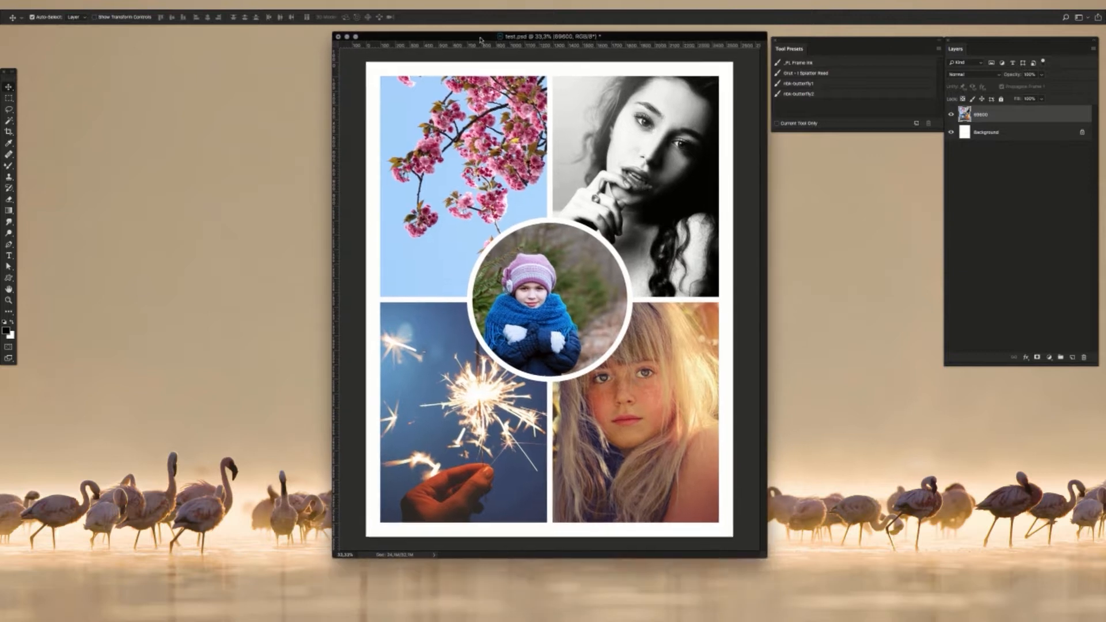
left_click_drag(480, 39, 459, 55)
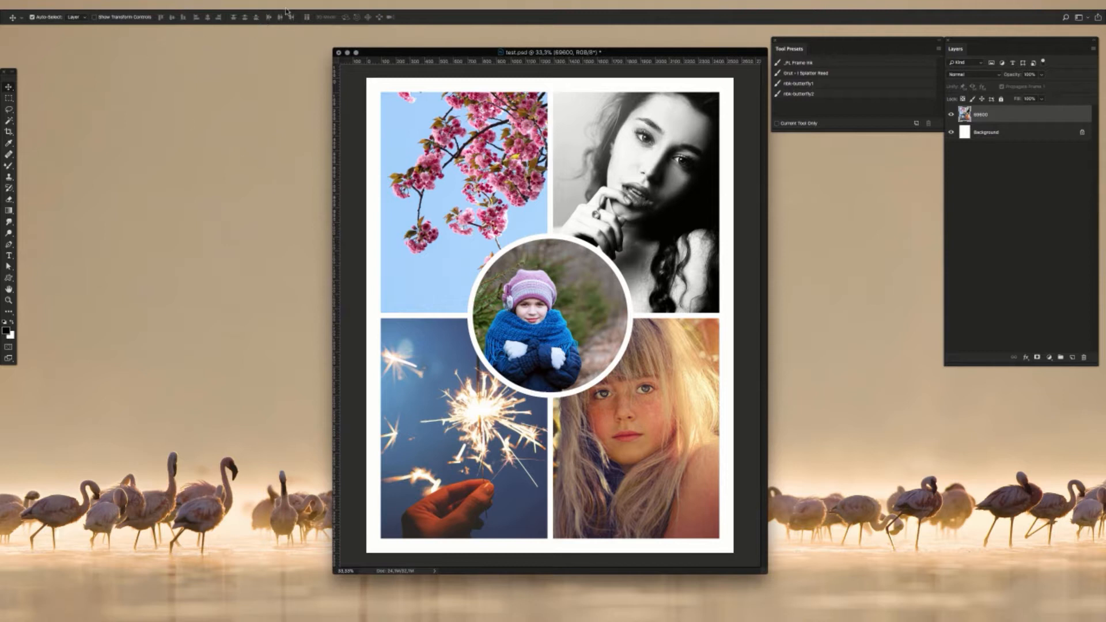
left_click_drag(412, 53, 410, 52)
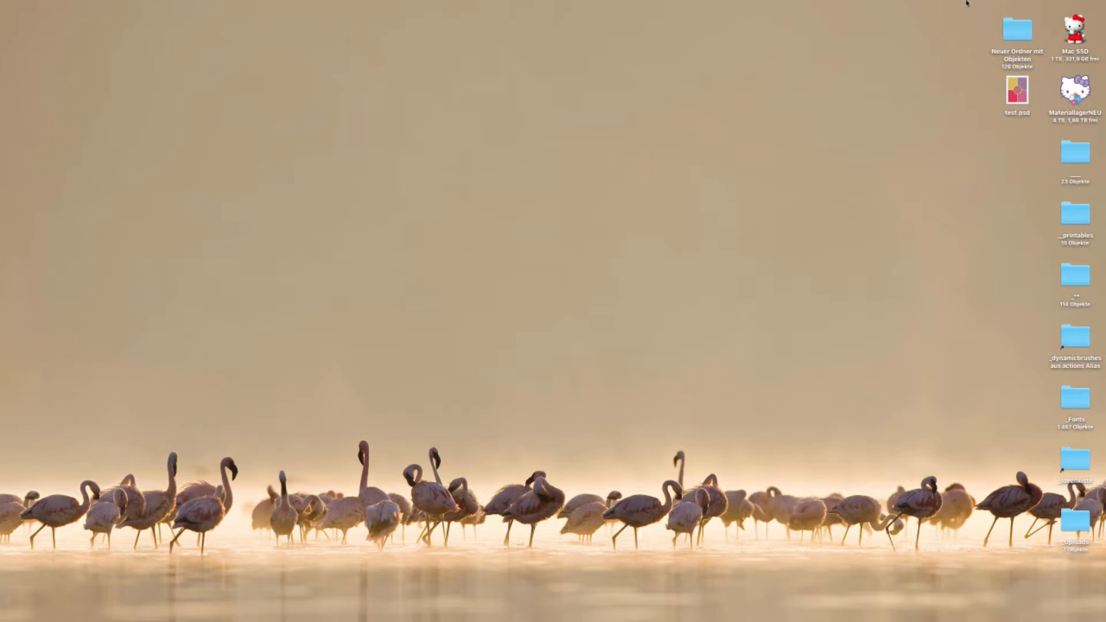
Step: Switch to Finder, open the Mac SSD drive, and go to the nbk-PRECIOUS-PT folder inside 02-Precious
left_click(1066, 41)
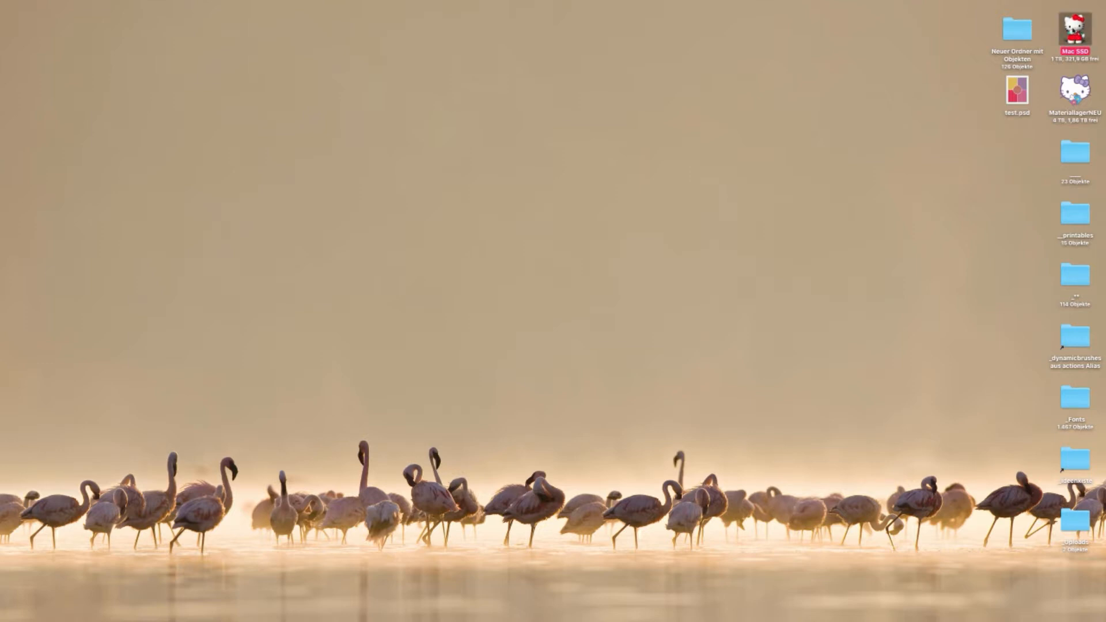
double_click(1075, 30)
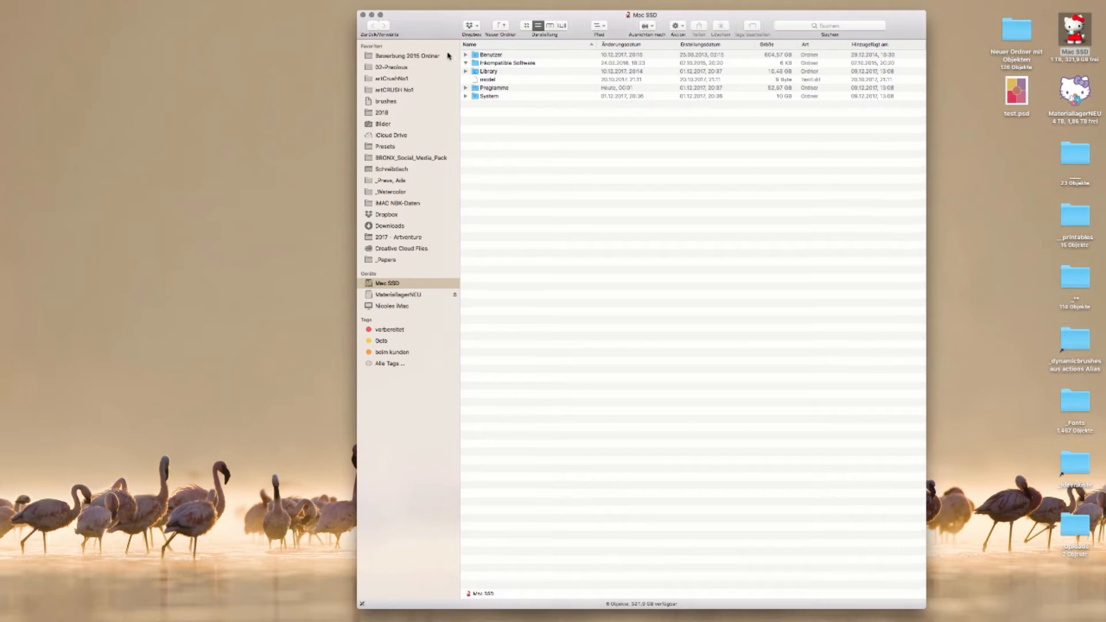
left_click(426, 67)
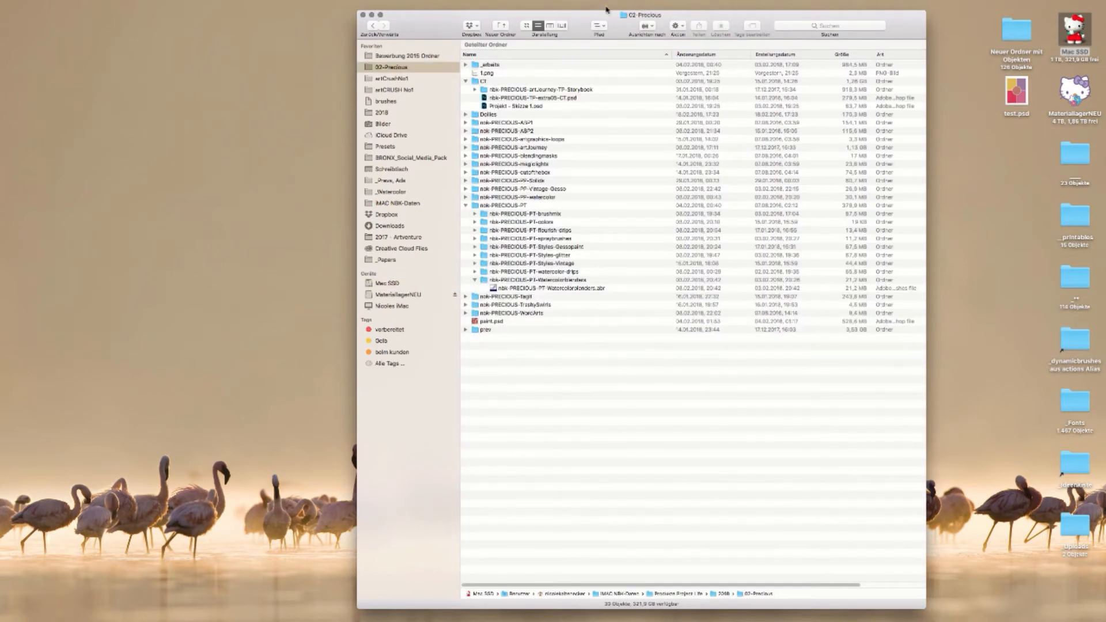
left_click_drag(608, 13, 528, 9)
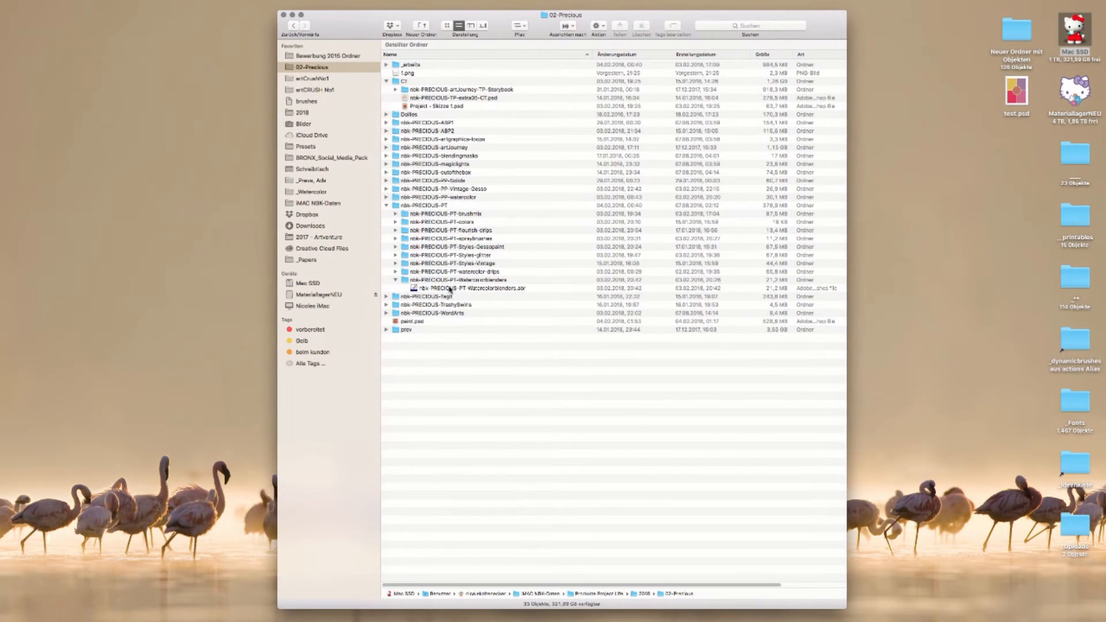
left_click(386, 206)
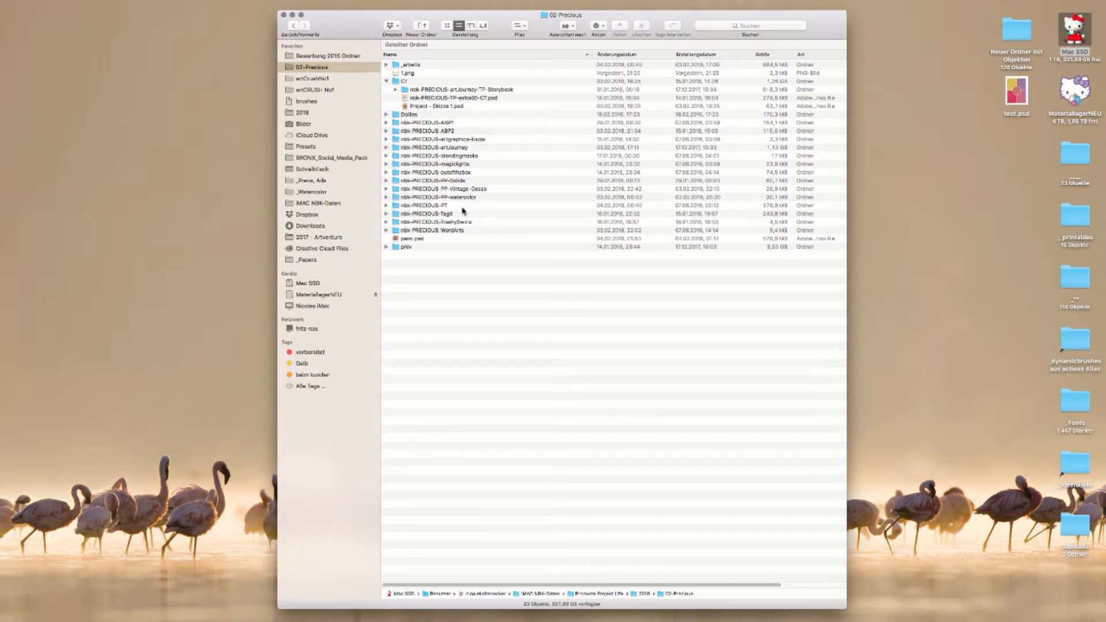
double_click(461, 206)
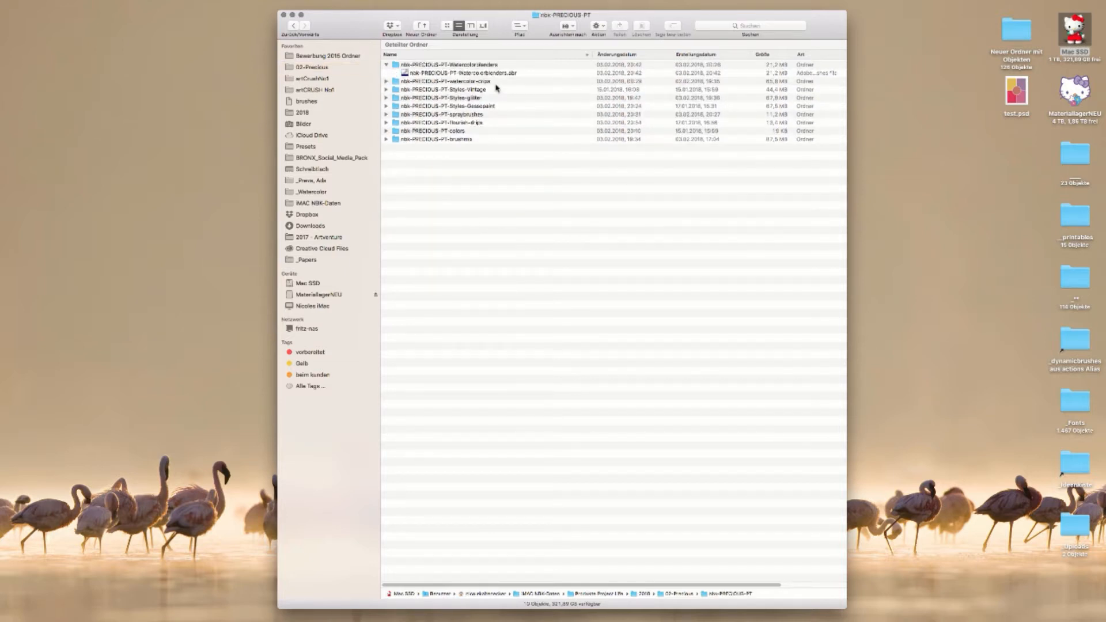
Step: Open the nbk-PRECIOUS-PT-spraybrushes folder and load nbk-PRECIOUS-PT-spraybrushes.abr into Photoshop
left_click(496, 116)
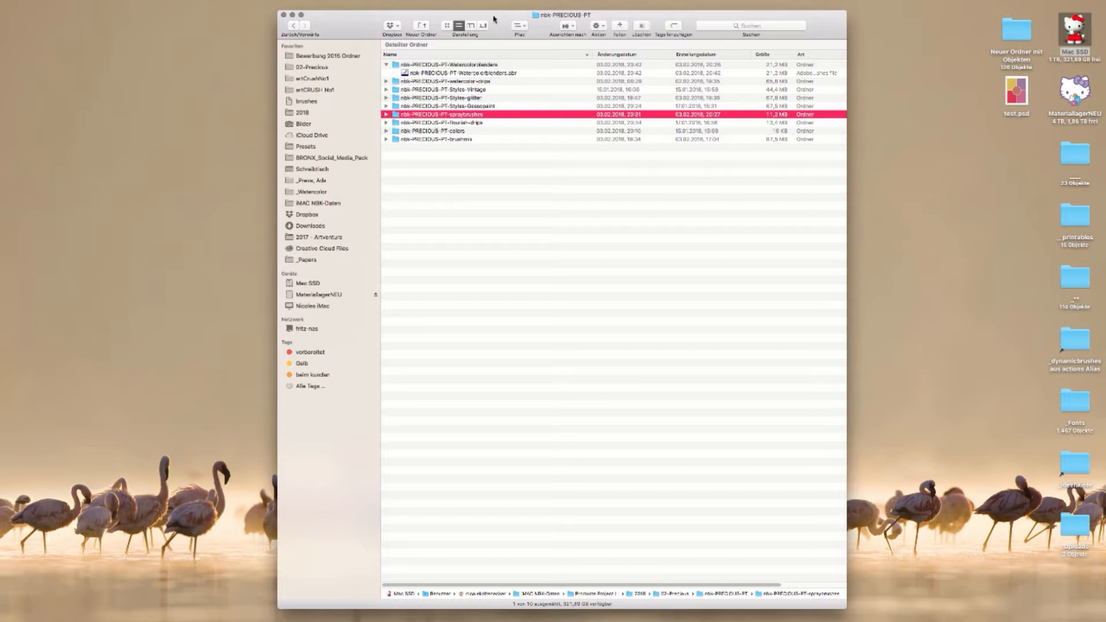
left_click_drag(494, 19, 526, 18)
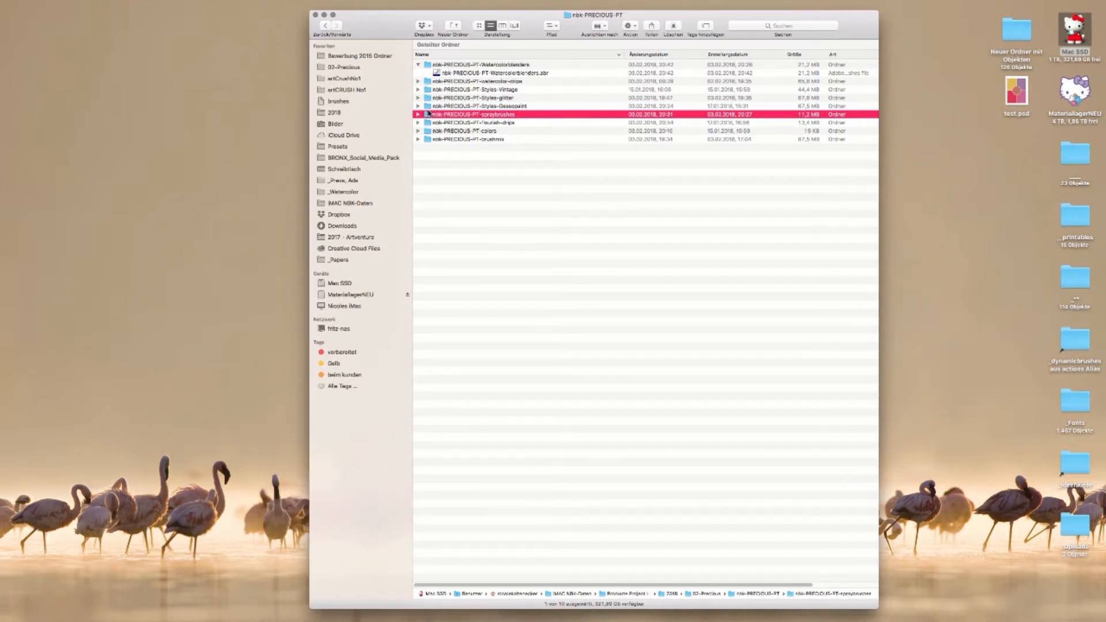
double_click(427, 115)
left_click_drag(500, 16, 506, 16)
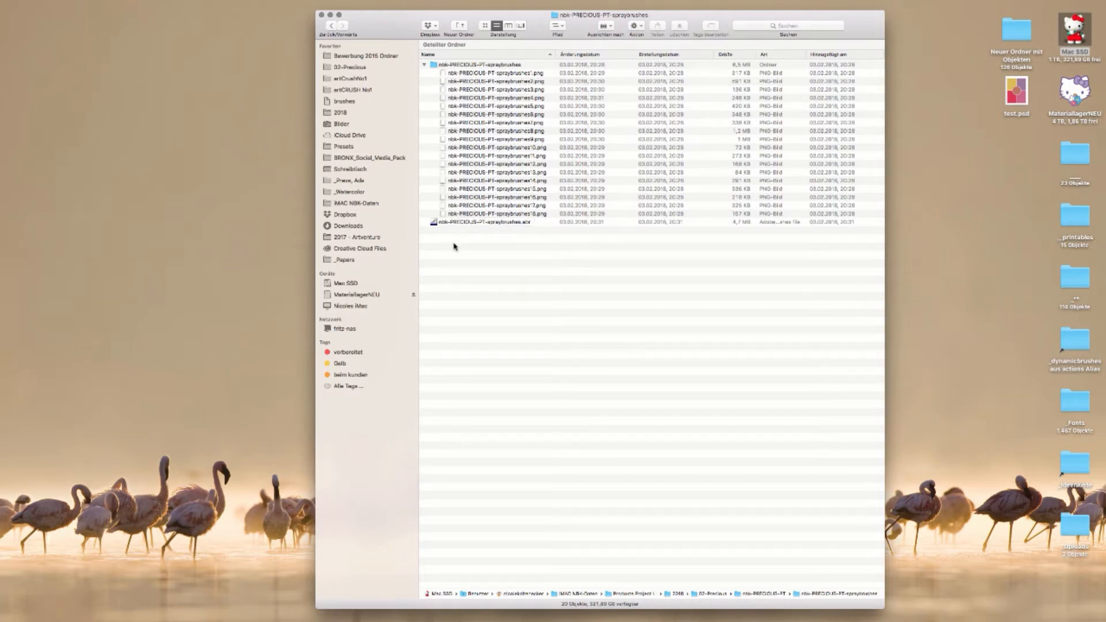
double_click(433, 222)
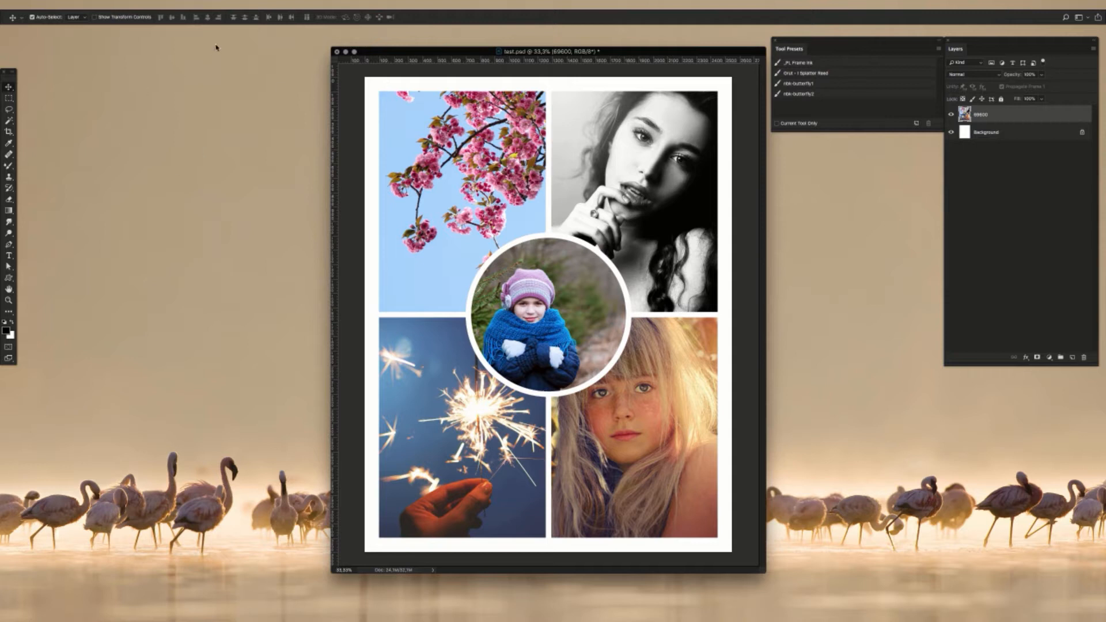
Step: Open the Preset Manager and view its available preset types, keeping Brushes as the type
left_click(119, 5)
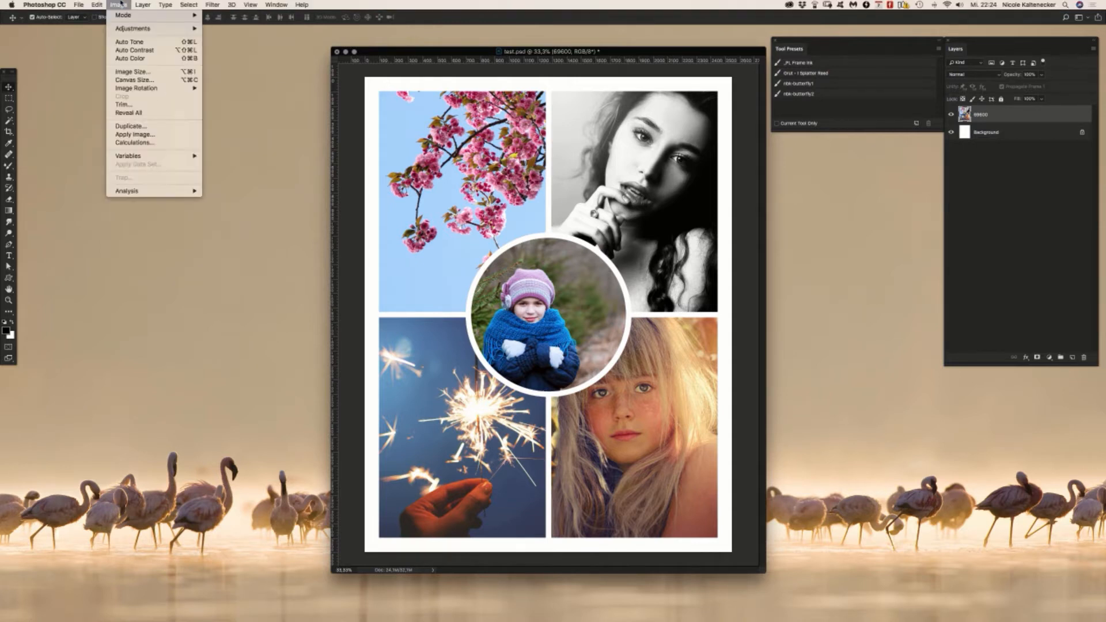
mouse_move(99, 5)
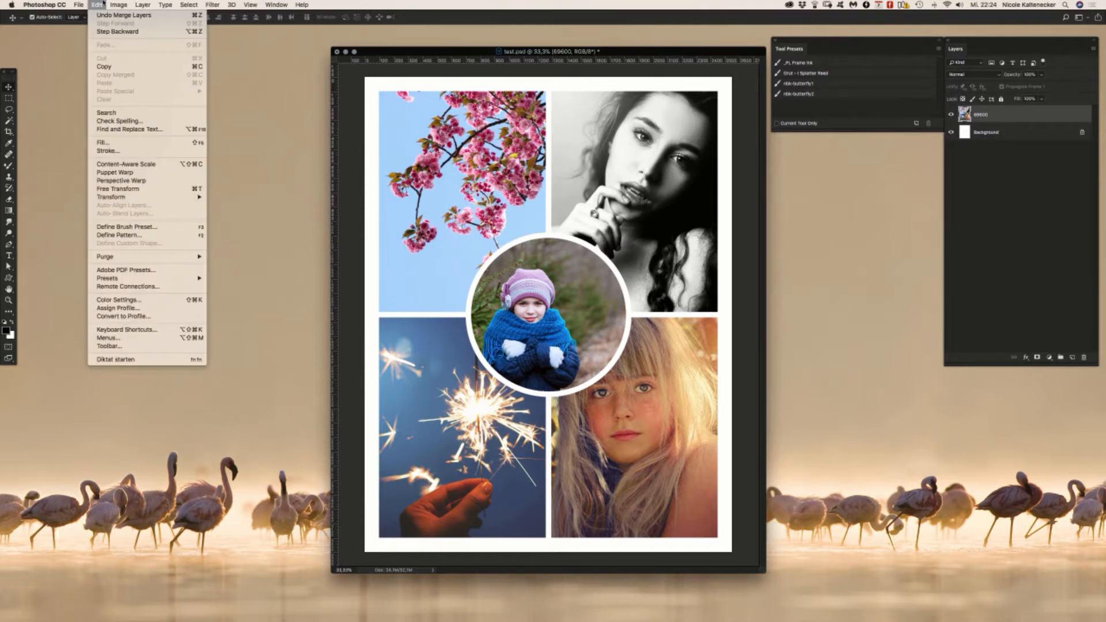
mouse_move(143, 280)
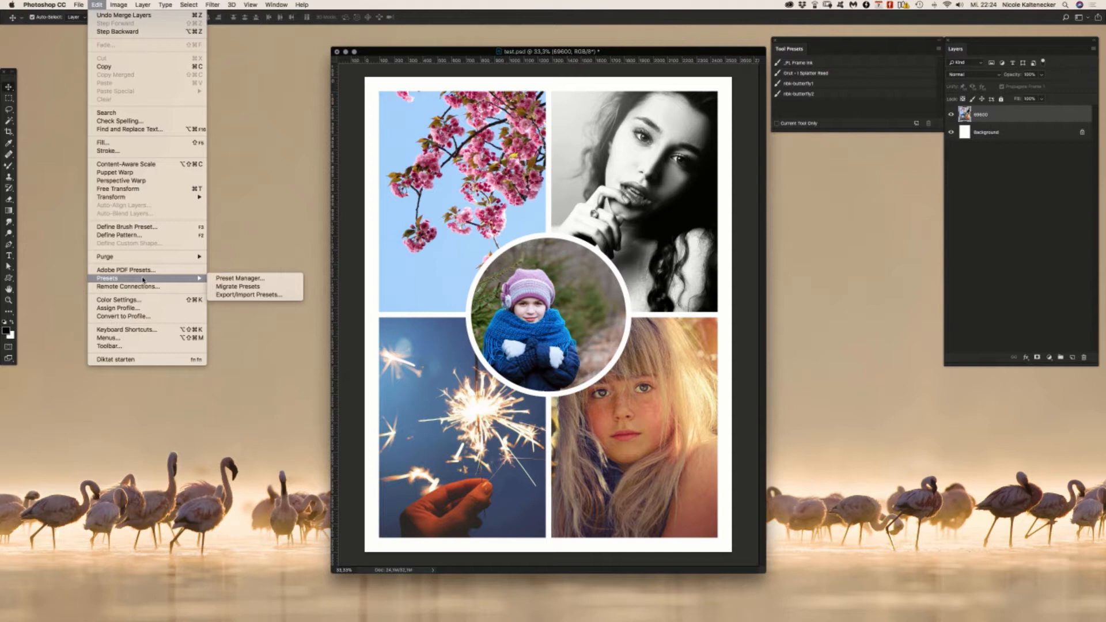
left_click(239, 279)
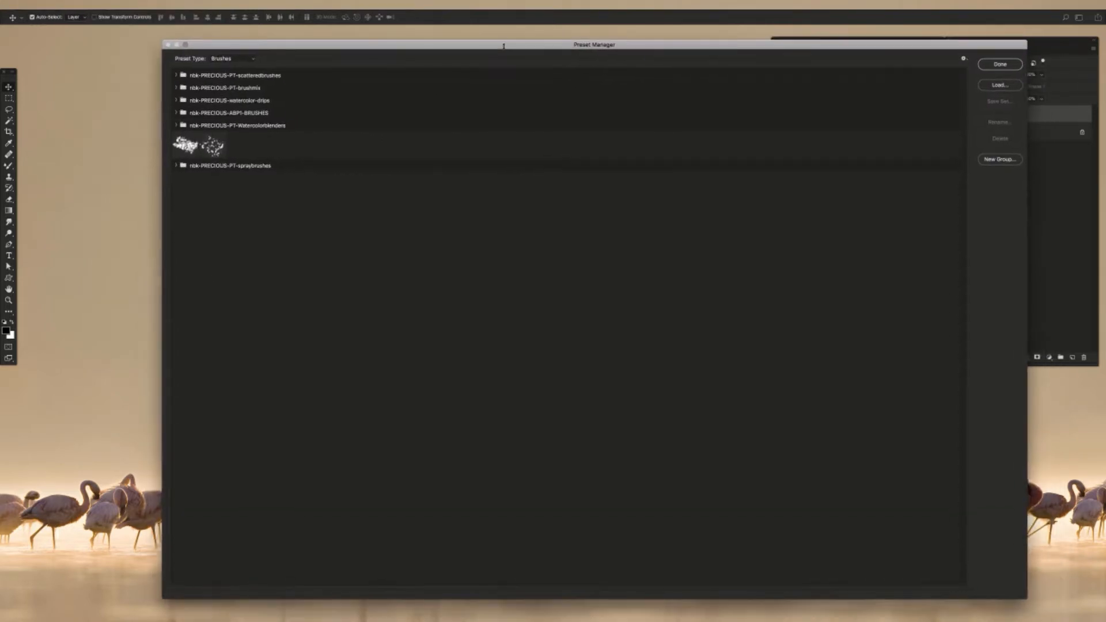
left_click(237, 59)
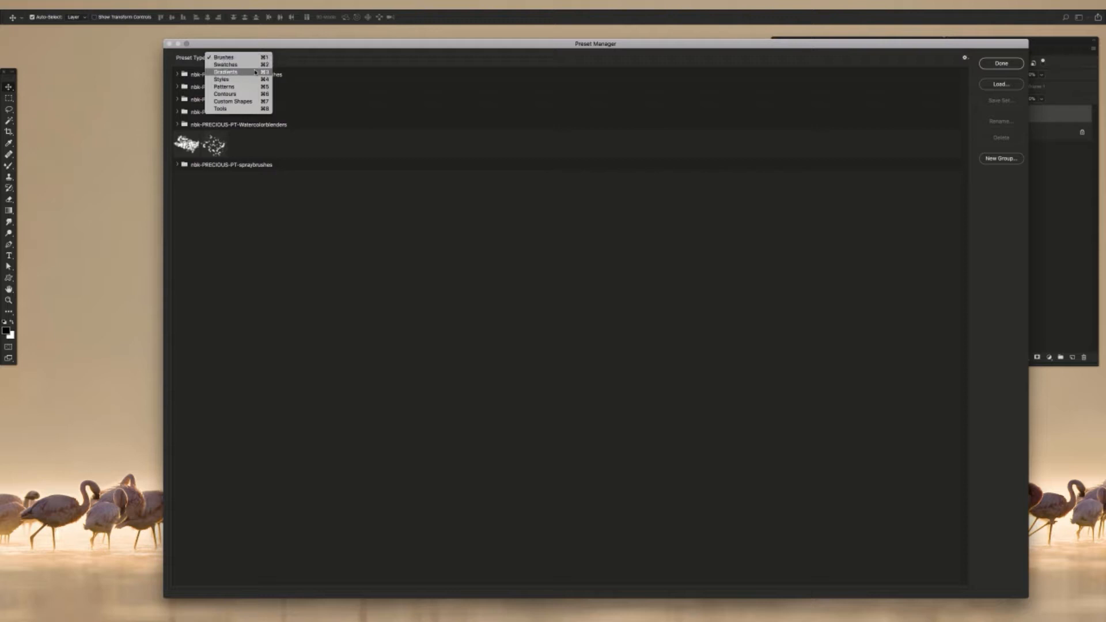
left_click(257, 51)
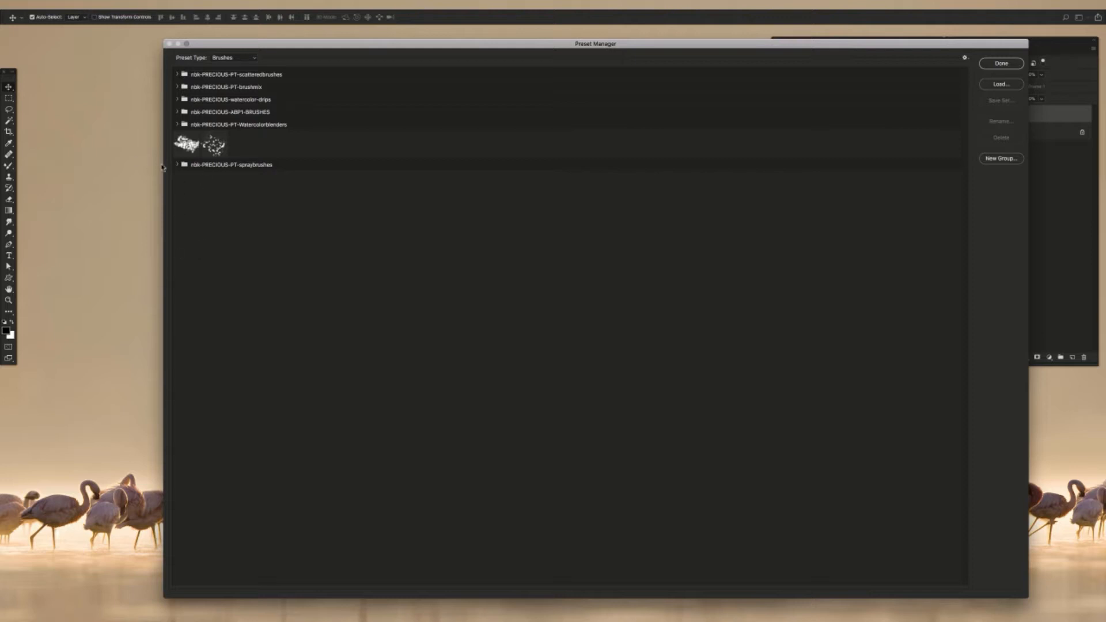
Step: Examine the brushes inside the spraybrushes, brushmix, scatteredbrushes and watercolor-drips groups, collapsing each group again
left_click_drag(404, 47, 406, 48)
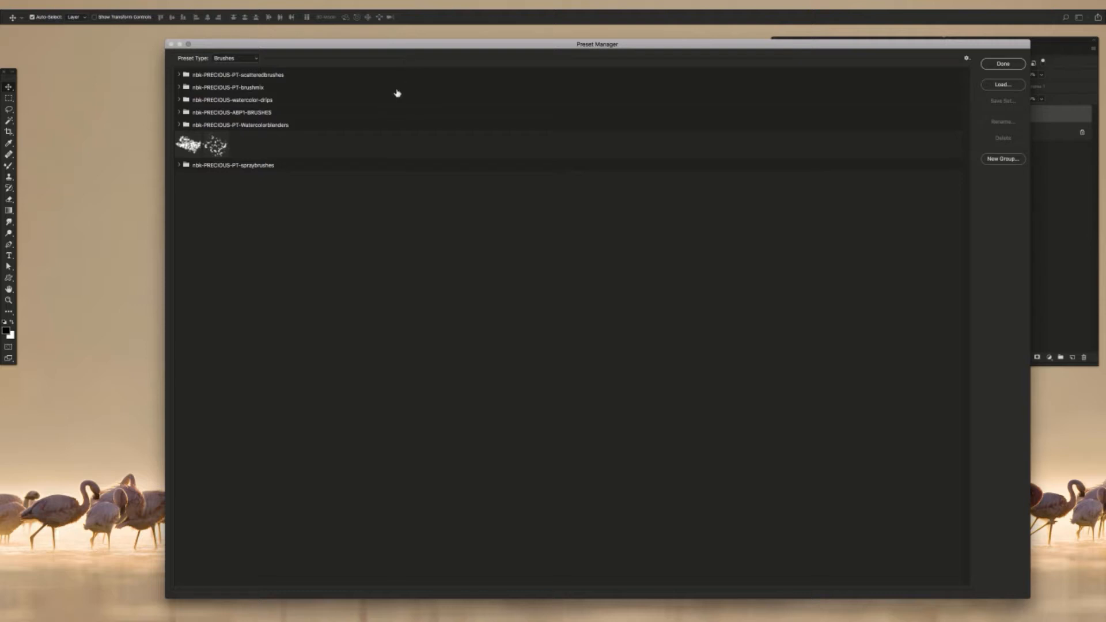
left_click_drag(346, 47, 326, 45)
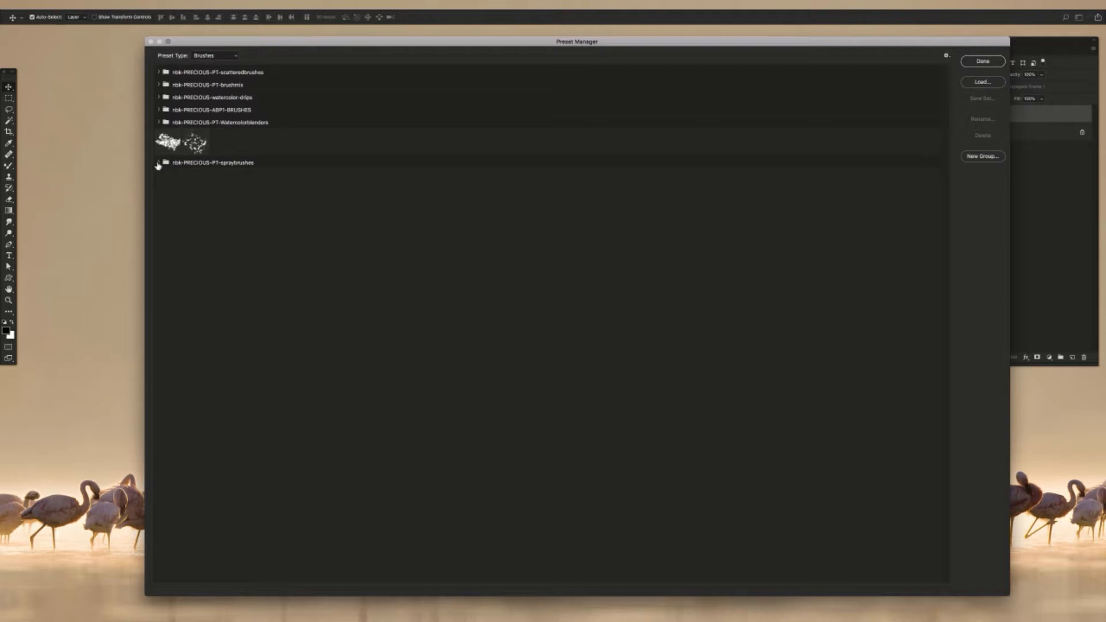
left_click(159, 162)
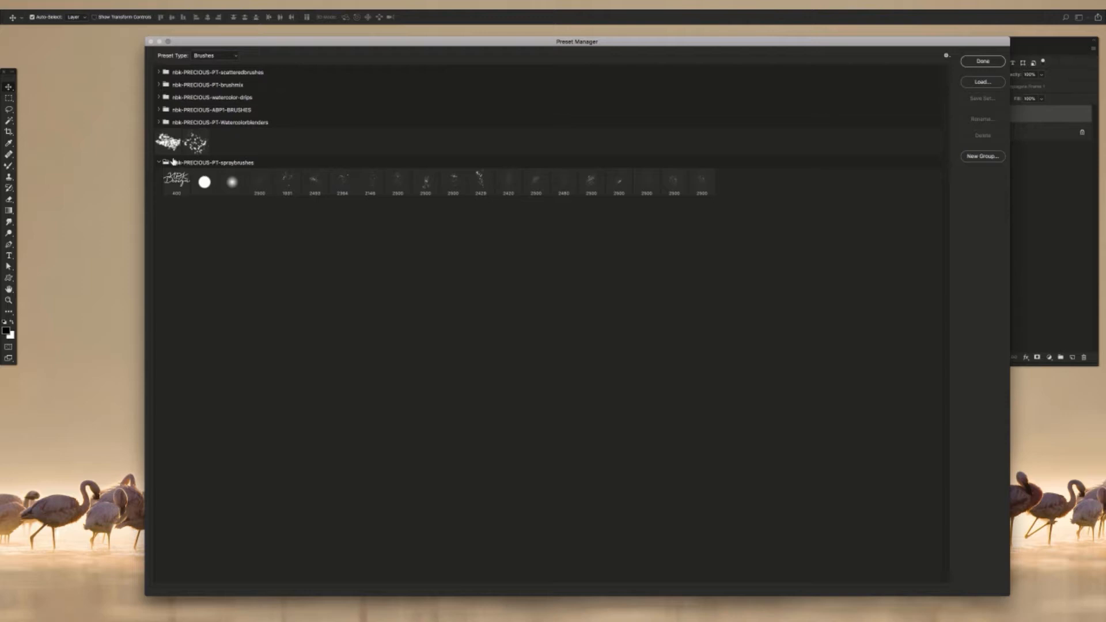
left_click(158, 164)
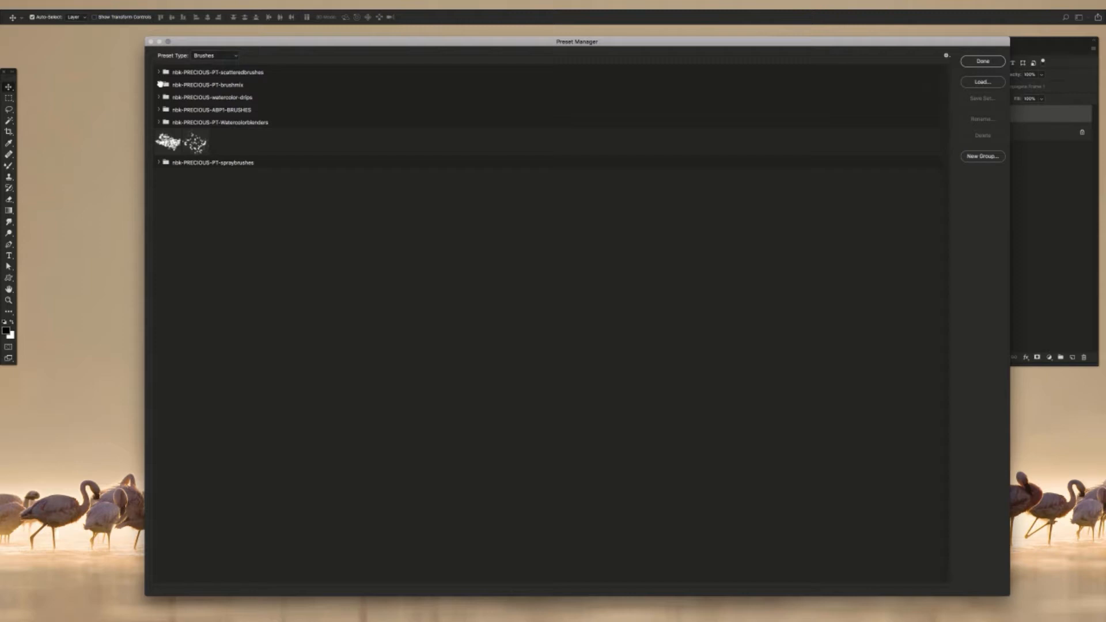
left_click(159, 85)
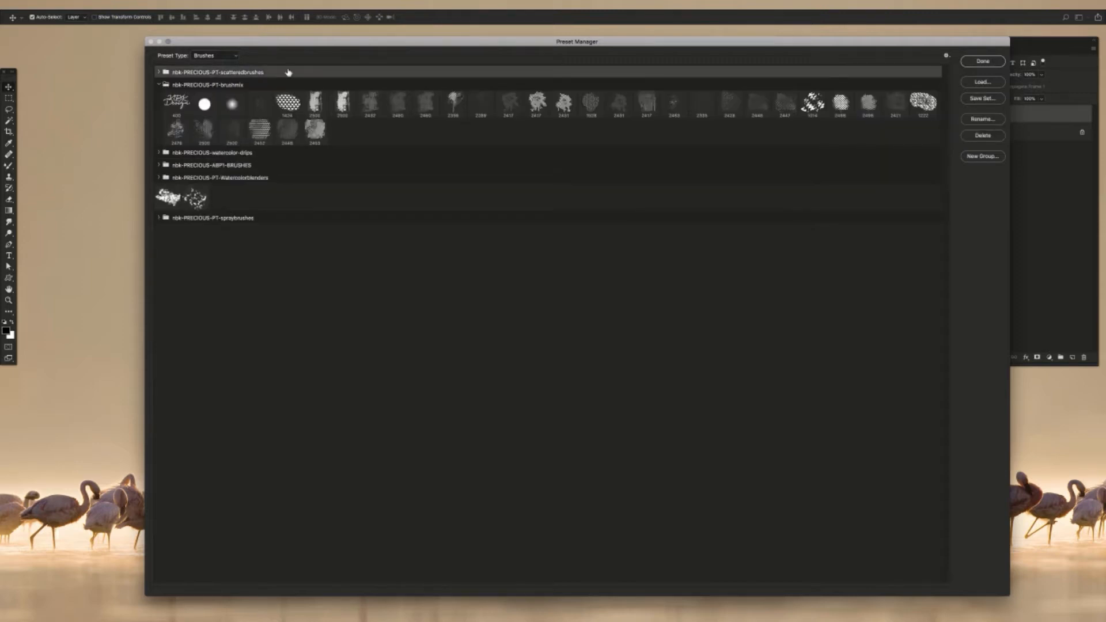
left_click(314, 104)
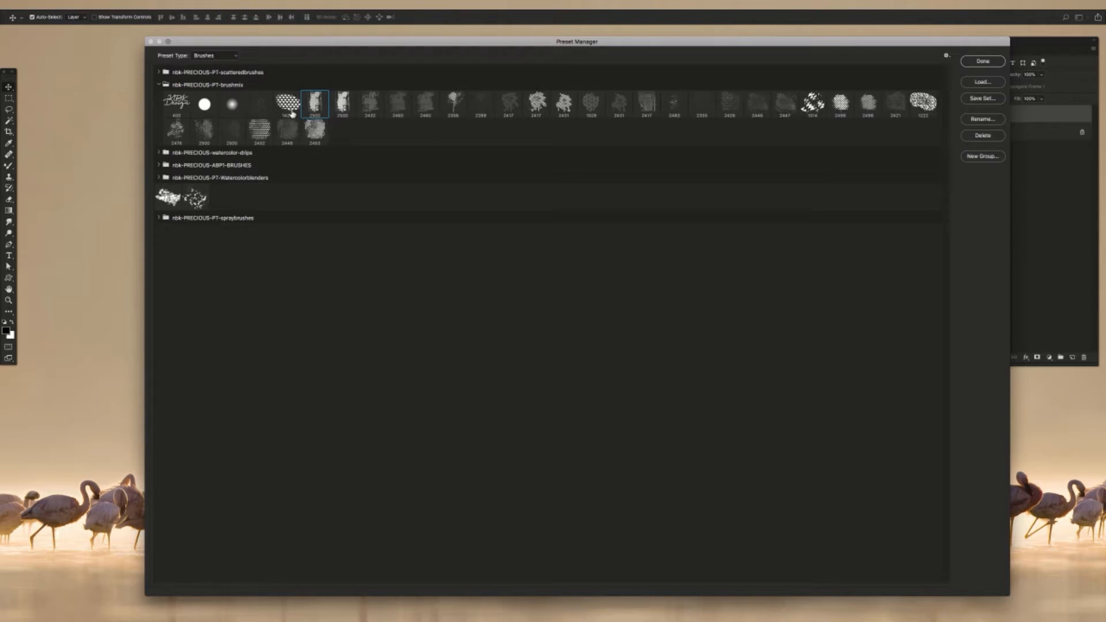
left_click(159, 85)
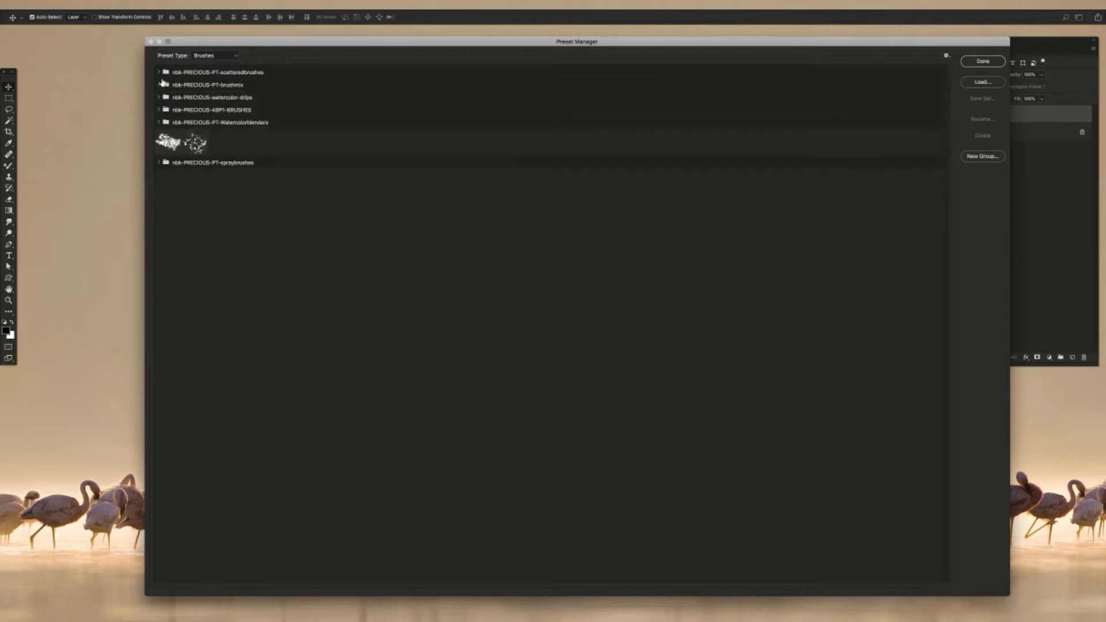
left_click(159, 73)
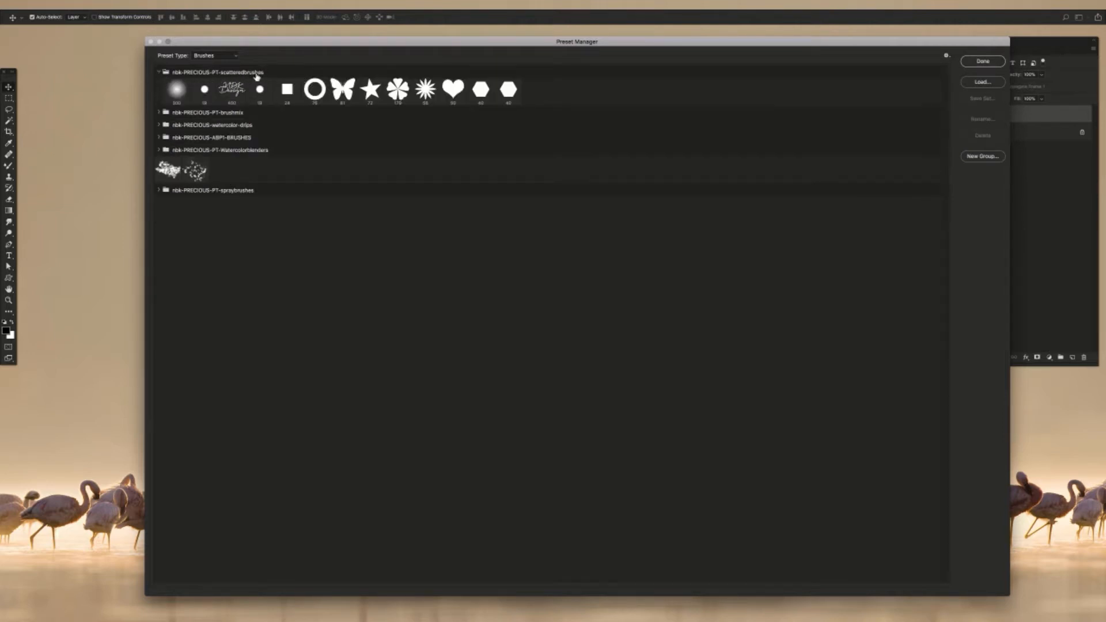
left_click(159, 72)
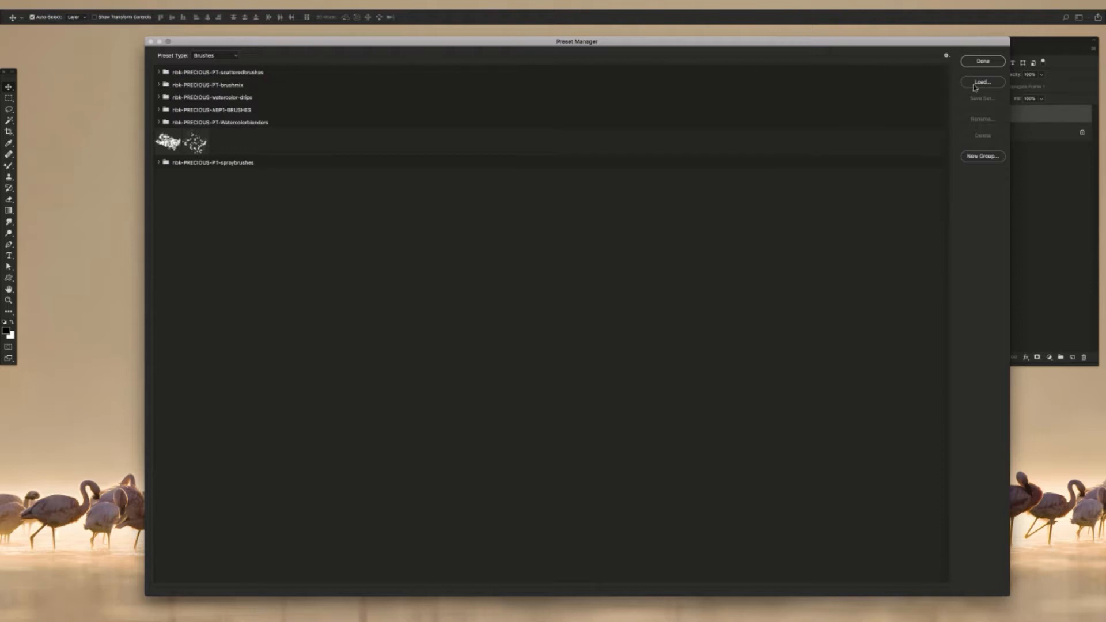
left_click(158, 86)
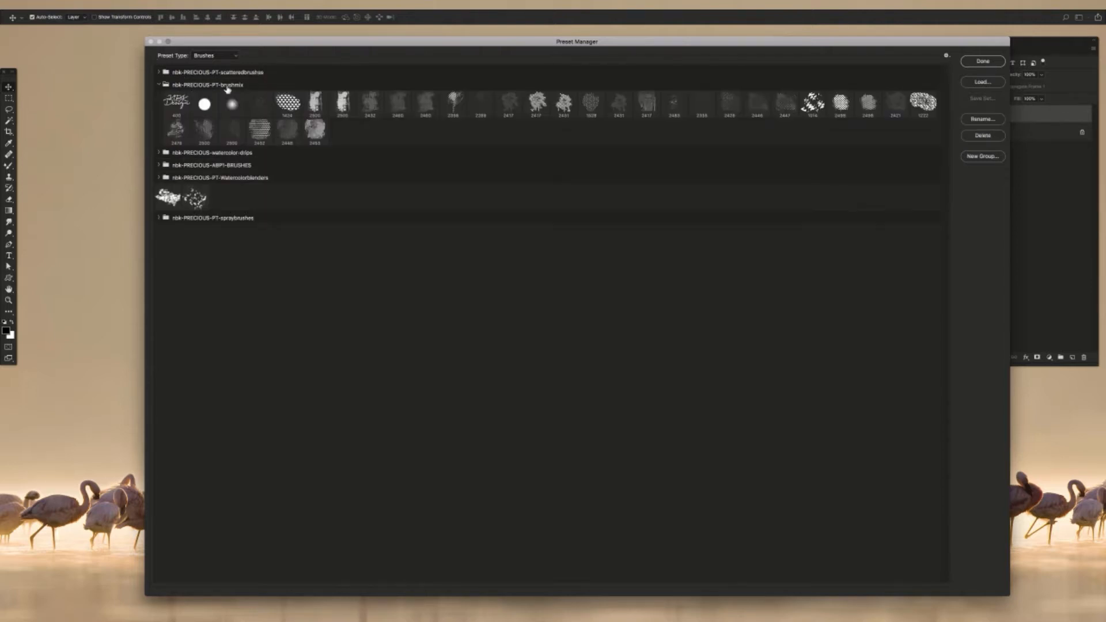
left_click(159, 153)
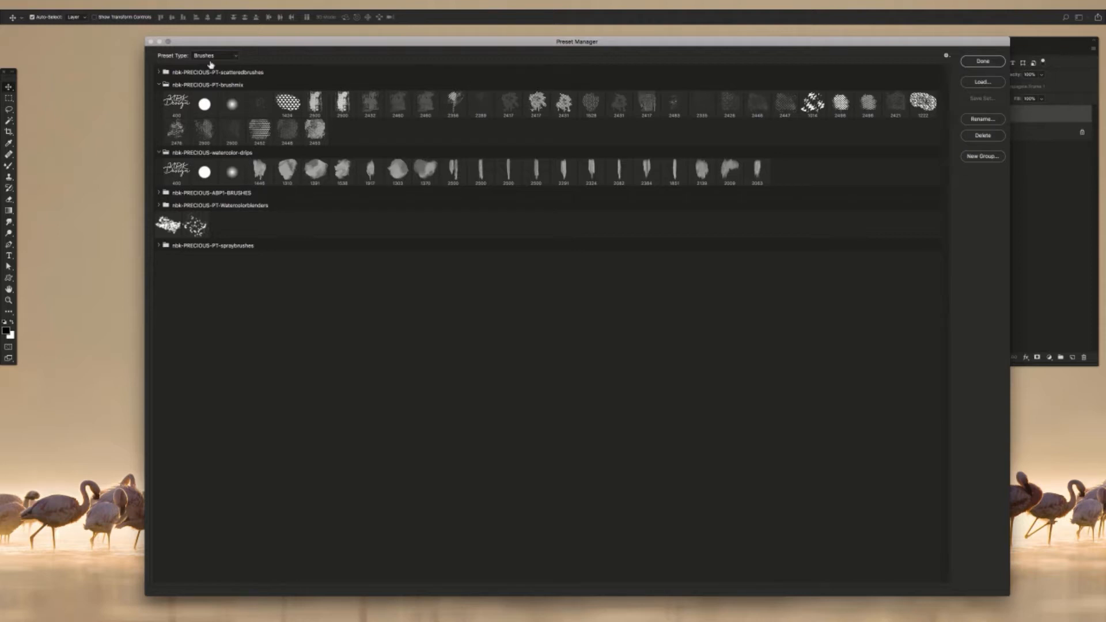
left_click(159, 85)
left_click(159, 97)
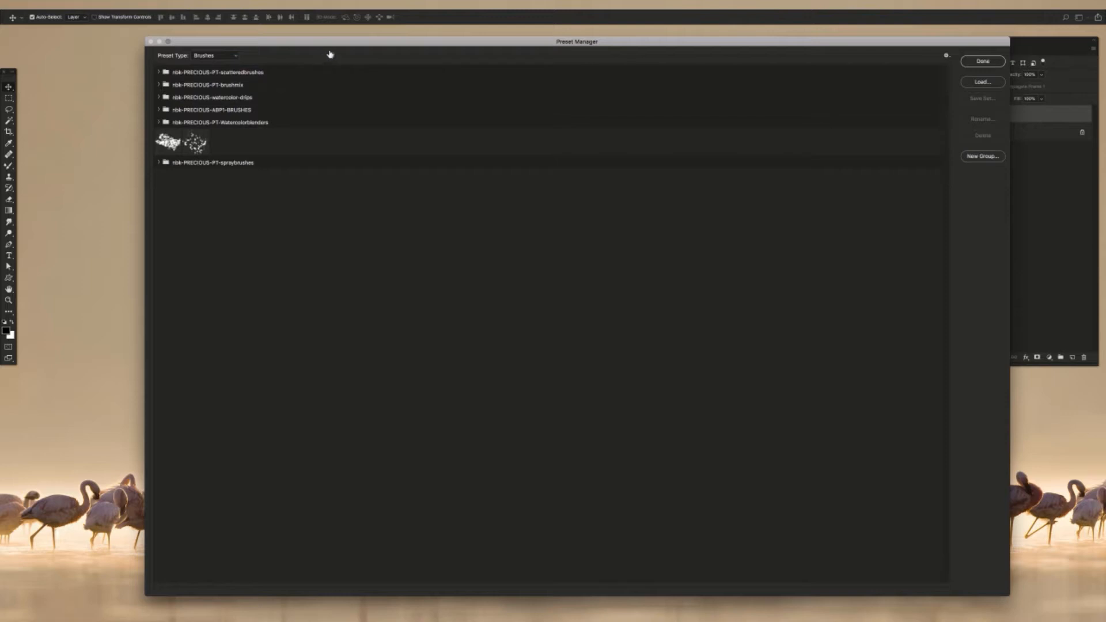
left_click_drag(328, 45, 321, 39)
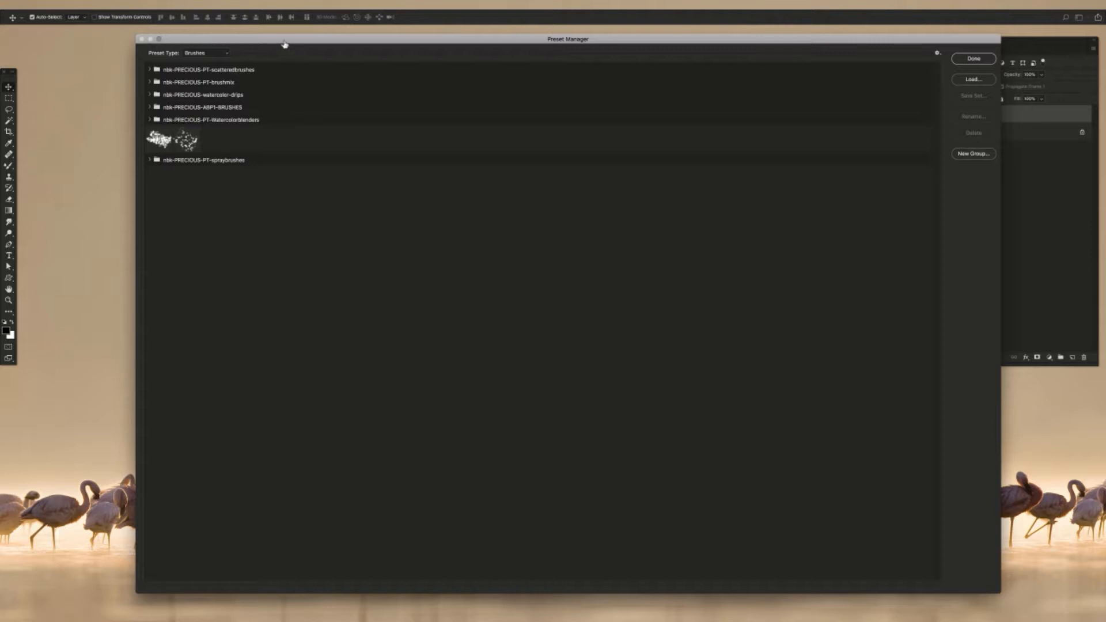
left_click_drag(282, 38, 285, 36)
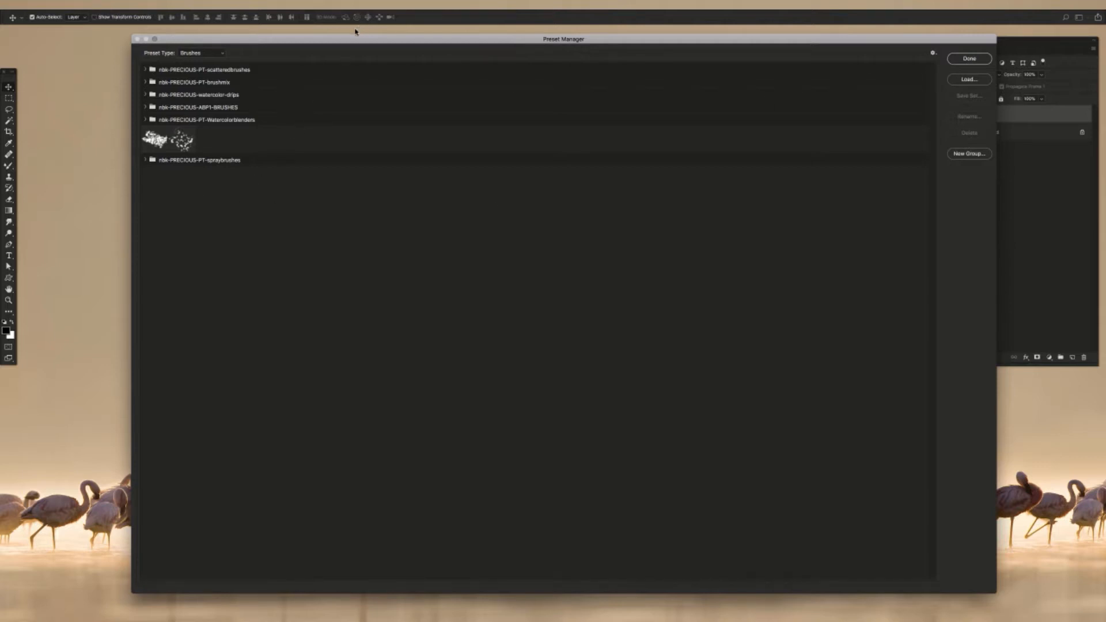
left_click_drag(352, 44, 354, 47)
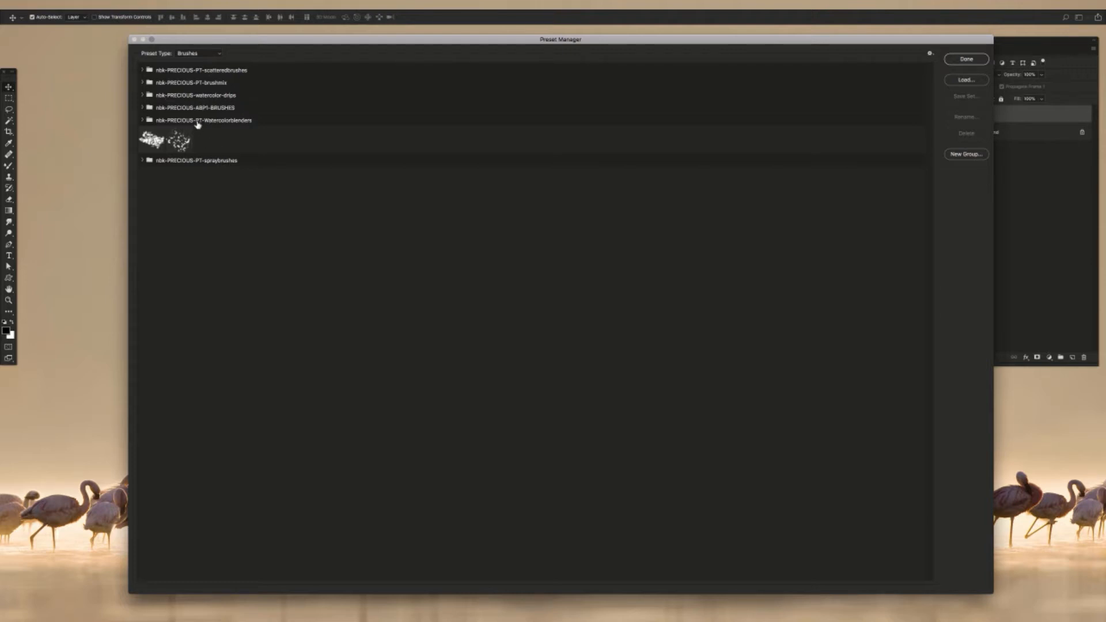
left_click_drag(274, 39, 272, 48)
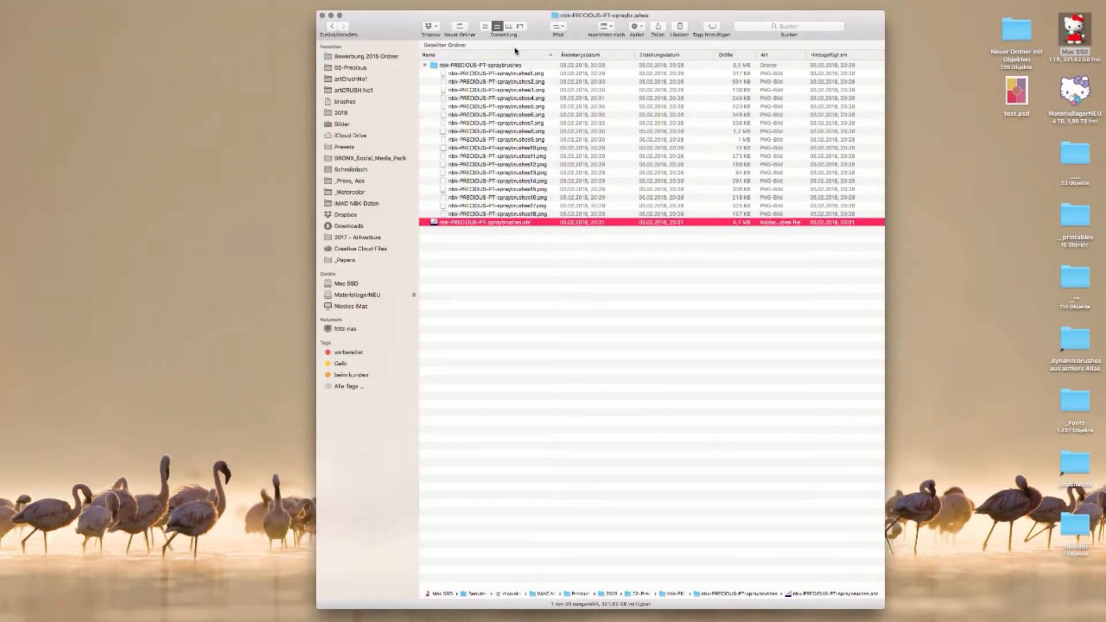
left_click_drag(508, 16, 532, 5)
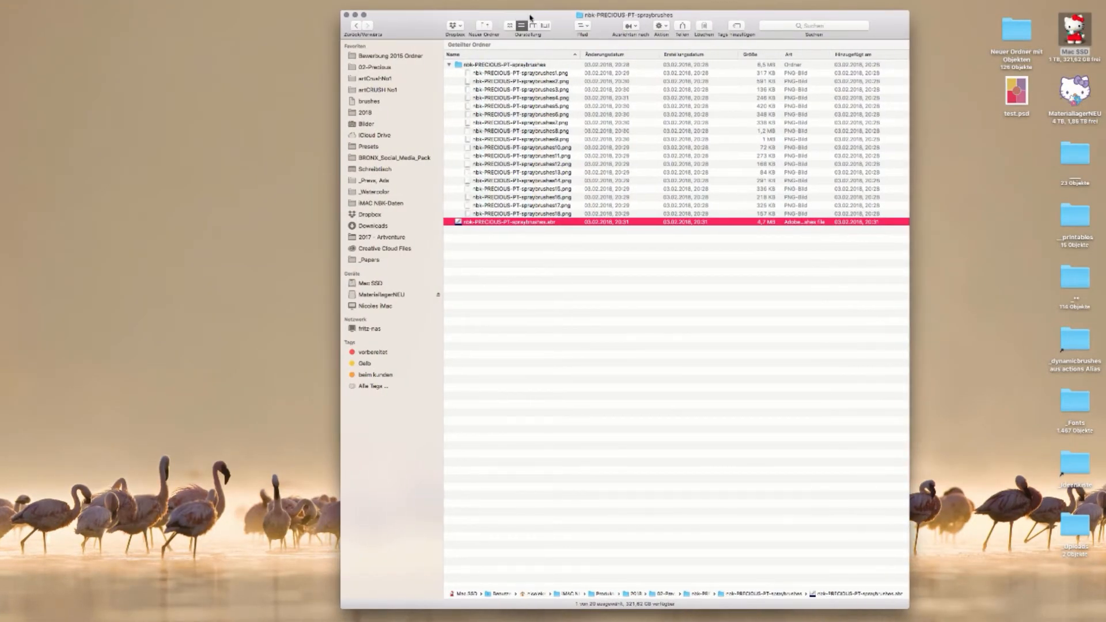
Step: Select nbk-PRECIOUS-PT-spraybrushes.abr in Finder, collapse the image subfolder above it, and close the Finder window
left_click(516, 221)
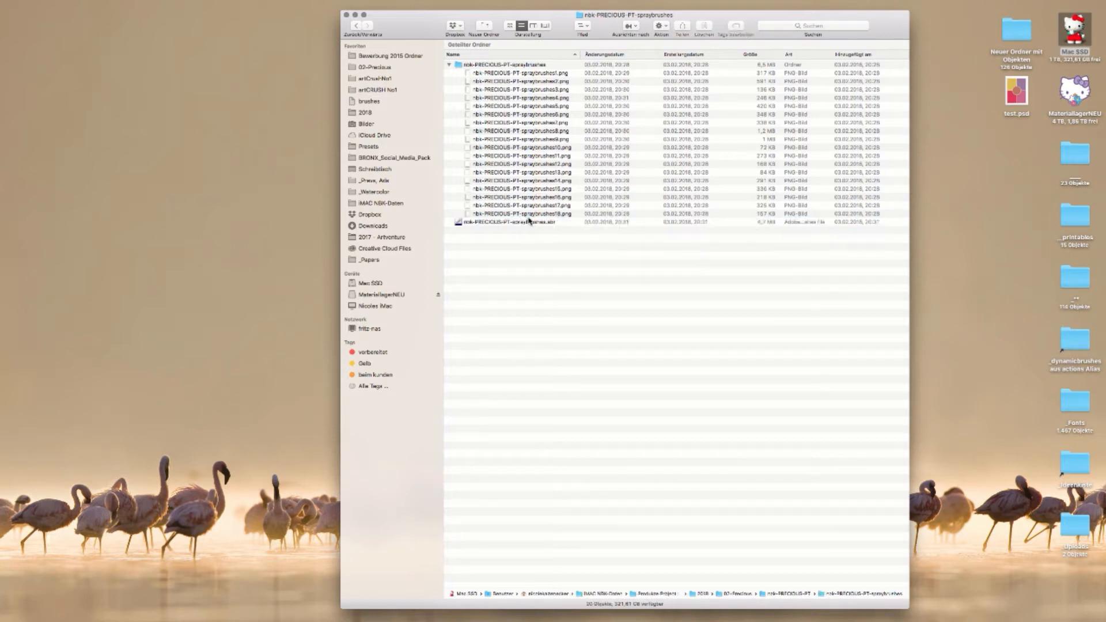
left_click(458, 224)
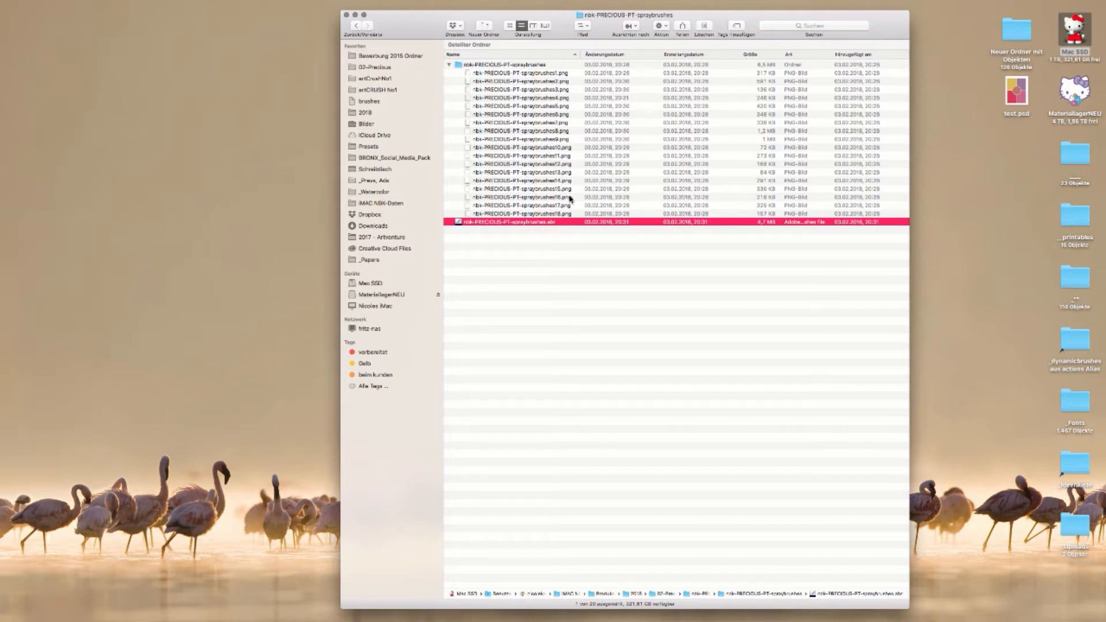
left_click(449, 65)
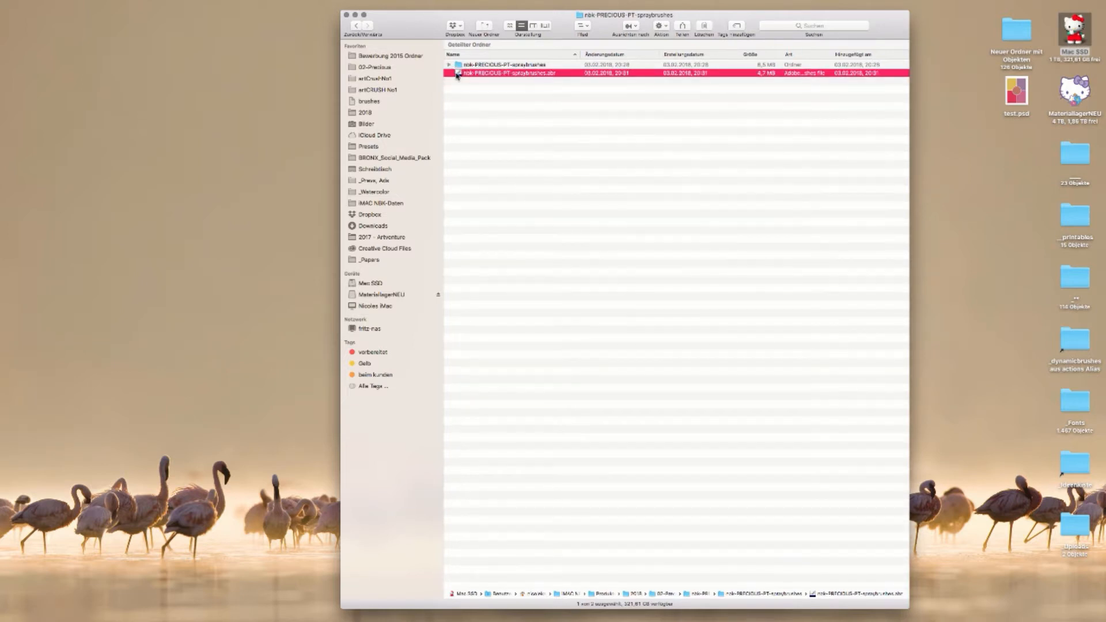
left_click_drag(448, 15, 461, 3)
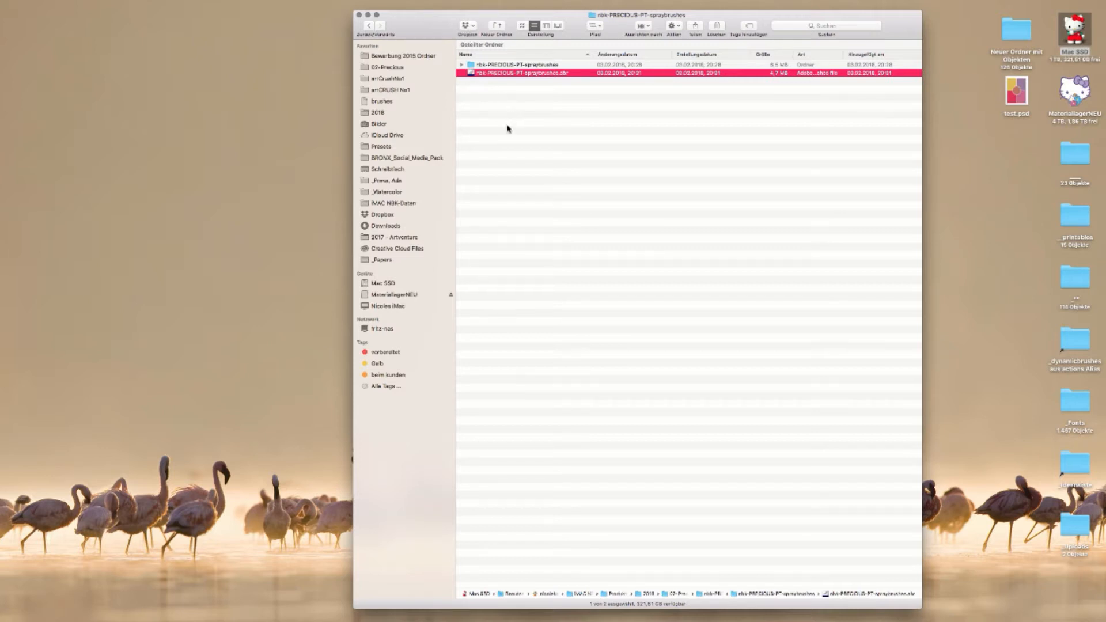
left_click_drag(492, 14, 486, 14)
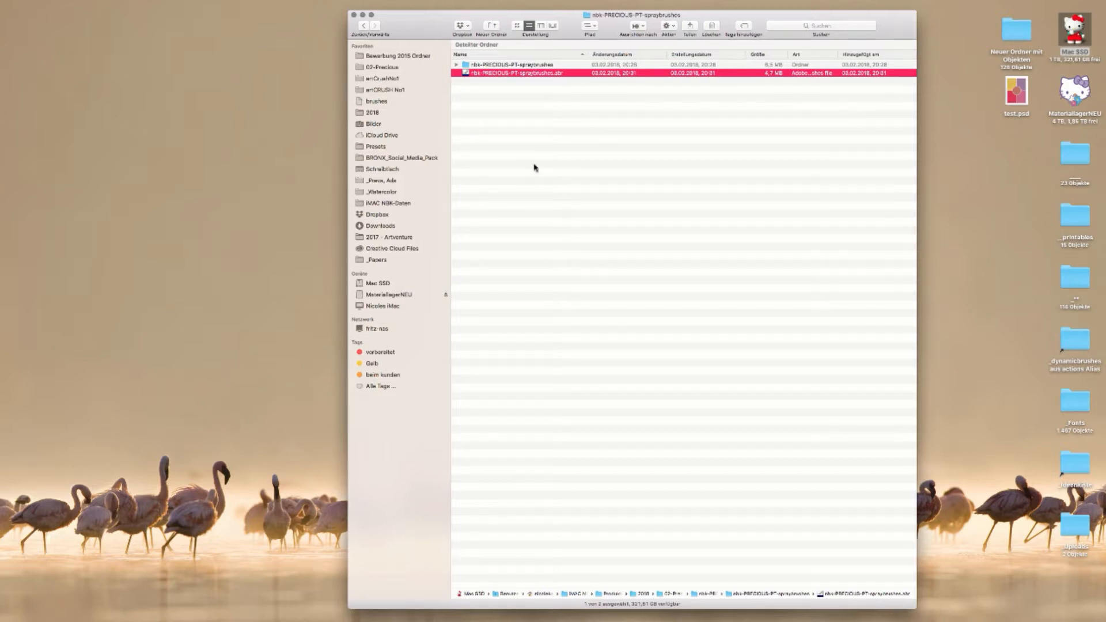
left_click_drag(435, 15, 434, 13)
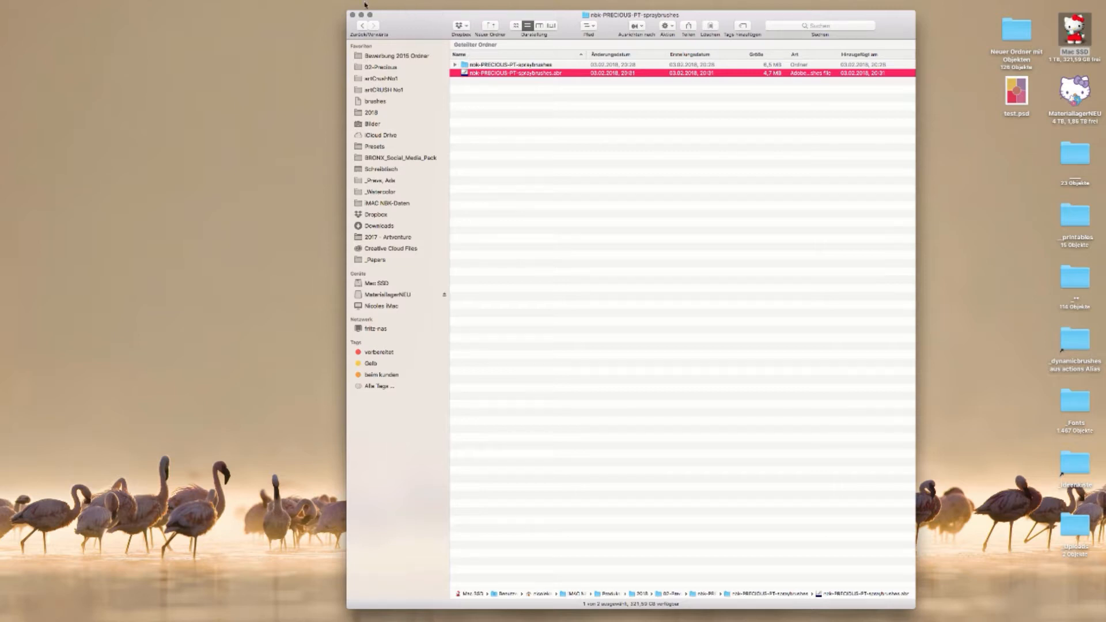
left_click(352, 16)
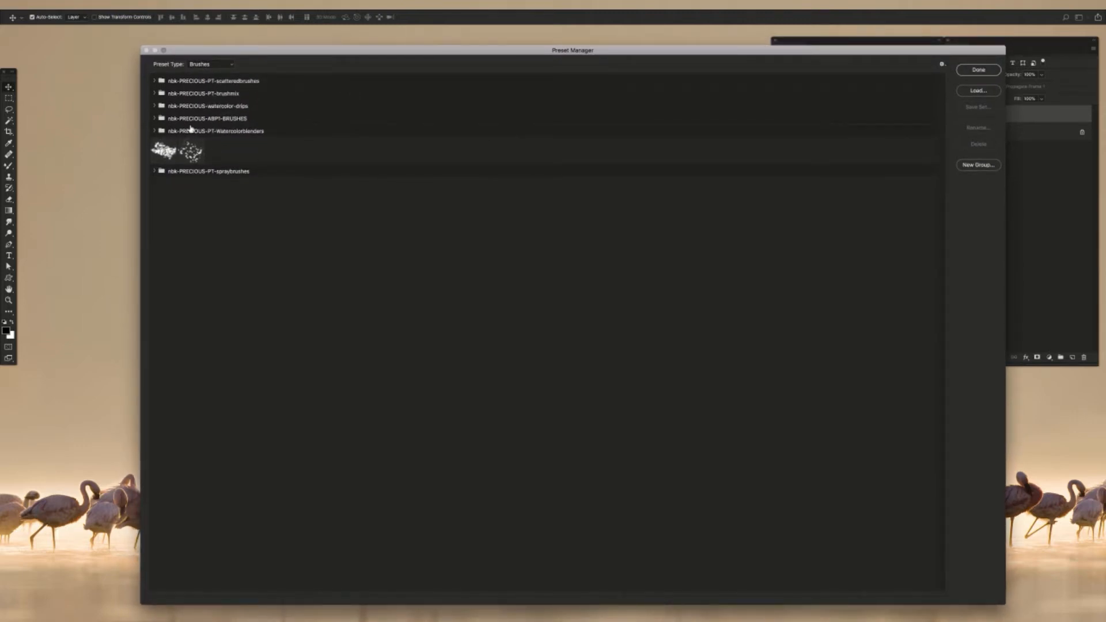
Step: Narrow the Preset Manager window and delete the nbk-PRECIOUS-PT-spraybrushes group with all its brushes
left_click(249, 173)
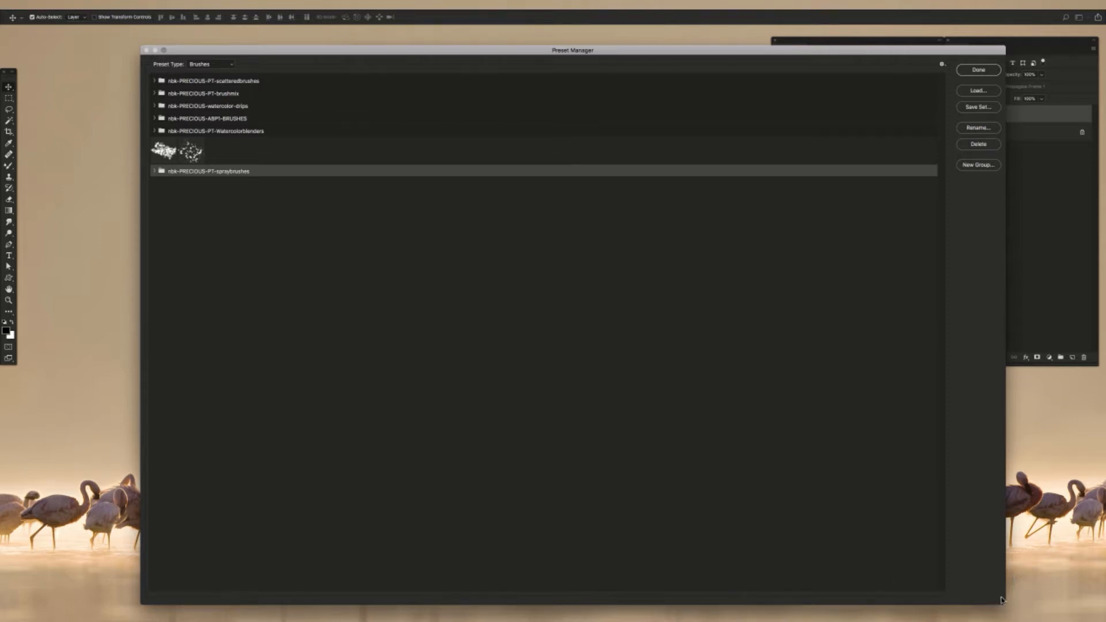
left_click_drag(1001, 600, 835, 605)
left_click_drag(719, 54, 766, 55)
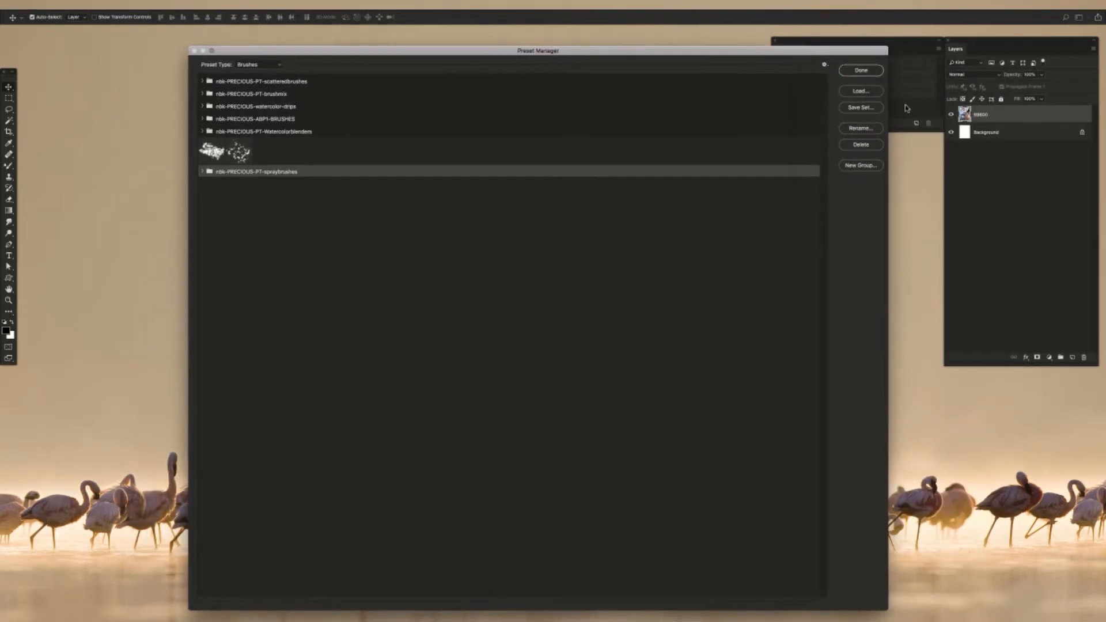
left_click(861, 145)
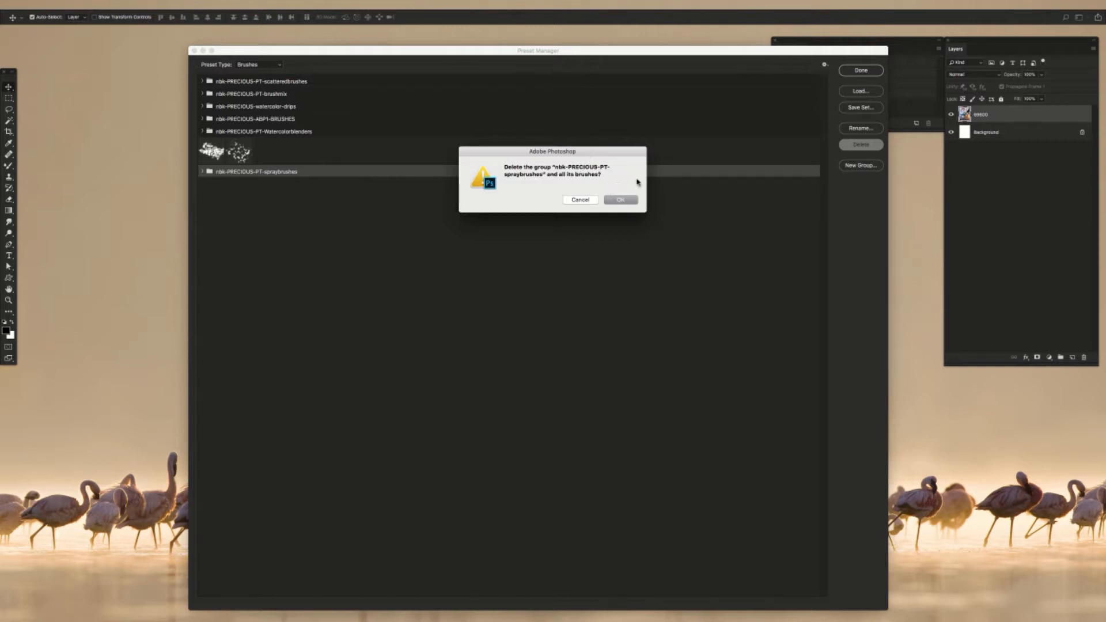
left_click(623, 199)
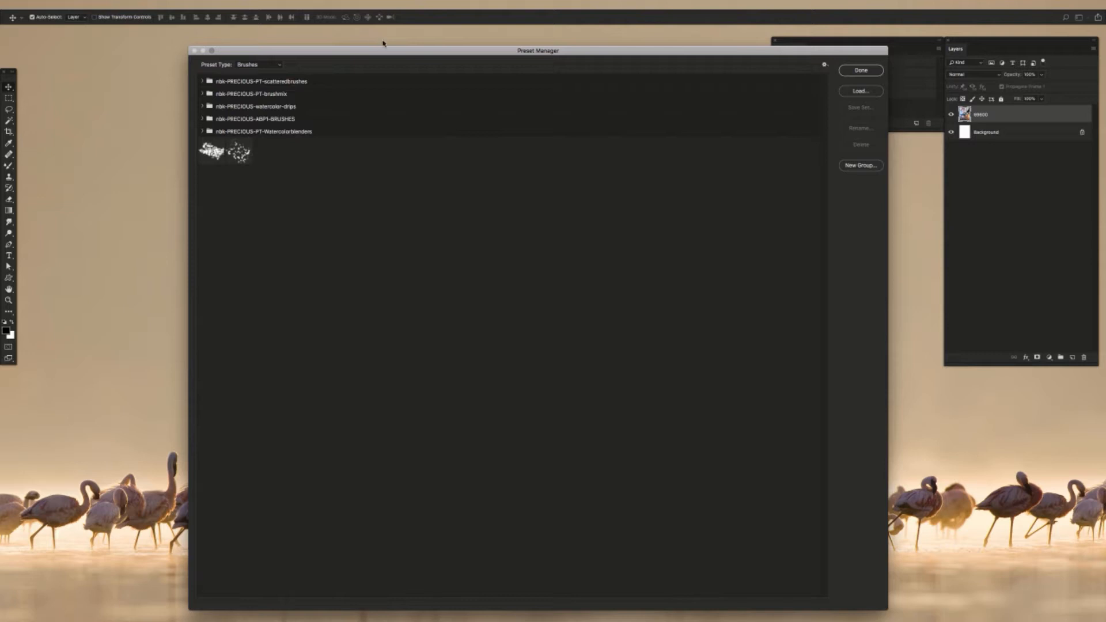
Step: View the Preset Manager's list of installed brush sets and dismiss it without loading any set
left_click(825, 65)
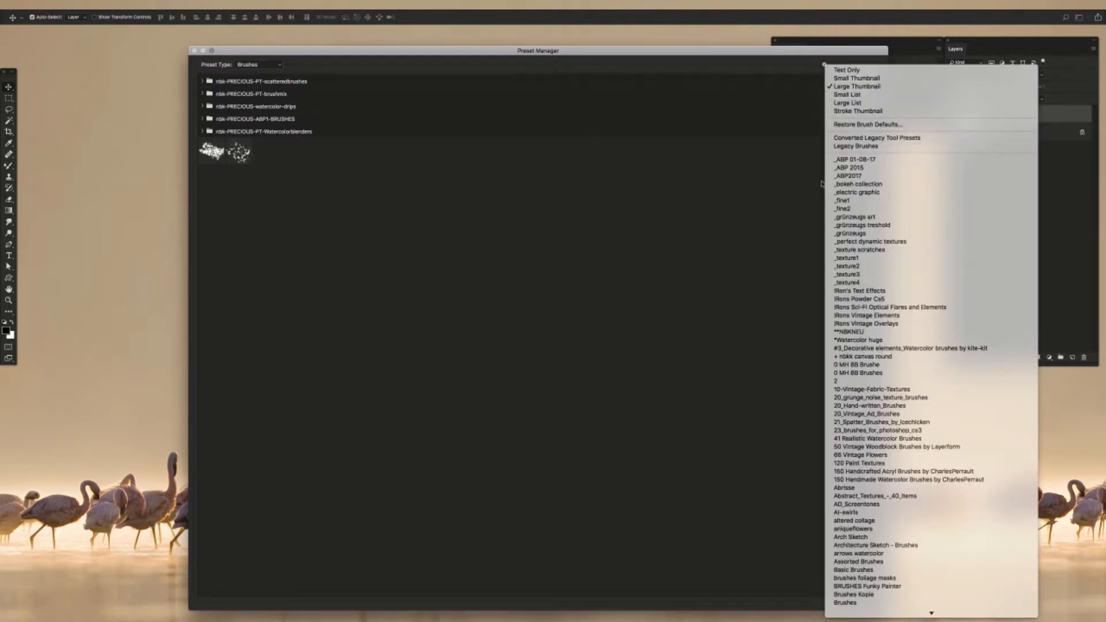
mouse_move(907, 620)
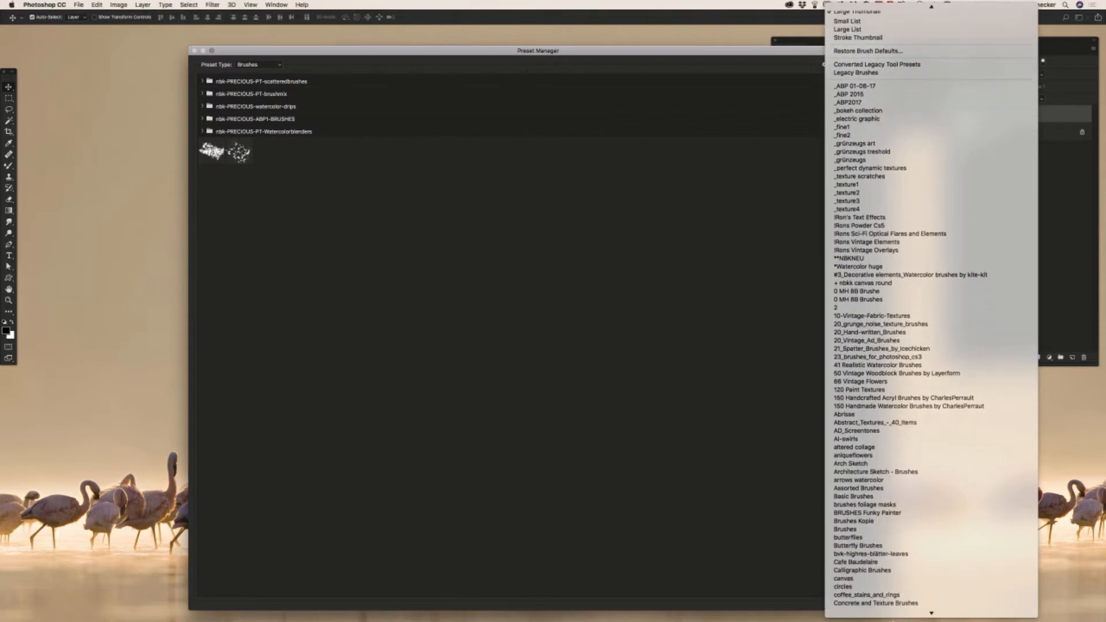
left_click(715, 206)
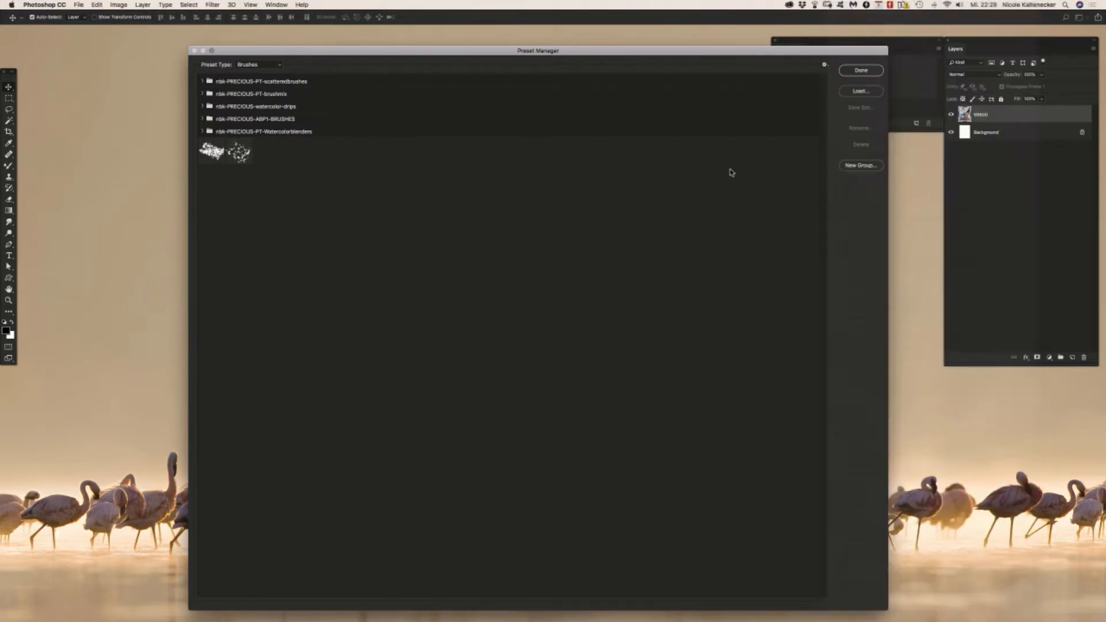
mouse_move(726, 50)
left_mouse_down()
mouse_move(726, 29)
mouse_move(737, 62)
mouse_move(740, 49)
left_mouse_up()
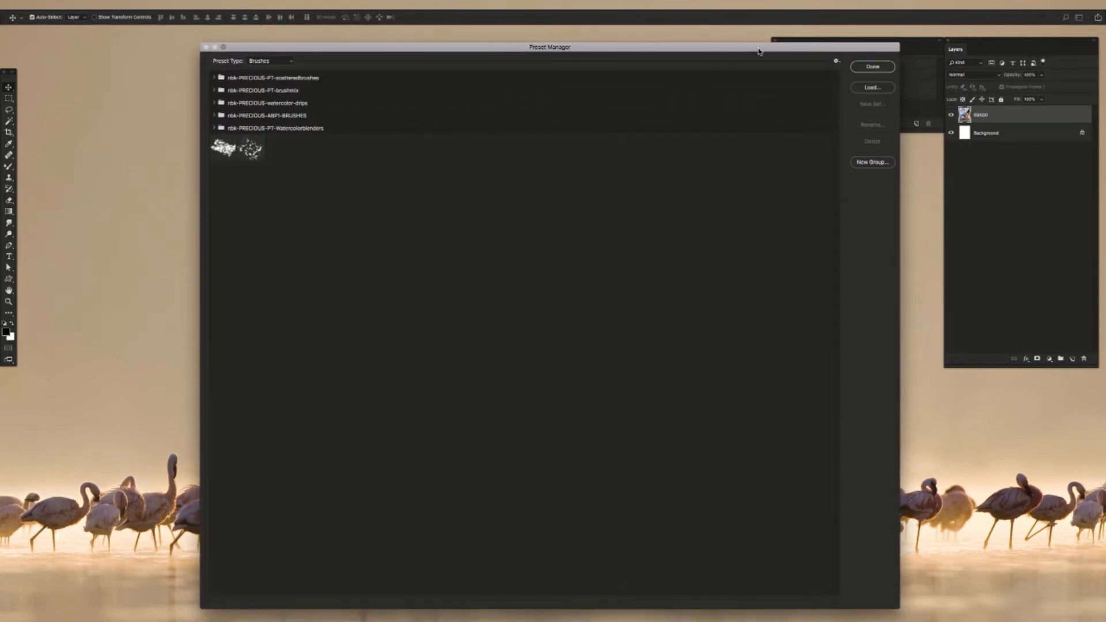
left_click(837, 61)
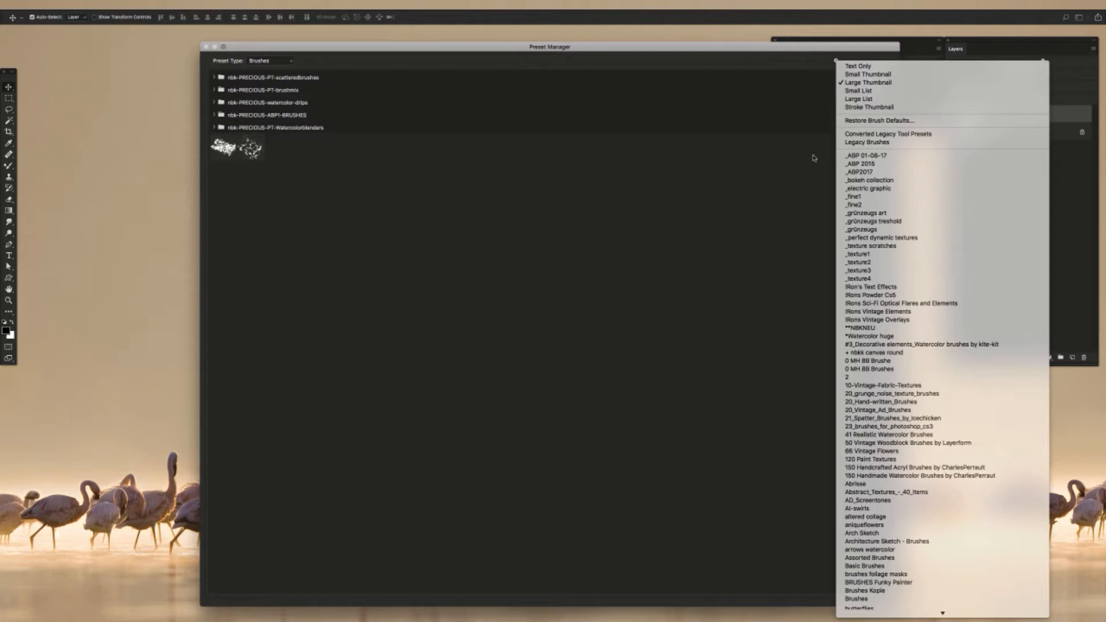
left_click(888, 181)
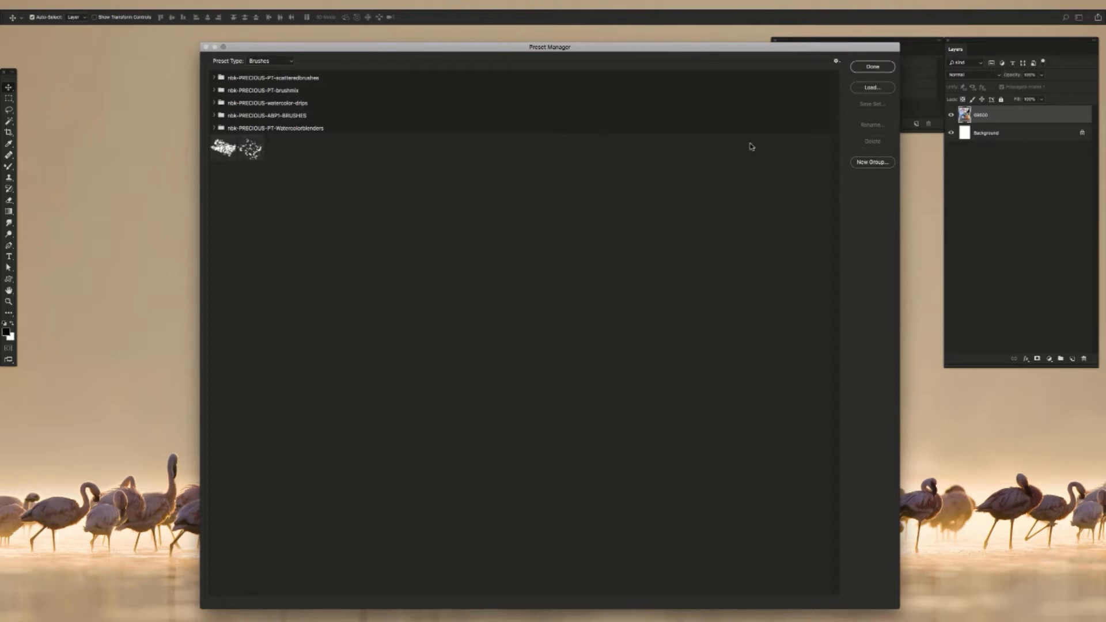
Step: Shift the Preset Manager window slightly and close it to return to the test.psd document
left_click_drag(747, 52, 748, 62)
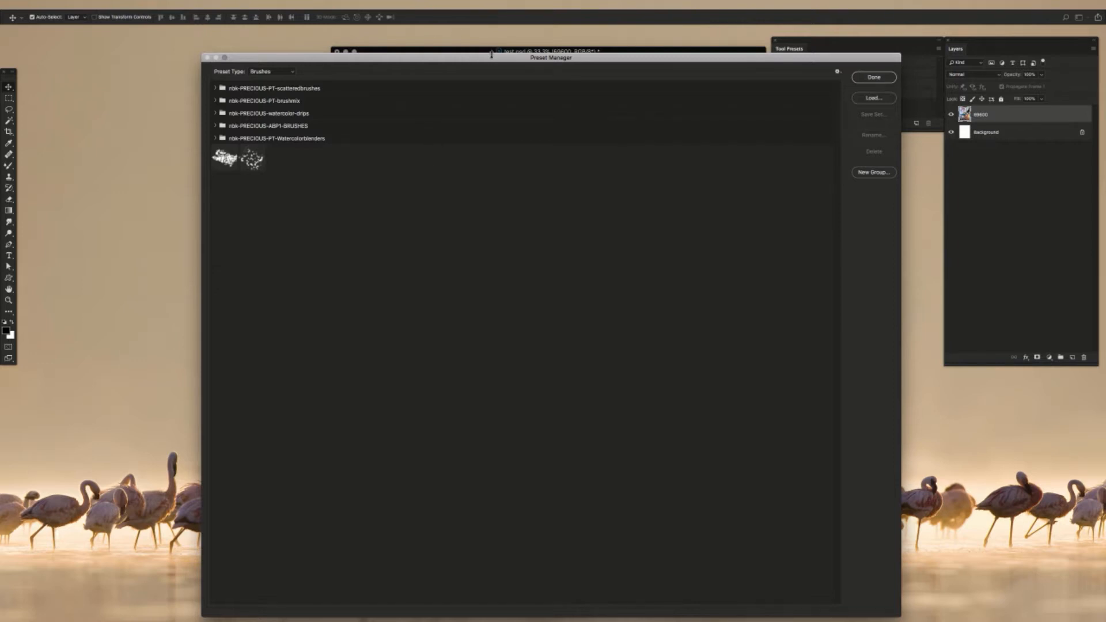
left_click_drag(484, 60, 467, 47)
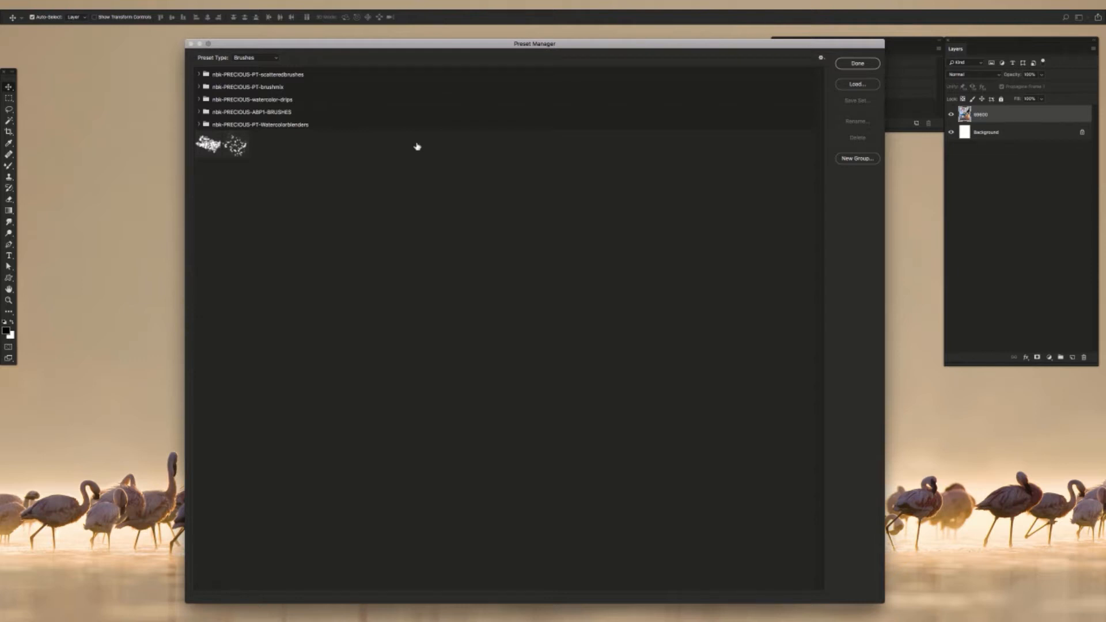
left_click_drag(388, 44, 401, 42)
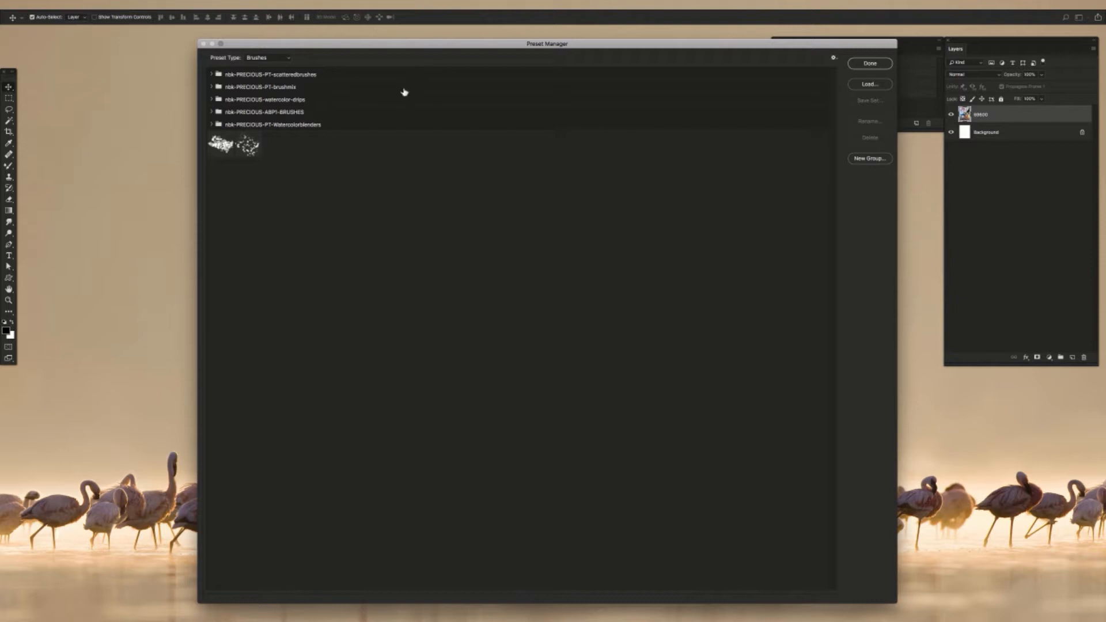
left_click_drag(404, 48, 403, 42)
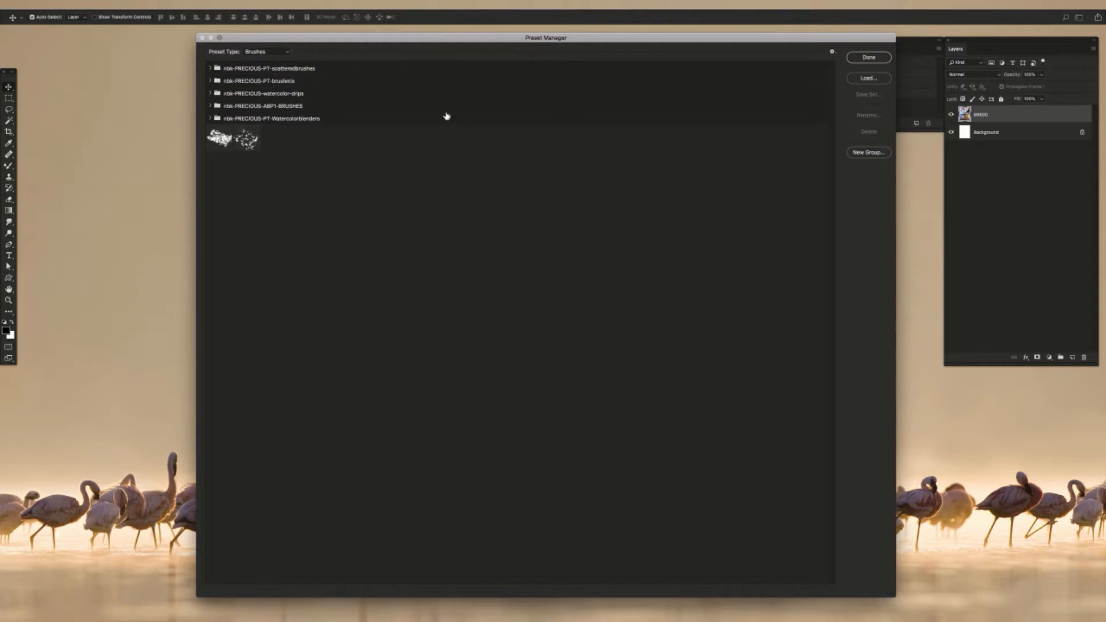
left_click_drag(531, 35, 529, 36)
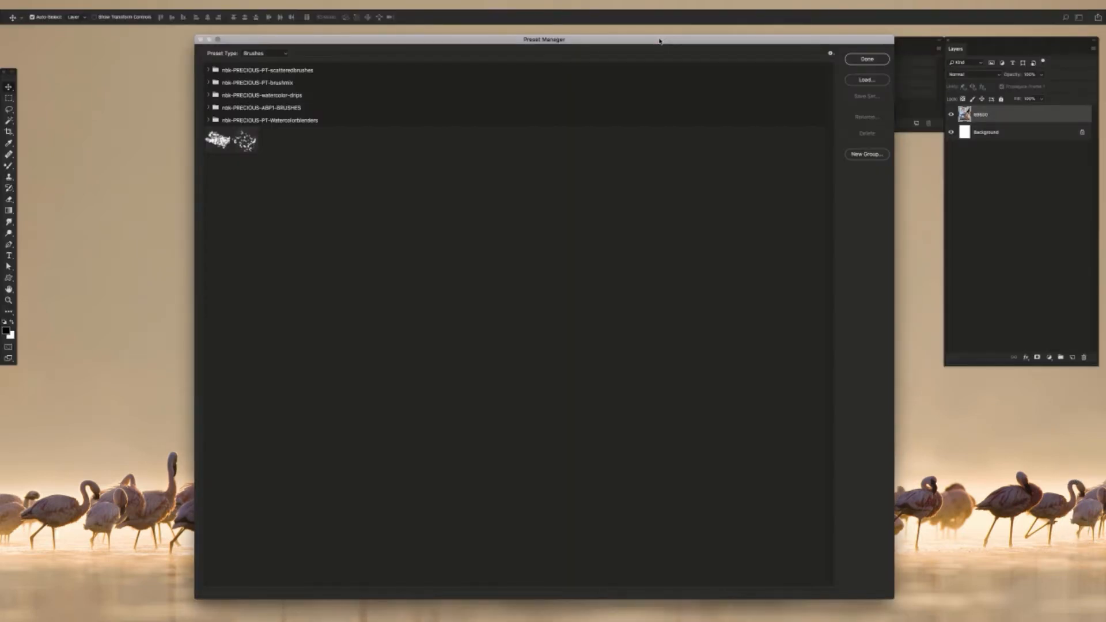
left_click_drag(660, 41, 663, 41)
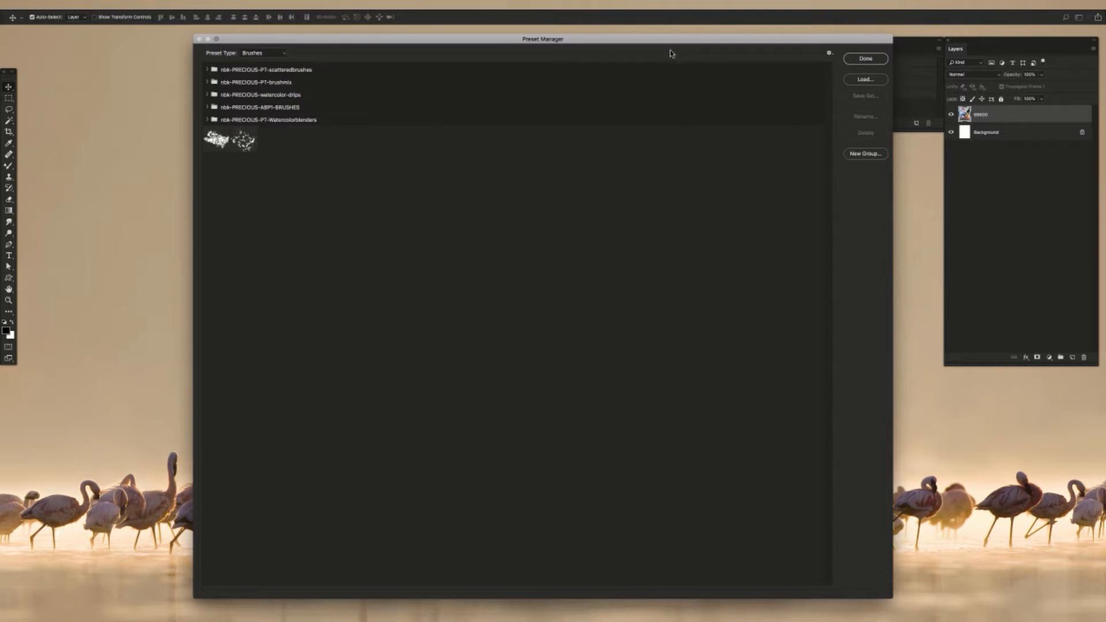
left_click(865, 58)
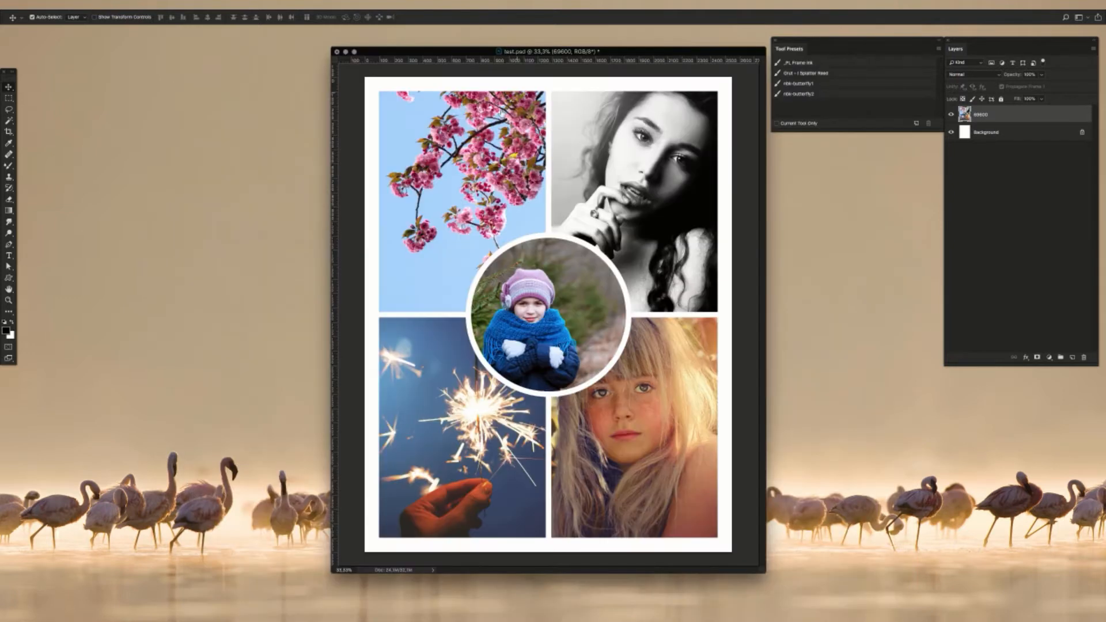
left_click(79, 4)
left_click(82, 4)
left_click(81, 3)
left_click(202, 4)
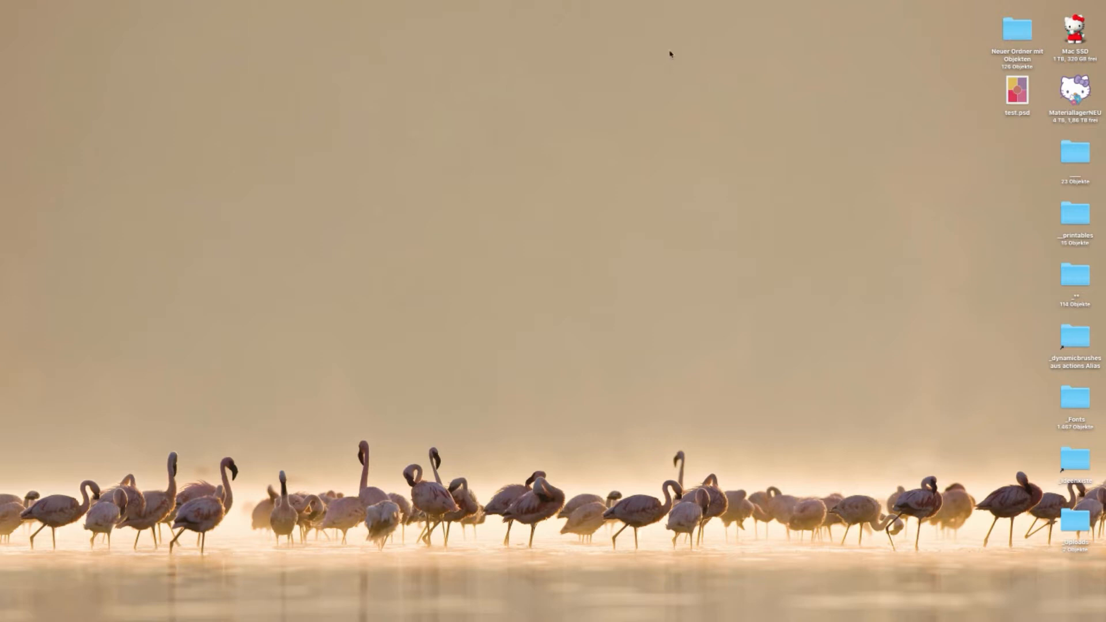
key("super+Tab")
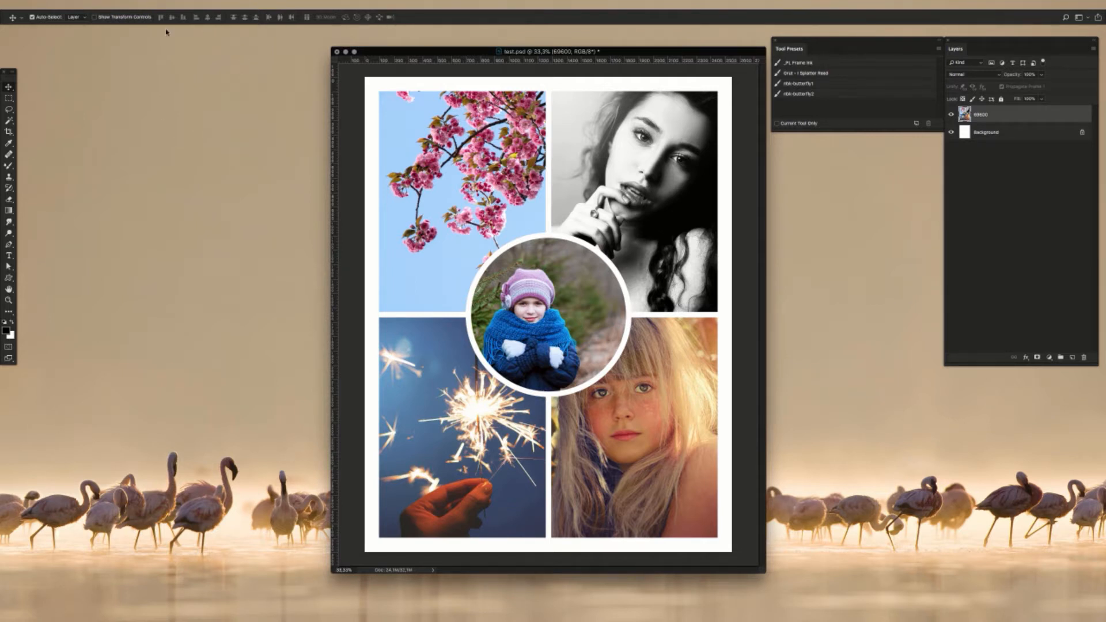
left_click(60, 4)
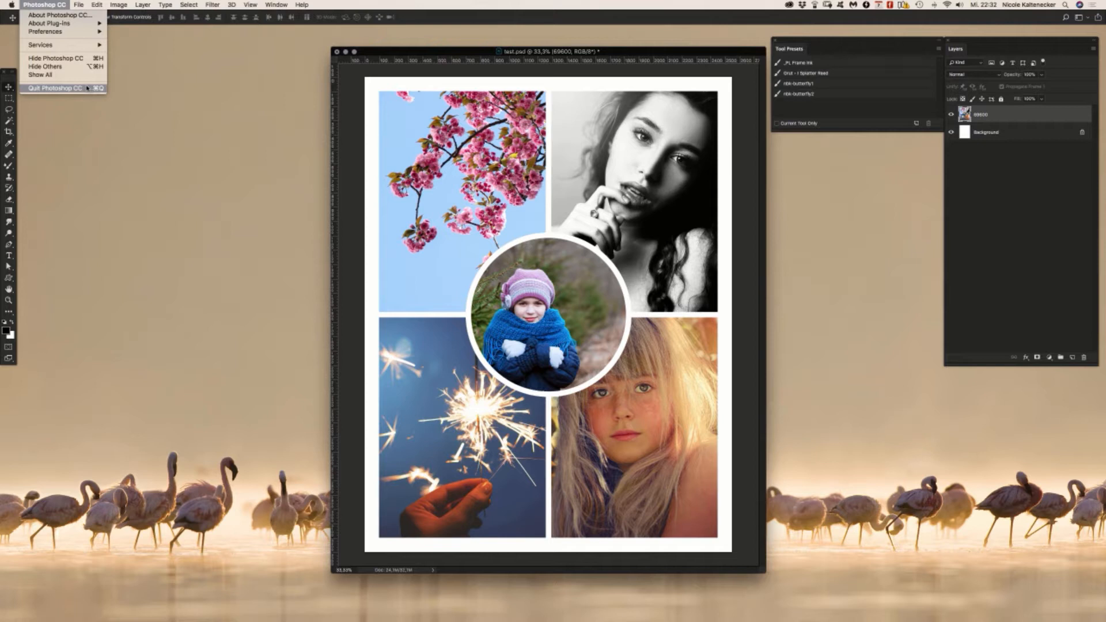
left_click(64, 5)
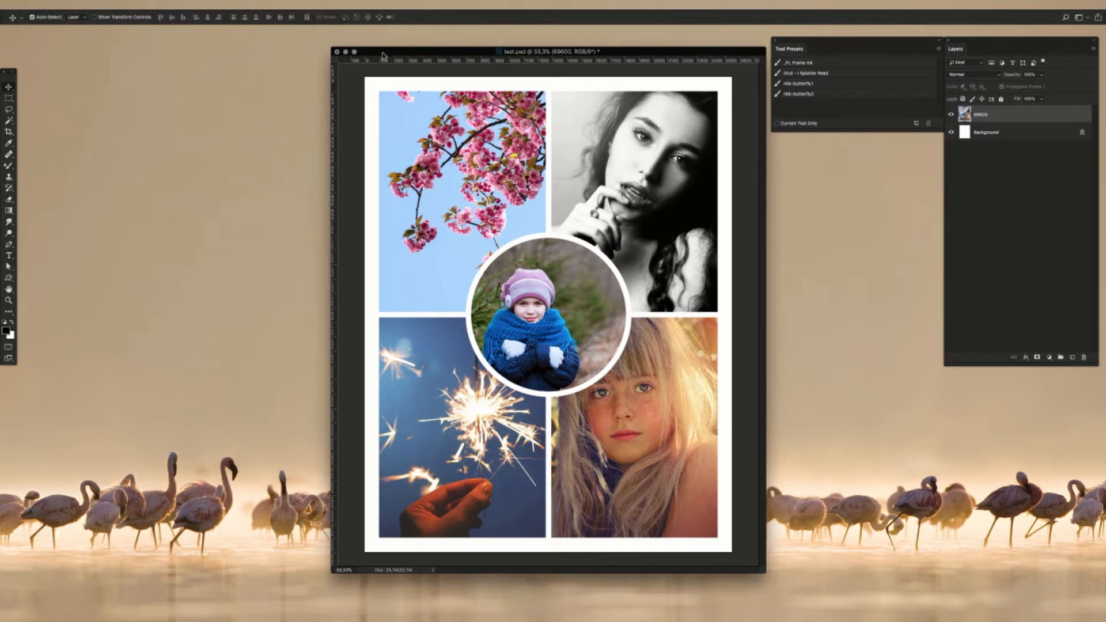
left_click_drag(383, 55, 389, 56)
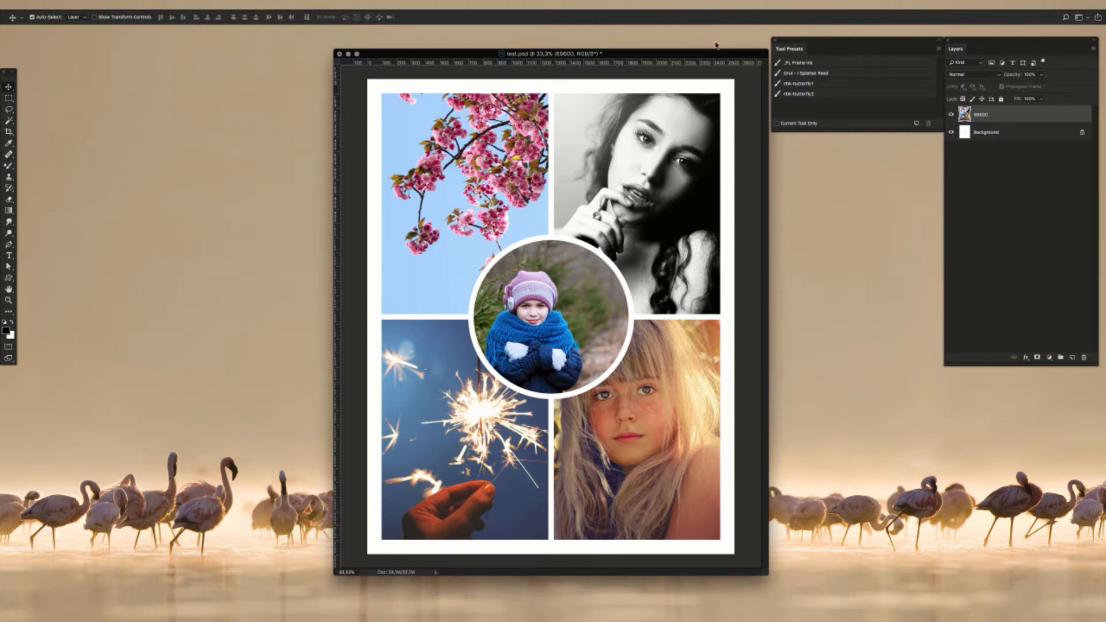
Step: Reopen the Preset Manager, switch the preset type to Styles, and browse through the loaded styles to the end
left_click(97, 5)
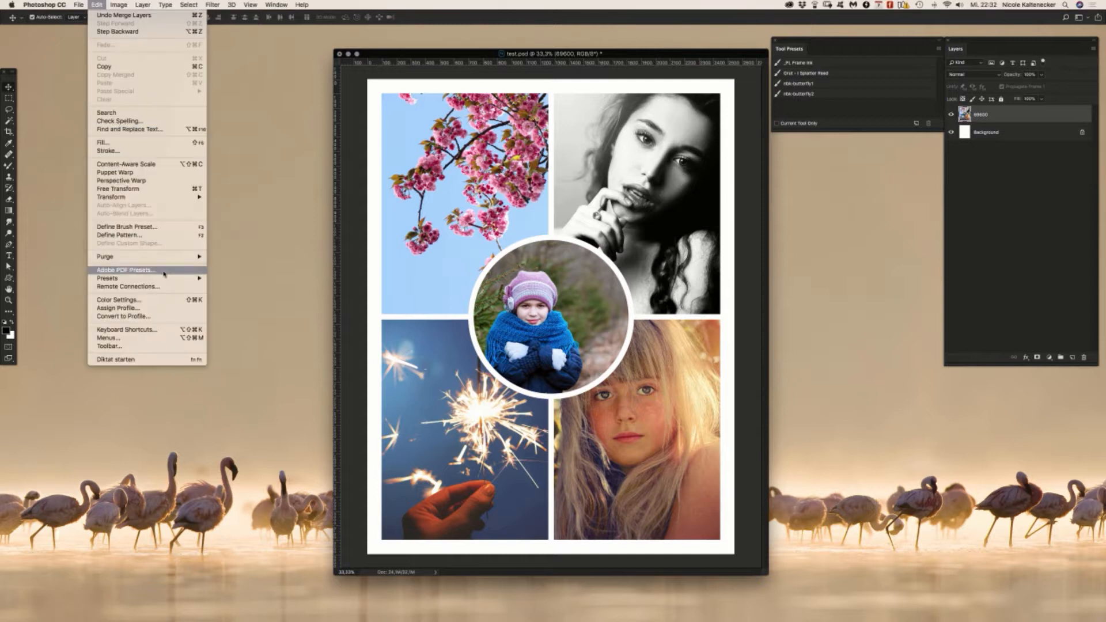
mouse_move(169, 282)
left_click(240, 279)
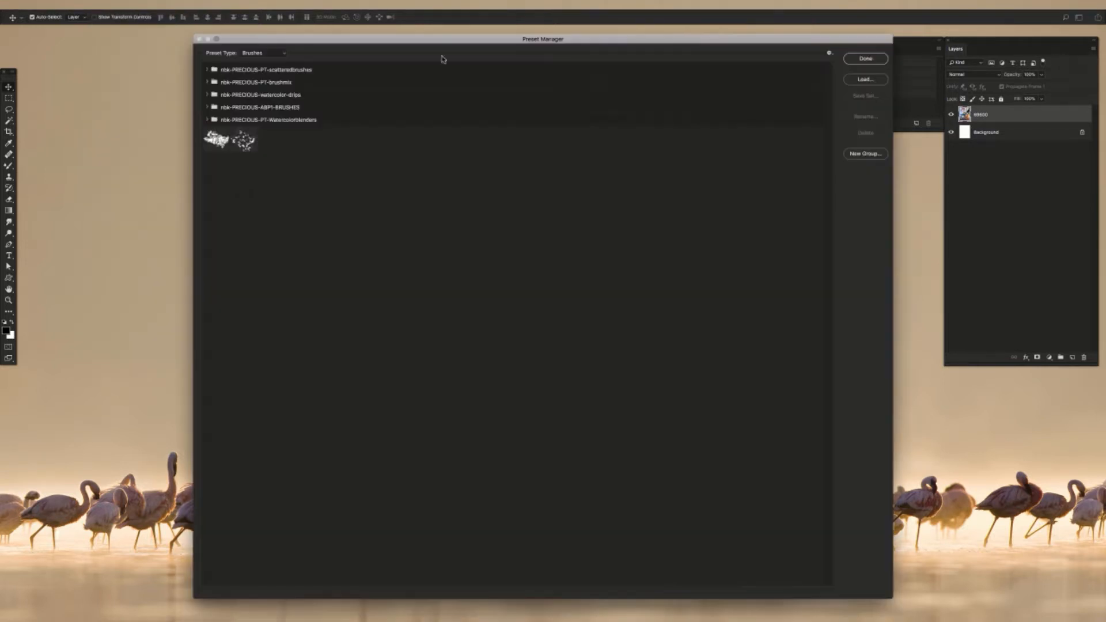
left_click(257, 52)
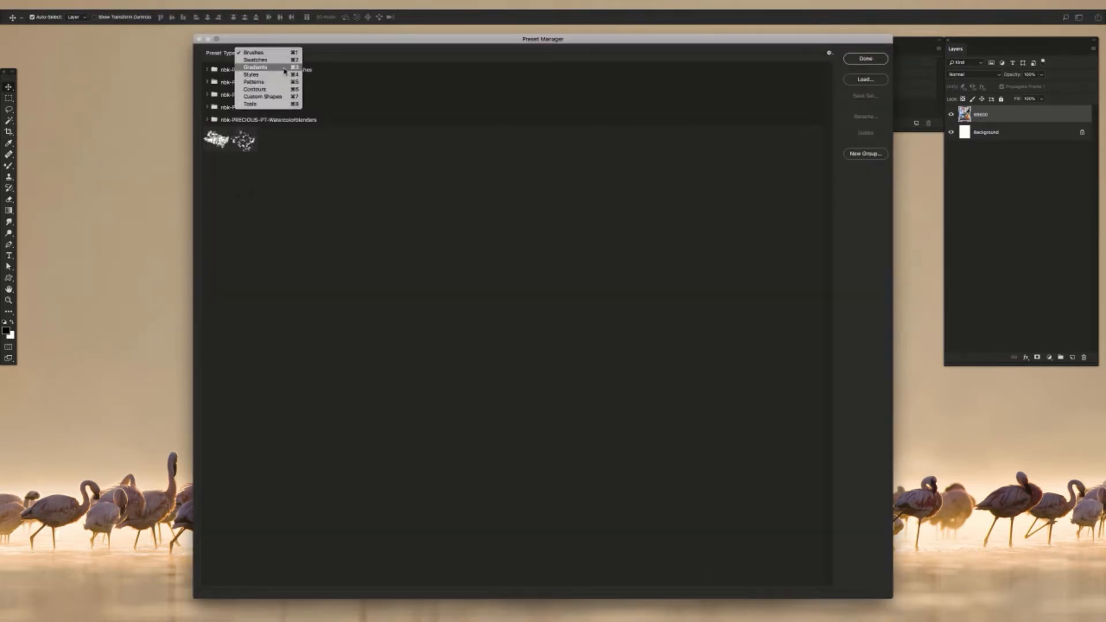
left_click(295, 79)
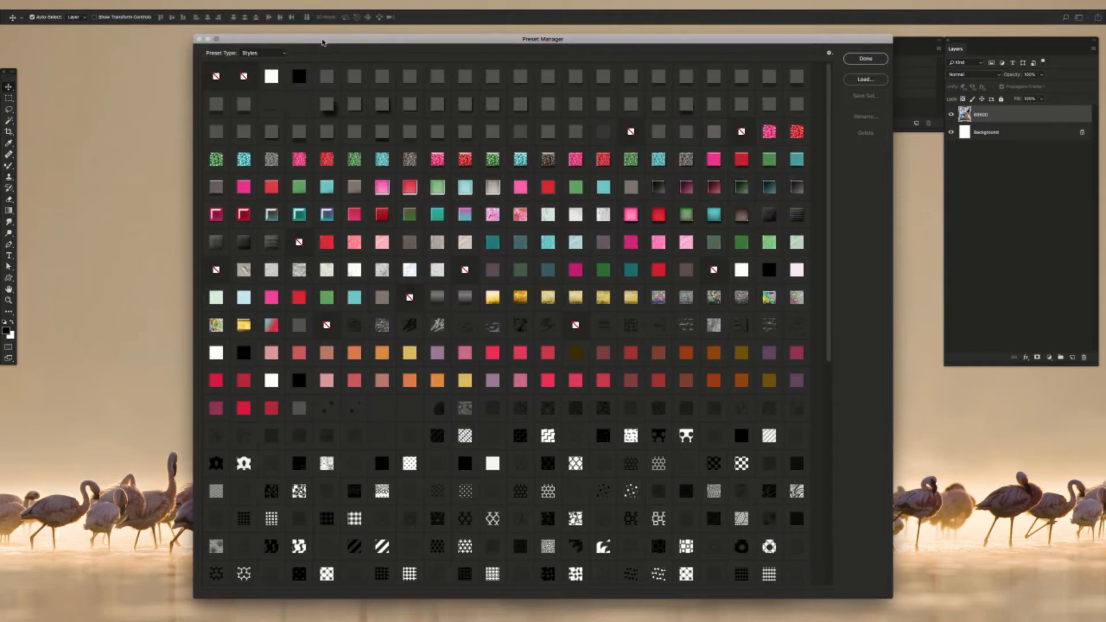
left_click_drag(325, 44, 373, 42)
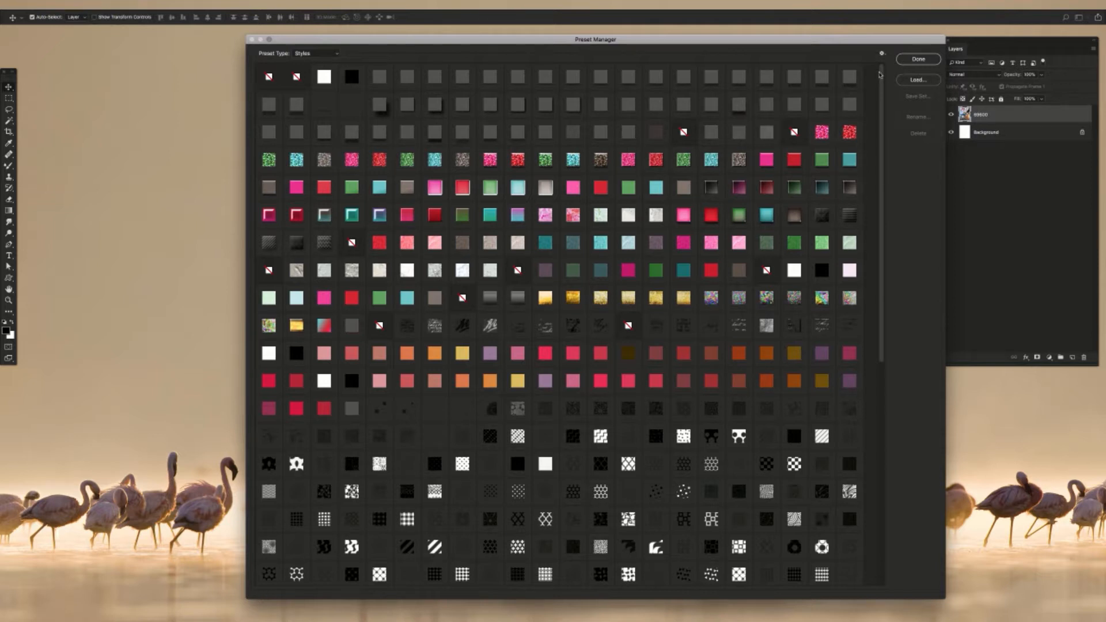
left_click_drag(880, 75, 793, 356)
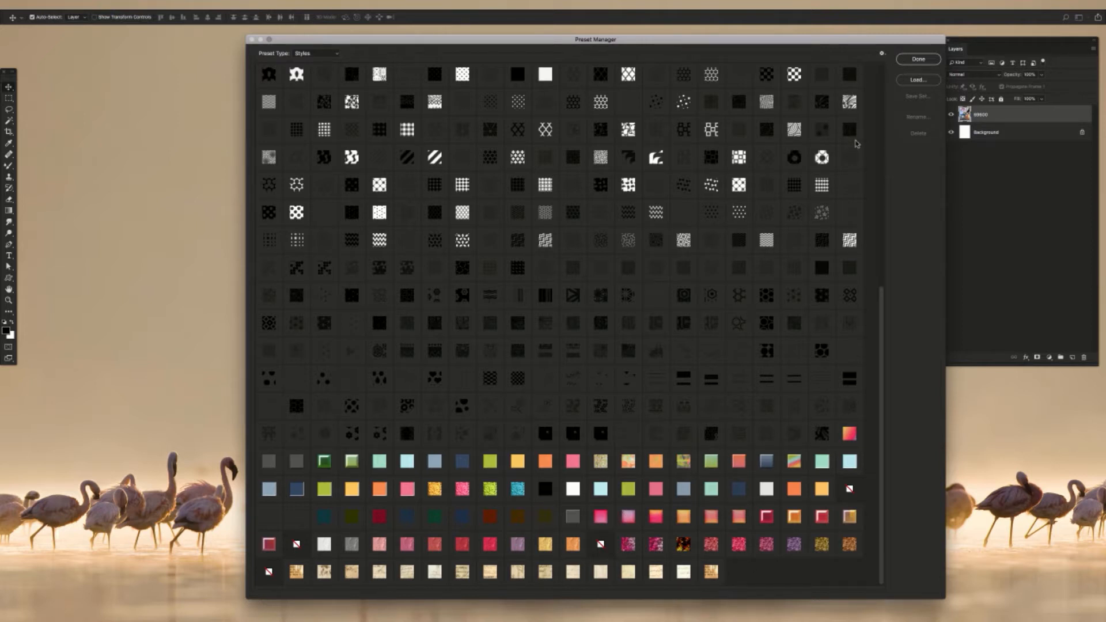
Step: Display the loaded styles in the Preset Manager as Text Only and as a Large List to compare the two views
left_click(882, 55)
left_click(882, 55)
left_click(883, 55)
left_click(883, 55)
left_click(883, 55)
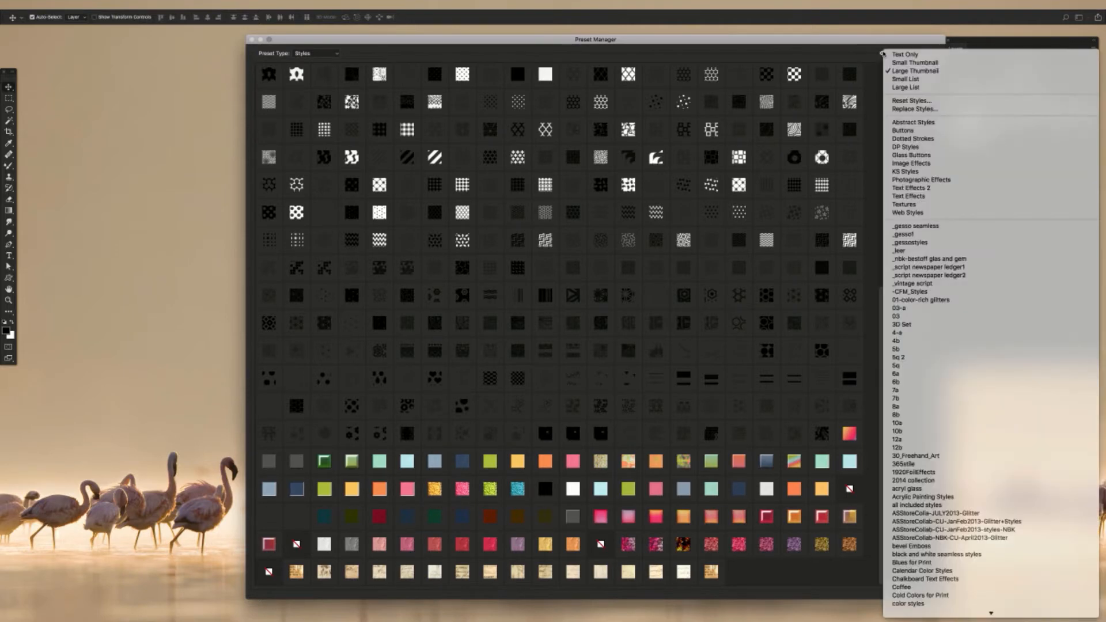
left_click(913, 61)
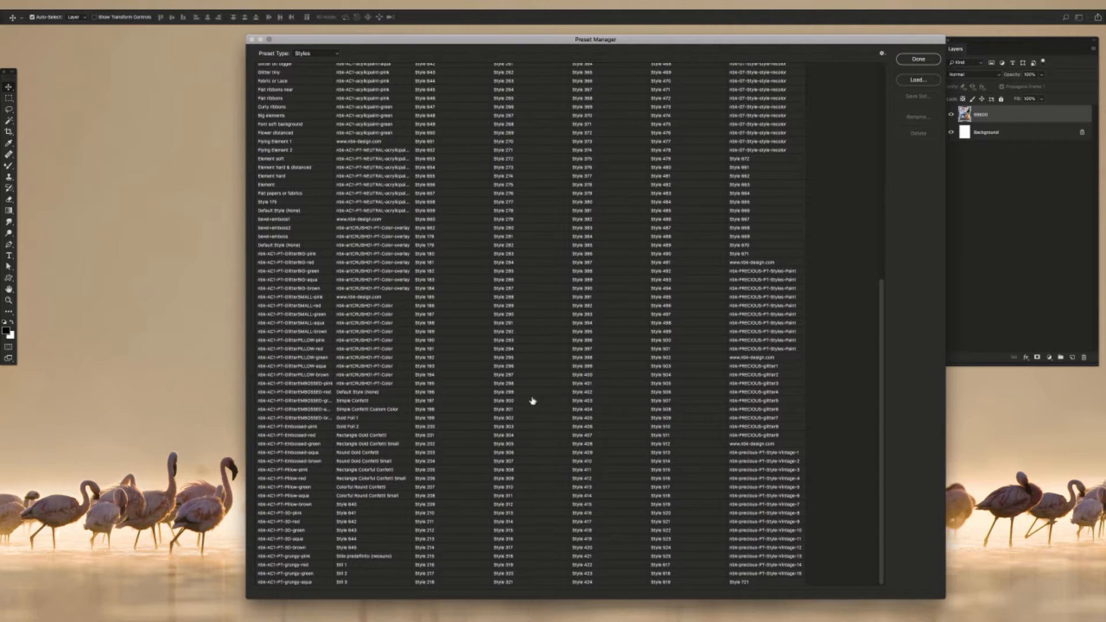
left_click(883, 55)
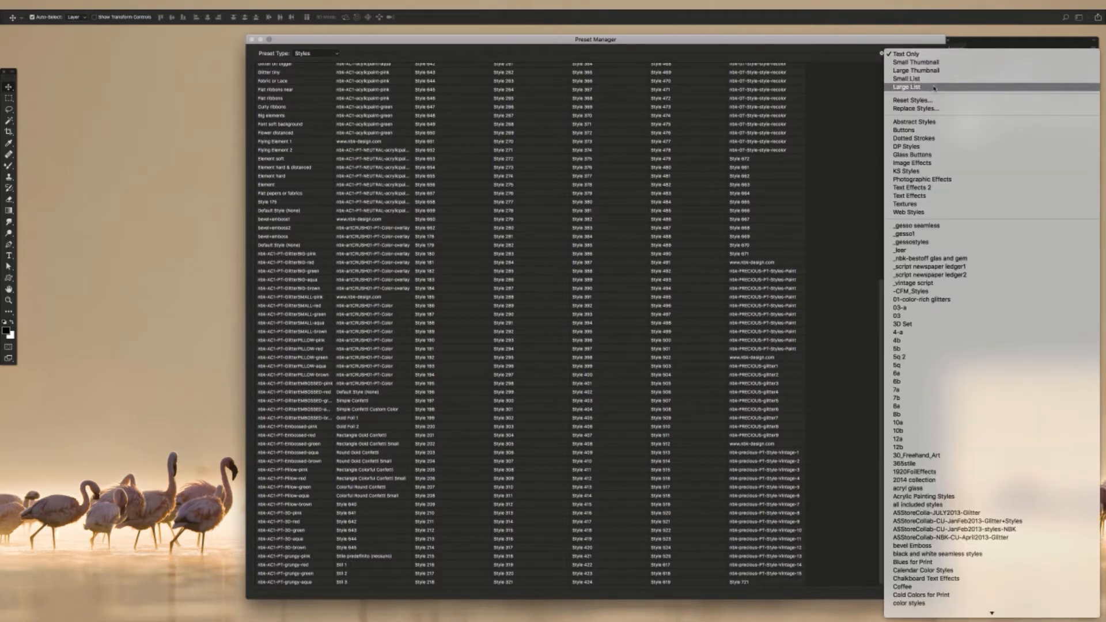
left_click(906, 87)
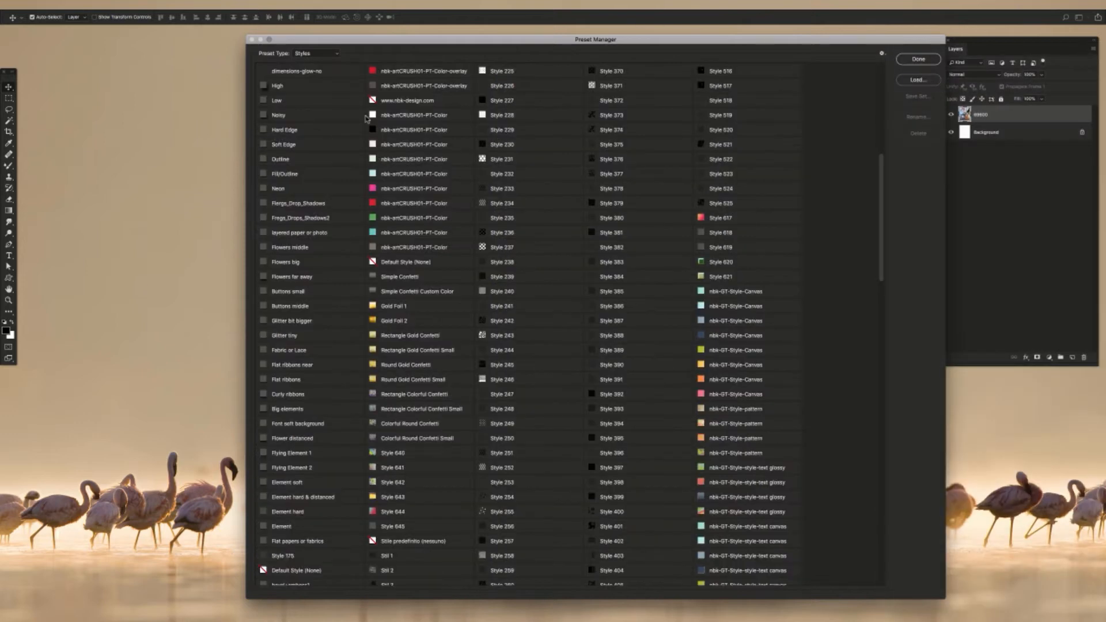
Step: Show the styles as Text Only once more and return them to the Large Thumbnail view
left_click(882, 54)
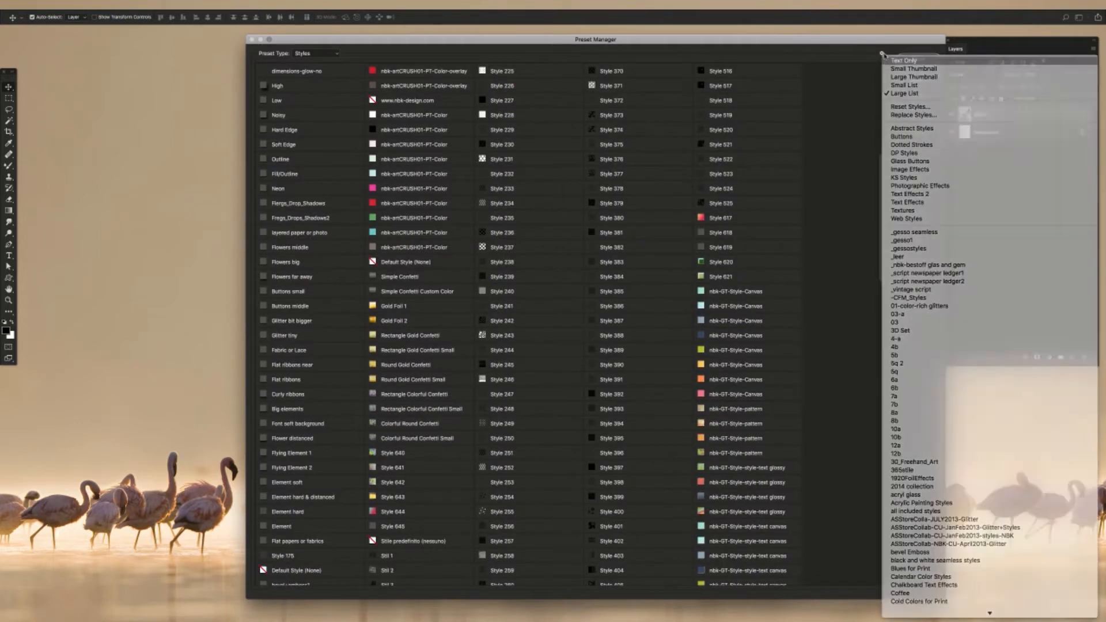
left_click(890, 57)
left_click(881, 54)
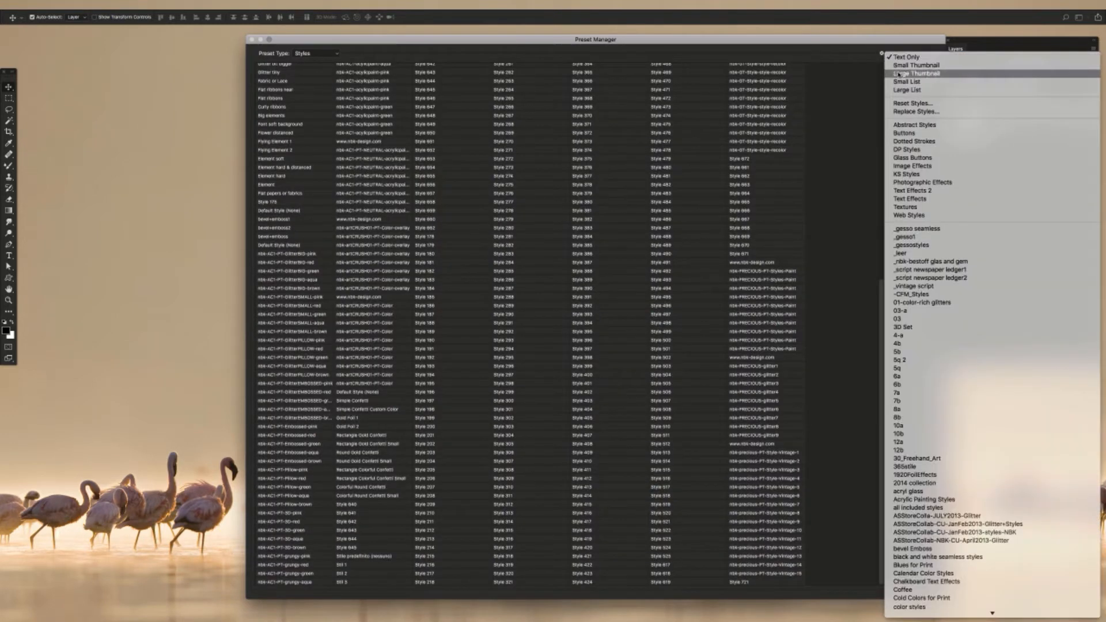
left_click(899, 73)
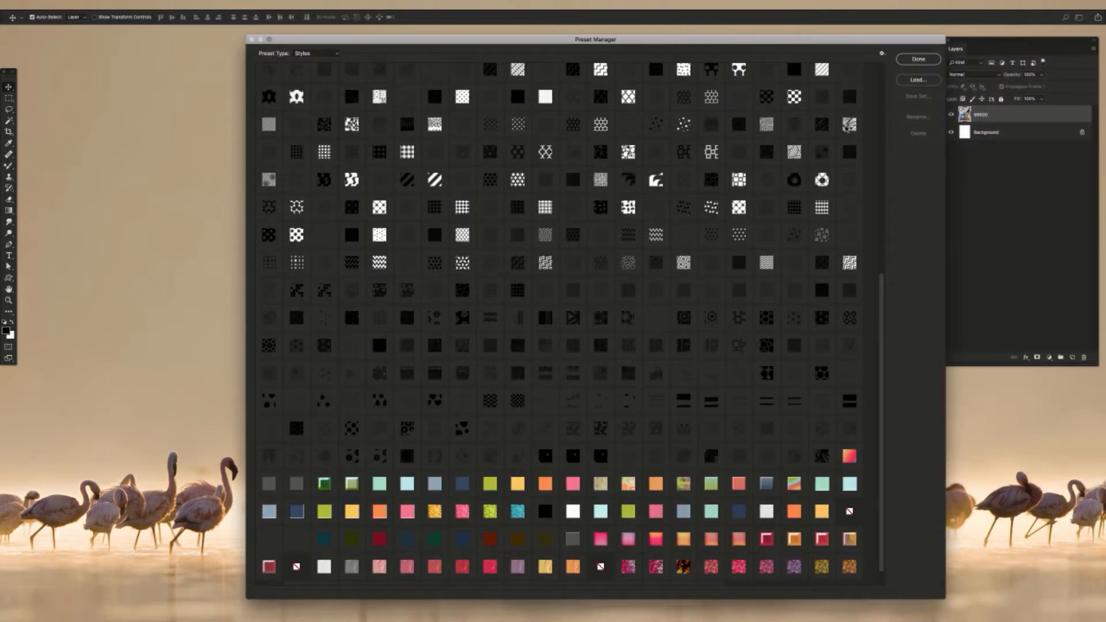
scroll(873, 323, "down", 2)
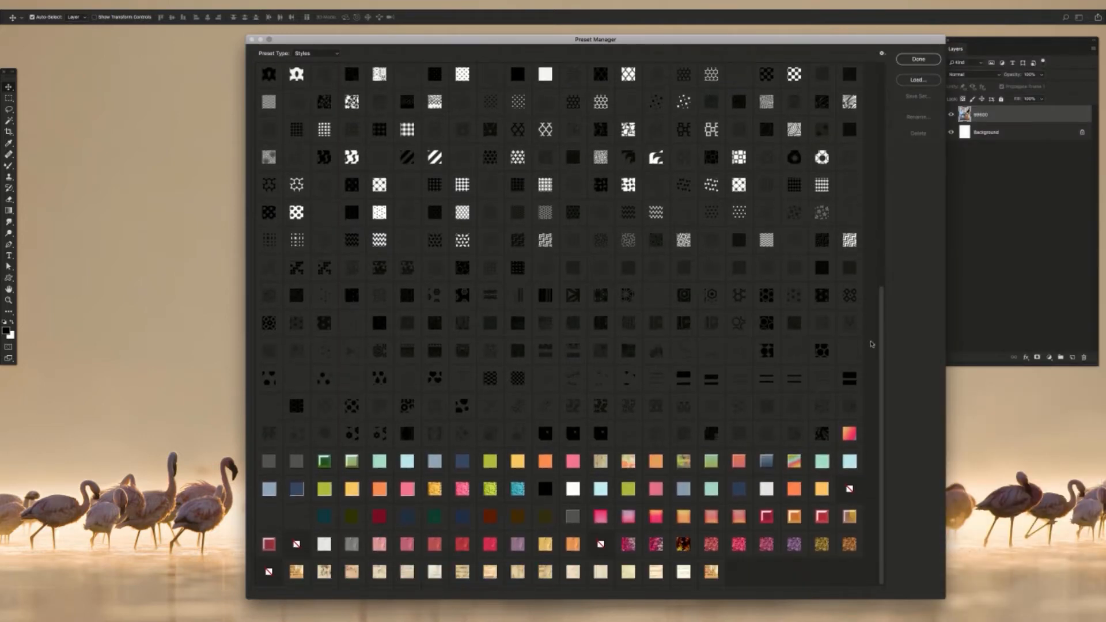
Step: Switch the Preset Manager's preset type to Patterns and browse through the loaded patterns
left_click(310, 54)
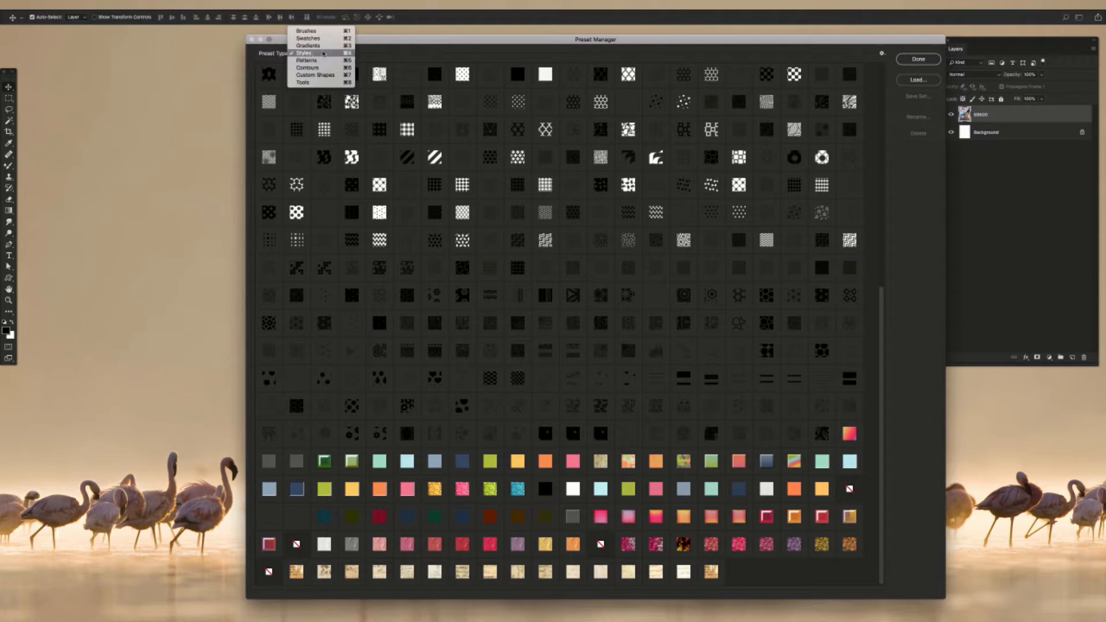
left_click(327, 60)
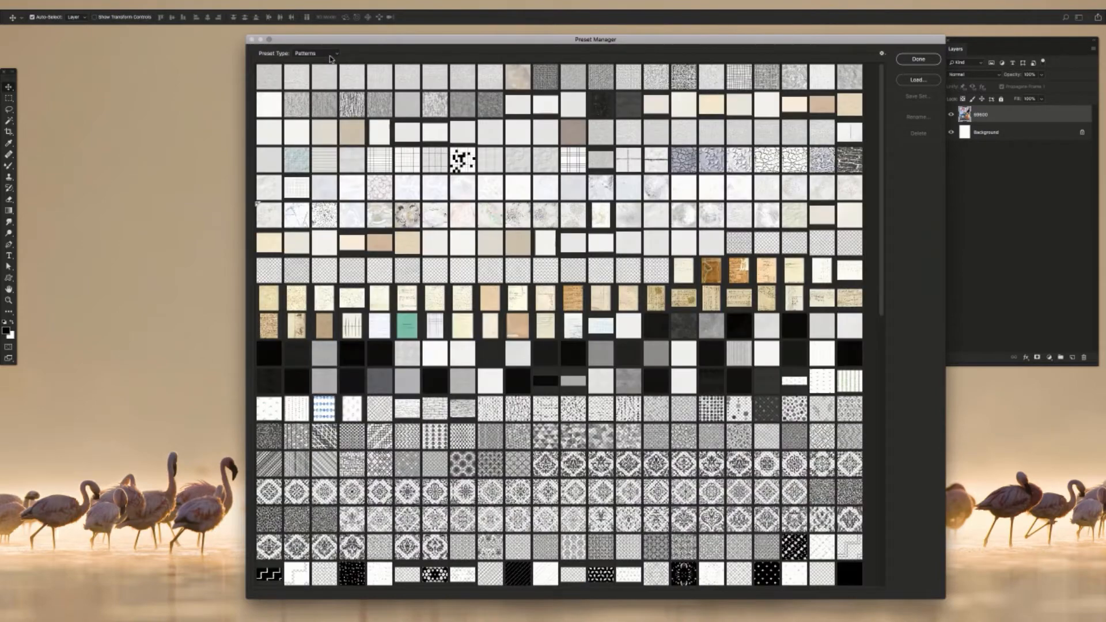
left_click_drag(882, 303, 863, 557)
scroll(863, 559, "down", 5)
scroll(815, 118, "up", 20)
Step: Return the preset type to Styles, switch it to Brushes, and close the Preset Manager
left_click(319, 53)
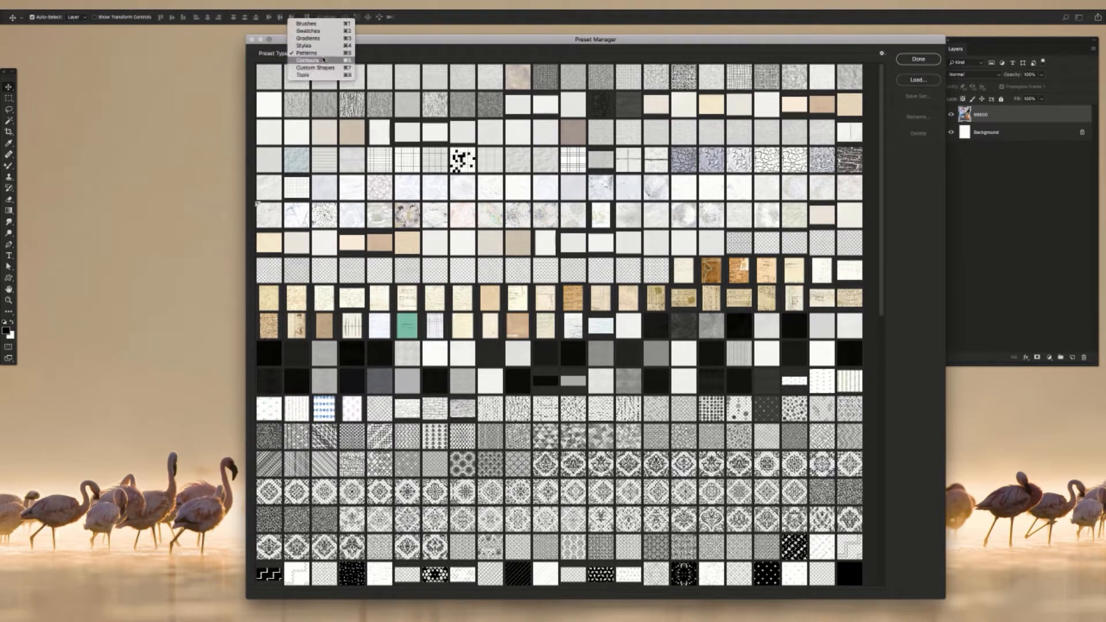
left_click(496, 18)
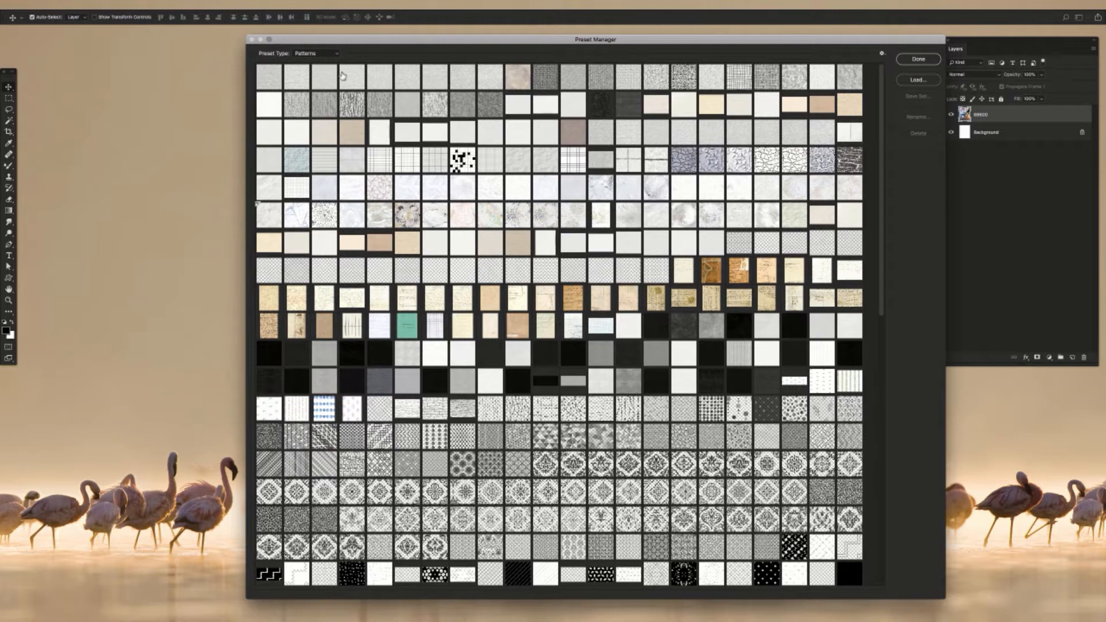
left_click(316, 54)
left_click(316, 45)
left_click(311, 52)
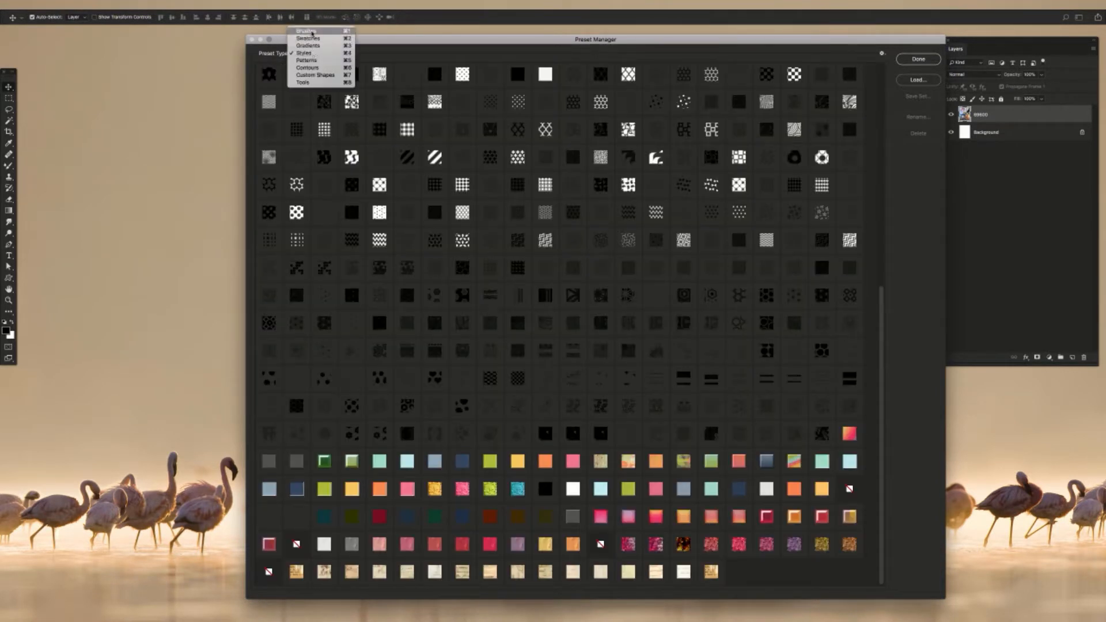
left_click(315, 32)
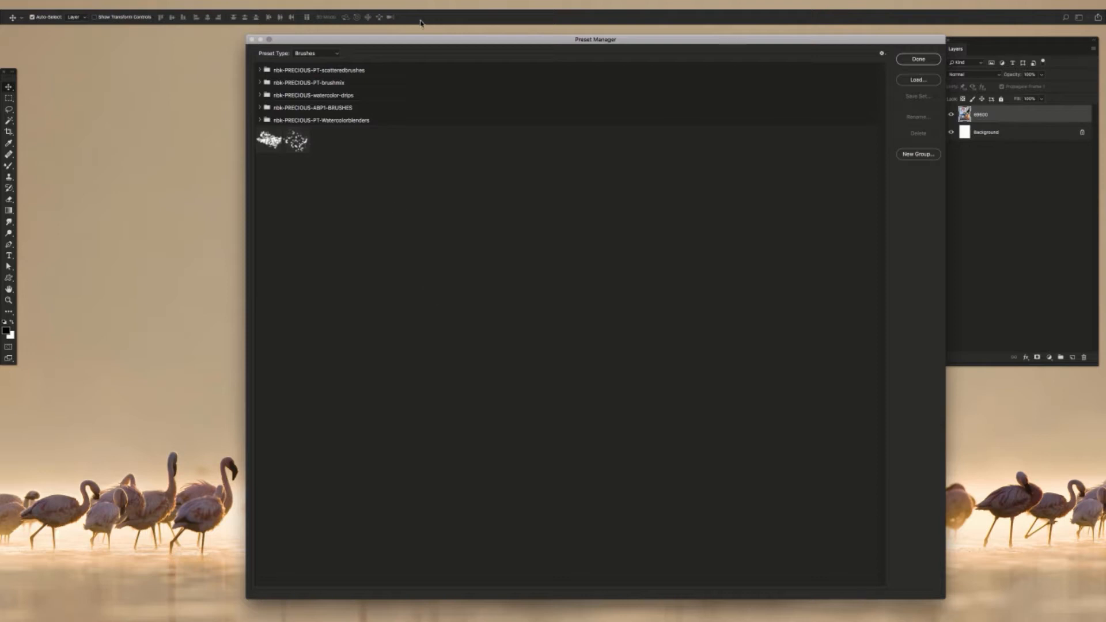
left_click_drag(417, 42, 414, 40)
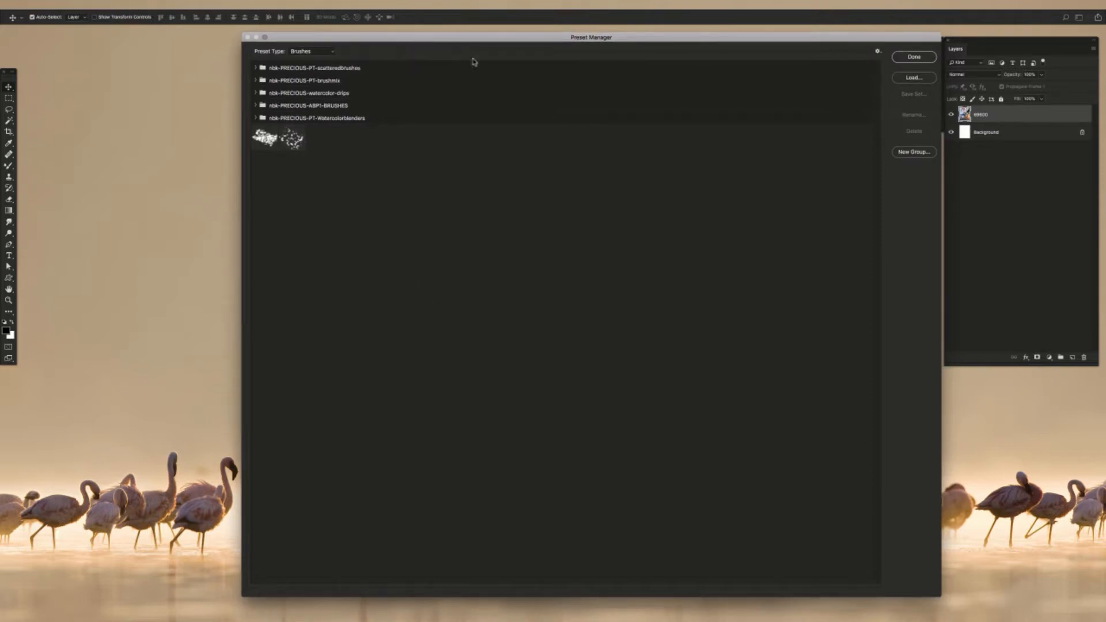
left_click(914, 57)
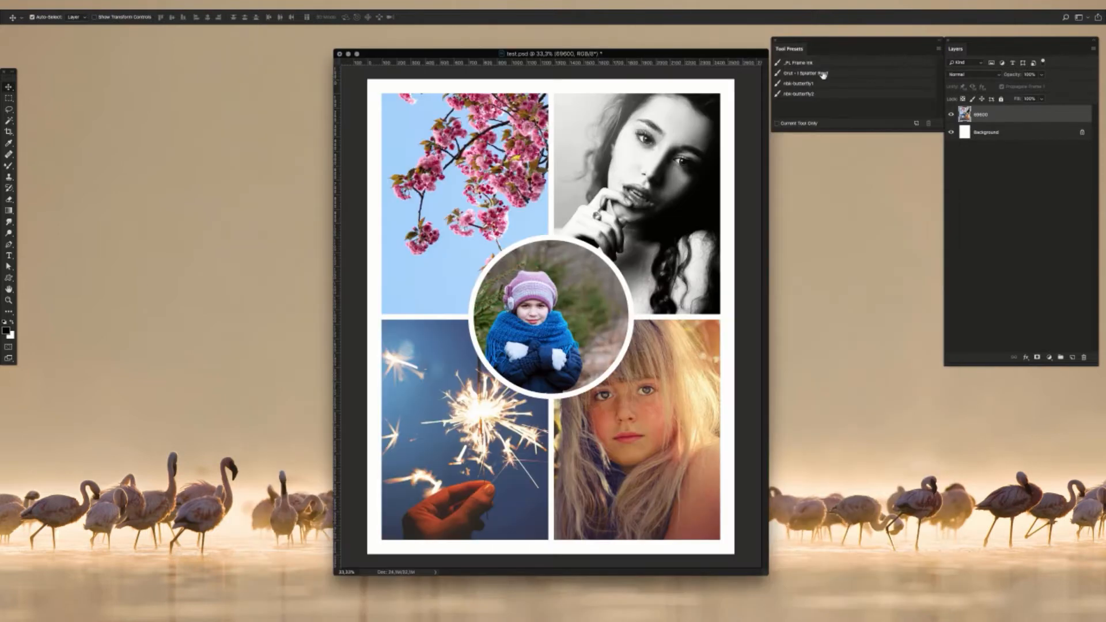
Step: Add a Drop Shadow effect to the photo collage layer, keeping its settings dialog clear of the collage
left_click(1025, 358)
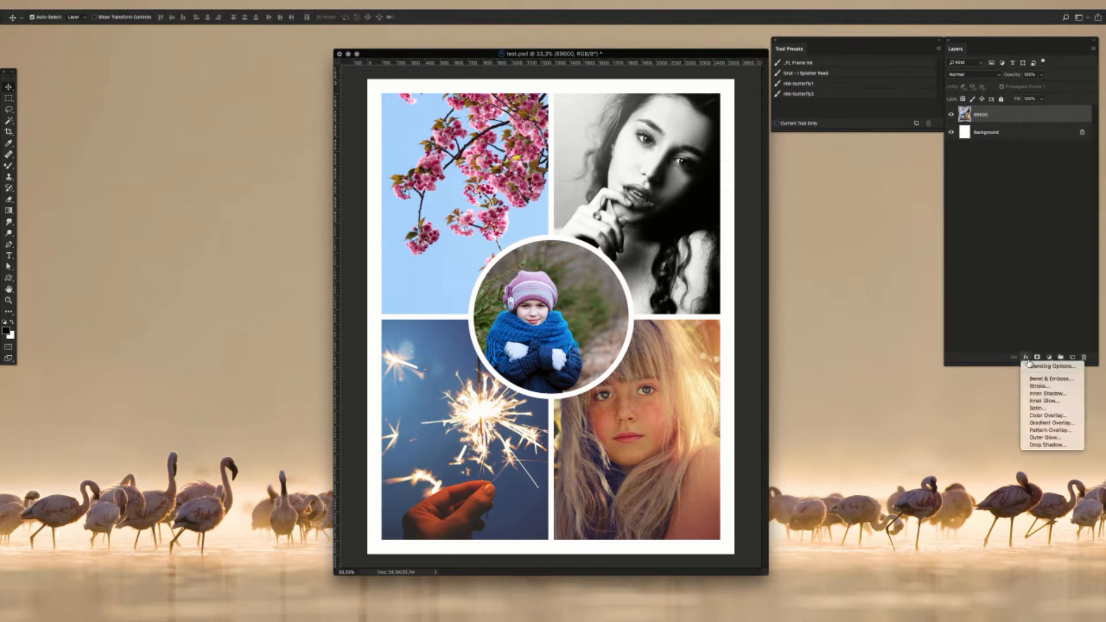
left_click(1047, 445)
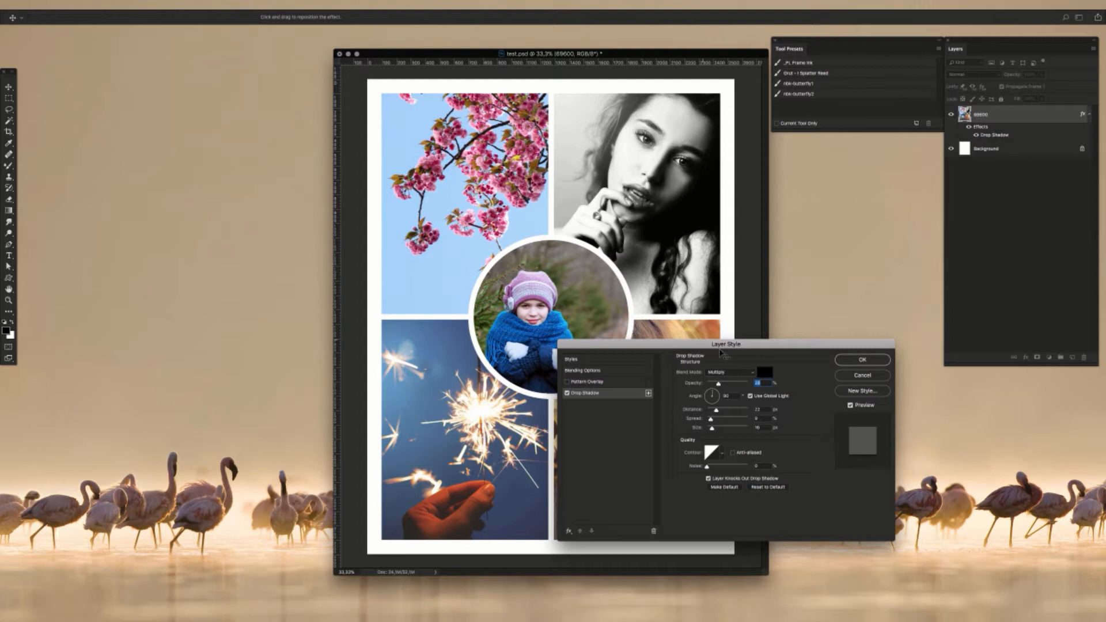
left_click_drag(722, 346, 853, 192)
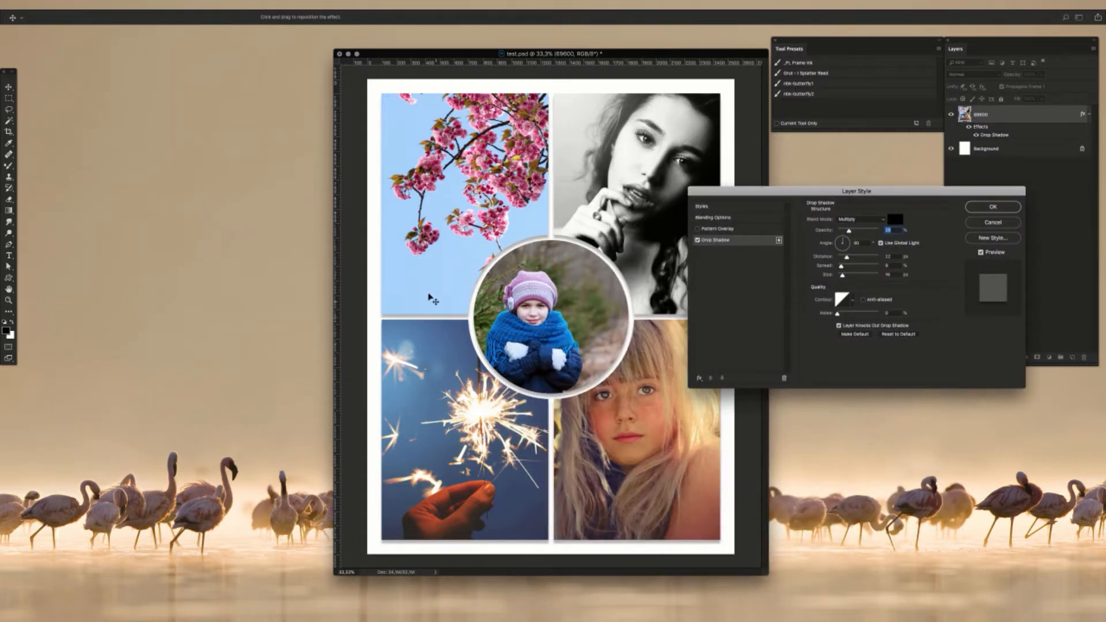
scroll(447, 321, "up", 10)
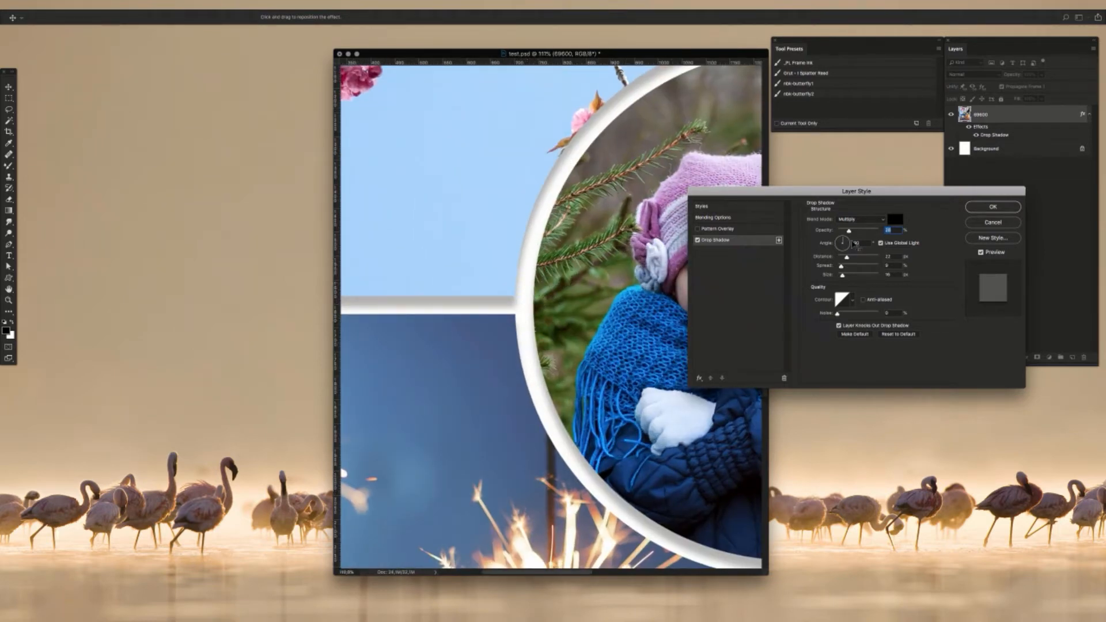
Step: Set the drop shadow's angle to 120°, shorten its distance slightly, and apply the layer style
left_click_drag(843, 236, 837, 234)
left_click(841, 243)
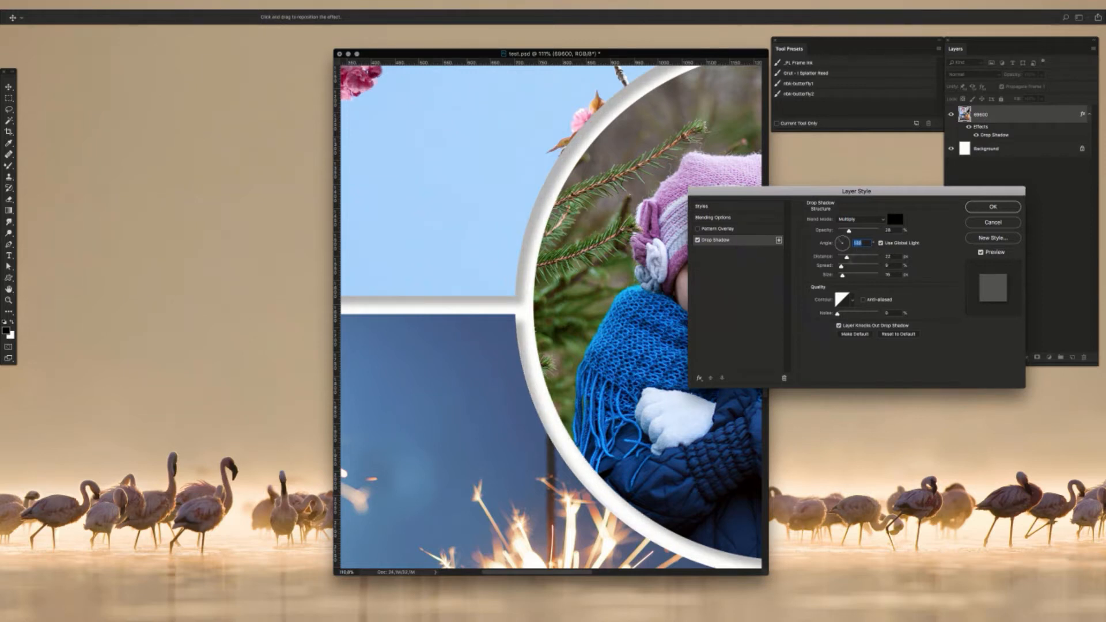
left_click_drag(846, 257, 843, 256)
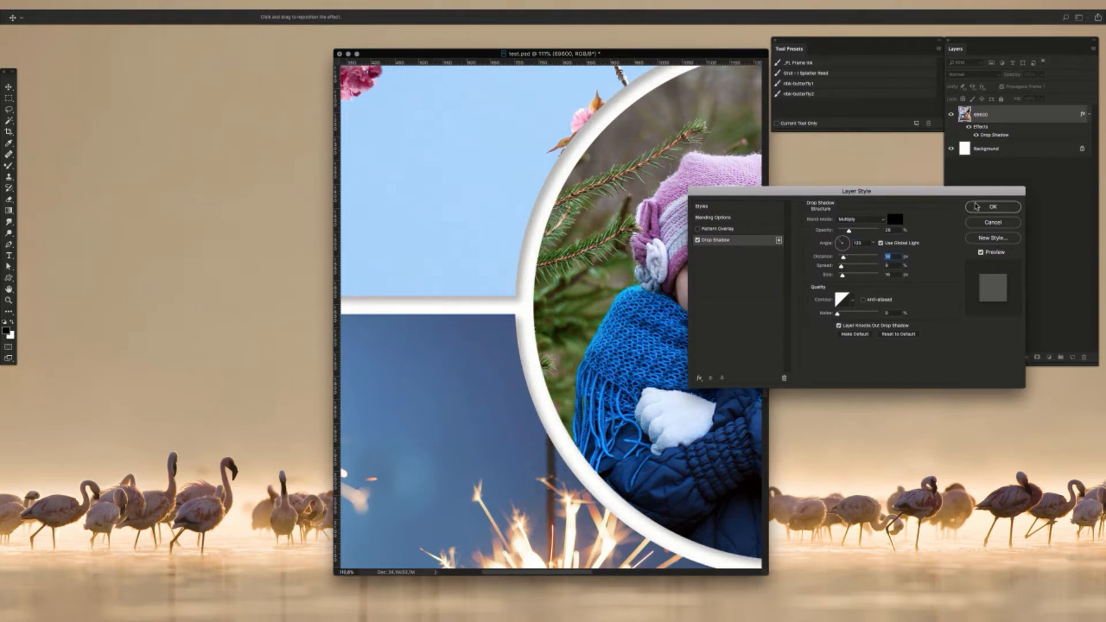
left_click(973, 206)
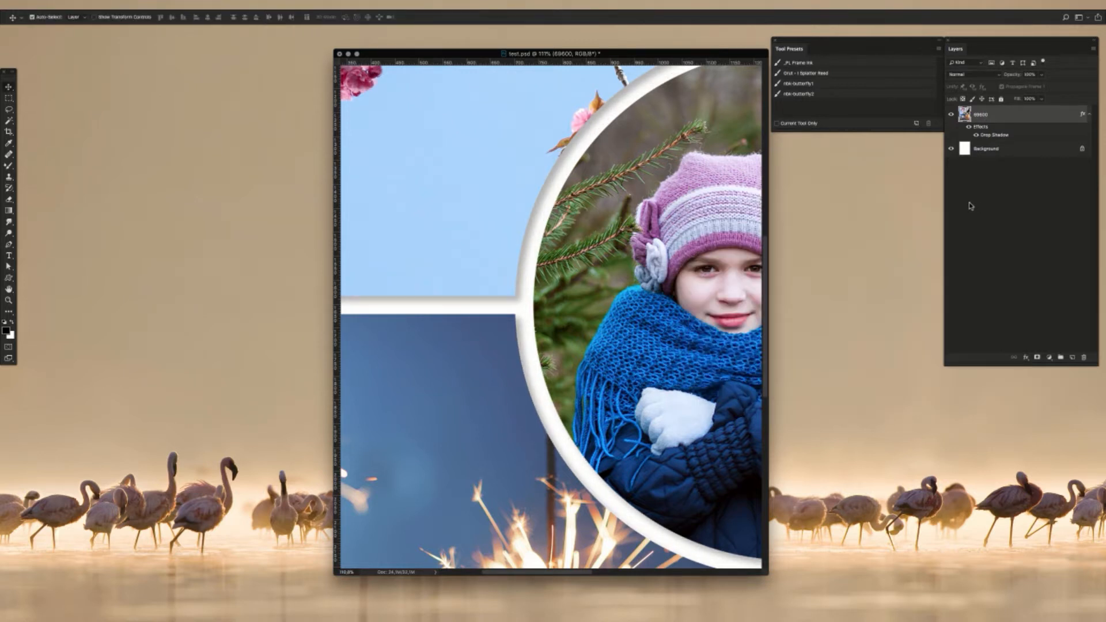
Step: Show the Styles panel at the end of the loaded styles
left_click(277, 5)
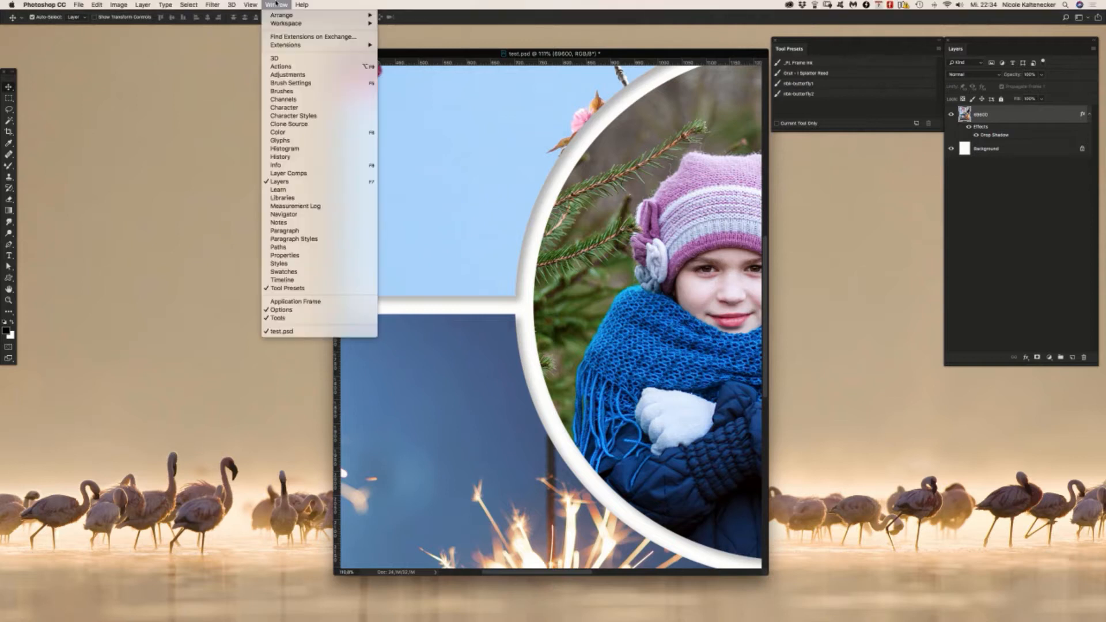
left_click(342, 266)
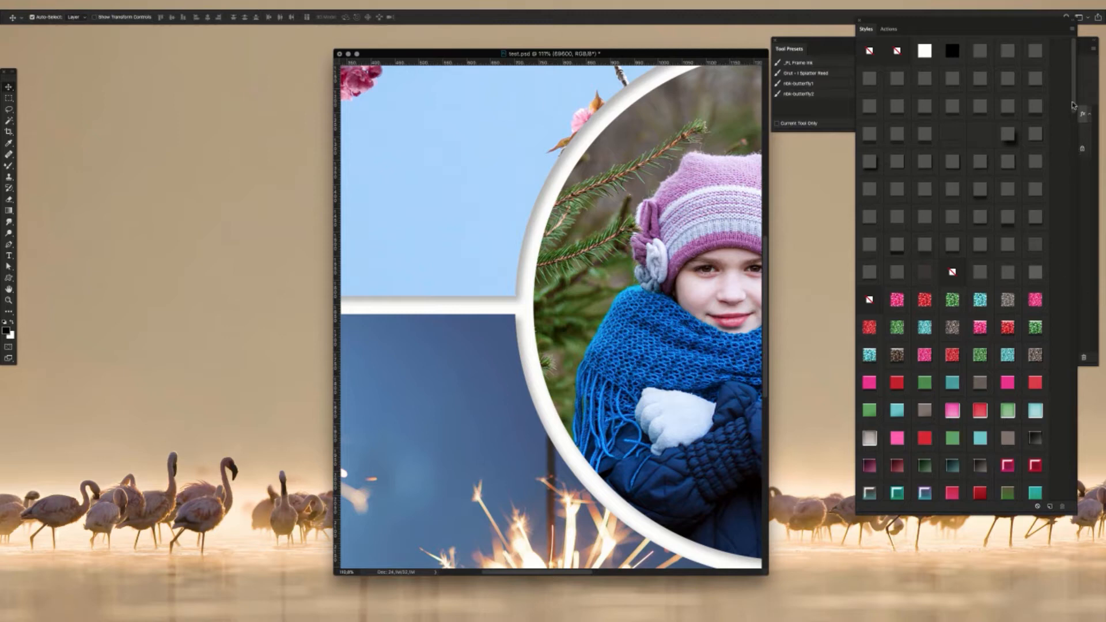
left_click_drag(1075, 106, 1039, 524)
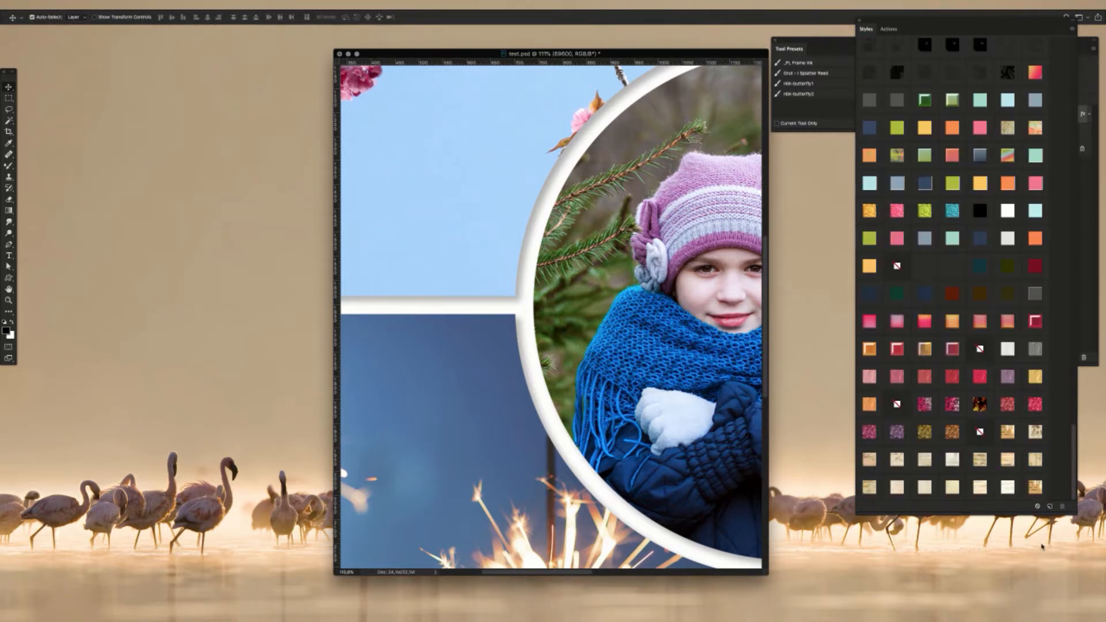
Step: Save the layer's drop shadow as a new style named "shadow test", including layer effects, and fit the whole collage on screen
left_click(1050, 508)
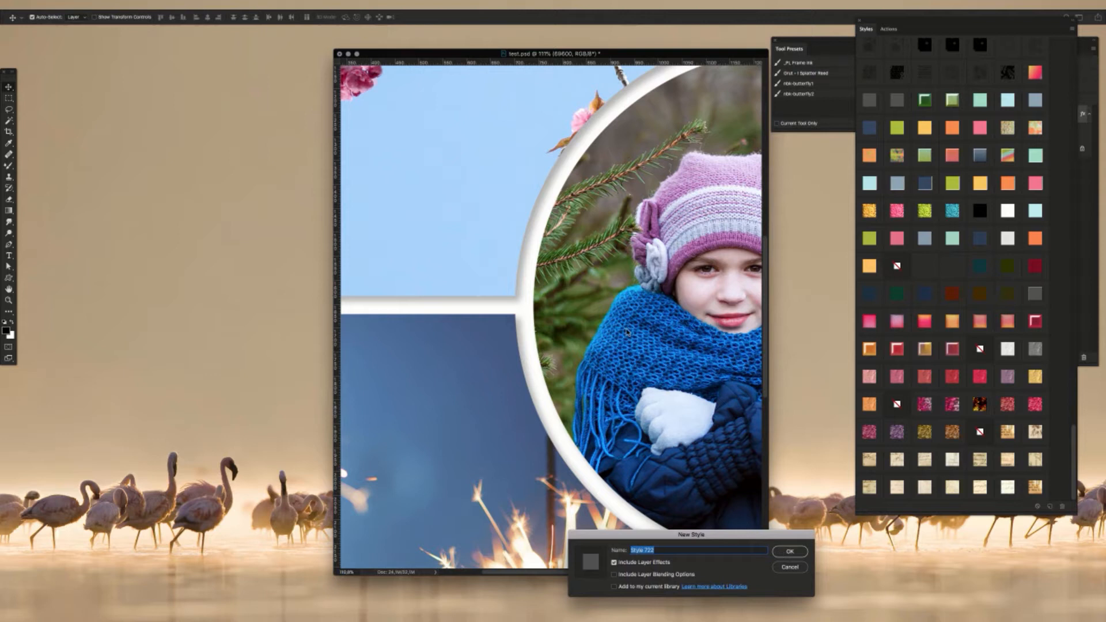
type("shadow test")
key("Return")
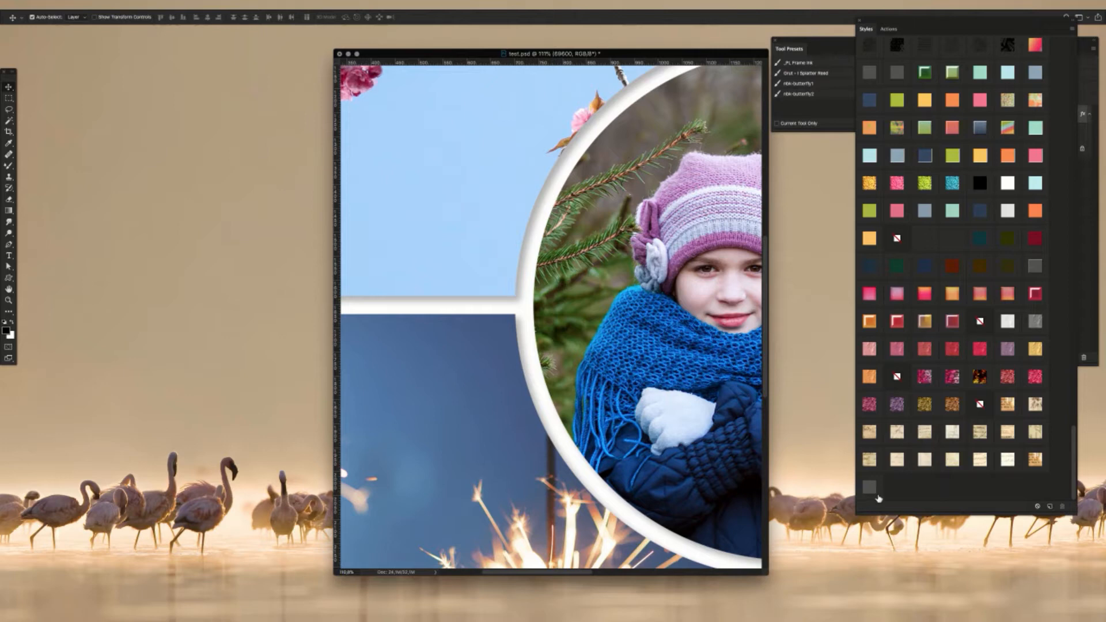
key("super+0")
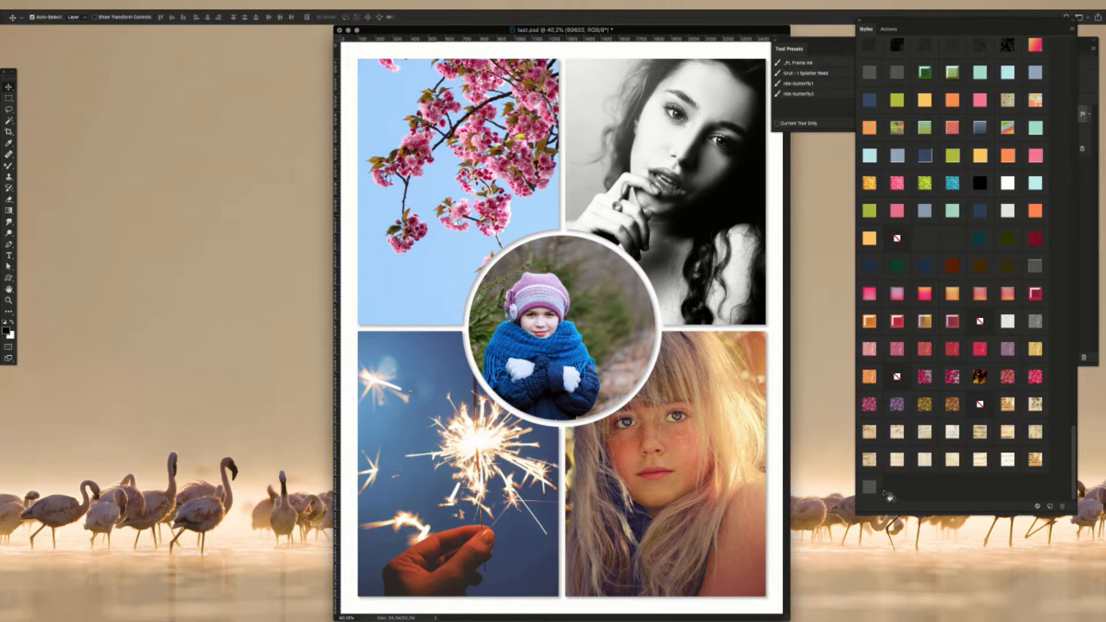
left_click_drag(656, 32, 639, 34)
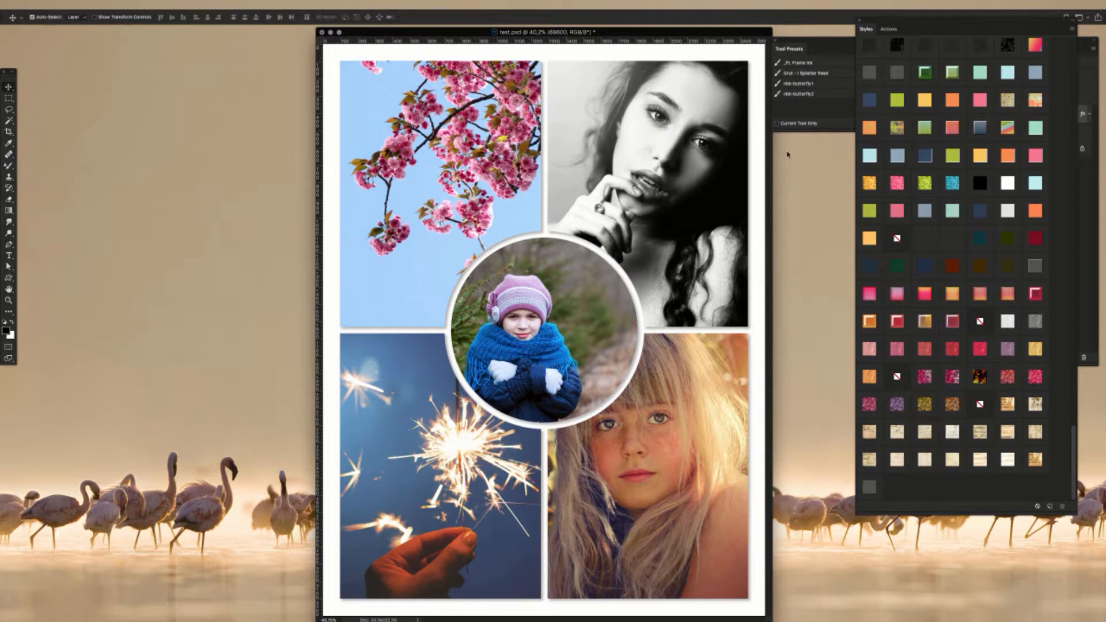
left_click(78, 4)
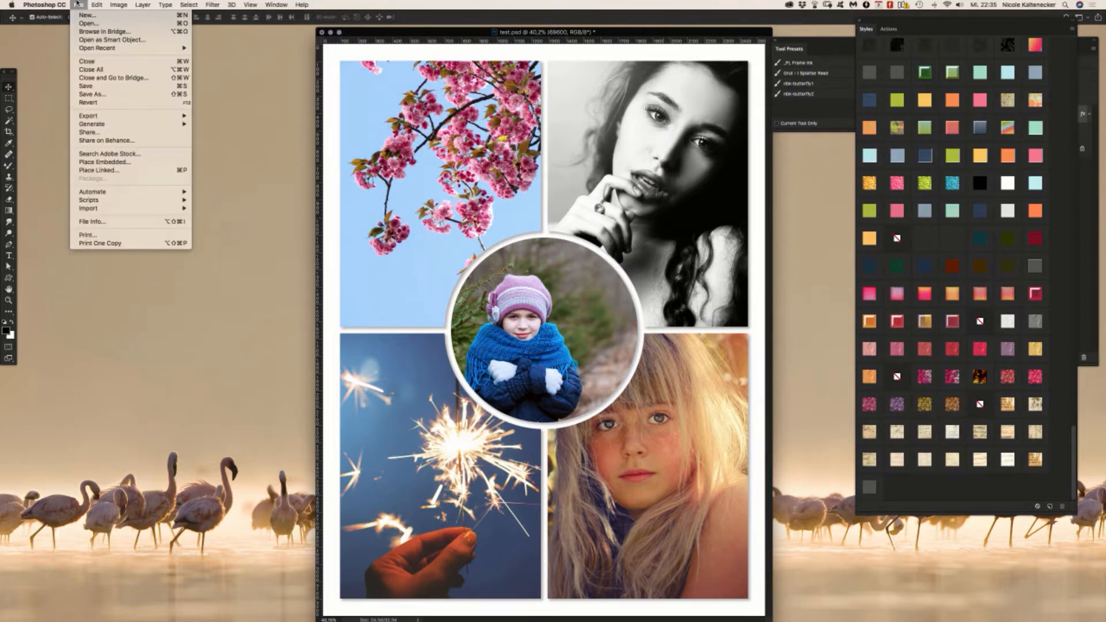
mouse_move(44, 4)
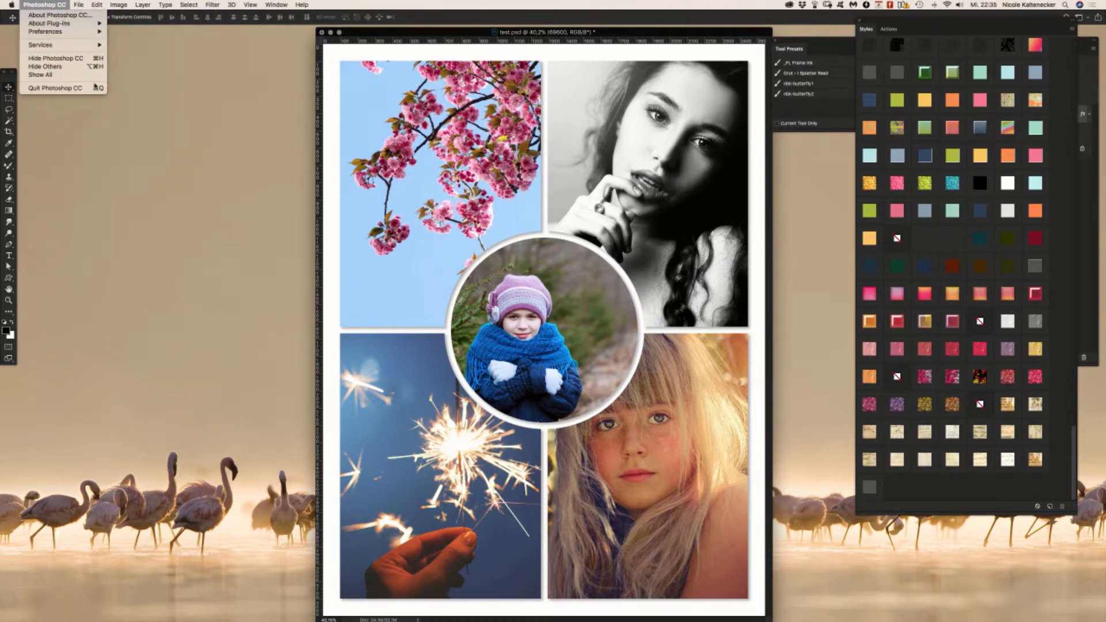
left_click(677, 136)
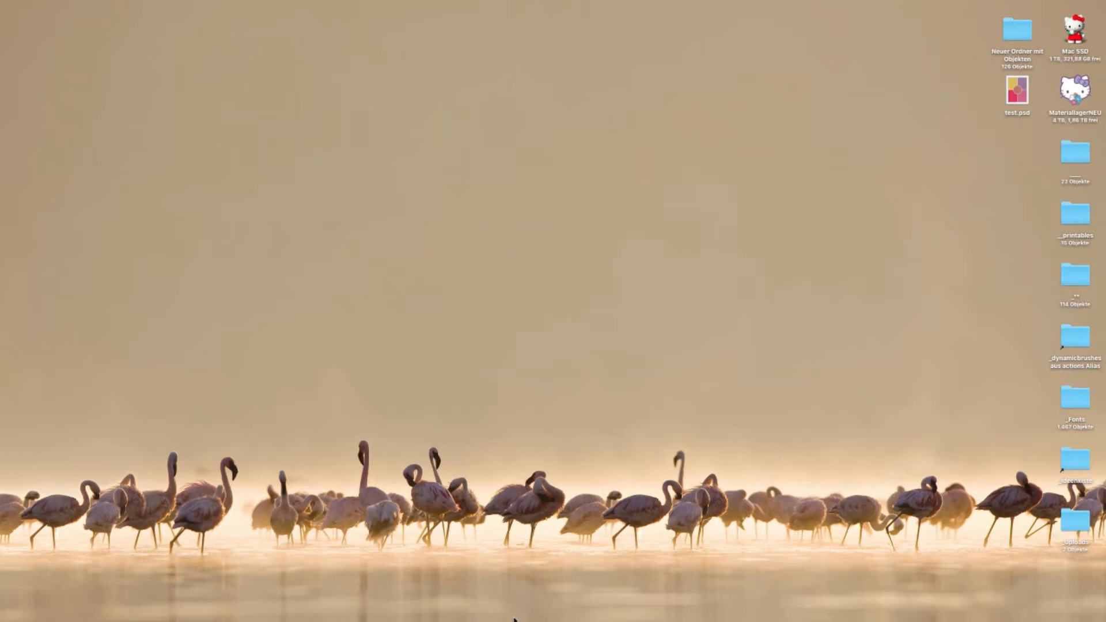
left_click(842, 2)
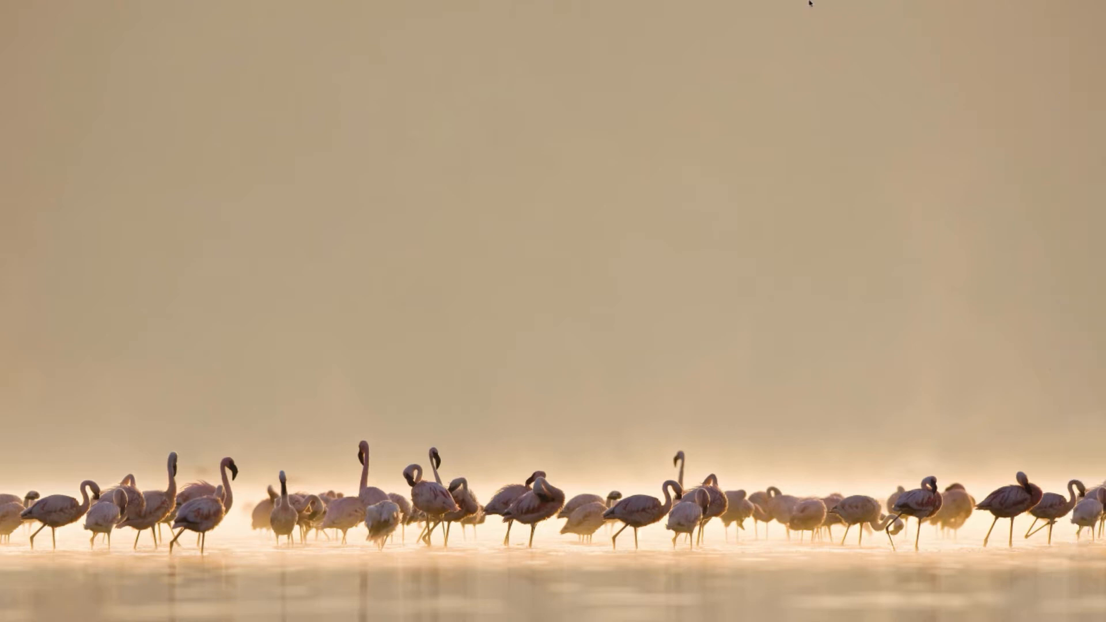
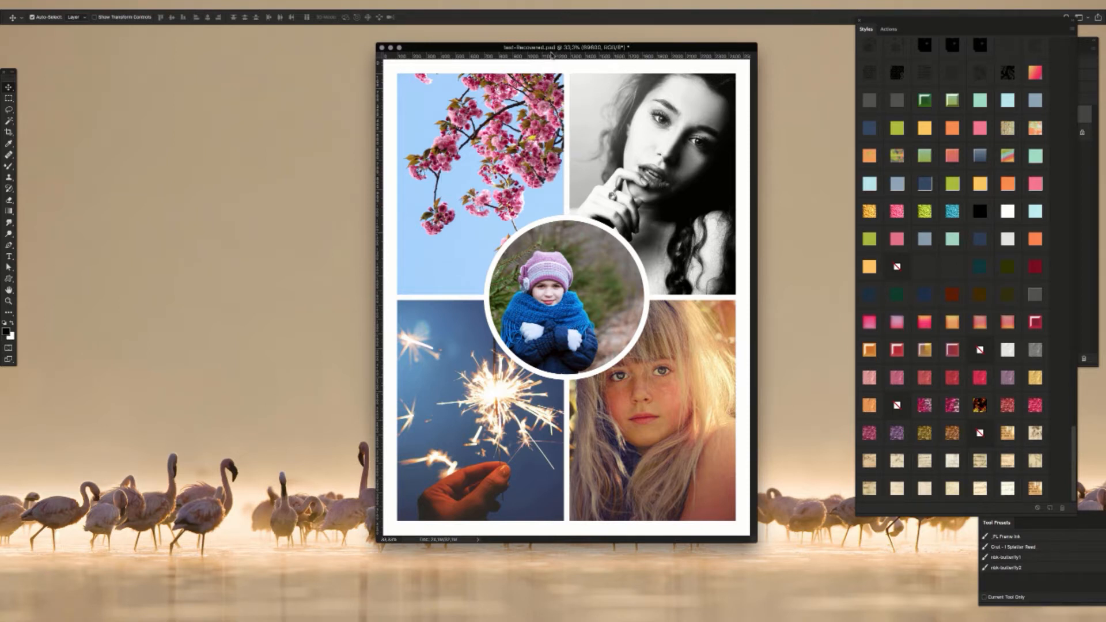
left_click_drag(645, 49, 639, 41)
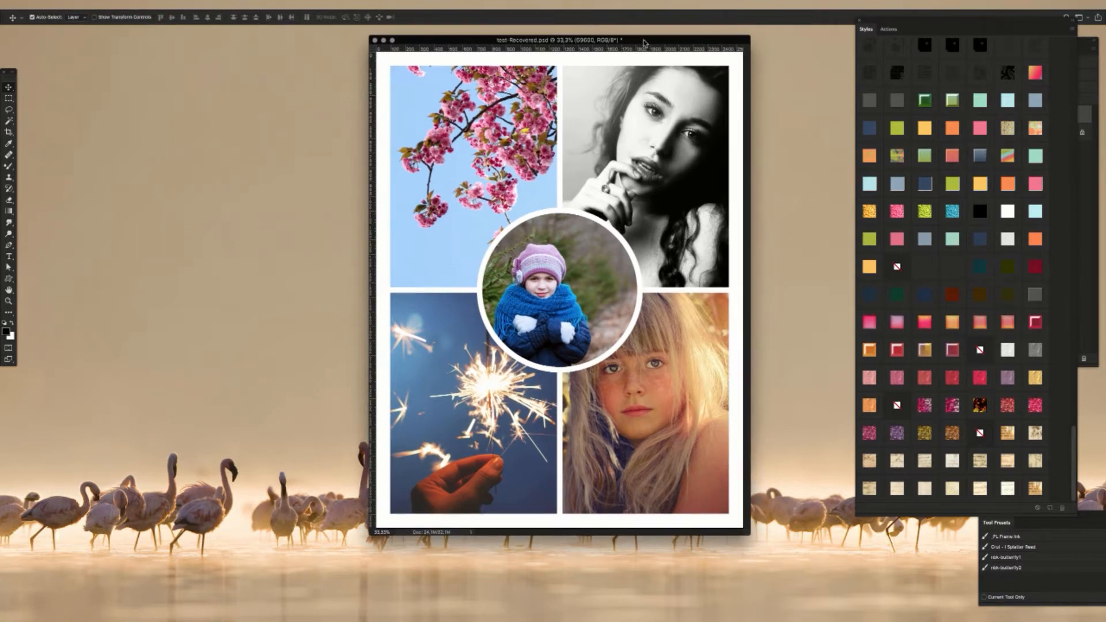
left_click(97, 5)
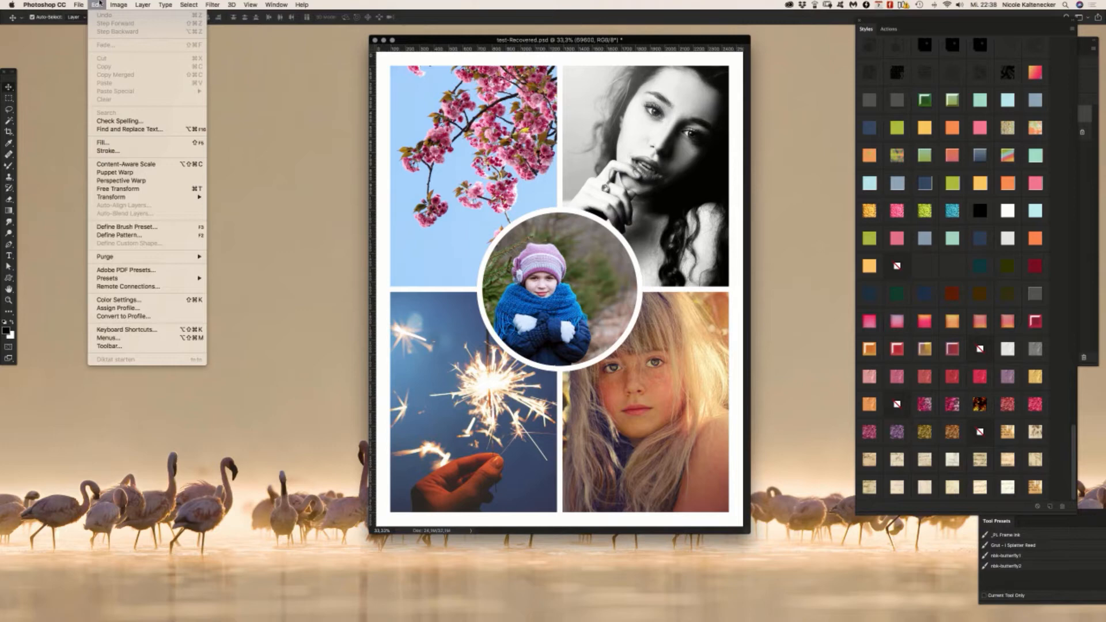
left_click(82, 4)
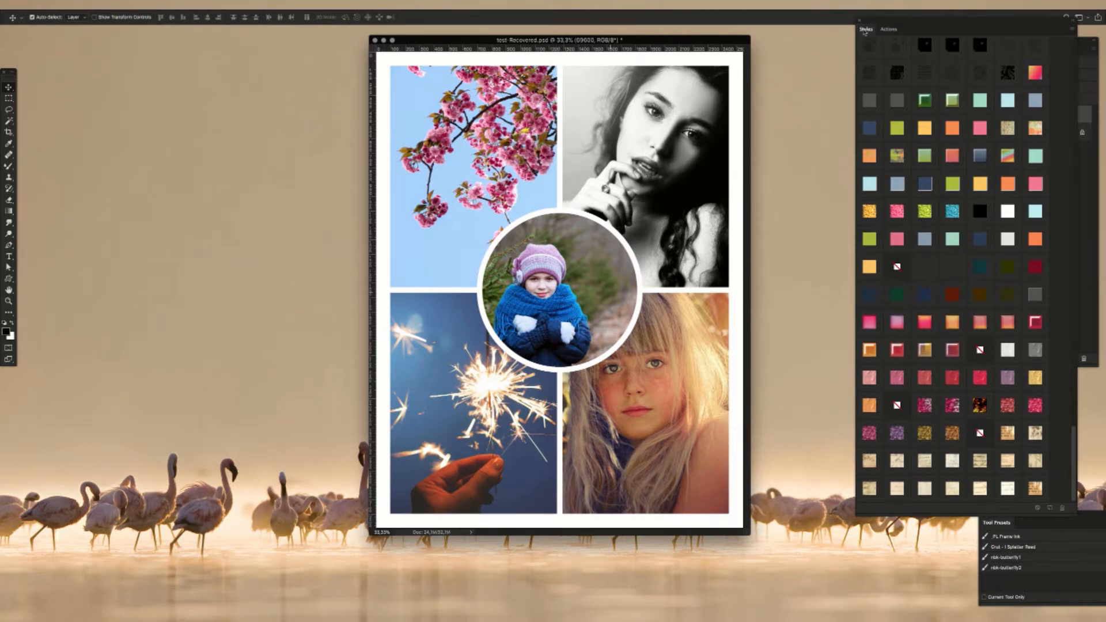
Step: Add a Drop Shadow effect with its preset settings to the collage layer
left_click(1085, 116)
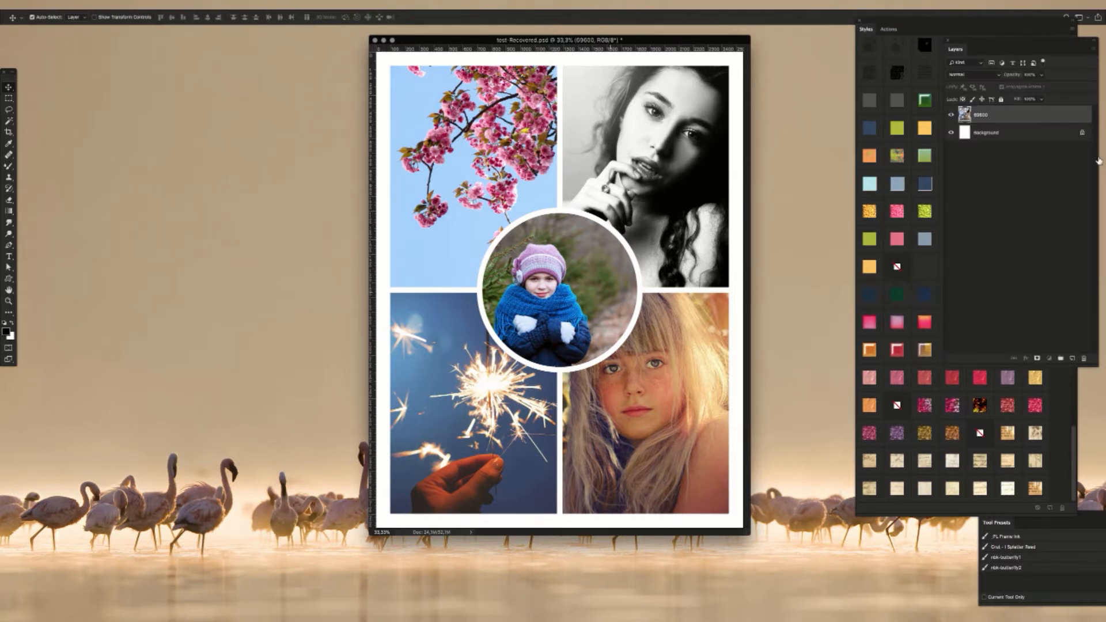
left_click(1025, 358)
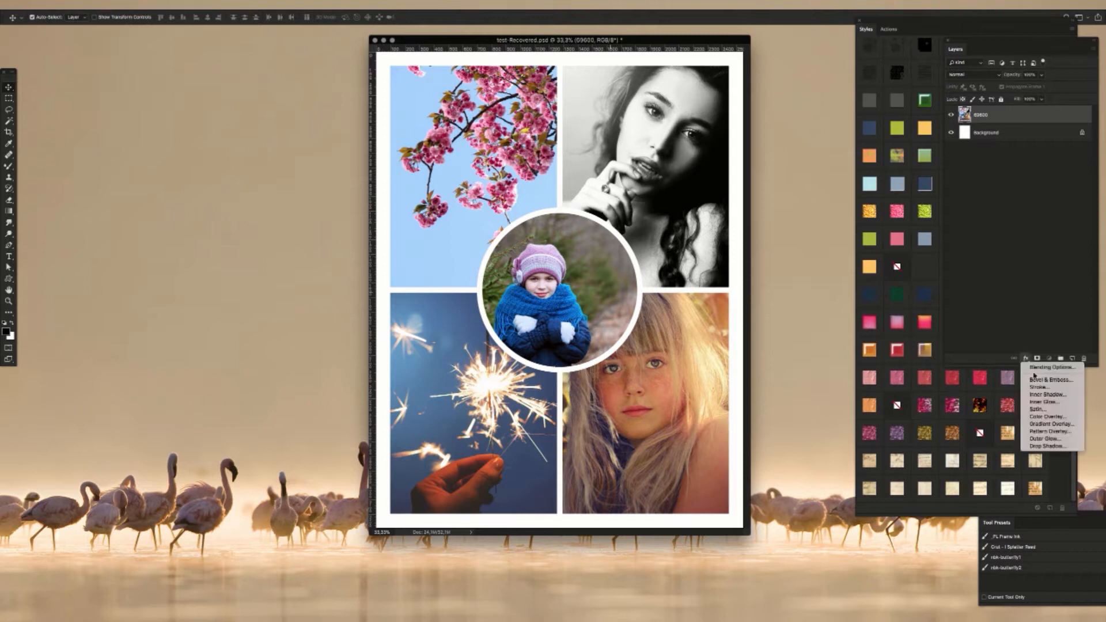
left_click(1043, 446)
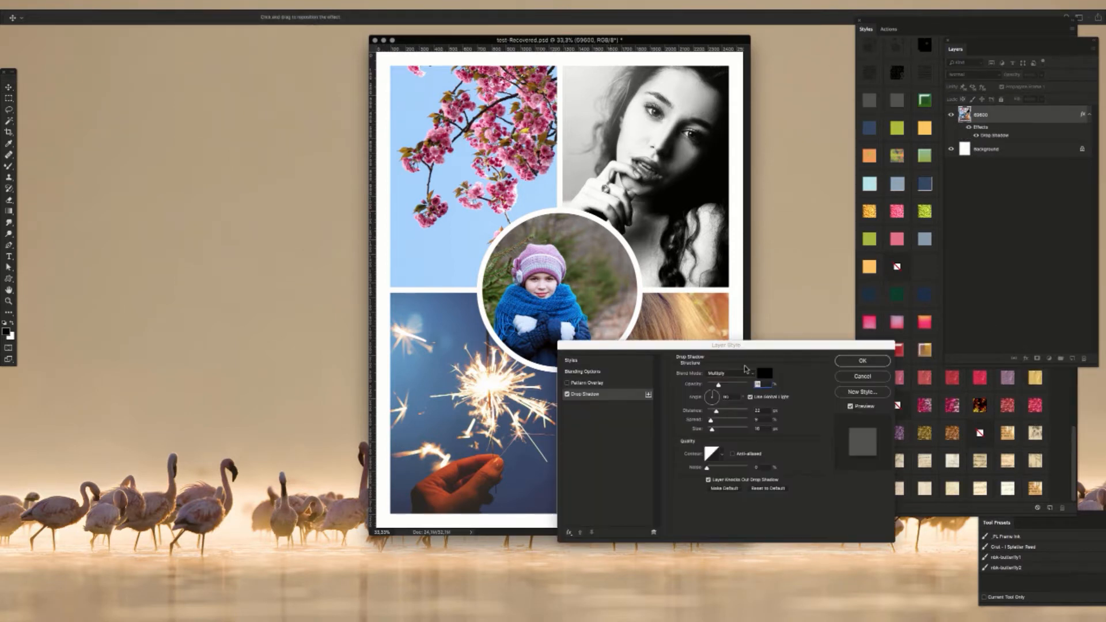
left_click(858, 359)
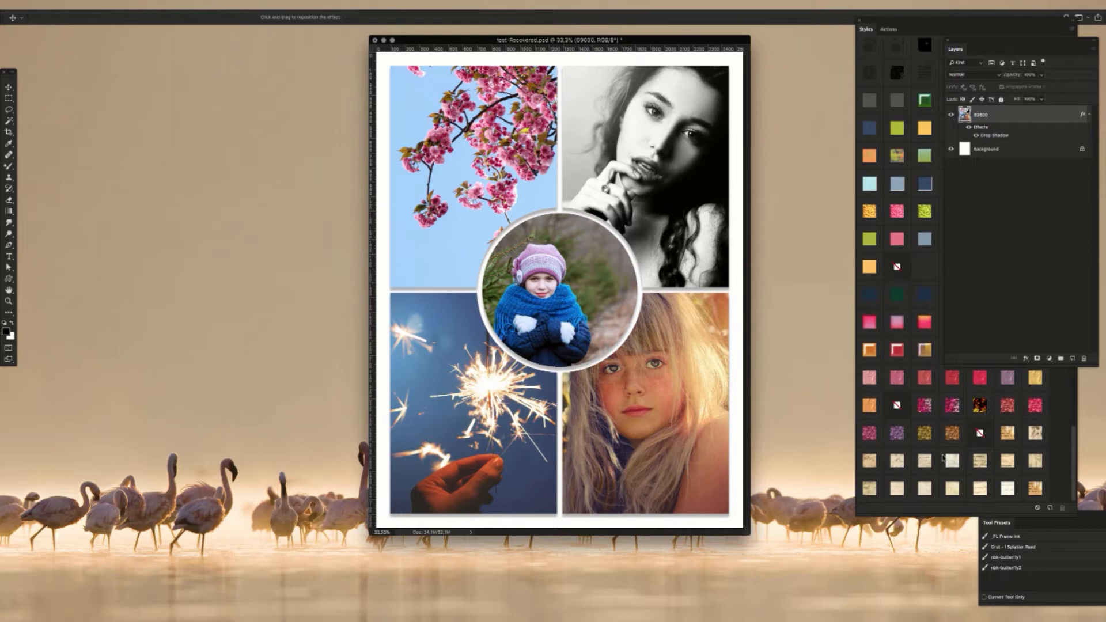
Step: Save the layer's drop shadow as a new style named "shadow feet", including layer effects
left_click(1051, 508)
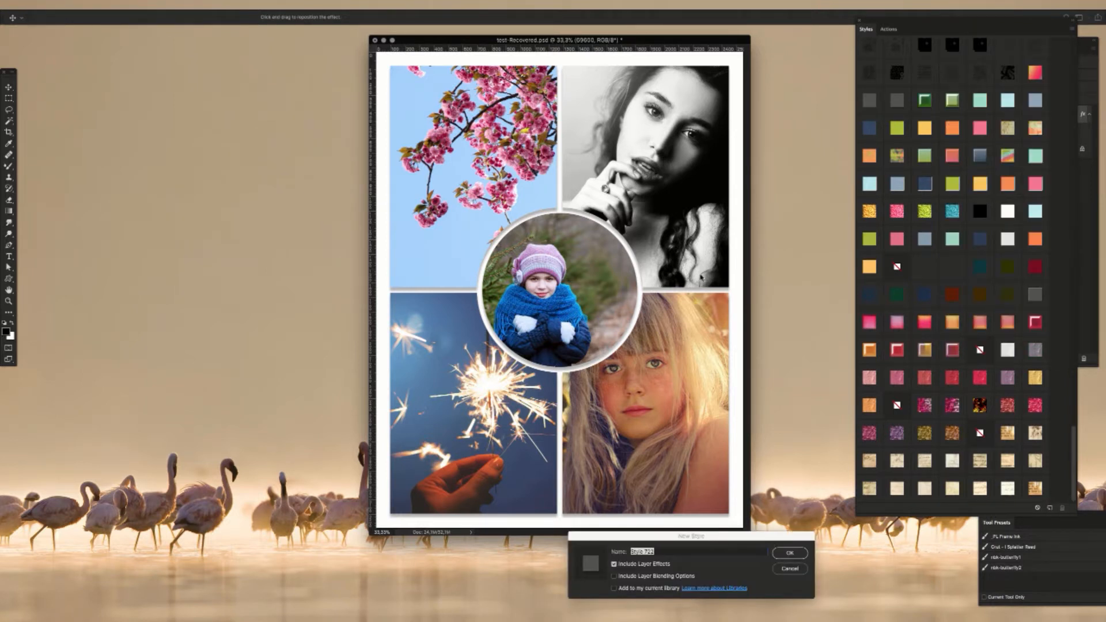
left_click(653, 537)
left_click_drag(653, 536, 639, 523)
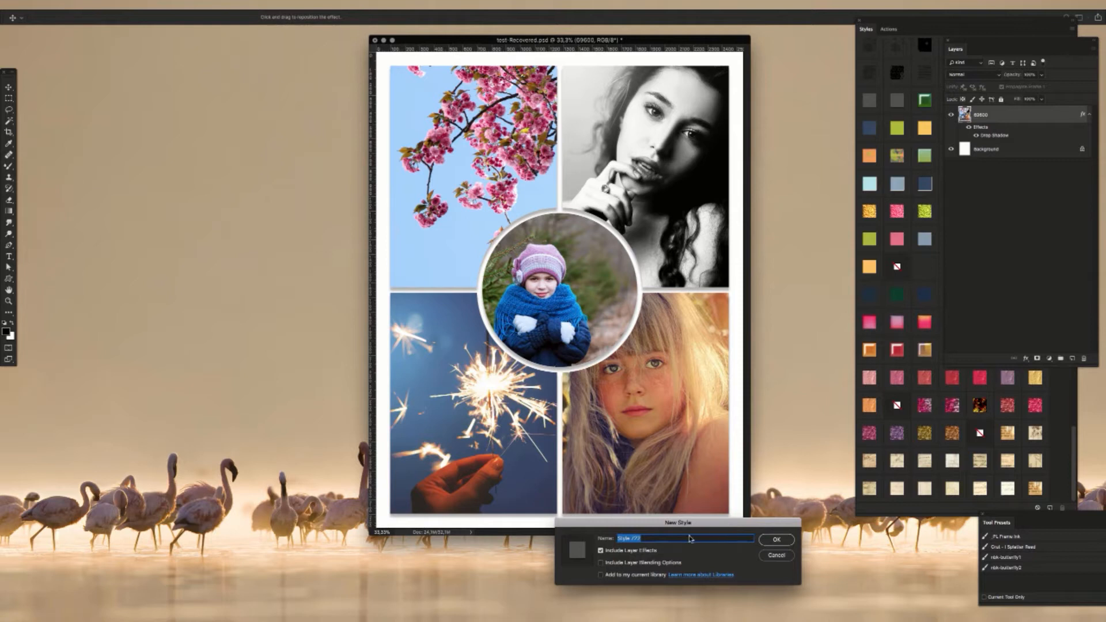
key("BackSpace")
type("shadow feet")
key("Return")
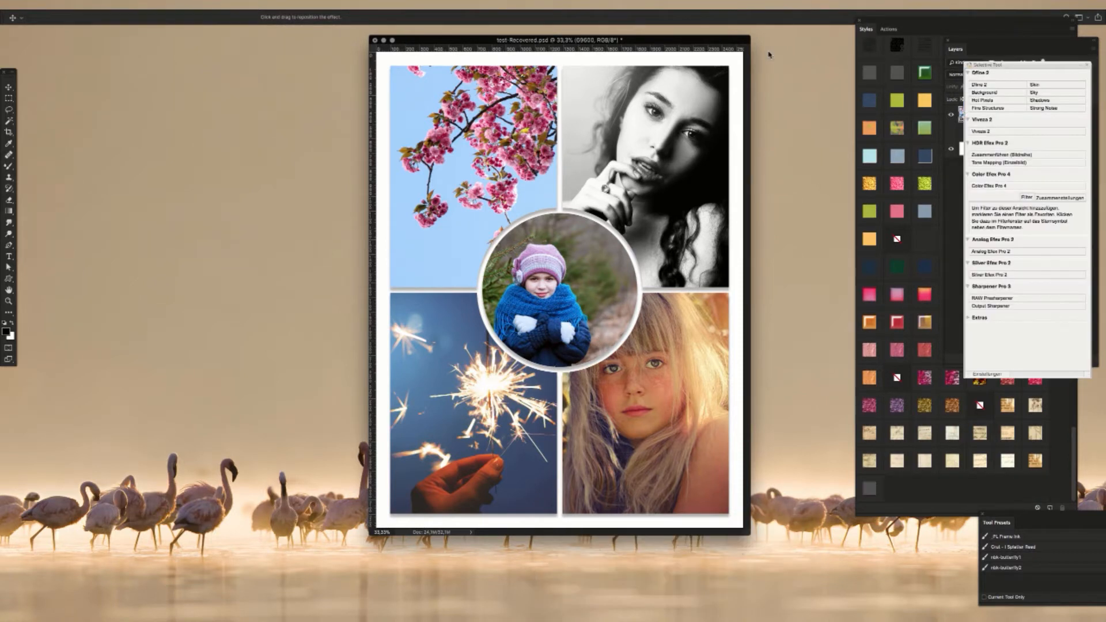
Step: Open the Preset Manager and show the end of the loaded Styles presets
left_click(97, 4)
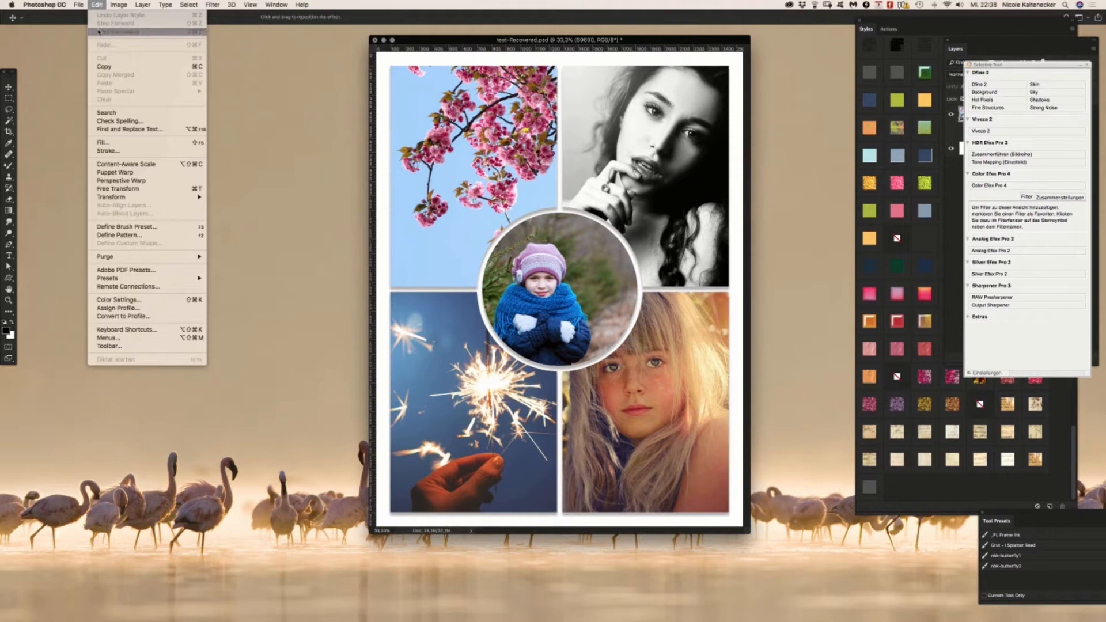
mouse_move(196, 280)
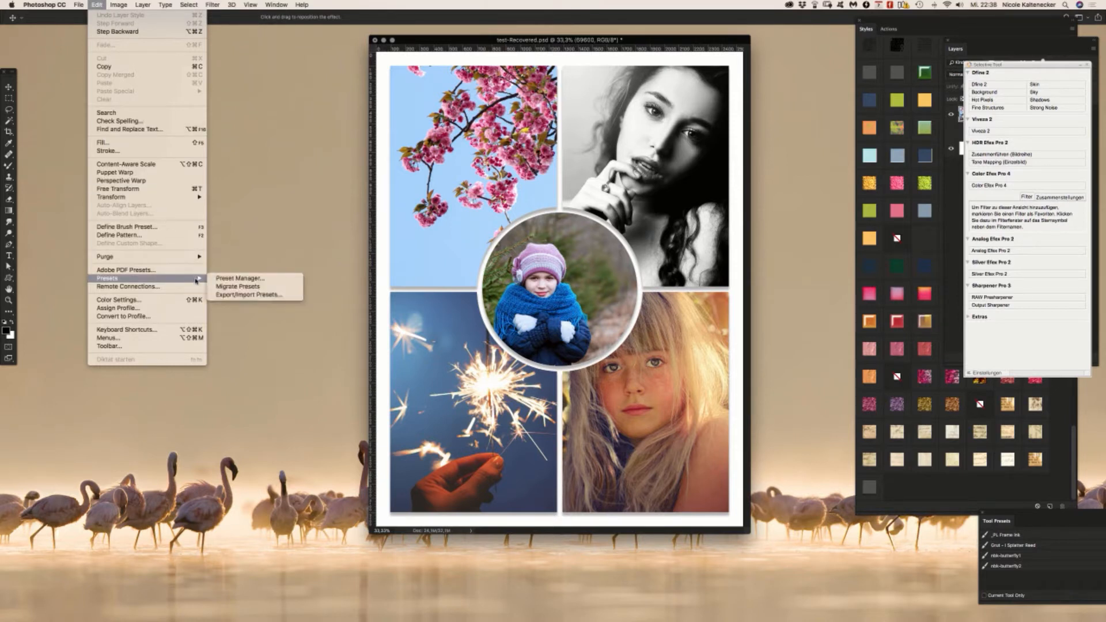
left_click(247, 276)
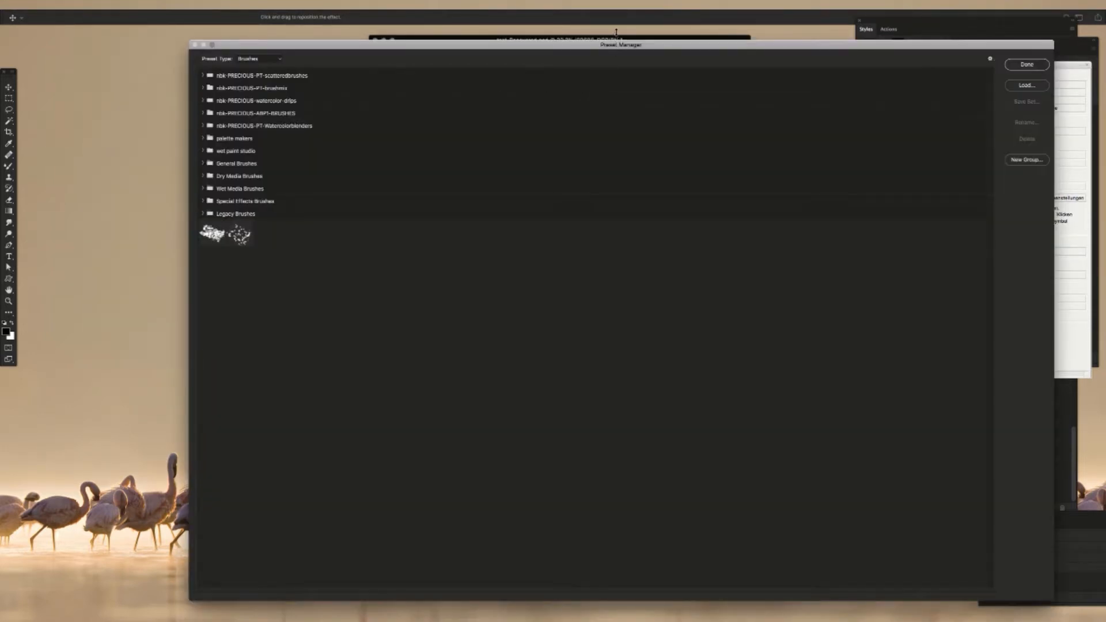
left_click(257, 60)
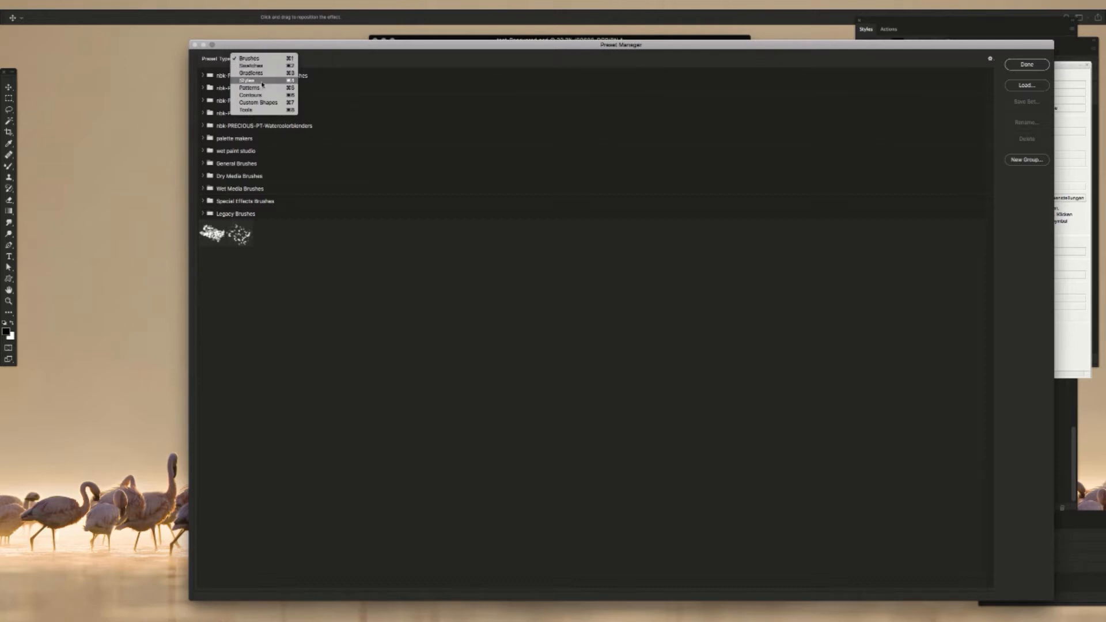
left_click(262, 82)
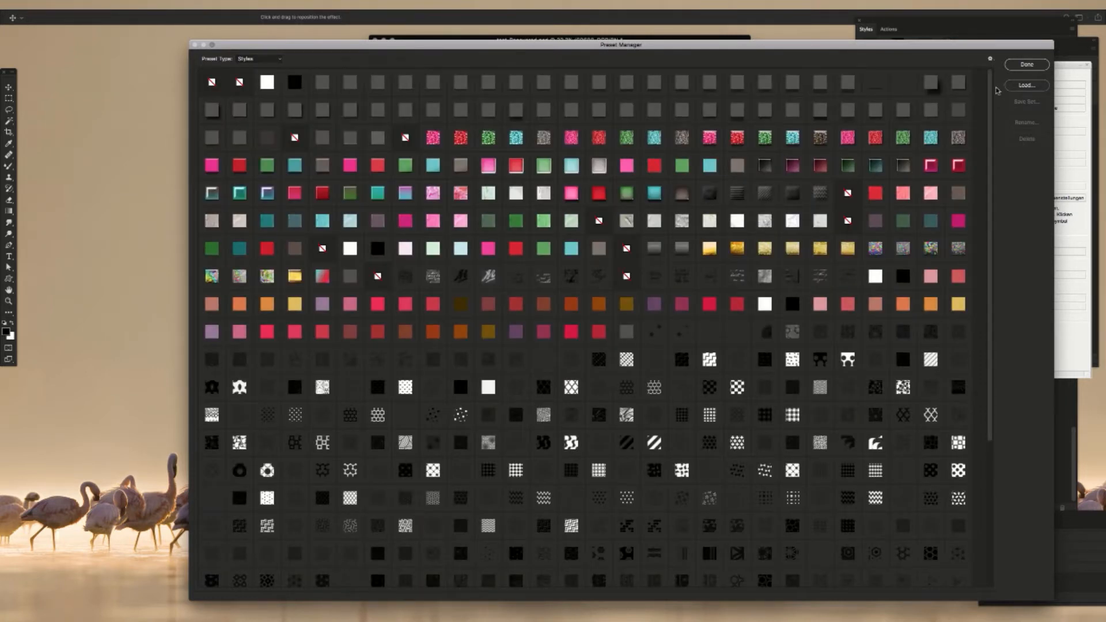
scroll(990, 115, "down", 3)
scroll(1001, 328, "down", 4)
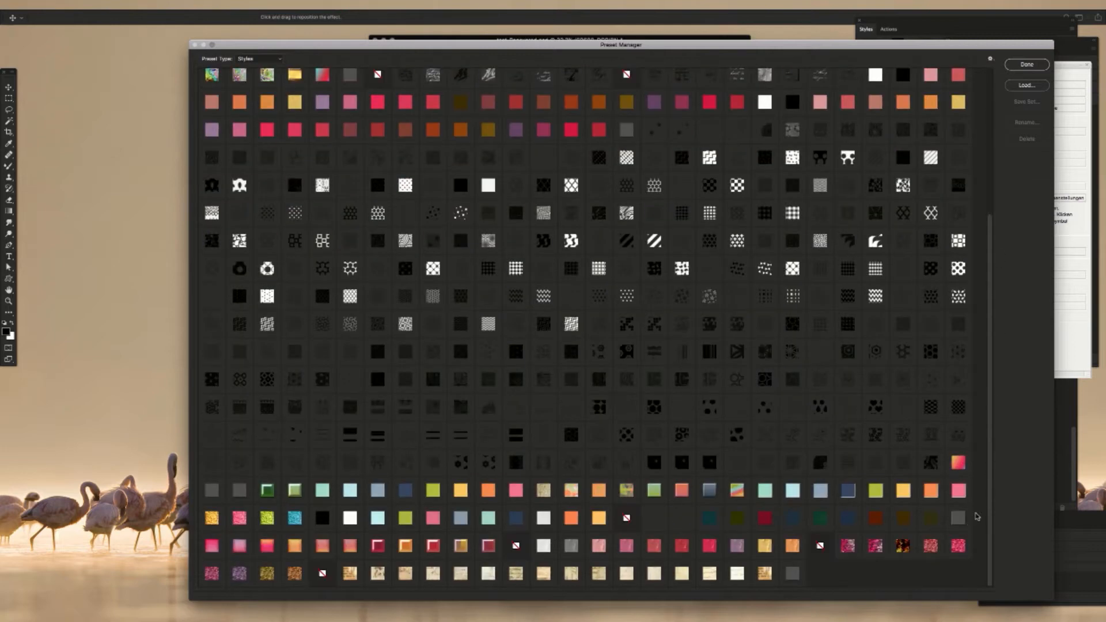
Step: Save the last style in the list as a styles set named "shadow test" on the desktop, and close the Preset Manager
left_click(795, 579)
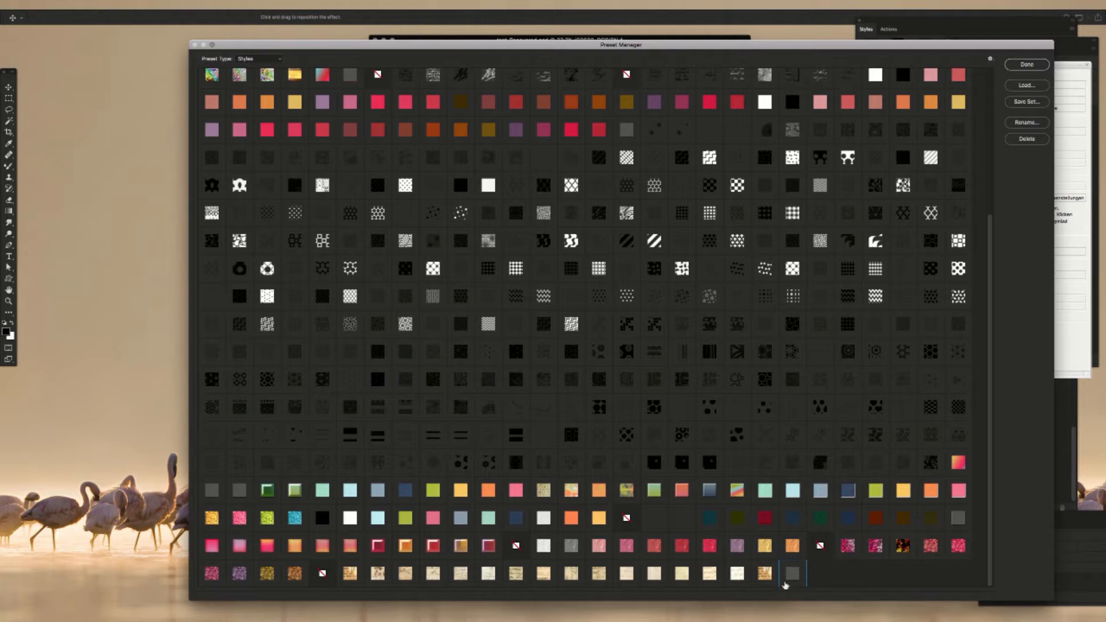
left_click(1029, 102)
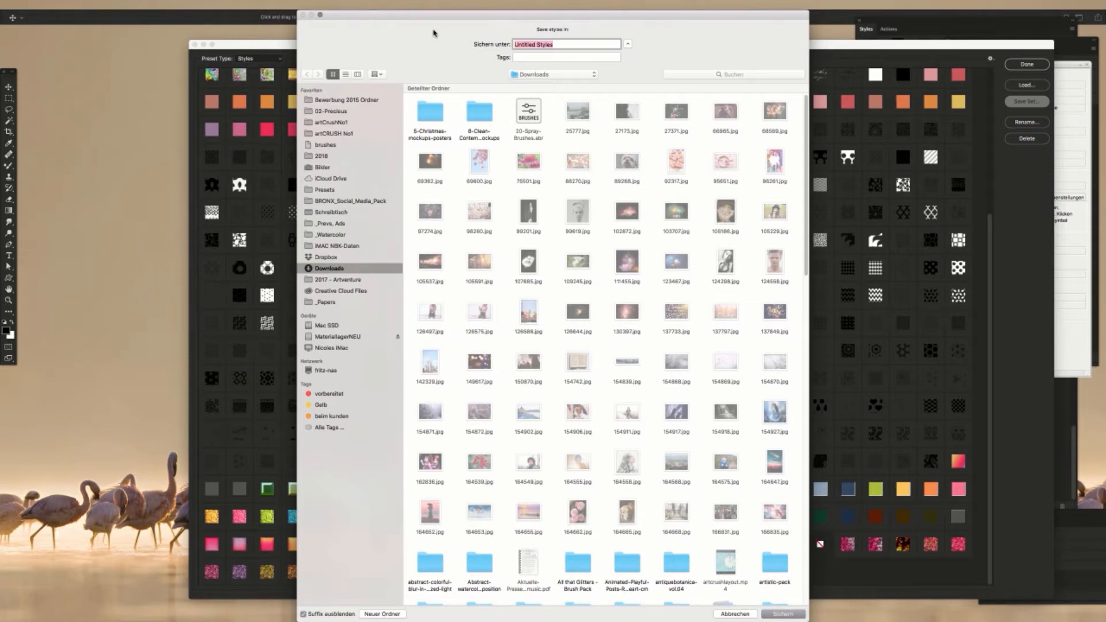
type("shadow test")
key("super+shift+d")
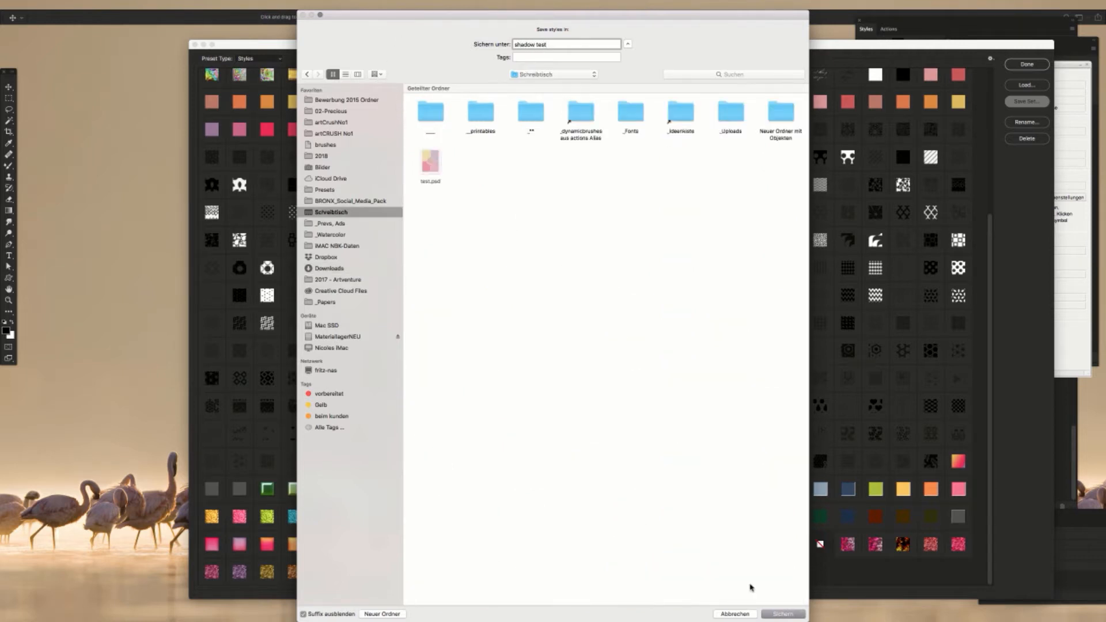
left_click(794, 613)
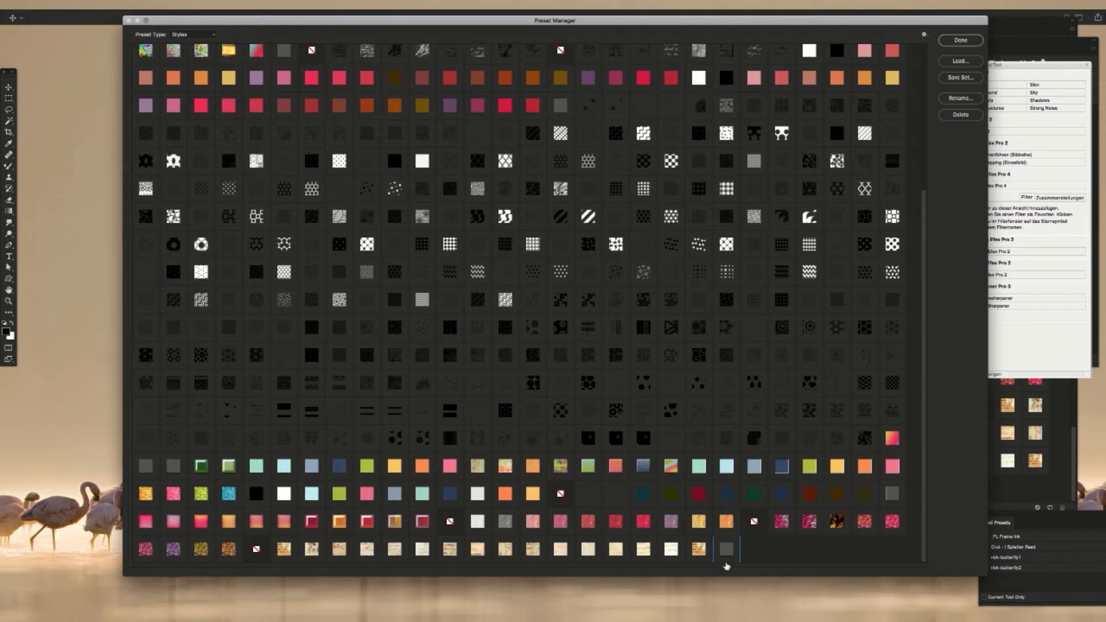
left_click(961, 41)
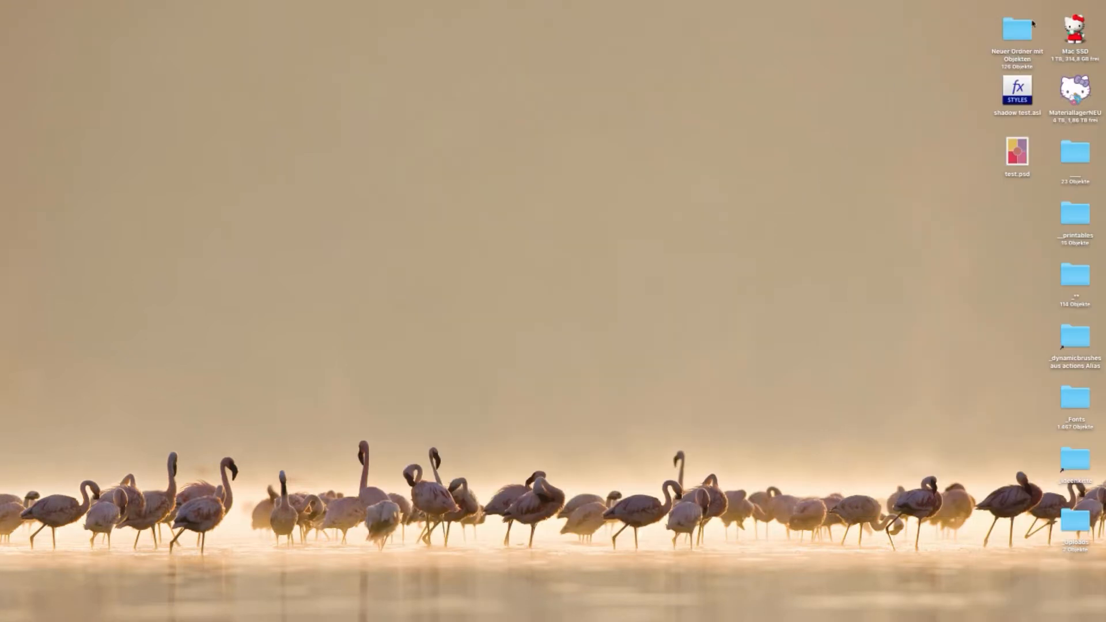
Step: Load the saved shadow test.asl file from the desktop and close the Selective Tool window covering the styles
left_click(1017, 90)
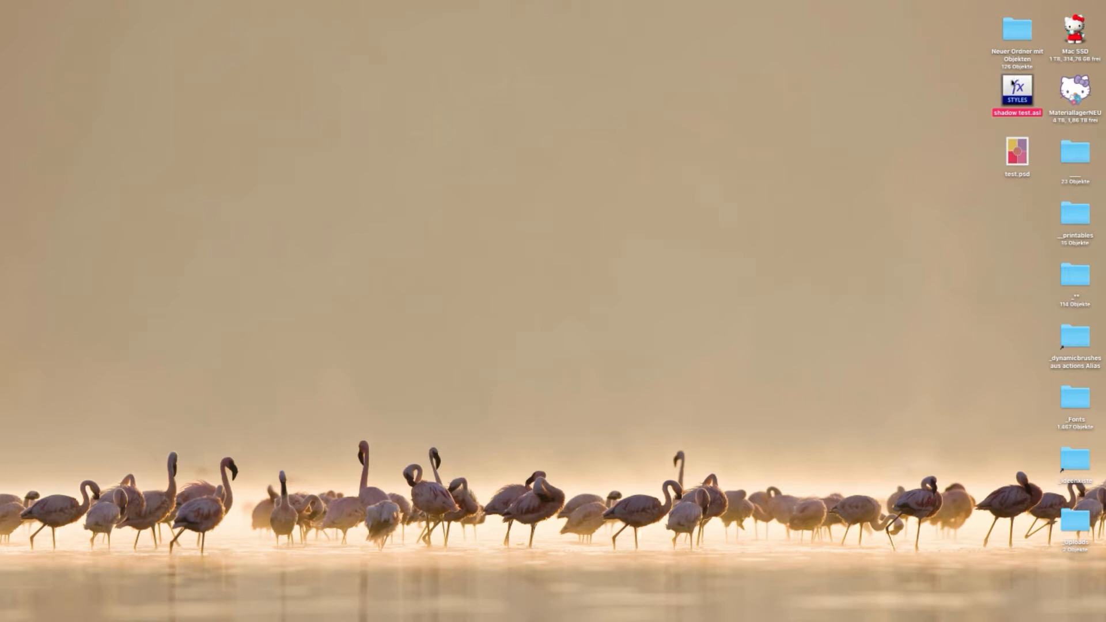
mouse_move(1020, 88)
left_mouse_down()
mouse_move(981, 110)
mouse_move(1018, 87)
left_mouse_up()
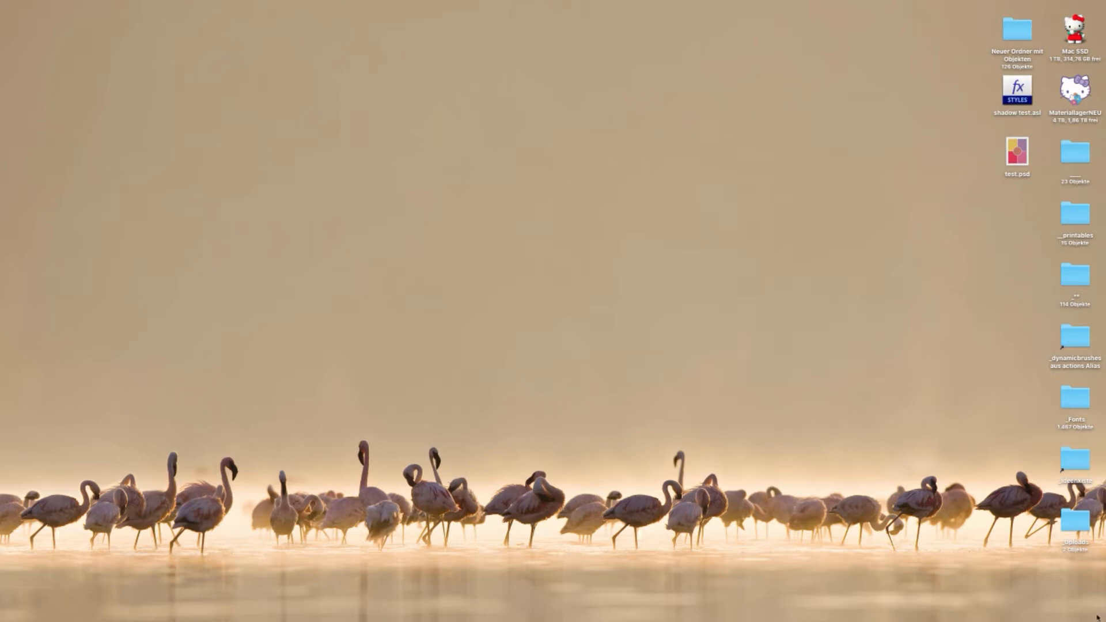
left_click(1027, 81)
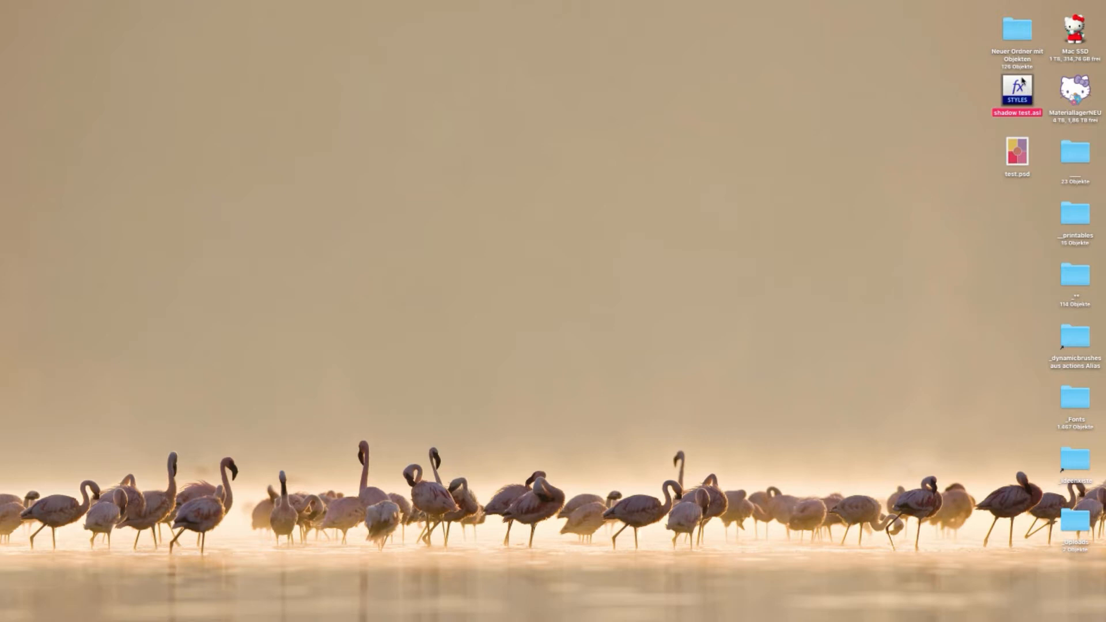
double_click(1021, 87)
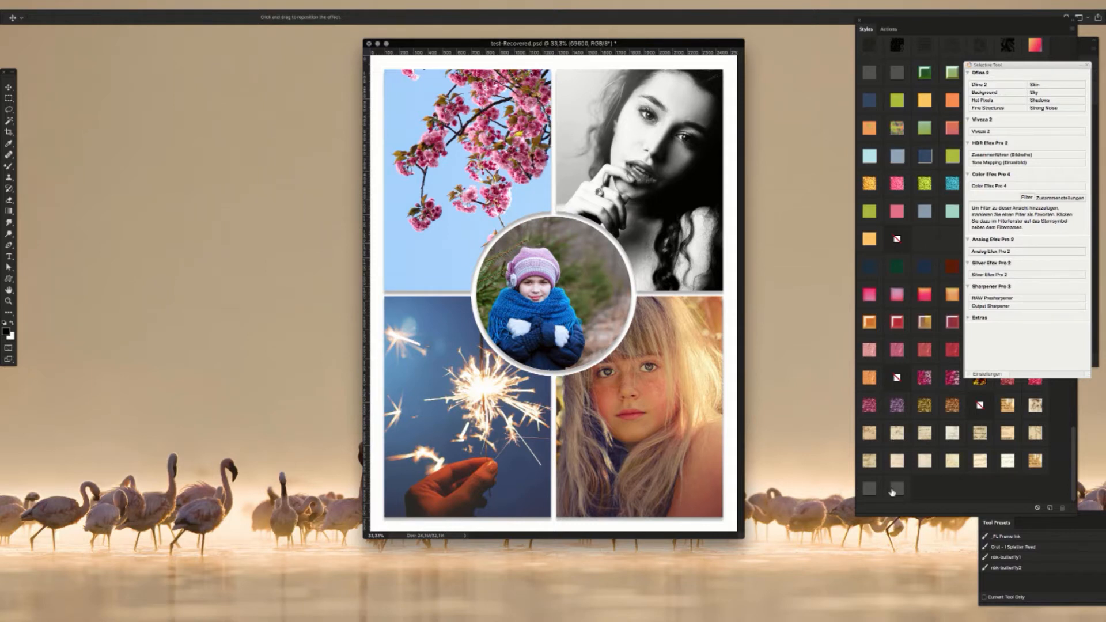
left_click(1087, 65)
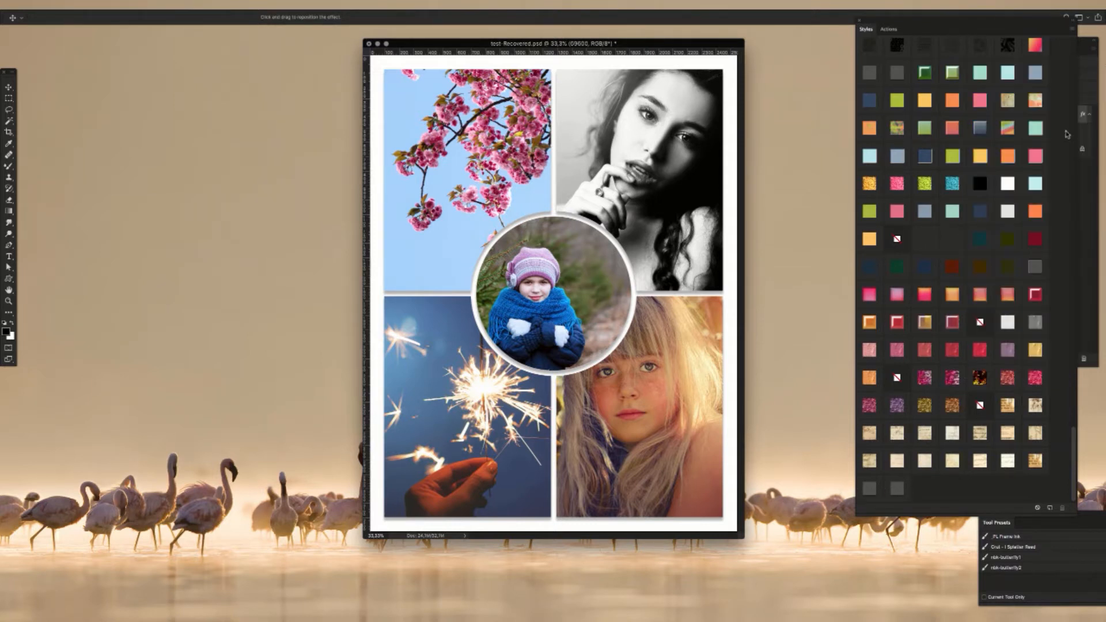
Step: Delete both shadow styles at the end of the loaded styles
right_click(876, 493)
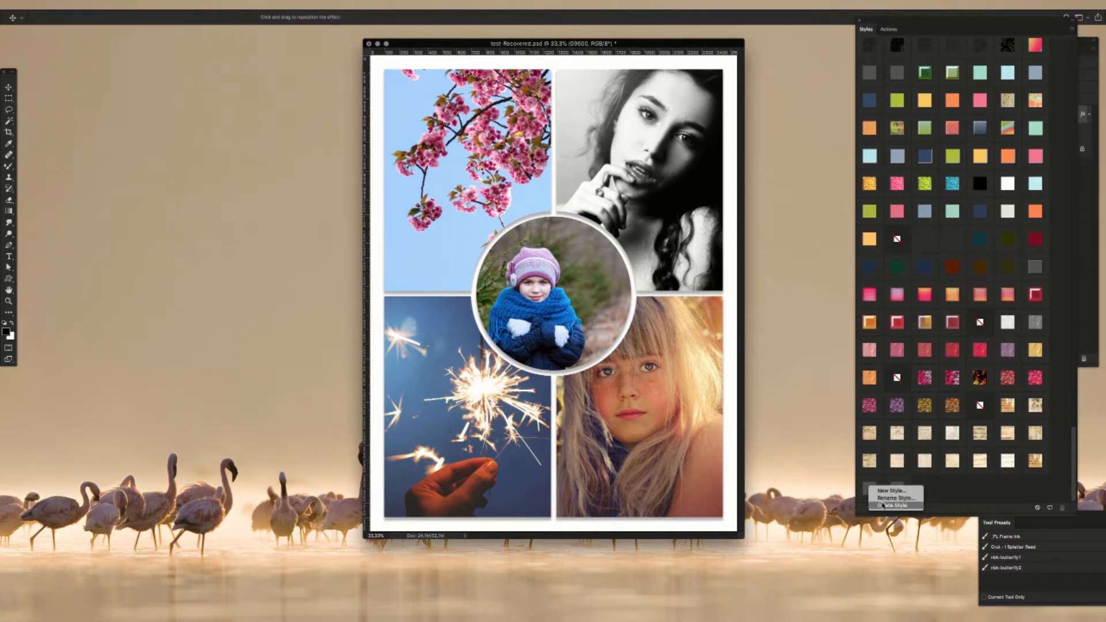
left_click(882, 505)
right_click(874, 489)
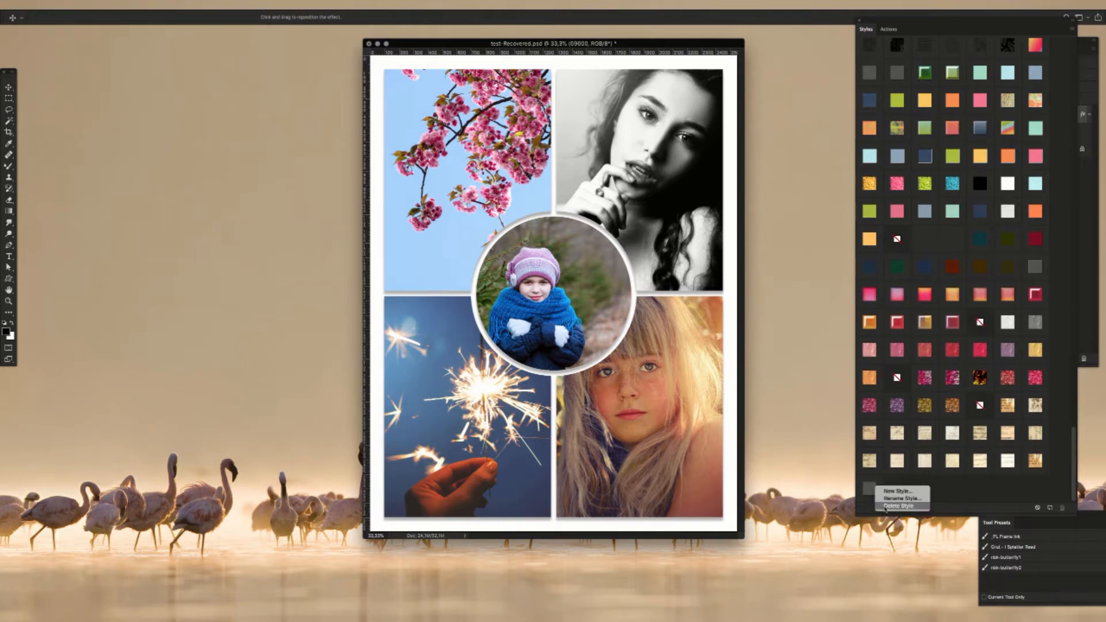
left_click(884, 507)
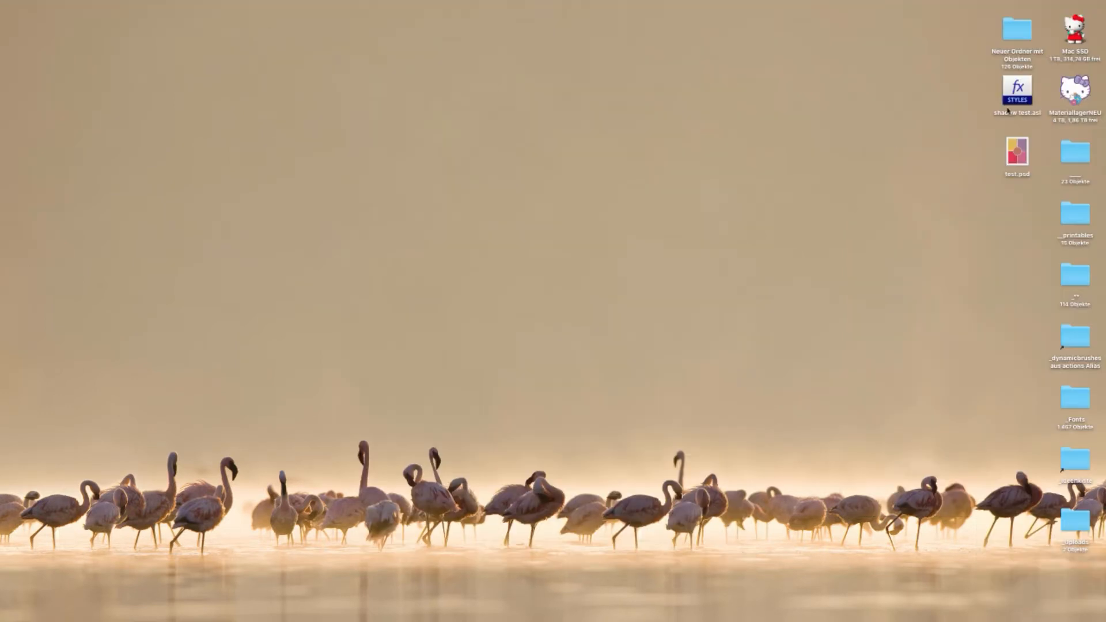
Step: Reload shadow test.asl from the desktop and show the style at the end of the loaded styles
double_click(1005, 100)
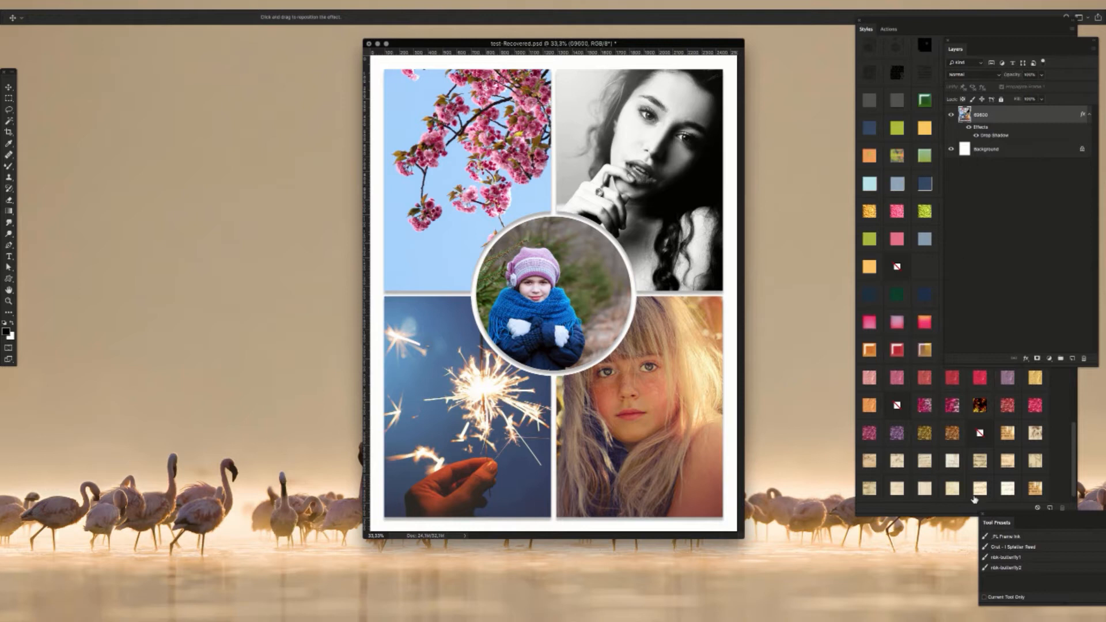
left_click_drag(1072, 467, 1071, 502)
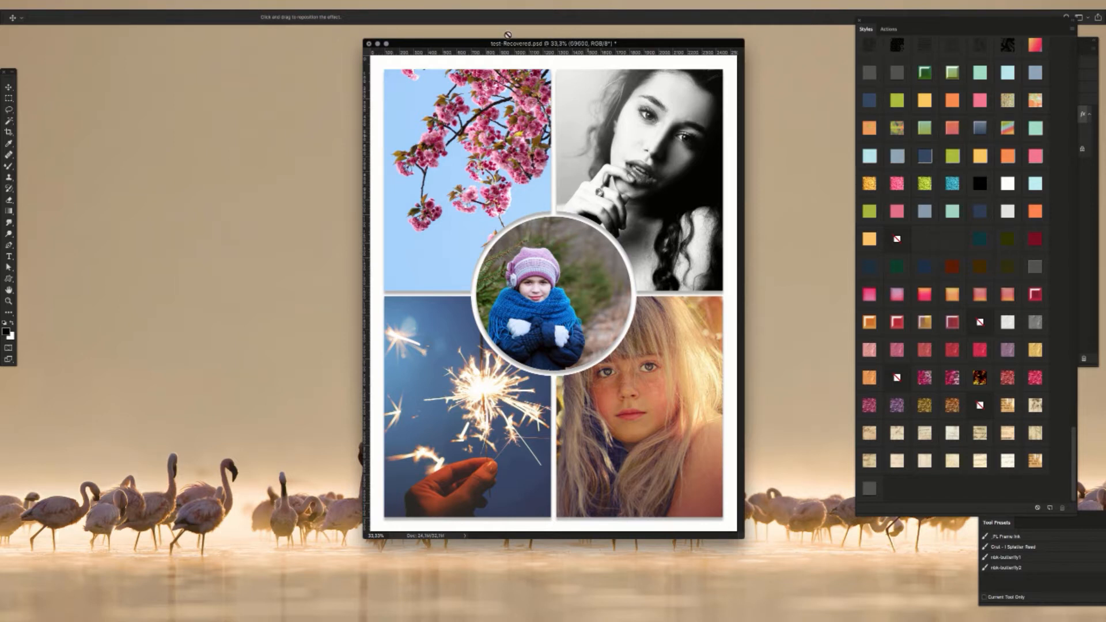
left_click_drag(455, 43, 446, 48)
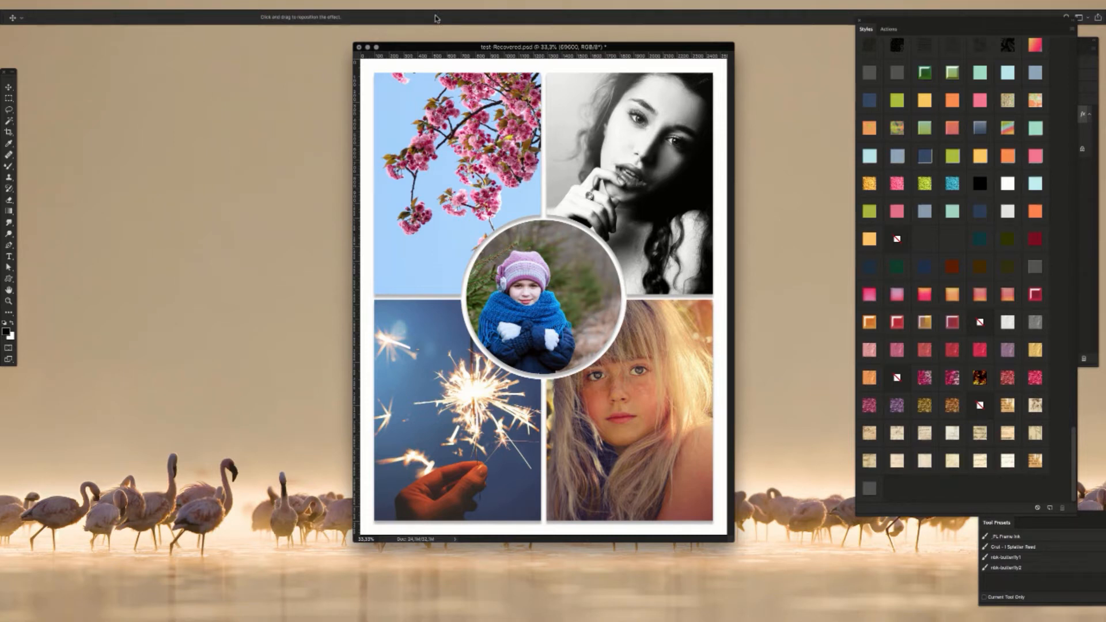
Step: Create a new 3600 x 3600 pixel RGB document at 300 pixels/inch and move its window clear of the tools
key("super+n")
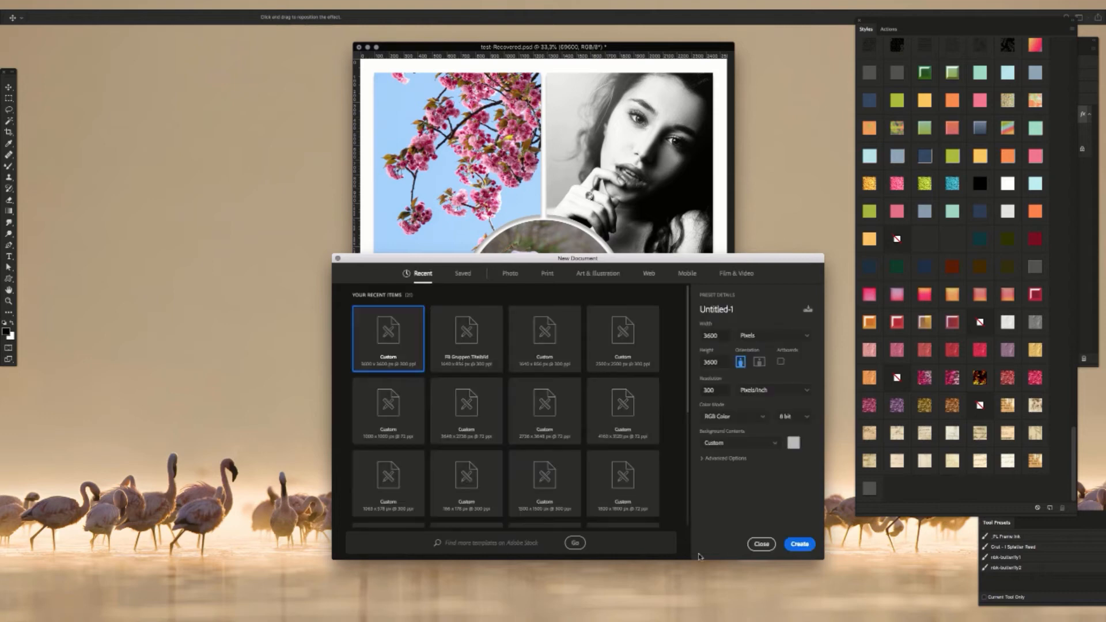
left_click(759, 541)
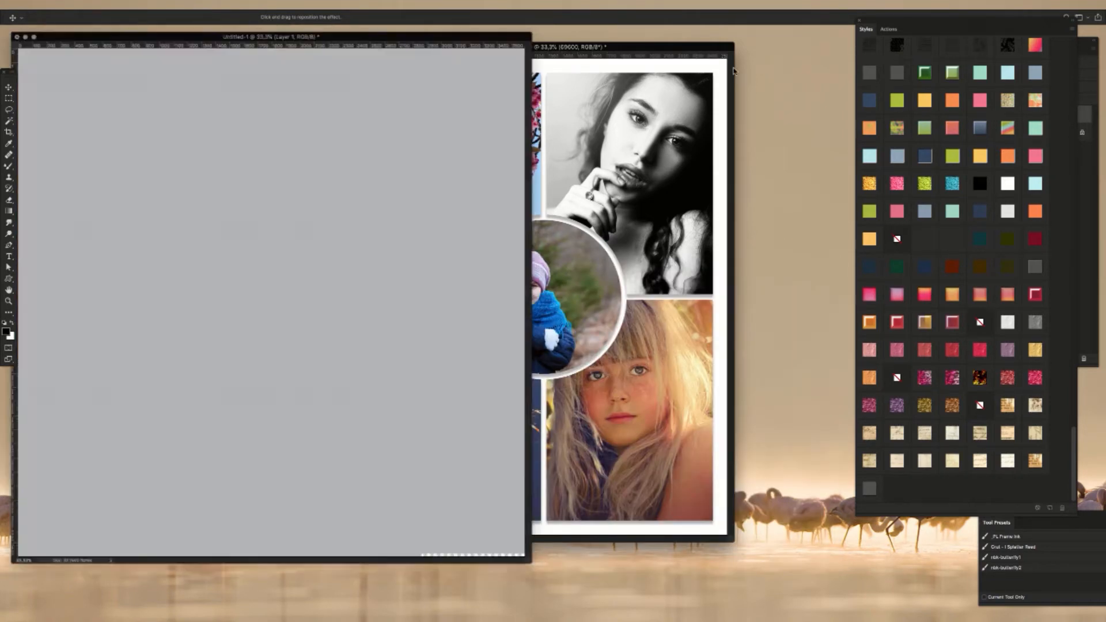
left_click_drag(379, 32, 600, 31)
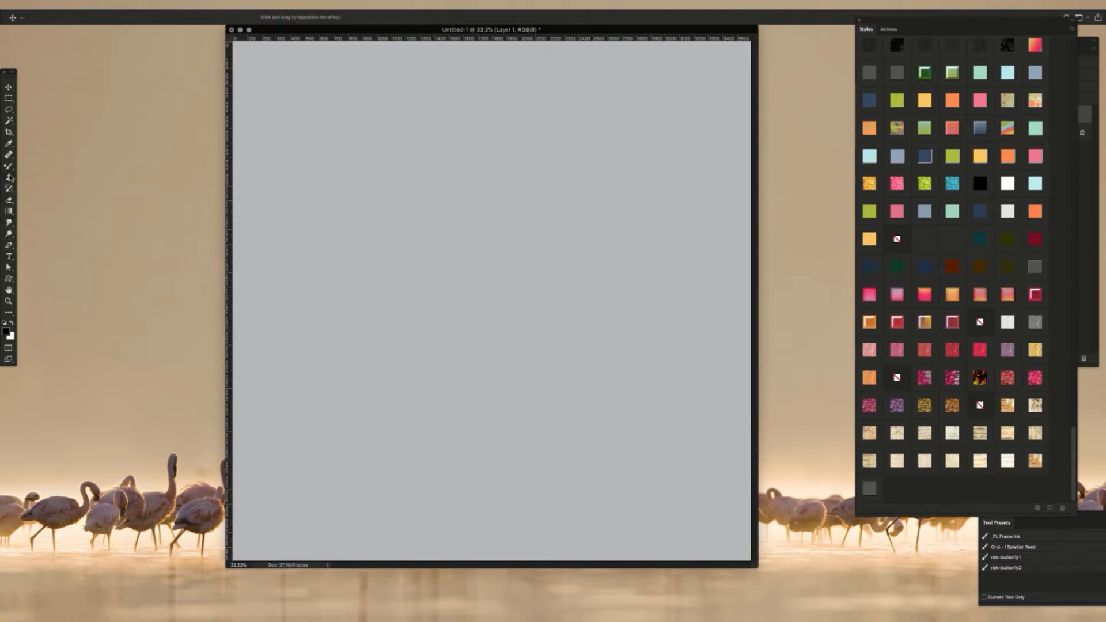
Step: Paint a short black test stroke near the middle of the canvas with the Mixer Brush Tool
left_click(8, 167)
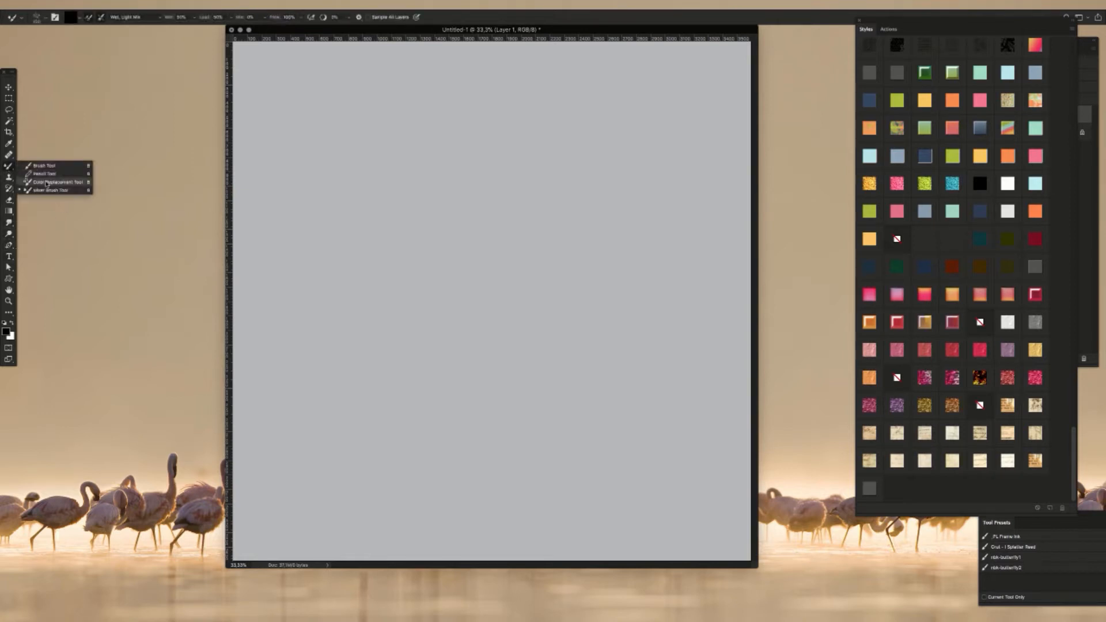
left_click(90, 190)
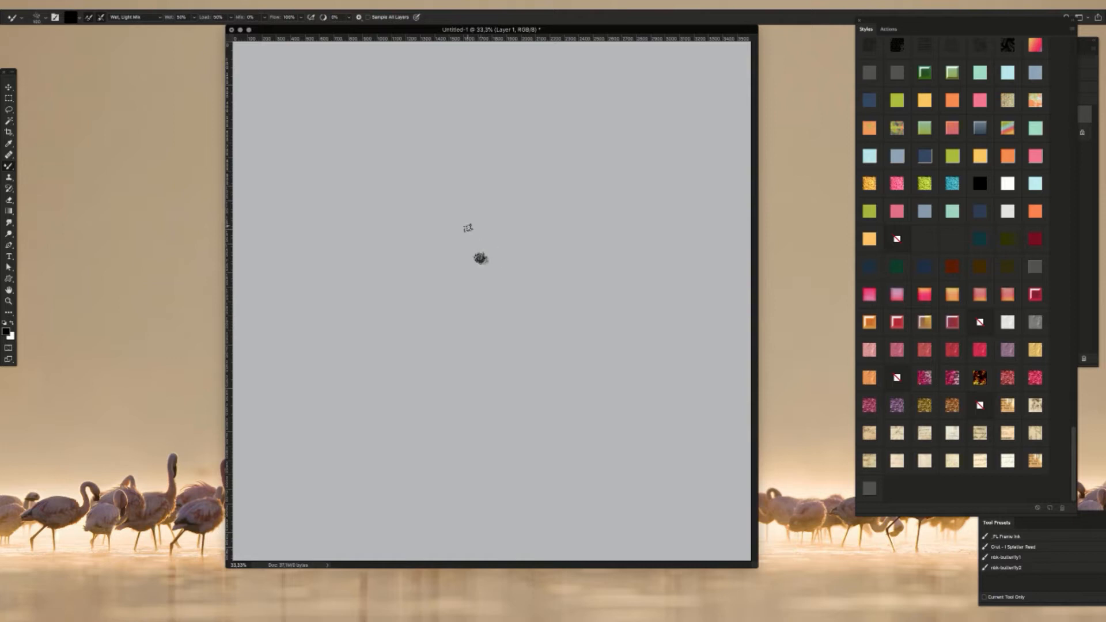
mouse_move(467, 227)
left_mouse_down()
mouse_move(517, 330)
mouse_move(479, 285)
mouse_move(510, 266)
left_mouse_up()
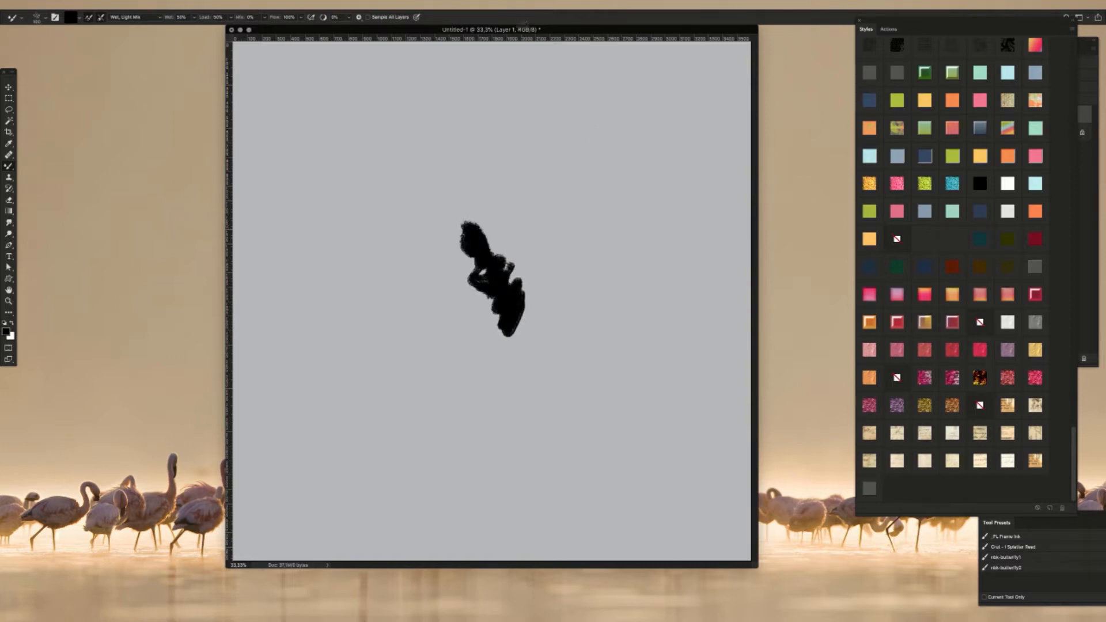
Step: Open the pink and orange foil image beside the document and sample its foil texture into the Mixer Brush
key("super+o")
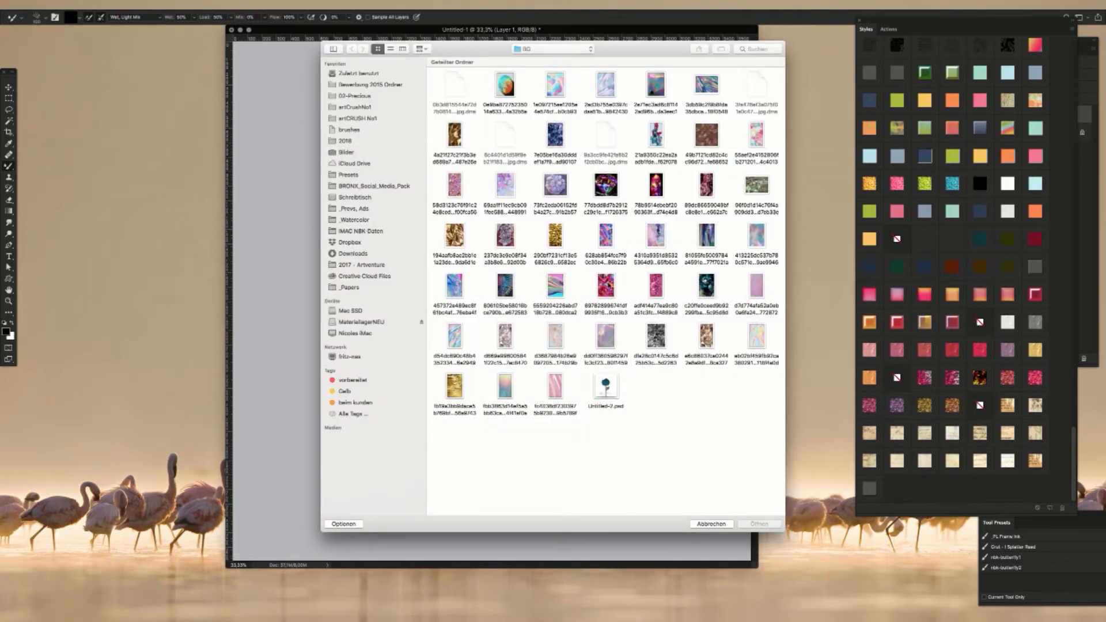
left_click(606, 284)
key("Return")
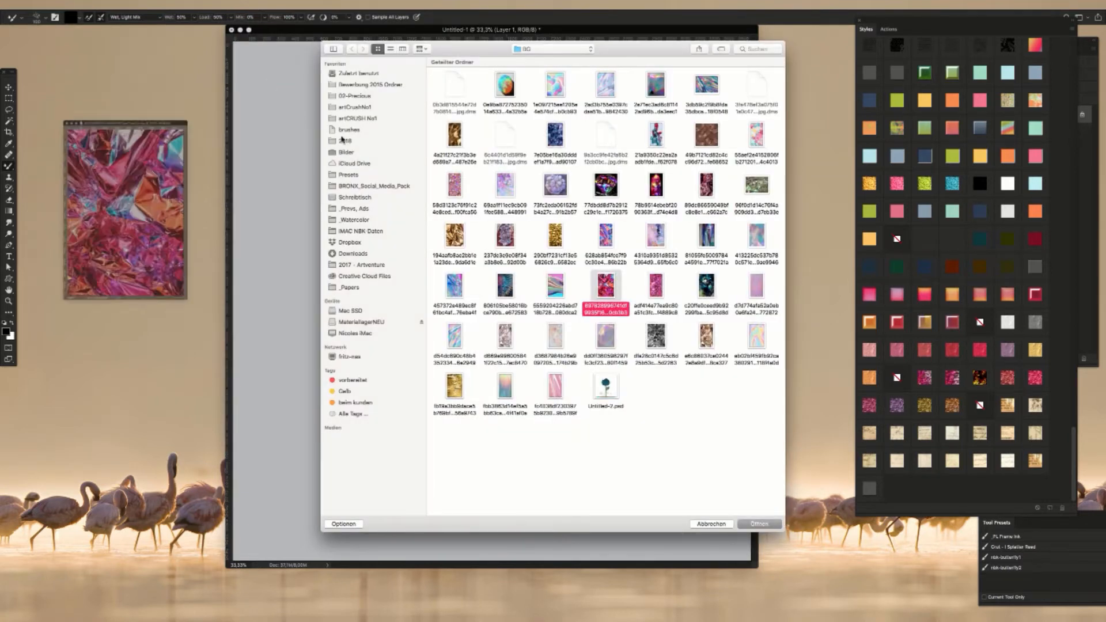
left_click_drag(184, 54, 245, 91)
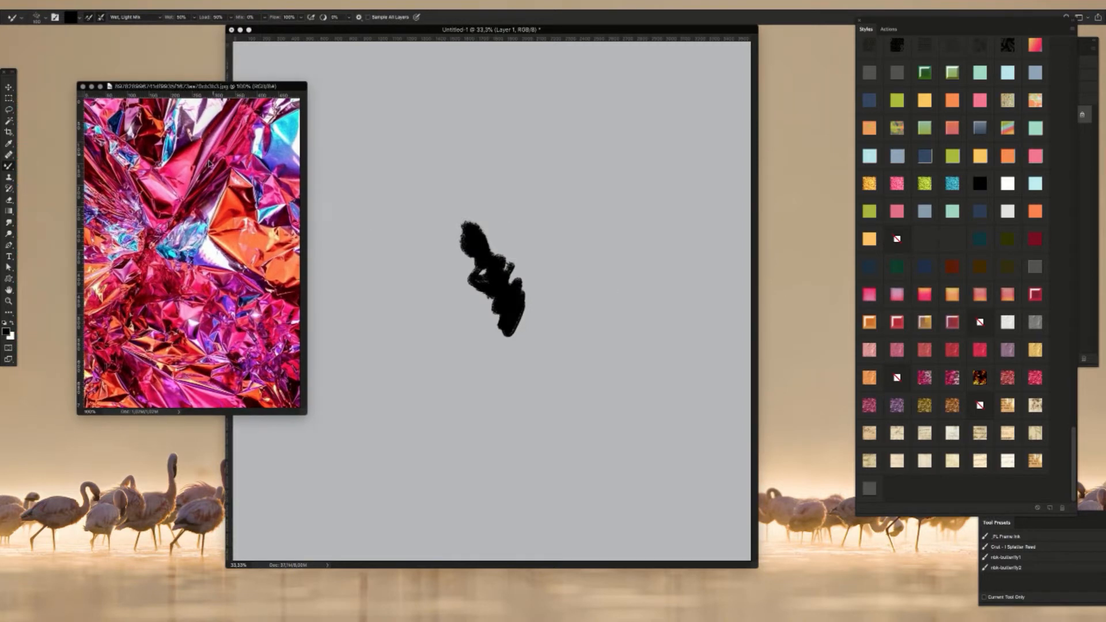
left_click(188, 205, "alt")
left_click_drag(256, 86, 223, 96)
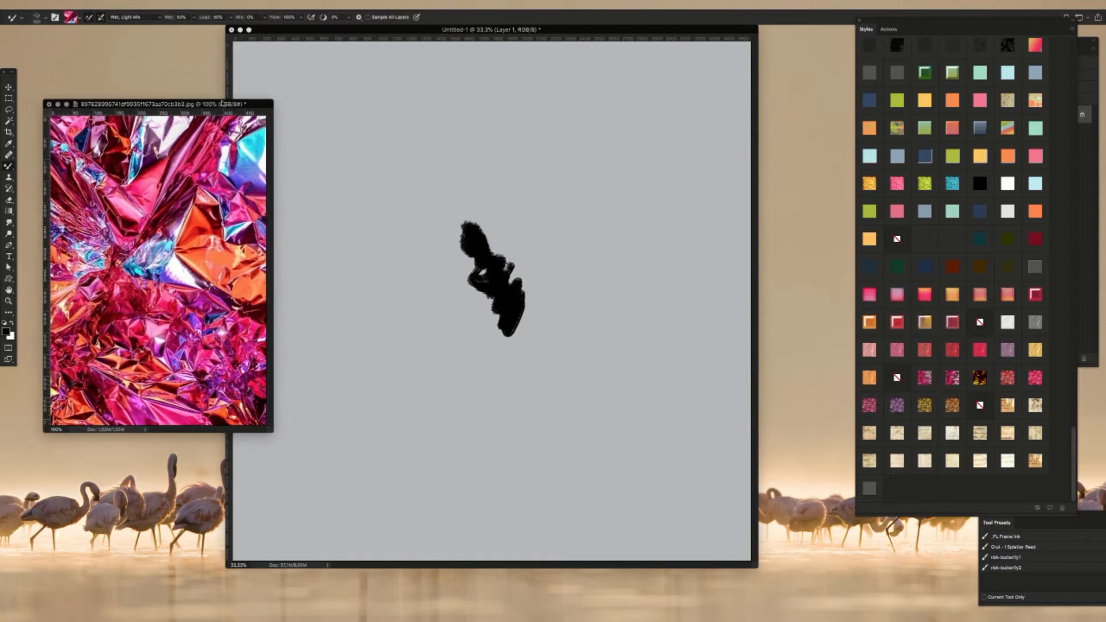
Step: Paint loose zigzag and curved strokes across the blank document with the sampled foil paint
left_click(536, 280)
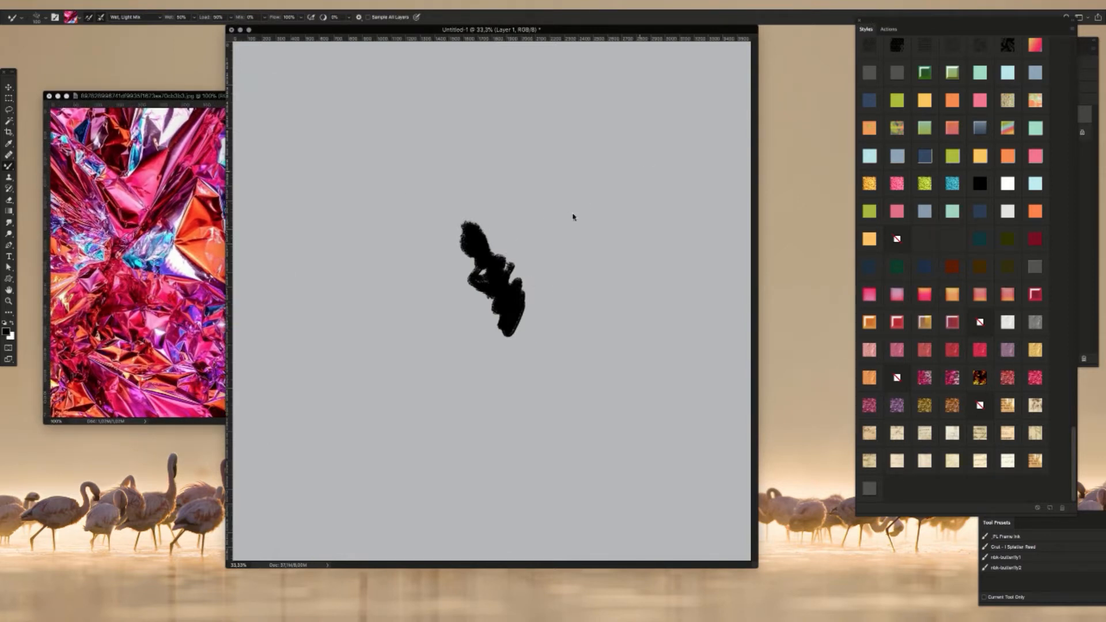
mouse_move(502, 221)
left_mouse_down()
mouse_move(499, 259)
mouse_move(486, 230)
mouse_move(592, 264)
mouse_move(607, 241)
mouse_move(637, 346)
mouse_move(531, 312)
mouse_move(534, 301)
left_mouse_up()
left_click_drag(632, 398, 591, 416)
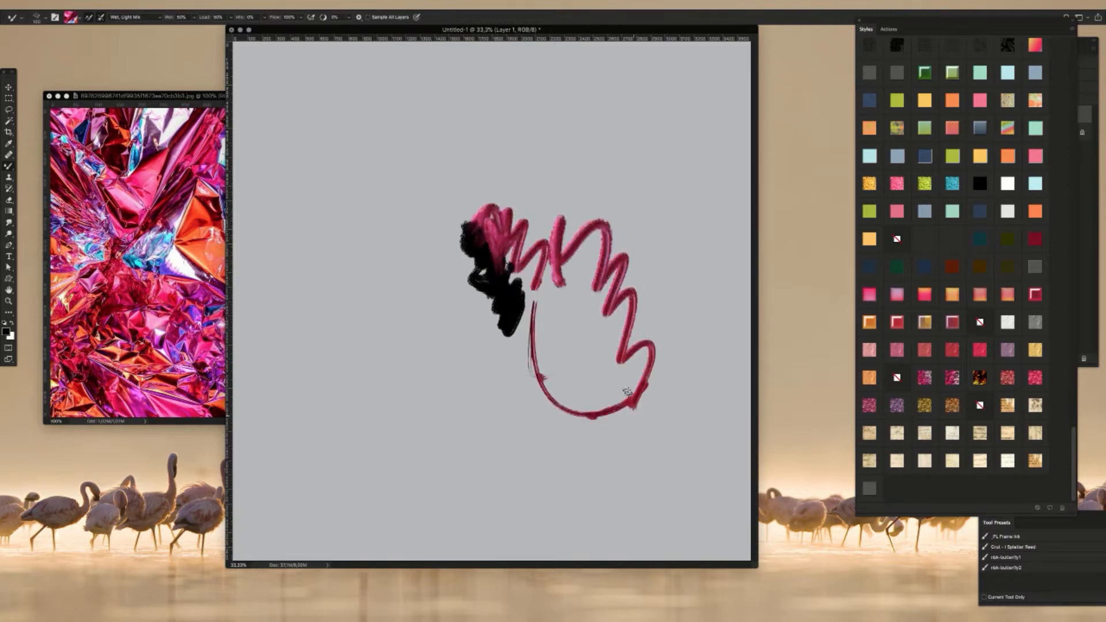
mouse_move(457, 381)
left_mouse_down()
mouse_move(511, 380)
mouse_move(592, 425)
mouse_move(656, 259)
mouse_move(542, 116)
left_mouse_up()
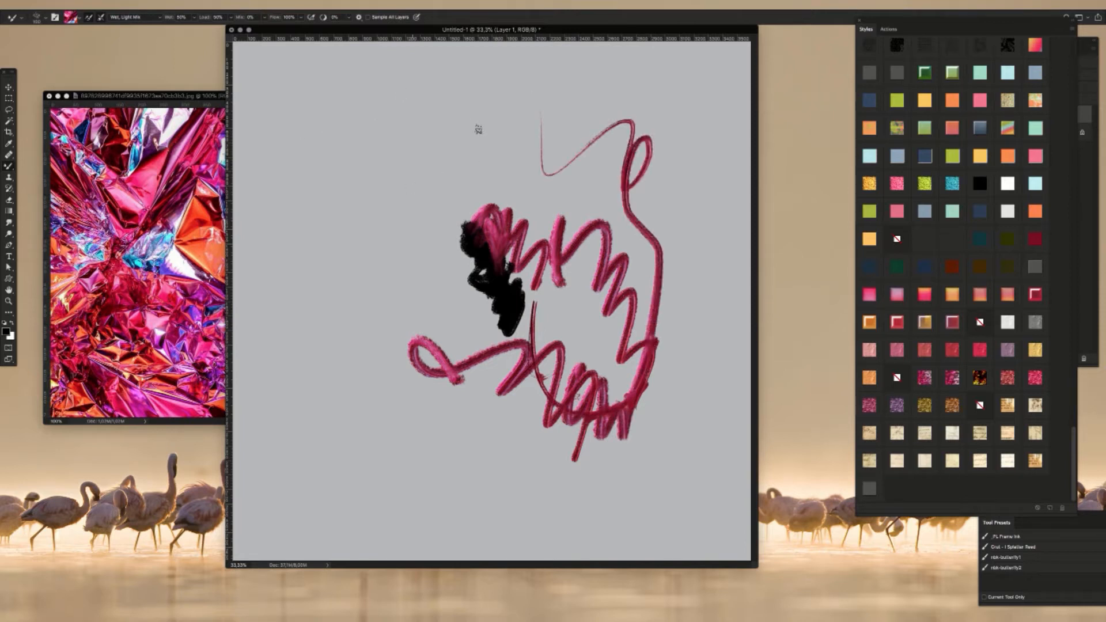
left_click_drag(450, 108, 666, 203)
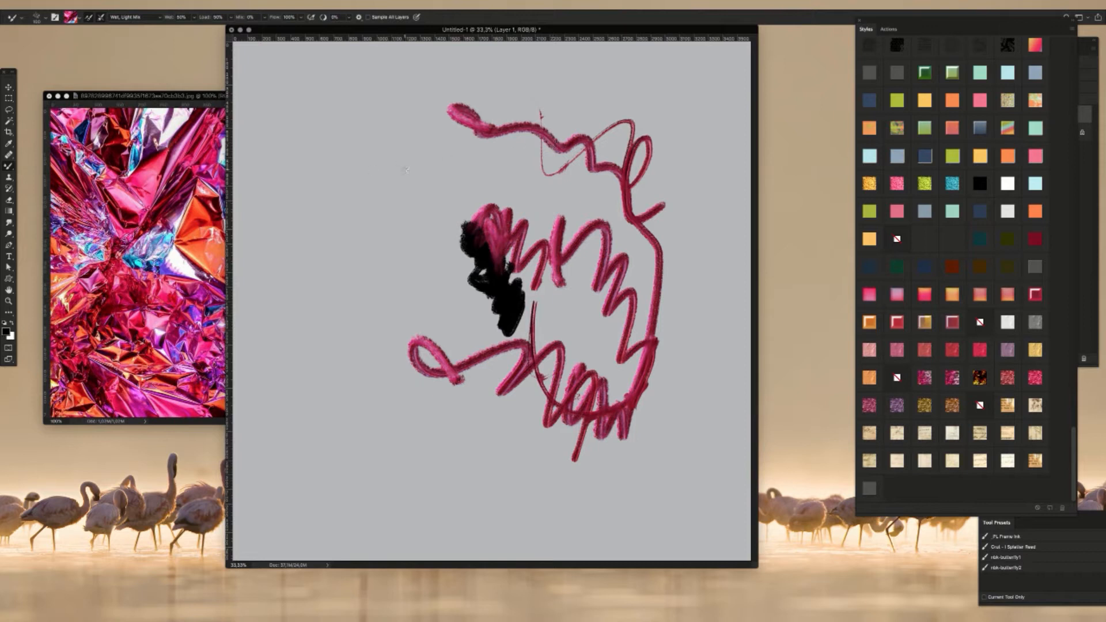
mouse_move(394, 151)
left_mouse_down()
mouse_move(410, 230)
mouse_move(446, 311)
left_mouse_up()
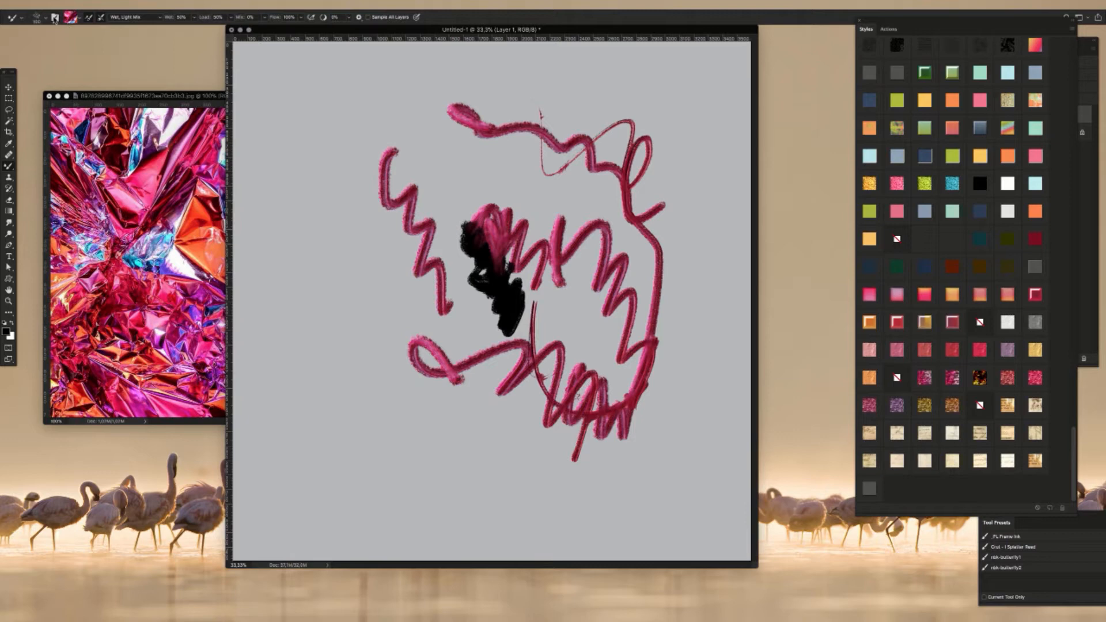
Step: Show the Brush Settings, set the mixer blend to Very Wet, Light Mix, and paint a zigzag beside the existing strokes
key("F5")
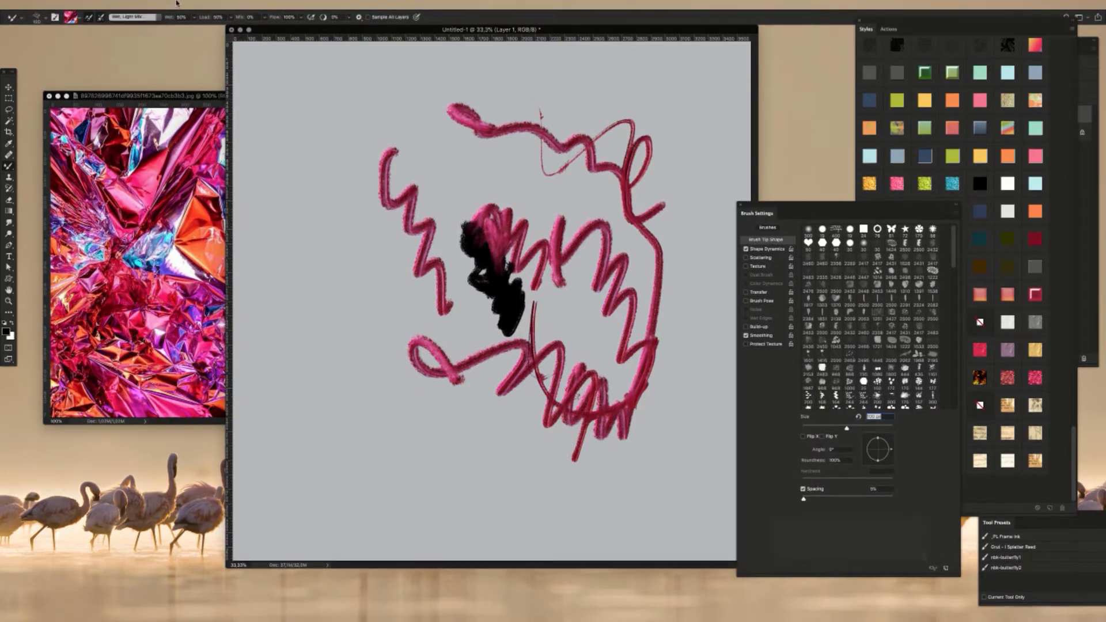
left_click_drag(799, 198, 826, 82)
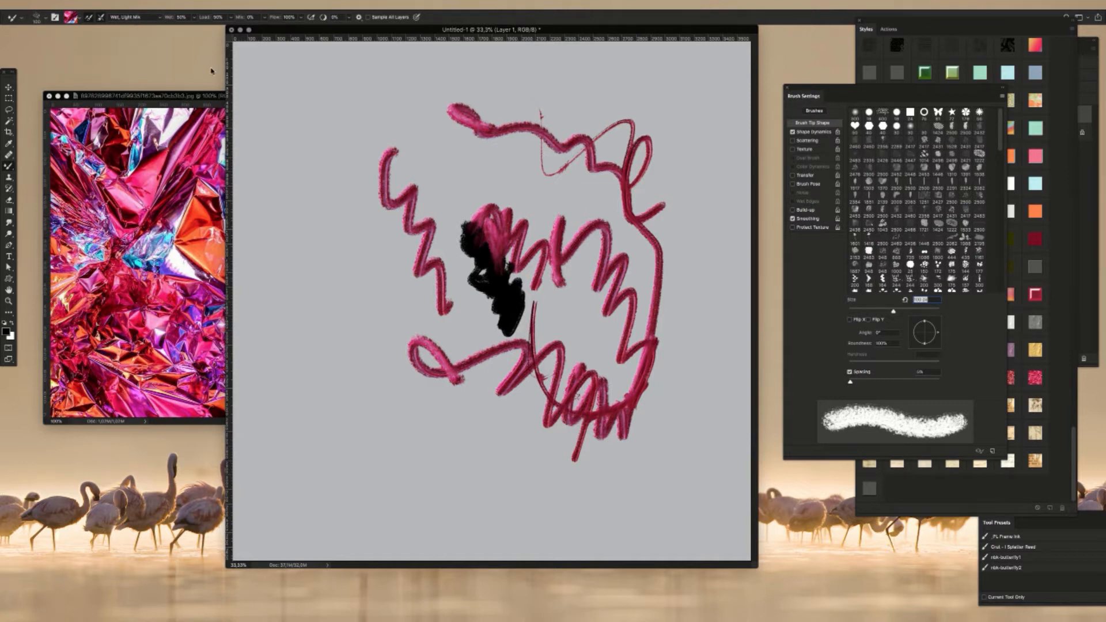
left_click(151, 19)
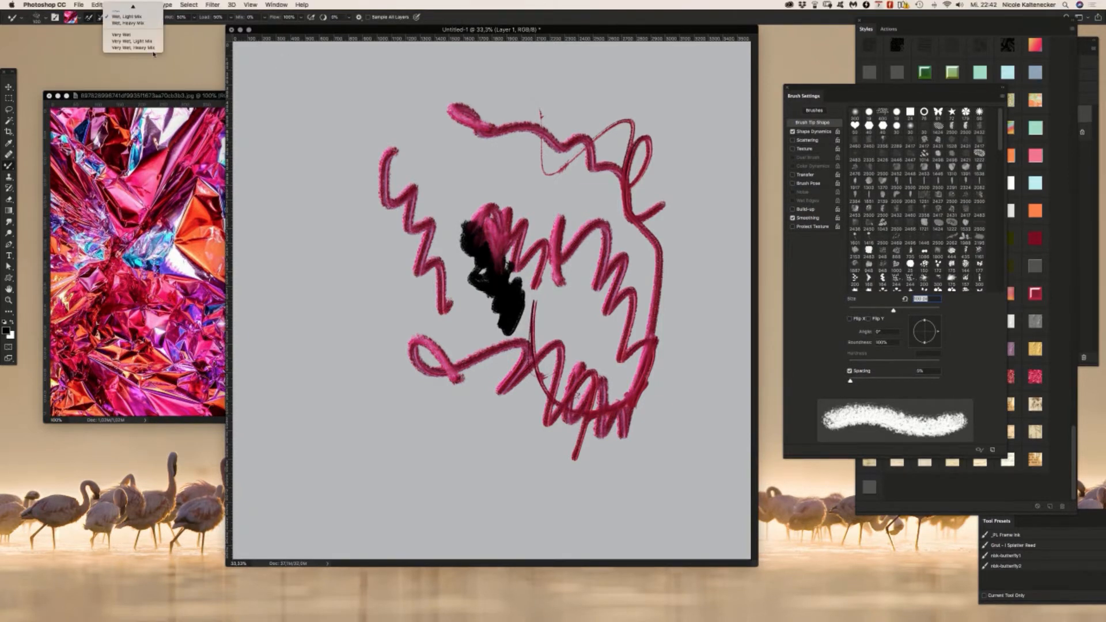
left_click(132, 41)
left_click_drag(347, 185, 330, 190)
mouse_move(315, 142)
left_mouse_down()
mouse_move(354, 140)
mouse_move(375, 285)
left_mouse_up()
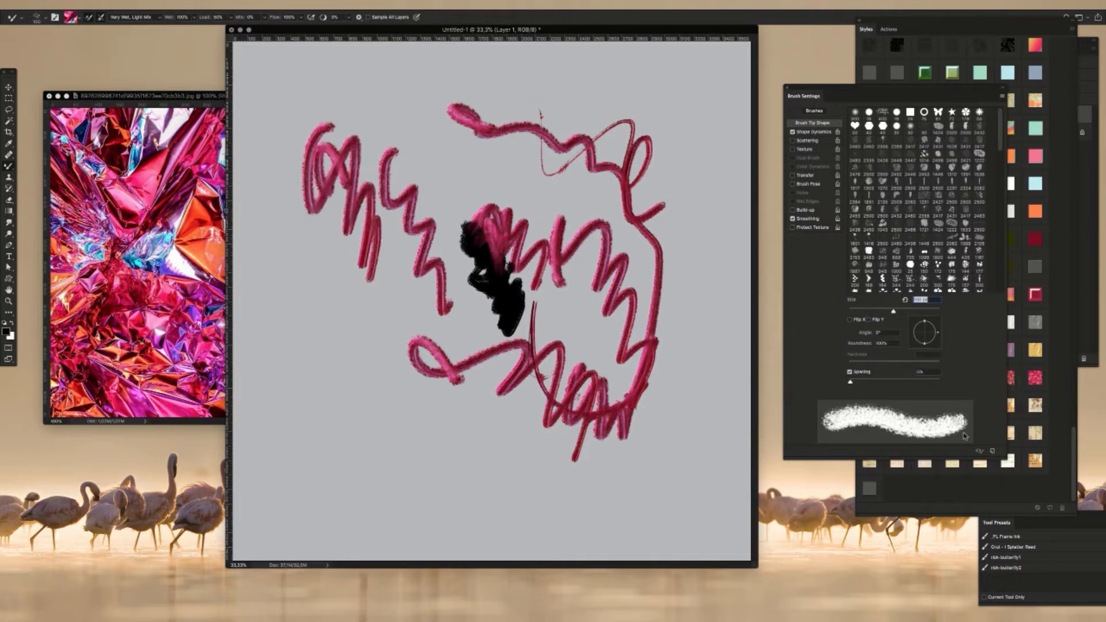
Step: Save the current mixer brush from Brush Settings as a new preset named "mixer my own test", including tool settings
left_click_drag(896, 89, 570, 118)
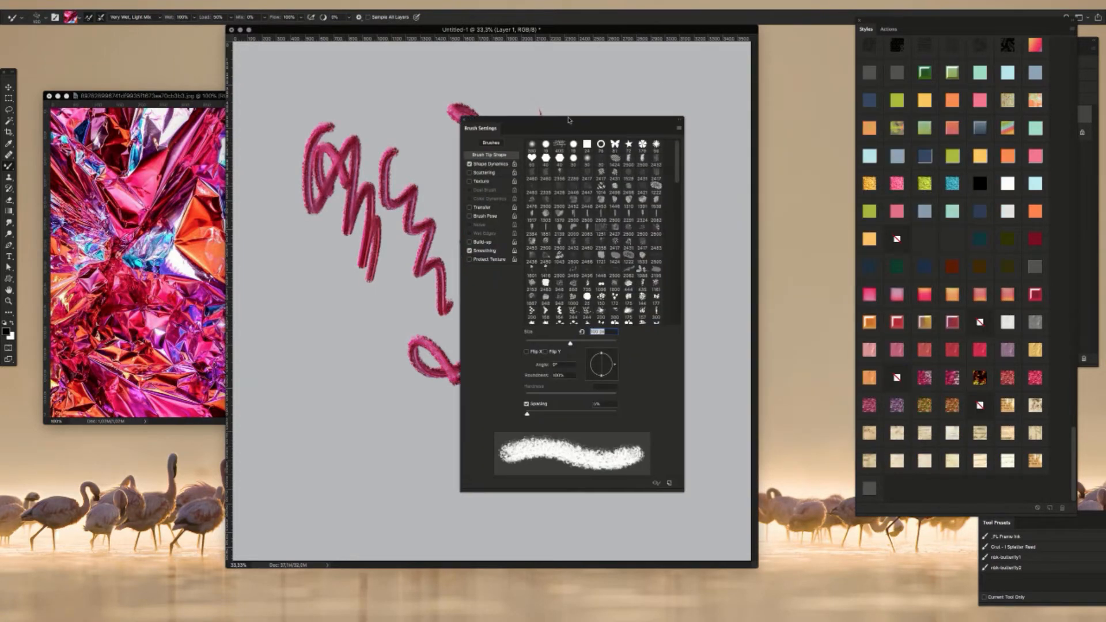
left_click(276, 5)
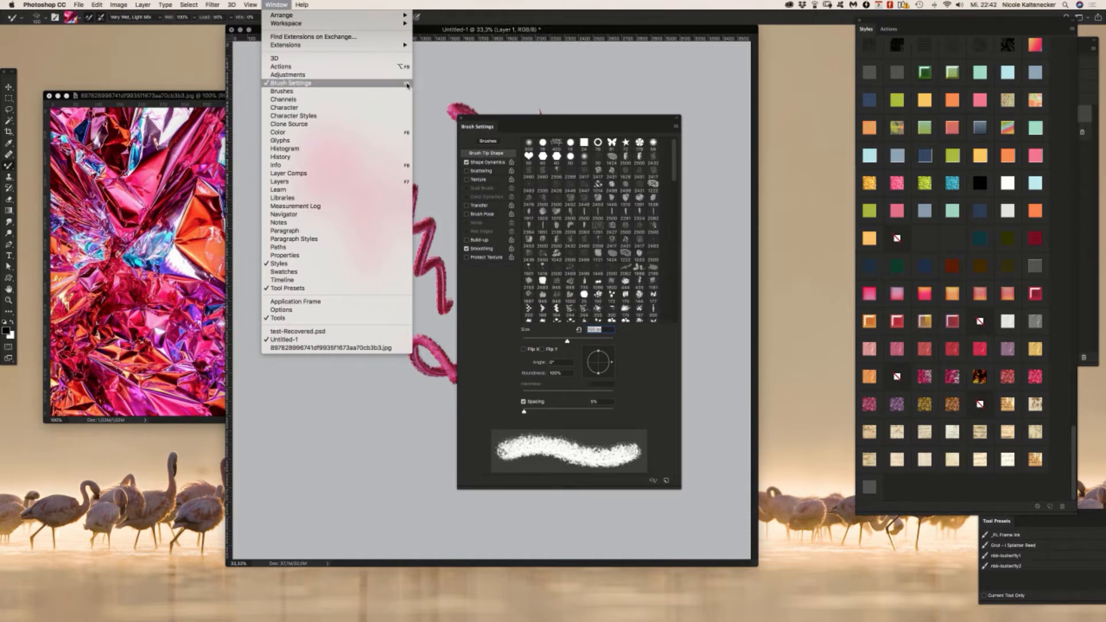
left_click(500, 86)
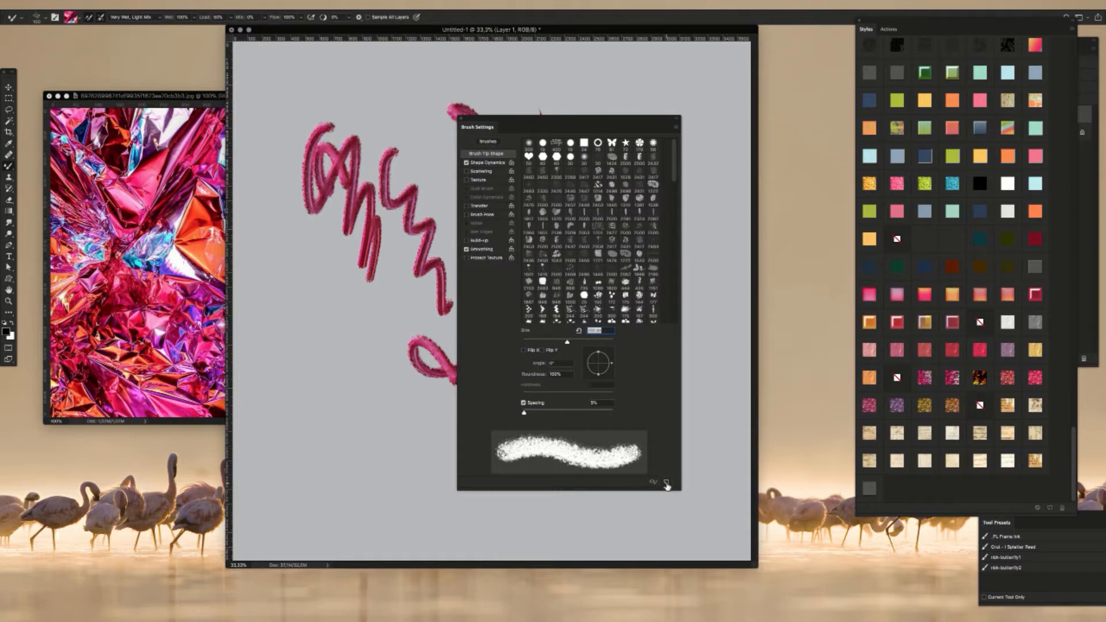
left_click(666, 483)
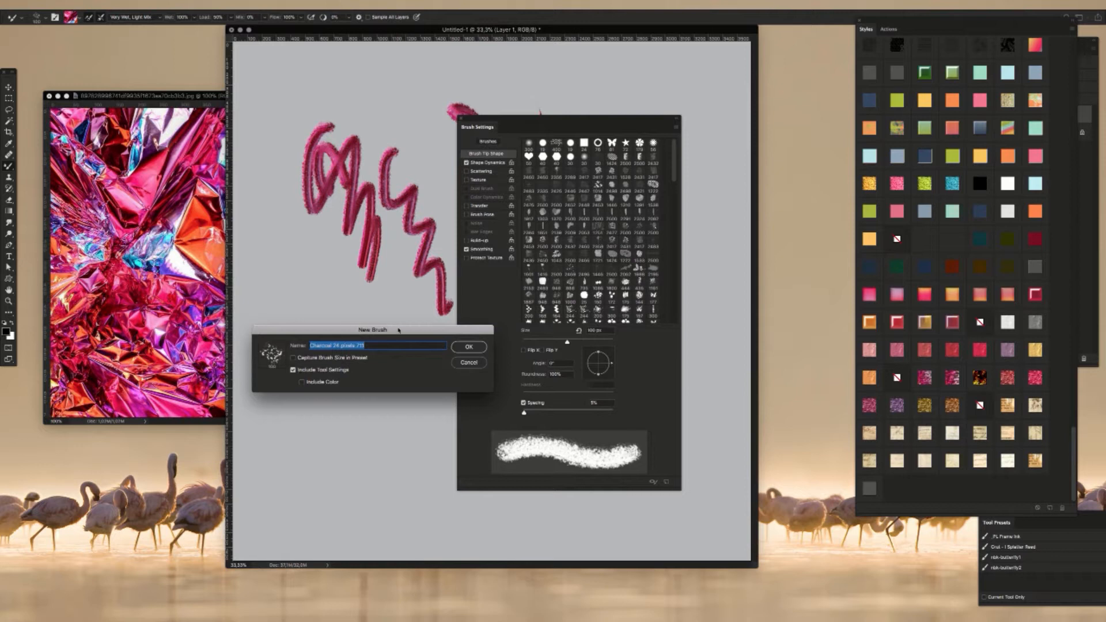
mouse_move(378, 330)
left_mouse_down()
mouse_move(476, 433)
mouse_move(504, 442)
left_mouse_up()
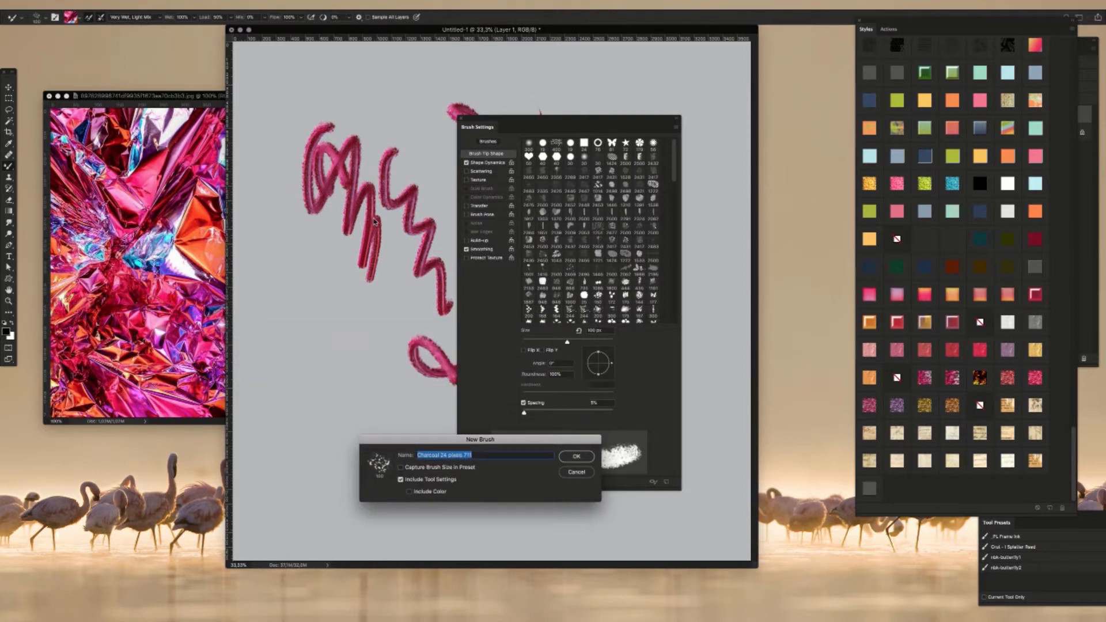
type("mixer my d")
key("Return")
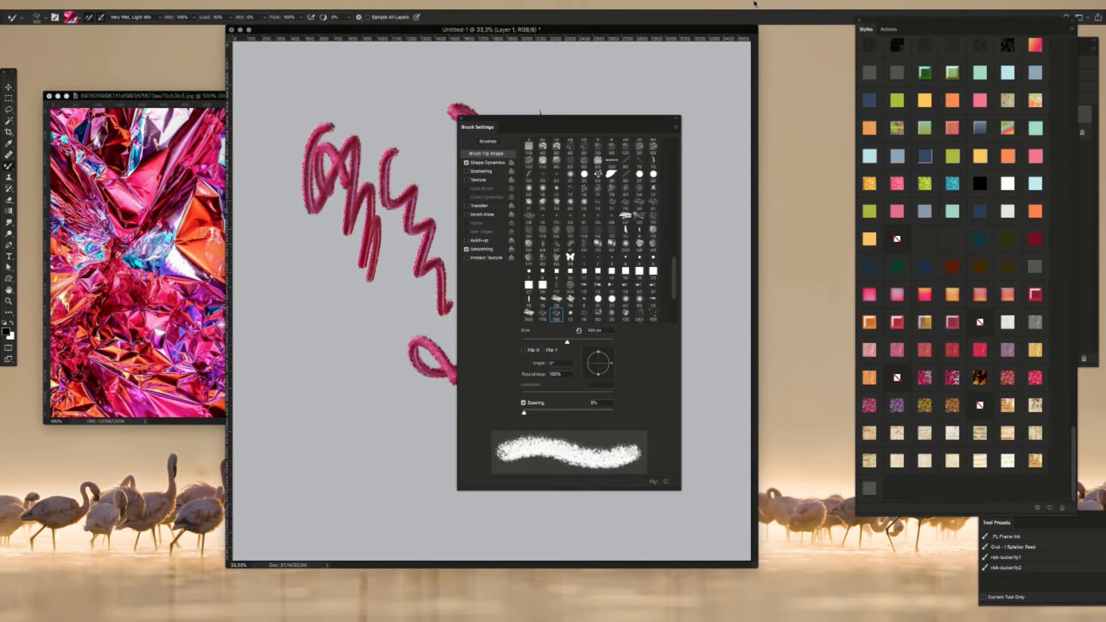
Step: Move Brush Settings off the artwork and paint a dense foil-coloured zigzag plus a single dab below the strokes
scroll(678, 272, "down", 5)
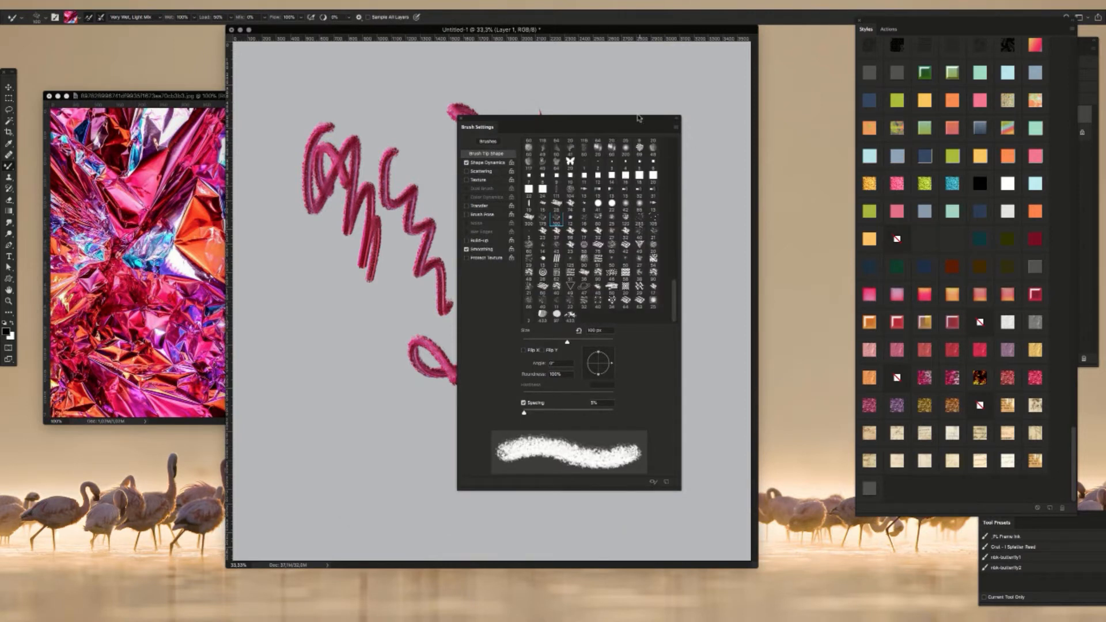
left_click_drag(632, 115, 825, 41)
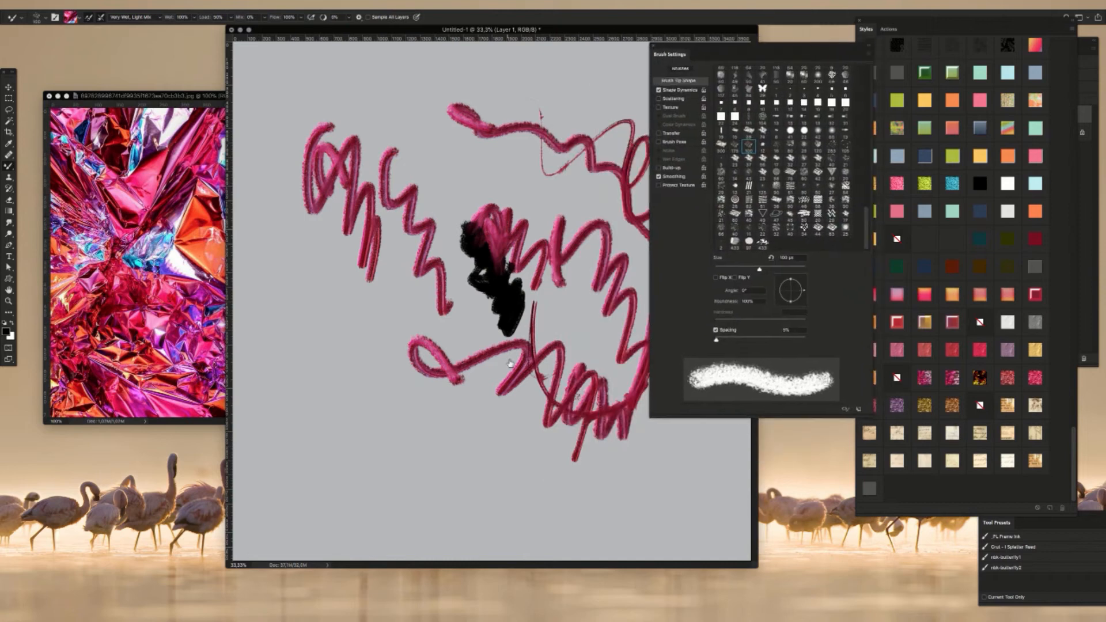
mouse_move(560, 201)
left_mouse_down()
mouse_move(575, 264)
mouse_move(581, 244)
mouse_move(597, 257)
mouse_move(614, 233)
mouse_move(605, 299)
mouse_move(626, 281)
mouse_move(622, 333)
left_mouse_up()
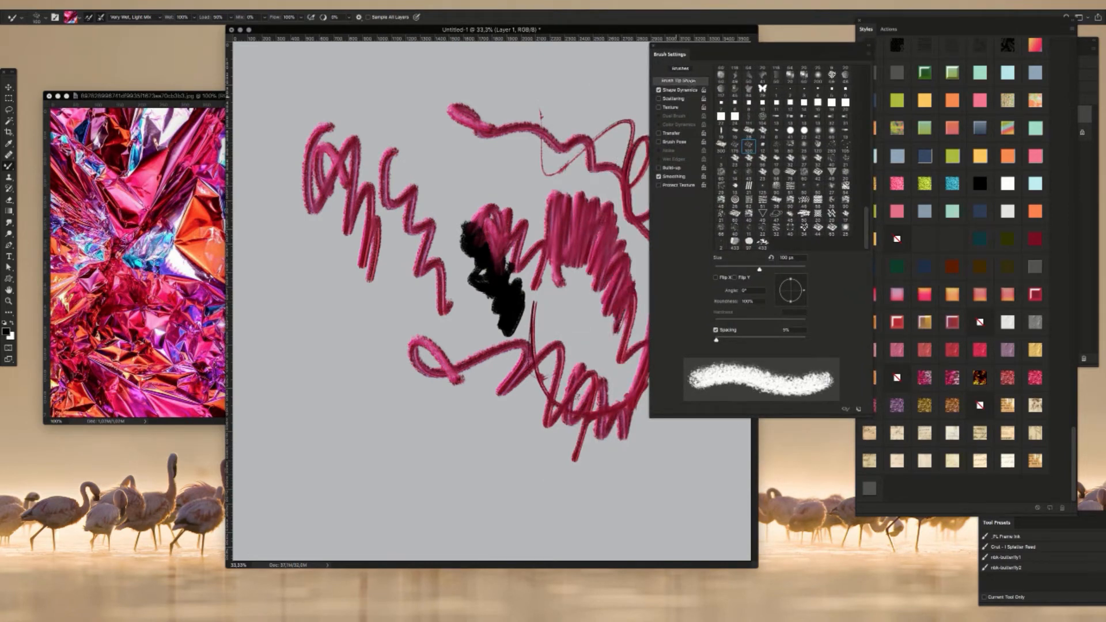
left_click(490, 485)
Step: Open the Preset Manager for brushes and display the presets as stroke thumbnails
left_click(119, 4)
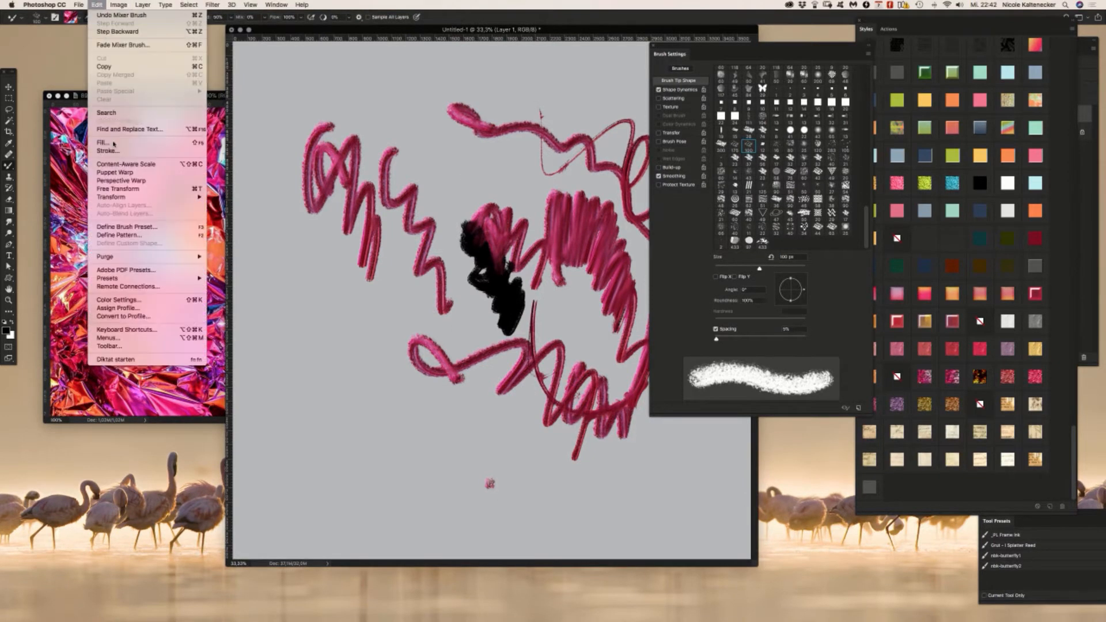
mouse_move(160, 282)
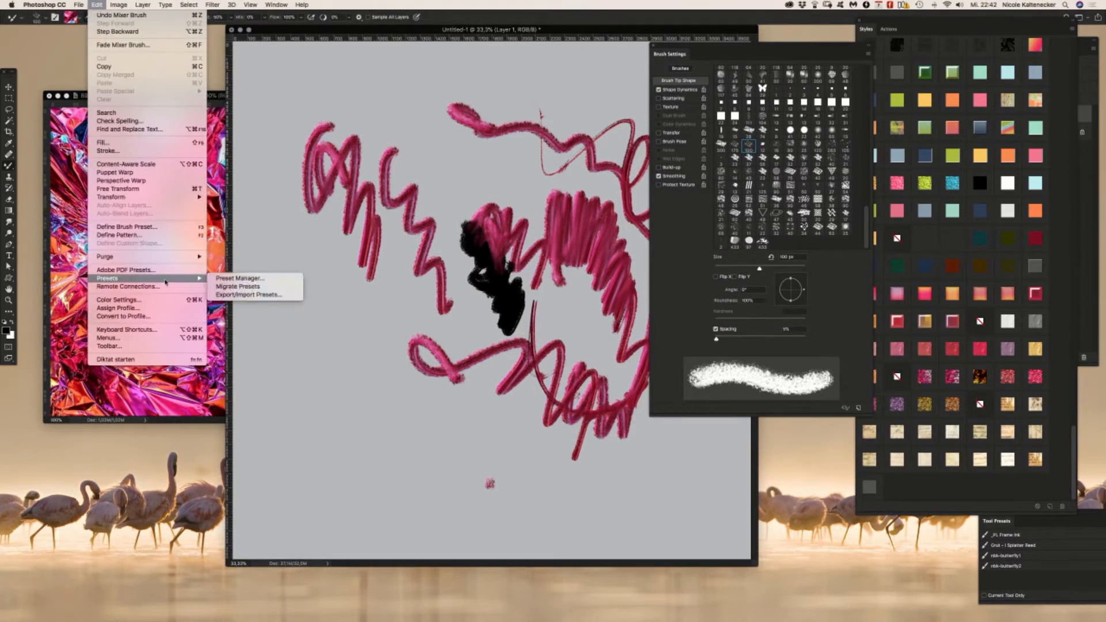
left_click(238, 279)
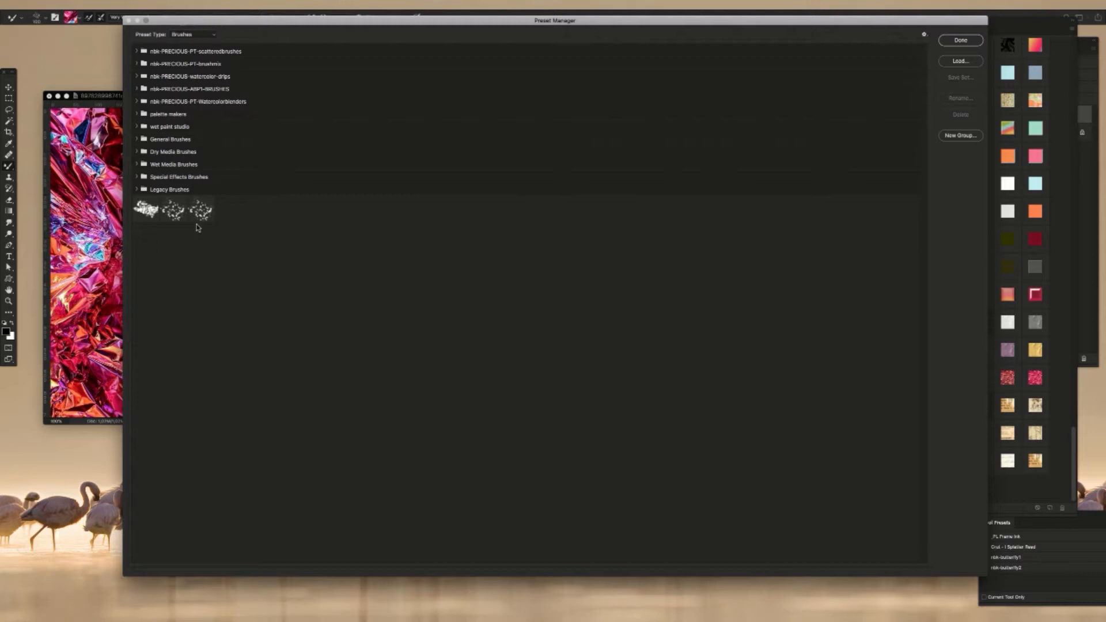
left_click(925, 37)
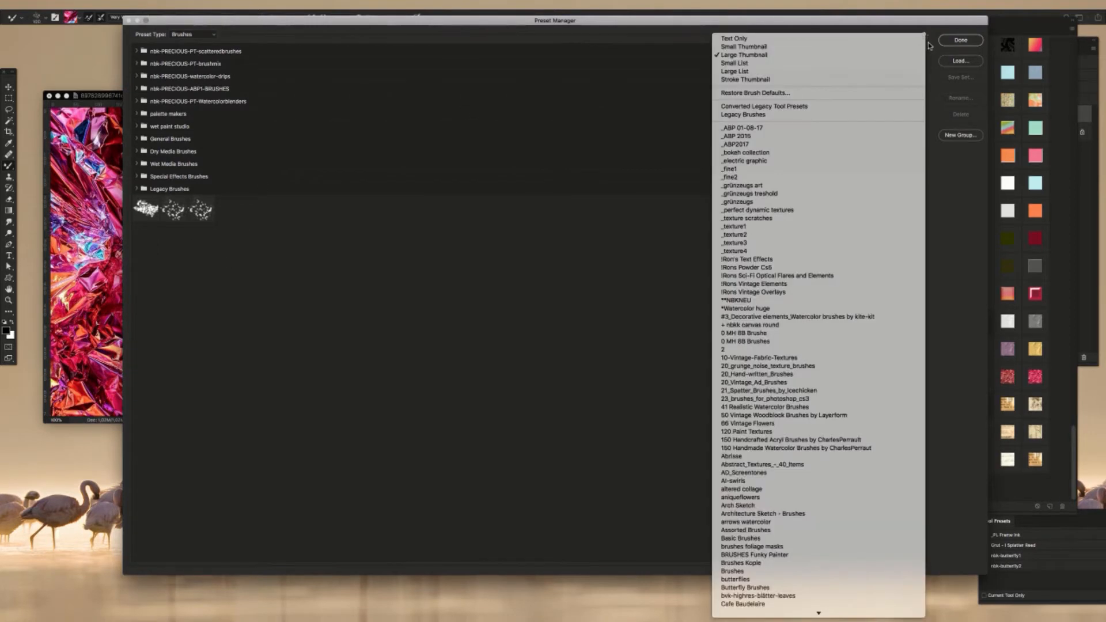
left_click(892, 81)
left_click_drag(733, 21, 790, 36)
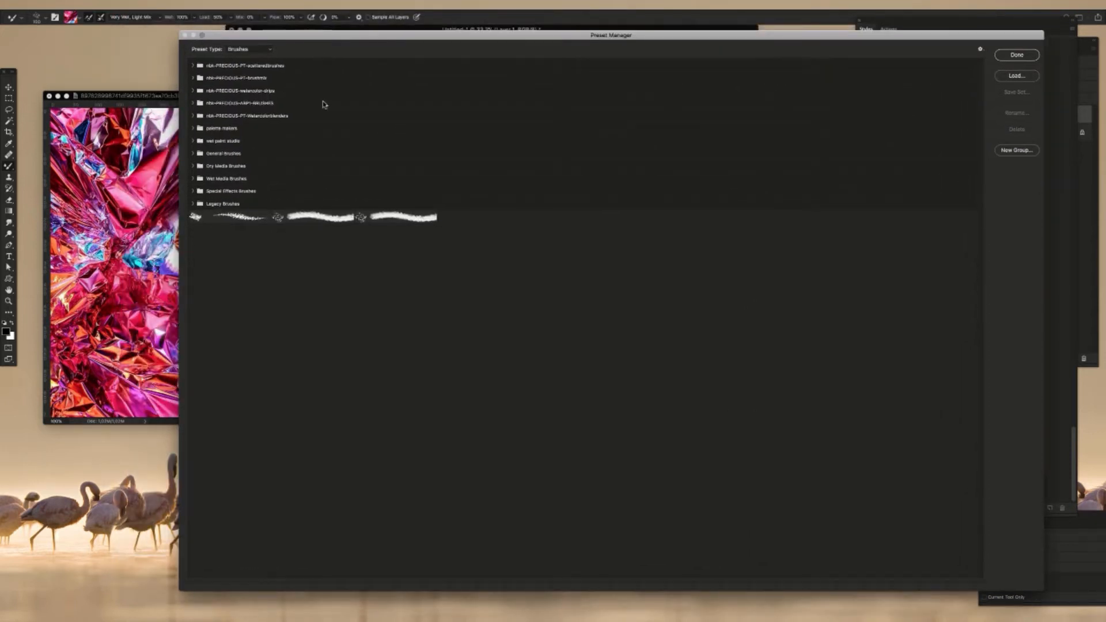
Step: Select the last loose brush preset and switch the brush display to Large Thumbnail and finally to Large List
left_click(402, 217)
left_click(981, 51)
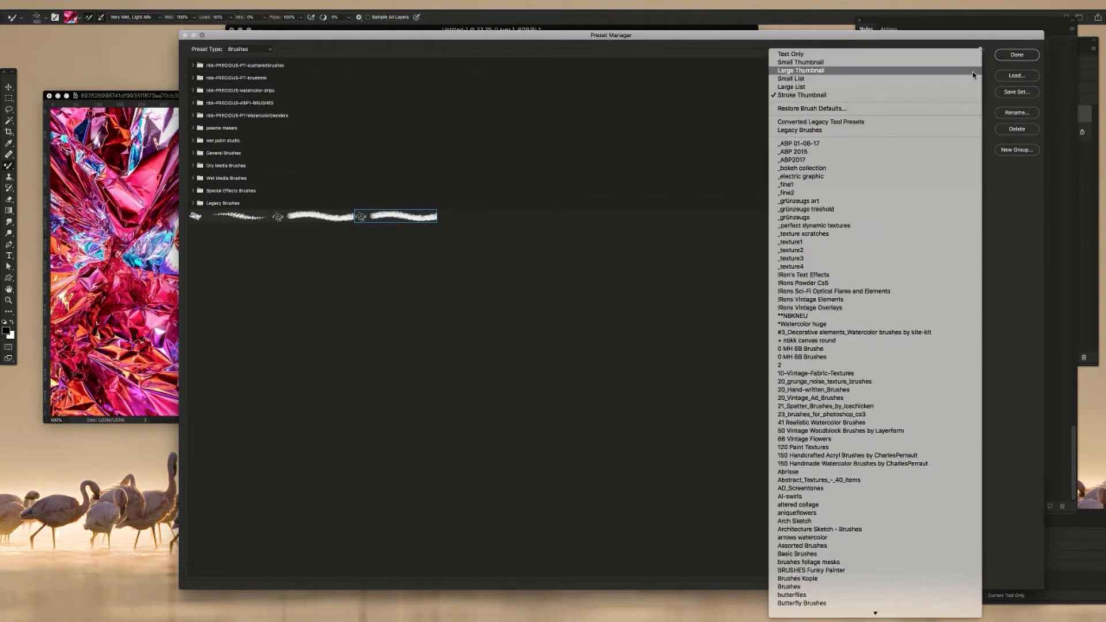
left_click(973, 71)
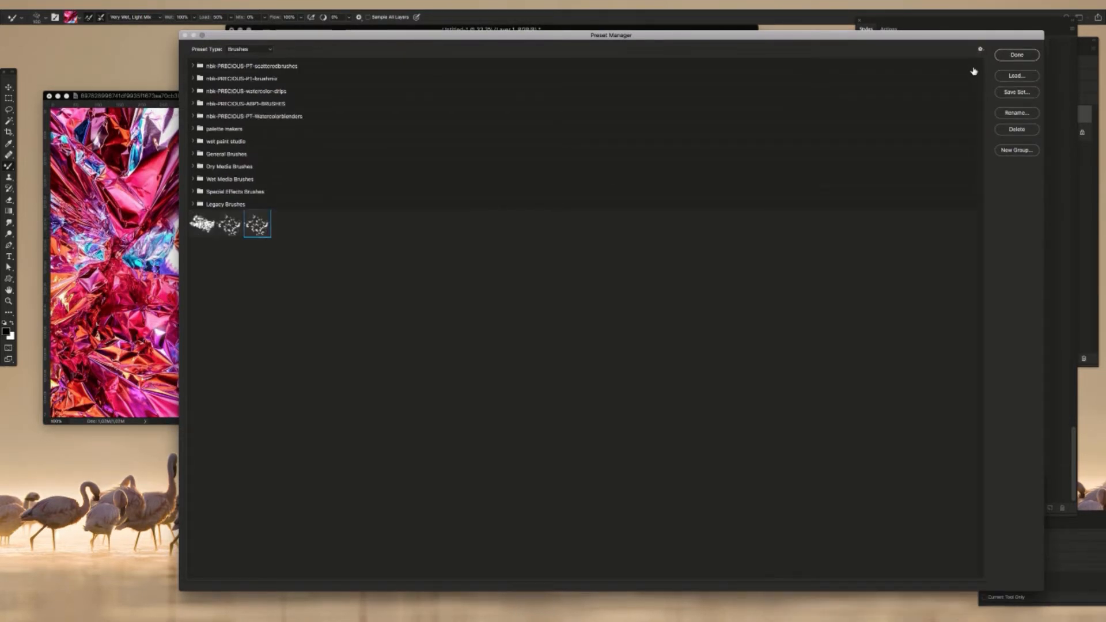
left_click(980, 50)
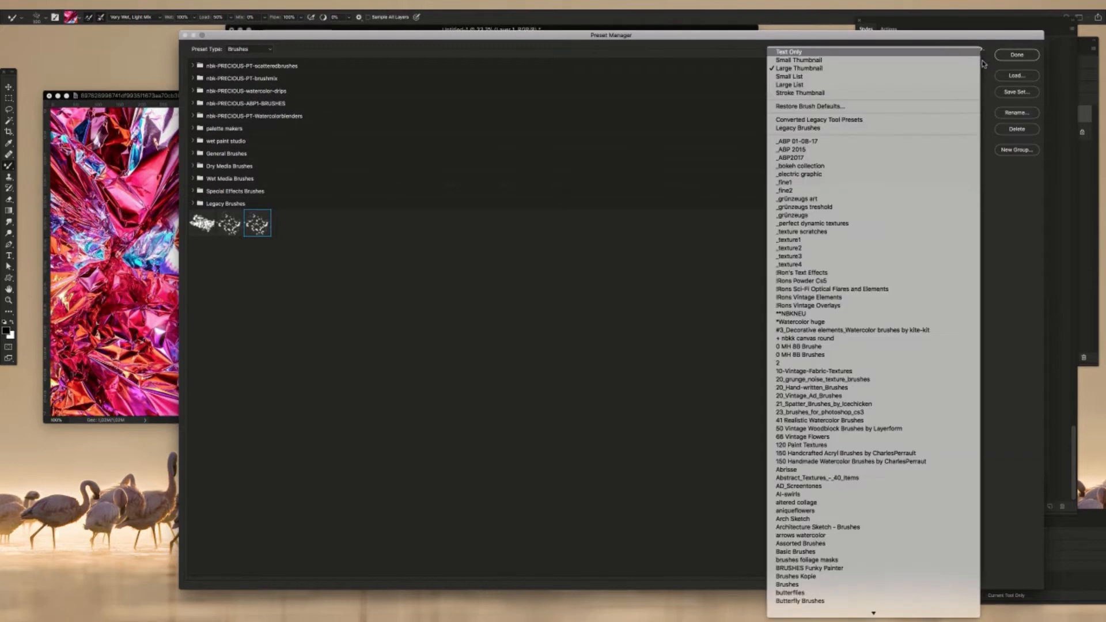
left_click(960, 86)
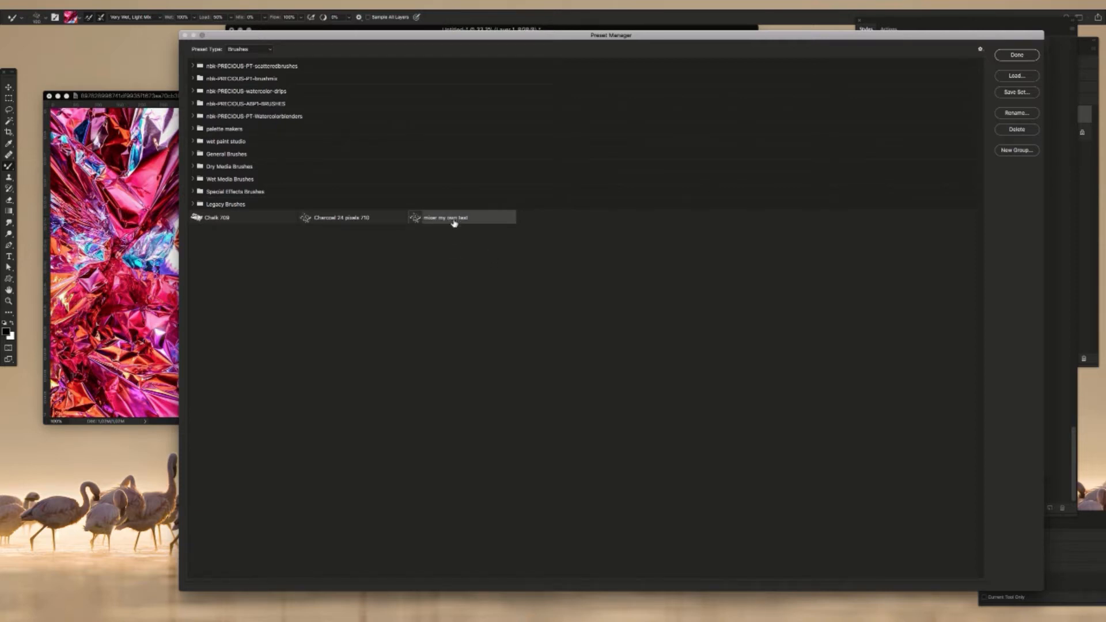
Step: Save the selected mixer brush to the desktop as a brush set named "my own mixerbrush" and close the Preset Manager
left_click(1017, 93)
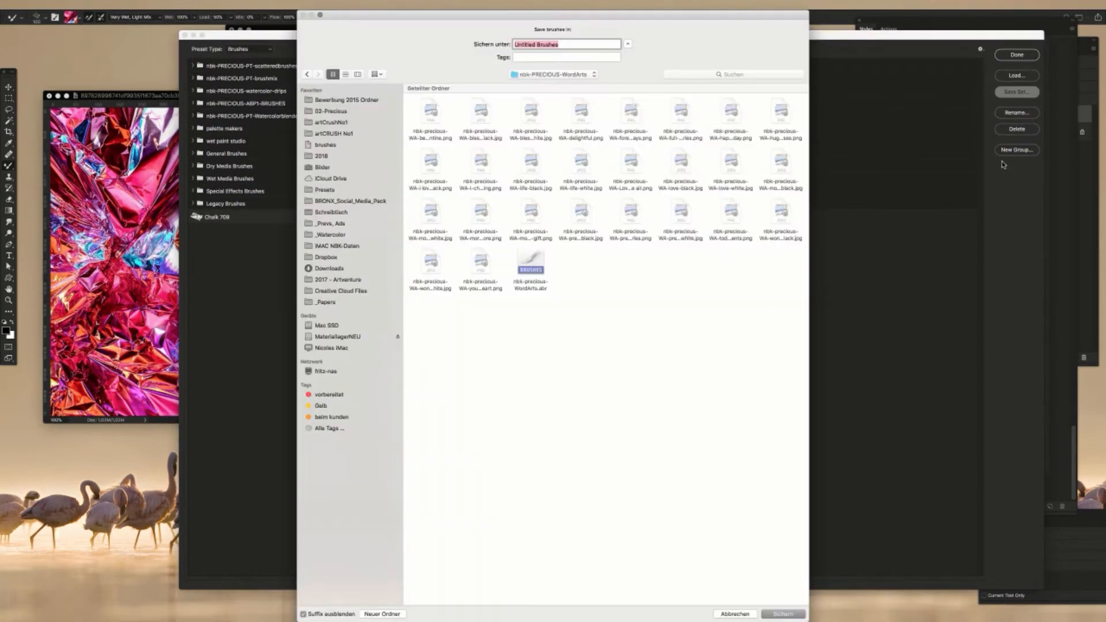
key("super+shift+d")
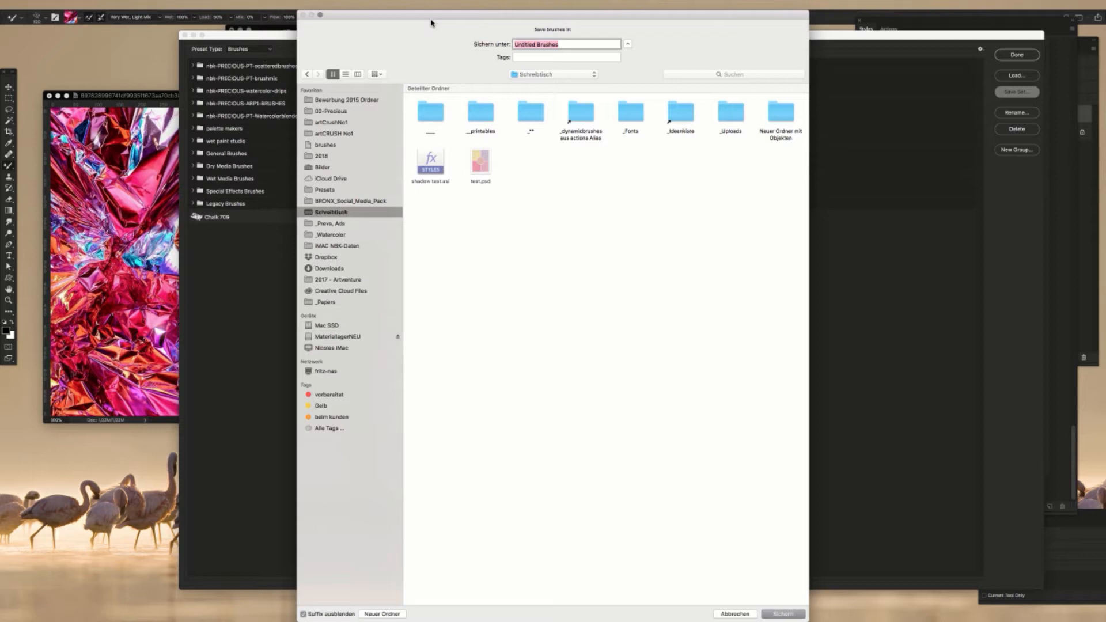
type("my own mixerbrush")
key("Return")
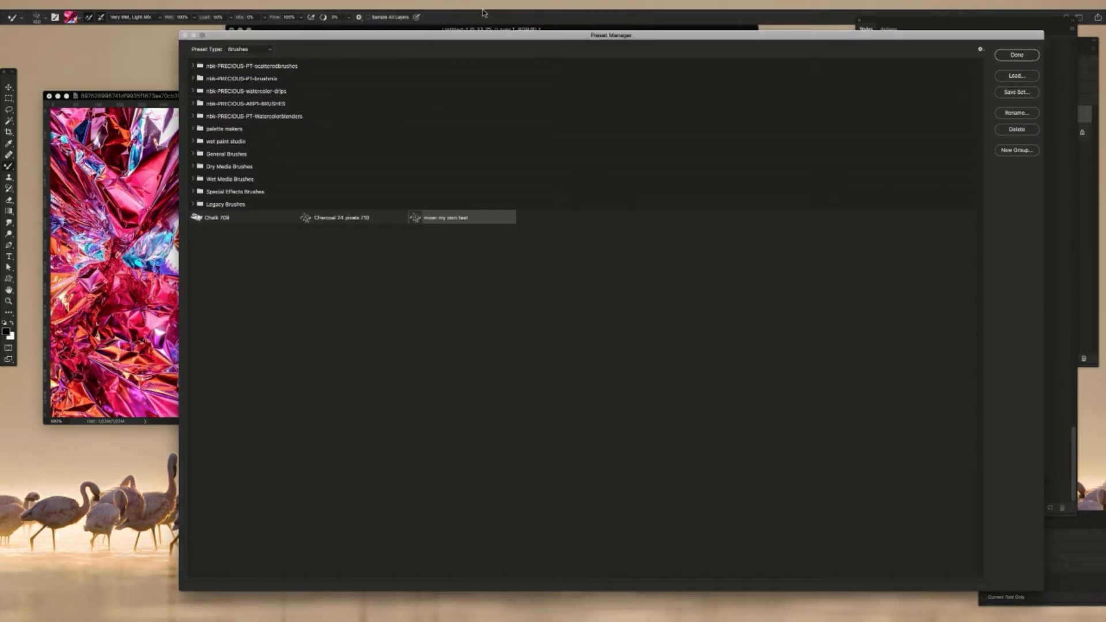
left_click_drag(814, 39, 838, 40)
left_click(1019, 56)
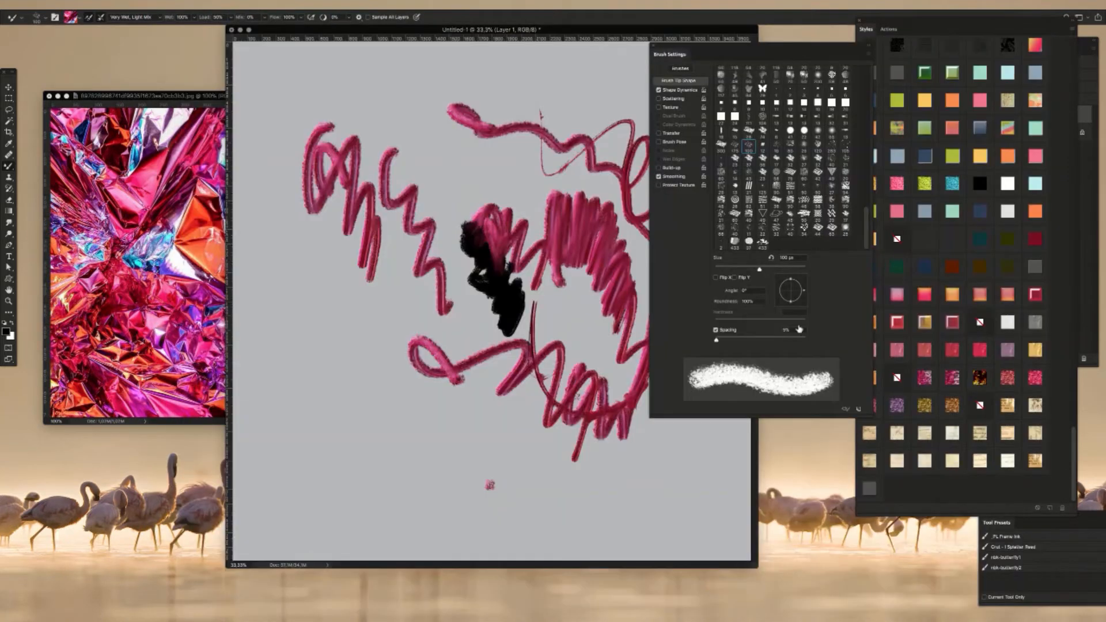
Step: Hide Photoshop and open the my own mixerbrush.abr file from the desktop to load it back into Photoshop
key("super+h")
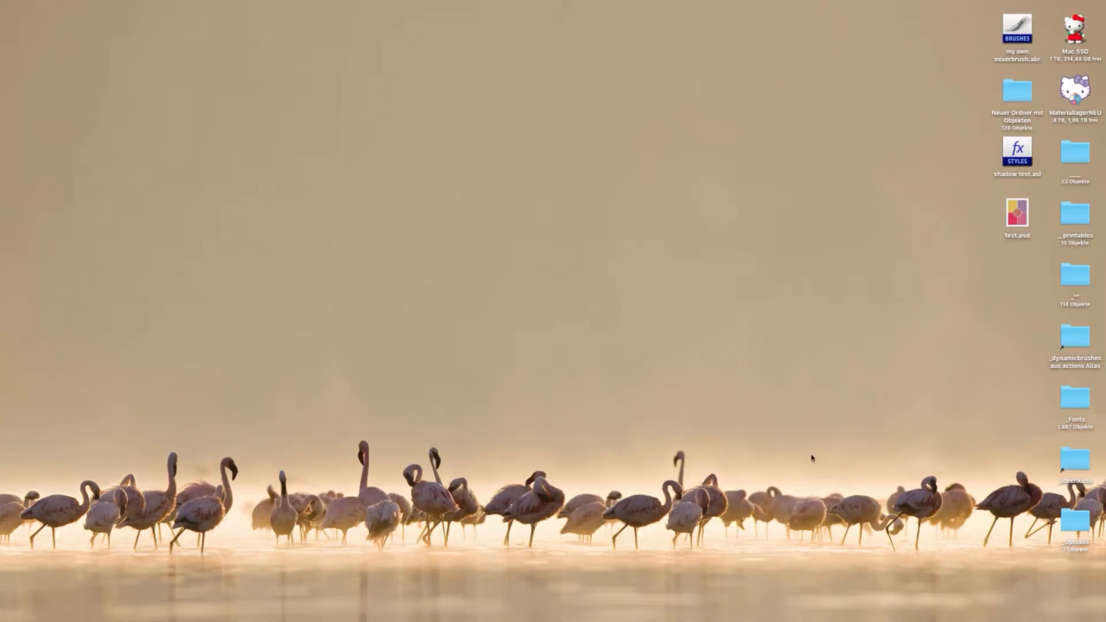
left_click(1028, 34)
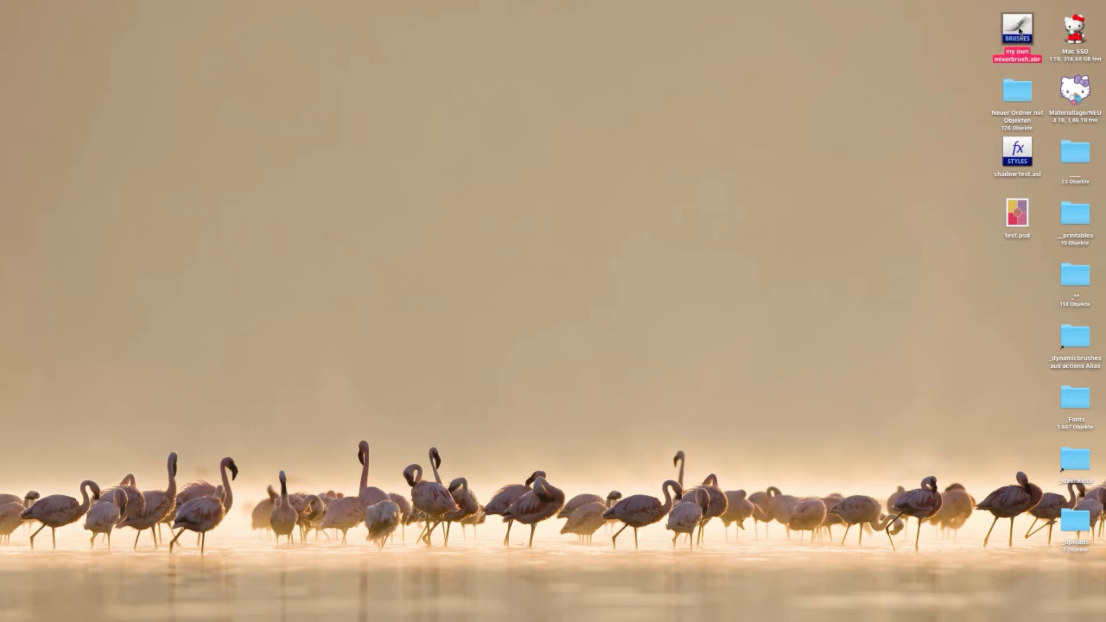
double_click(1020, 30)
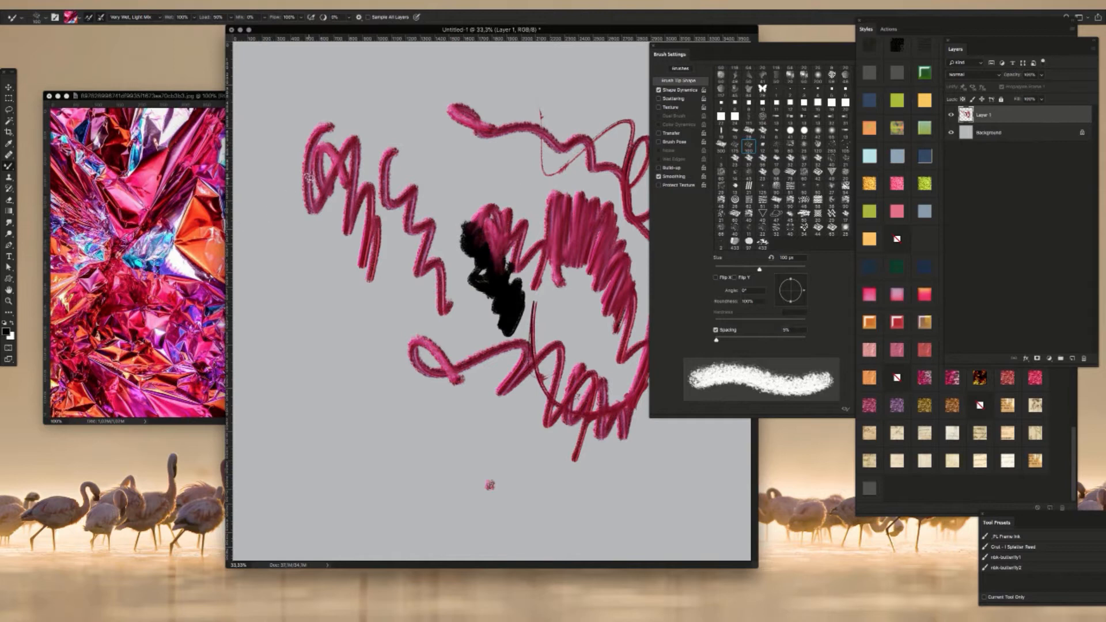
Step: Switch to the Brush Tool and stamp the 1424 px heart-pattern brush twice over the painted strokes
right_click(9, 167)
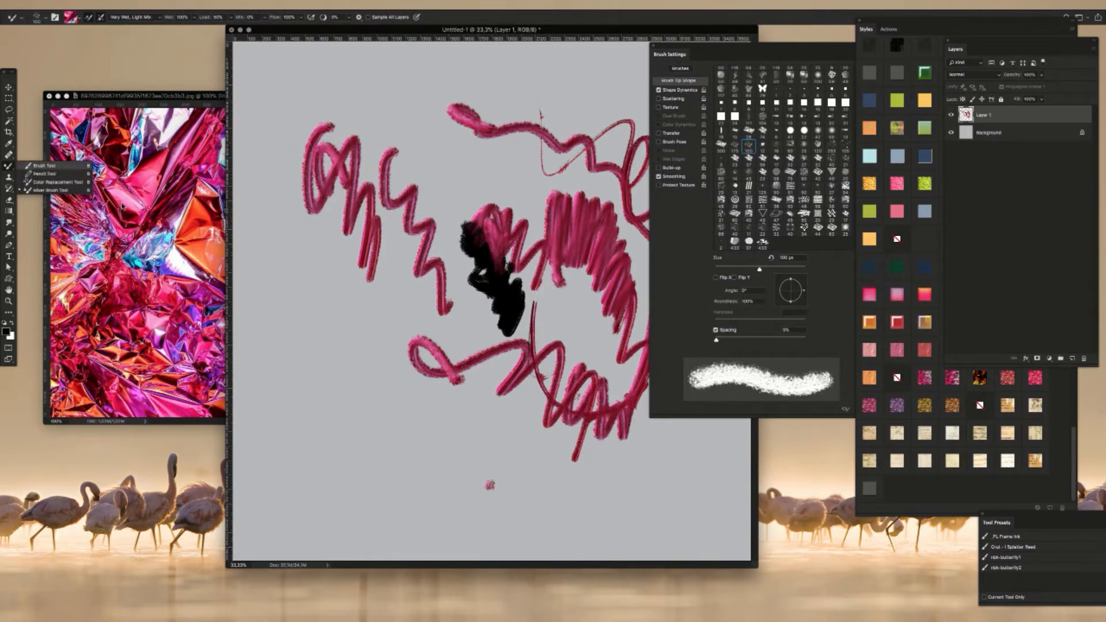
left_click(46, 166)
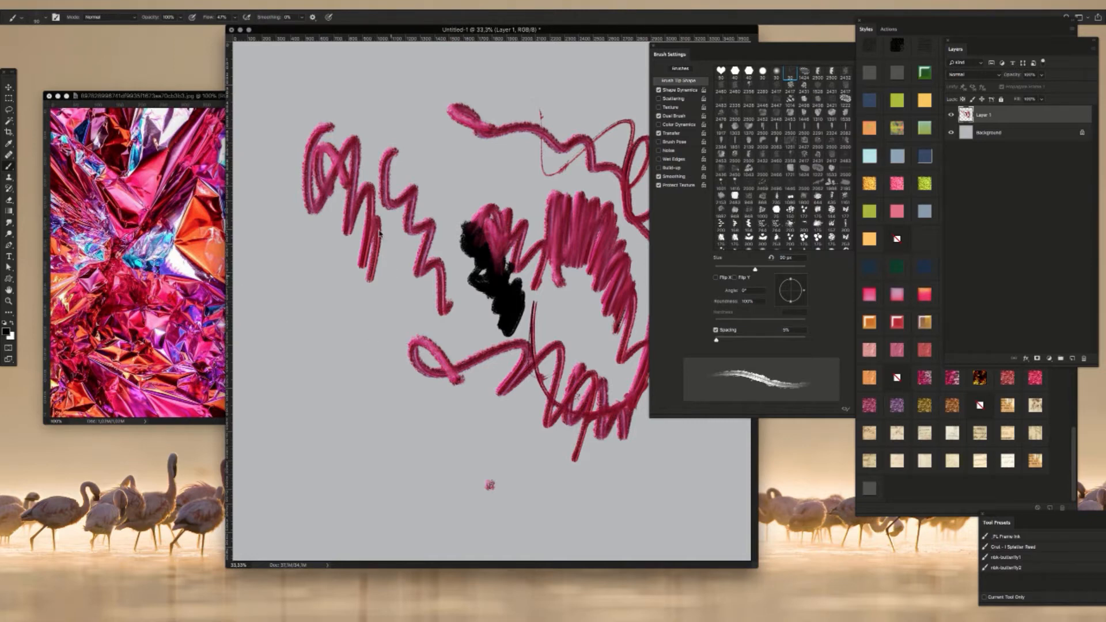
right_click(398, 250)
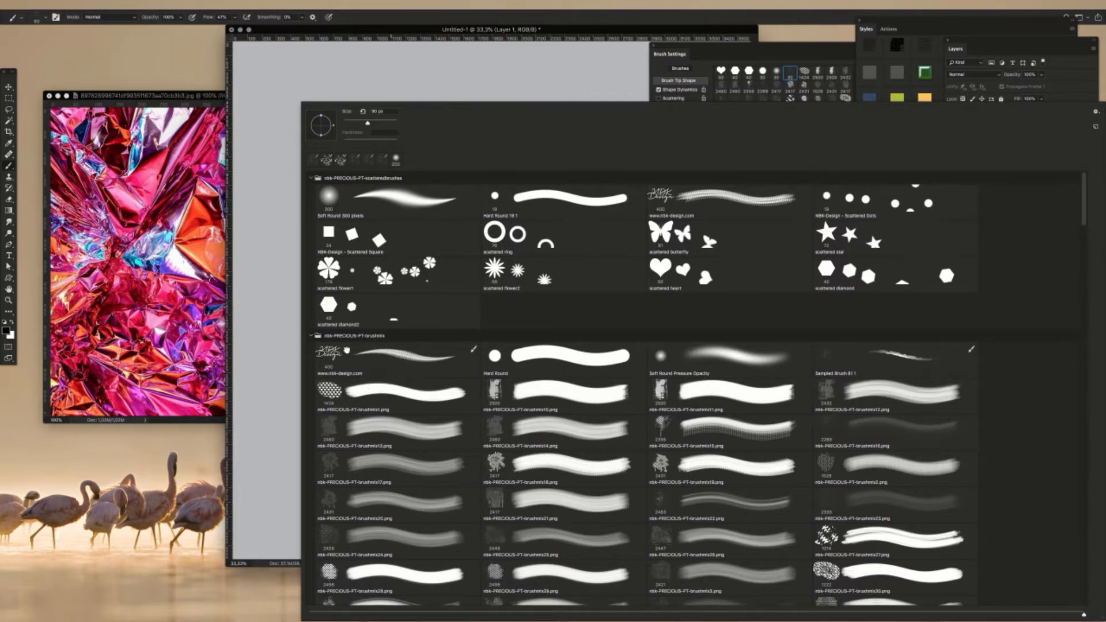
double_click(349, 381)
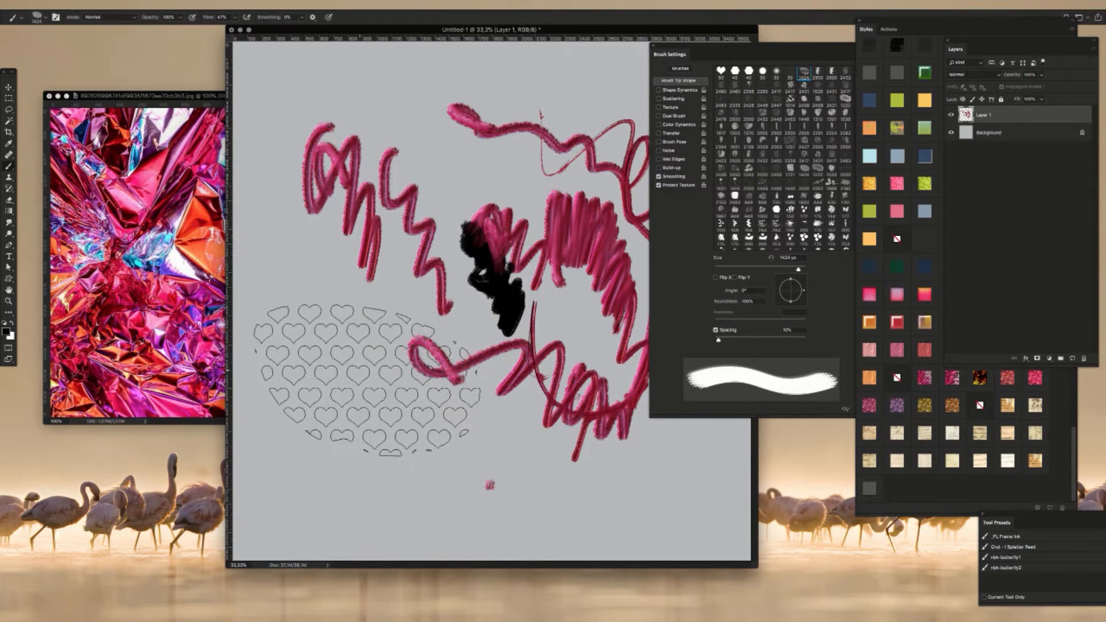
left_click(363, 375)
left_click(444, 214)
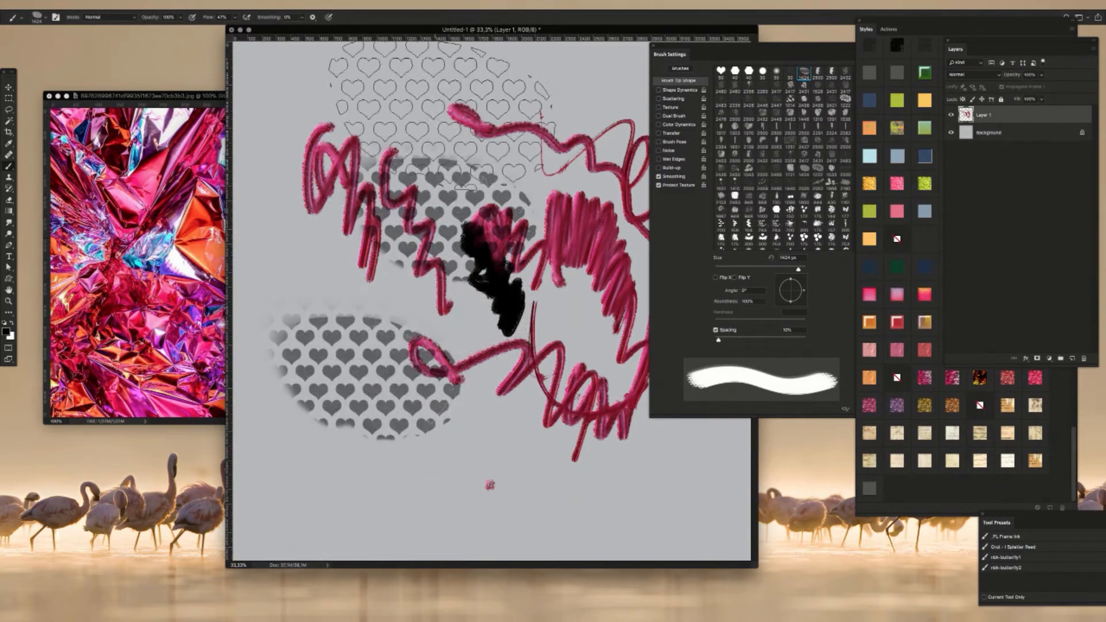
Step: Clear Layer 1, stamp the heart pattern once near the canvas centre and overlay it with the 1222 px mesh-texture brush
key("Delete")
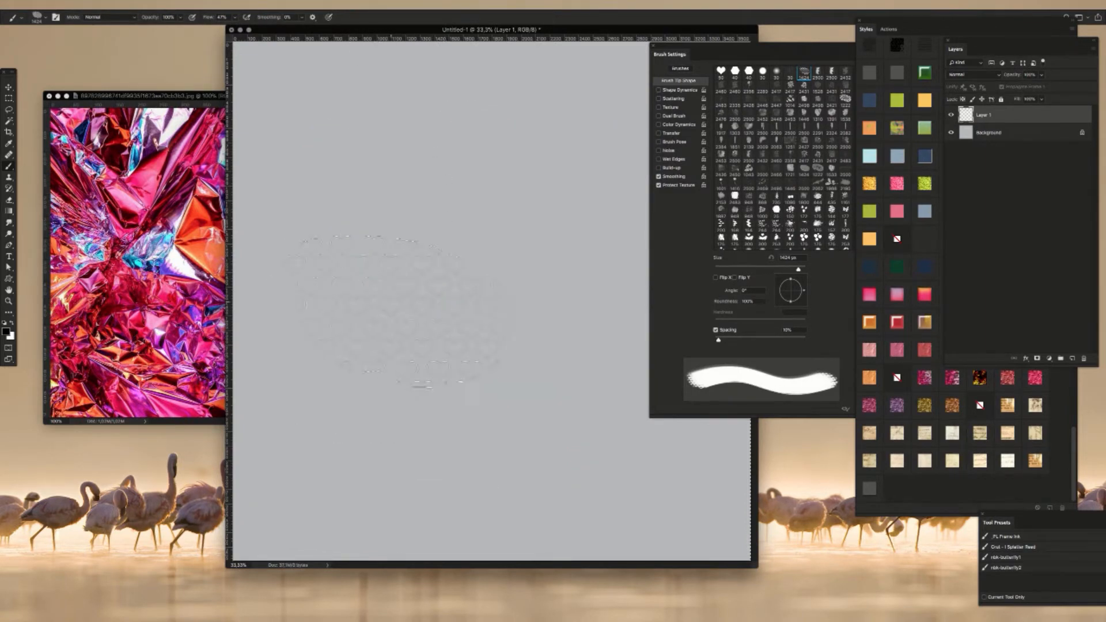
left_click(455, 242)
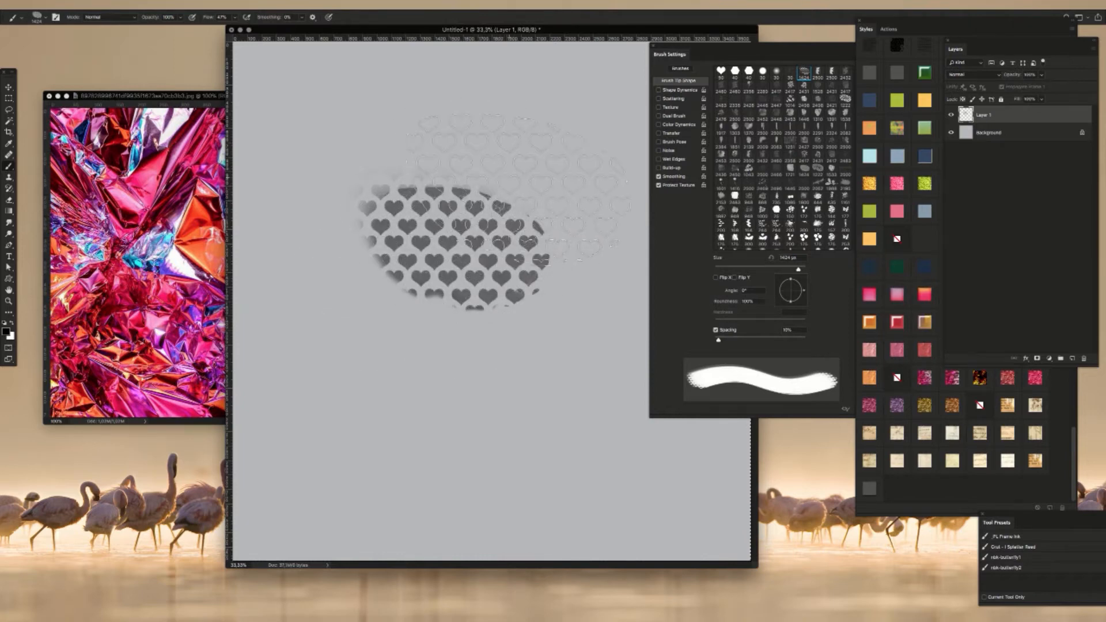
right_click(481, 361)
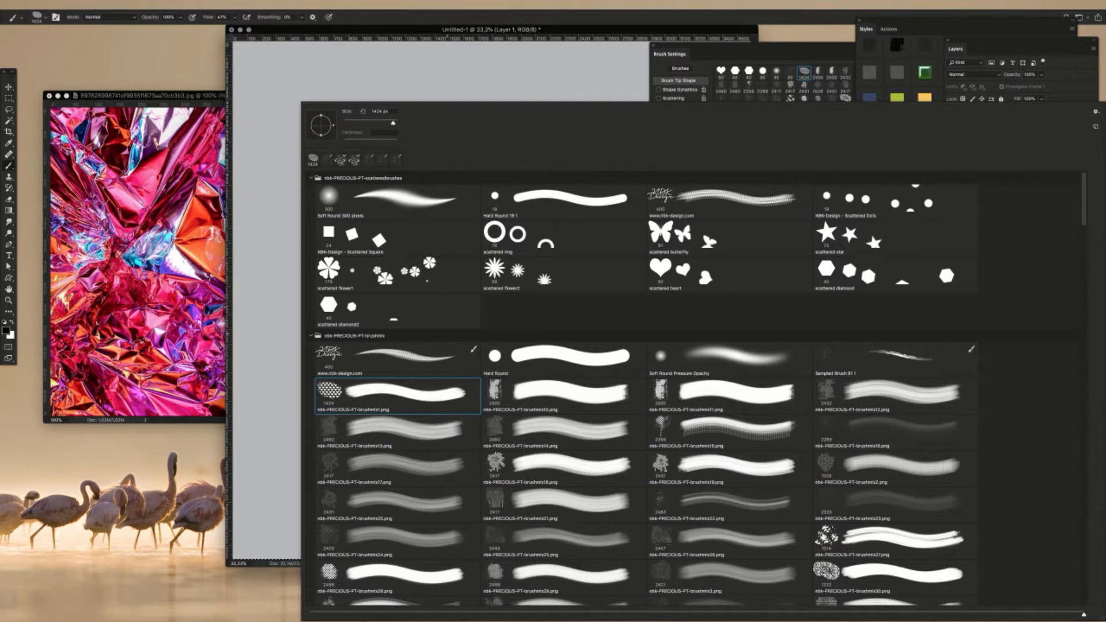
left_click(887, 573)
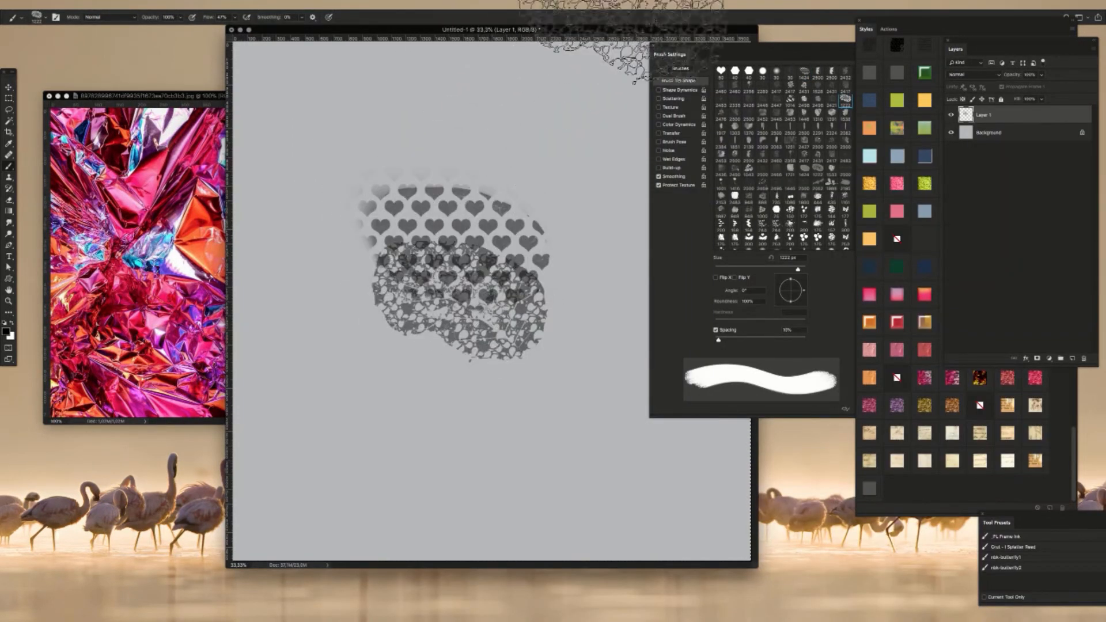
Step: Fill the Background layer with white and stamp more of the mesh texture around the hearts
left_click(997, 133)
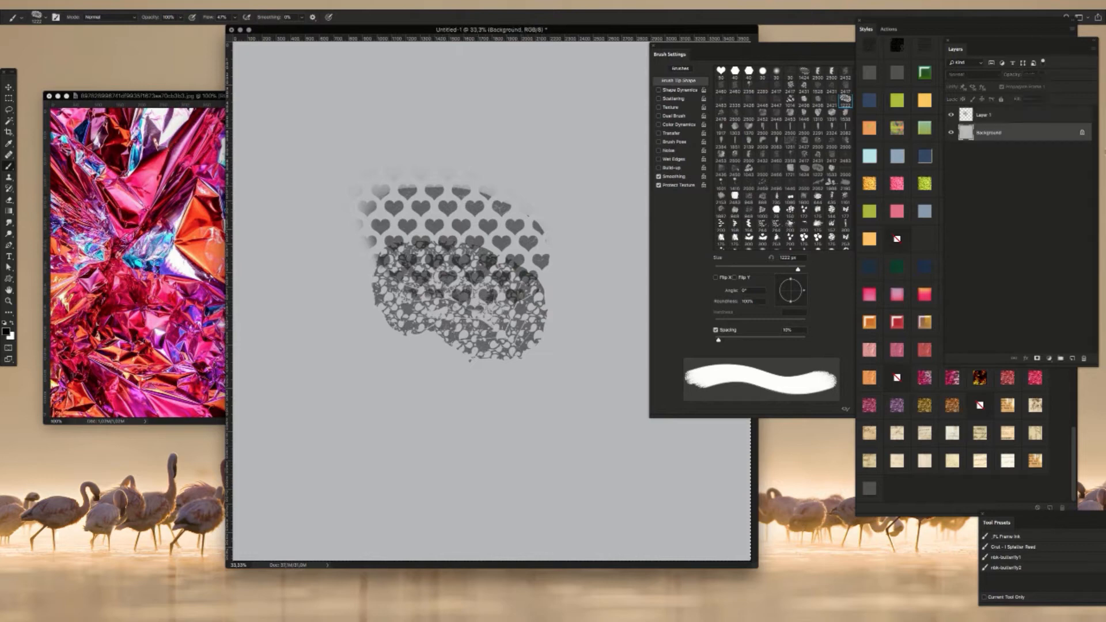
key("super+BackSpace")
mouse_move(484, 252)
left_mouse_down()
mouse_move(544, 121)
mouse_move(432, 209)
mouse_move(420, 296)
mouse_move(567, 253)
left_mouse_up()
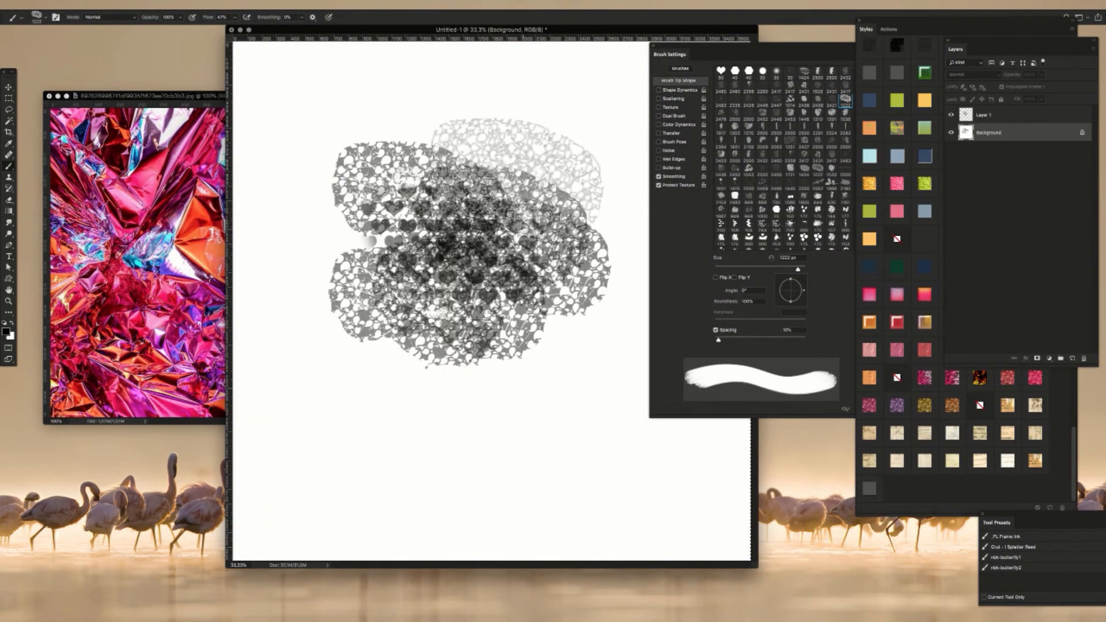
Step: Build up the texture on the Background layer with a 2417 px checkered brush and a 2417 px circle-lattice brush on its left side
right_click(570, 438)
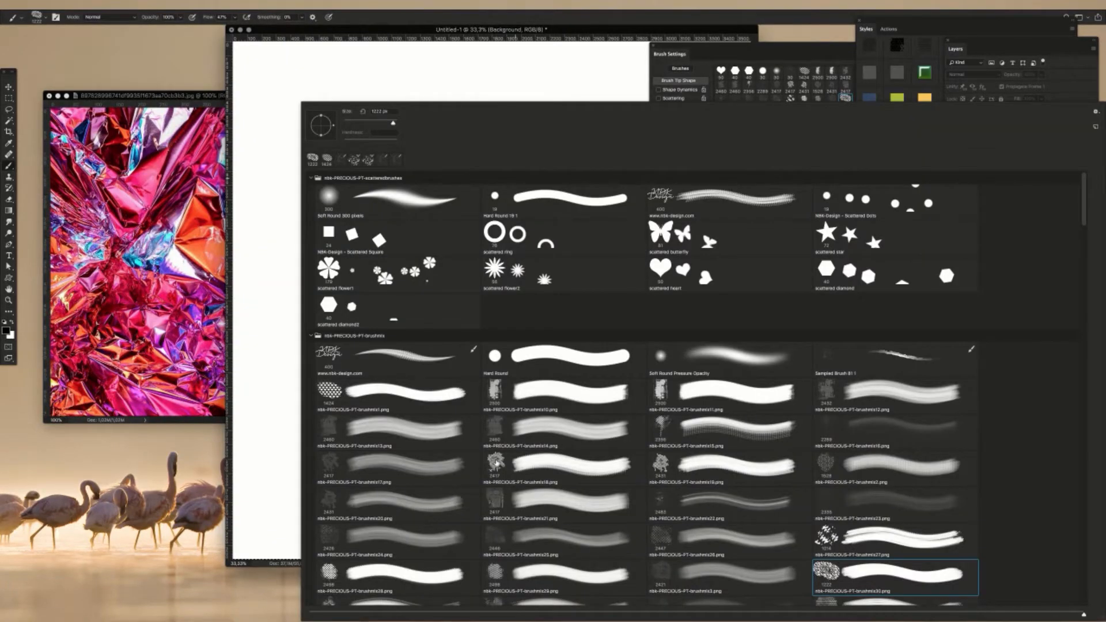
double_click(495, 463)
left_click(484, 252)
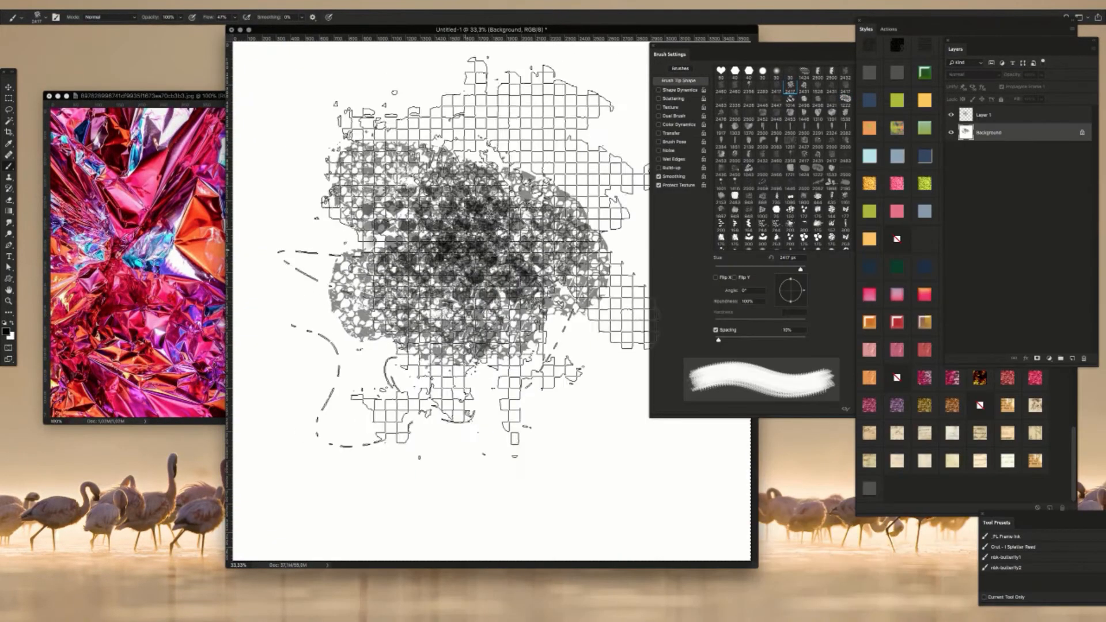
left_click_drag(554, 32, 492, 45)
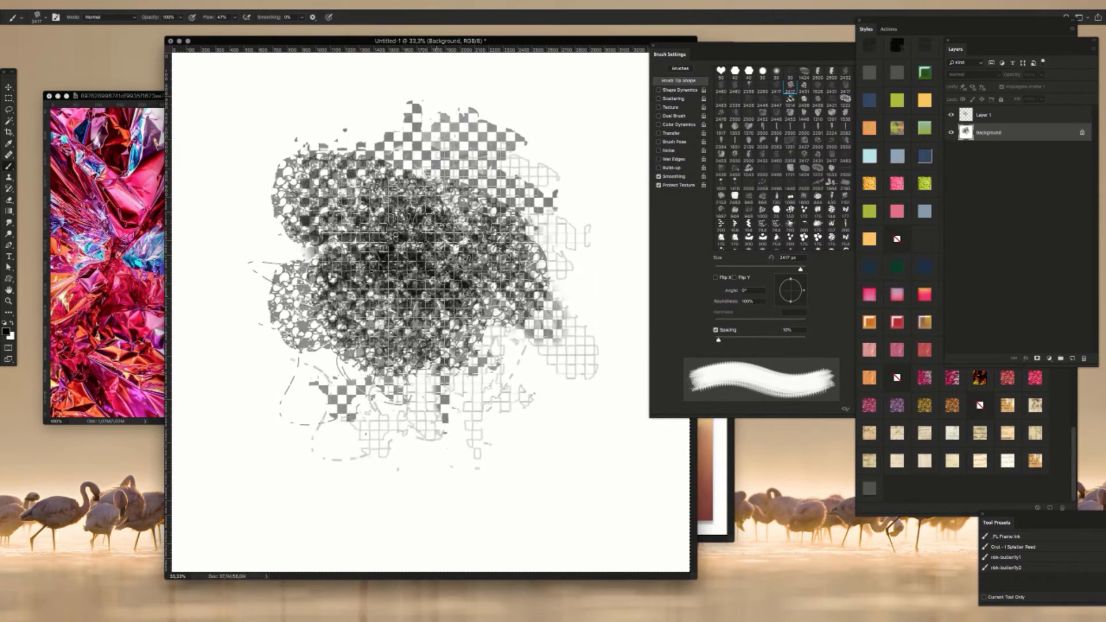
left_click(454, 300)
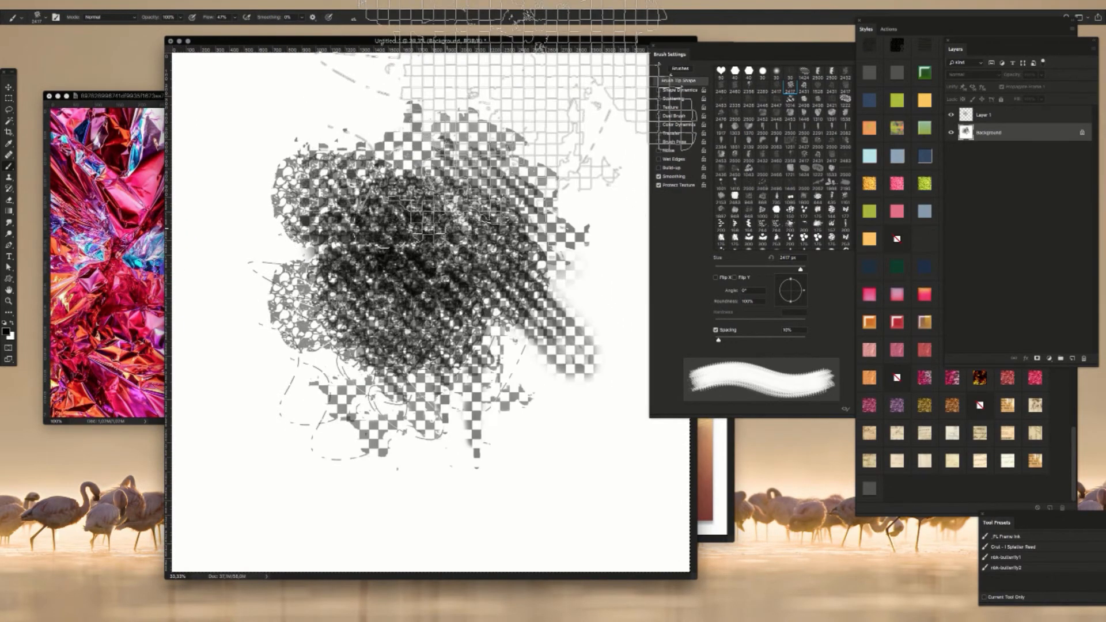
right_click(543, 383)
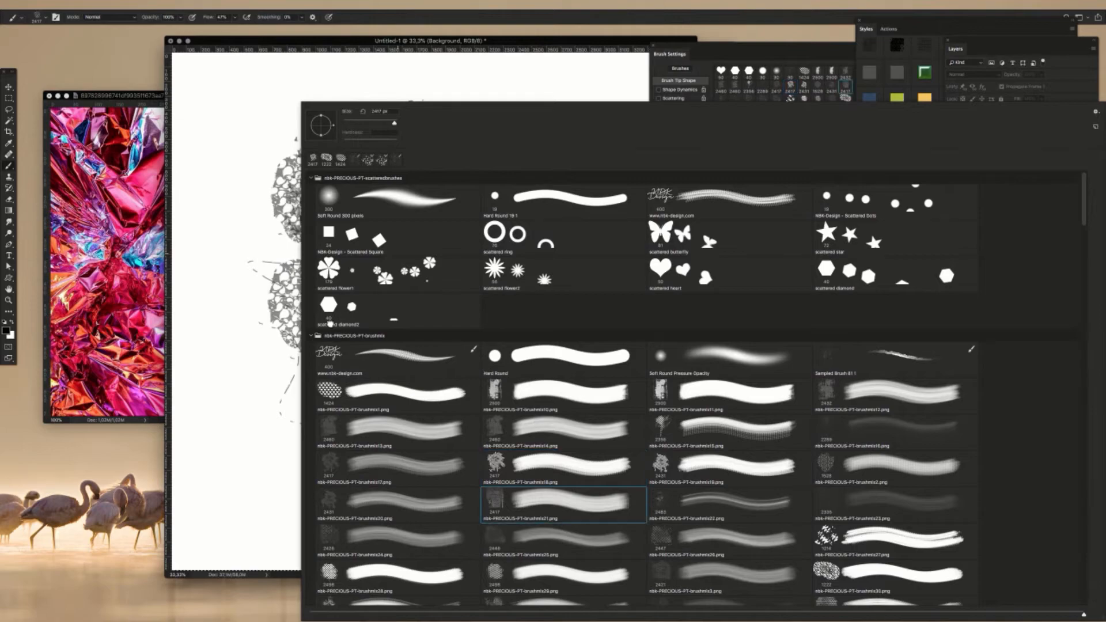
left_click(552, 500)
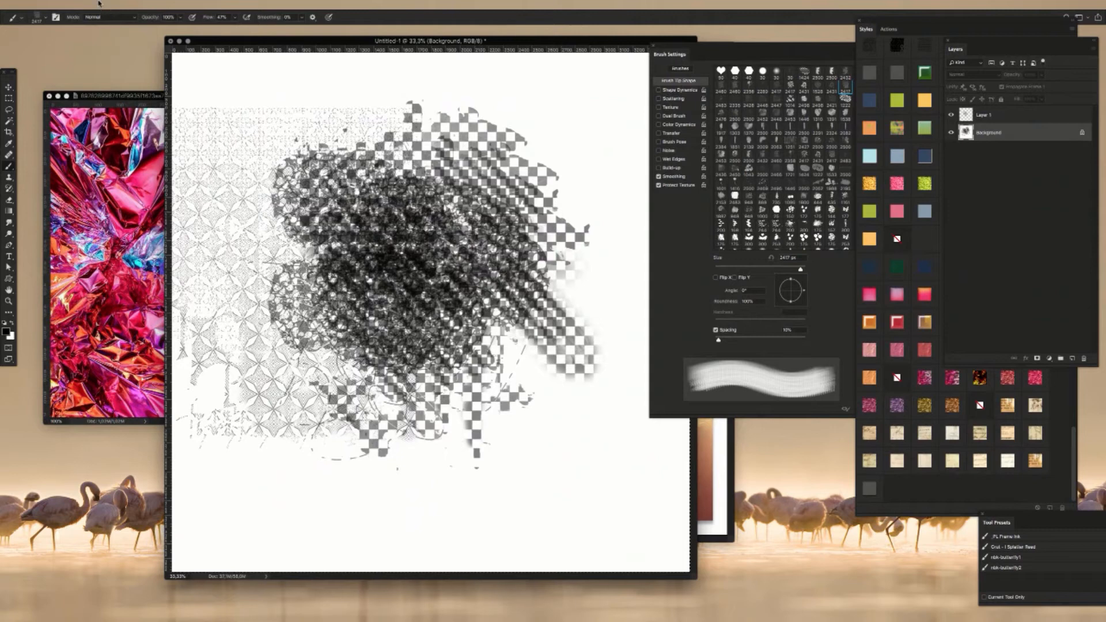
Step: Define the layered texture as a new brush preset named "my own brushno2"
left_click(97, 5)
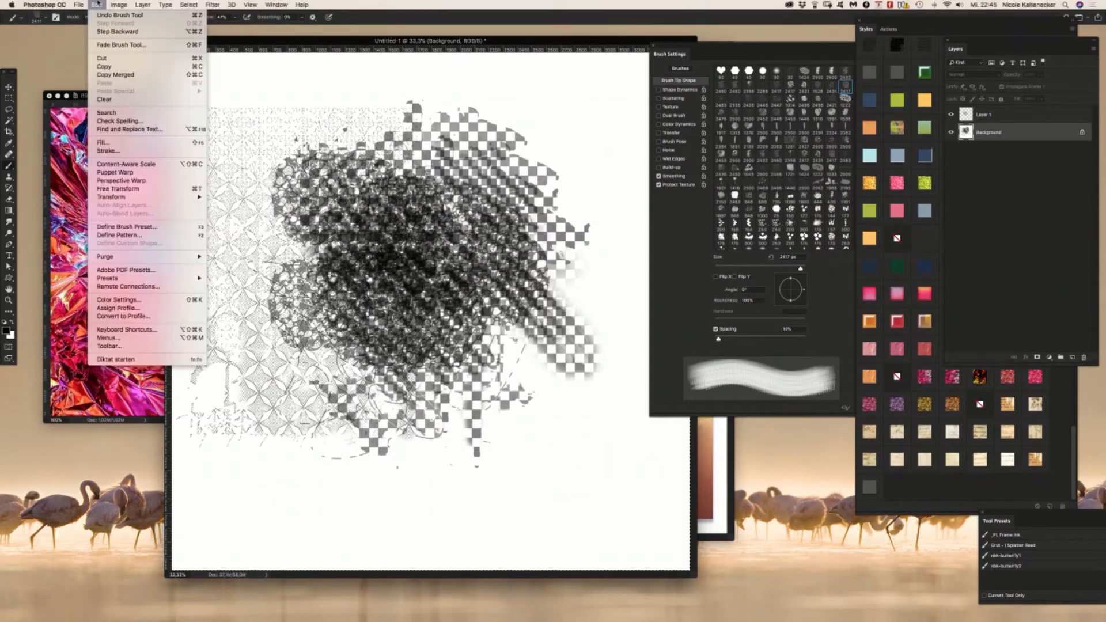
left_click(152, 227)
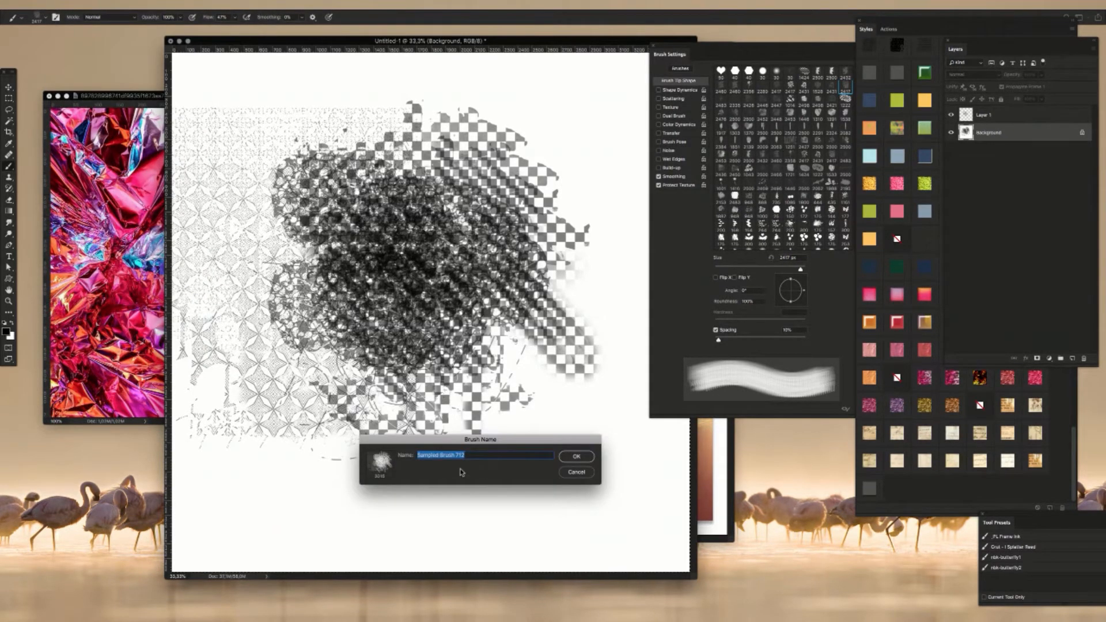
type("my own bru")
type("sh01")
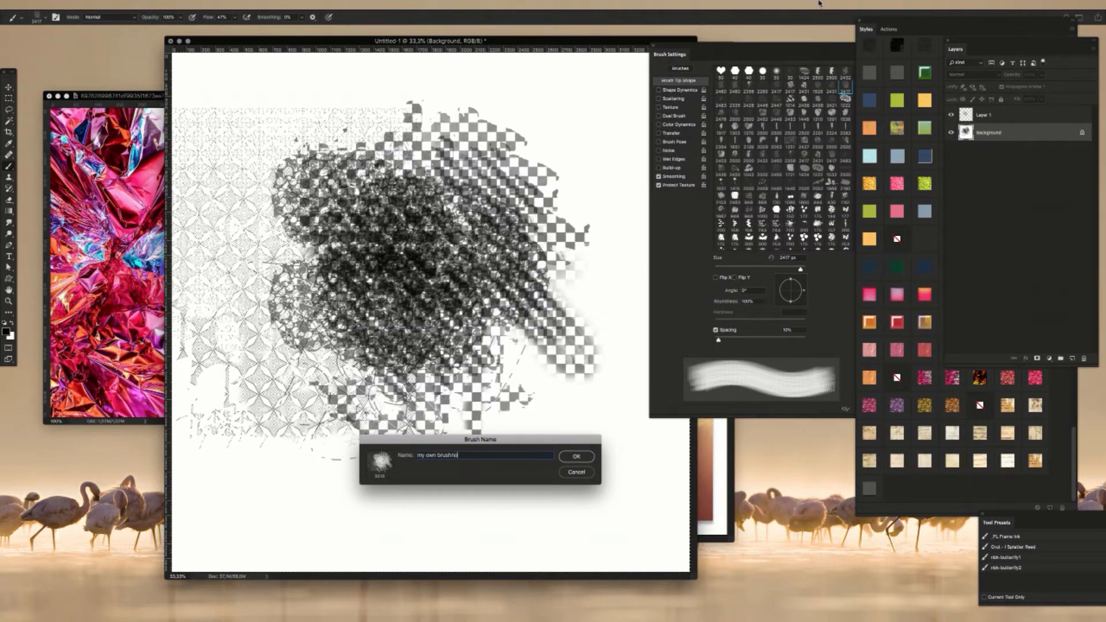
key("Return")
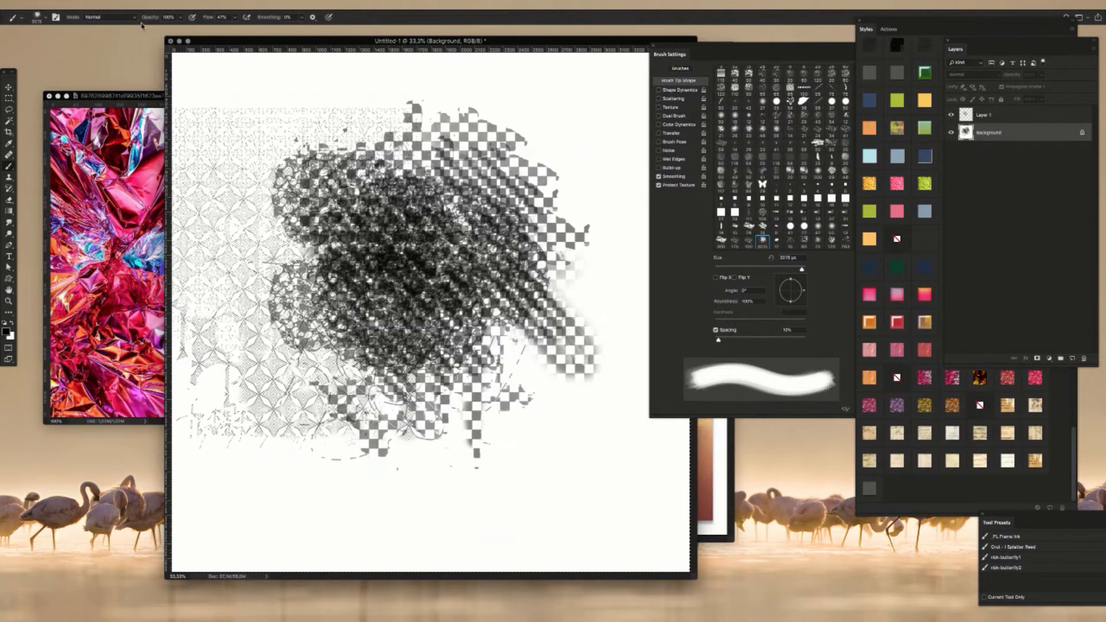
Step: Save the my own brushno2 preset from the Preset Manager to the desktop as a brush set named "my own brush no2"
left_click(97, 5)
mouse_move(151, 278)
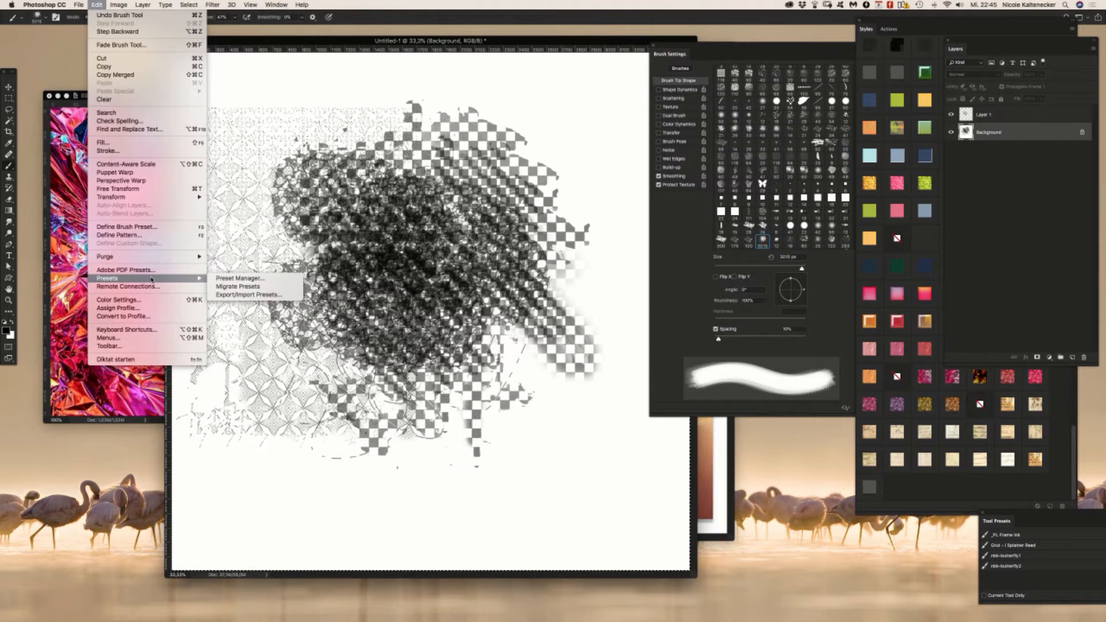
left_click(262, 279)
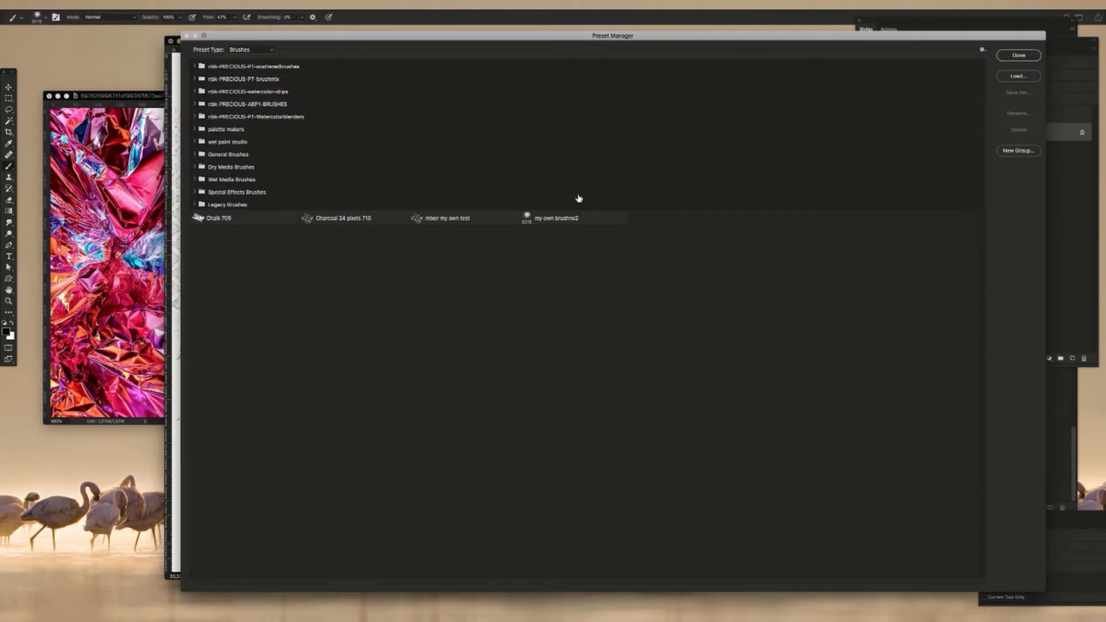
left_click(552, 222)
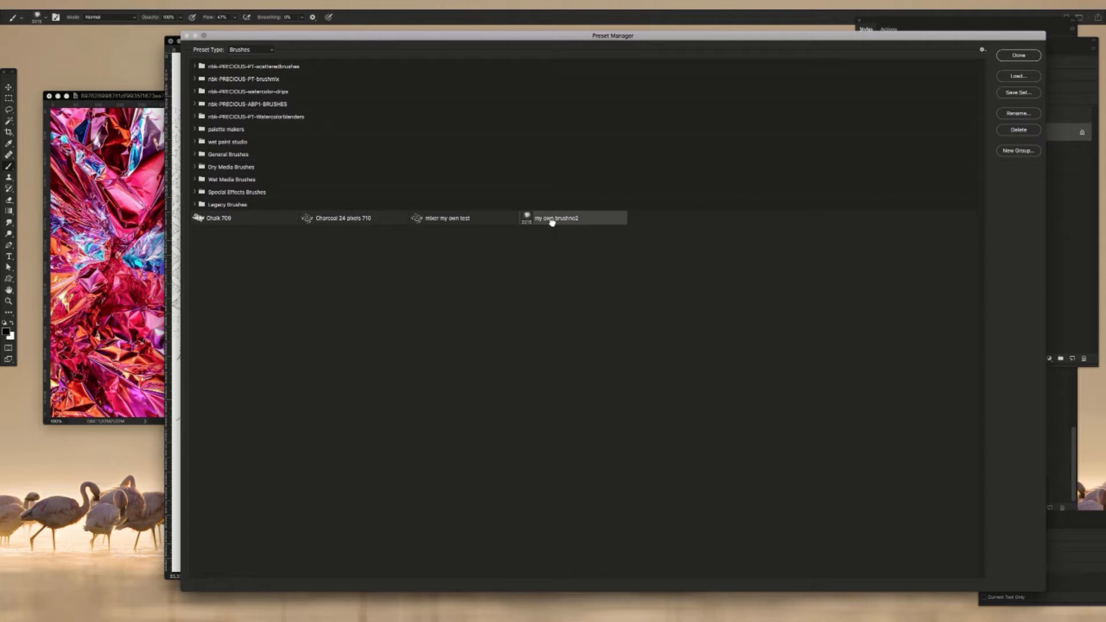
left_click(1018, 93)
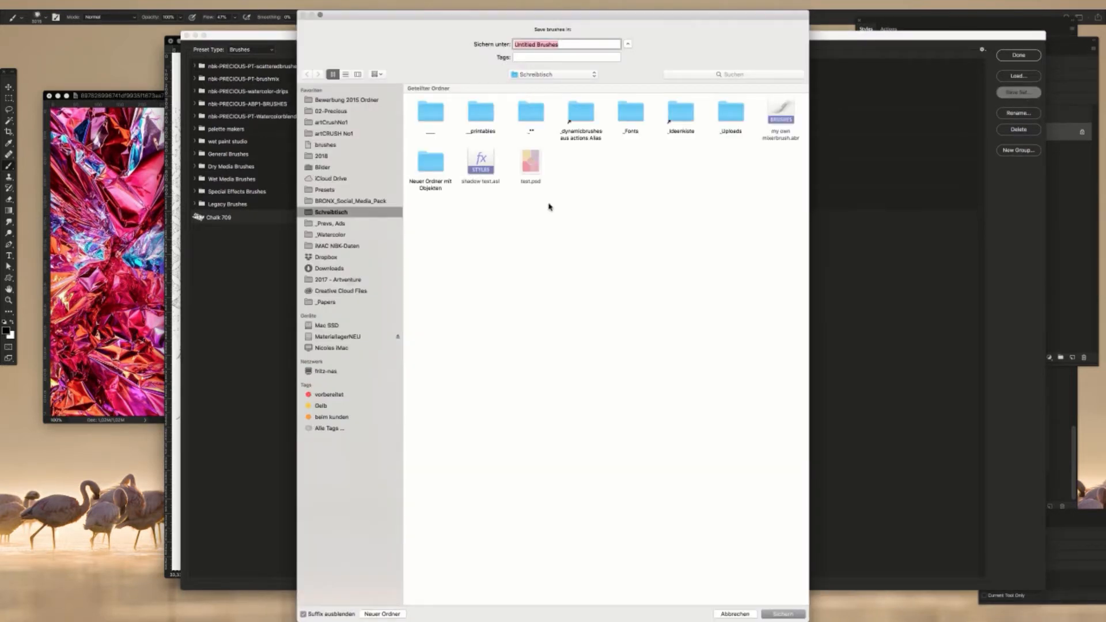
type("my own brush no2")
key("Return")
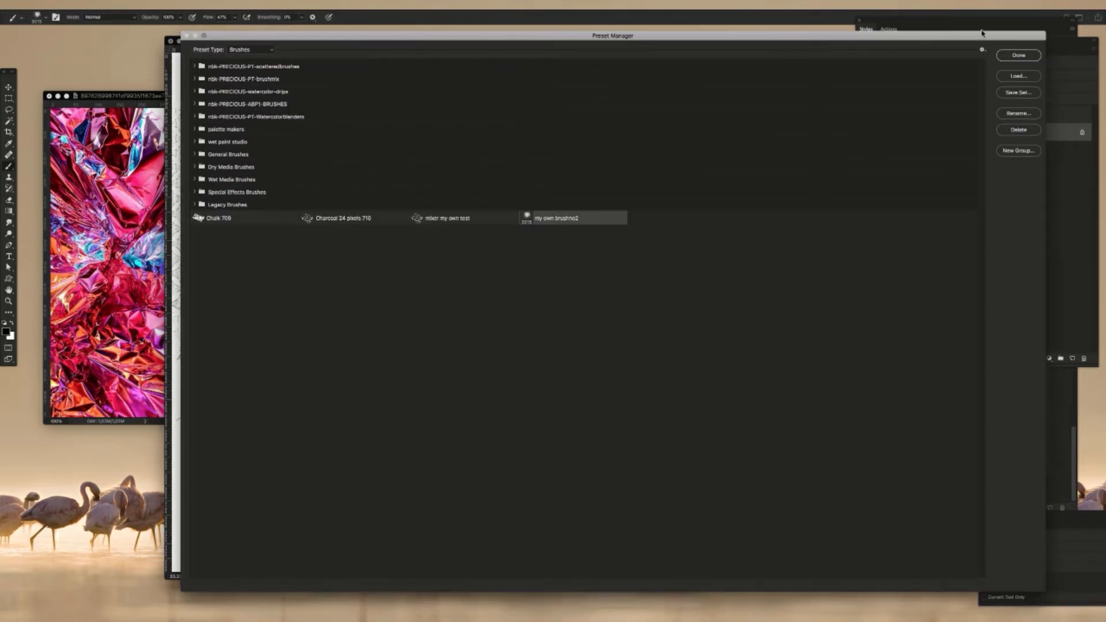
left_click(1020, 56)
Step: Hide Photoshop and check the saved my own brush no2.abr file on the desktop
key("super+h")
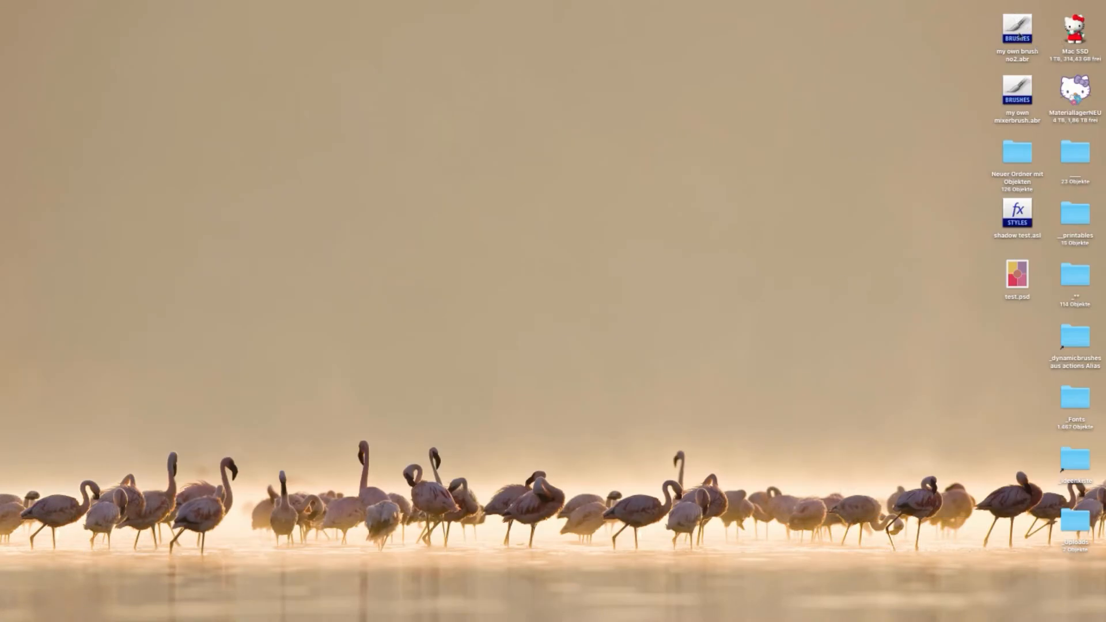
left_click(1021, 26)
left_click_drag(1020, 29, 1023, 28)
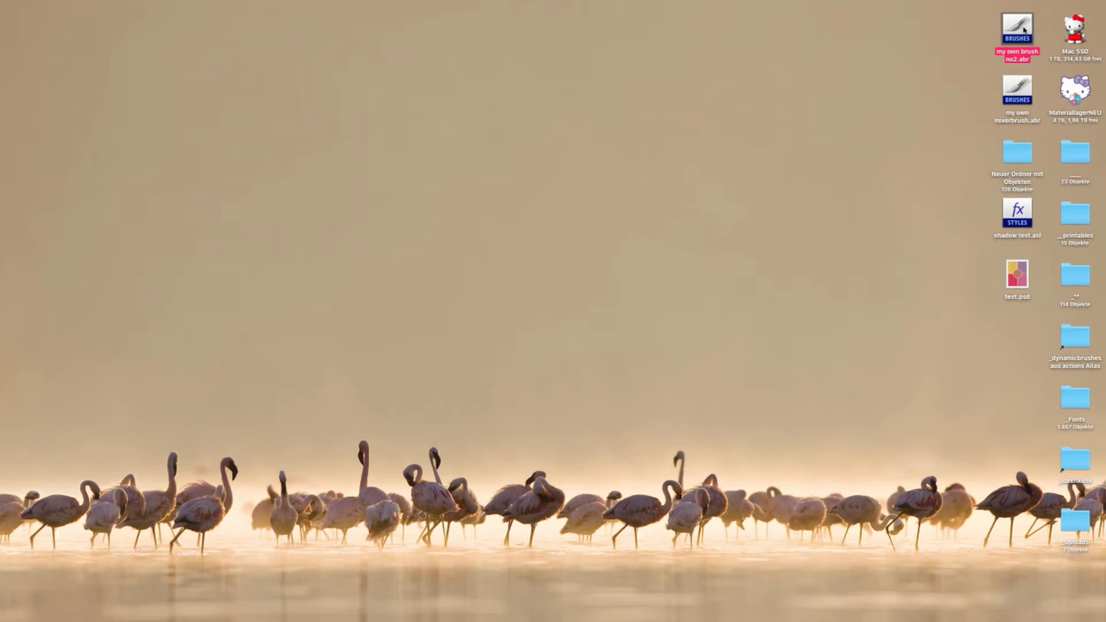
Step: Load the my own brush no2.abr file from the desktop into Photoshop, and clear the old brush marks from Layer 1
double_click(1021, 27)
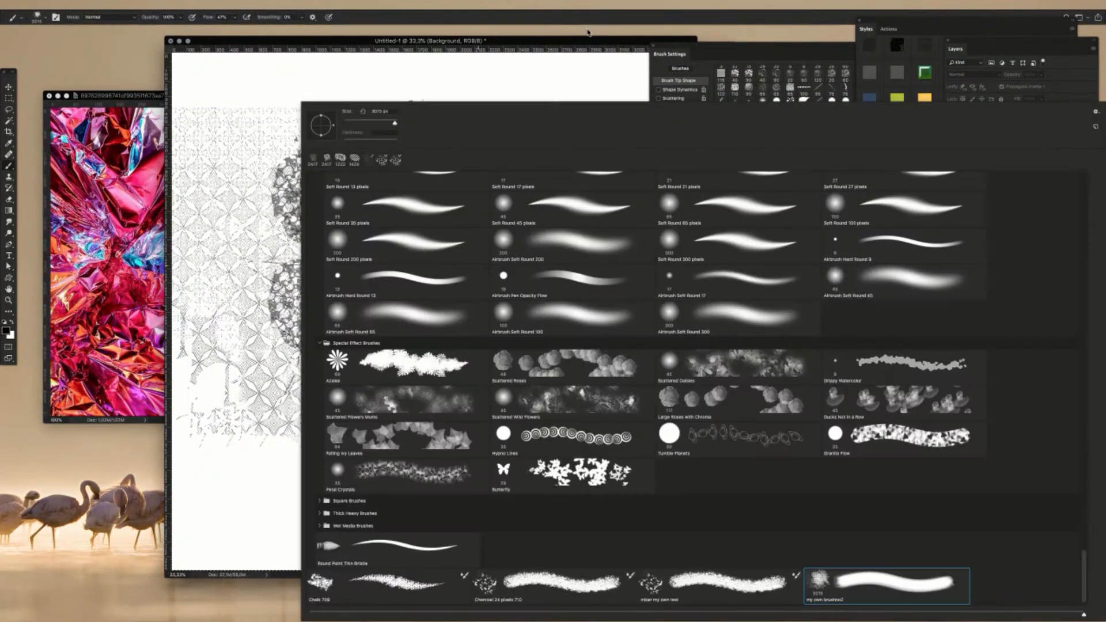
left_click(353, 291)
left_click(259, 306)
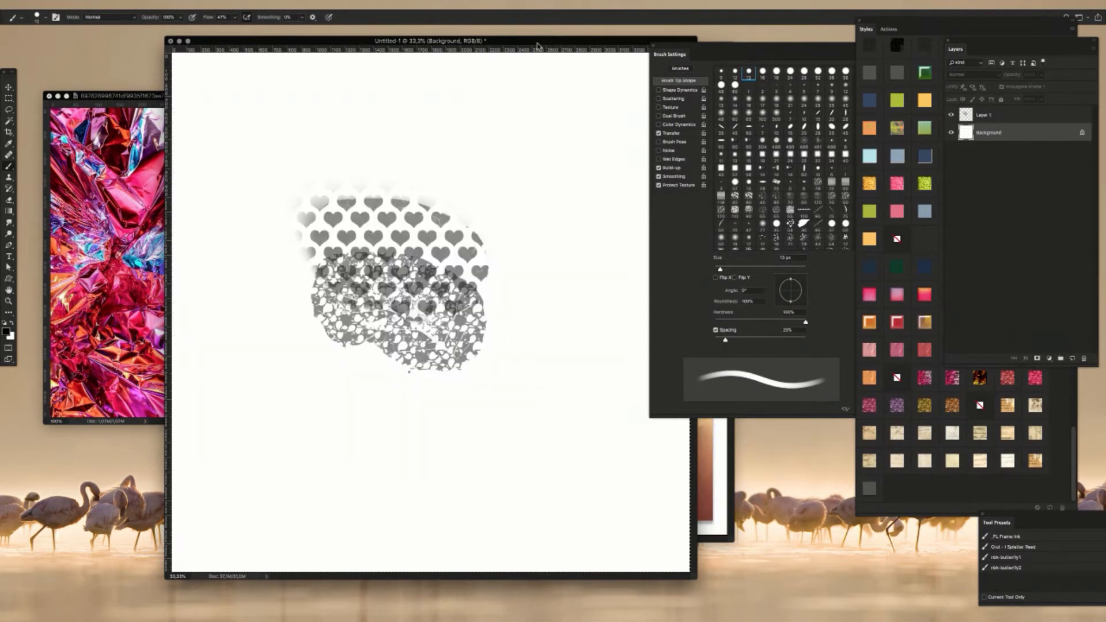
left_click(1020, 115)
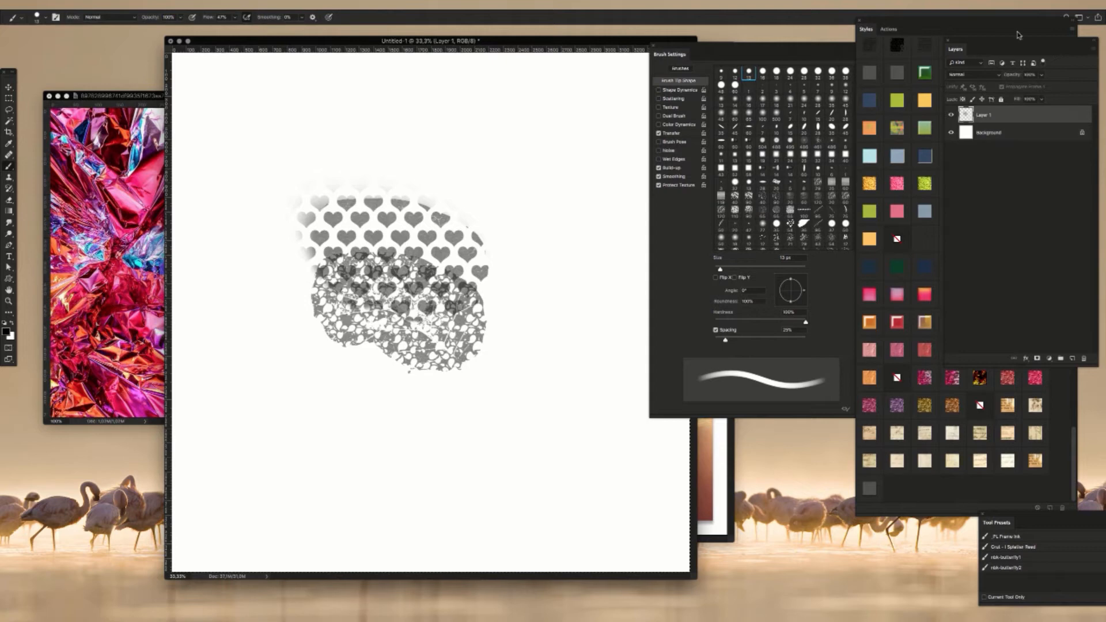
key("Delete")
Step: Choose the my own brushno2 preset from the newly loaded my own brush no2 set at the end of the brush list
right_click(413, 258)
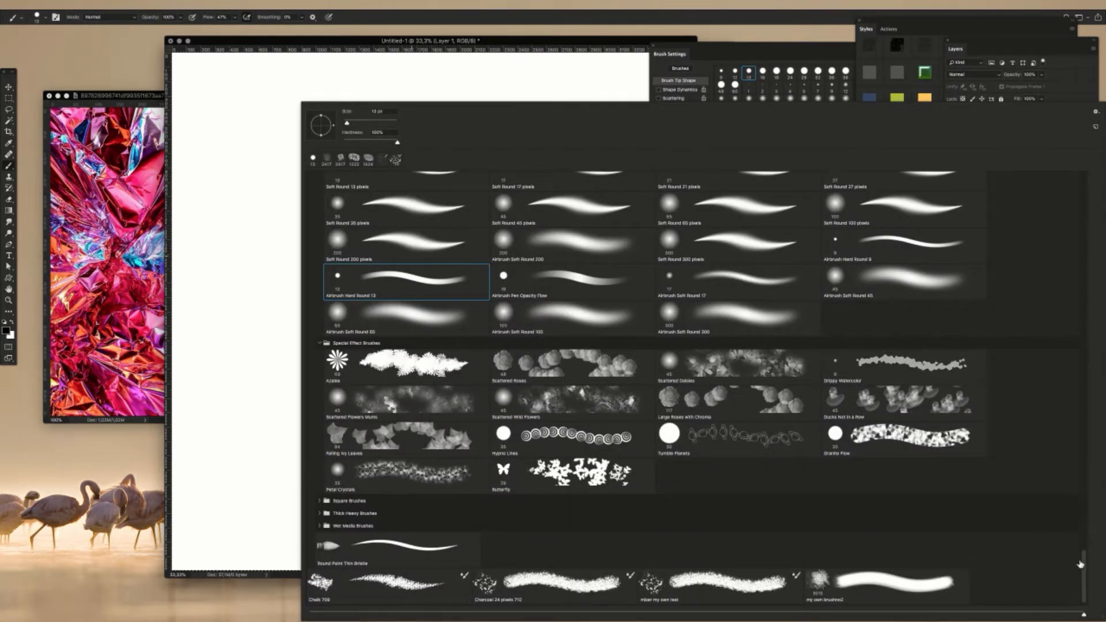
scroll(1069, 586, "down", 1)
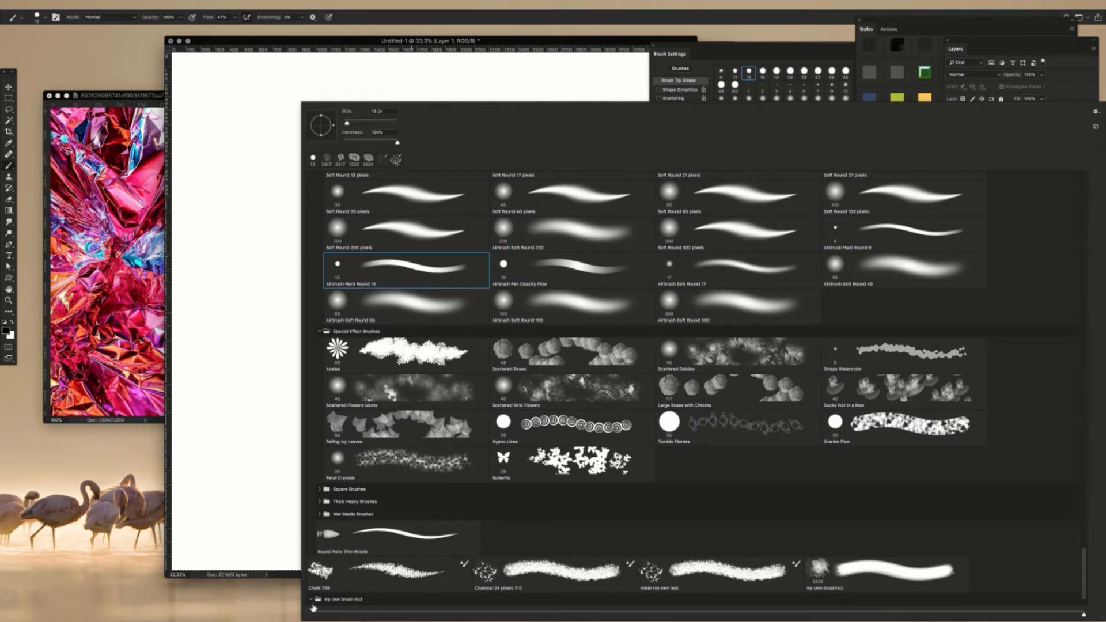
scroll(1085, 559, "down", 1)
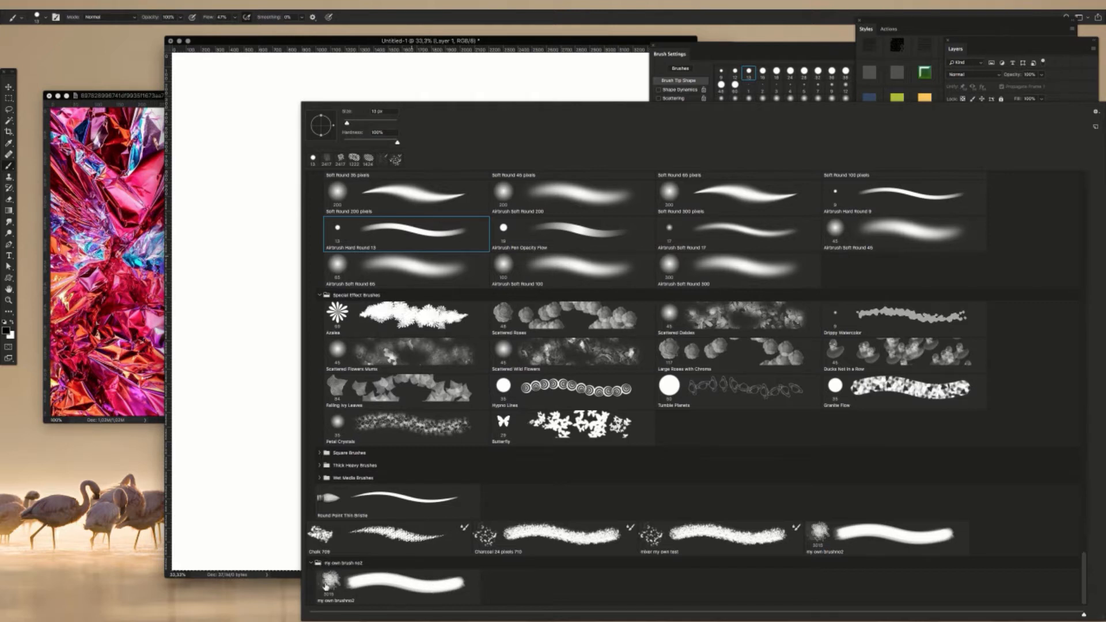
left_click(330, 587)
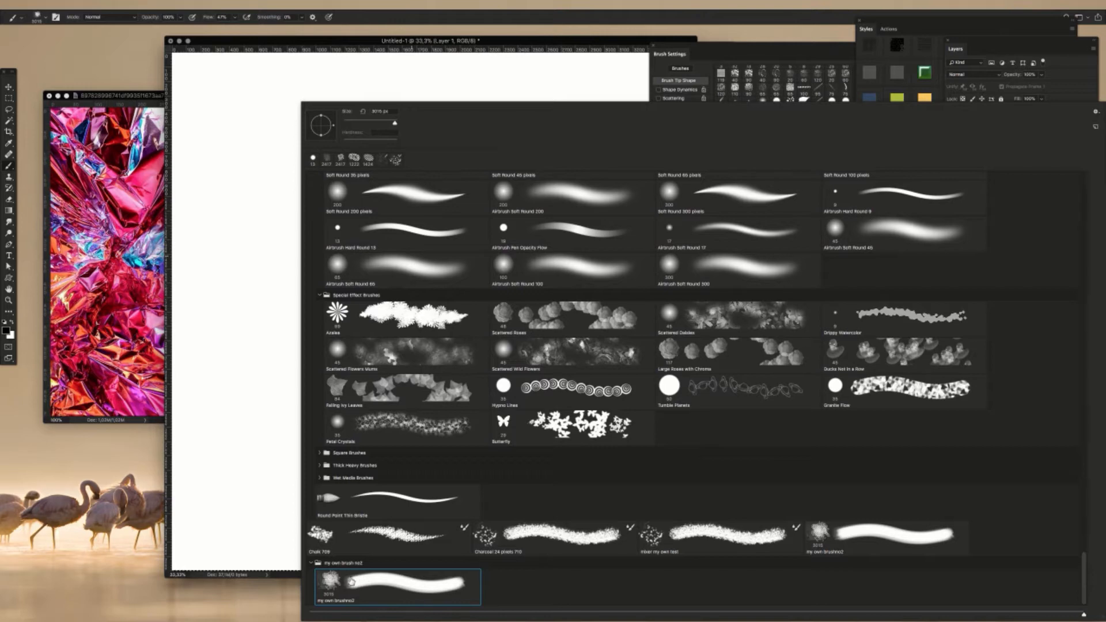
double_click(360, 588)
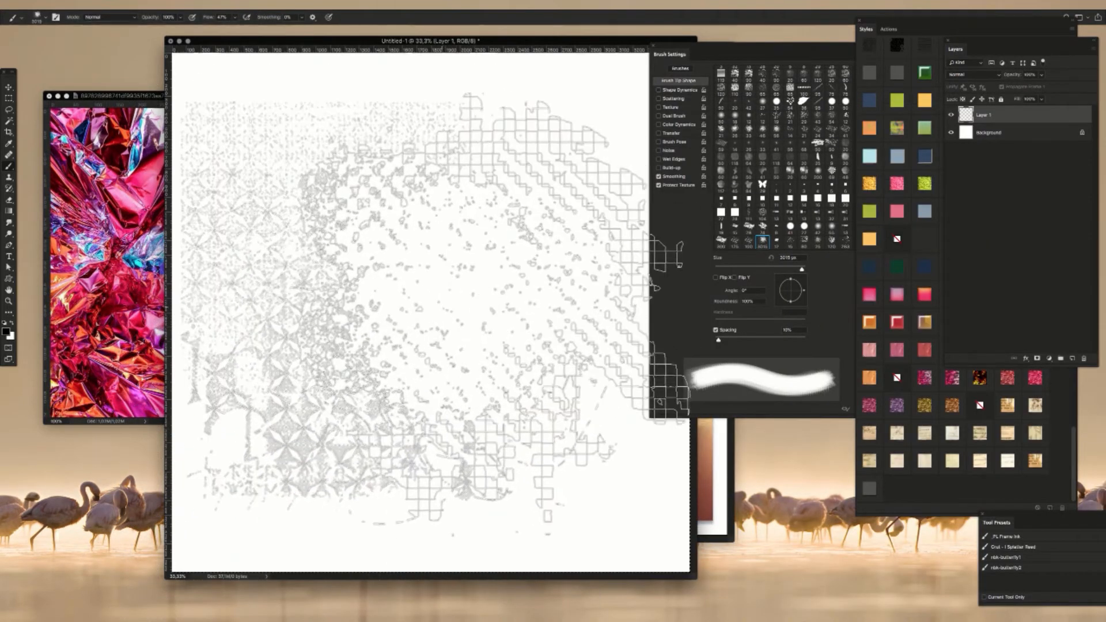
Step: Undo a test stamp of the loaded brush on Layer 1 and raise the brush flow to 100%
left_click_drag(438, 314, 460, 303)
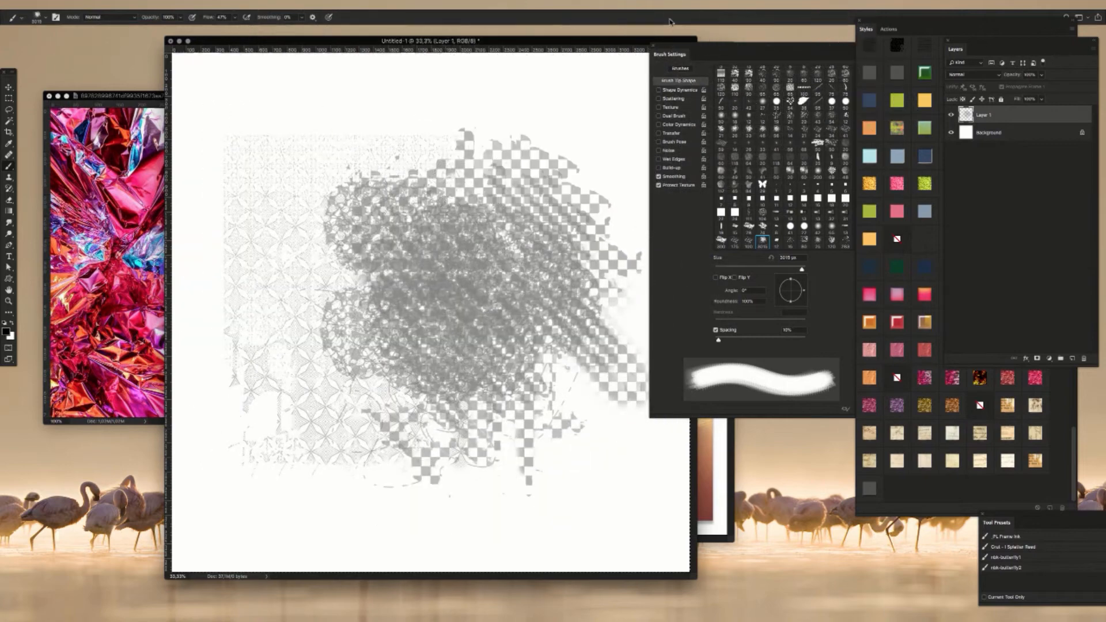
key("super+z")
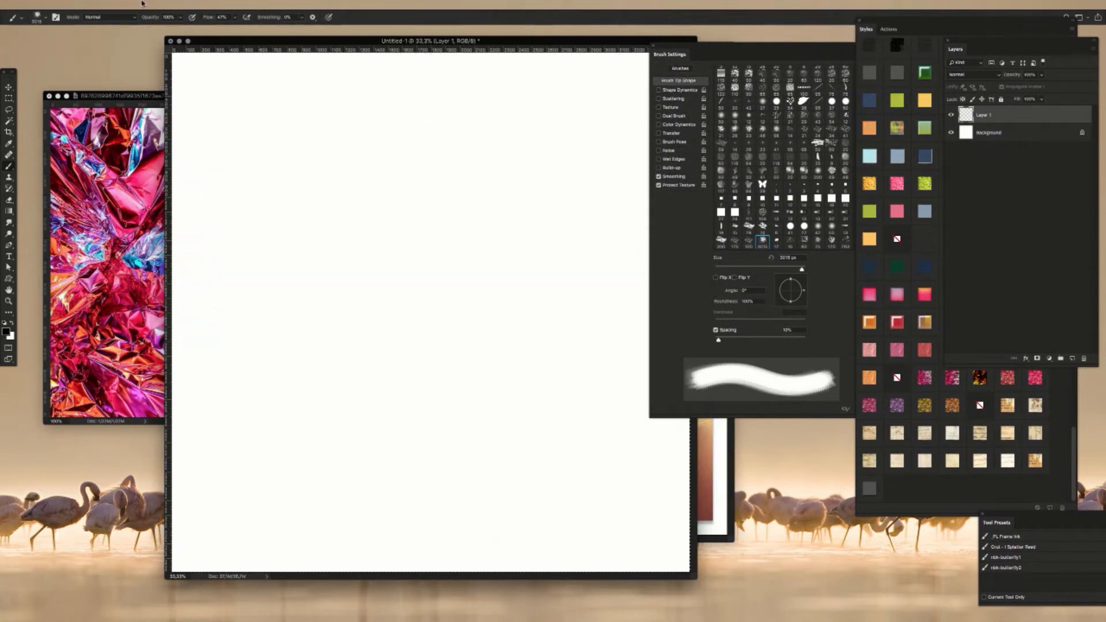
left_click(235, 17)
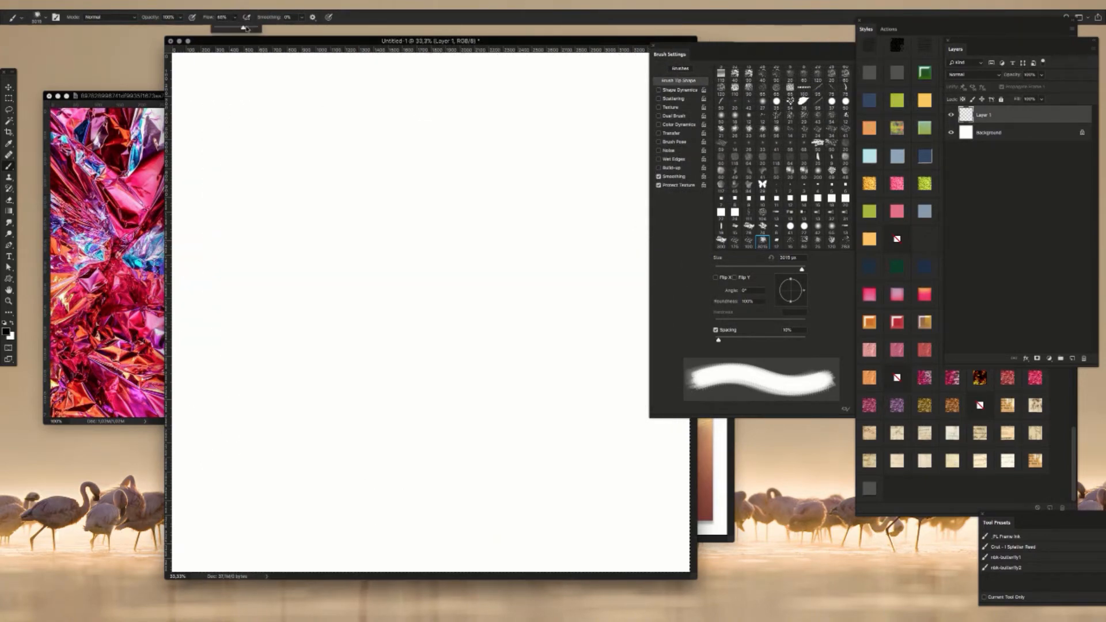
left_click_drag(235, 28, 270, 34)
Step: Test the loaded brush at full flow with several stamps in the middle of Layer 1, removing each one again
left_click(417, 296)
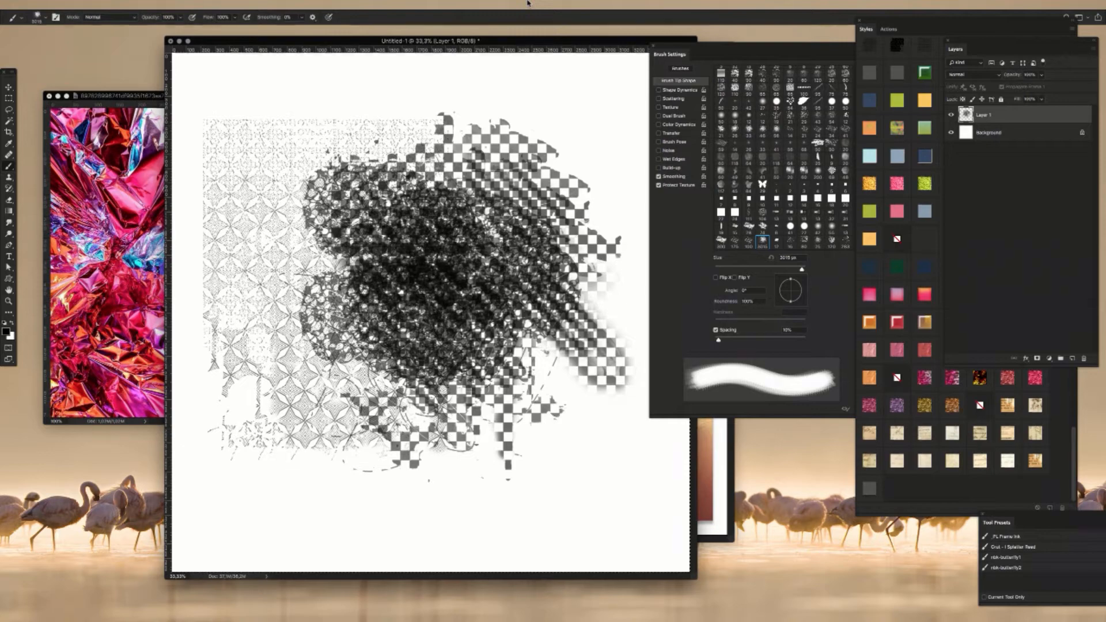
key("Delete")
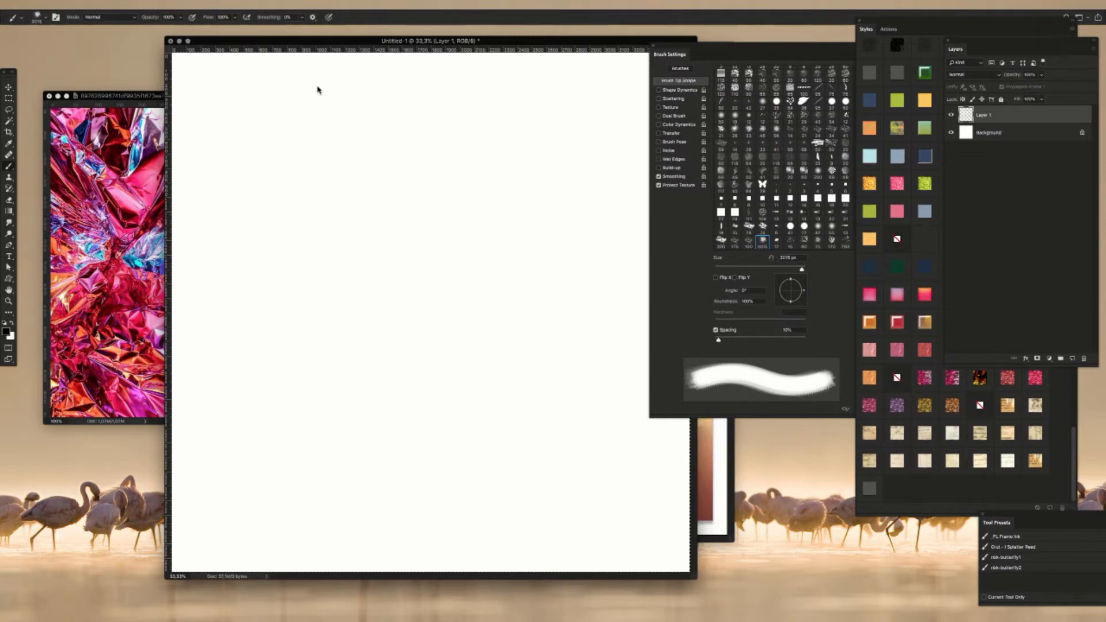
left_click(430, 293)
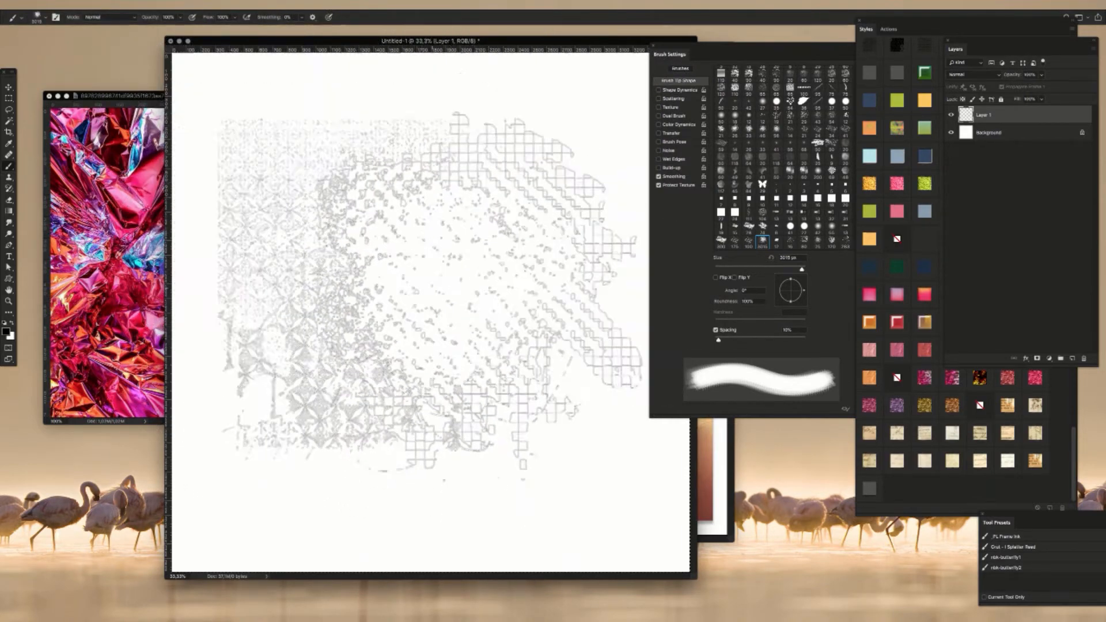
mouse_move(506, 41)
left_mouse_down()
mouse_move(465, 34)
mouse_move(479, 38)
left_mouse_up()
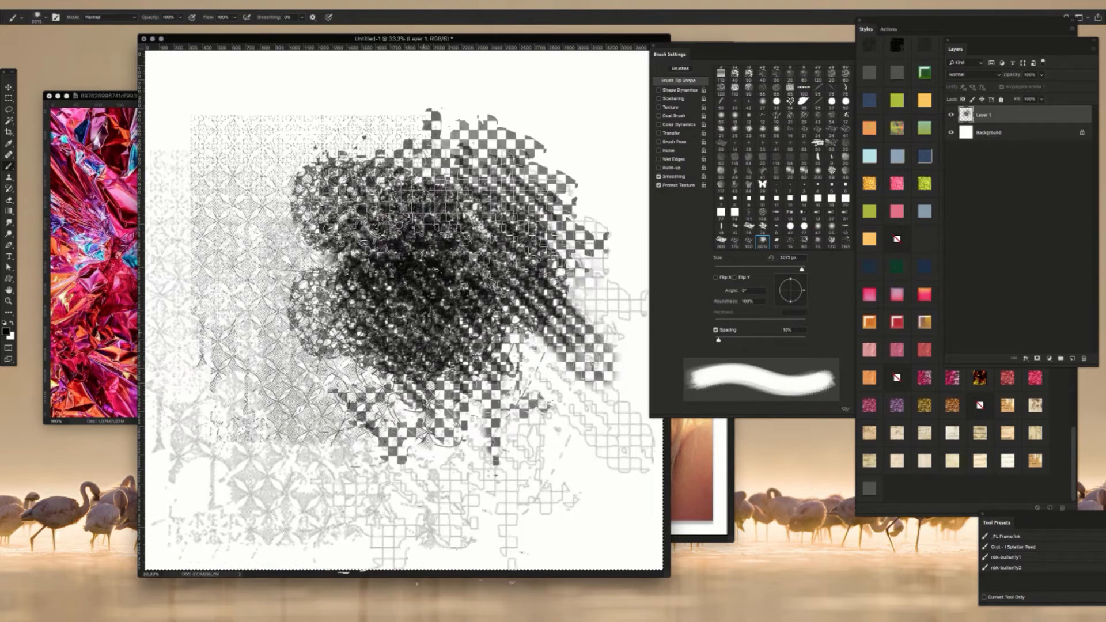
key("Delete")
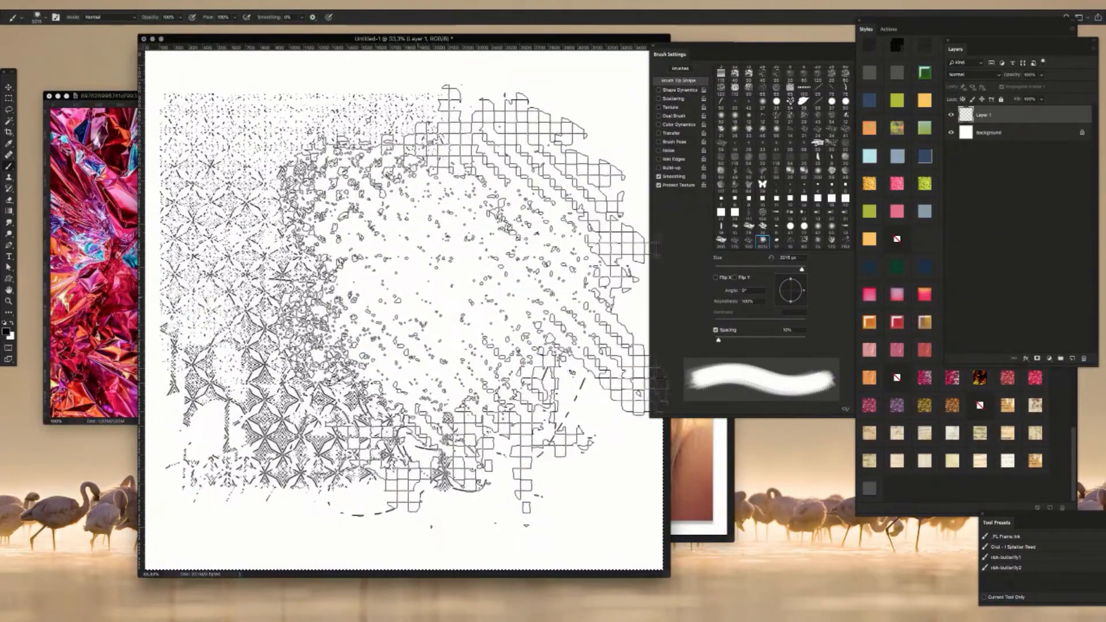
left_click(411, 296)
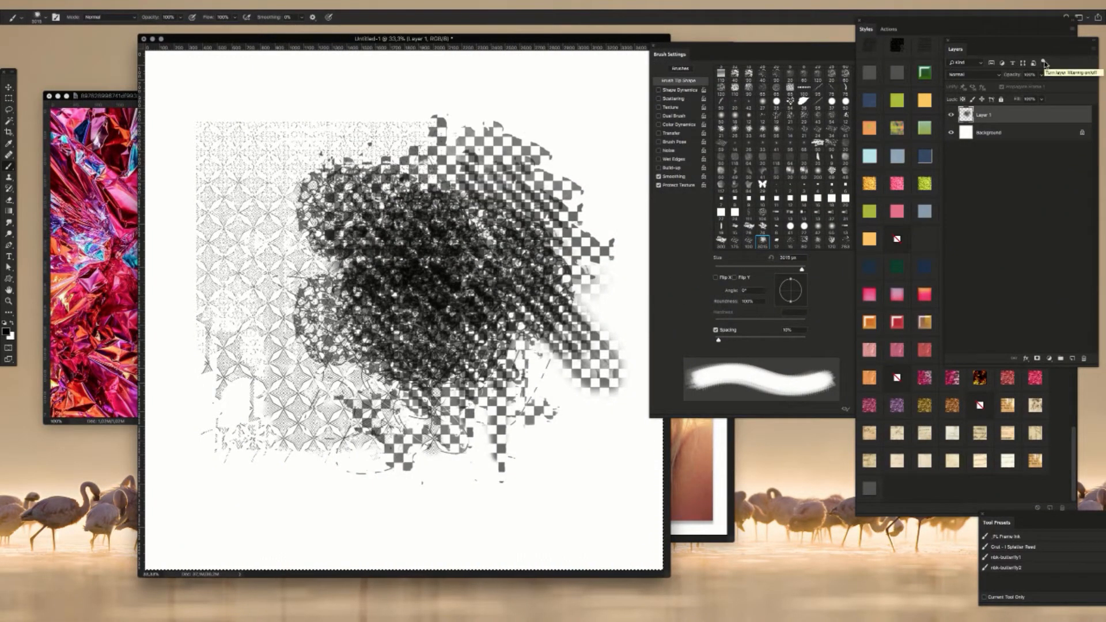
key("ctrl+z")
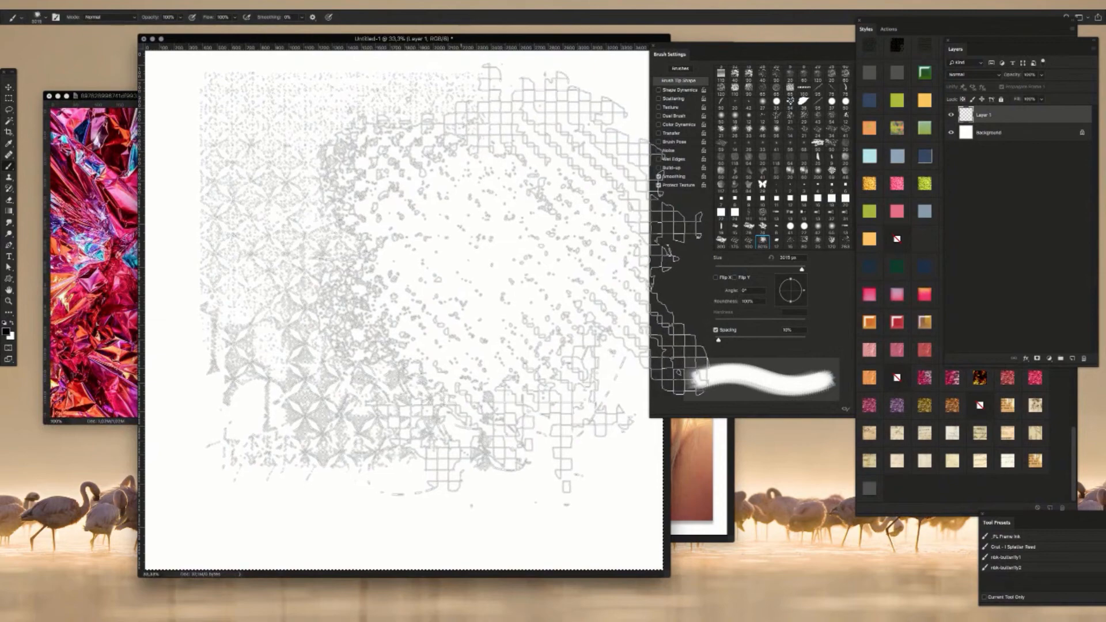
left_click(451, 278)
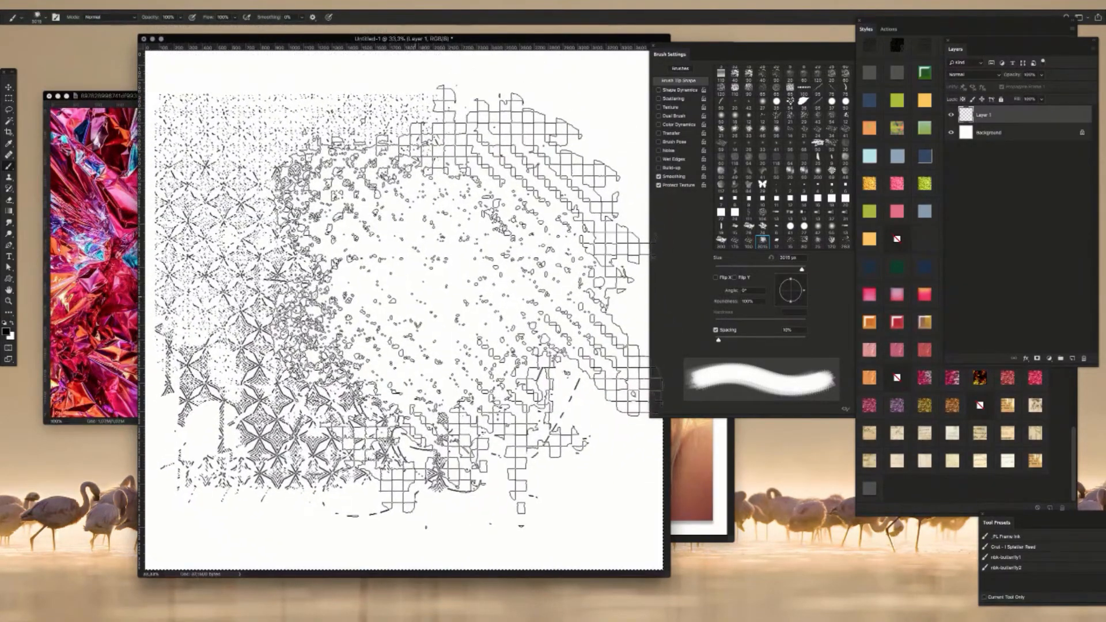
left_click_drag(410, 291, 426, 265)
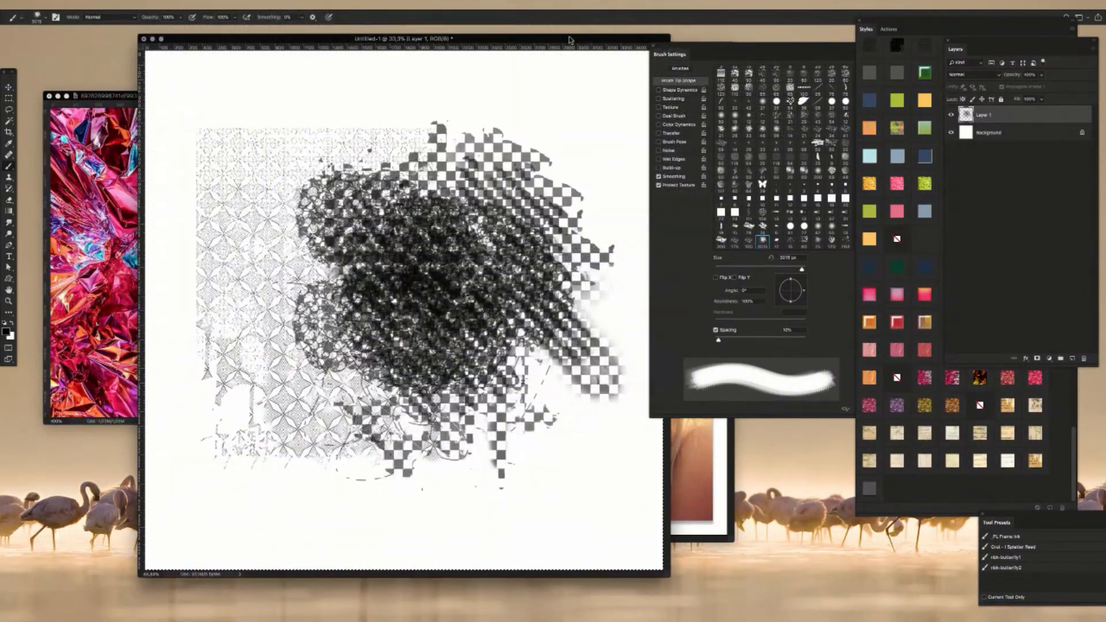
key("super+z")
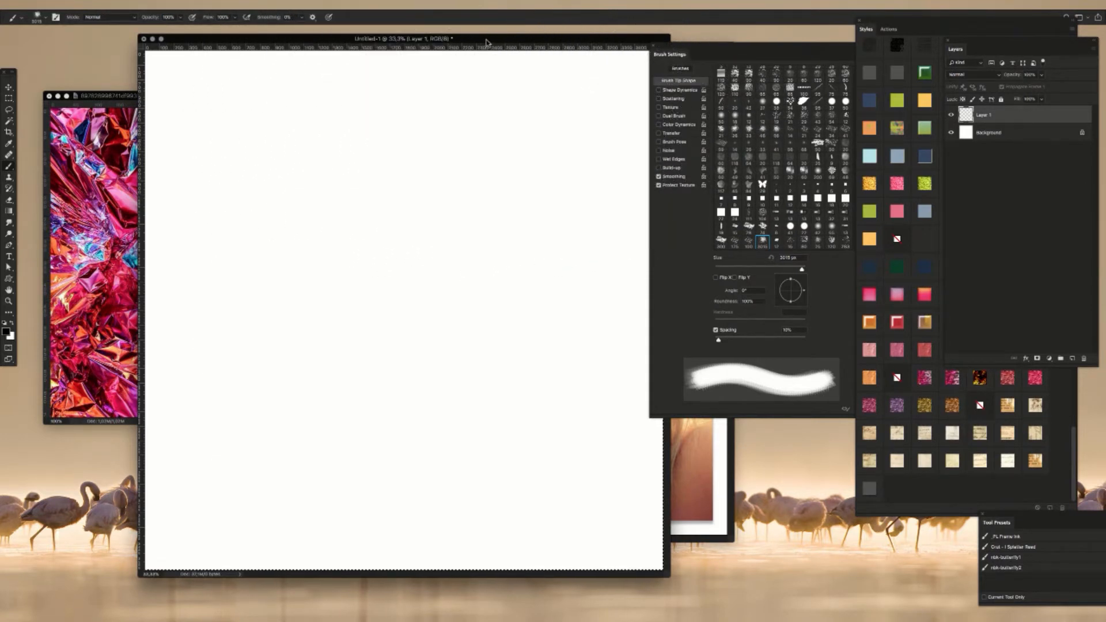
Step: Close the Untitled-1 document without saving its changes
mouse_move(485, 44)
left_mouse_down()
mouse_move(473, 46)
mouse_move(494, 53)
left_mouse_up()
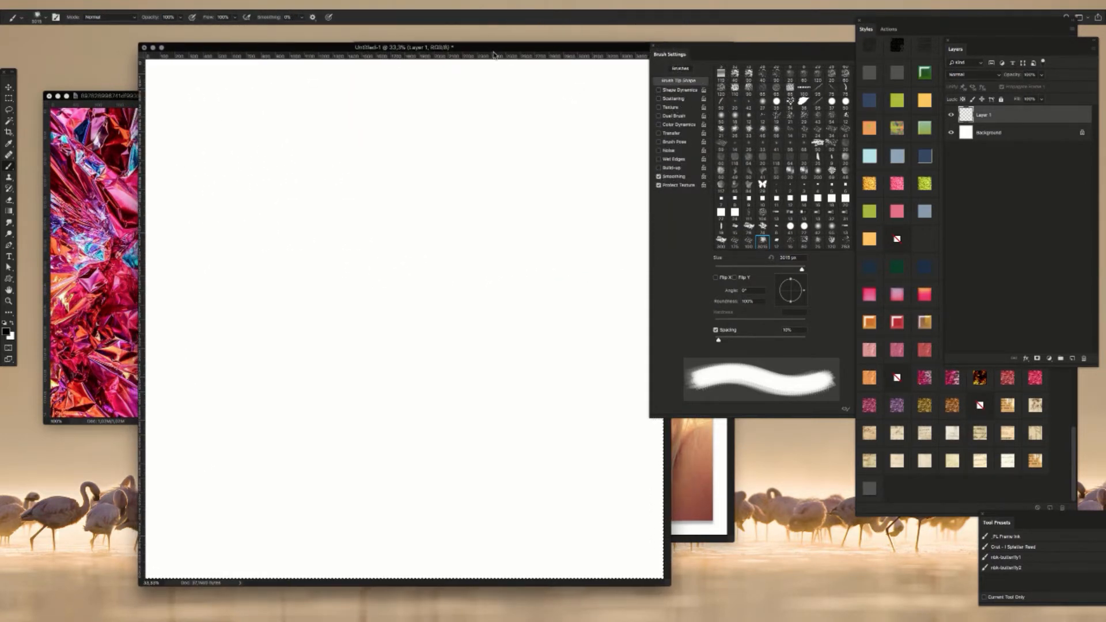
key("super+w")
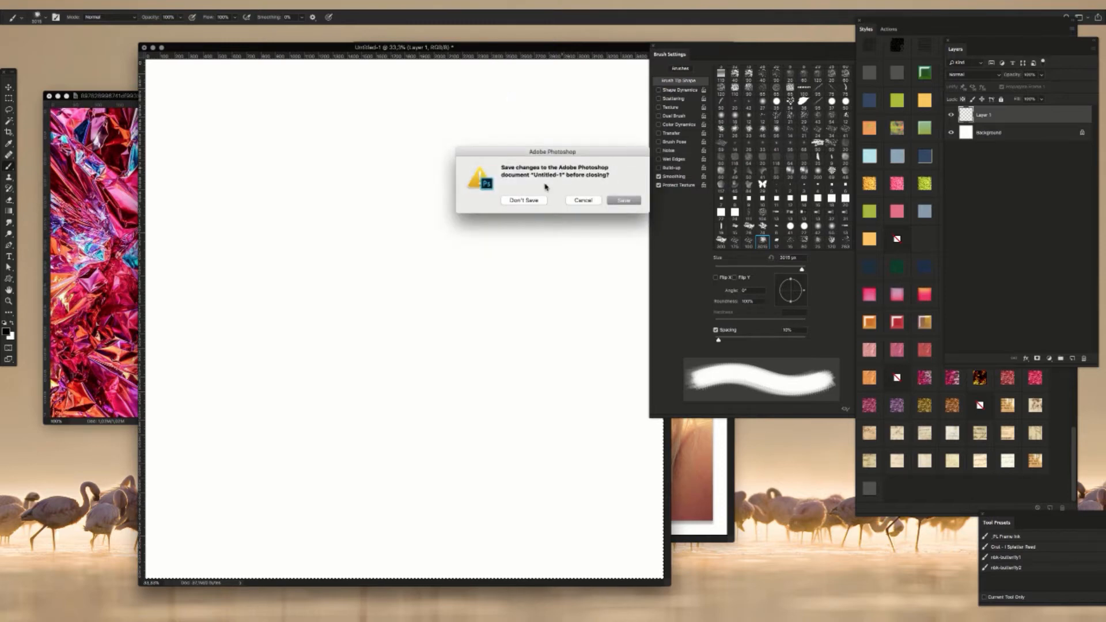
left_click(524, 201)
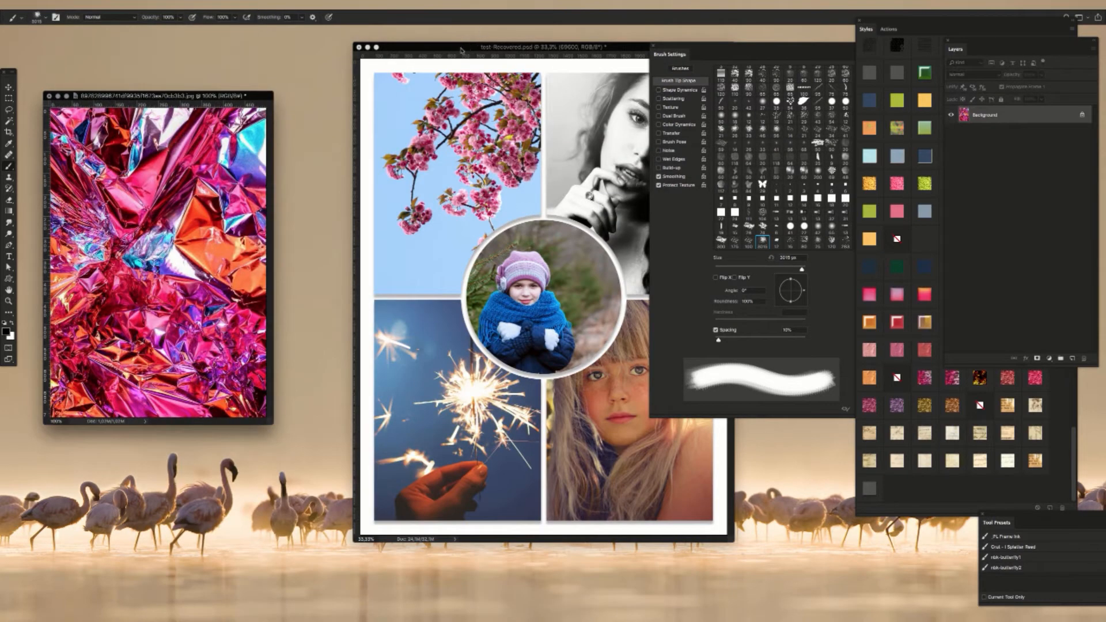
Step: Enlarge the test-Recovered.psd collage window and arrange it beside the Brush Settings panel so the whole page is in view
left_click_drag(463, 48, 376, 64)
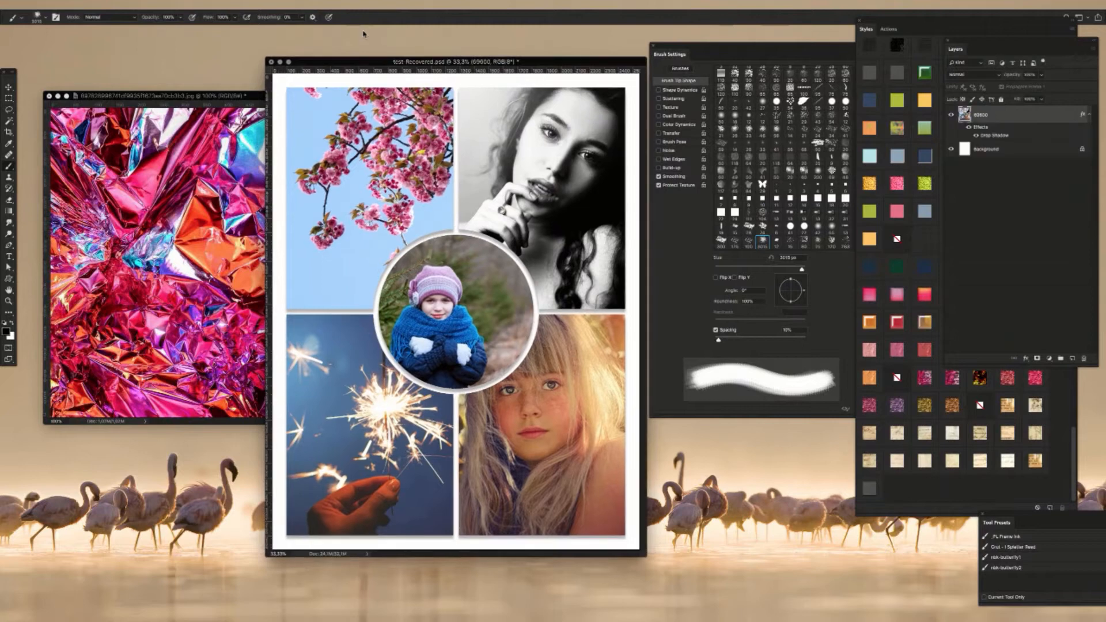
left_click_drag(680, 45, 717, 36)
left_click_drag(566, 65, 603, 62)
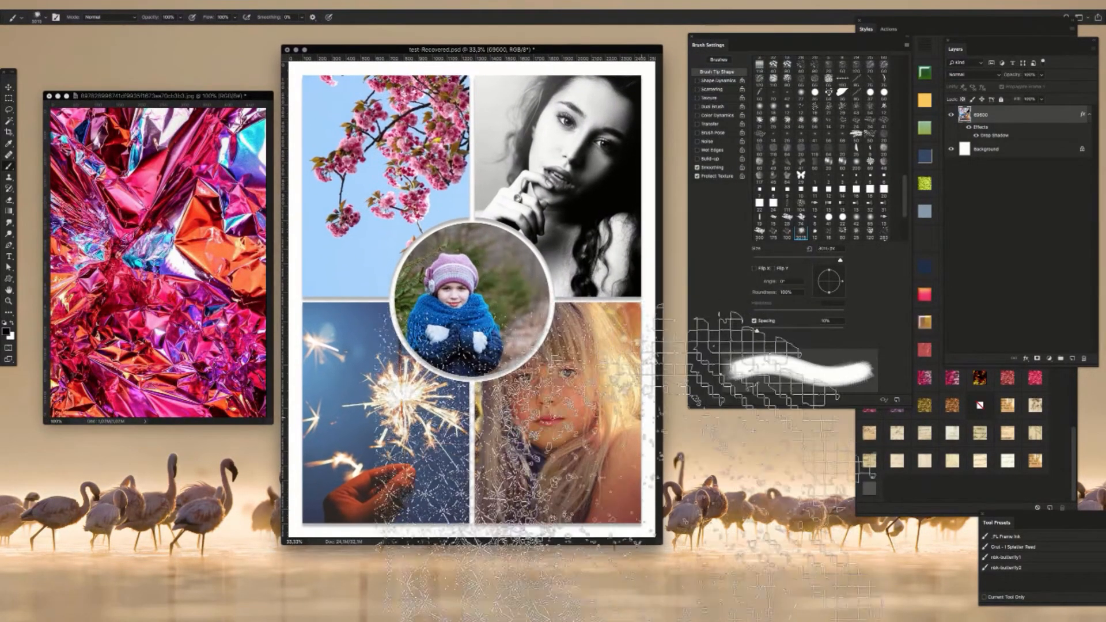
left_click_drag(661, 544, 686, 587)
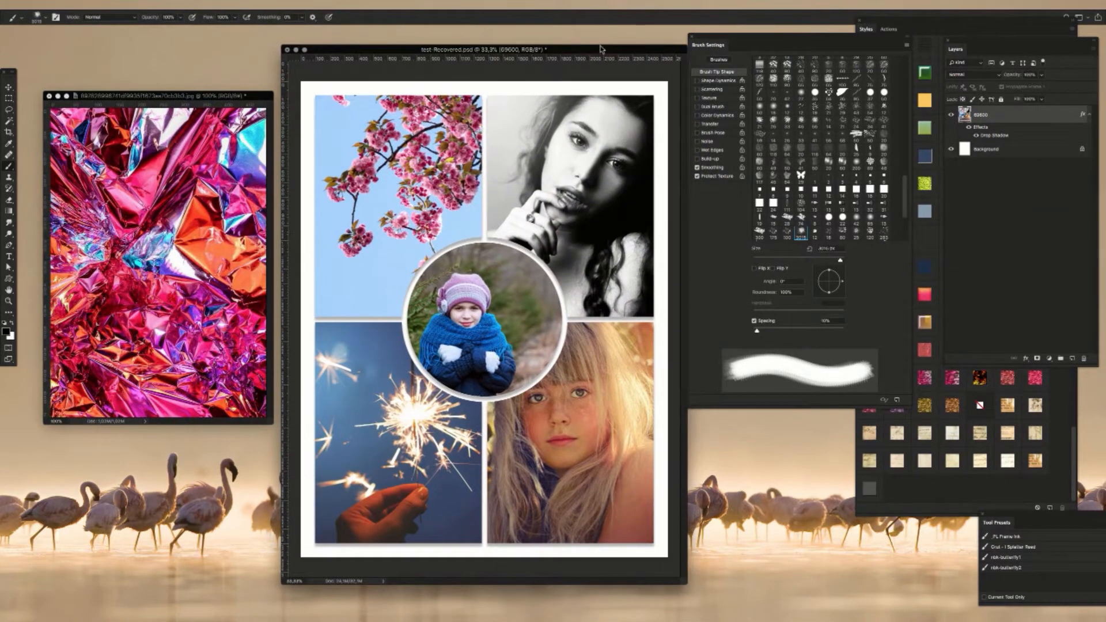
left_click_drag(601, 49, 594, 46)
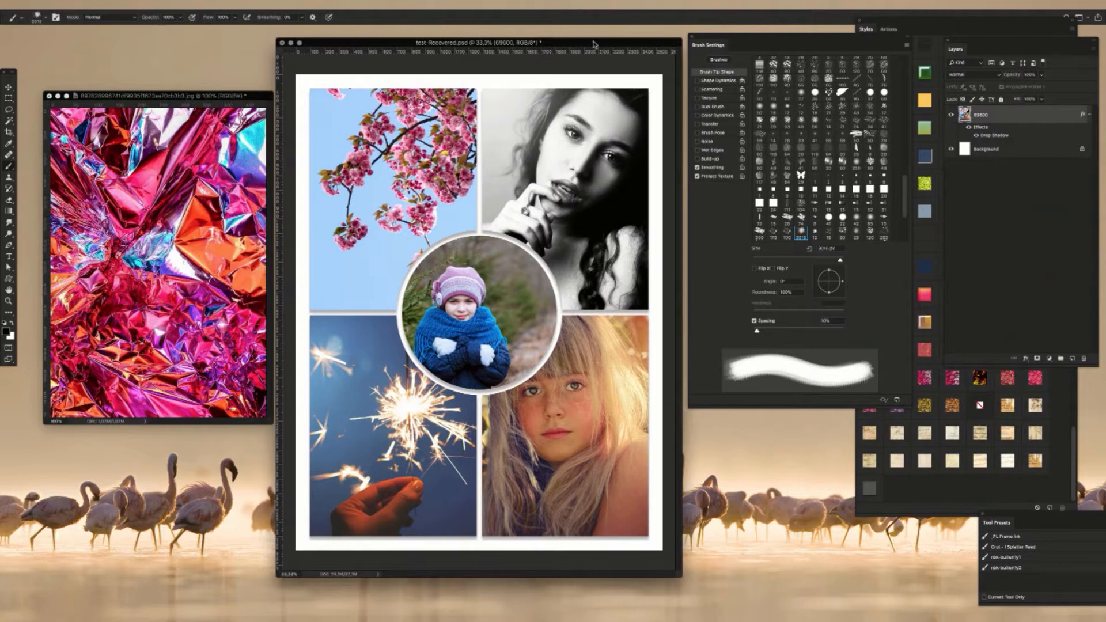
Step: Close the pink foil texture image without saving its changes
left_click(129, 141)
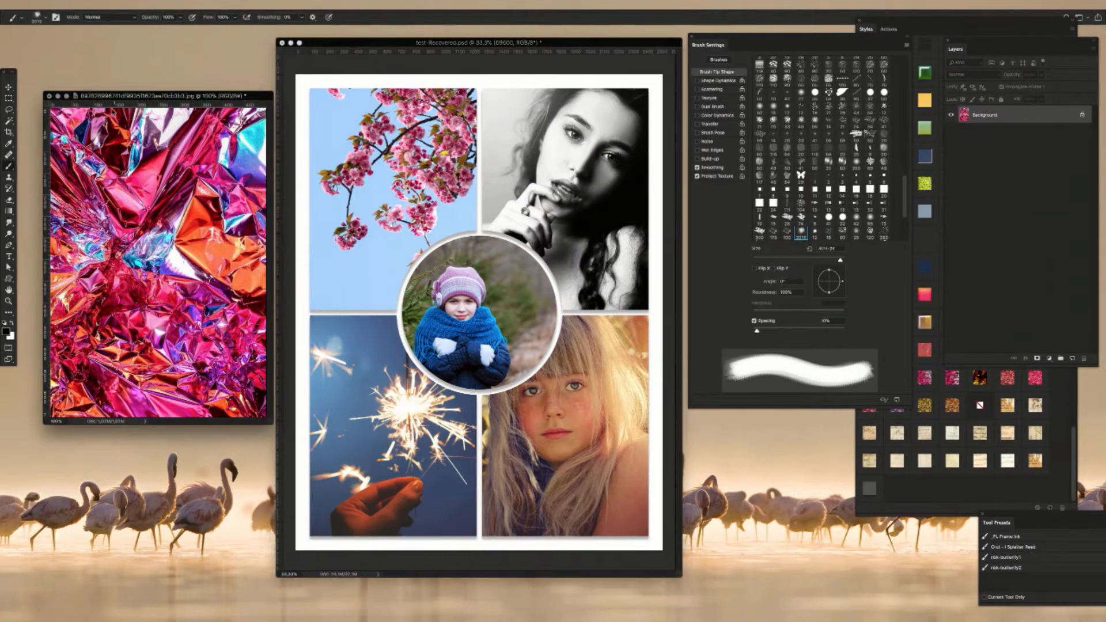
left_click(50, 96)
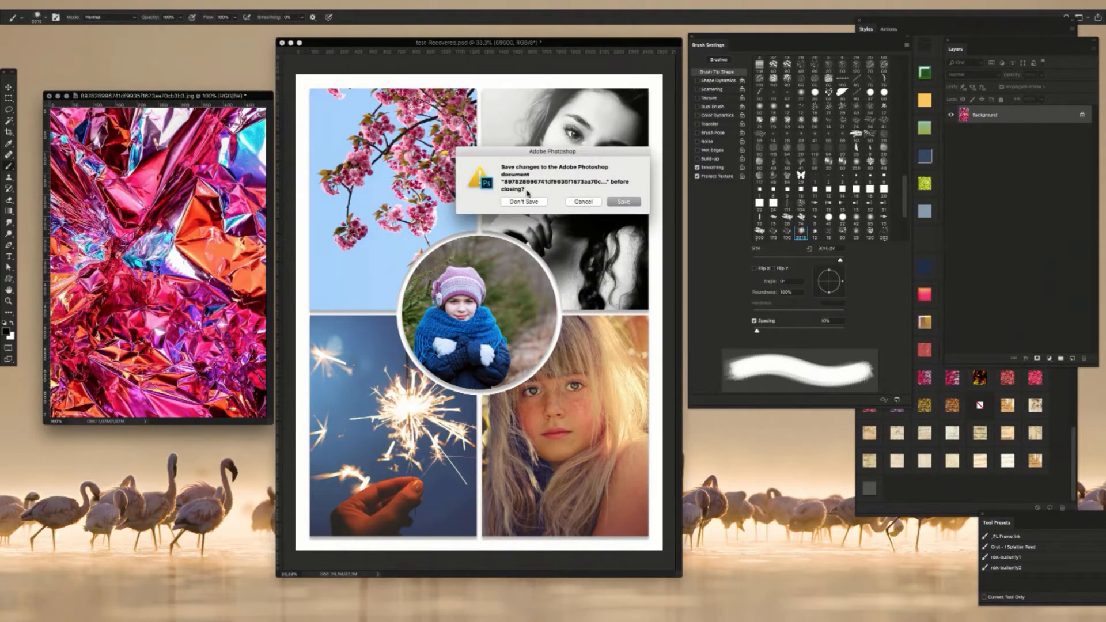
left_click(524, 202)
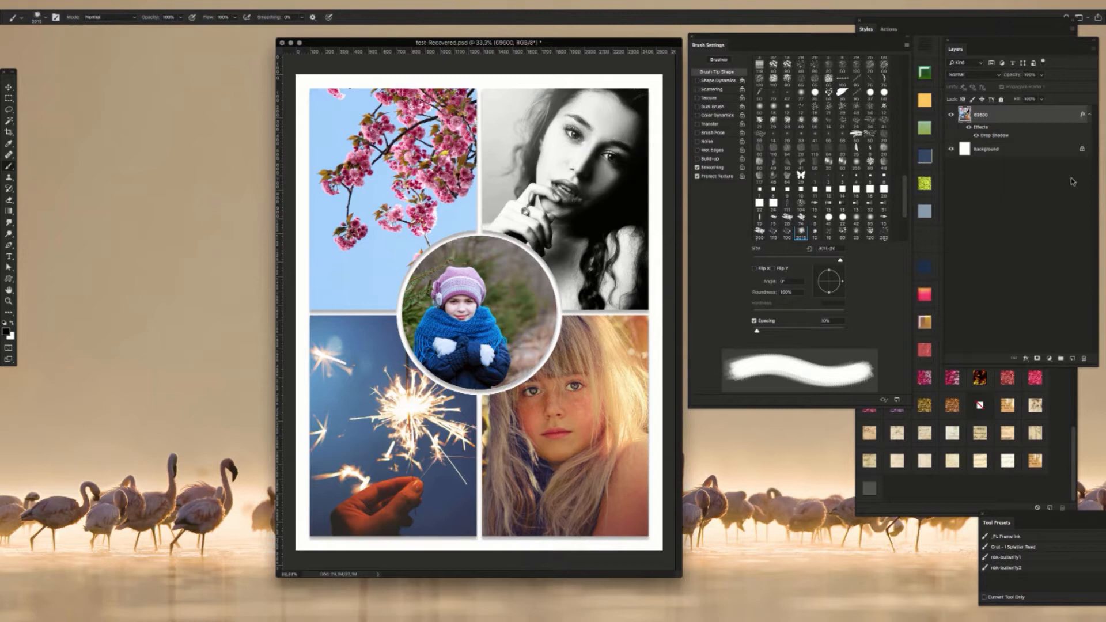
Step: Cancel the creation of a new style and remove the drop shadow from the photo collage layer
left_click(928, 497)
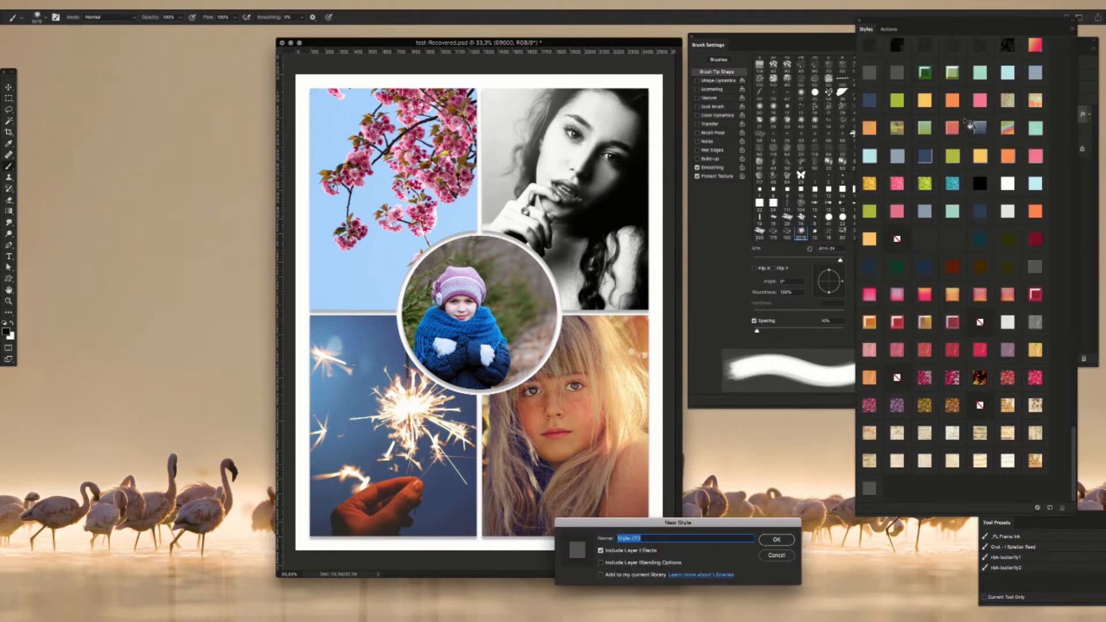
left_click(779, 555)
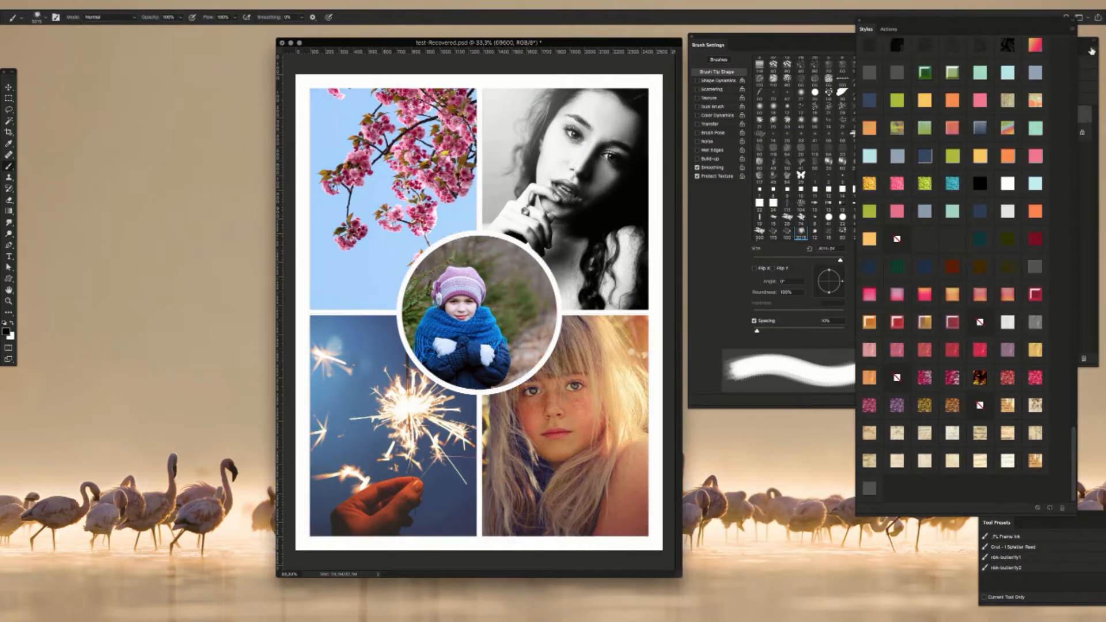
Step: Close the Brush Settings panel and place the Layers panel between the collage document and the Styles panel
mouse_move(1083, 43)
left_mouse_down()
mouse_move(1046, 61)
mouse_move(899, 65)
mouse_move(817, 317)
mouse_move(836, 198)
mouse_move(839, 226)
left_mouse_up()
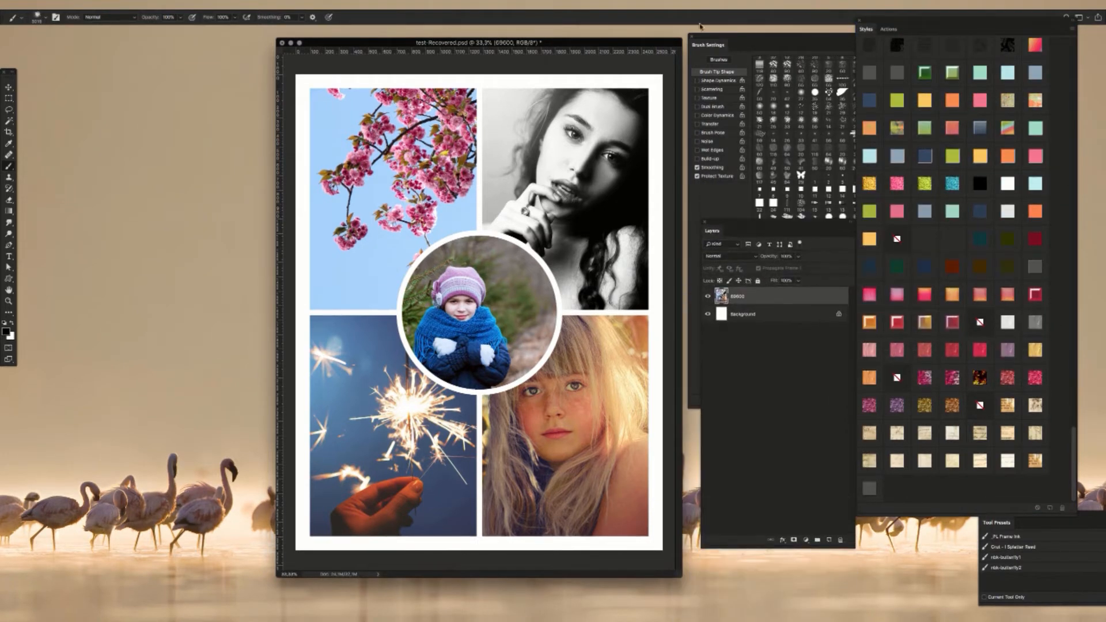
left_click(691, 37)
left_click_drag(761, 222, 756, 61)
left_click_drag(656, 39, 620, 32)
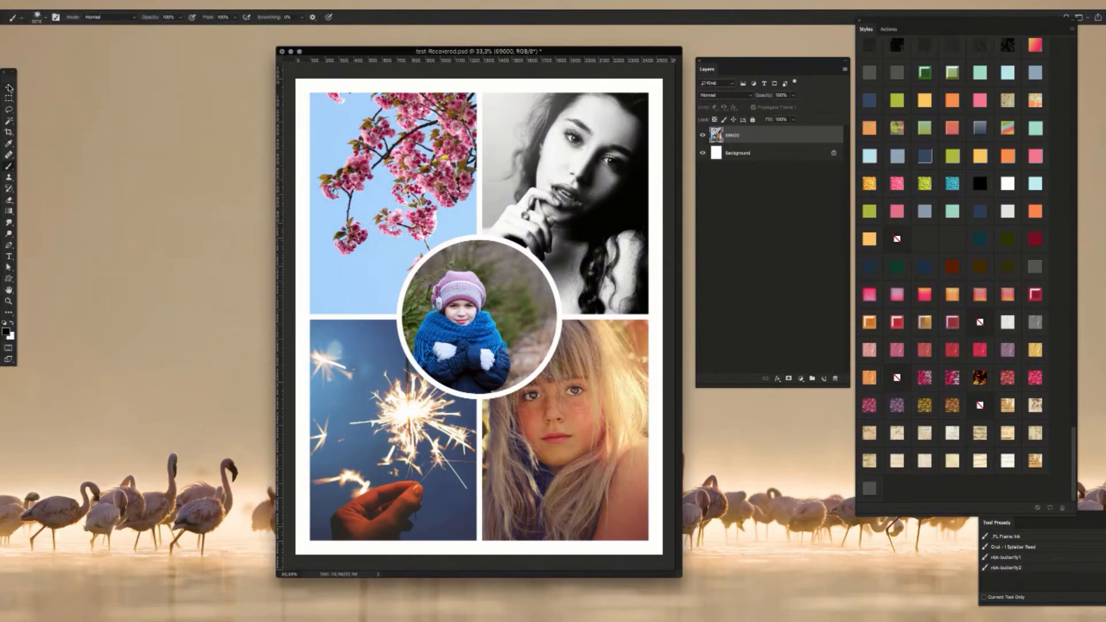
Step: Activate the Move tool, then slightly enlarge the collage window and position it beside the Layers panel
left_click(9, 87)
left_click_drag(497, 51, 496, 53)
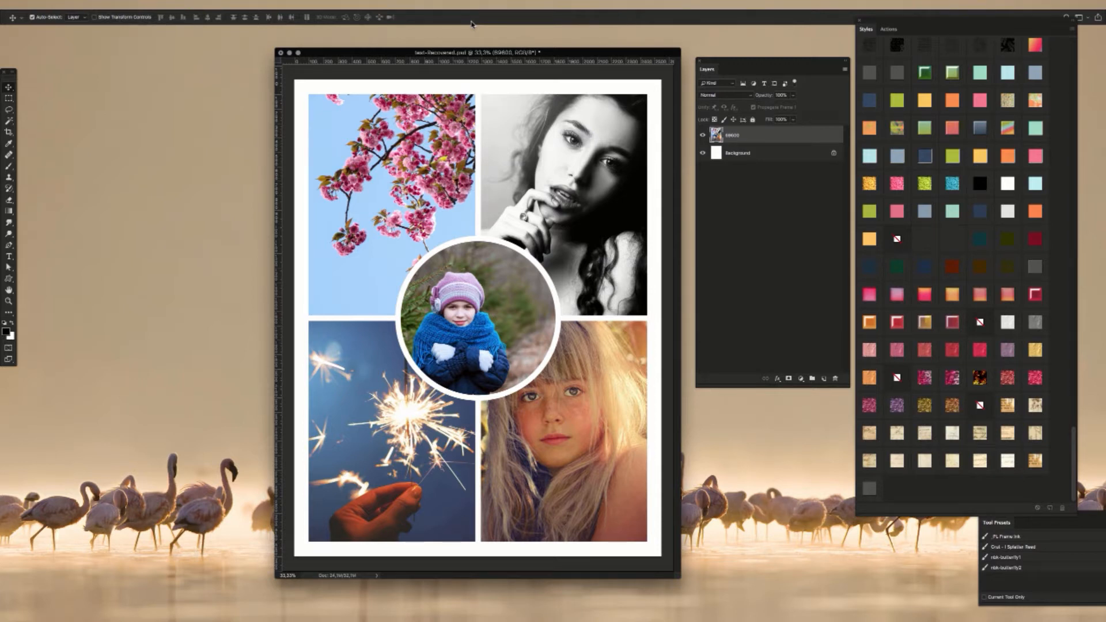
left_click_drag(567, 53, 571, 59)
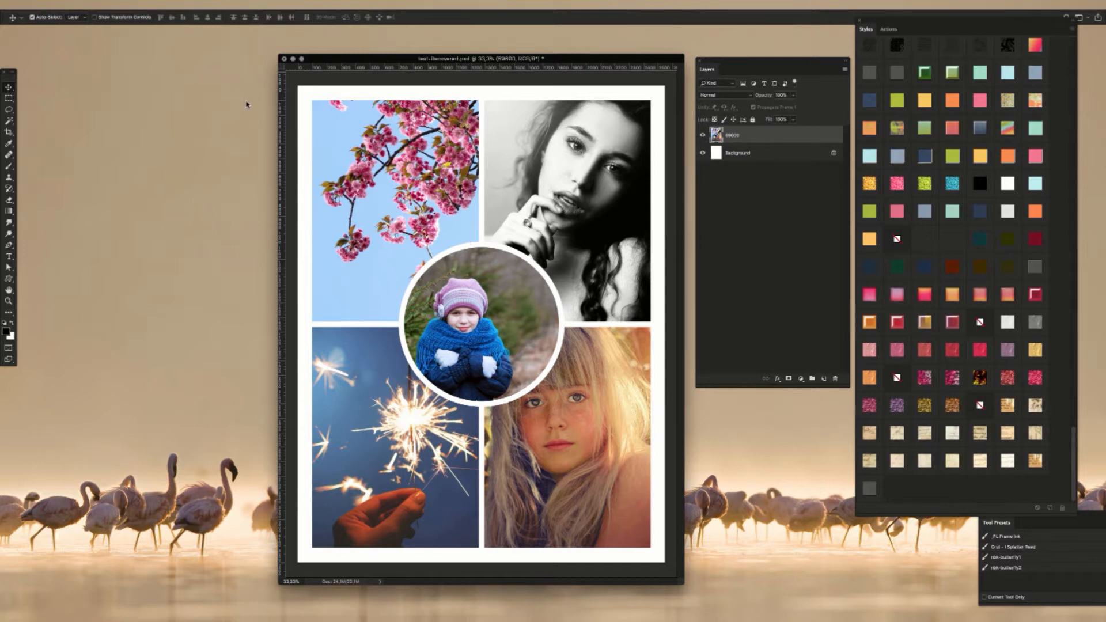
left_click_drag(357, 59, 349, 52)
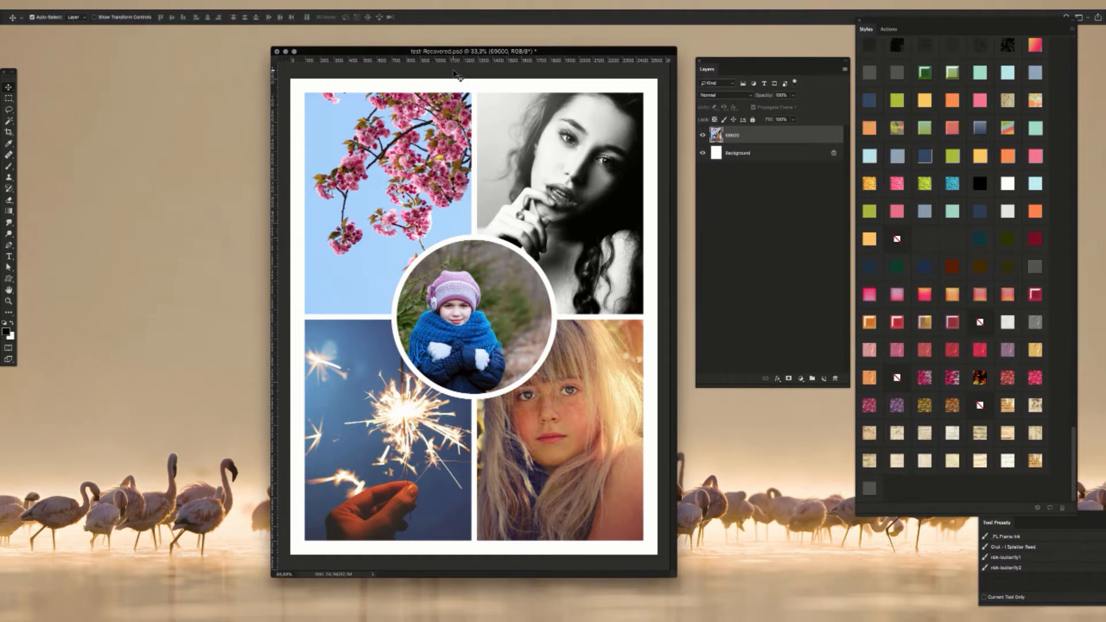
left_click_drag(553, 49, 549, 48)
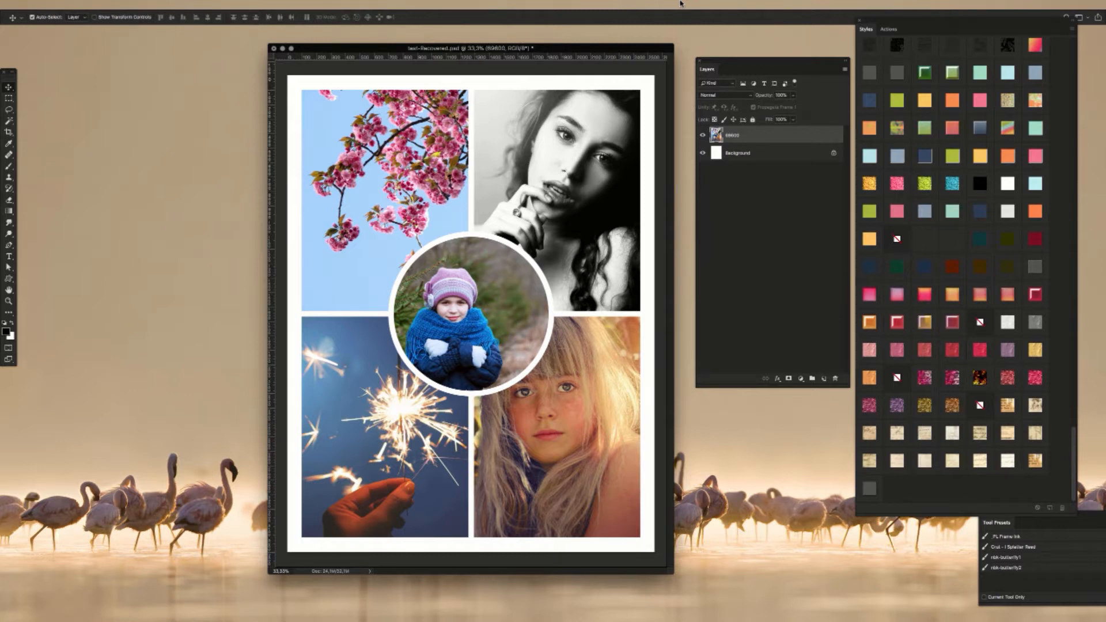
left_click_drag(369, 49, 378, 47)
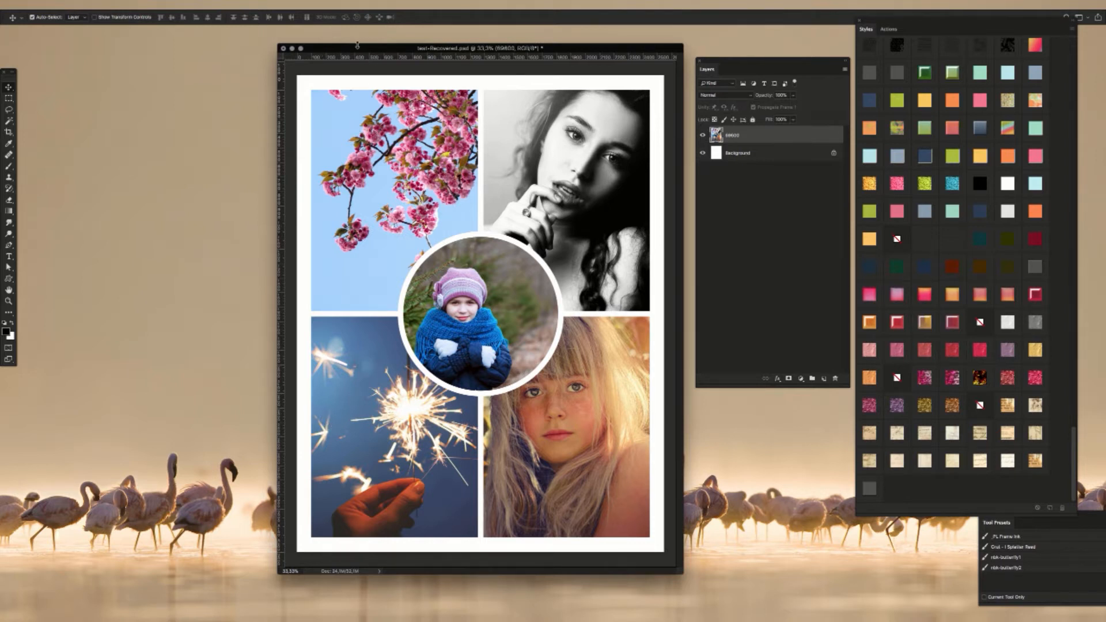
left_click_drag(357, 46, 363, 72)
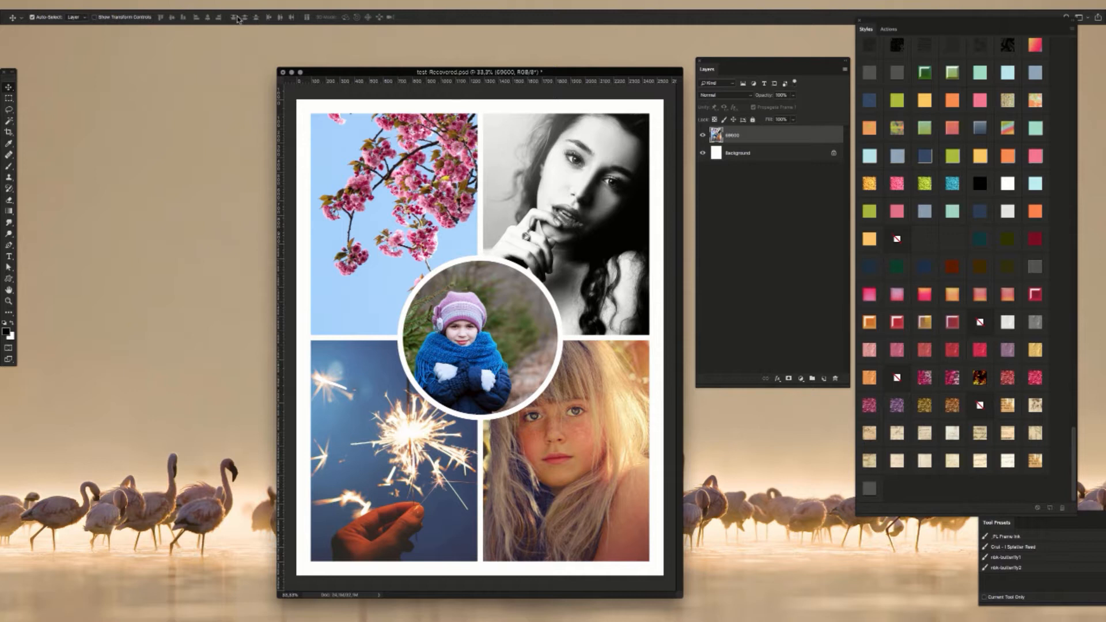
mouse_move(362, 73)
left_mouse_down()
mouse_move(362, 61)
mouse_move(359, 73)
left_mouse_up()
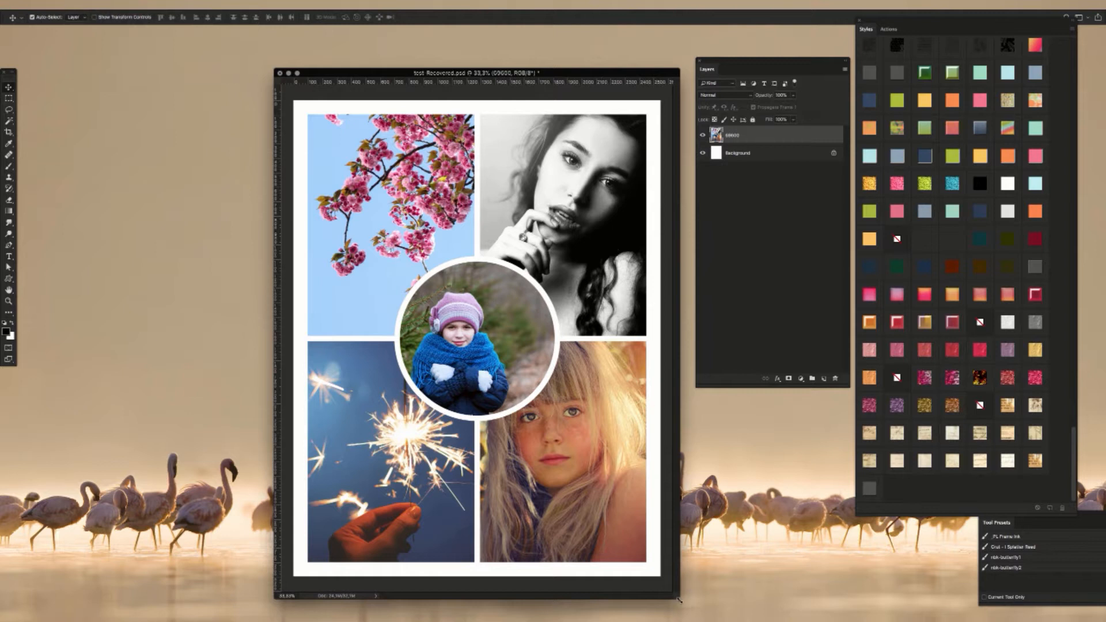
left_click_drag(679, 600, 695, 605)
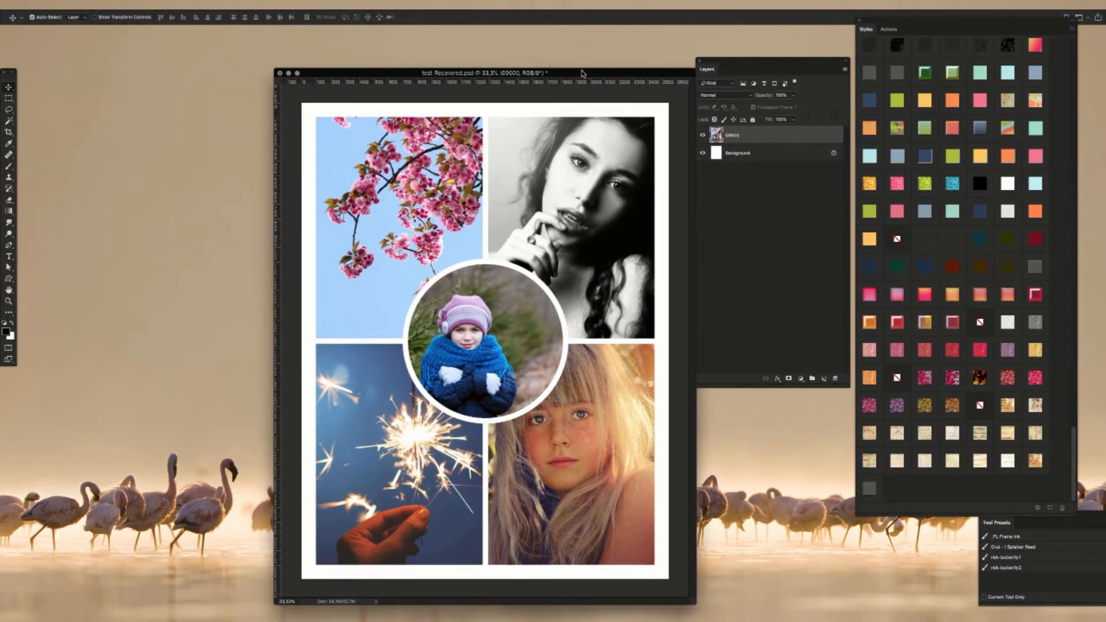
left_click_drag(583, 74, 578, 63)
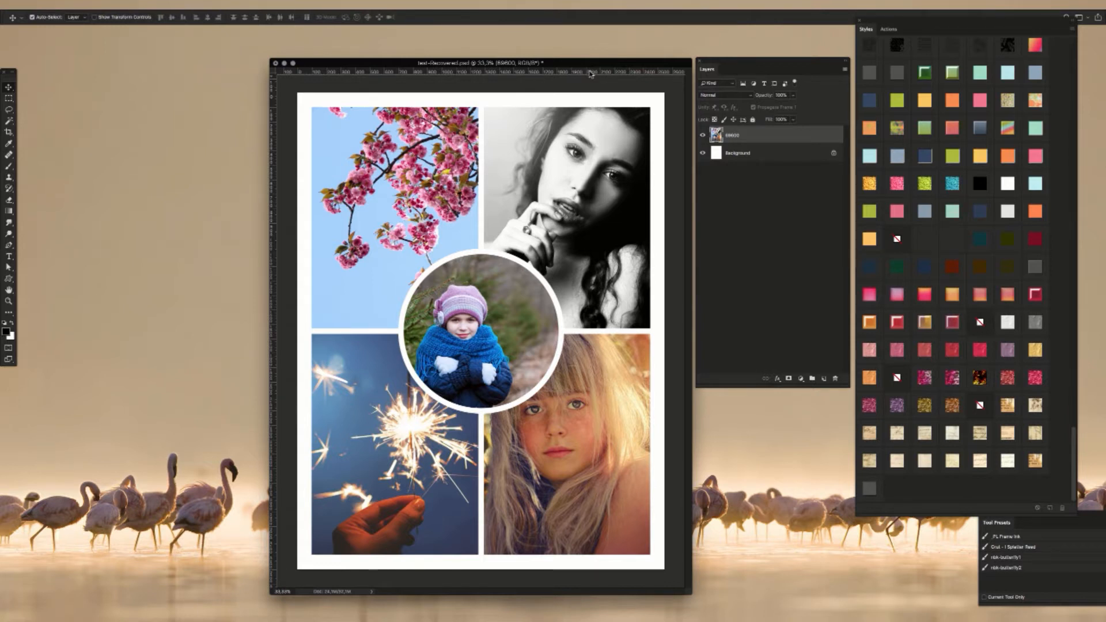
left_click_drag(612, 64, 606, 74)
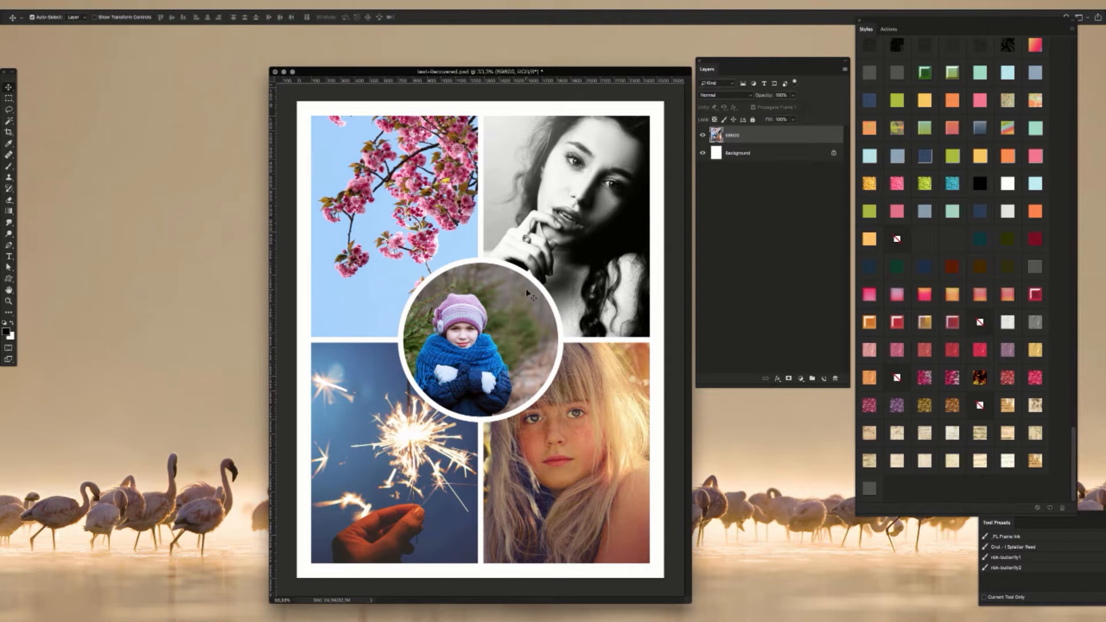
mouse_move(557, 72)
left_mouse_down()
mouse_move(565, 48)
mouse_move(560, 57)
left_mouse_up()
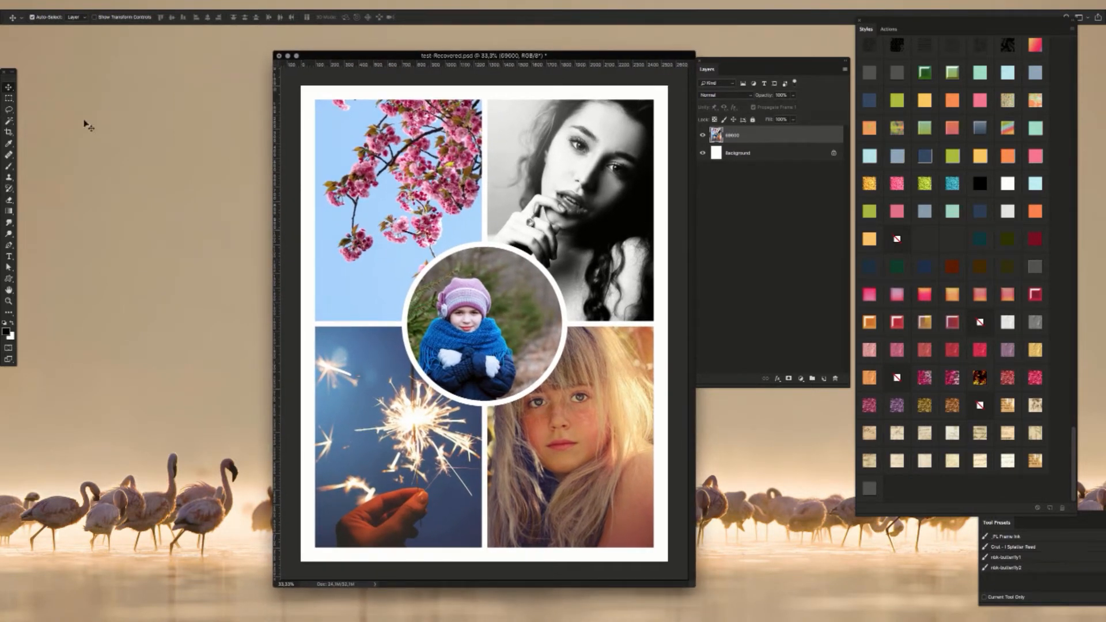
Step: Apply a Threshold adjustment to the photo collage layer, lowering the threshold level slightly
left_click(121, 4)
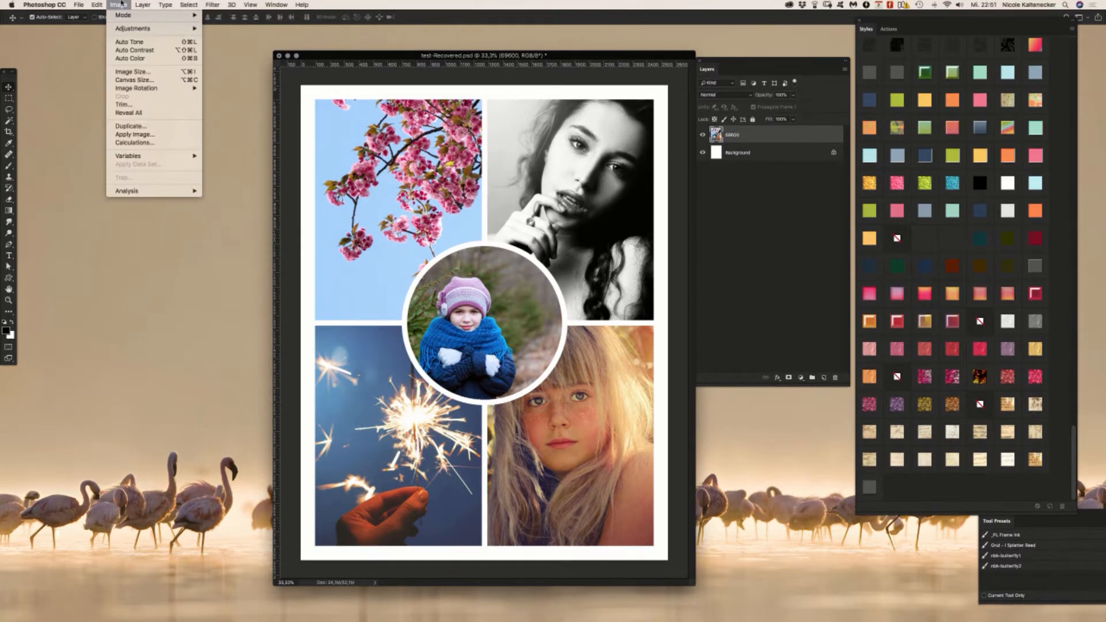
mouse_move(123, 15)
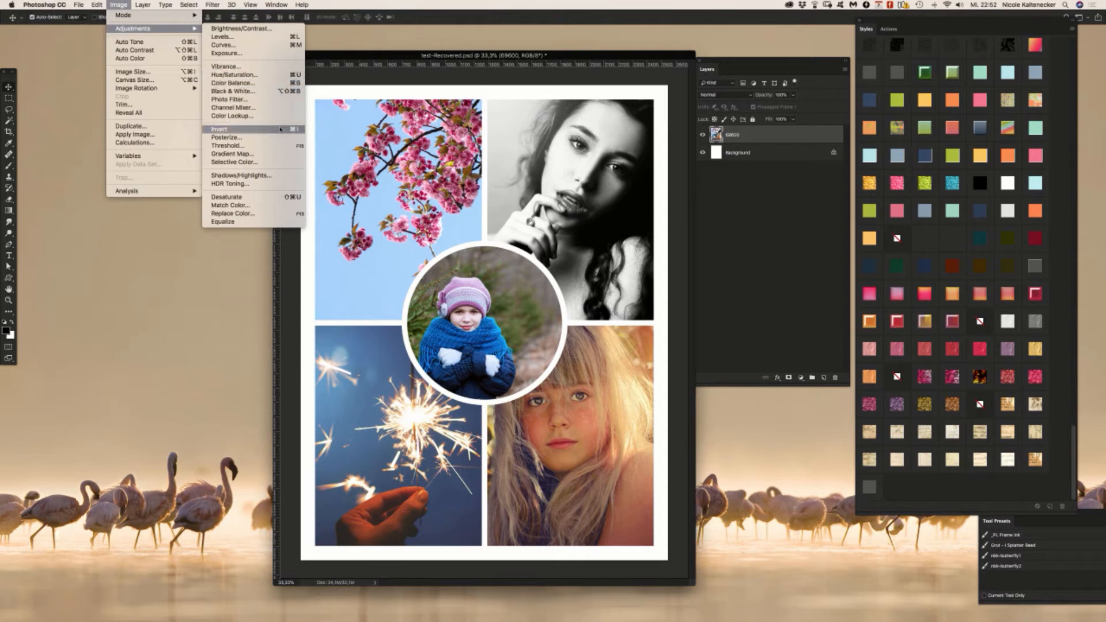
left_click(282, 147)
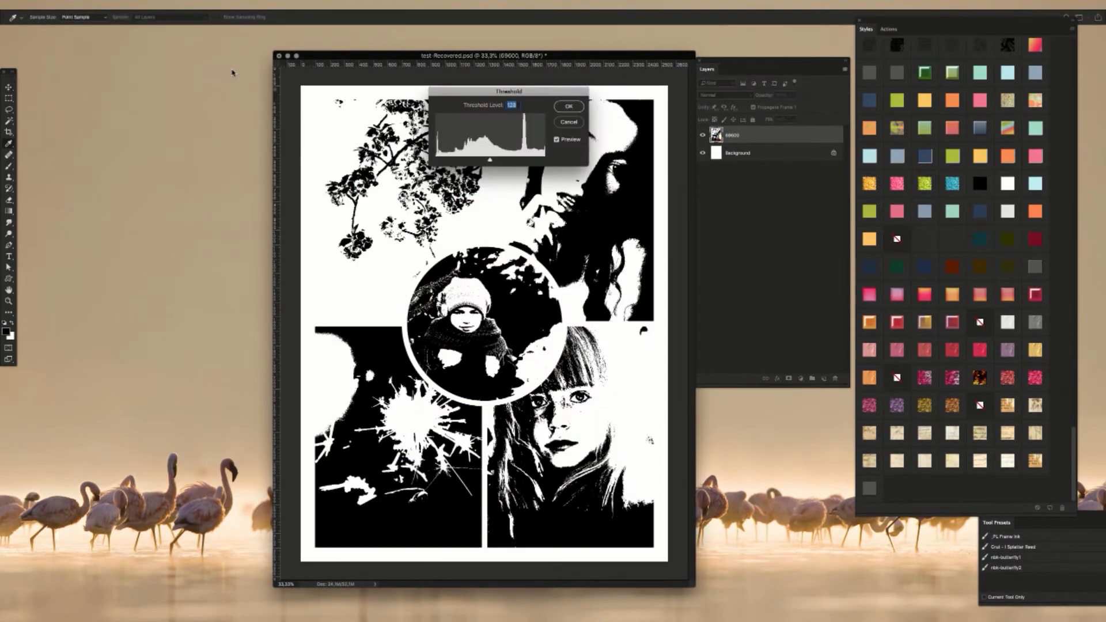
left_click_drag(507, 91, 504, 313)
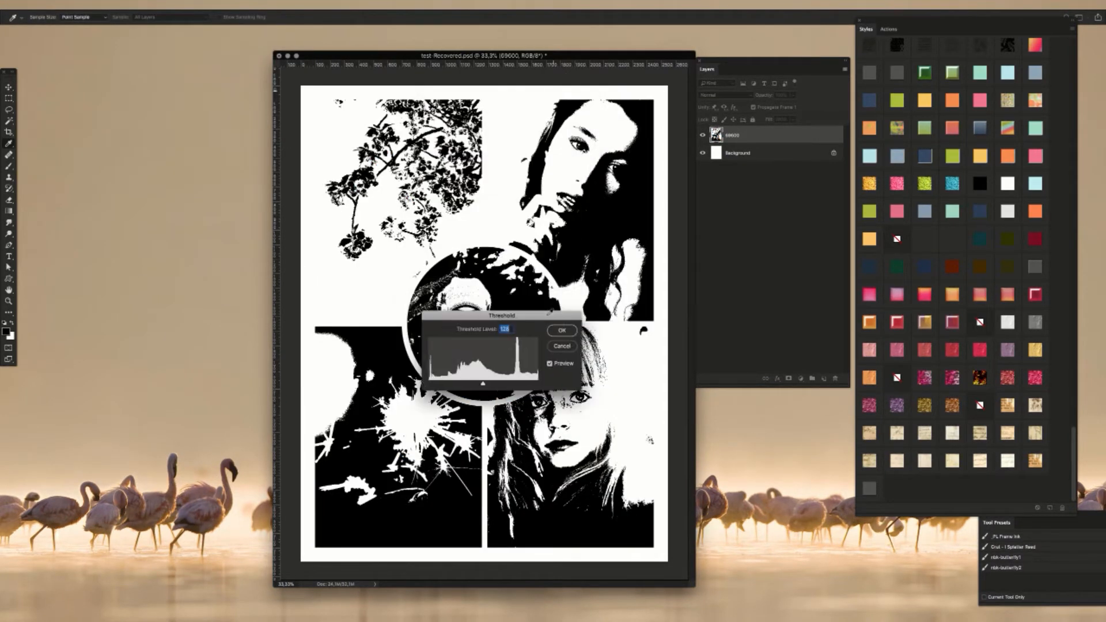
mouse_move(486, 383)
left_mouse_down()
mouse_move(459, 381)
mouse_move(504, 382)
mouse_move(472, 381)
mouse_move(499, 382)
mouse_move(482, 382)
left_mouse_up()
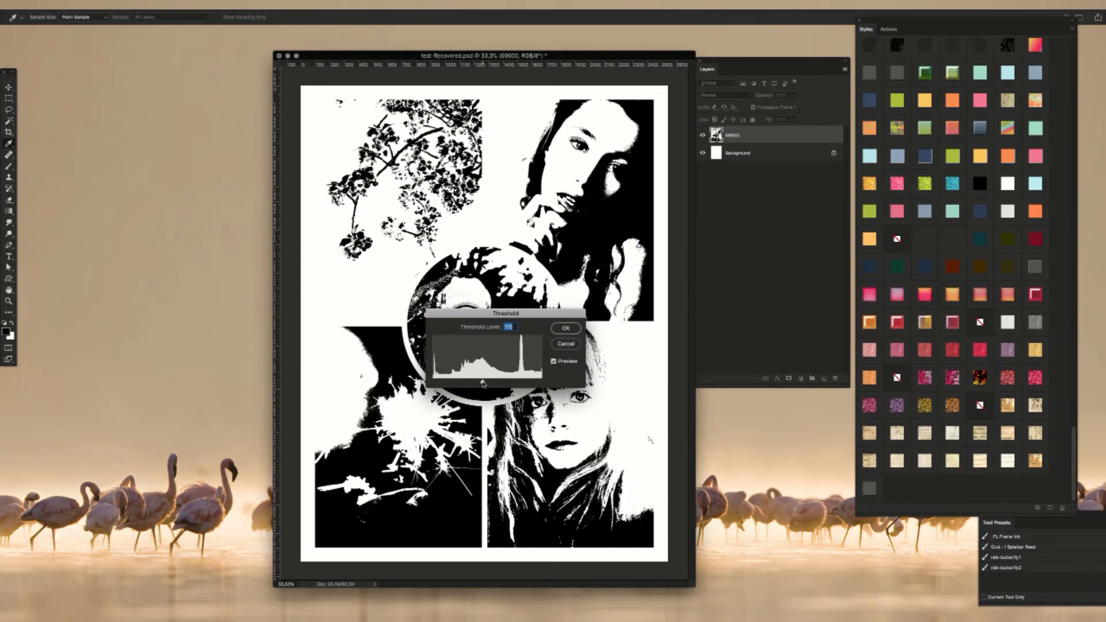
left_click(566, 327)
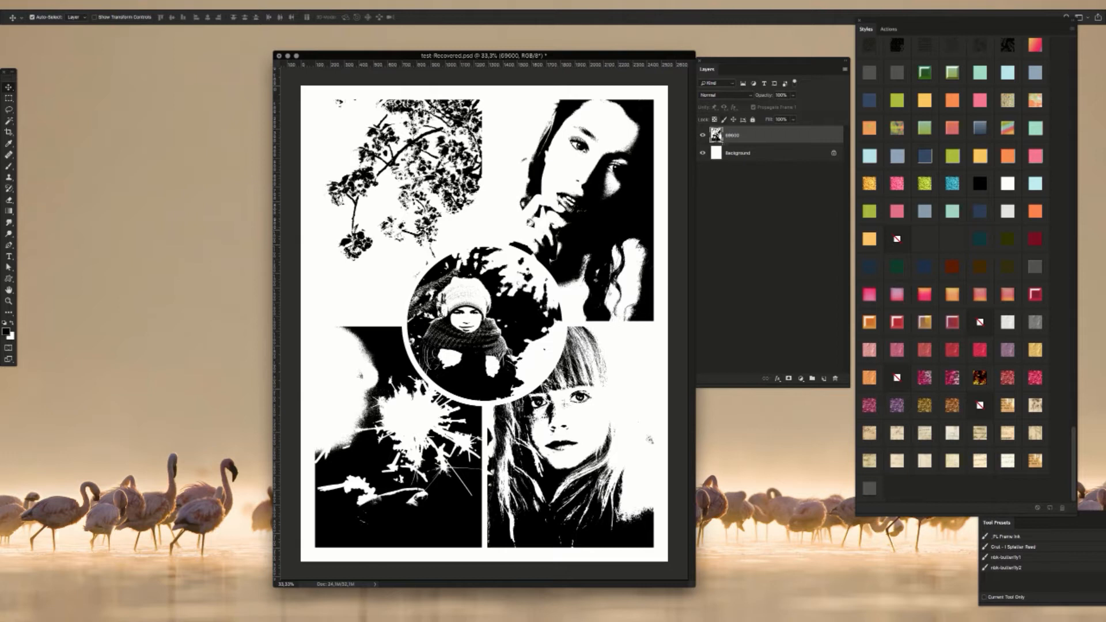
Step: Place nbk-PRECIOUS-PP-Vintage-Gesso5 from the 02-Precious folder, scale it to cover the page and put it beneath the collage layer
left_click(703, 153)
left_click(702, 154)
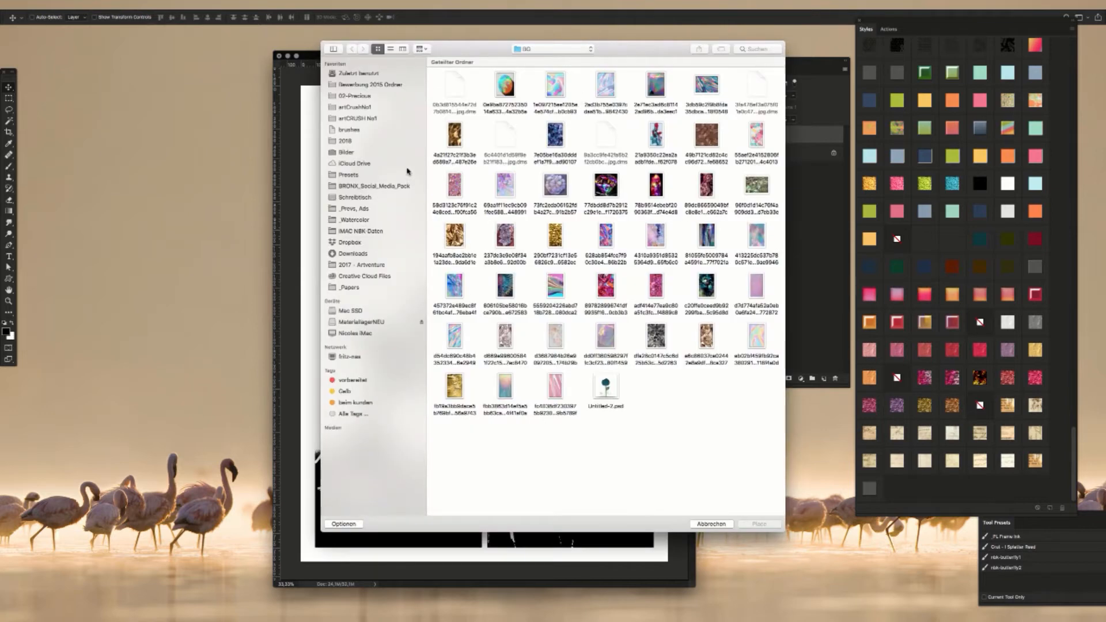
left_click(366, 97)
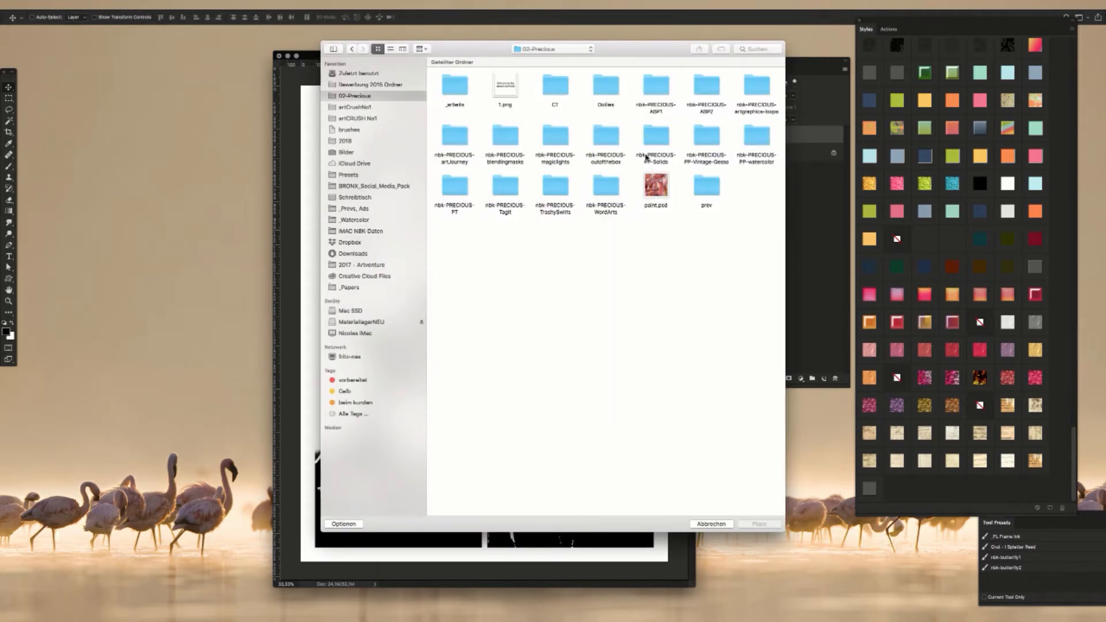
double_click(713, 140)
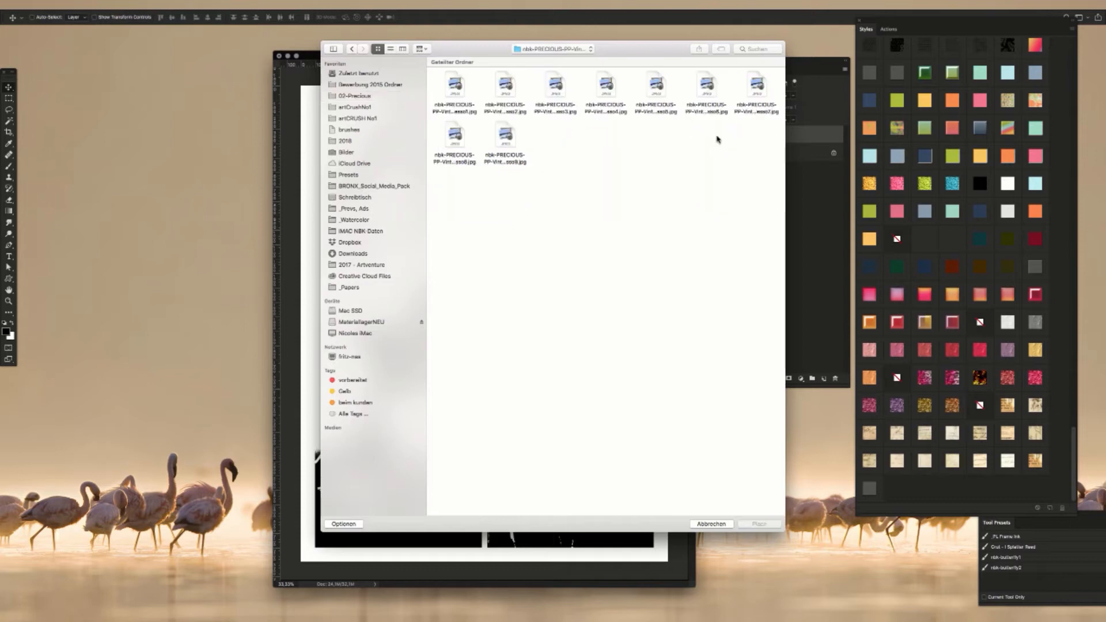
left_click(659, 90)
double_click(660, 91)
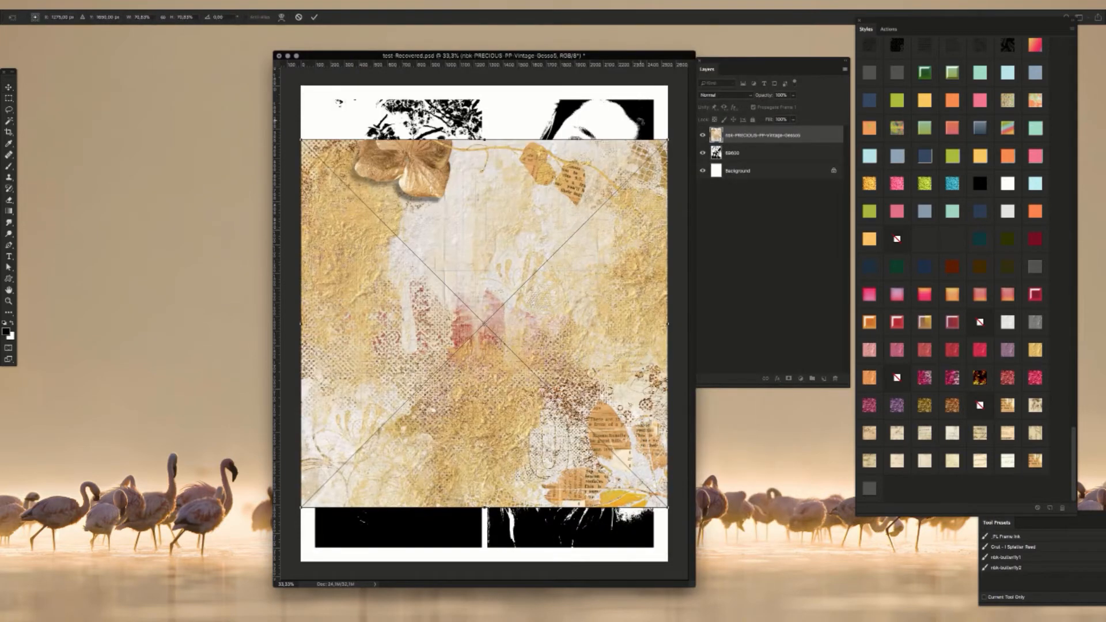
left_click_drag(667, 139, 727, 26)
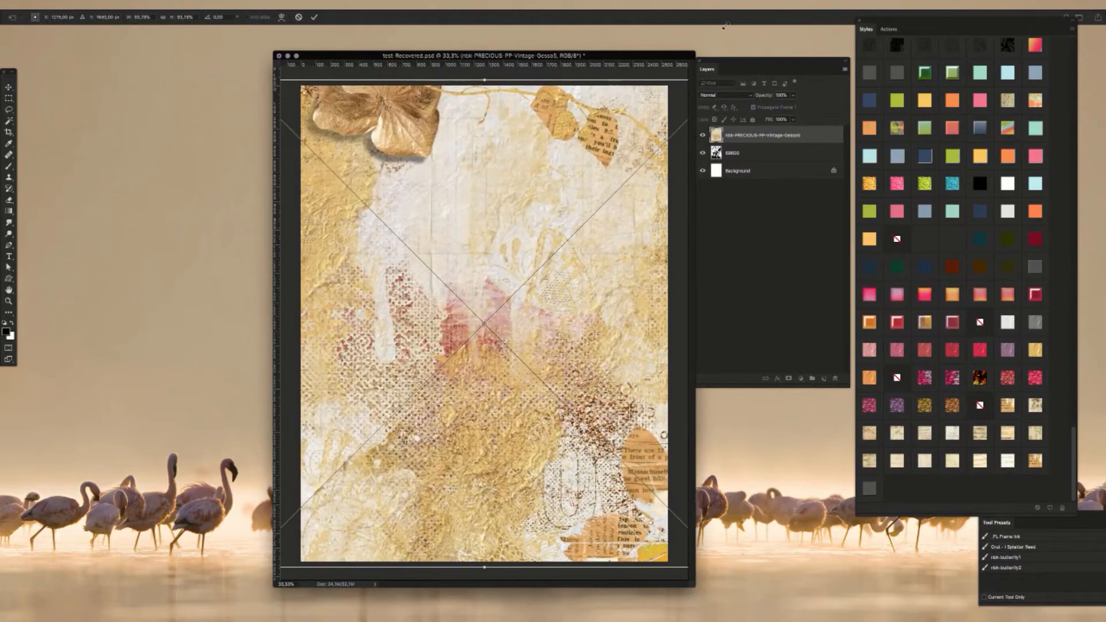
key("Return")
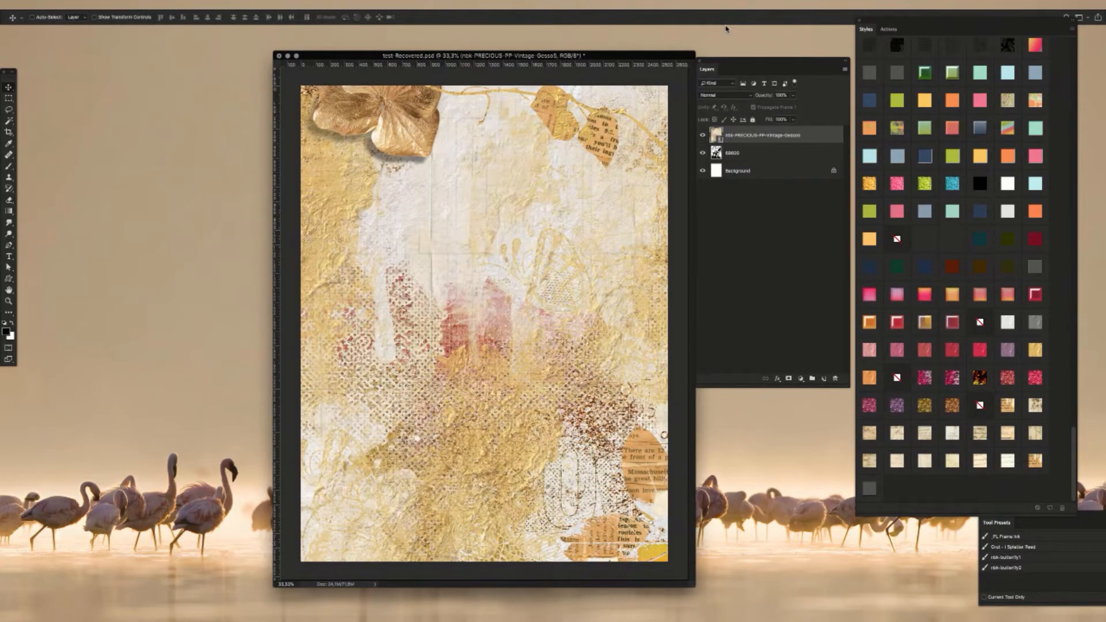
key("ctrl+bracketleft")
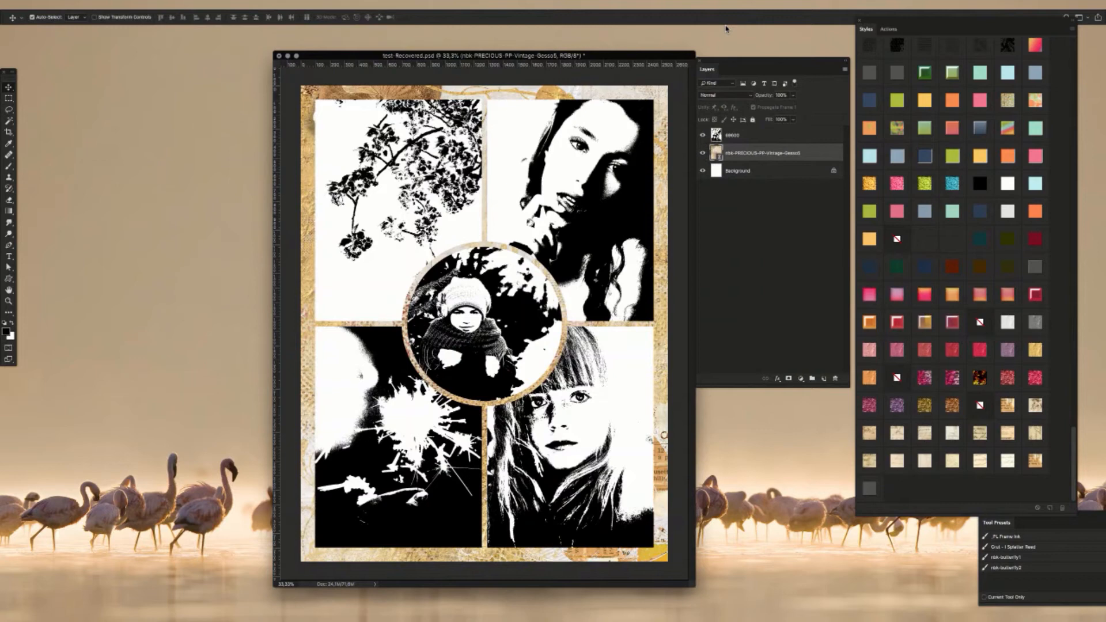
Step: Blend the black-and-white collage layer over the gesso paper with the Multiply mode
left_click(756, 137)
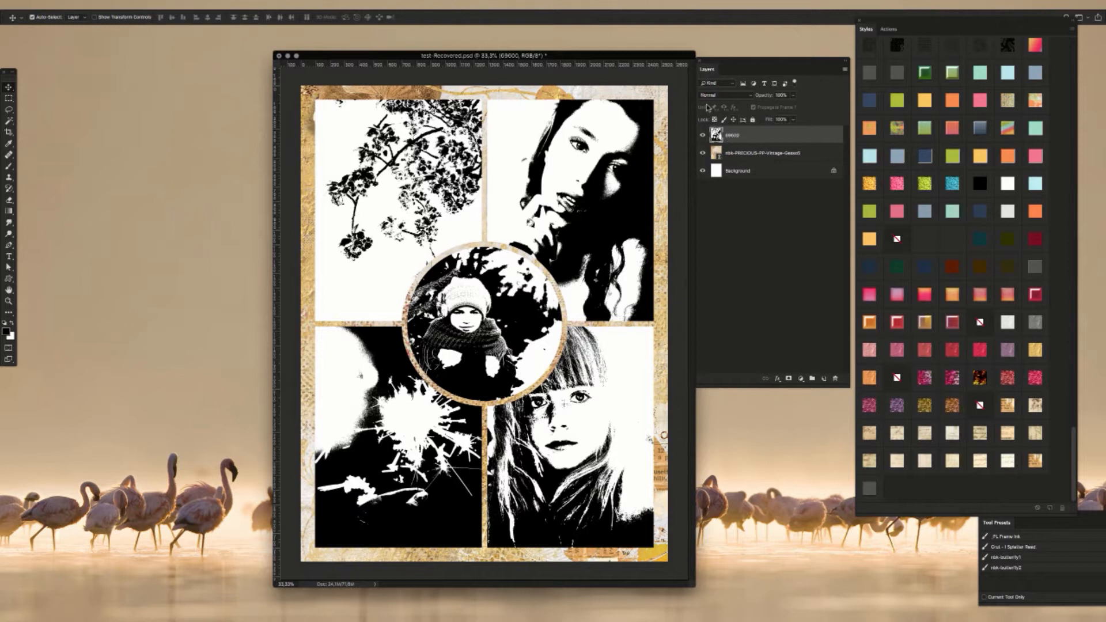
left_click_drag(732, 64, 743, 56)
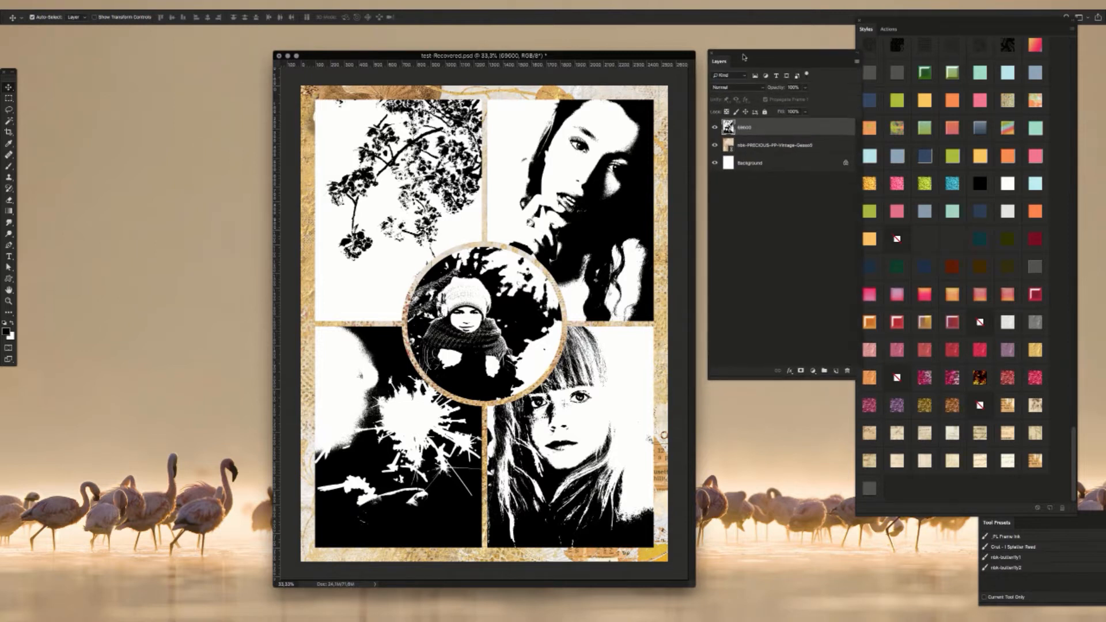
left_click(739, 87)
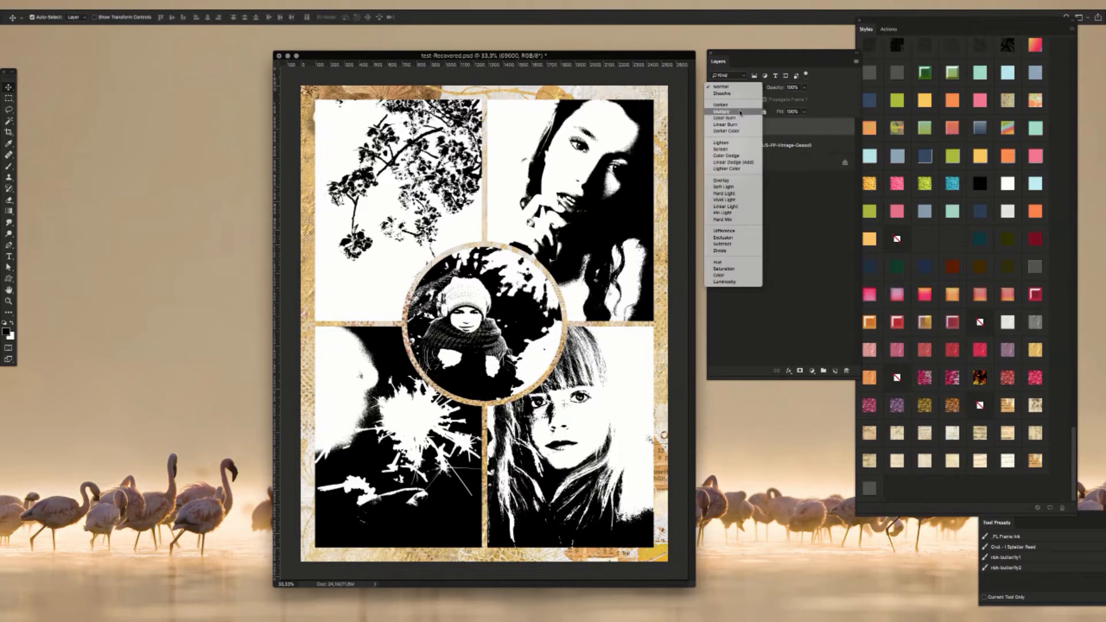
left_click(740, 113)
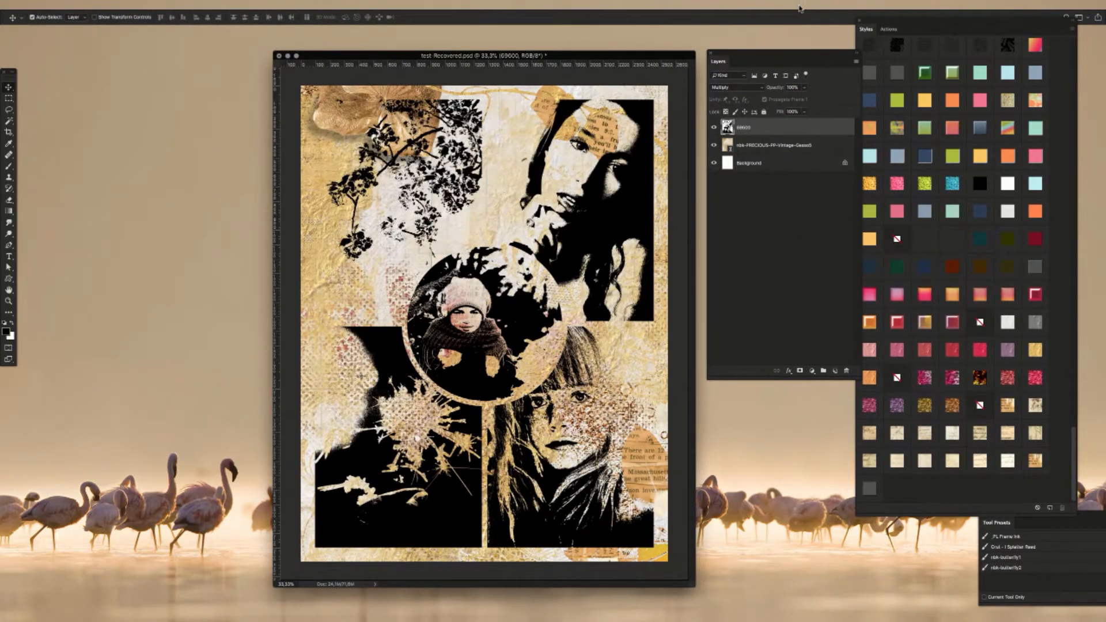
left_click(118, 4)
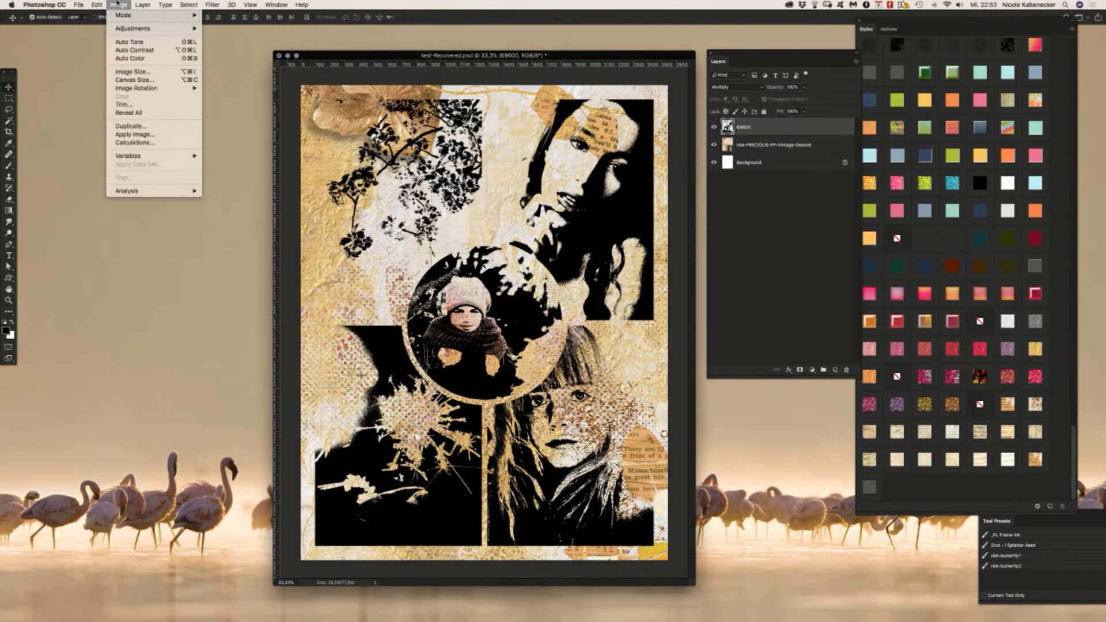
mouse_move(126, 30)
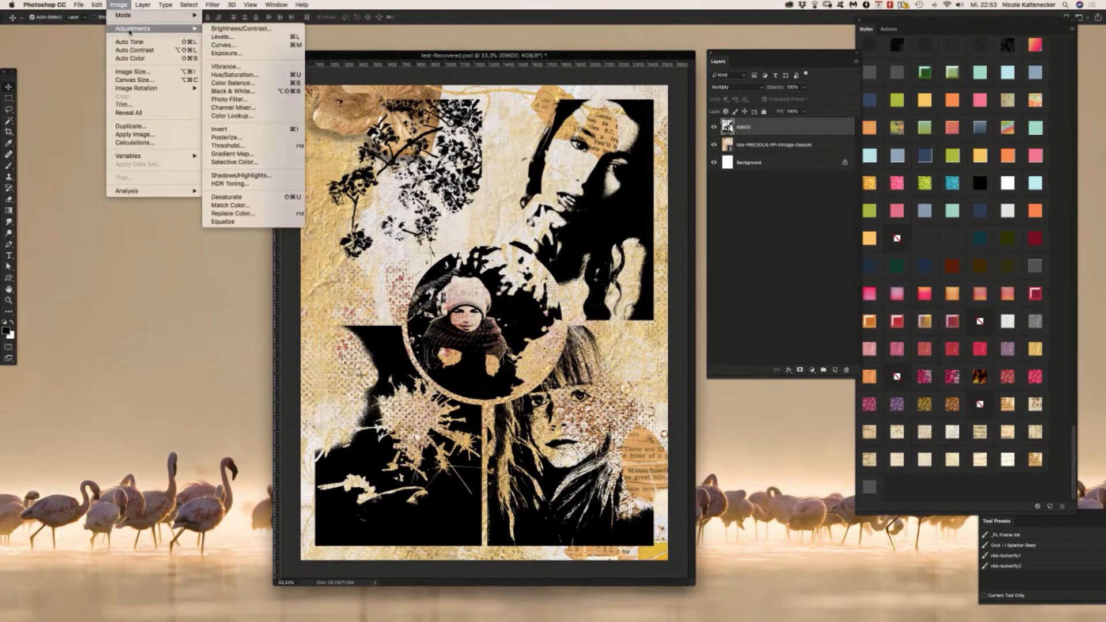
left_click(279, 147)
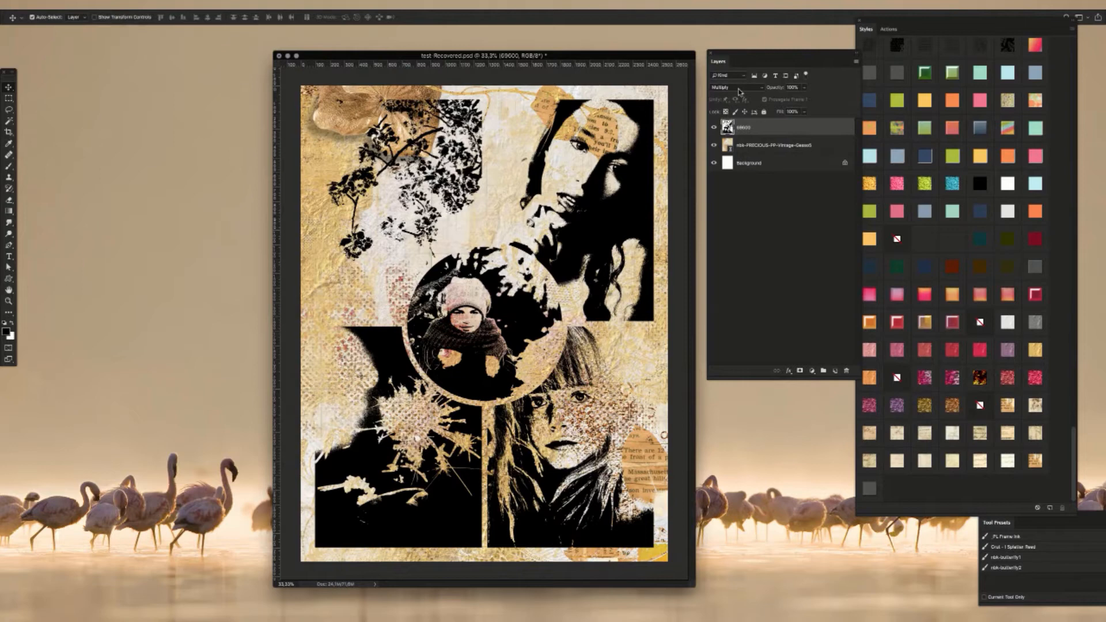
left_click(741, 89)
left_click(849, 68)
Step: Undo the blending, paper and threshold changes and clear the restored drop shadow from the collage layer
key("alt+super+z")
key("alt+super+z")
key("alt+super+z")
key("alt+super+z")
key("alt+super+z")
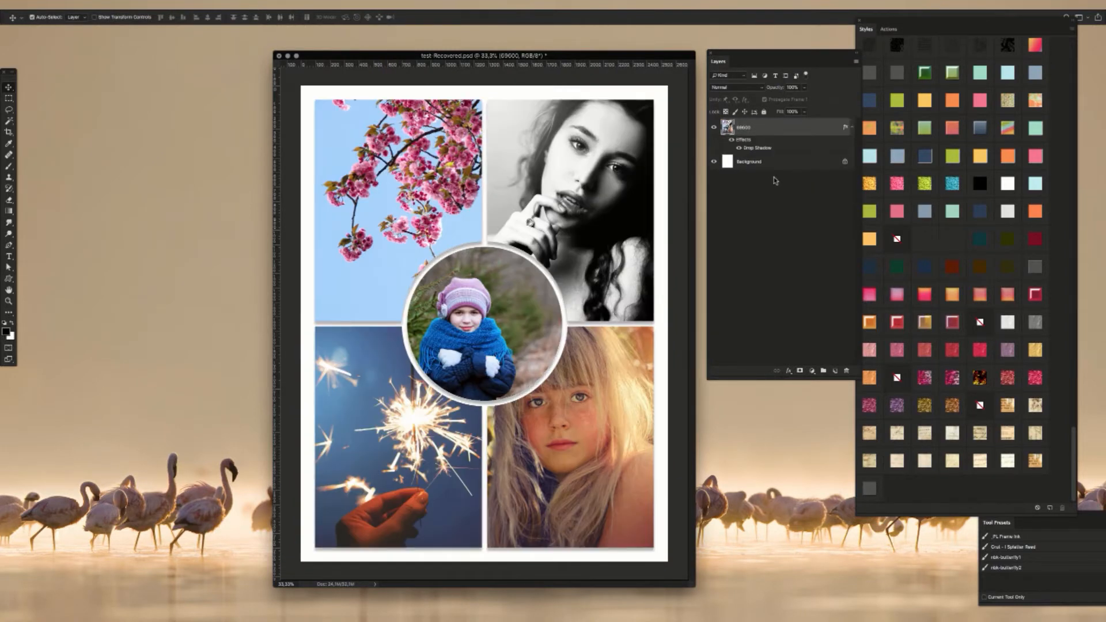
left_click(981, 404)
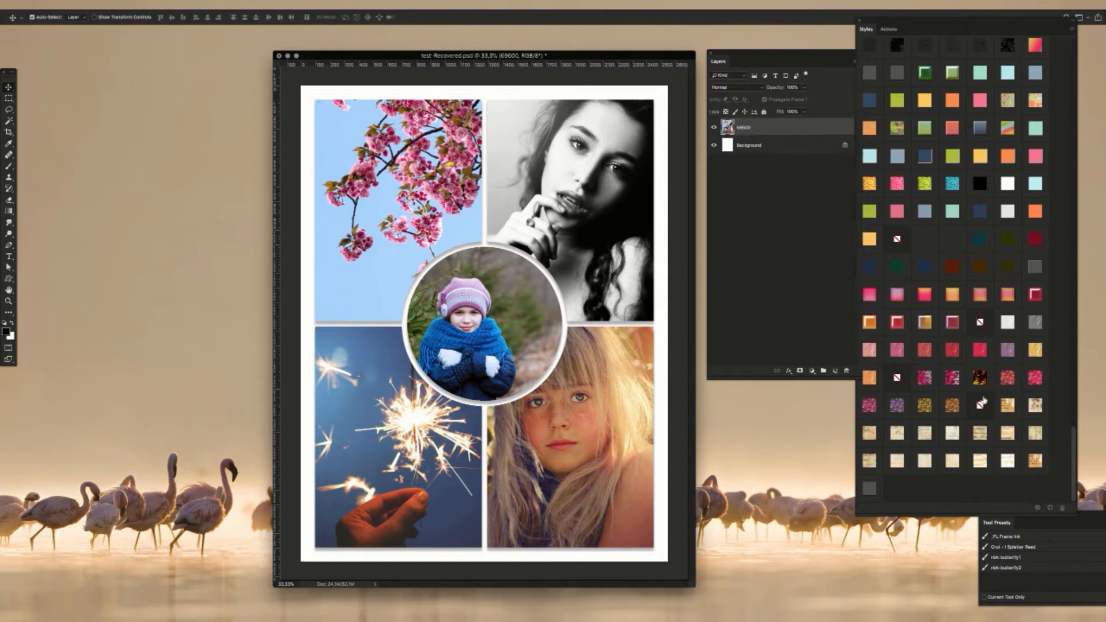
Step: Apply the Crystallize filter to the photo collage layer after increasing its cell size
mouse_move(528, 56)
left_mouse_down()
mouse_move(519, 57)
mouse_move(537, 61)
left_mouse_up()
left_click(127, 4)
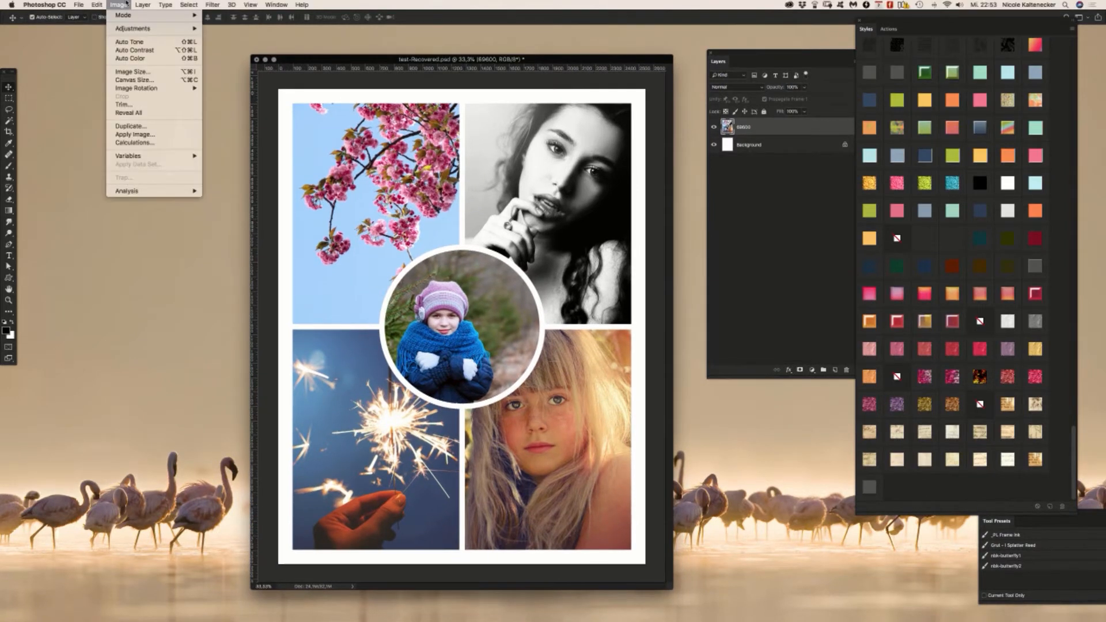
mouse_move(173, 28)
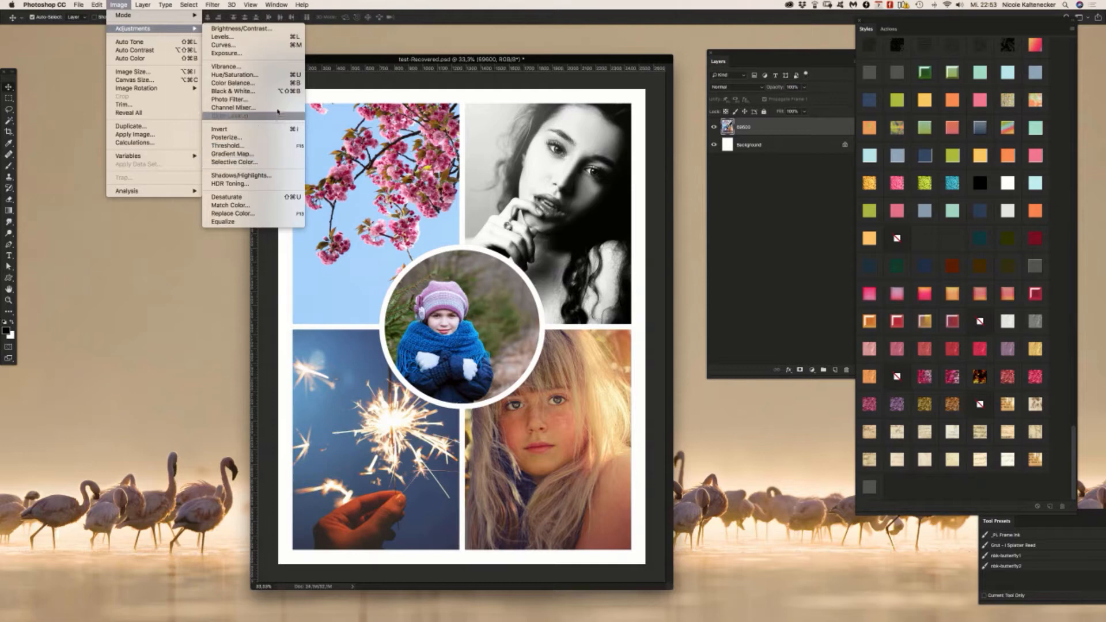
mouse_move(211, 3)
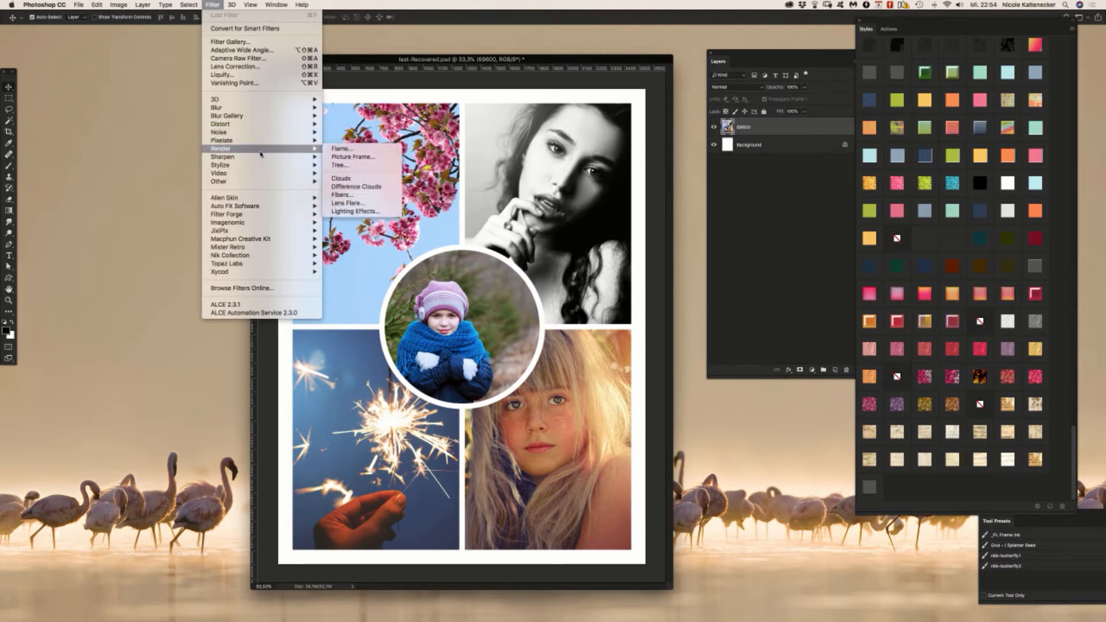
mouse_move(271, 166)
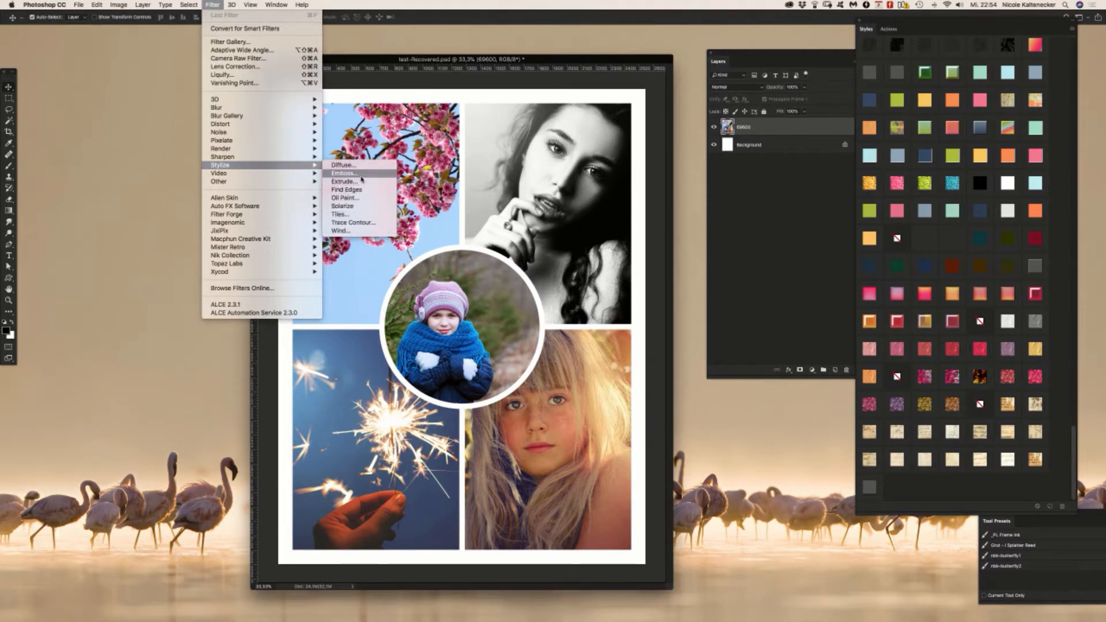
mouse_move(266, 142)
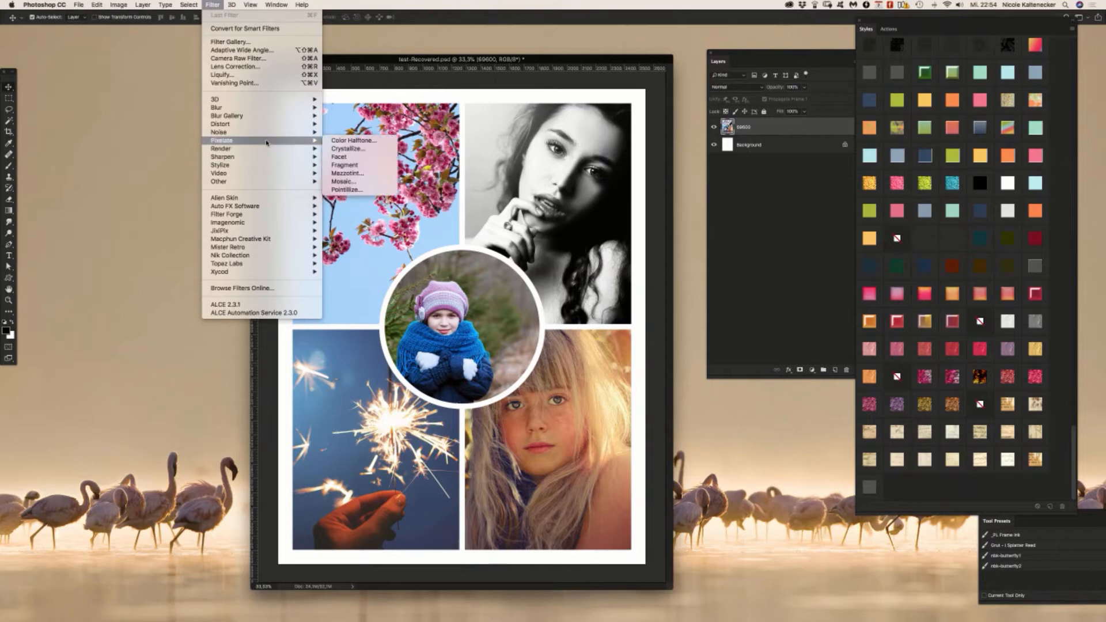
left_click(347, 148)
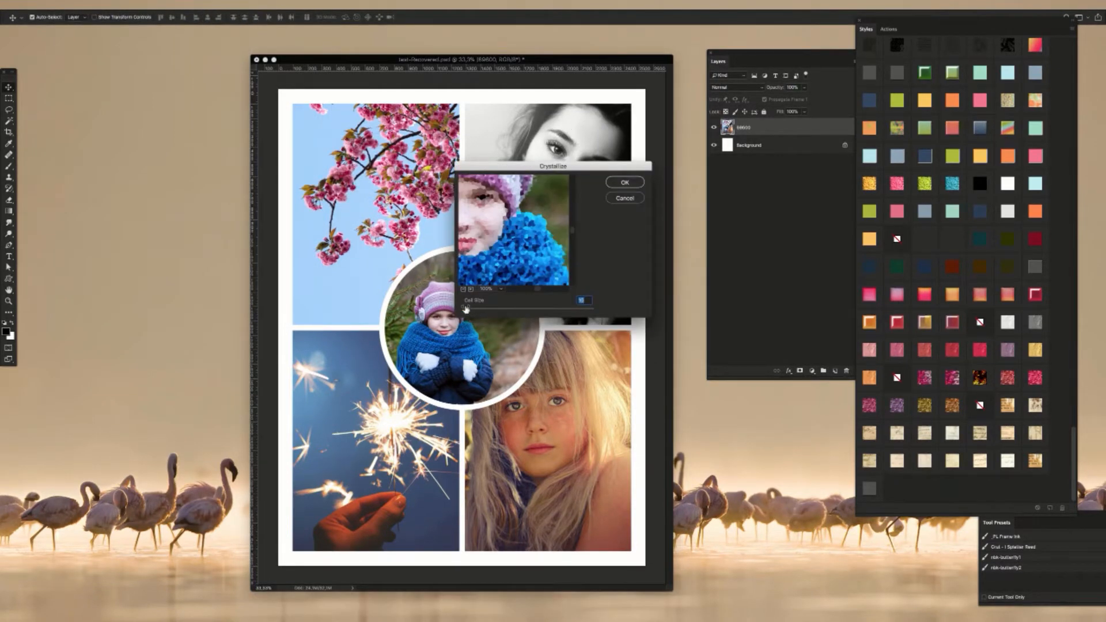
left_click_drag(467, 309, 476, 309)
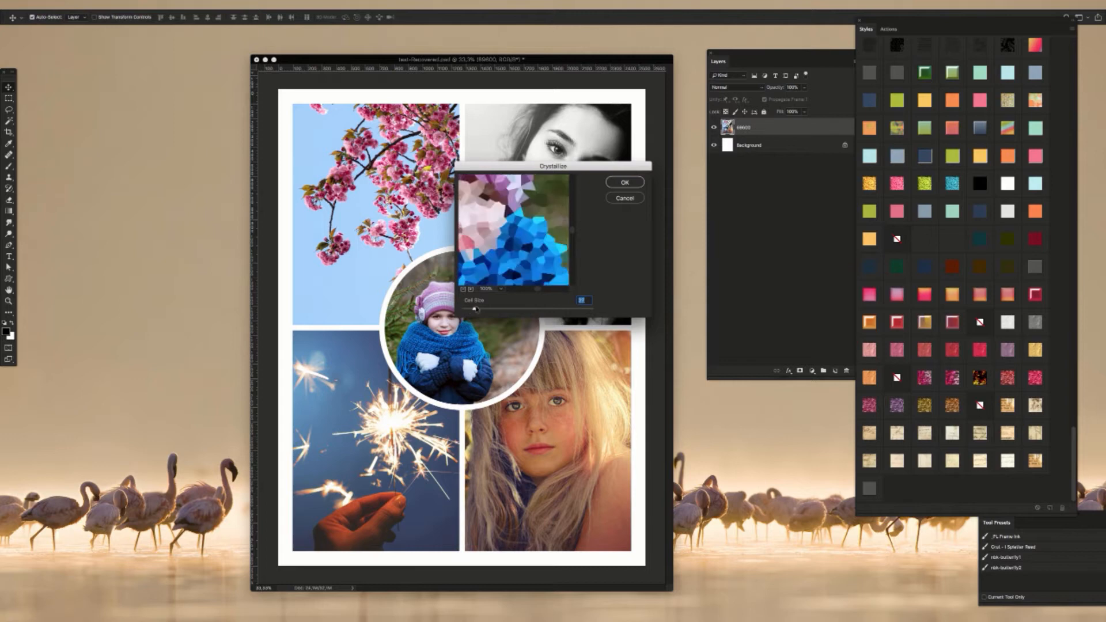
left_click(625, 182)
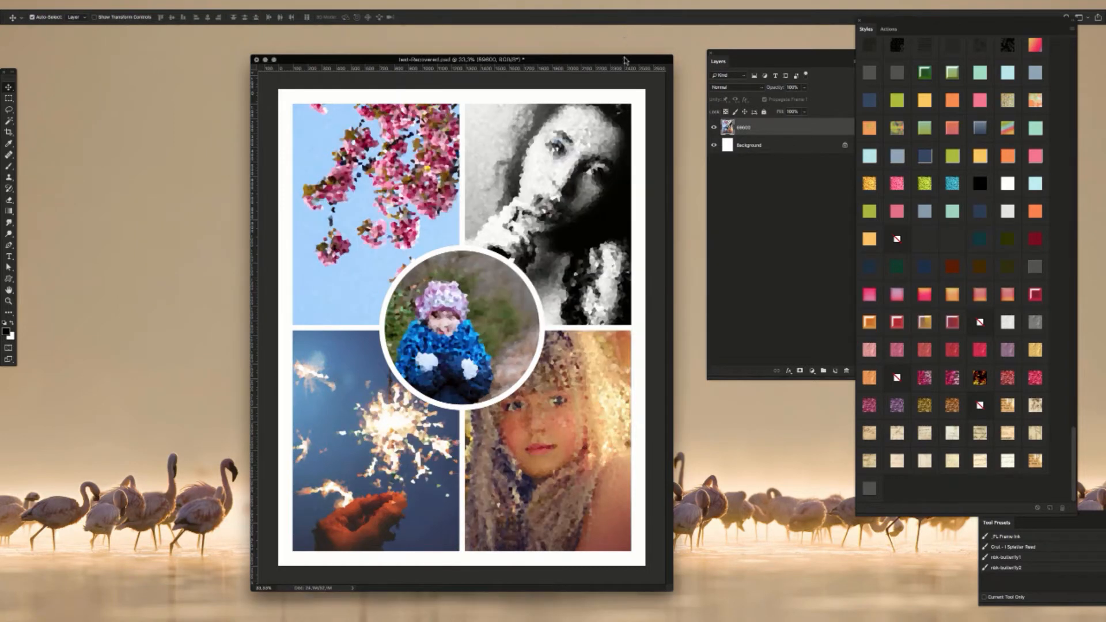
Step: Make a rectangular marquee selection in the upper corner of the cherry-blossom photo and clear it
mouse_move(462, 326)
left_mouse_down()
mouse_move(507, 257)
mouse_move(471, 309)
left_mouse_up()
left_click_drag(455, 118, 485, 140)
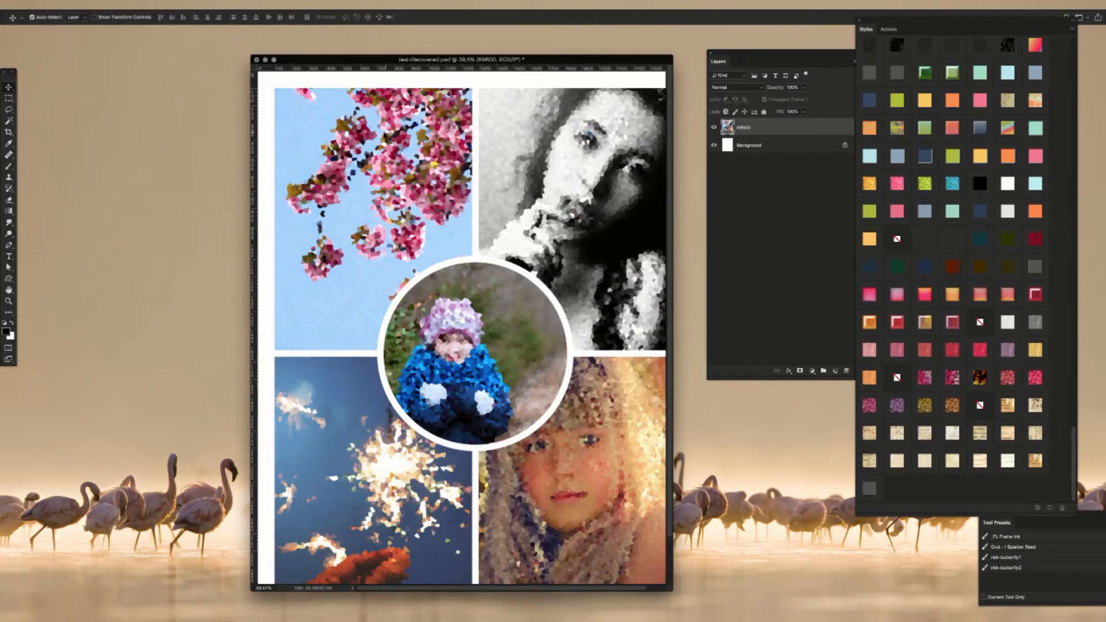
left_click(8, 98)
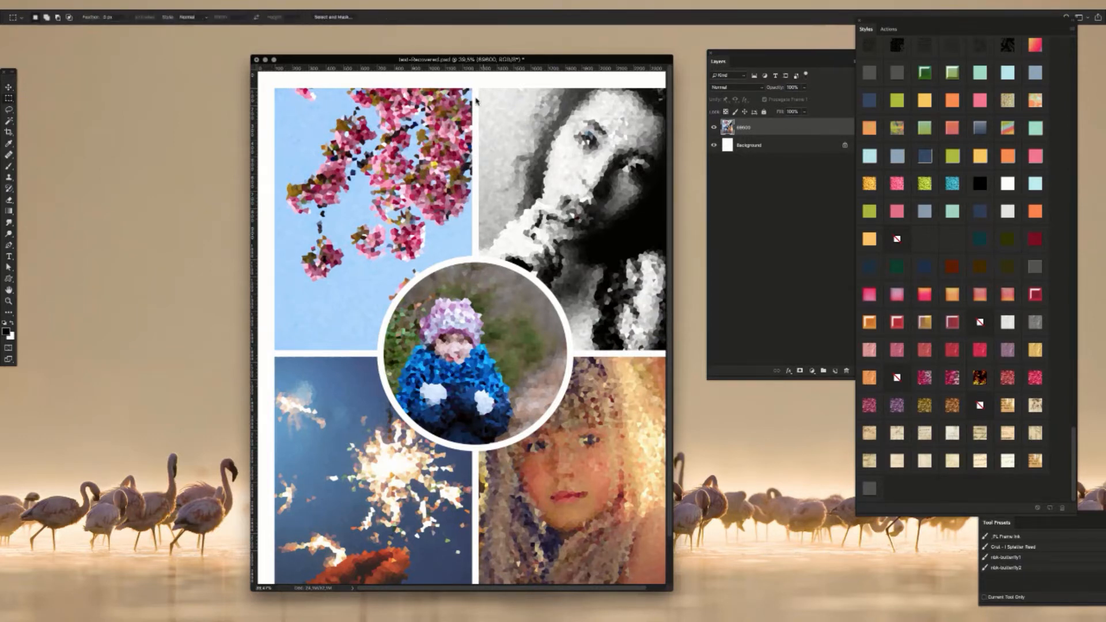
left_click_drag(471, 88, 387, 167)
left_click(9, 88)
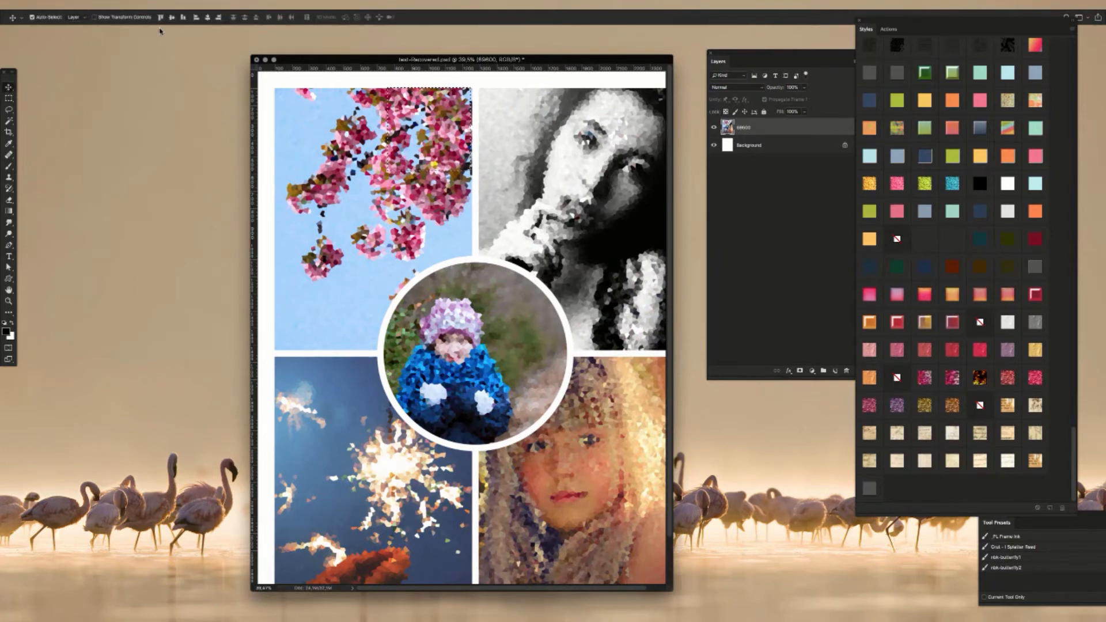
key("super+0")
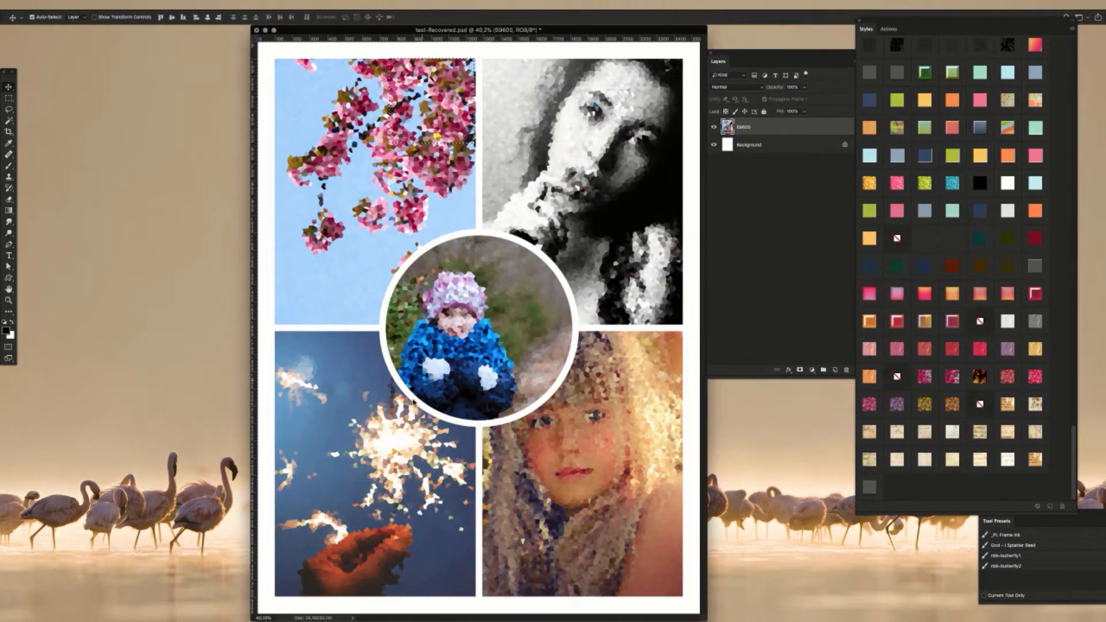
key("super+d")
left_click_drag(570, 33, 570, 33)
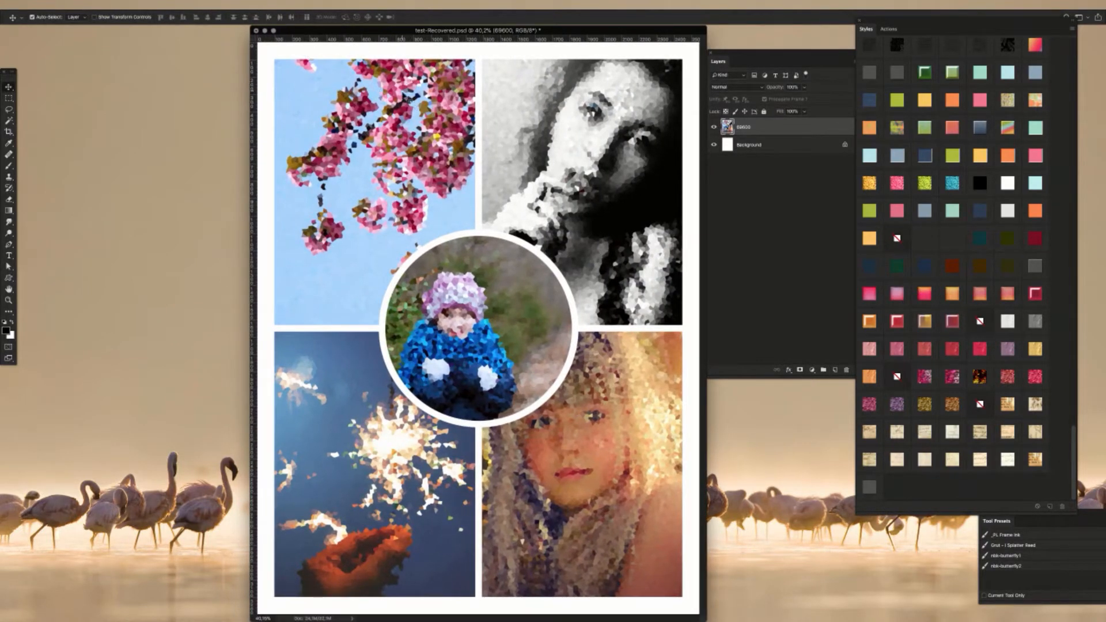
Step: Undo the Crystallize filter on the collage layer
key("super+shift+d")
key("super+alt+z")
key("super+alt+z")
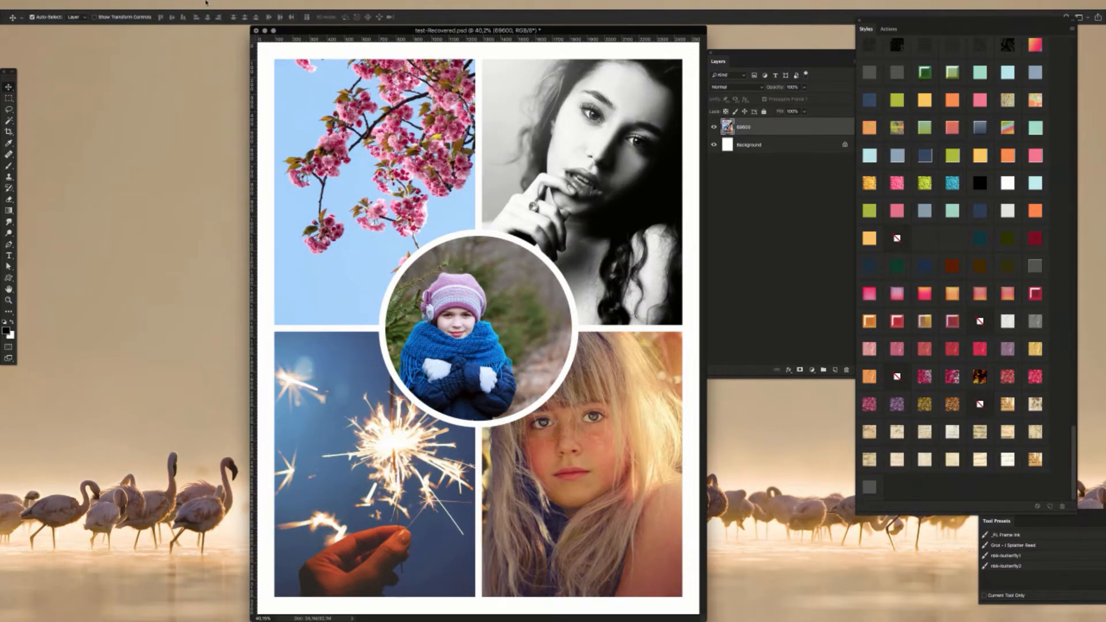
Step: Try a Tilt-Shift blur on the collage layer, adjusting the blur controls around the central circle and applying it
left_click(211, 4)
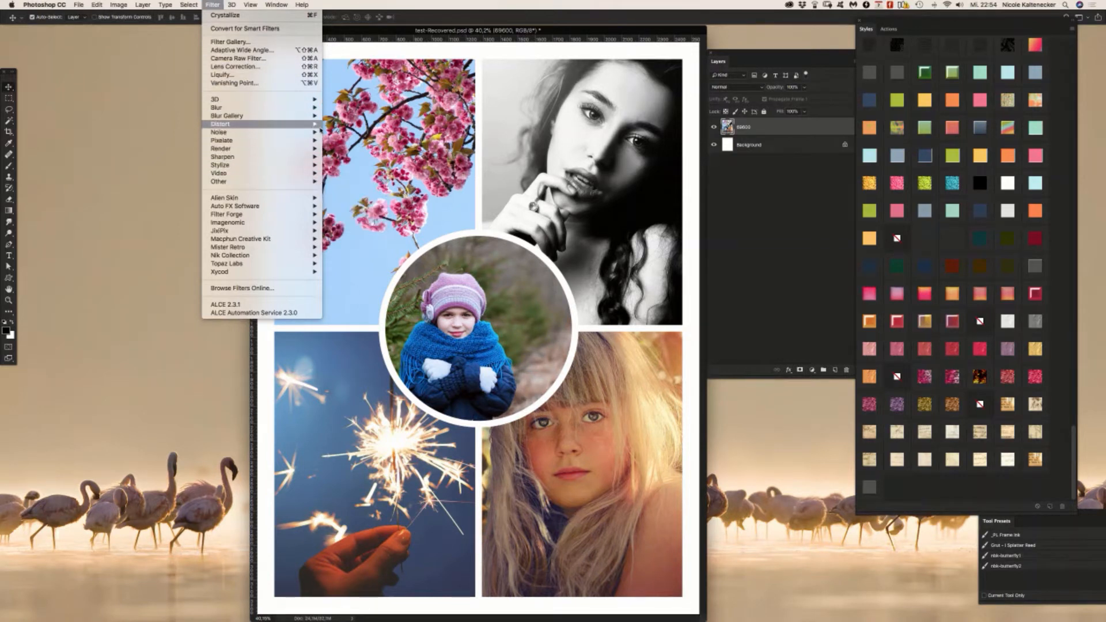
mouse_move(321, 134)
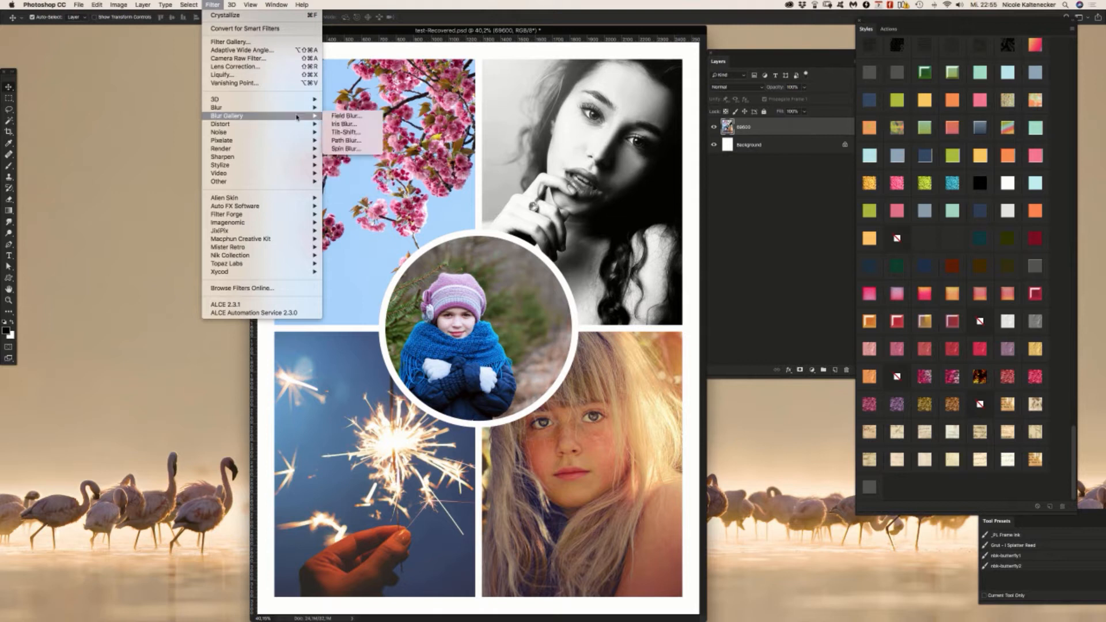
left_click(346, 132)
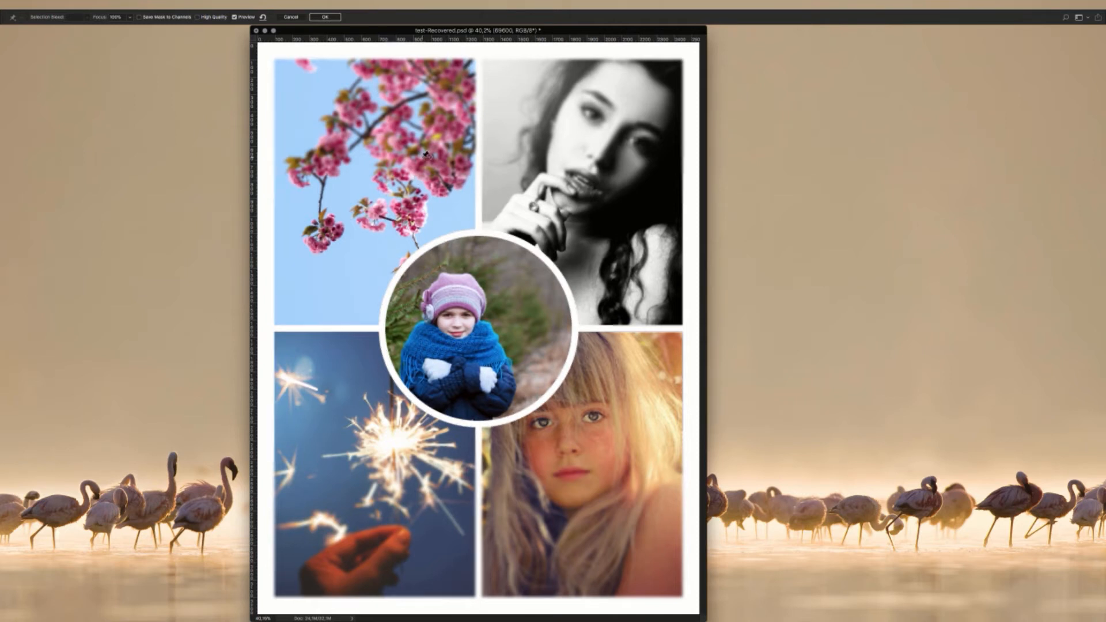
left_click(396, 280)
left_click_drag(396, 280, 404, 203)
left_click_drag(410, 165, 409, 162)
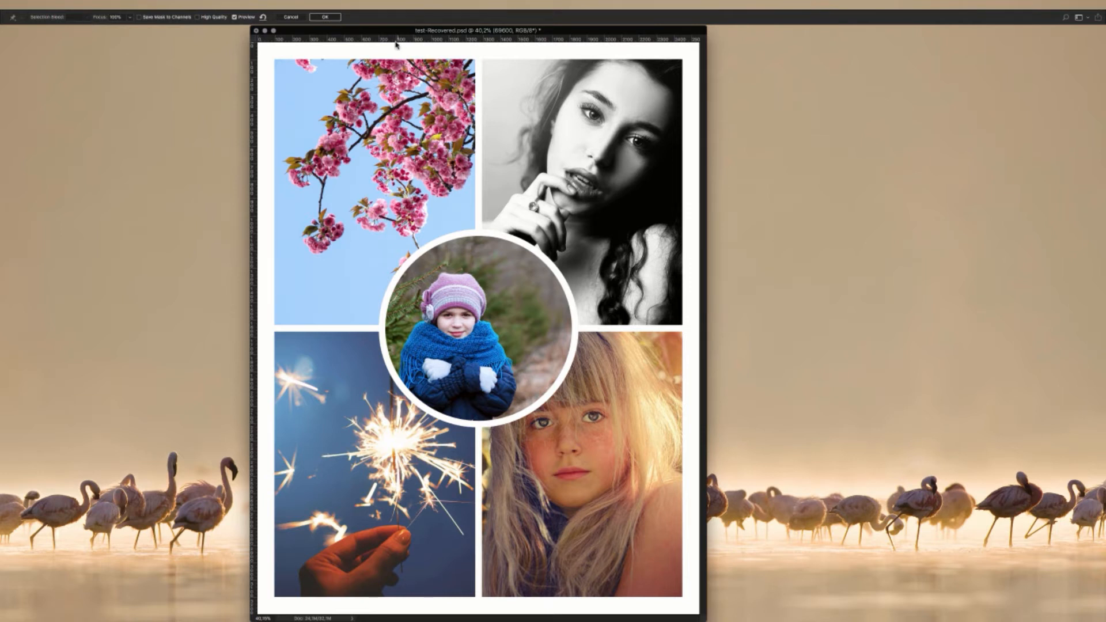
left_click(327, 18)
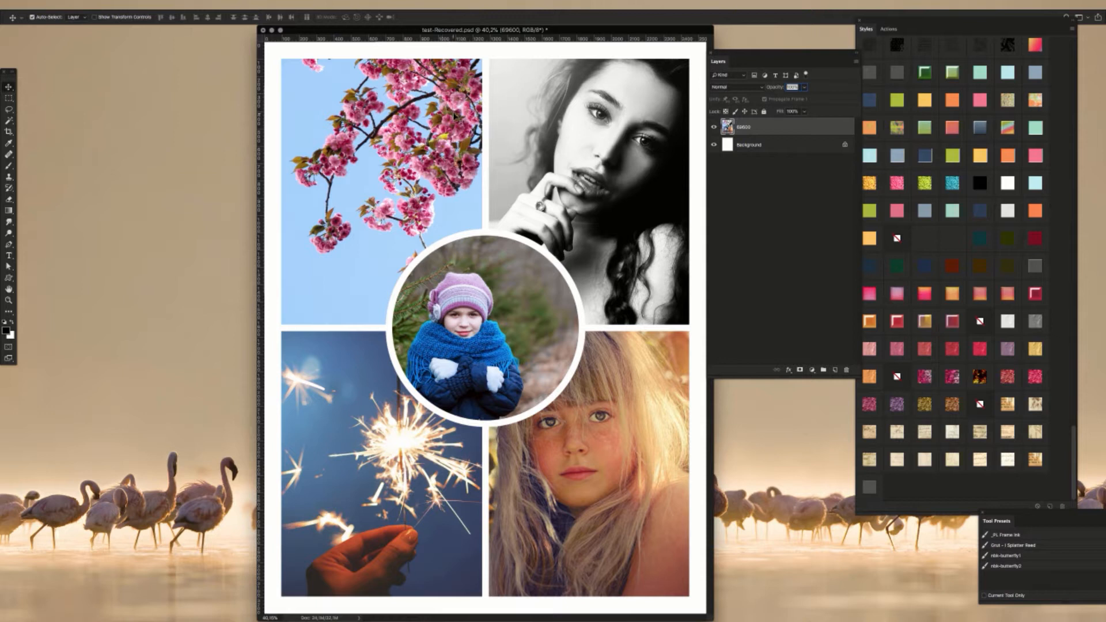
Step: Apply the Tilt-Shift blur to the collage layer again with its default blur placement
left_click_drag(387, 29, 378, 26)
left_click(221, 4)
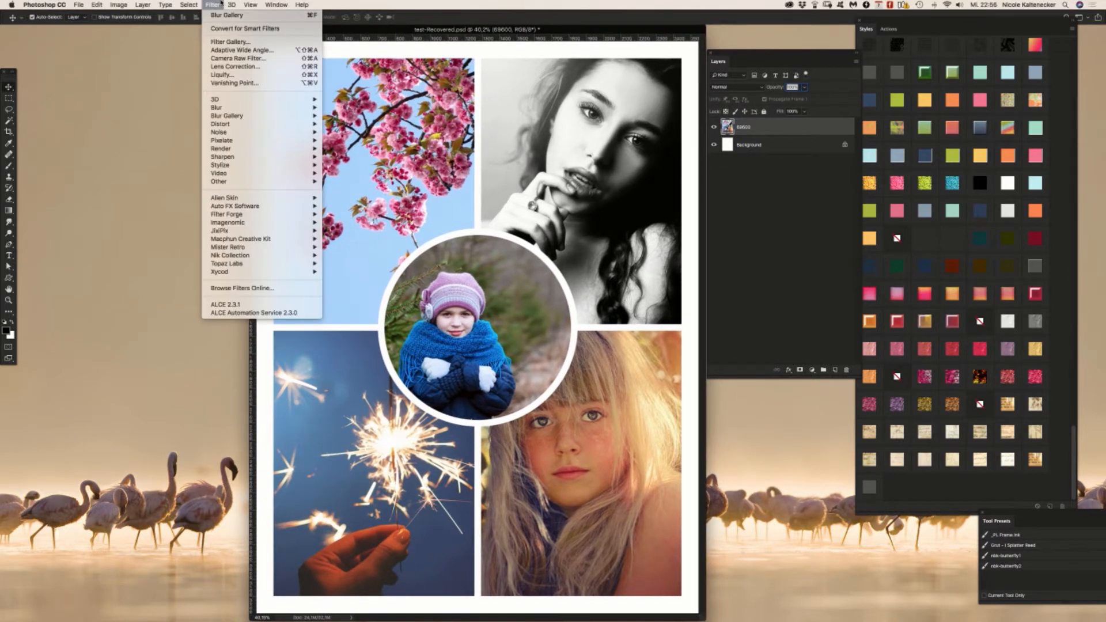
mouse_move(226, 3)
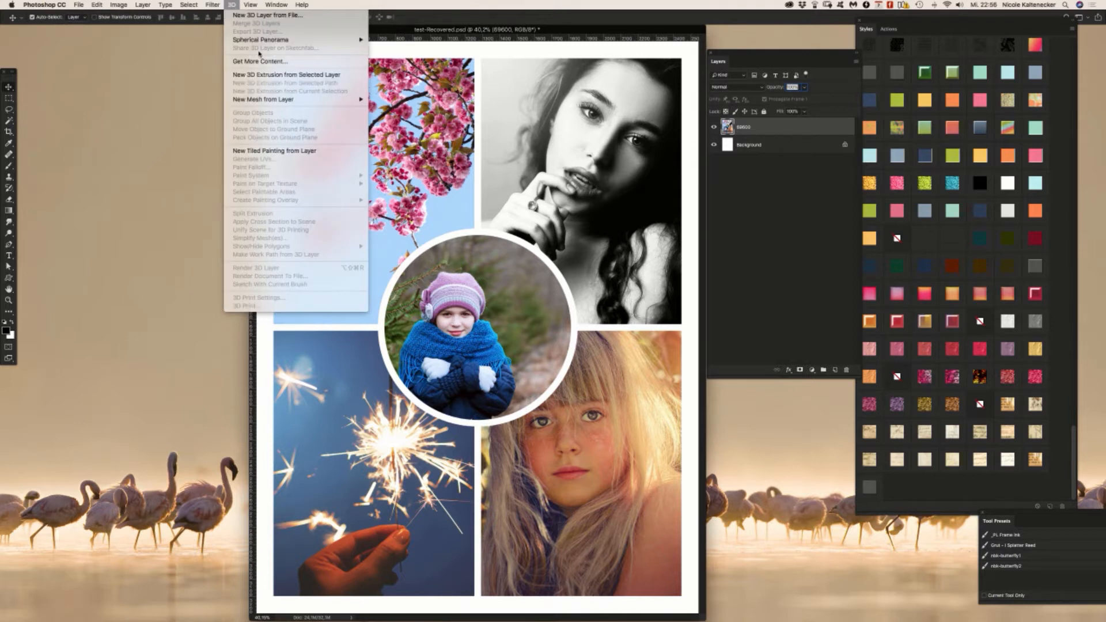
mouse_move(274, 109)
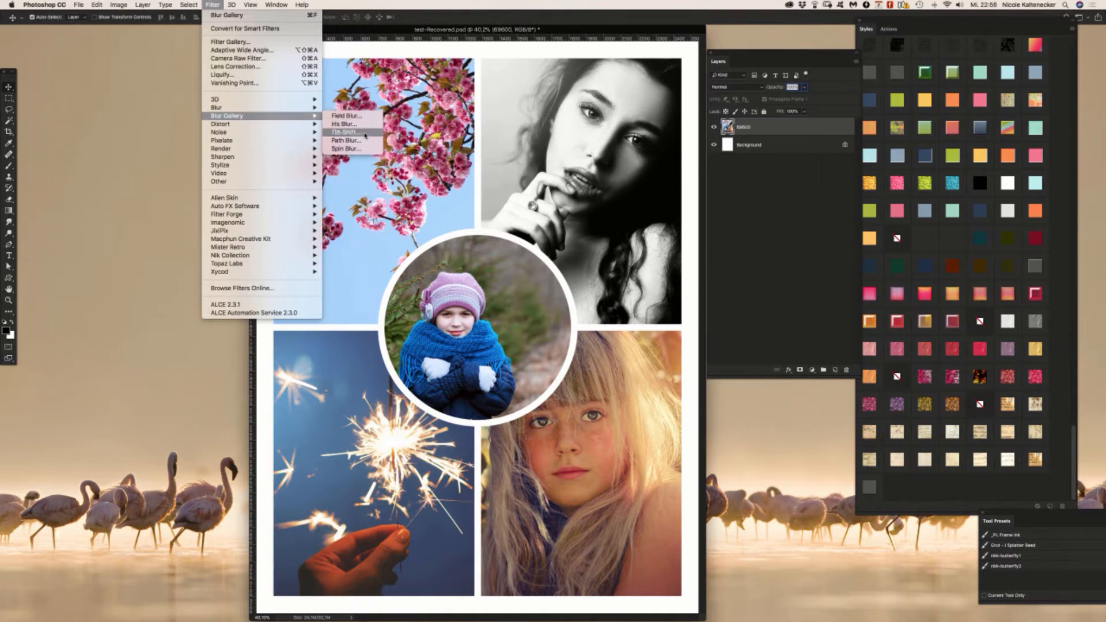
left_click(345, 132)
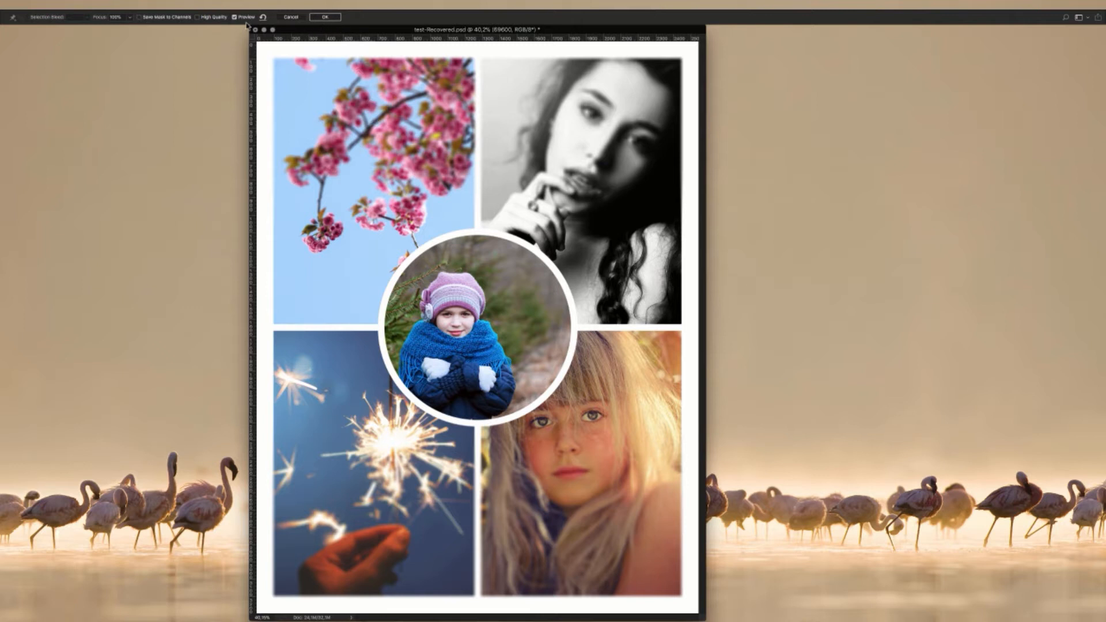
left_click(321, 21)
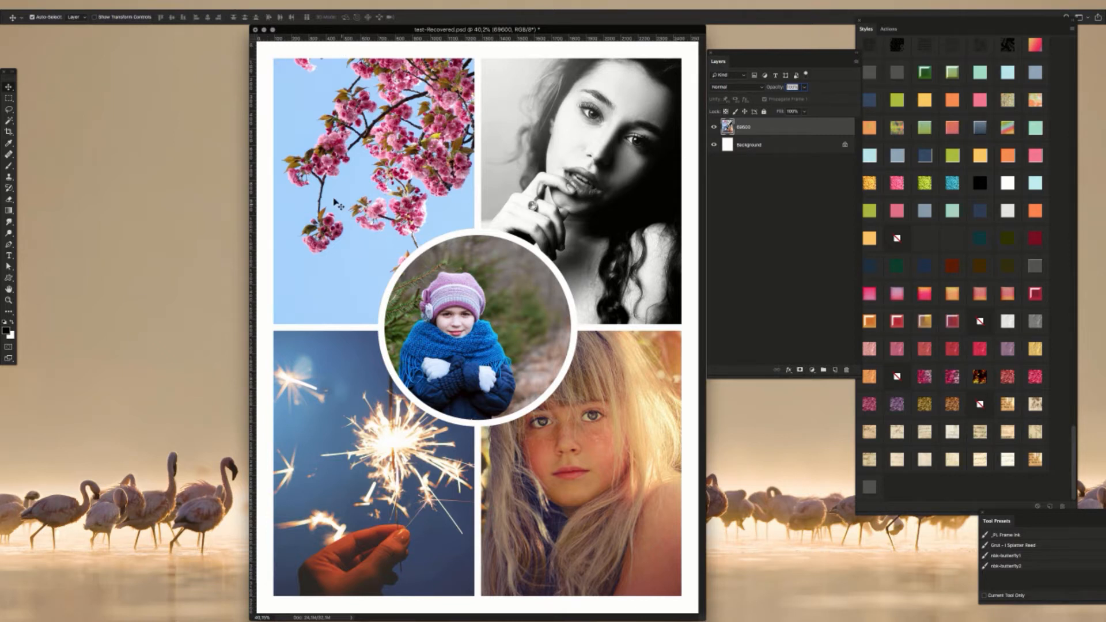
Step: Apply a Vibrance adjustment to the collage layer with vibrance +79 and saturation +67, and undo it
left_click(212, 5)
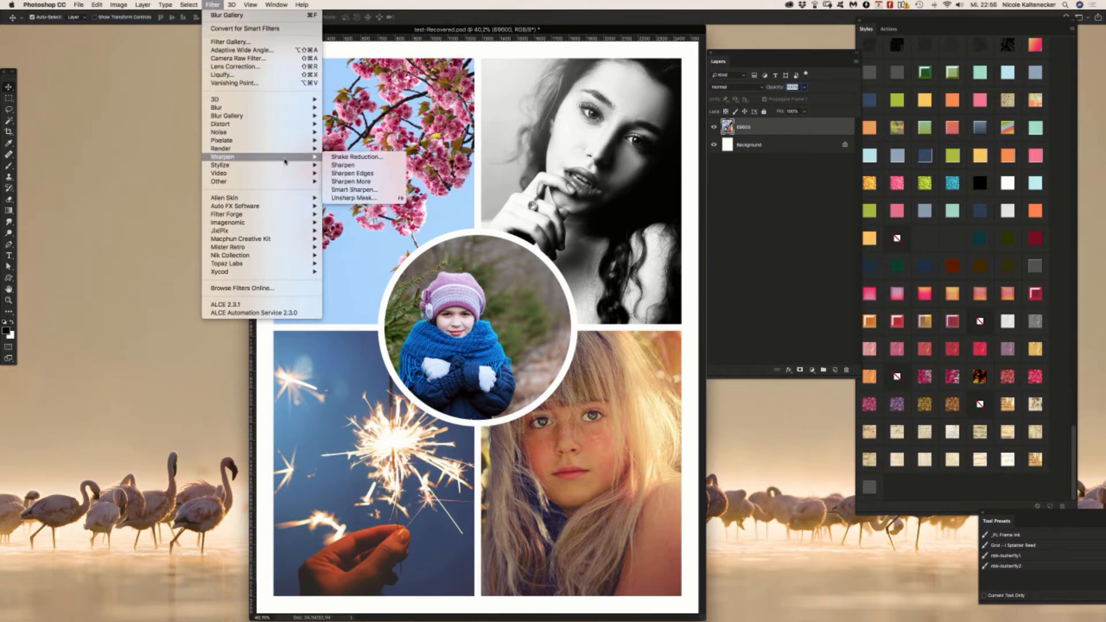
mouse_move(287, 166)
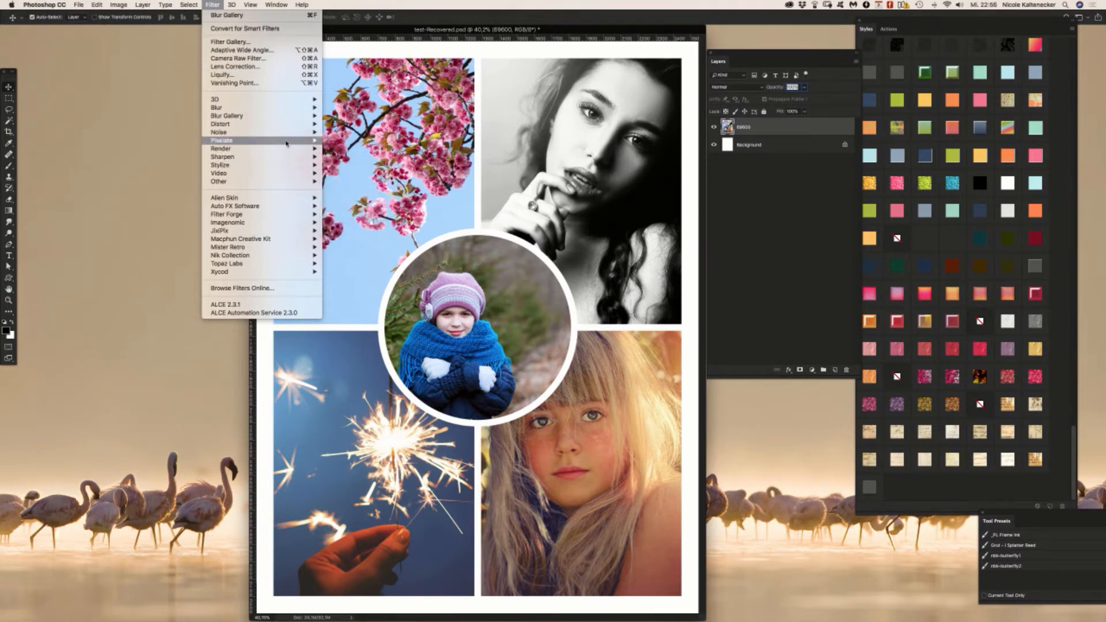
mouse_move(286, 135)
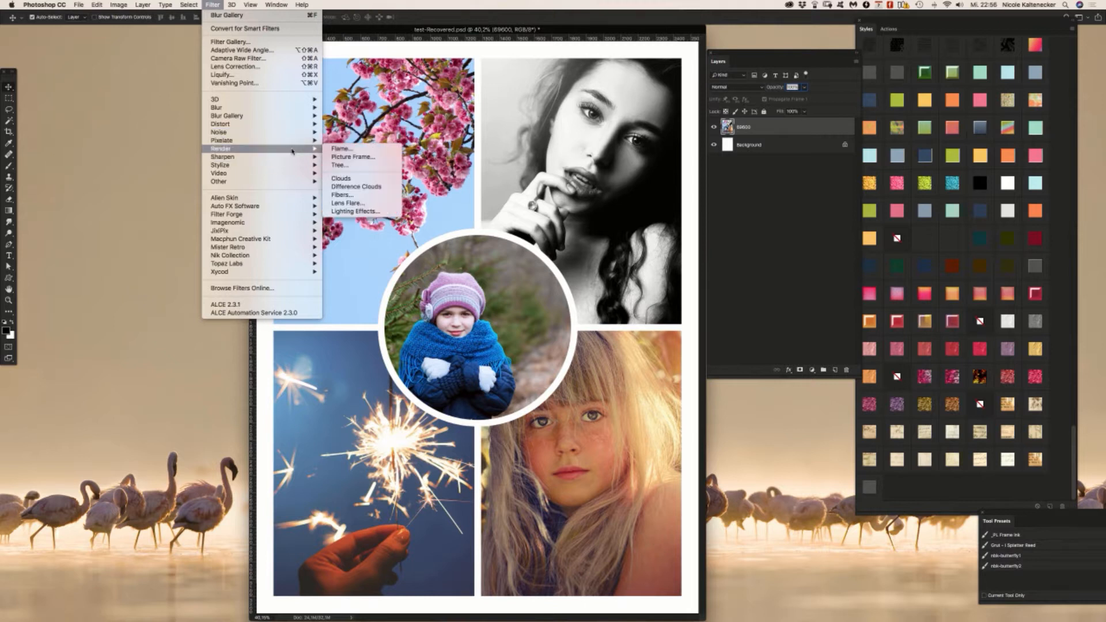
mouse_move(127, 4)
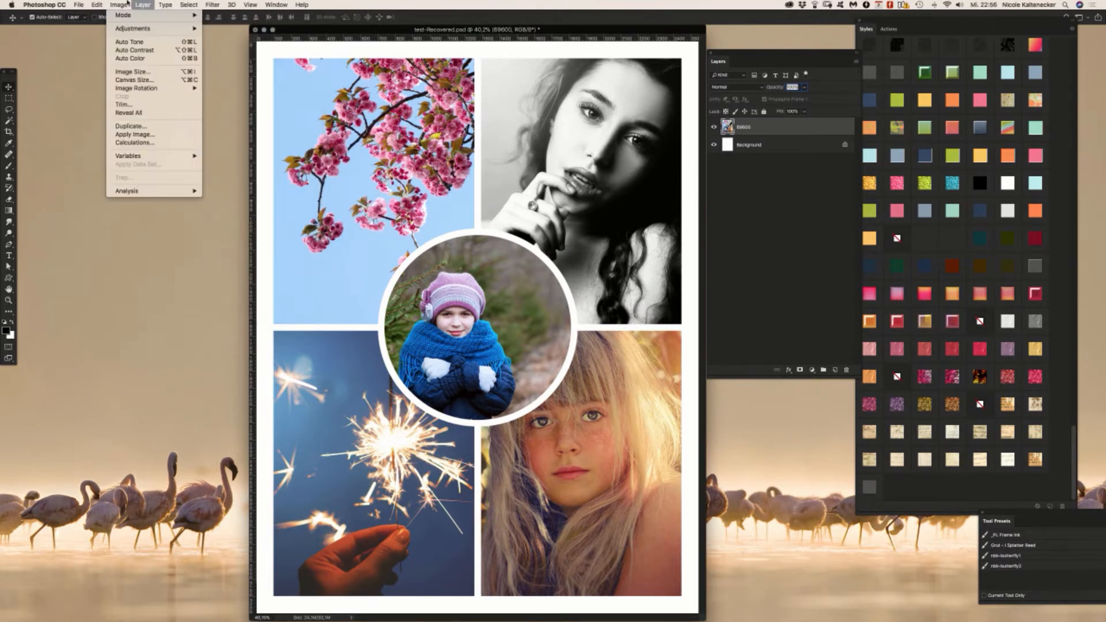
mouse_move(137, 32)
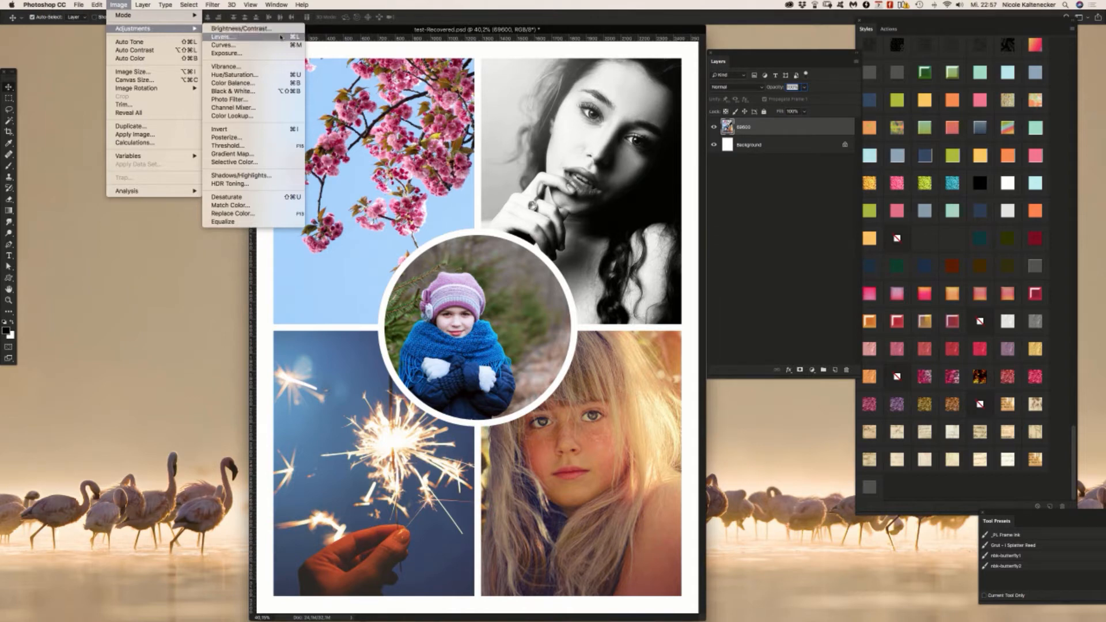
left_click(297, 66)
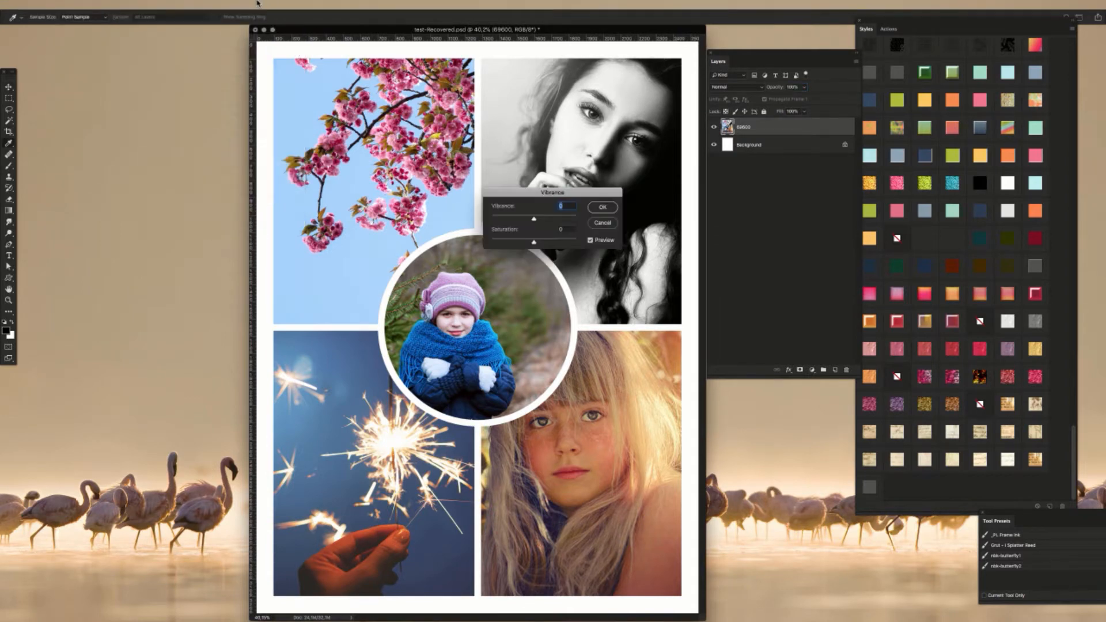
left_click_drag(534, 220, 541, 220)
left_click_drag(550, 222, 561, 244)
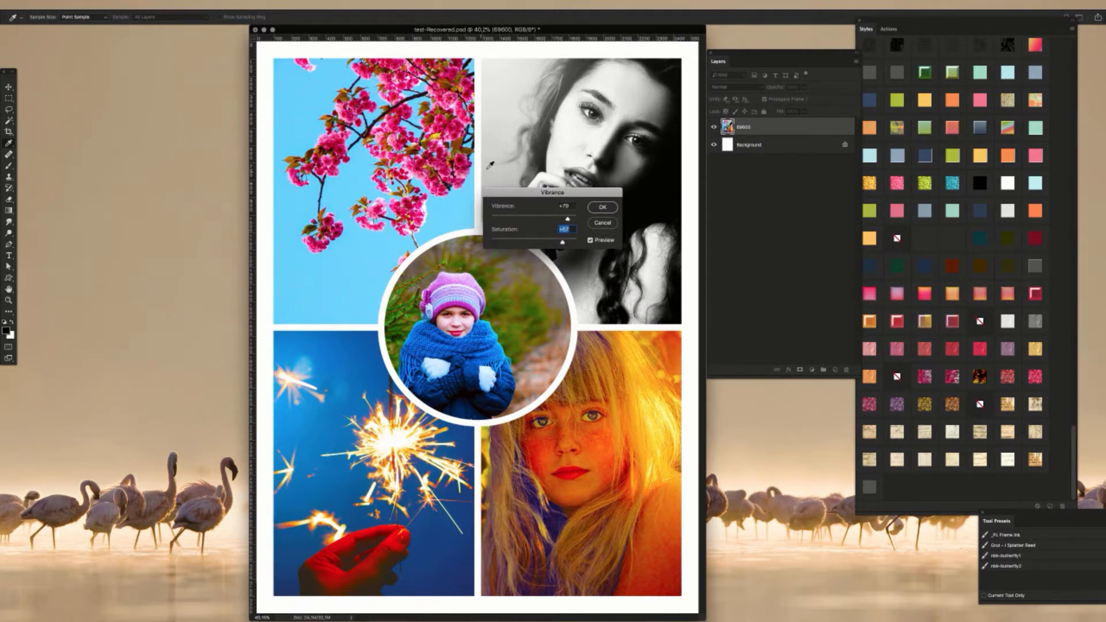
left_click_drag(562, 194, 558, 184)
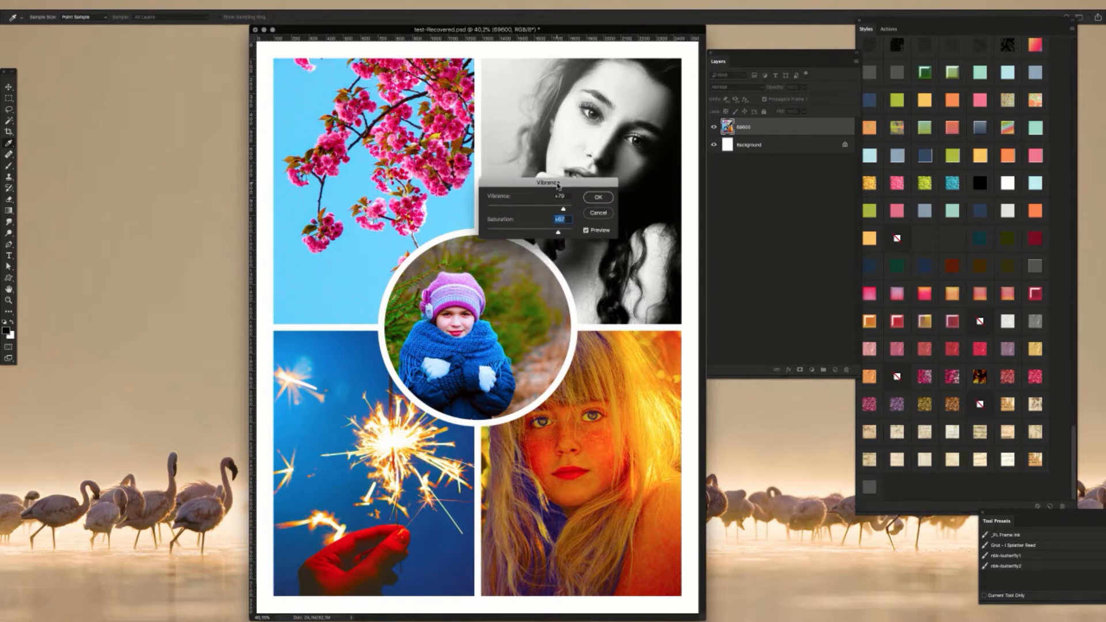
left_click(598, 199)
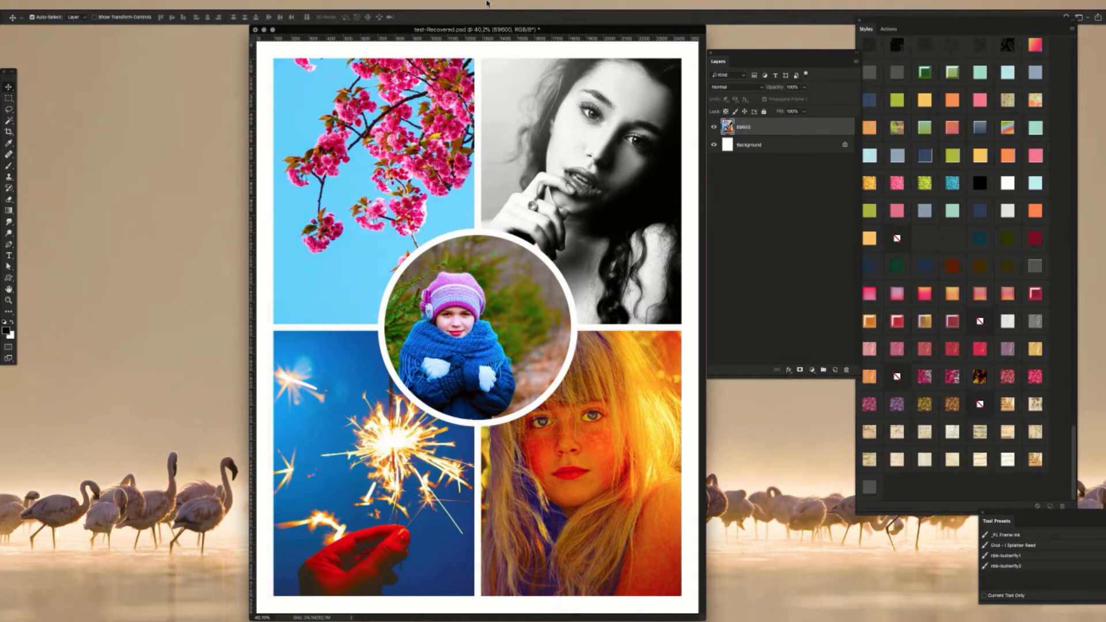
key("super+z")
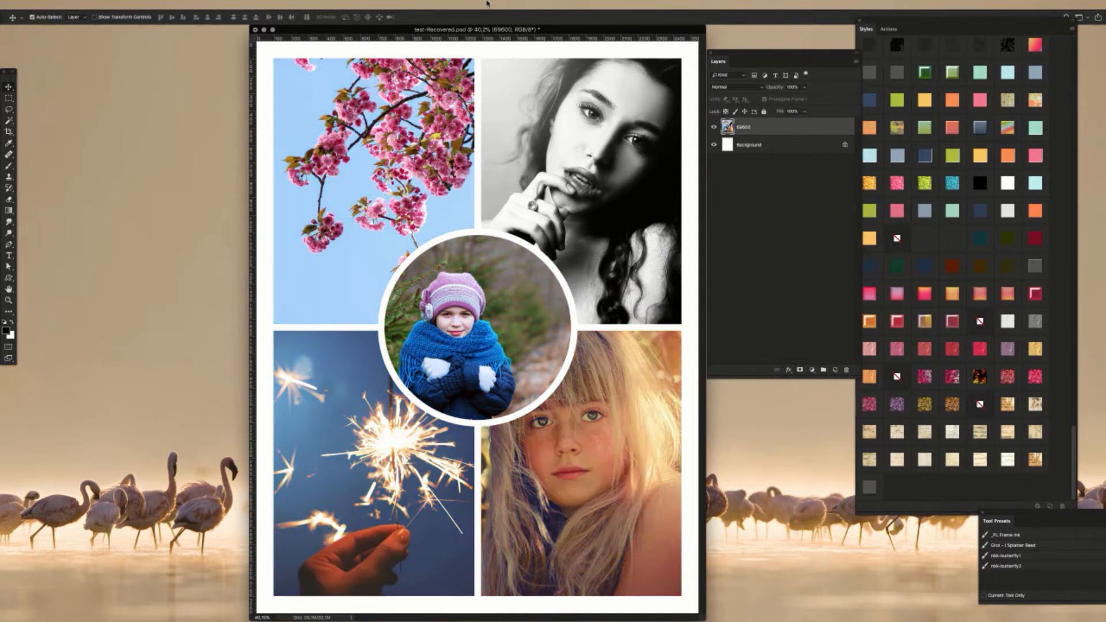
Step: Select the child's lips in the central circle with the Quick Selection tool, using a smaller brush
left_click(10, 121)
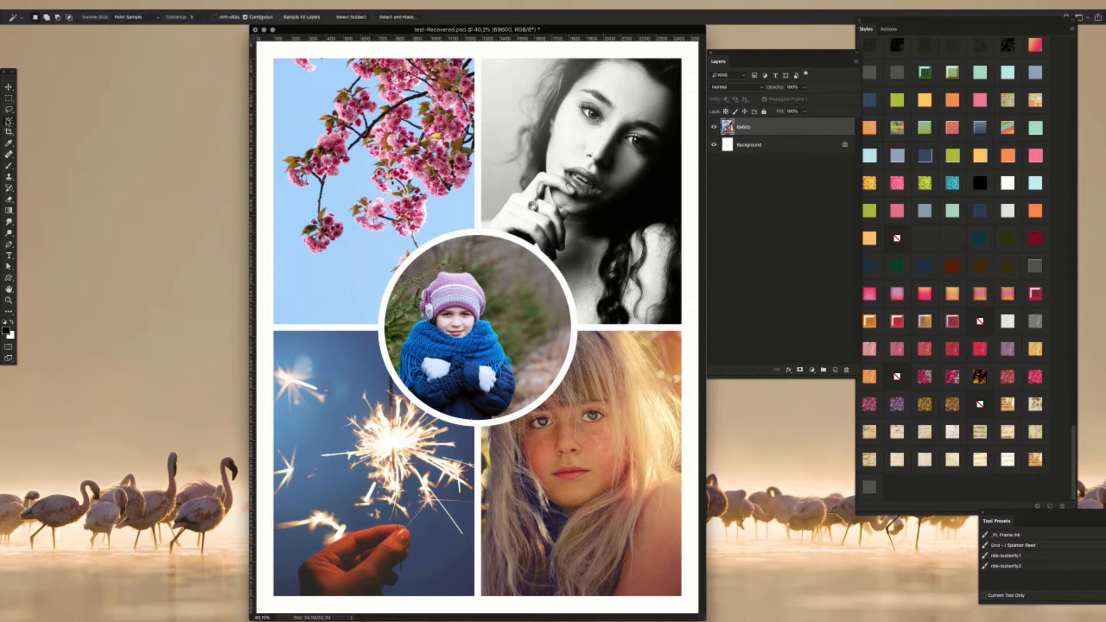
left_click(9, 109)
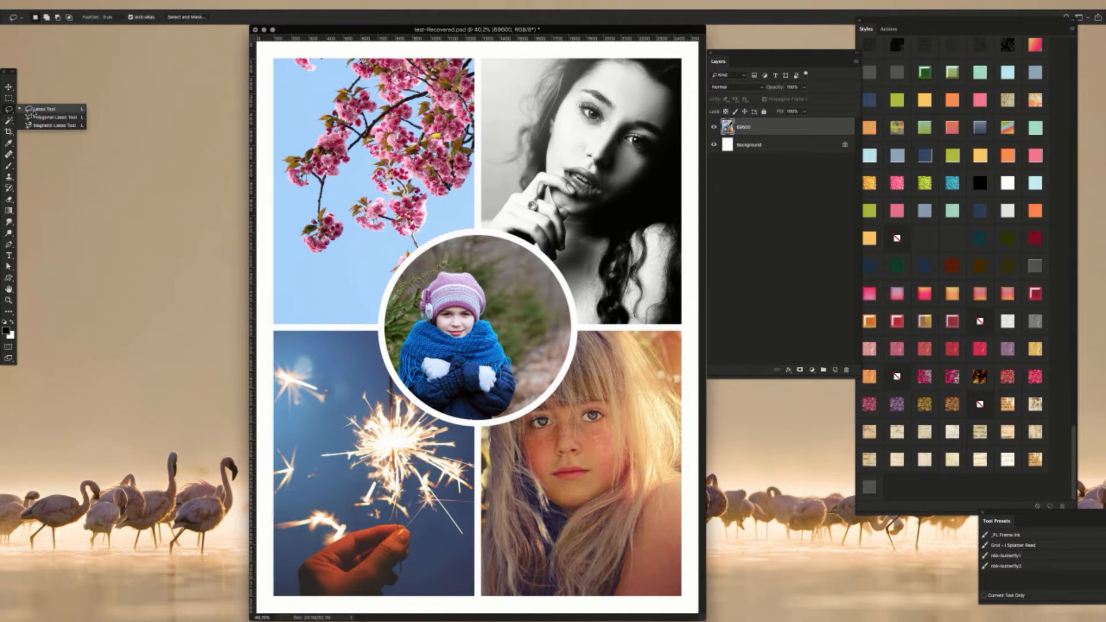
left_click(35, 110)
left_click_drag(439, 322, 495, 238)
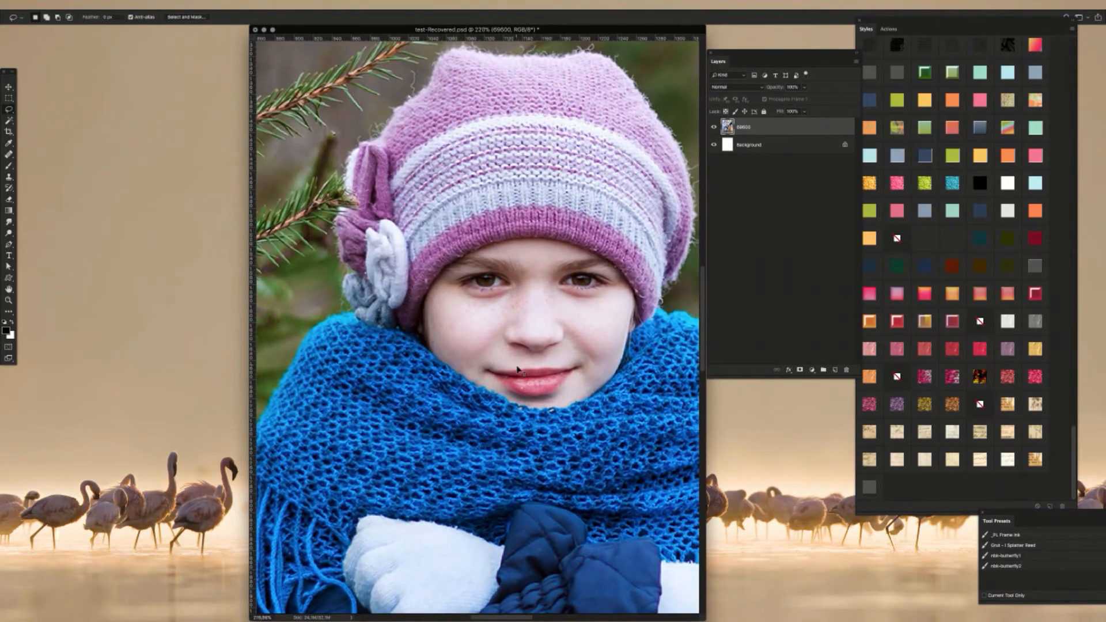
left_click(8, 120)
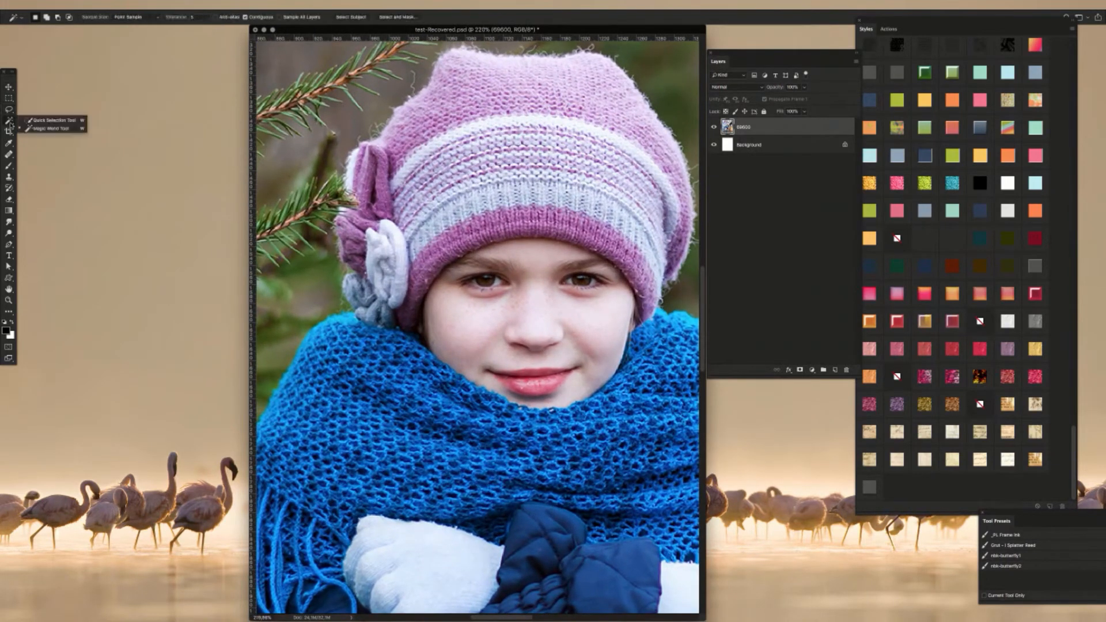
left_click(49, 120)
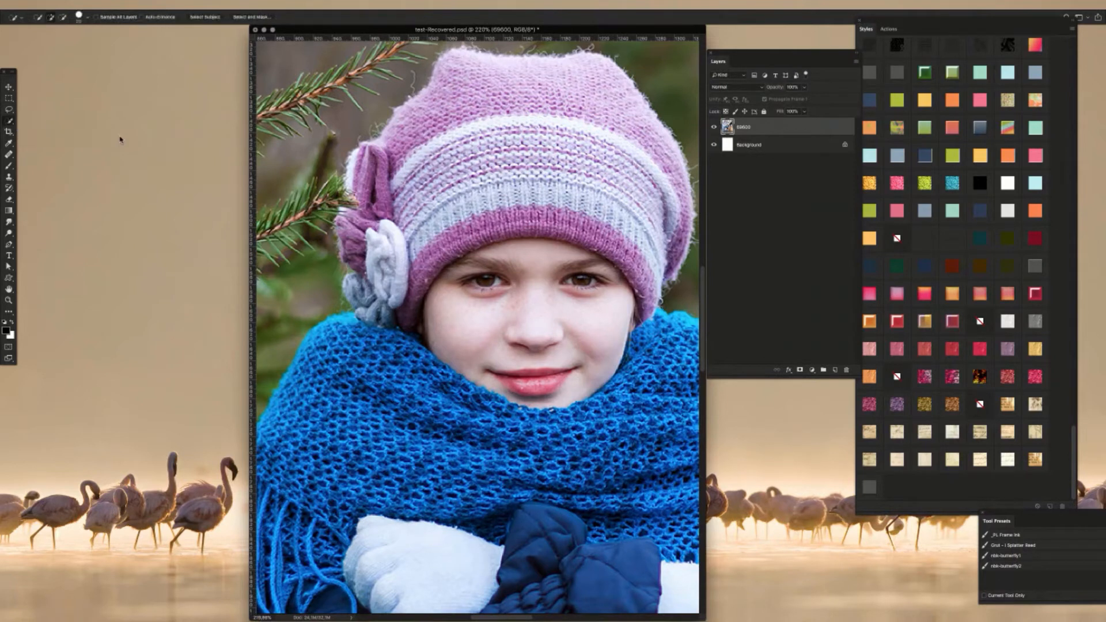
key("bracketleft")
key("bracketleft")
left_click(508, 376)
mouse_move(546, 383)
left_mouse_down()
mouse_move(527, 374)
mouse_move(558, 377)
mouse_move(541, 392)
left_mouse_up()
key("alt")
key("super+0")
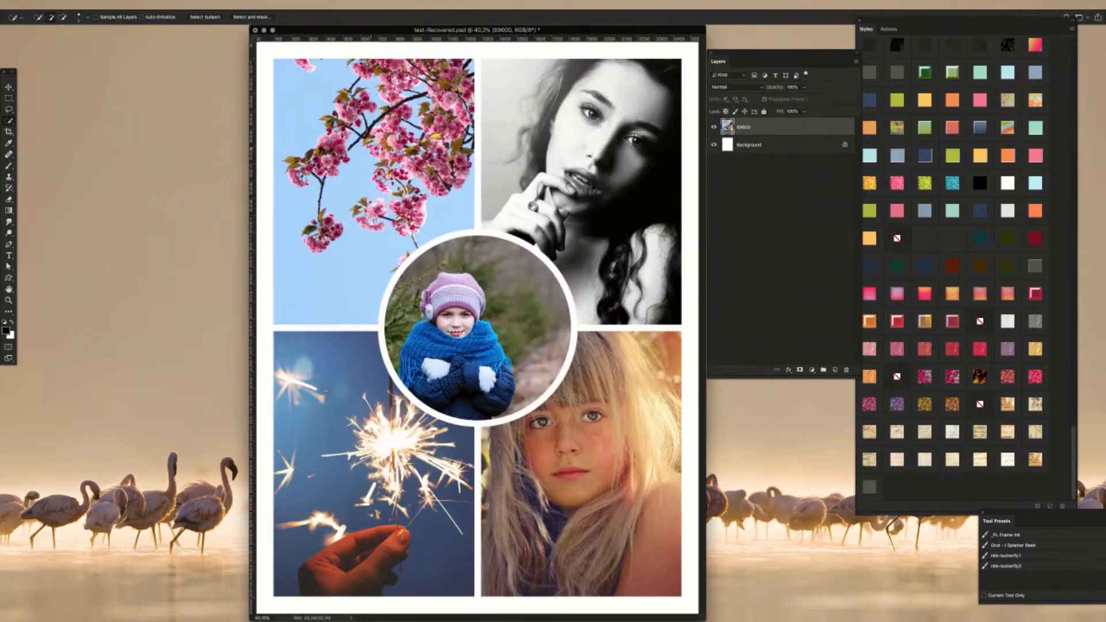
Step: Apply a Vibrance adjustment with raised vibrance and saturation to the selected lips in the central circle
scroll(448, 333, "up", 10)
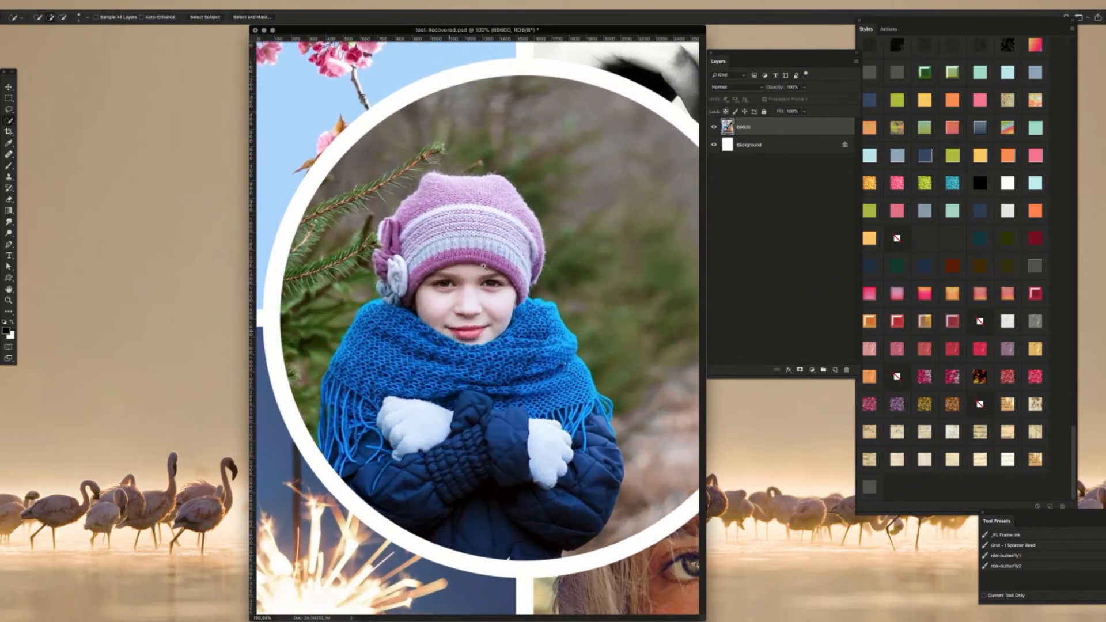
left_click(118, 5)
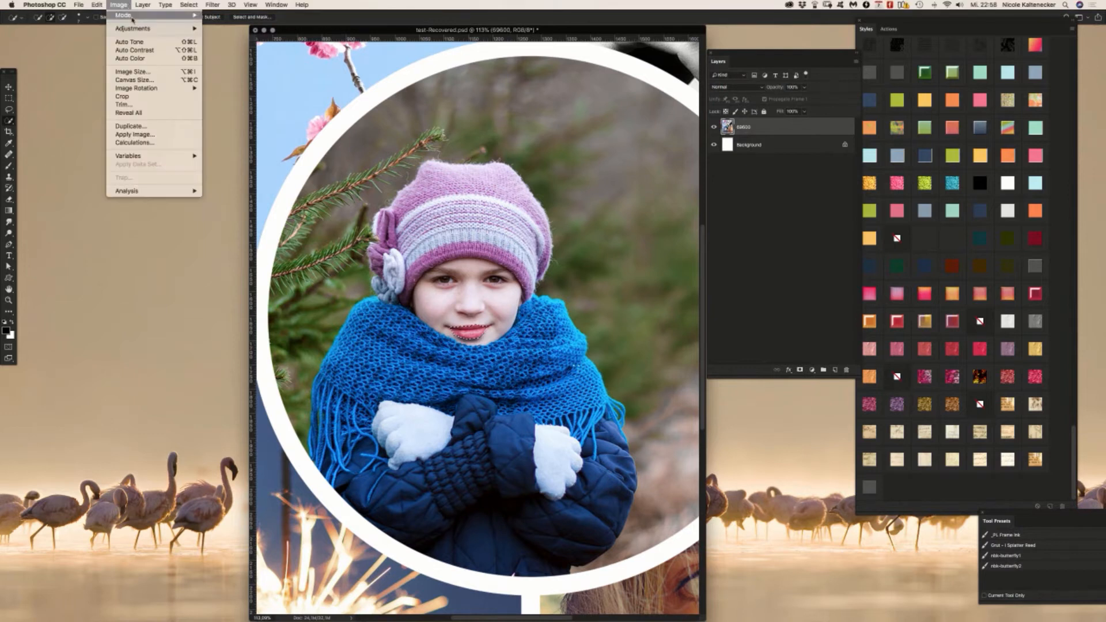
mouse_move(138, 29)
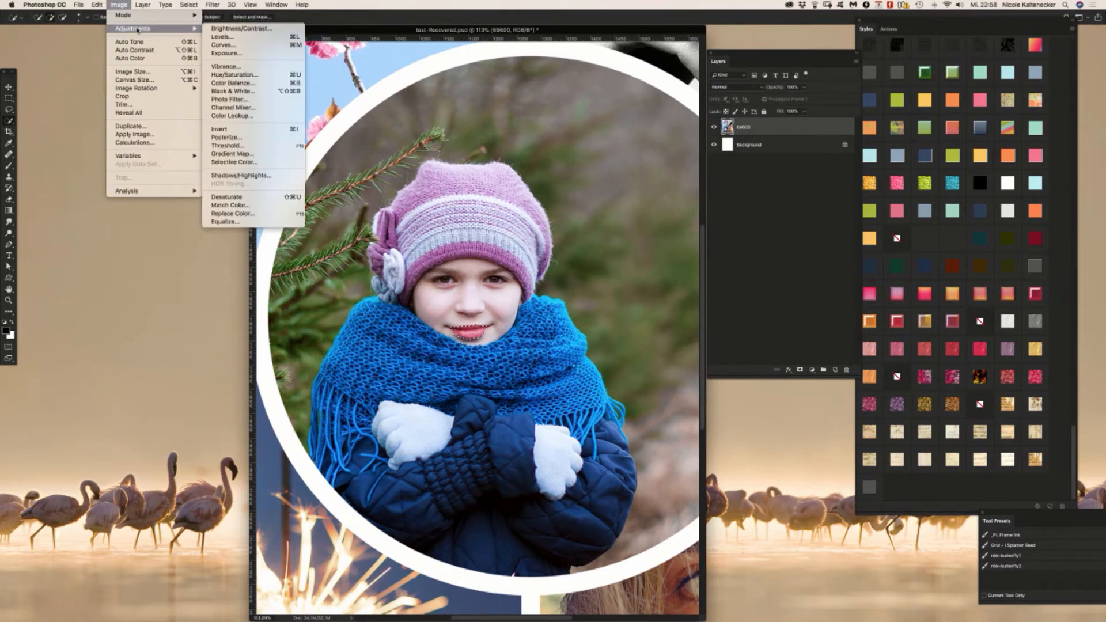
left_click(266, 68)
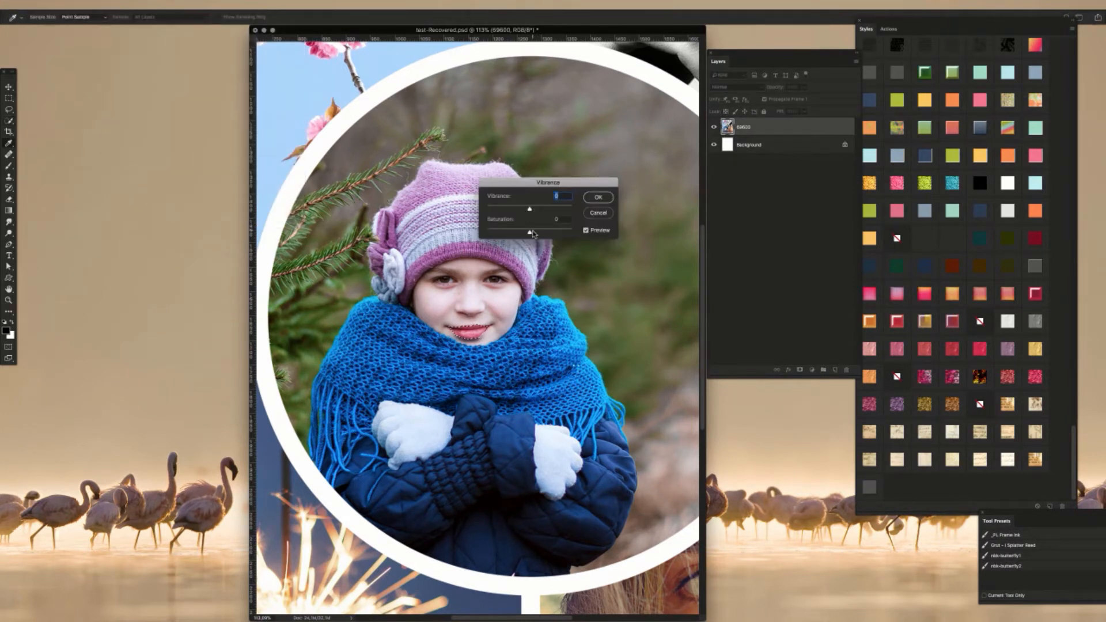
left_click_drag(529, 232, 548, 233)
left_click_drag(552, 234, 558, 211)
left_click(598, 197)
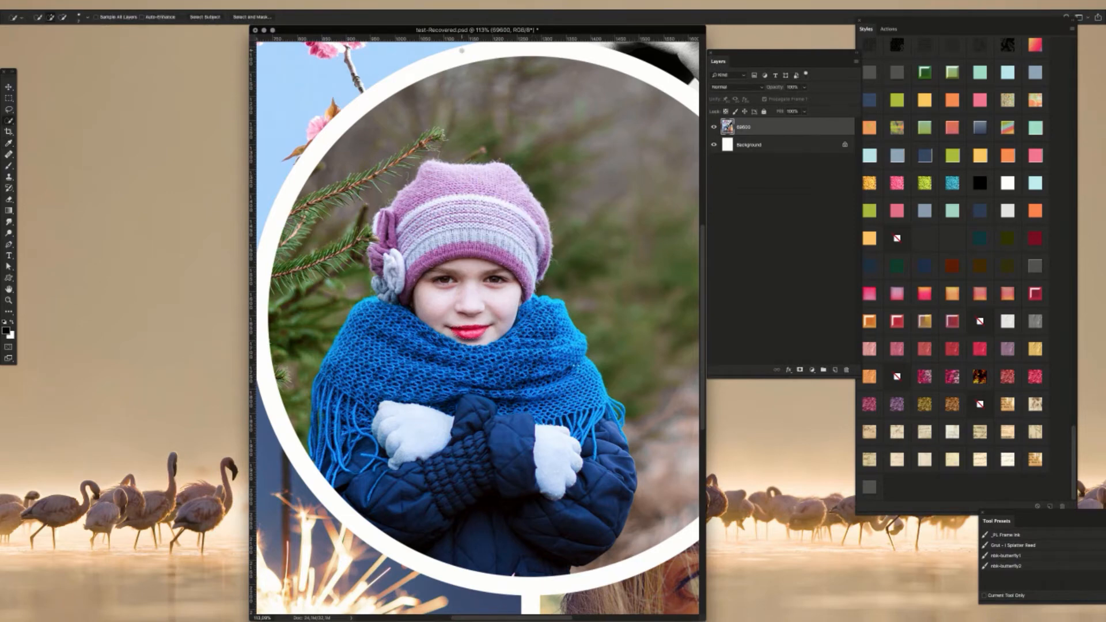
key("super+0")
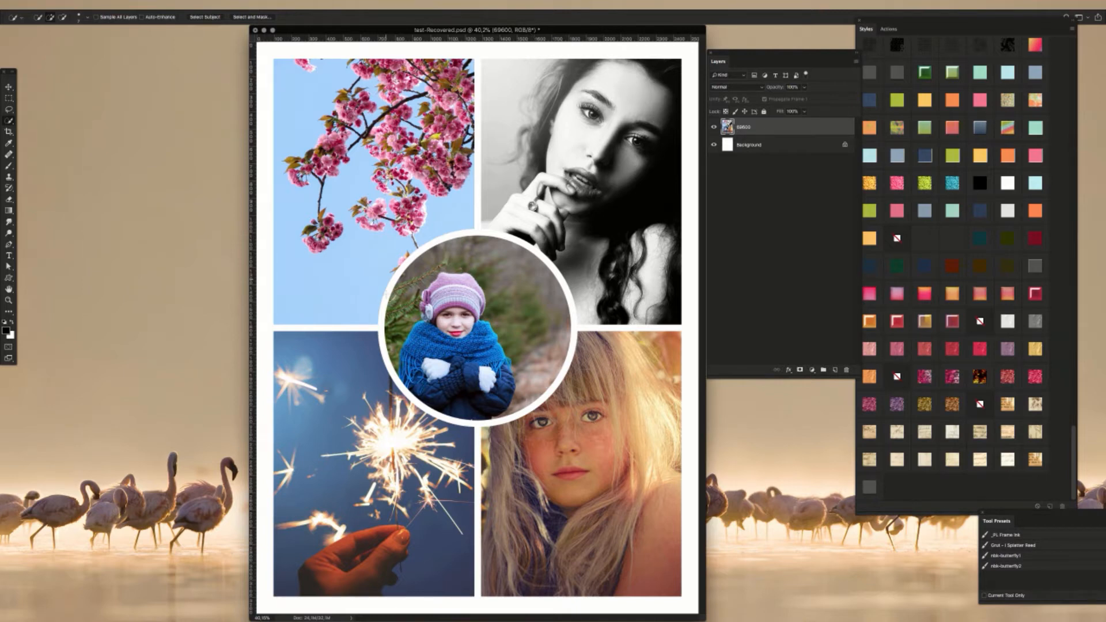
Step: Duplicate the 69600 collage layer and add a Black & White adjustment layer directly above the original
left_click_drag(584, 419, 613, 210)
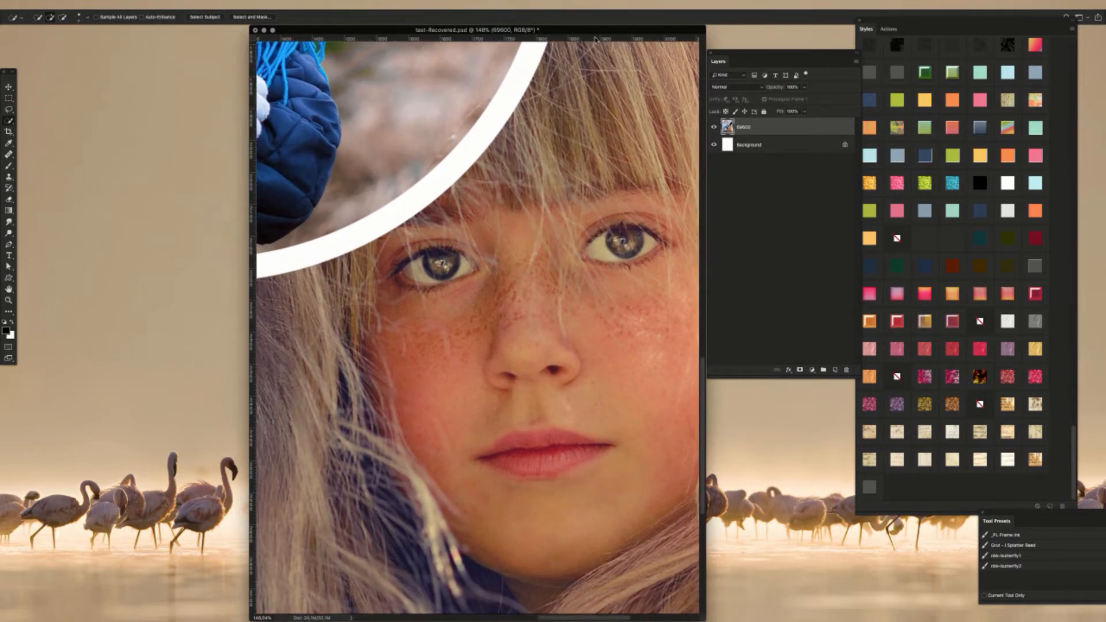
key("super+0")
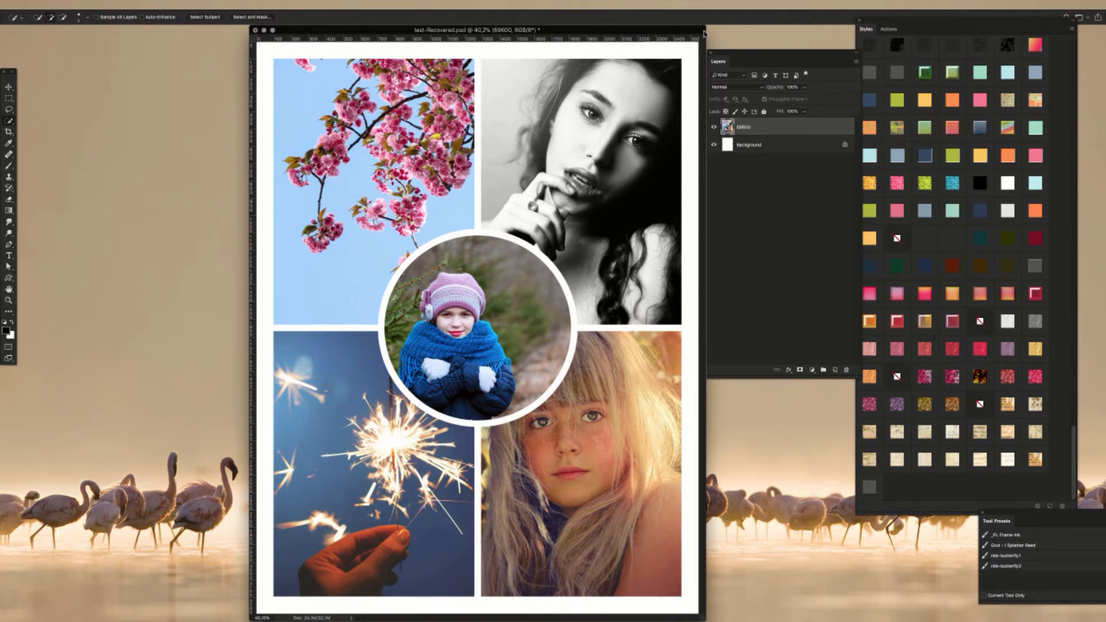
key("super+j")
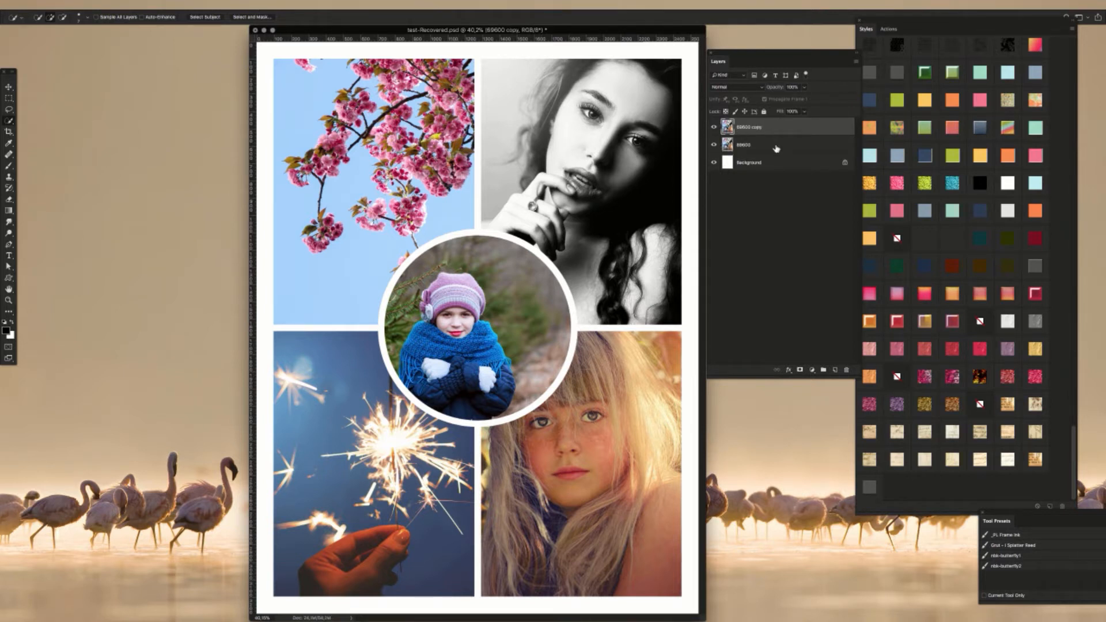
left_click(776, 148)
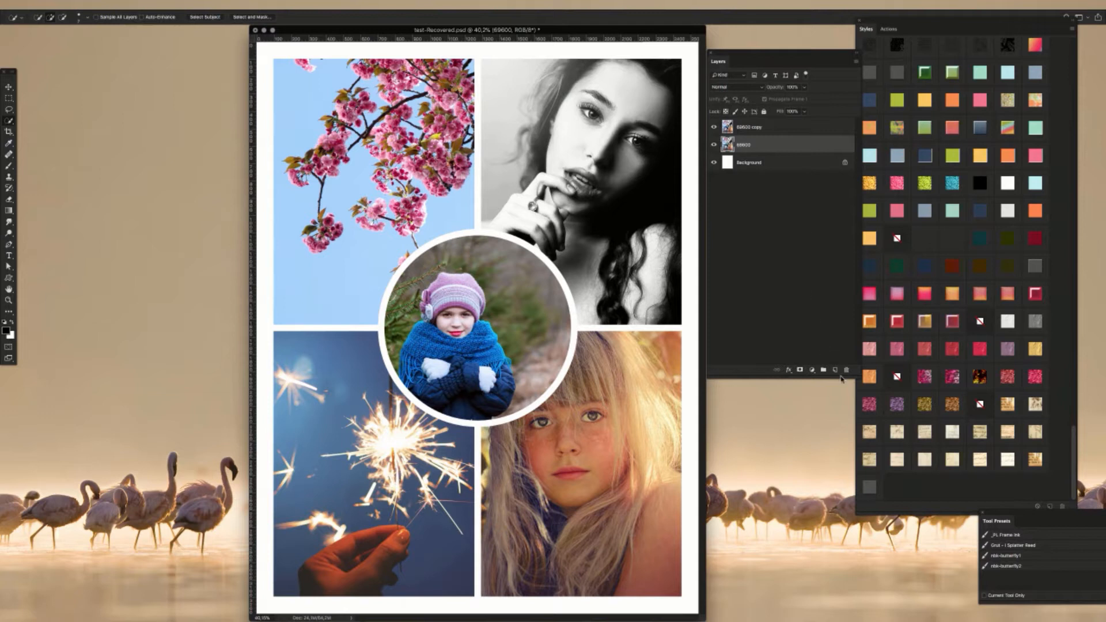
left_click(813, 370)
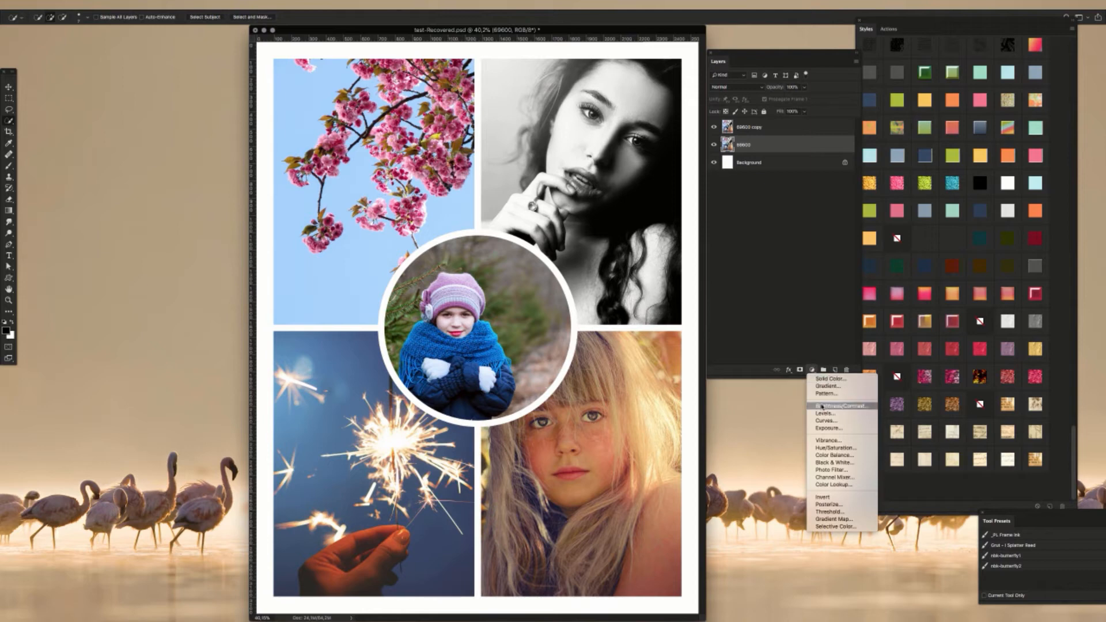
left_click(848, 463)
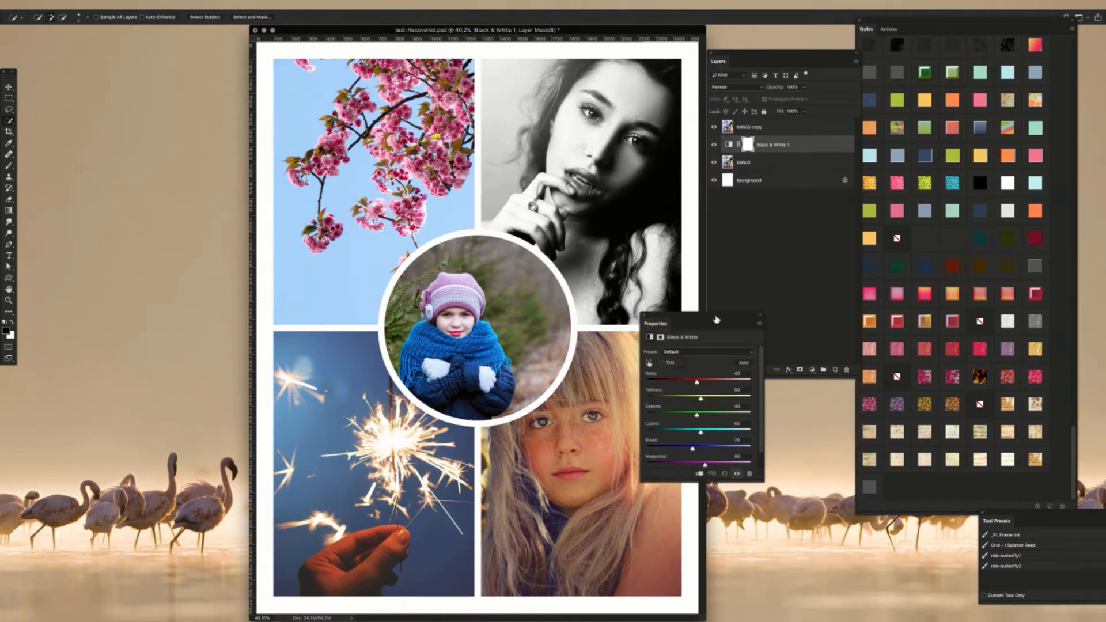
Step: Hide the 69600 copy layer and compare the collage with the Black & White adjustment layer switched off and on
left_click(713, 127)
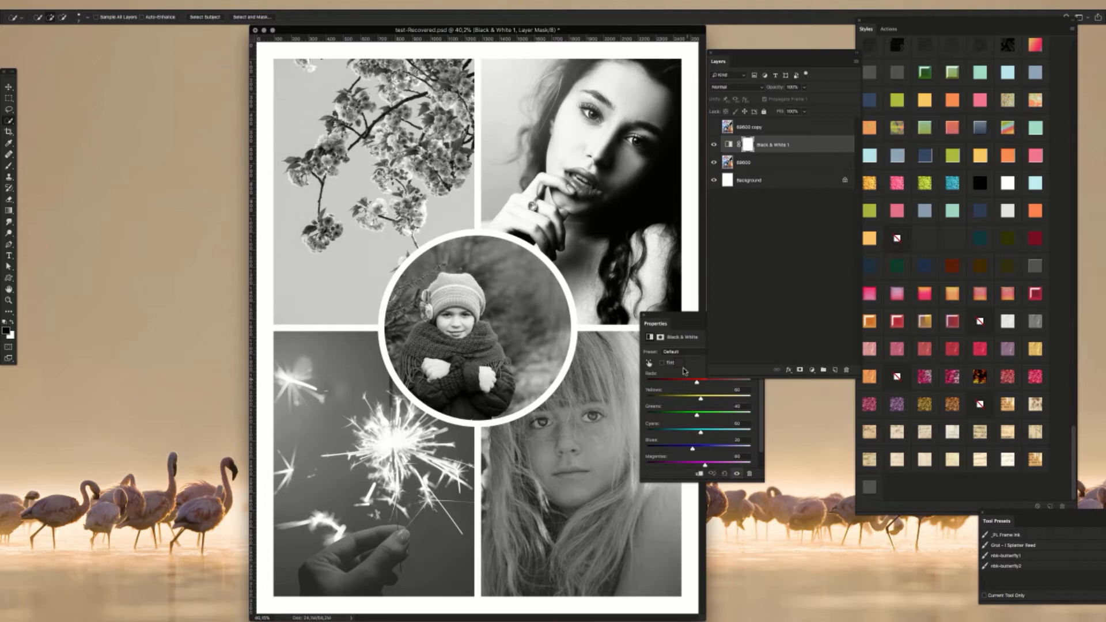
left_click(646, 315)
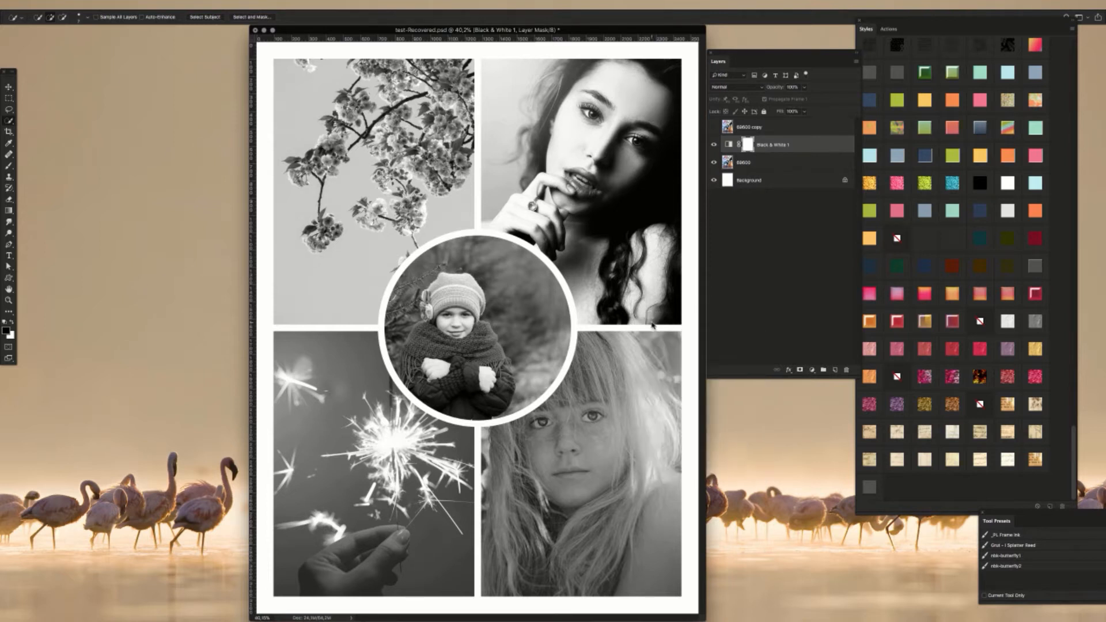
left_click(714, 145)
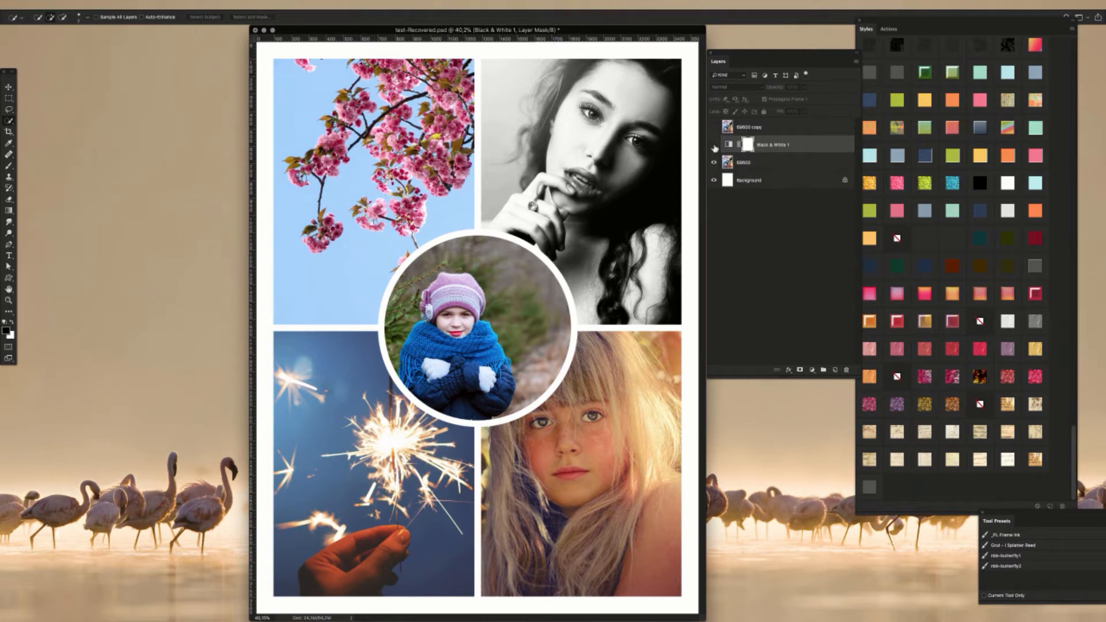
left_click(714, 145)
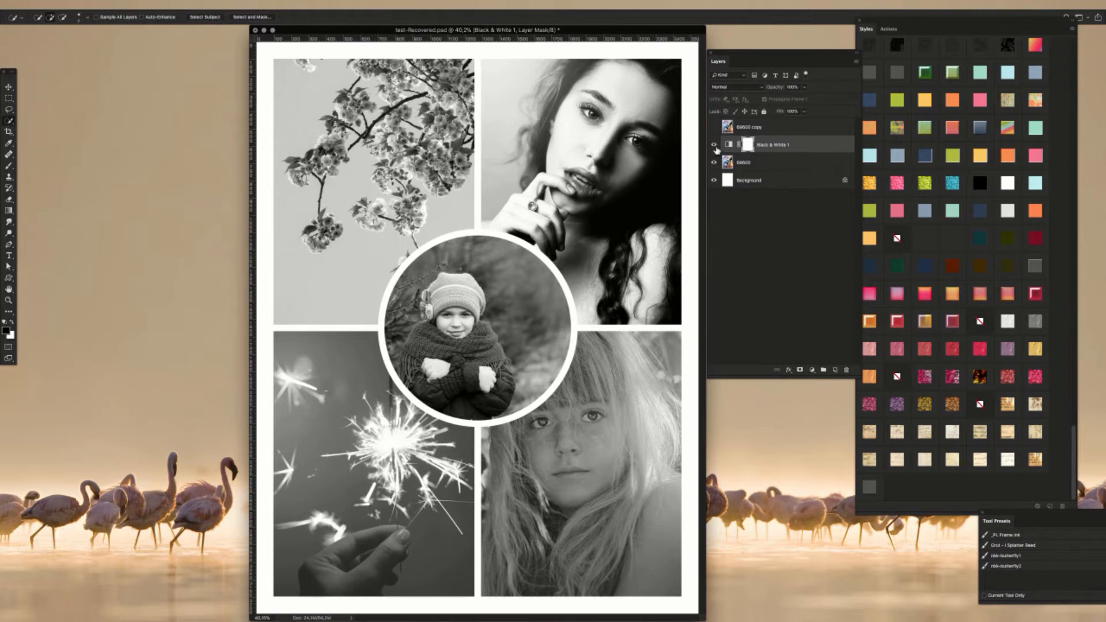
Step: Show the 69600 copy layer again, add a layer mask to it and invert the mask to black
left_click(760, 130)
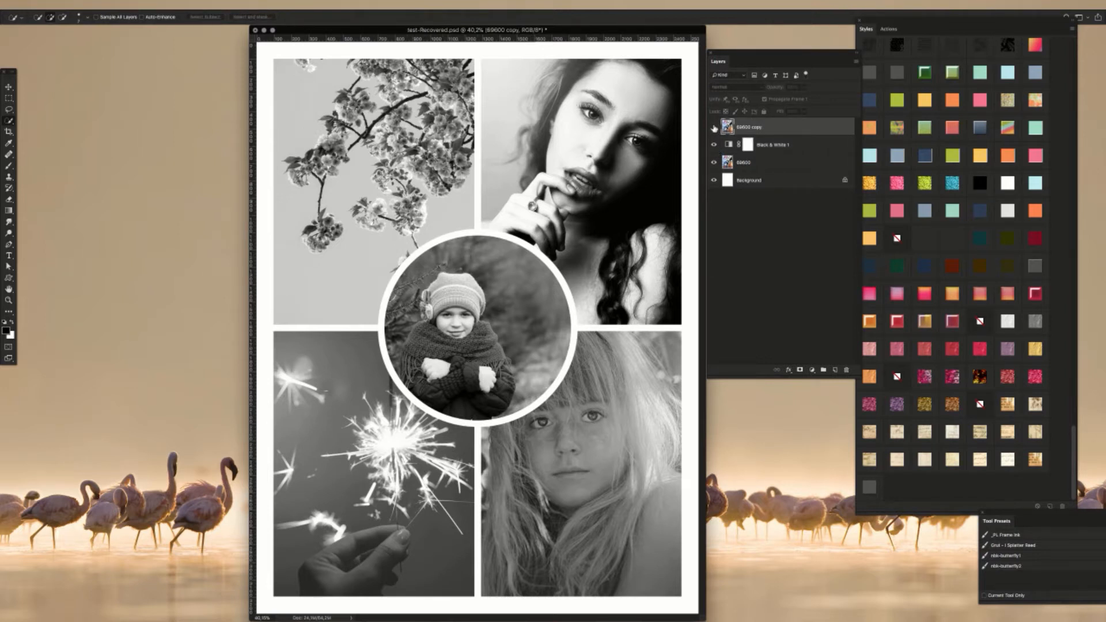
left_click(714, 128)
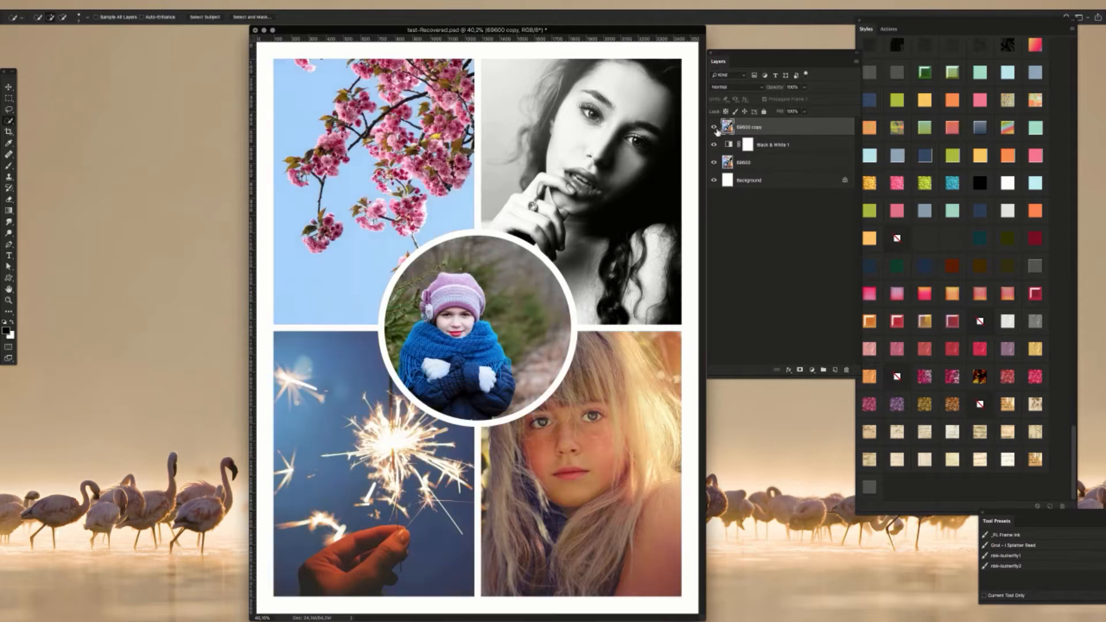
left_click(9, 109)
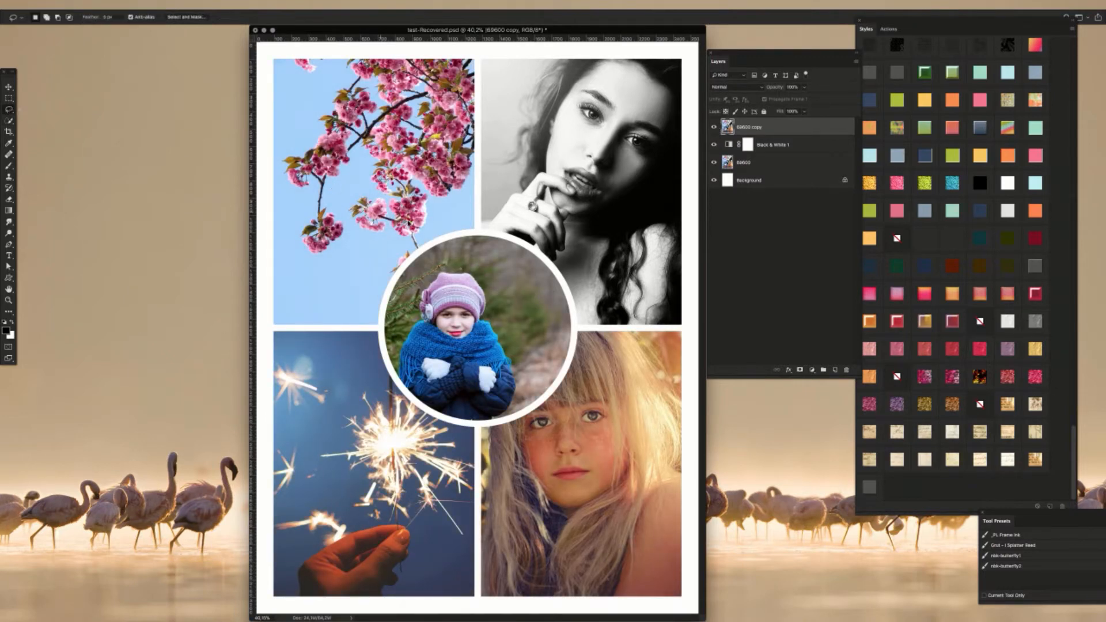
left_click_drag(579, 458, 650, 453)
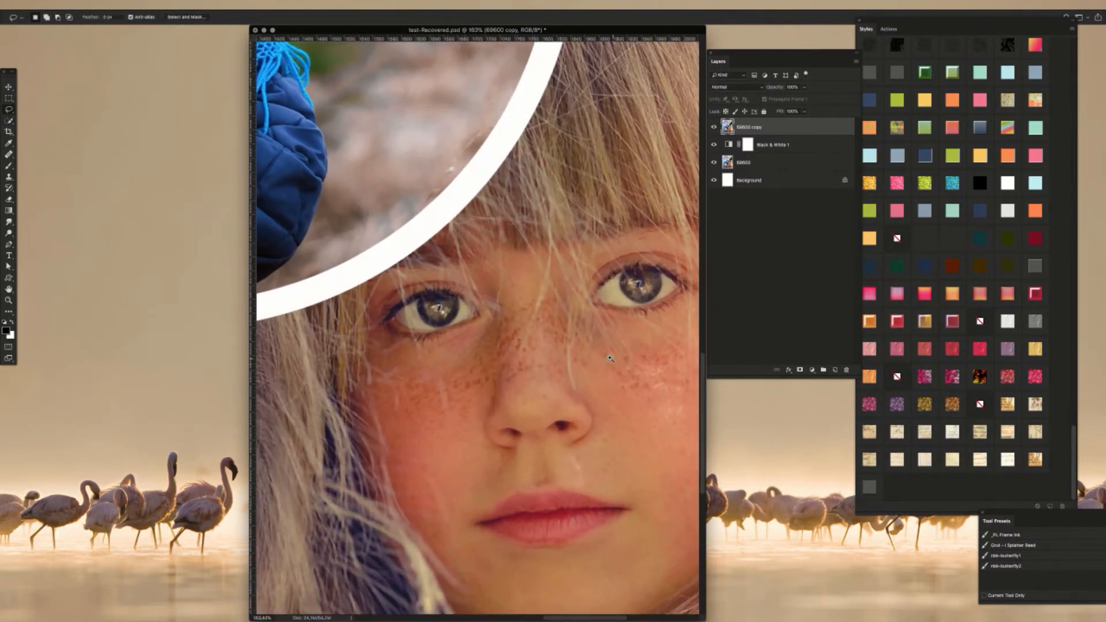
left_click_drag(596, 351, 537, 272)
key("super+minus")
key("super+minus")
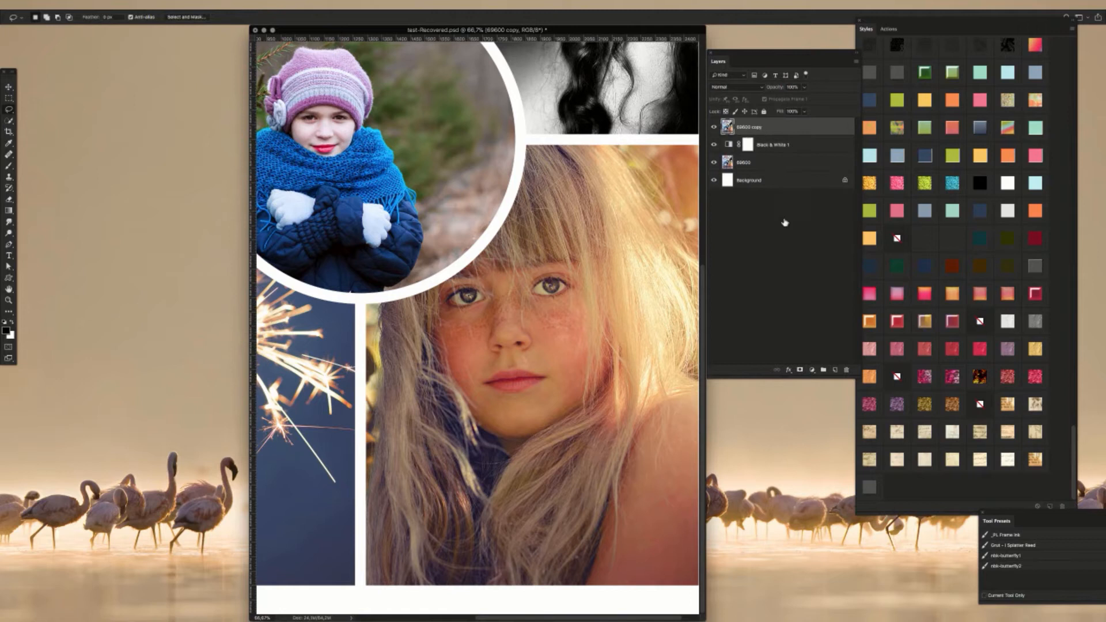
left_click(799, 370)
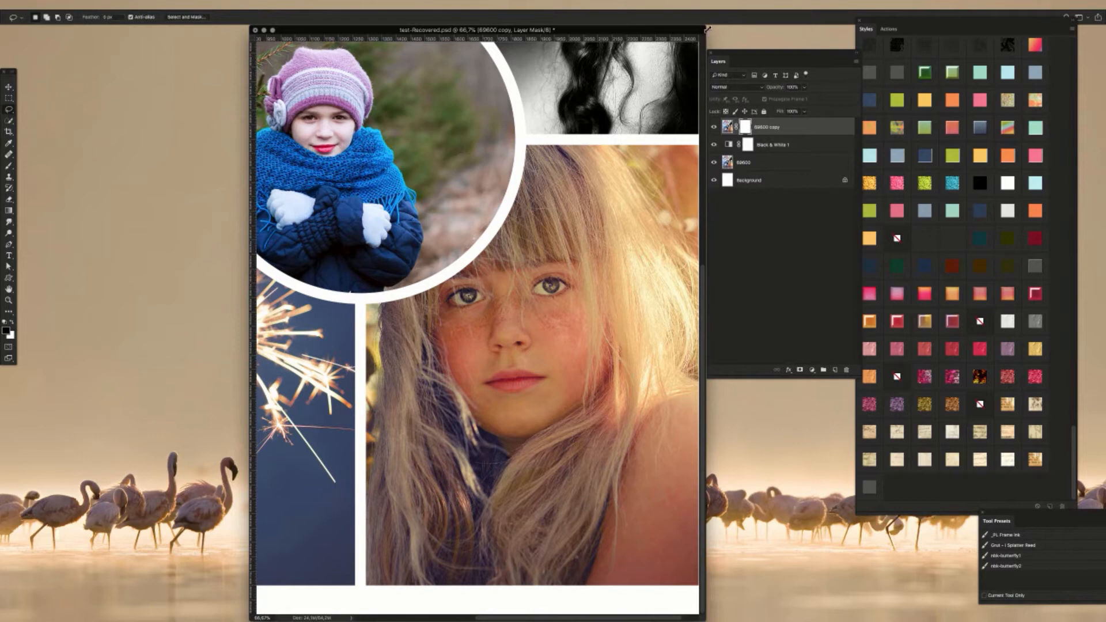
key("super+i")
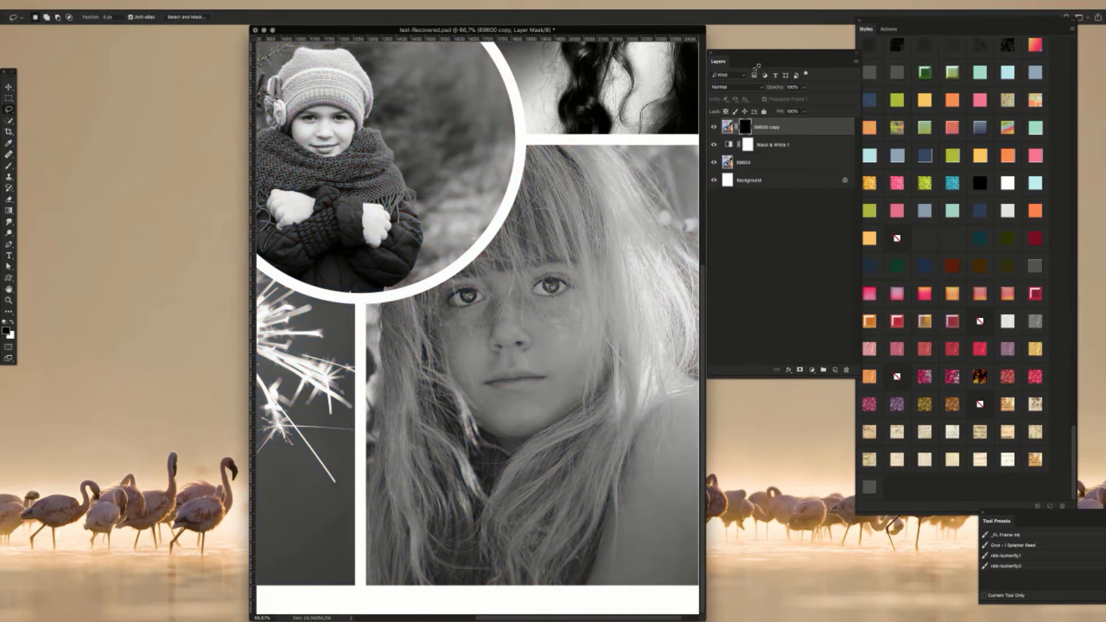
Step: Activate the Brush tool and choose the dotted brushmix7 preset from the PRECIOUS brush set
left_click(7, 332)
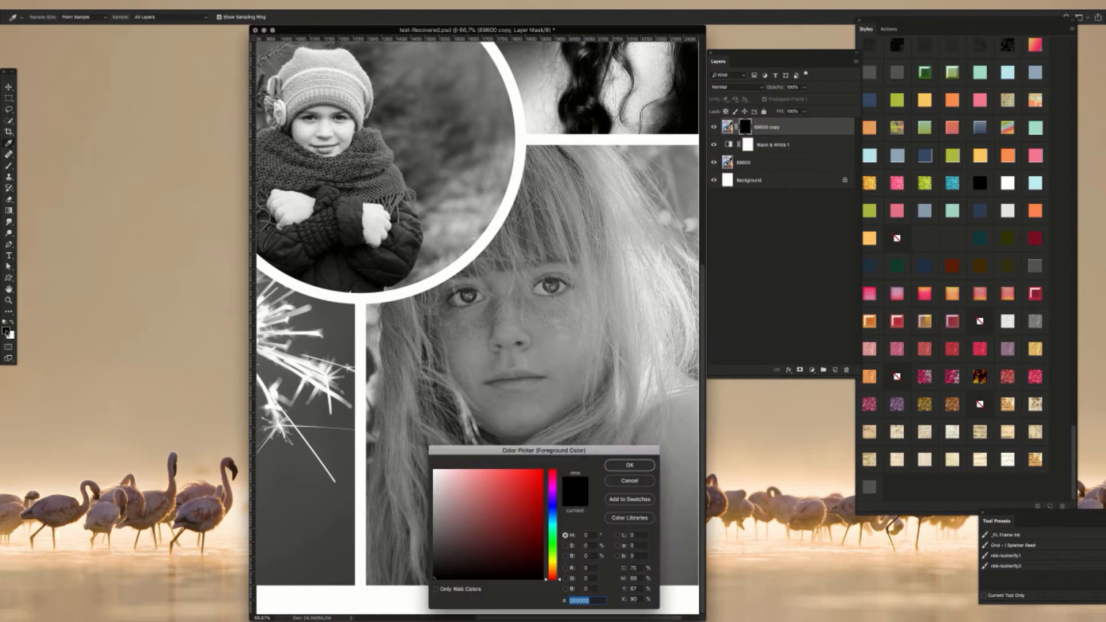
left_click(626, 466)
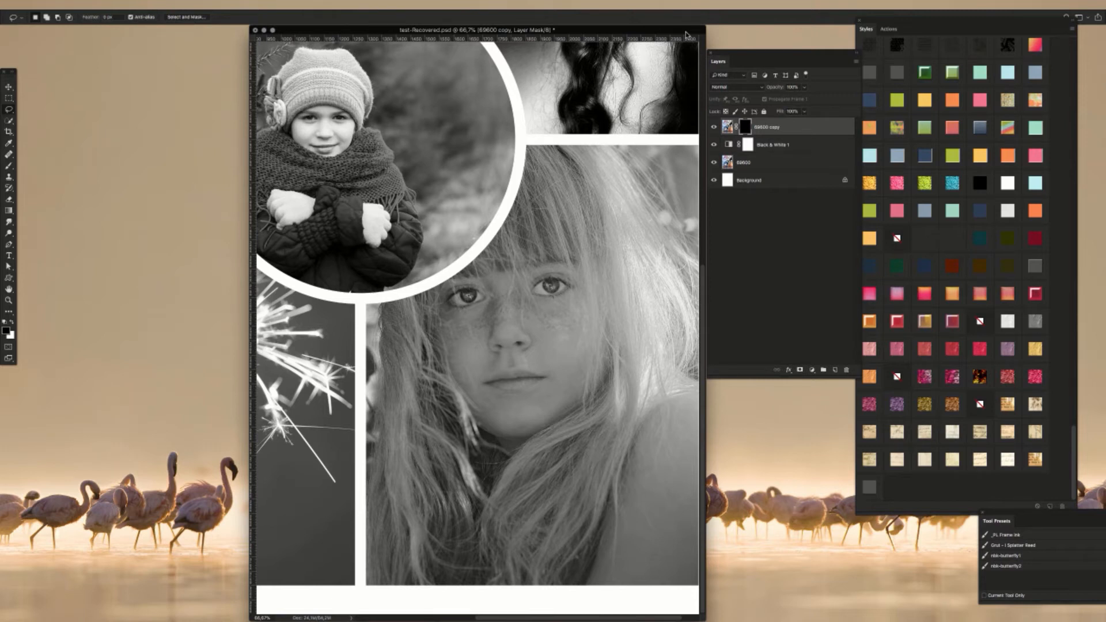
left_click(9, 166)
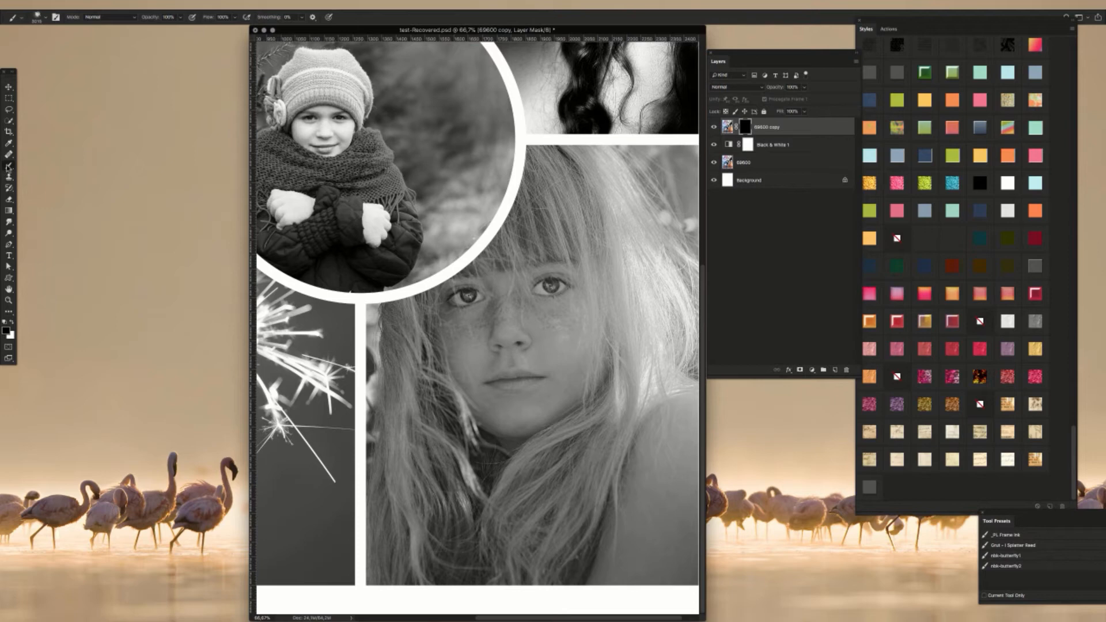
right_click(513, 355)
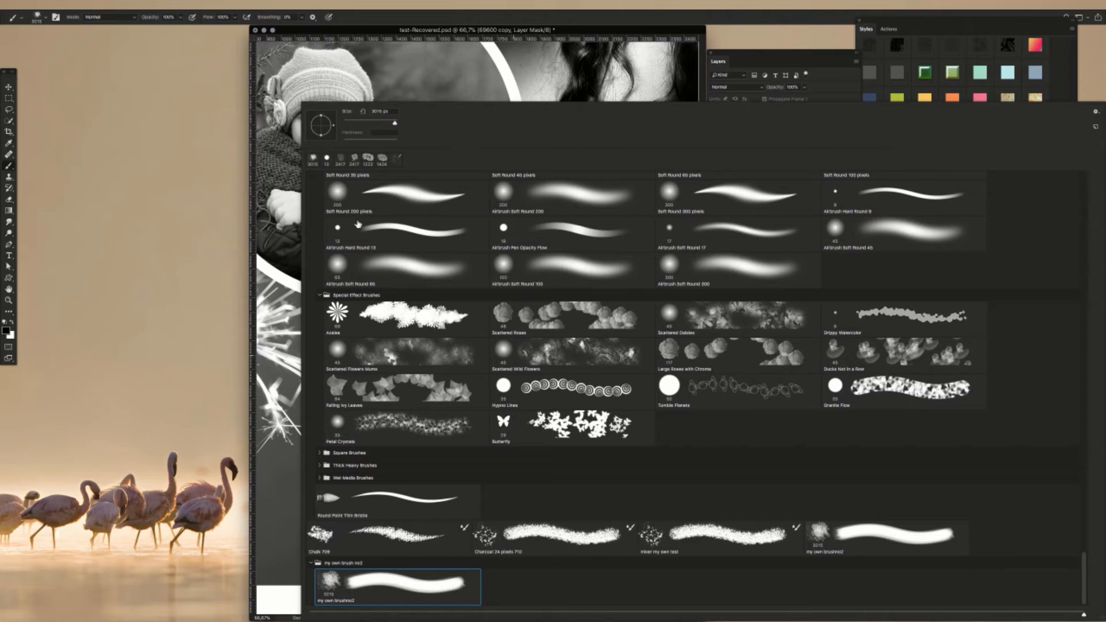
scroll(1076, 455, "up", 5)
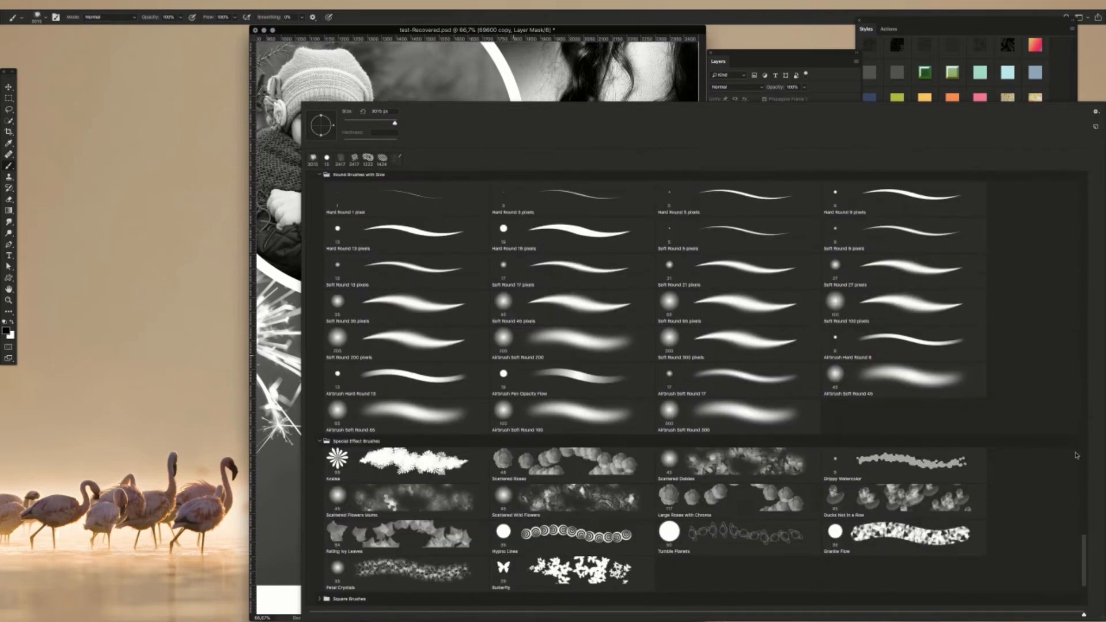
scroll(1076, 455, "up", 15)
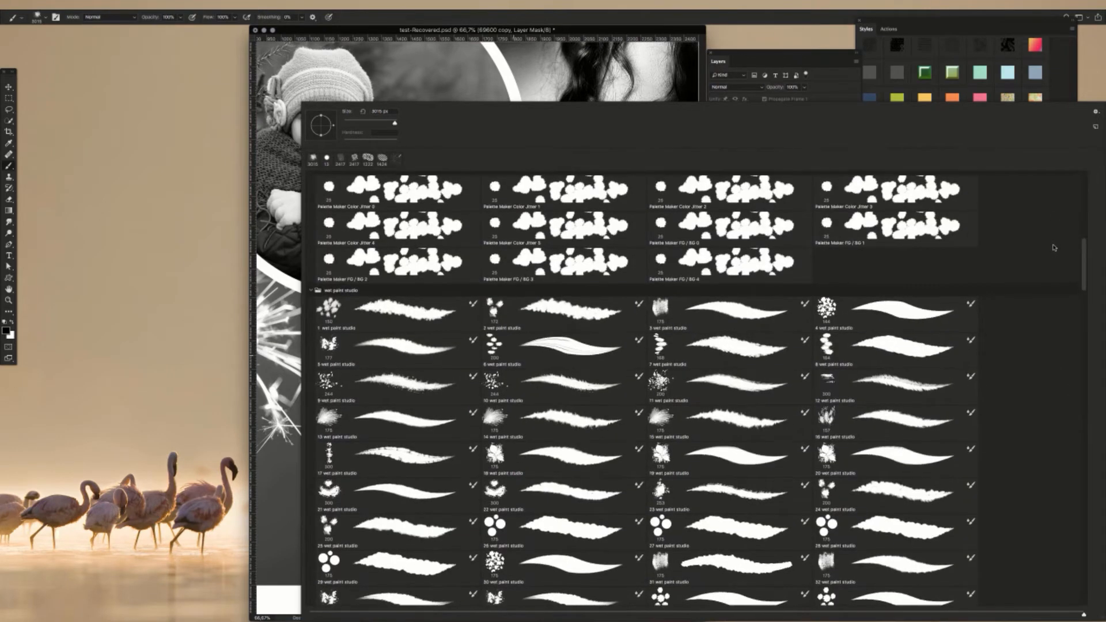
scroll(1050, 216, "up", 15)
scroll(1025, 271, "down", 20)
scroll(1023, 280, "up", 2)
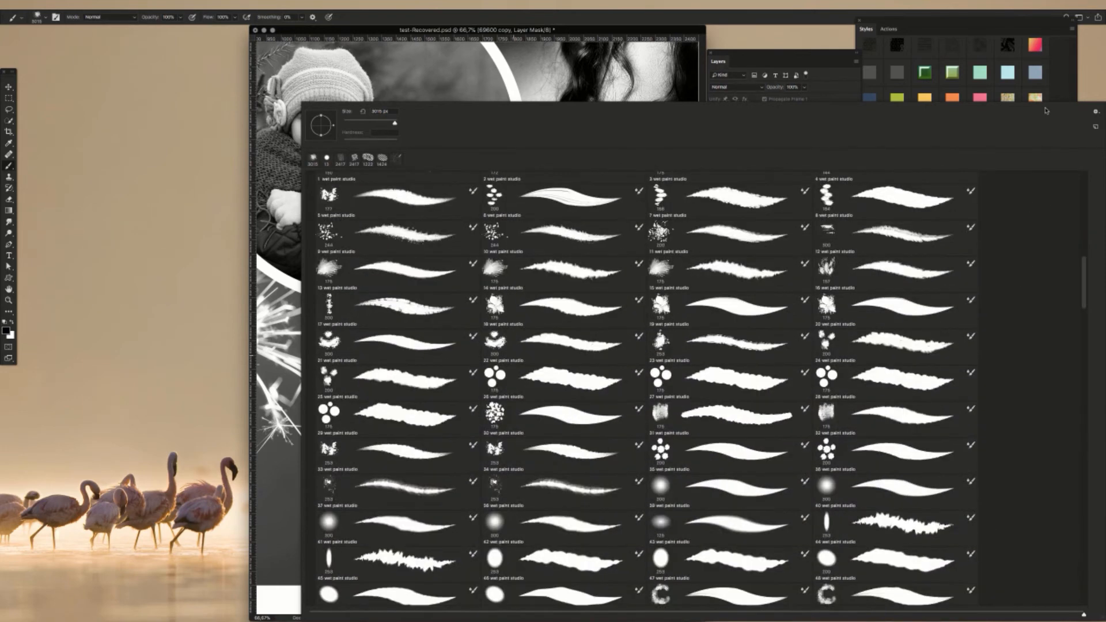
scroll(1047, 111, "up", 15)
scroll(1042, 190, "down", 3)
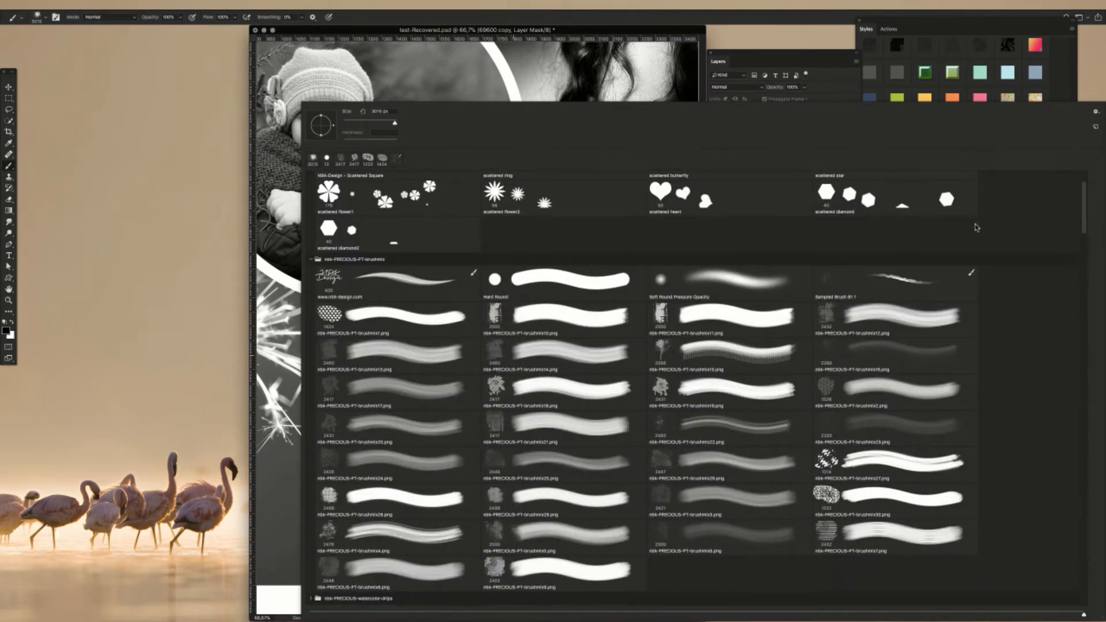
scroll(862, 357, "down", 20)
scroll(905, 232, "up", 20)
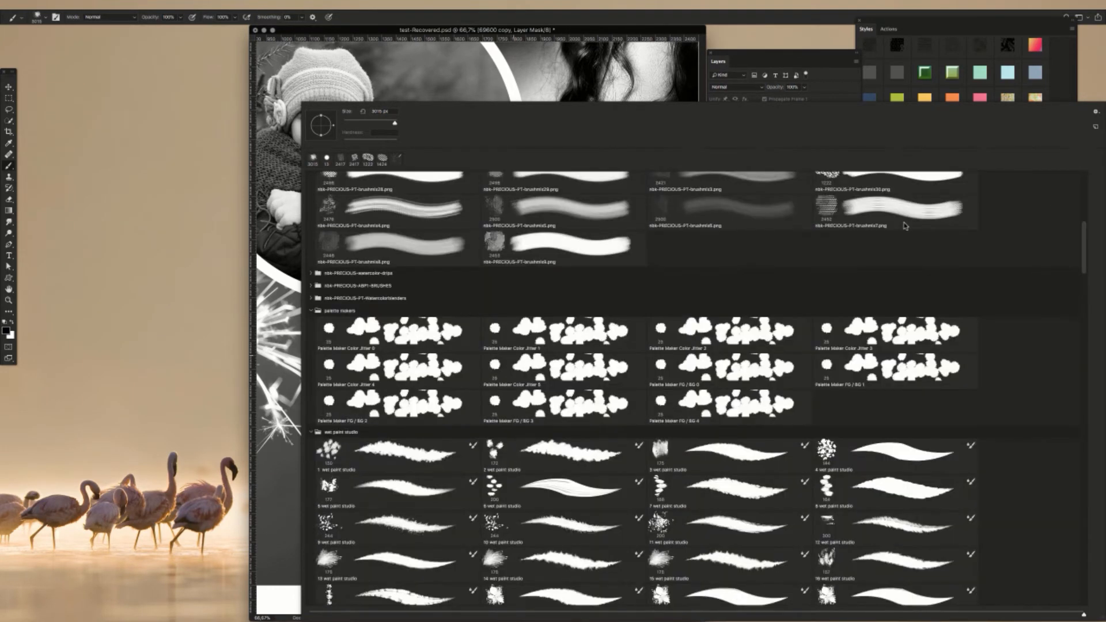
scroll(904, 226, "up", 4)
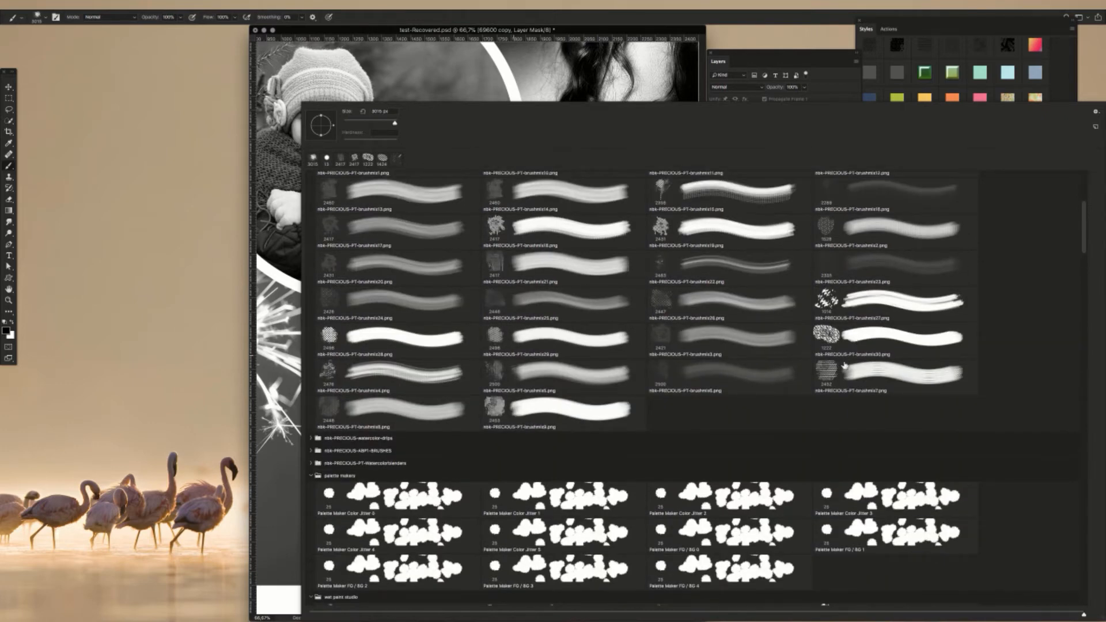
double_click(831, 375)
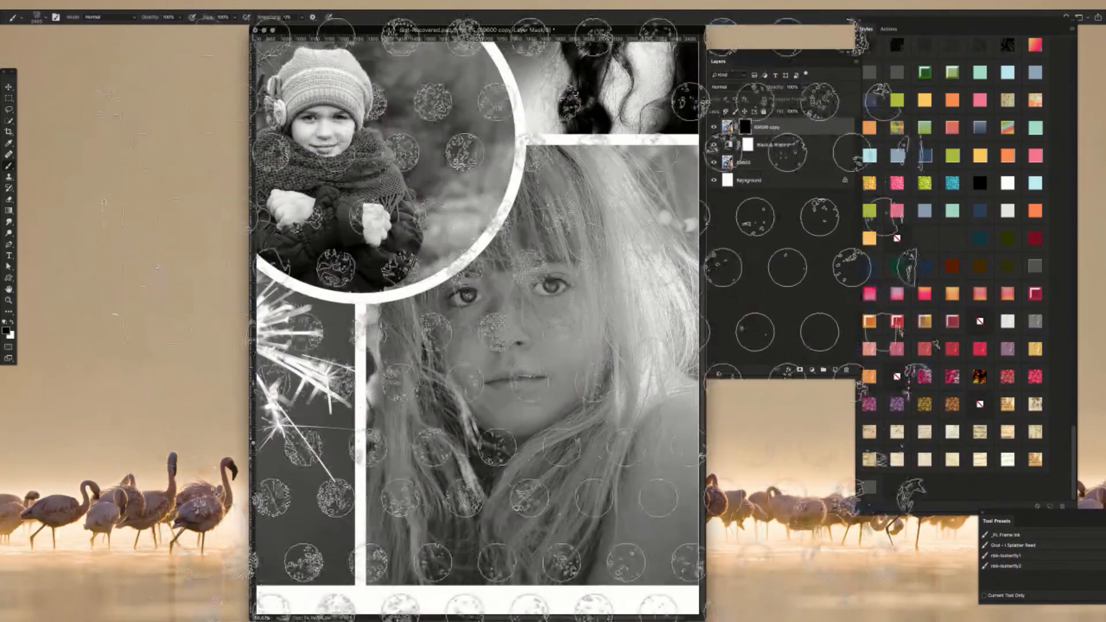
Step: Reduce the size of the dotted brush in several increments over the collage
key("bracketleft")
key("bracketleft")
key("bracketleft")
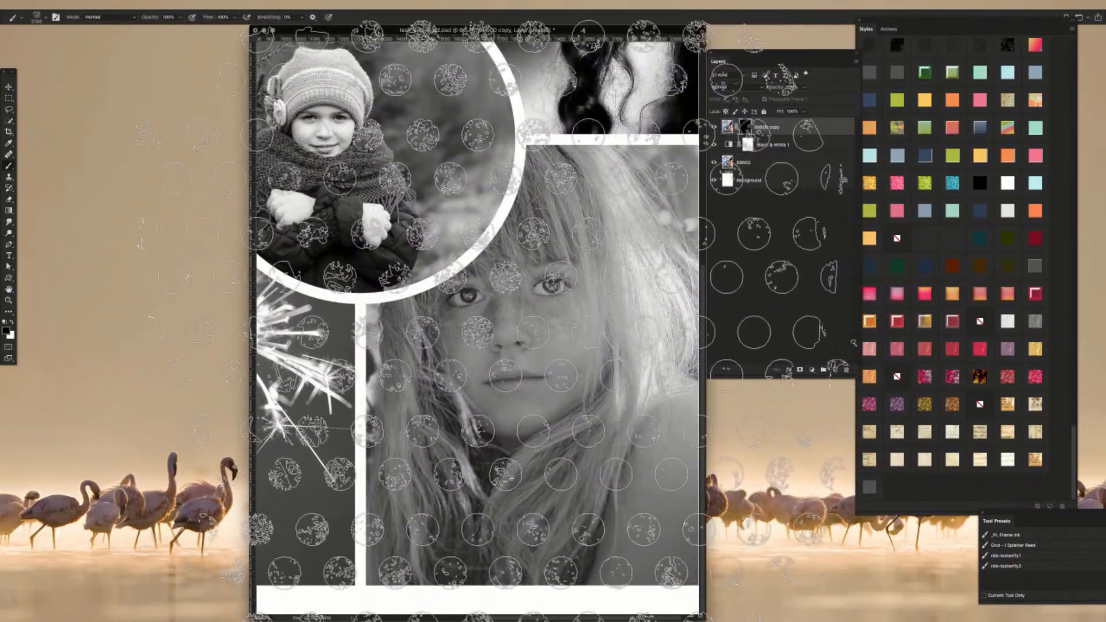
key("bracketleft")
key("bracketleft")
key("bracketleft")
key("bracketleft")
key("bracketleft")
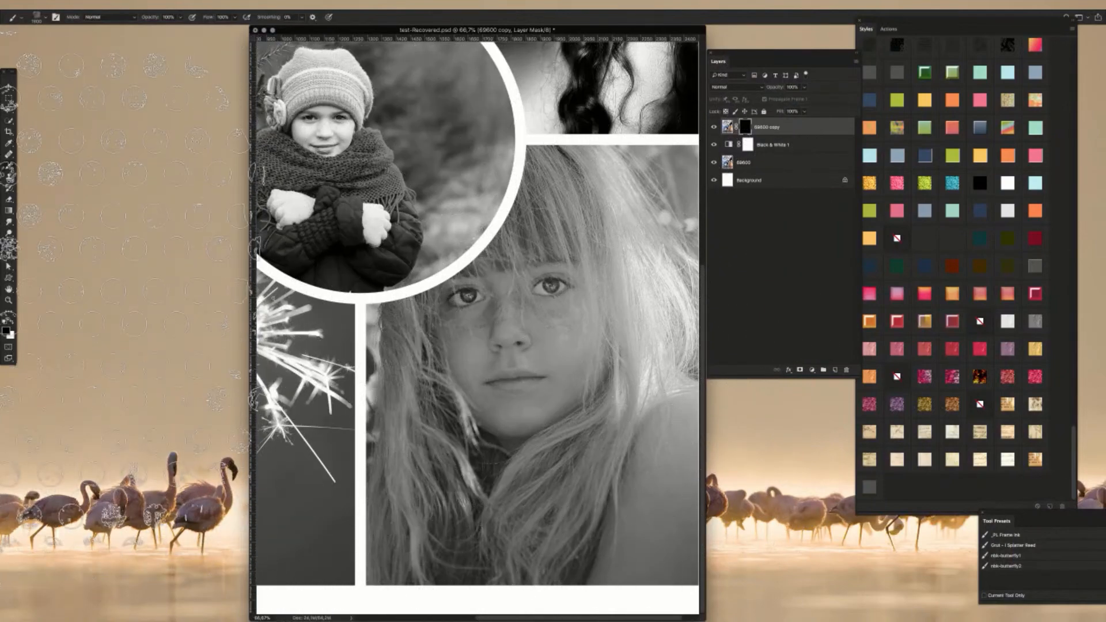
Step: Set the foreground color to white and paint dots on the 69600 copy mask over the large portrait and the child's scarf
right_click(19, 337)
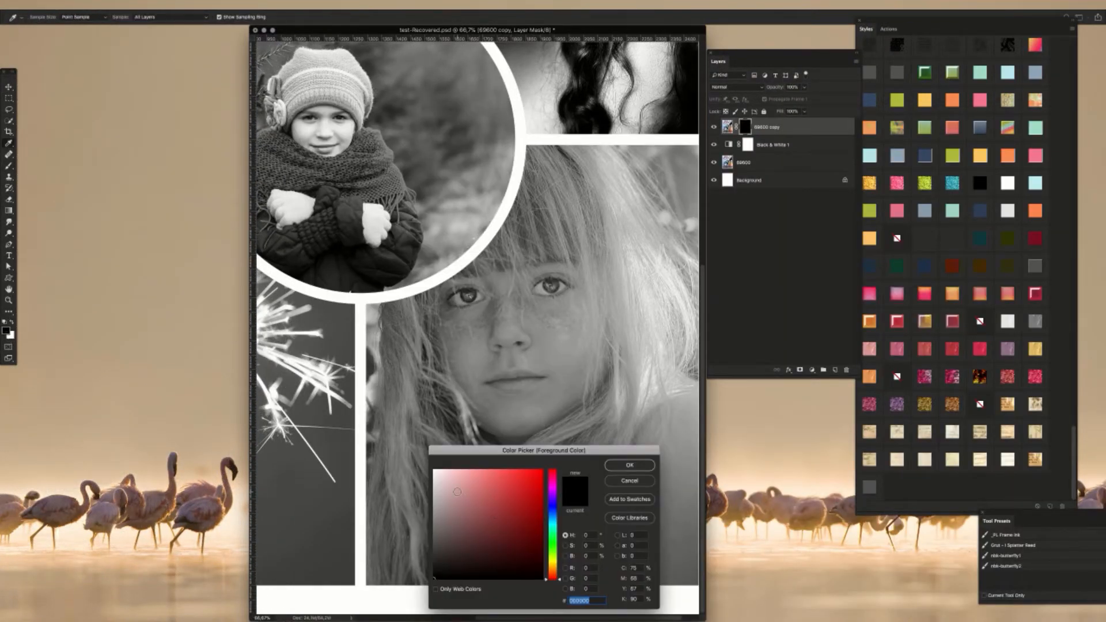
left_click_drag(457, 492, 433, 469)
left_click(620, 467)
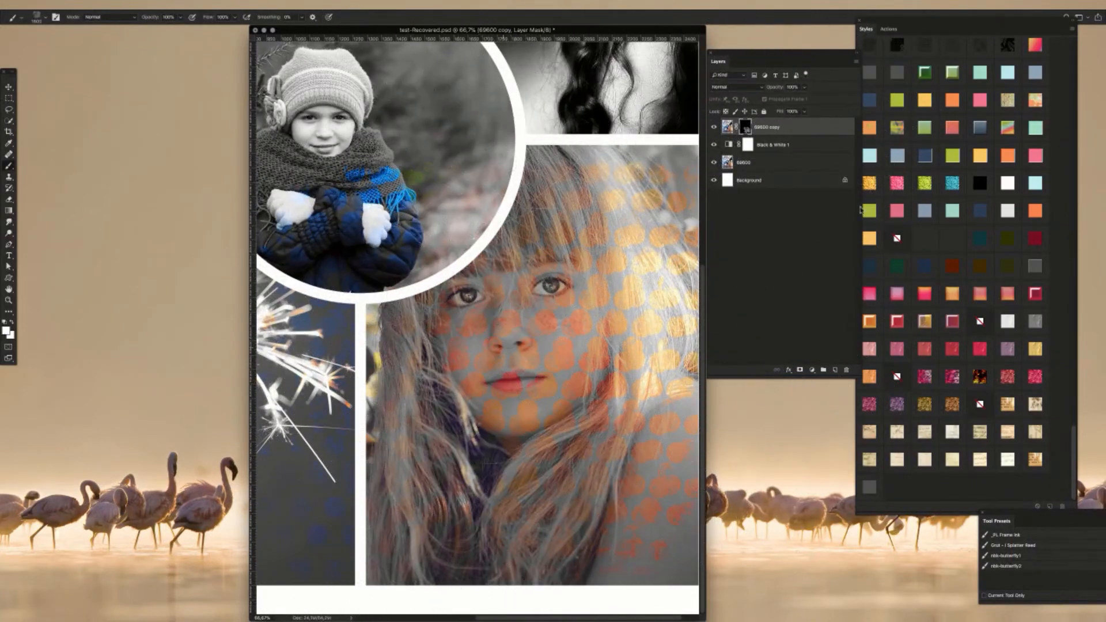
Step: Switch to the brushmix9 preset and paint the mask to reveal more color across the blond girl's portrait
right_click(691, 334)
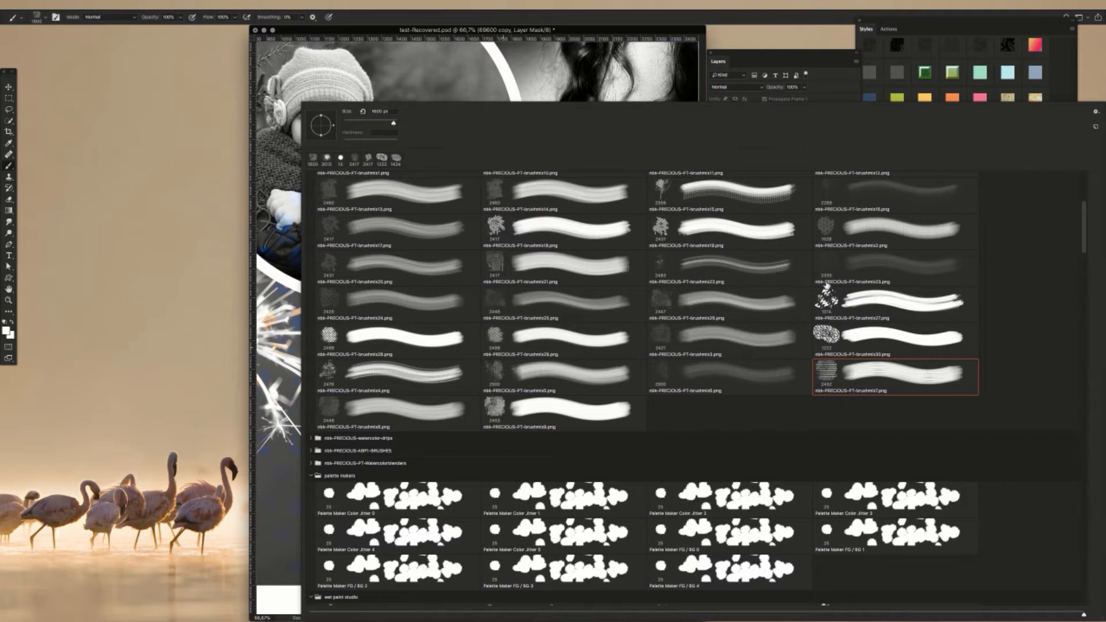
double_click(493, 408)
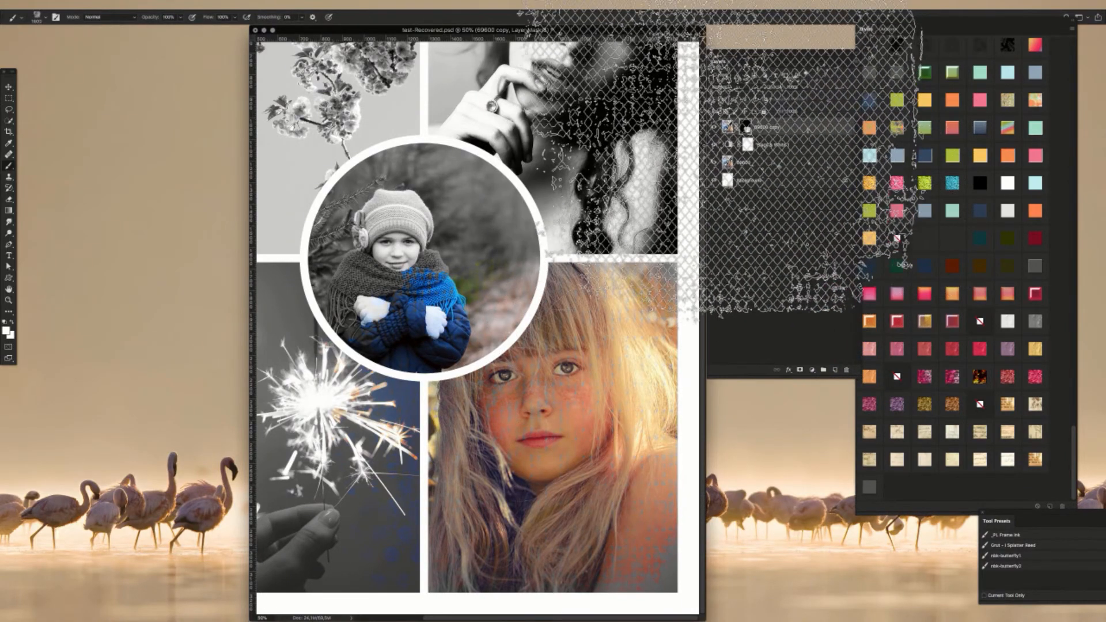
Step: Hide the Black & White adjustment and the masked 69600 copy layer, and show both again to compare the collage
left_click_drag(713, 144, 713, 126)
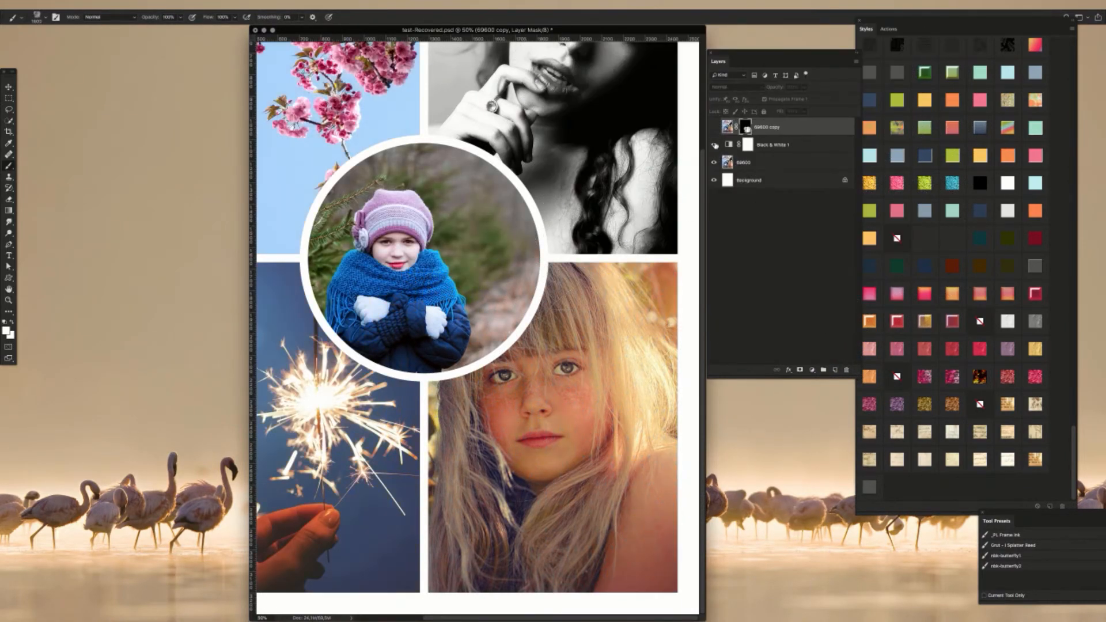
left_click(714, 145)
left_click(713, 127)
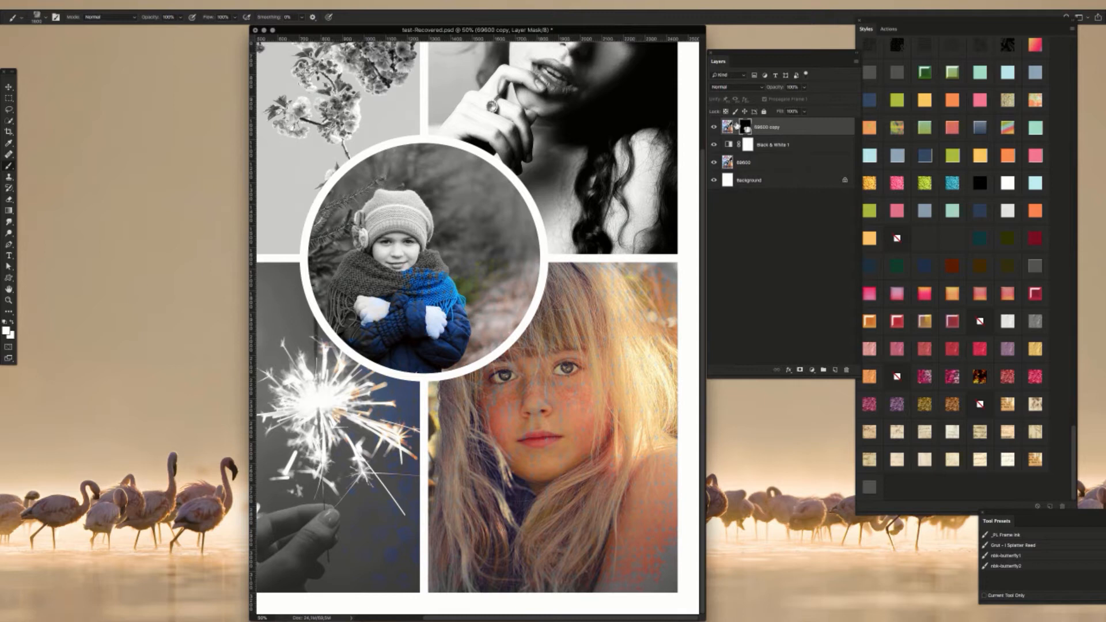
Step: Target the image of the 69600 copy layer instead of its mask and bring up the image adjustments list
left_click(727, 127)
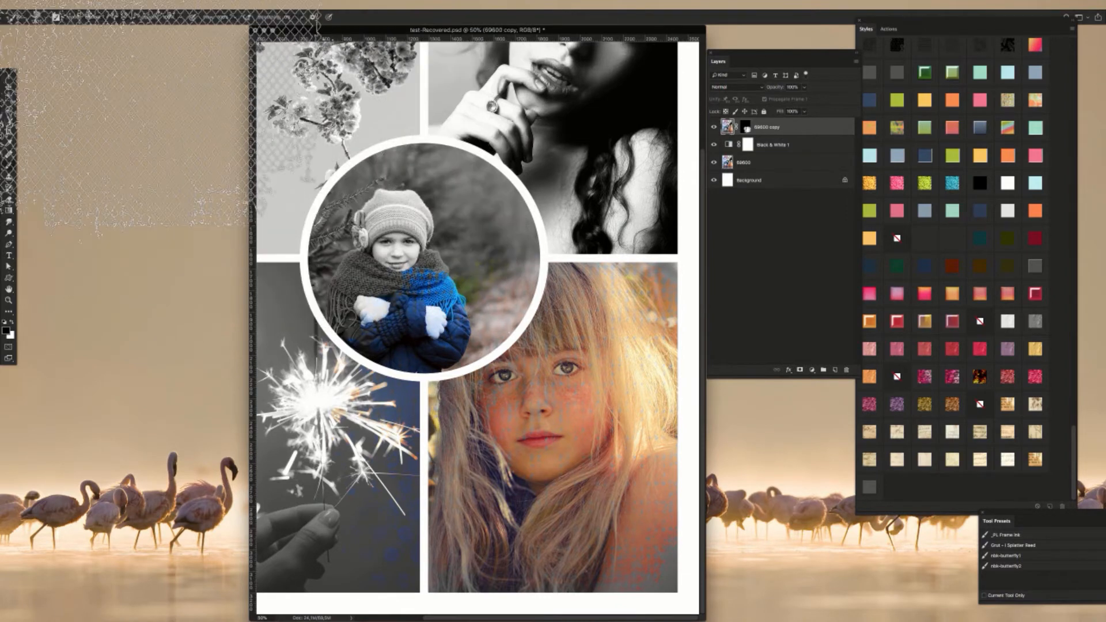
left_click(122, 4)
mouse_move(153, 29)
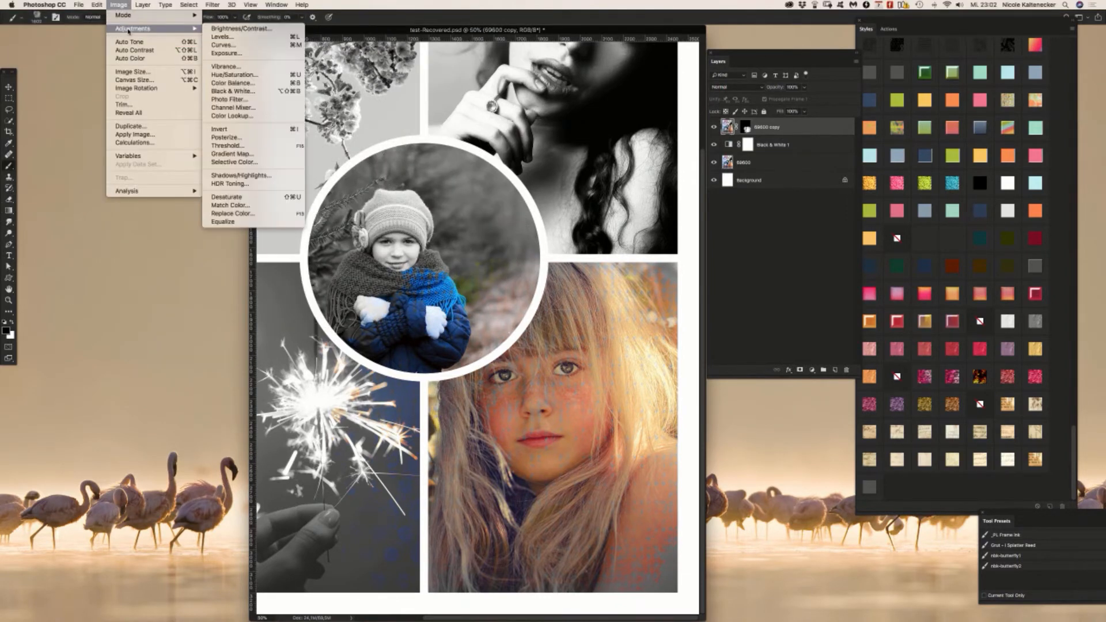
Step: Raise the saturation of the masked colour copy layer to +88 with a Vibrance adjustment and compare the image with that layer hidden
left_click(242, 65)
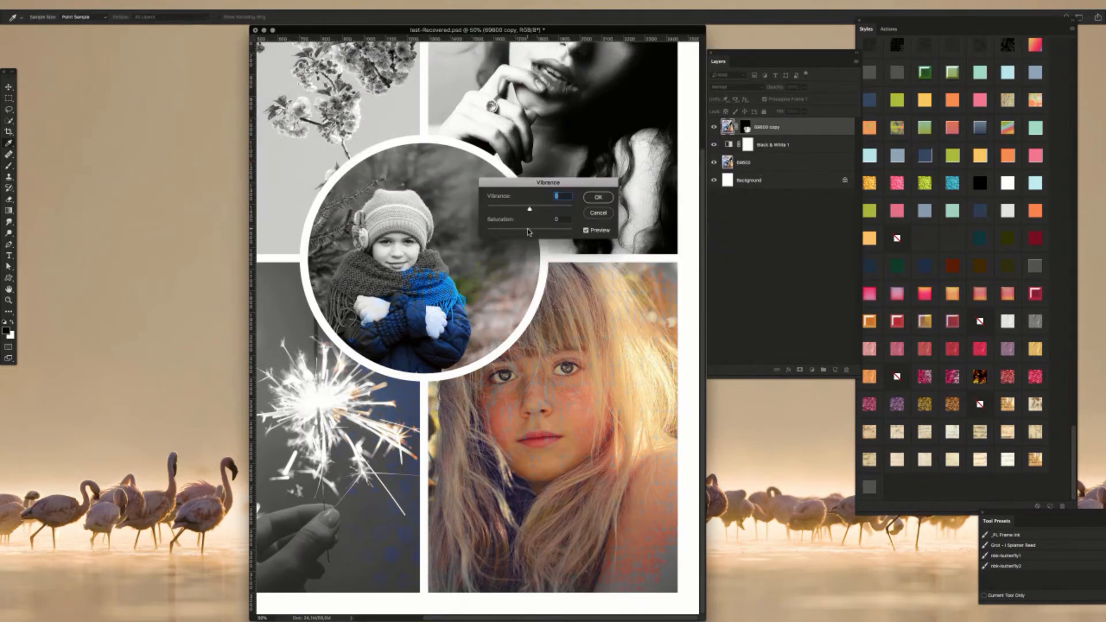
left_click_drag(528, 233, 556, 238)
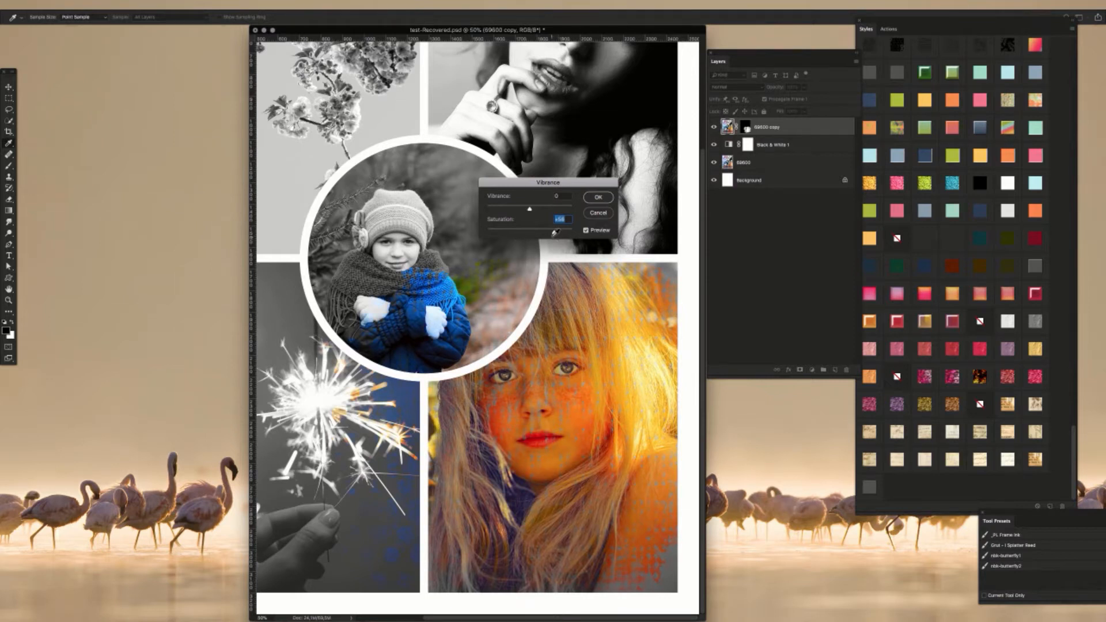
left_click_drag(554, 234, 567, 235)
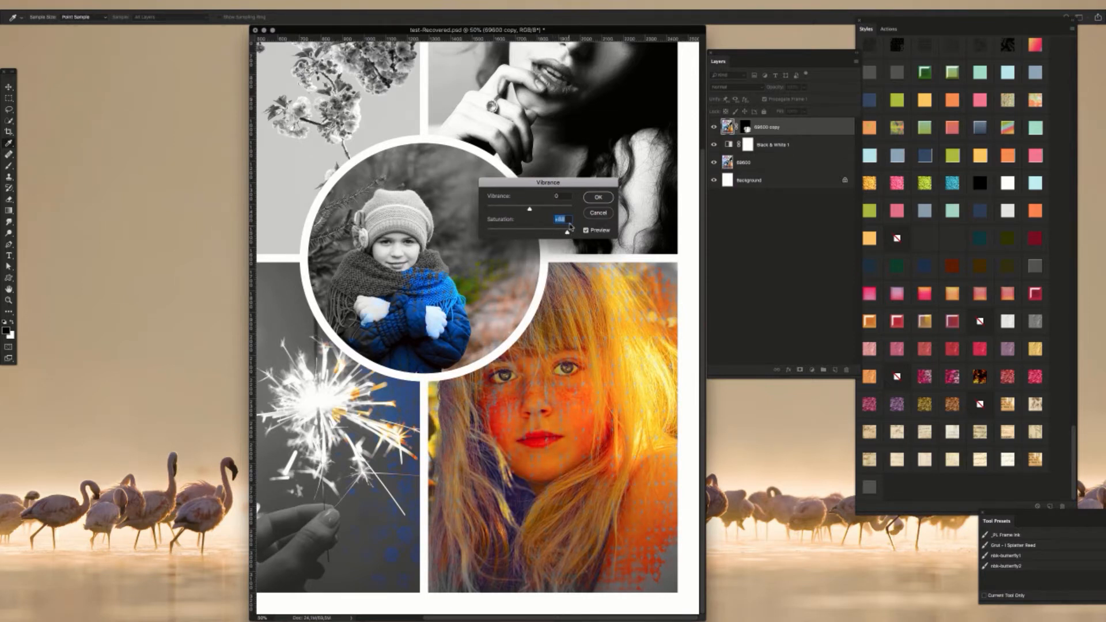
left_click(588, 202)
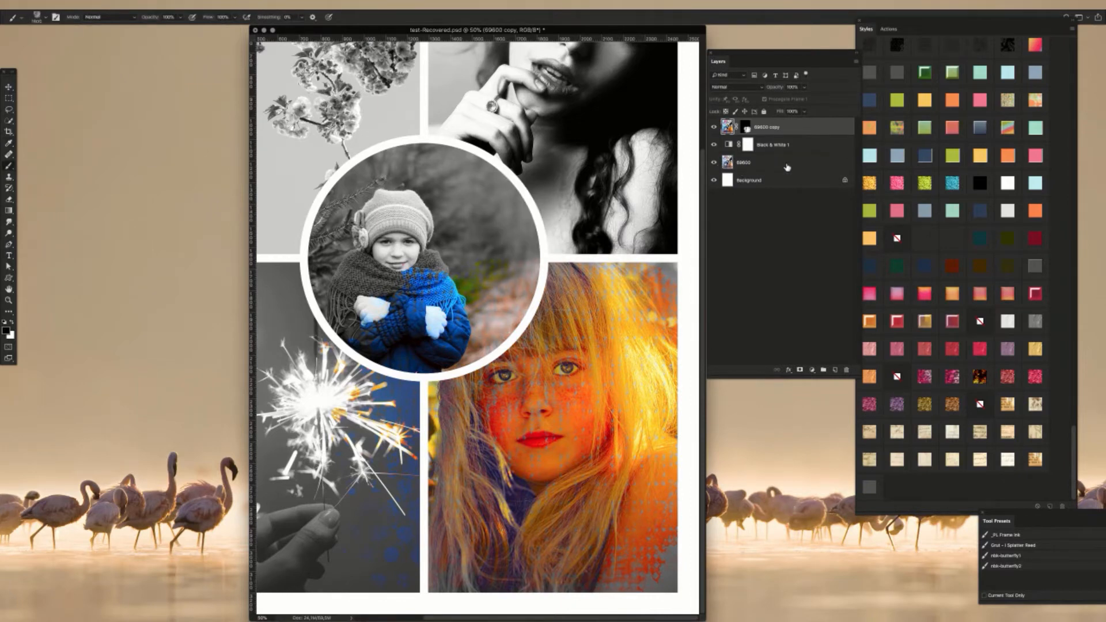
left_click(714, 127)
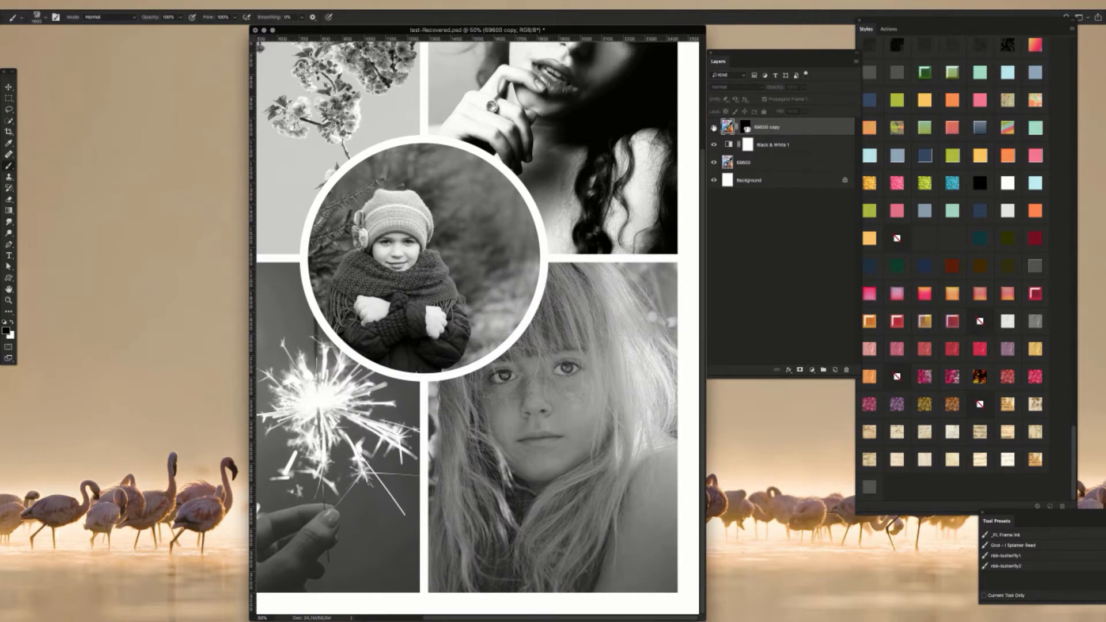
left_click(714, 126)
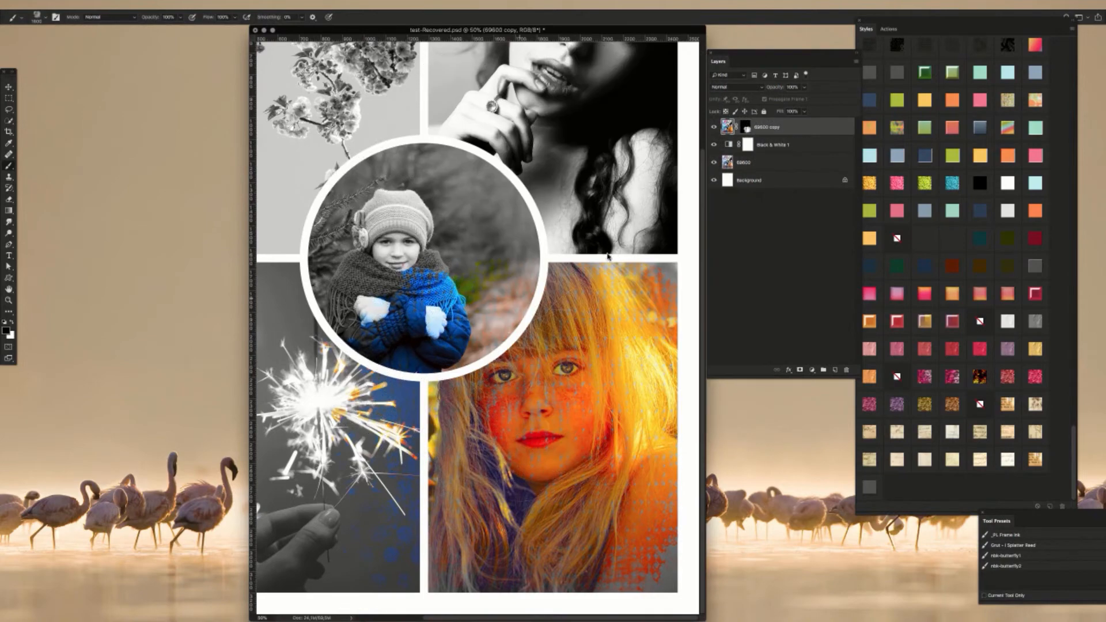
Step: Choose the Soft Round Pressure Opacity brush and reduce it to a small size suited to the scarf details
right_click(516, 307)
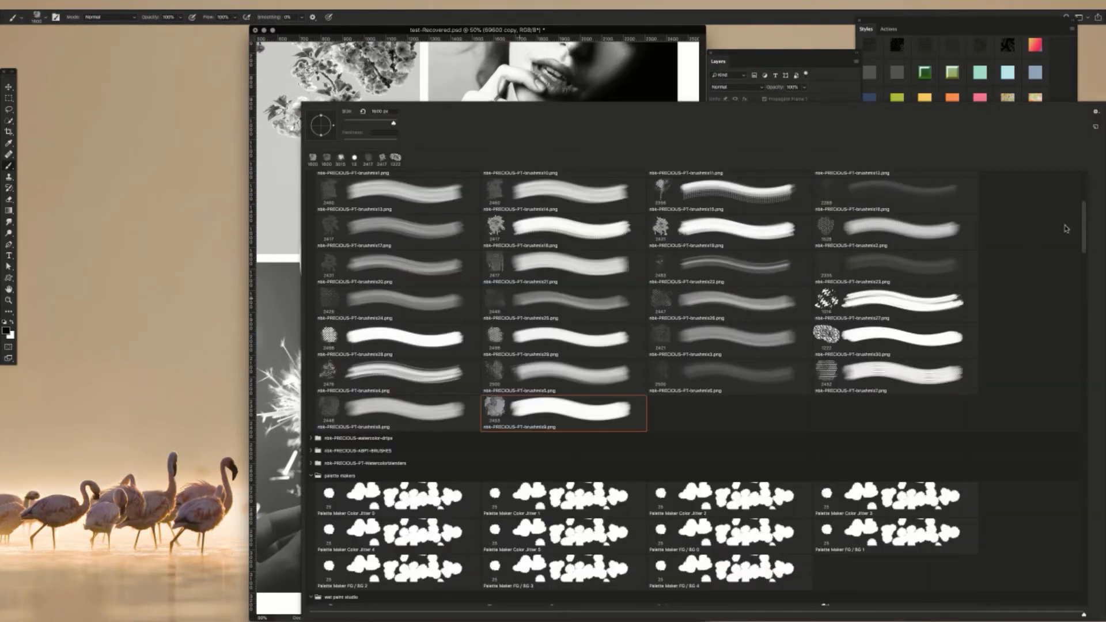
scroll(1084, 196, "down", 1)
left_click_drag(1084, 195, 1086, 173)
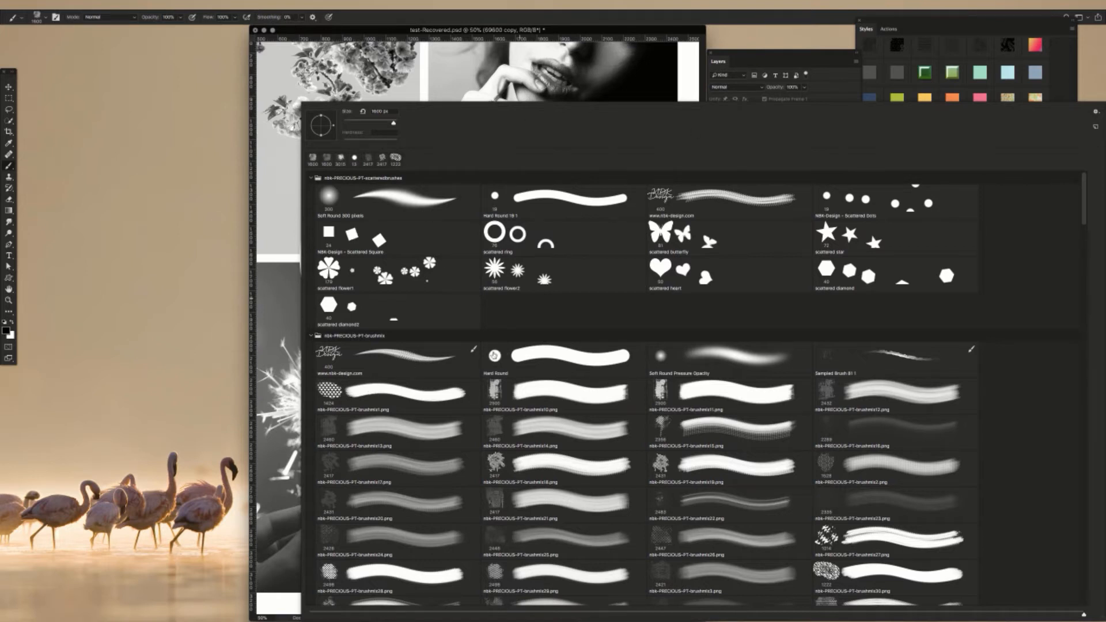
left_click(496, 356)
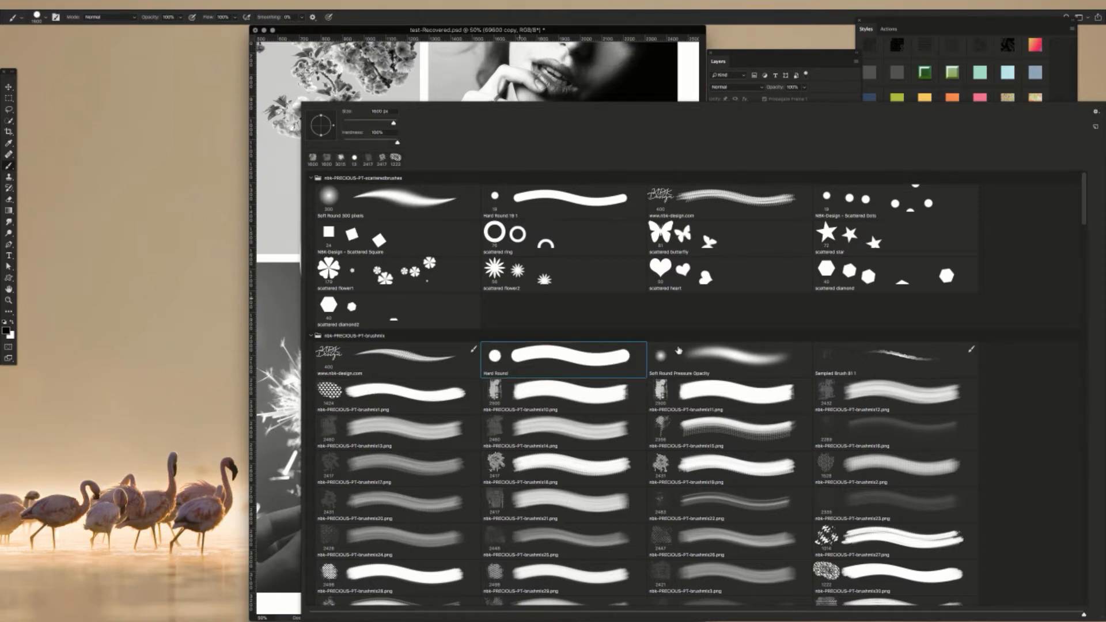
left_click(671, 354)
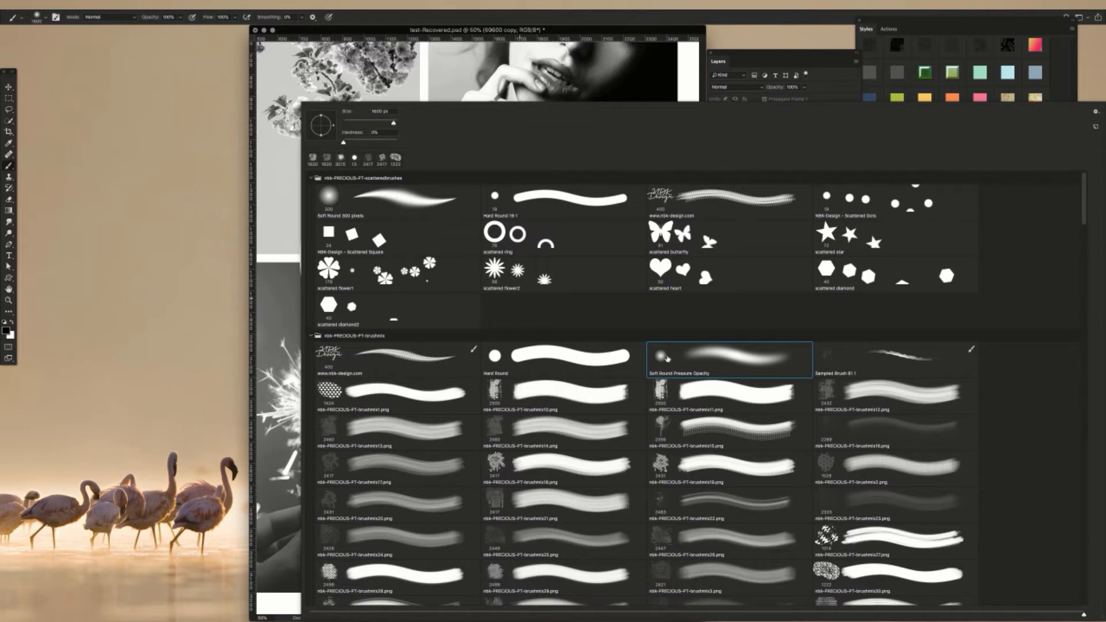
double_click(666, 357)
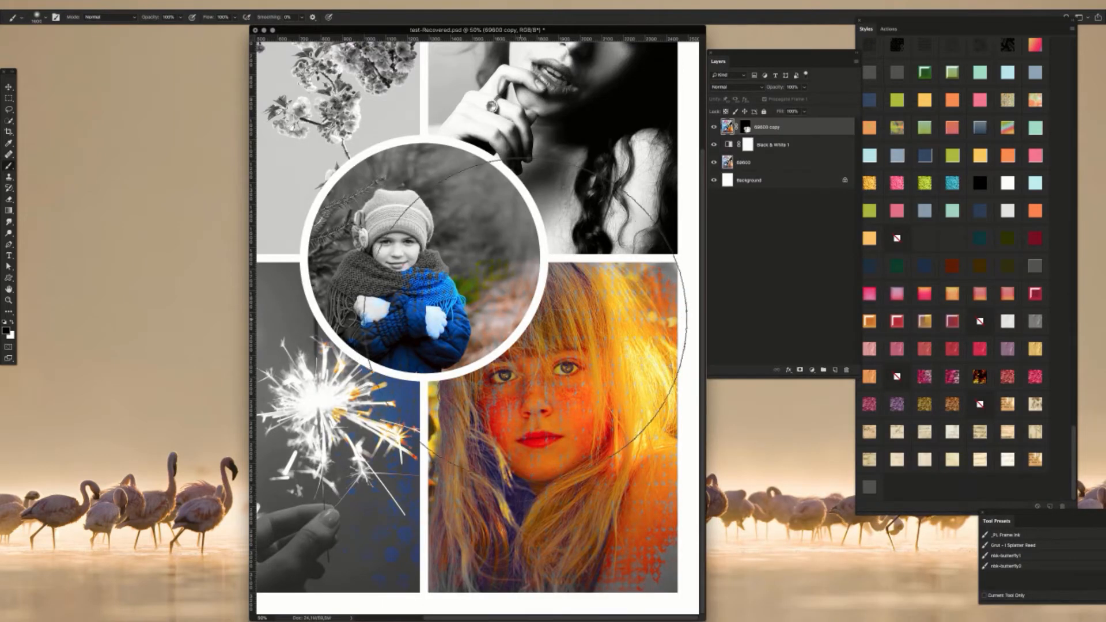
key("bracketleft")
key("bracketleft")
key("bracketleft")
key("bracketleft")
key("bracketleft")
key("bracketleft")
key("bracketleft")
key("bracketleft")
key("bracketleft")
key("bracketleft")
key("bracketleft")
key("bracketleft")
key("bracketleft")
key("bracketleft")
key("bracketleft")
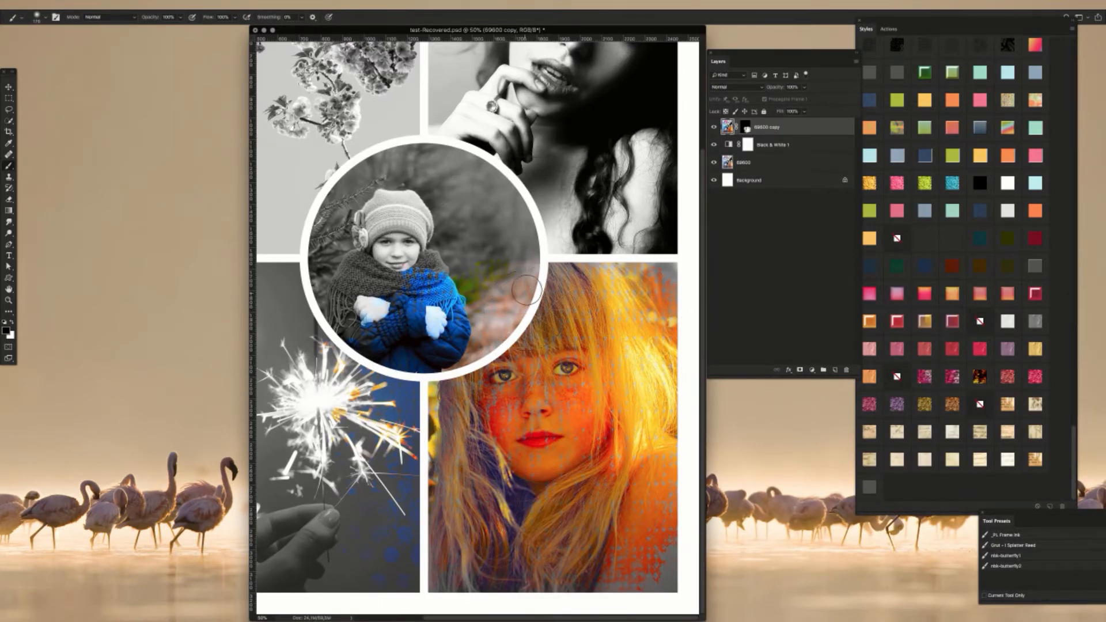
Step: Paint black on the colour copy layer's mask to hide the blue in the upper part of the girl's scarf
left_click(747, 129)
key("x")
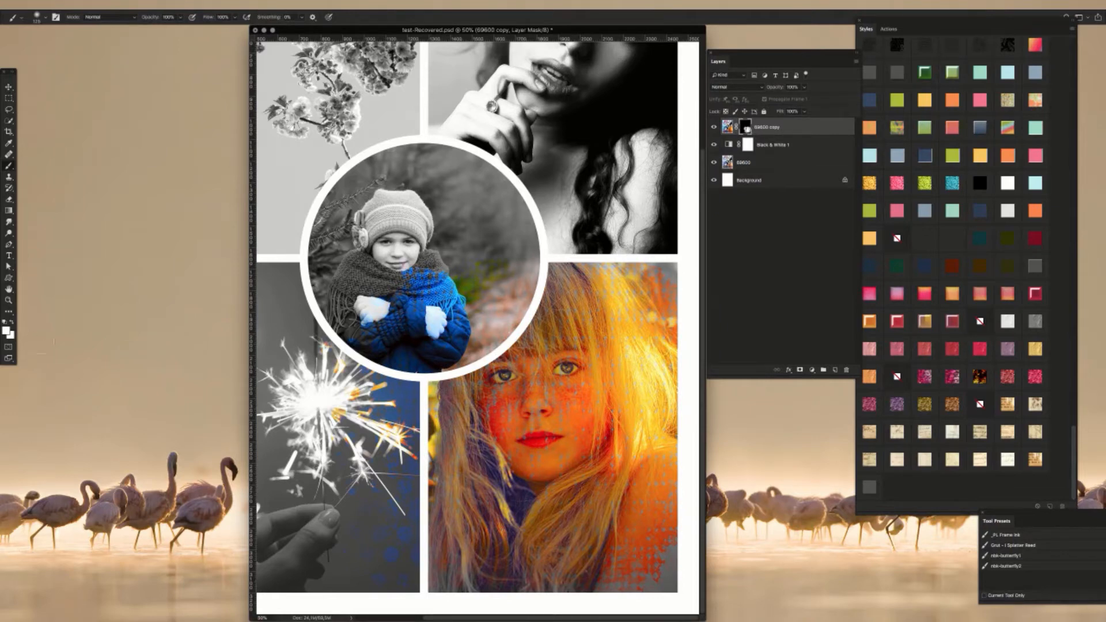
left_click(6, 332)
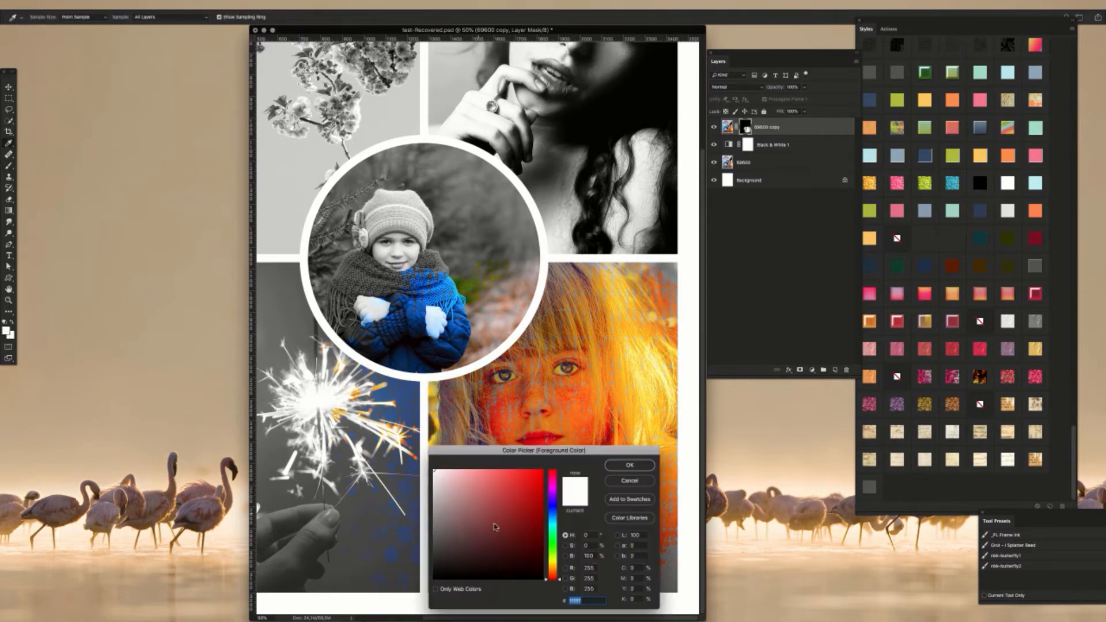
left_click(543, 579)
left_click(630, 465)
key("b")
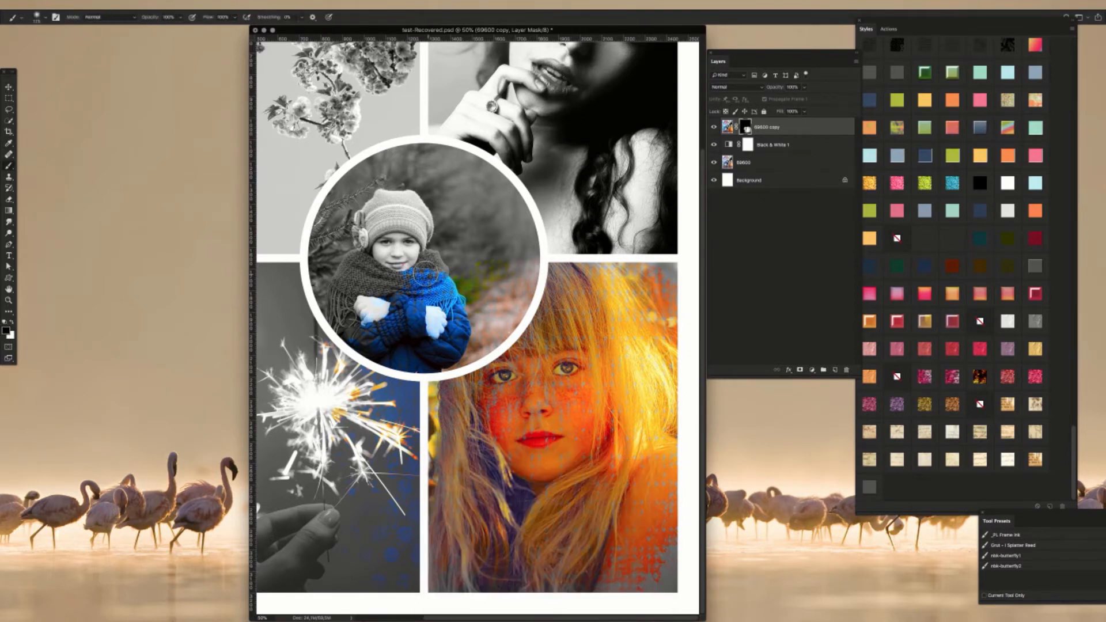
left_click_drag(427, 288, 457, 301)
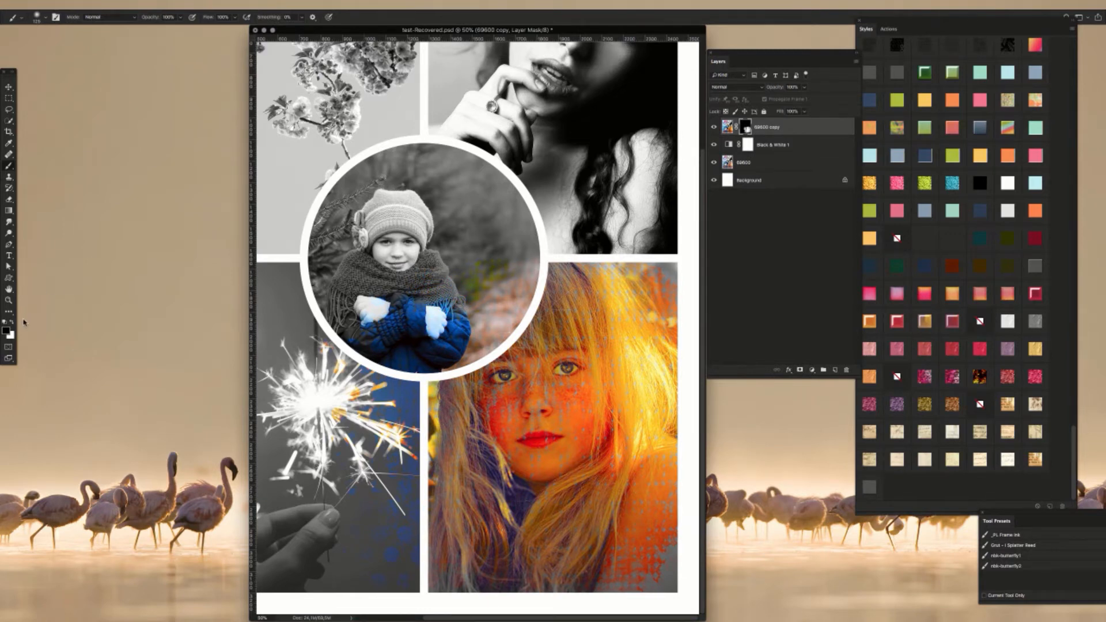
Step: Set the foreground colour to white and paint on the mask to bring back the blue across the whole scarf
left_click(7, 330)
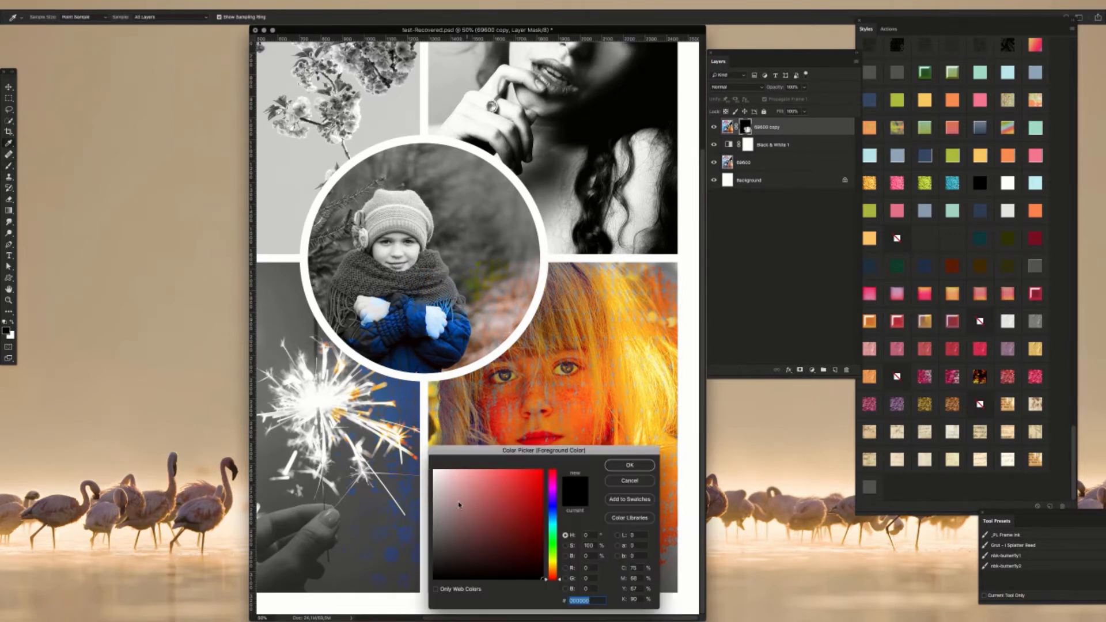
left_click(330, 425)
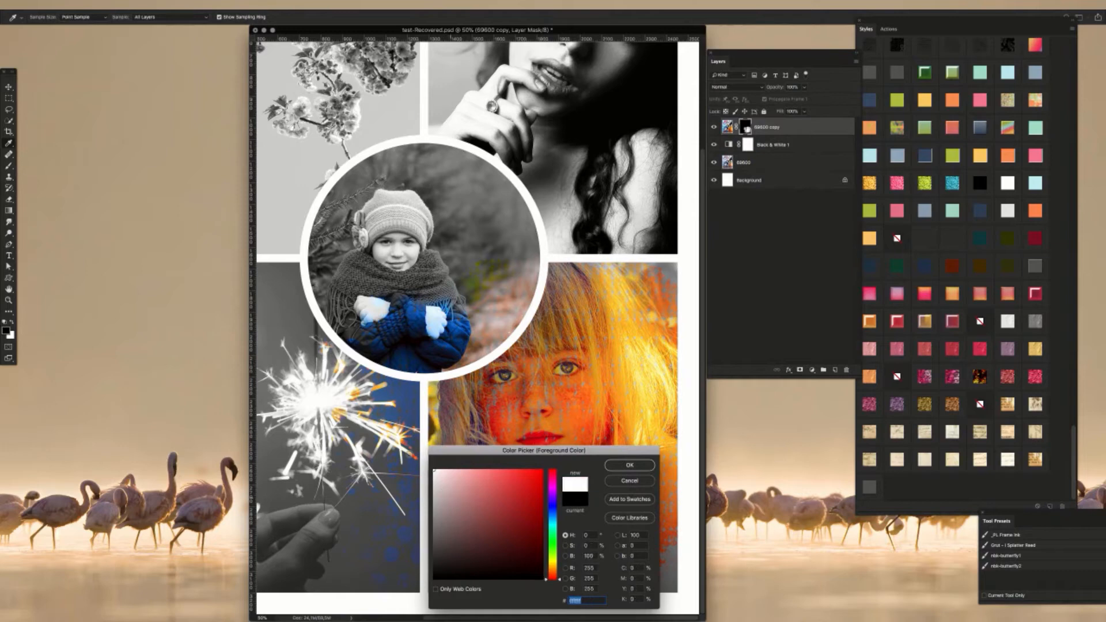
left_click(614, 464)
mouse_move(417, 305)
left_mouse_down()
mouse_move(419, 287)
mouse_move(454, 299)
mouse_move(428, 260)
mouse_move(384, 278)
mouse_move(349, 258)
mouse_move(341, 320)
left_mouse_up()
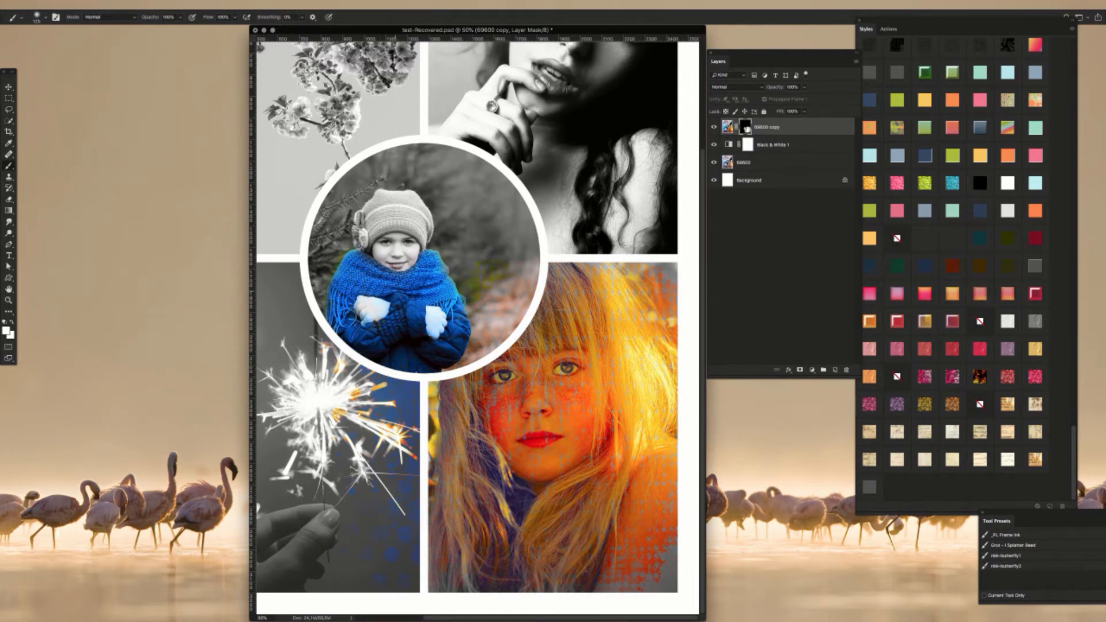
Step: Reveal the hat's colour on the mask, and paint black over the surrounding background to return it to black and white
left_click_drag(484, 259, 563, 400)
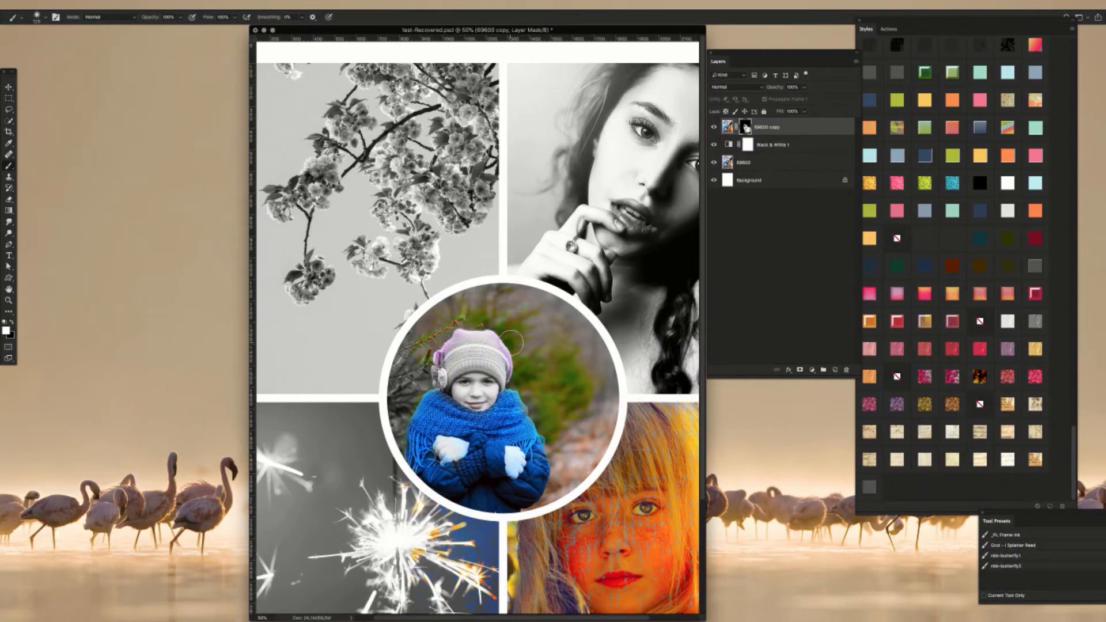
key("x")
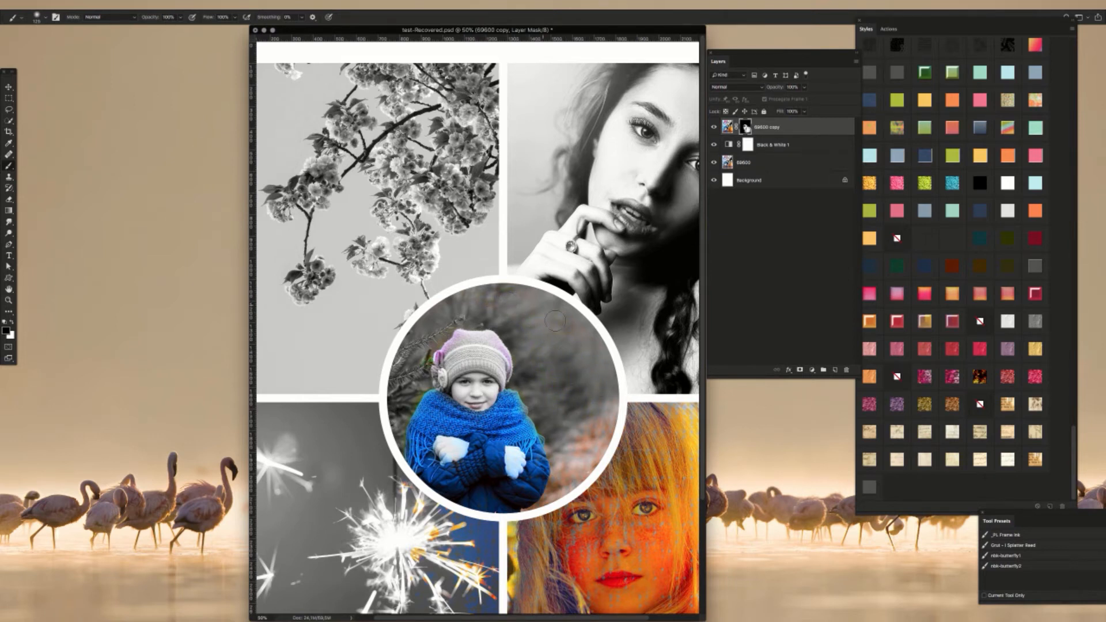
mouse_move(592, 443)
left_mouse_down()
mouse_move(575, 469)
mouse_move(559, 444)
mouse_move(577, 463)
mouse_move(568, 486)
mouse_move(525, 509)
left_mouse_up()
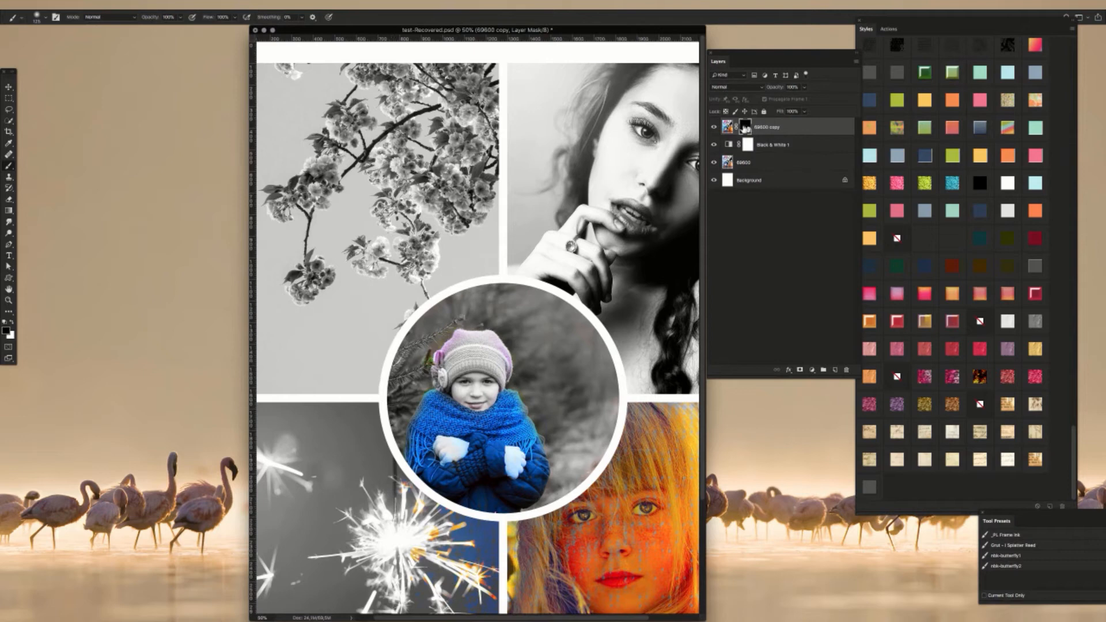
Step: Compare the layers by toggling the visibility of Black & White 1, the original photo layer and Background, ending with all of them shown
left_click(714, 145)
left_click(715, 163)
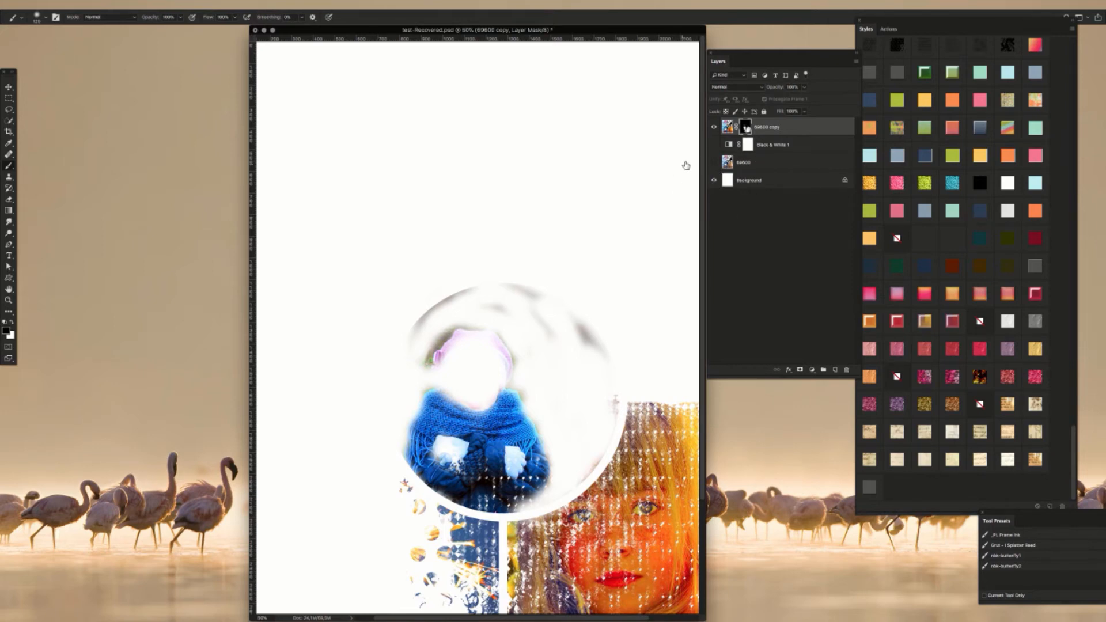
left_click(714, 180)
left_click(715, 163)
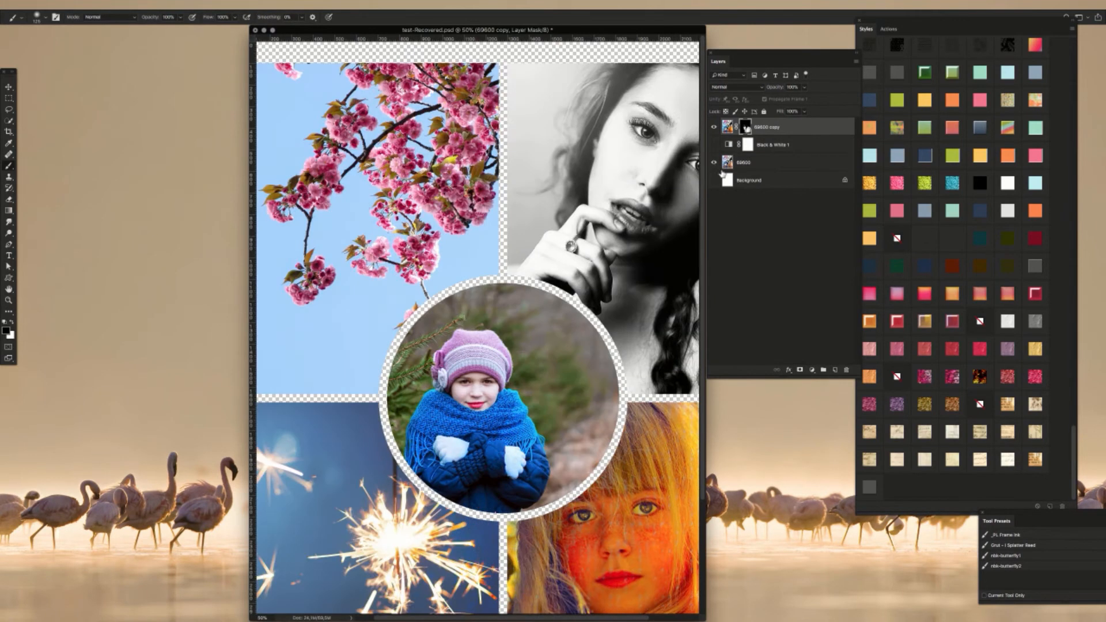
left_click(714, 180)
left_click(715, 163)
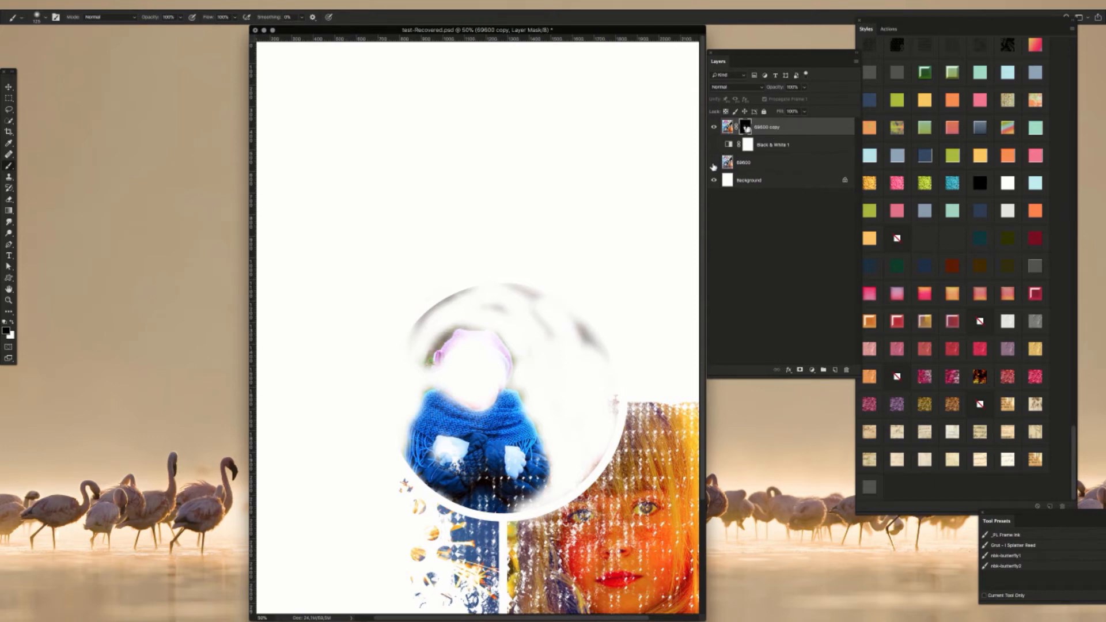
left_click(714, 165)
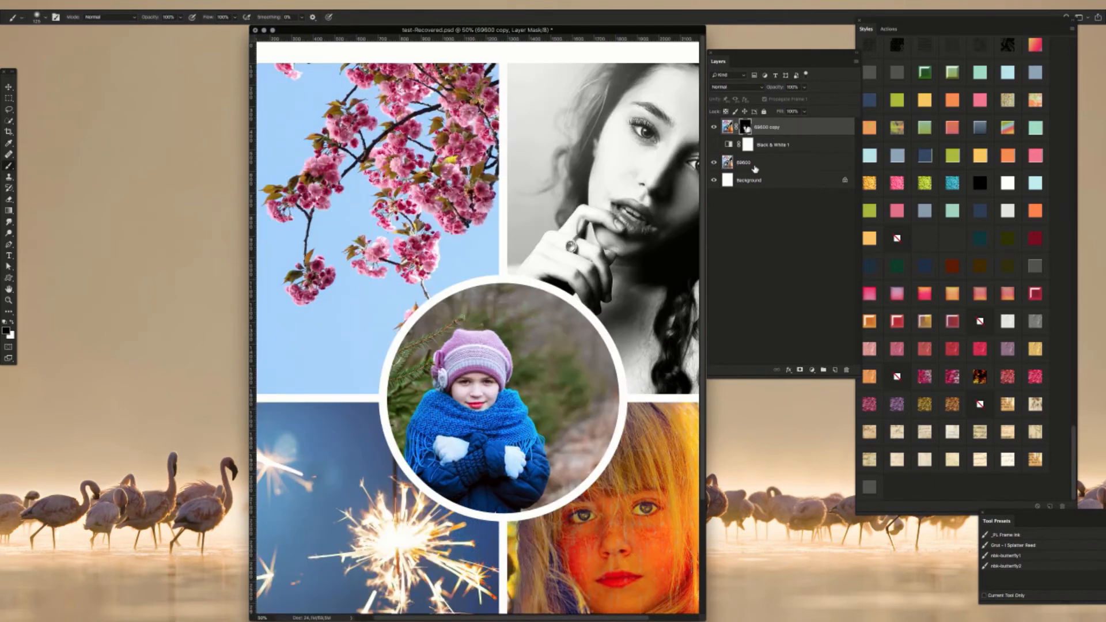
left_click_drag(683, 32, 671, 31)
left_click(749, 164)
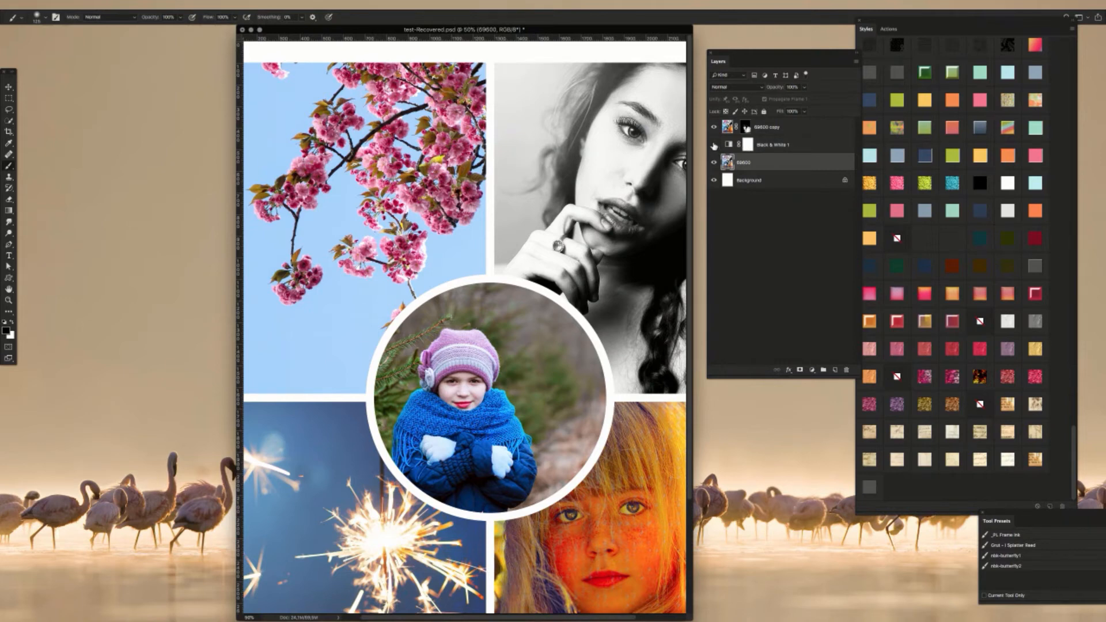
left_click(714, 145)
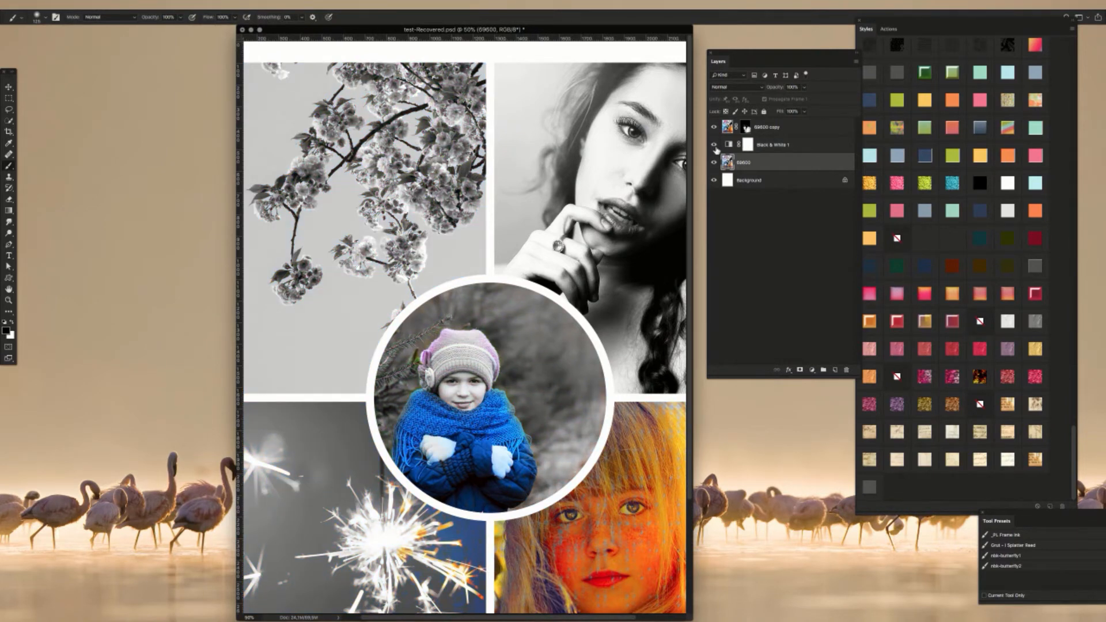
Step: Widen the document window with the whole collage in view
key("super+minus")
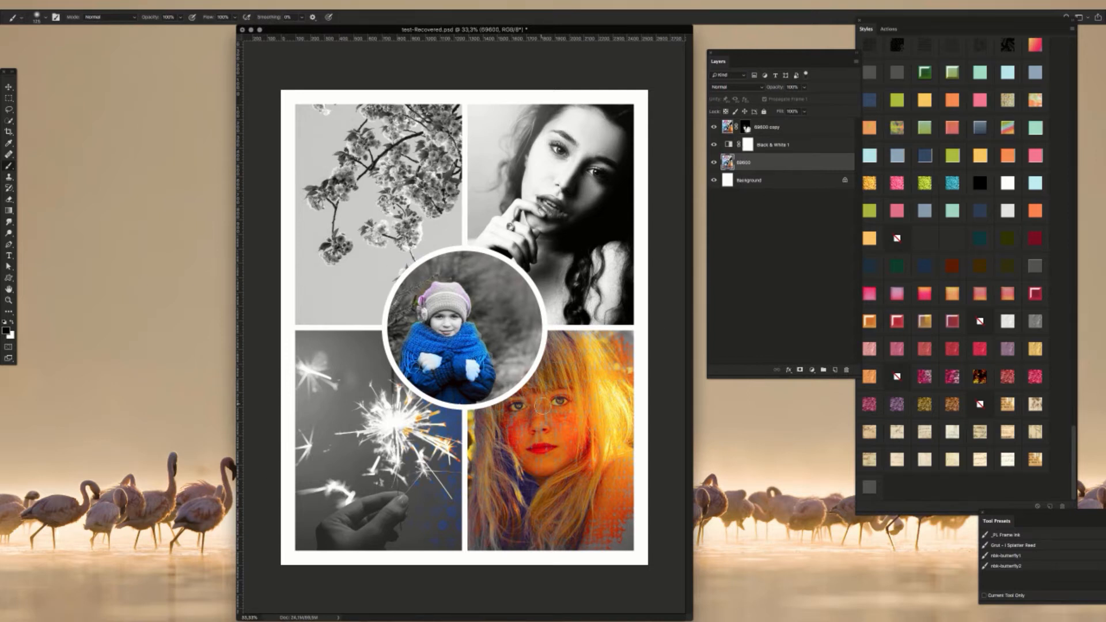
left_click_drag(593, 30, 596, 30)
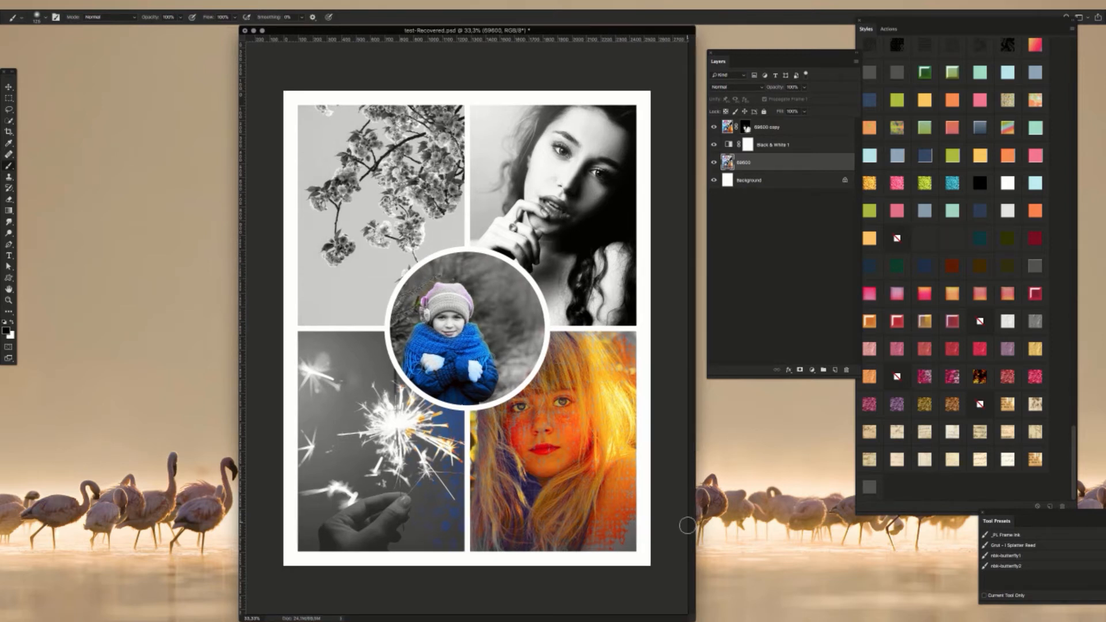
left_click_drag(691, 618, 737, 618)
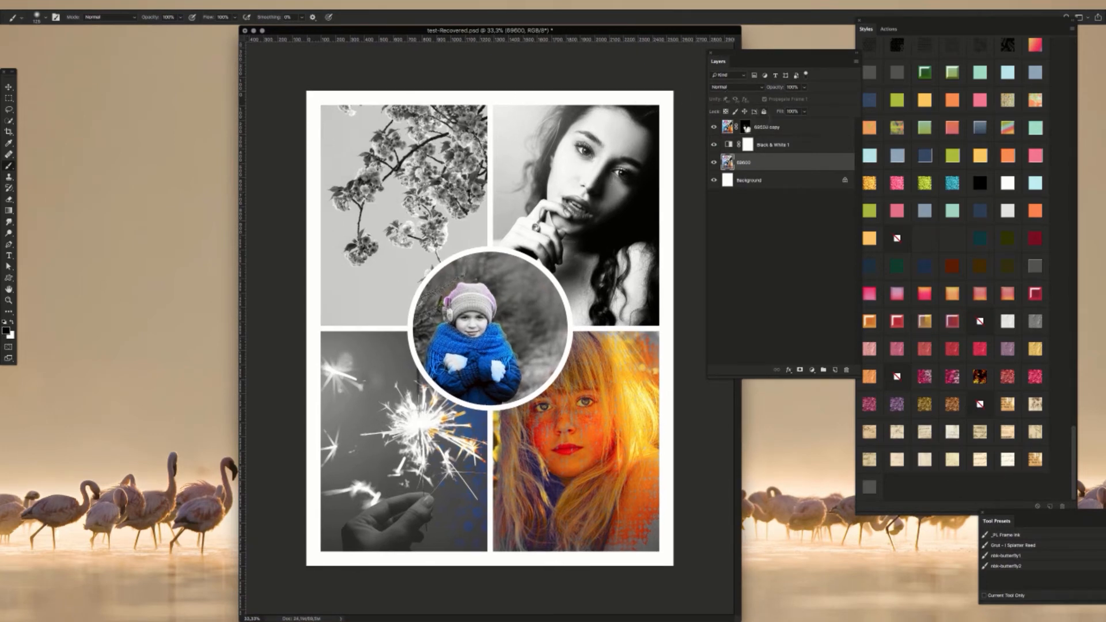
Step: Paint white on the colour copy layer's mask to reveal the pink of the two leftmost cherry blossom clusters
left_click_drag(417, 179, 490, 196)
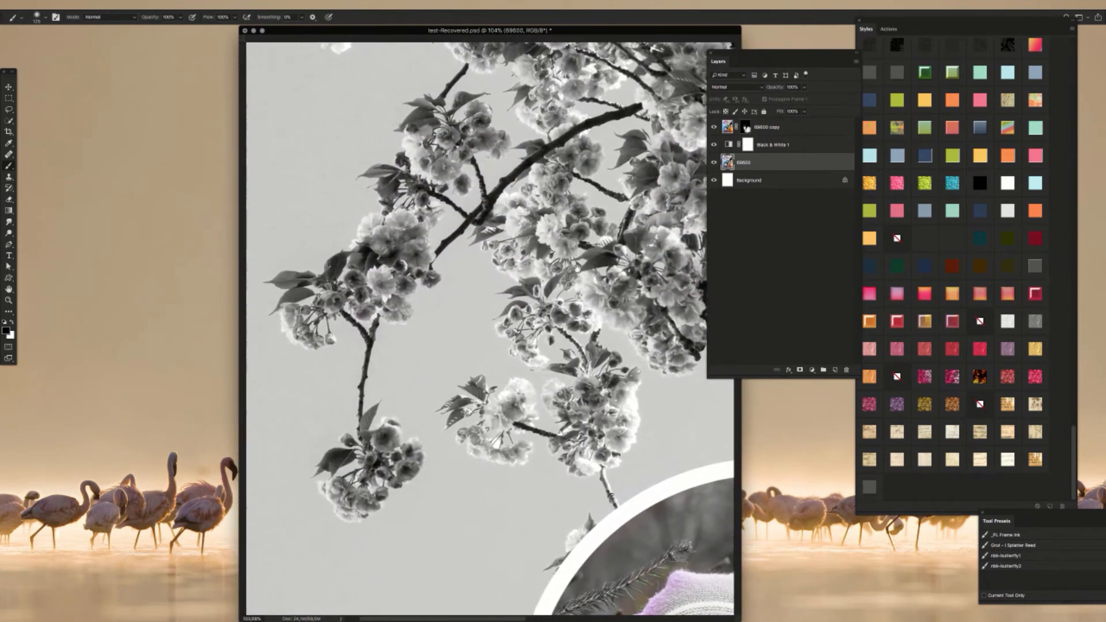
key("ctrl+r")
left_click(746, 128)
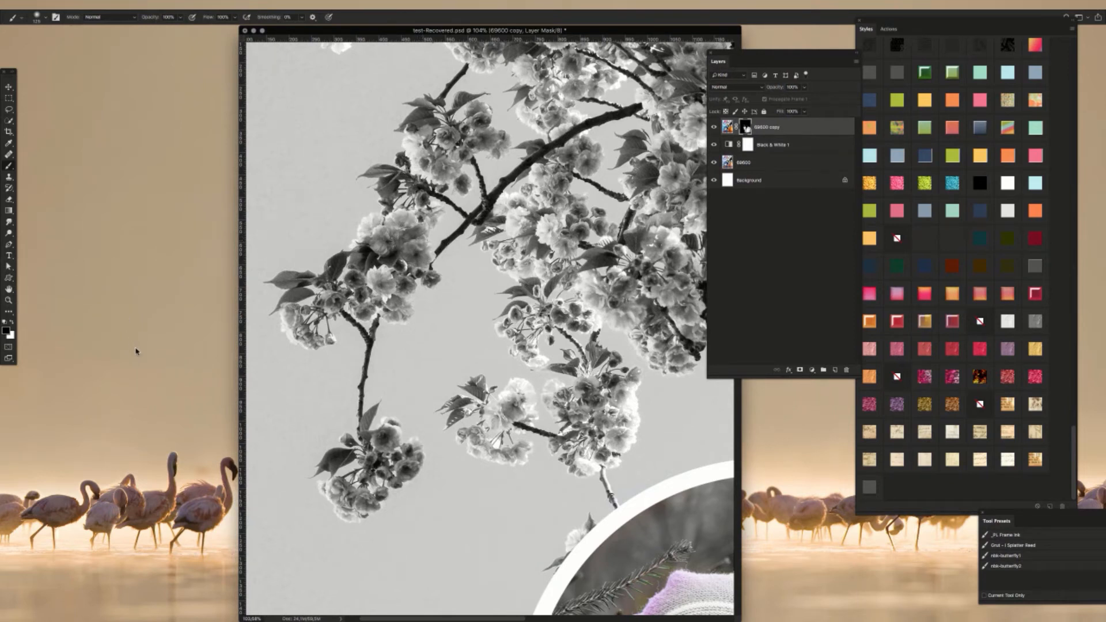
key("x")
mouse_move(366, 227)
left_mouse_down()
mouse_move(403, 240)
mouse_move(376, 238)
mouse_move(404, 264)
mouse_move(351, 274)
mouse_move(337, 288)
mouse_move(285, 281)
mouse_move(308, 328)
left_mouse_up()
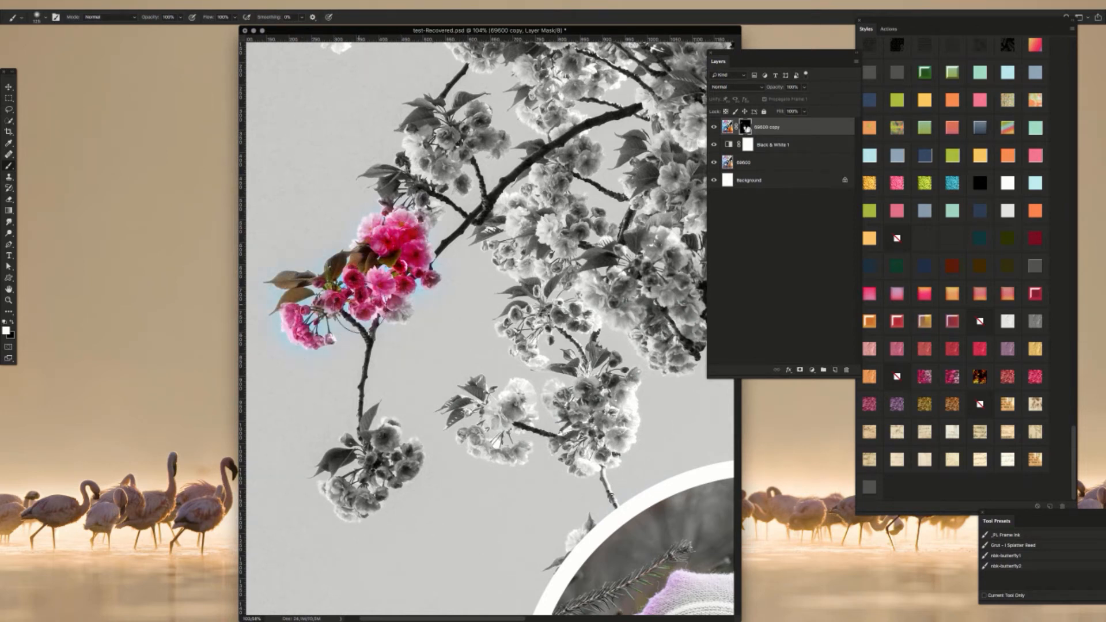
mouse_move(382, 446)
left_mouse_down()
mouse_move(381, 427)
mouse_move(347, 439)
mouse_move(332, 487)
mouse_move(354, 507)
mouse_move(397, 490)
mouse_move(423, 455)
mouse_move(351, 502)
left_mouse_up()
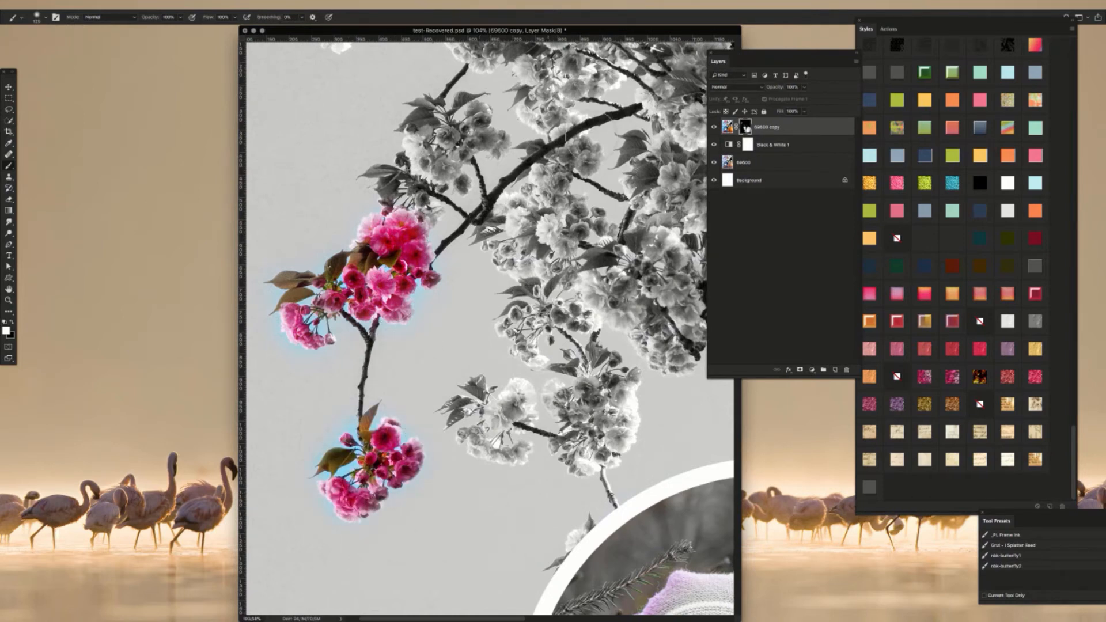
Step: Paint white on the colour copy layer's mask to reveal the pink of the central, lower and upper-left cherry blossom clusters
mouse_move(502, 400)
left_mouse_down()
mouse_move(470, 397)
mouse_move(462, 414)
mouse_move(476, 440)
mouse_move(516, 452)
mouse_move(595, 411)
mouse_move(557, 404)
mouse_move(616, 404)
mouse_move(594, 466)
mouse_move(571, 454)
mouse_move(518, 332)
mouse_move(541, 362)
mouse_move(512, 326)
mouse_move(579, 314)
mouse_move(518, 246)
mouse_move(533, 236)
mouse_move(550, 169)
mouse_move(498, 175)
mouse_move(421, 142)
left_mouse_up()
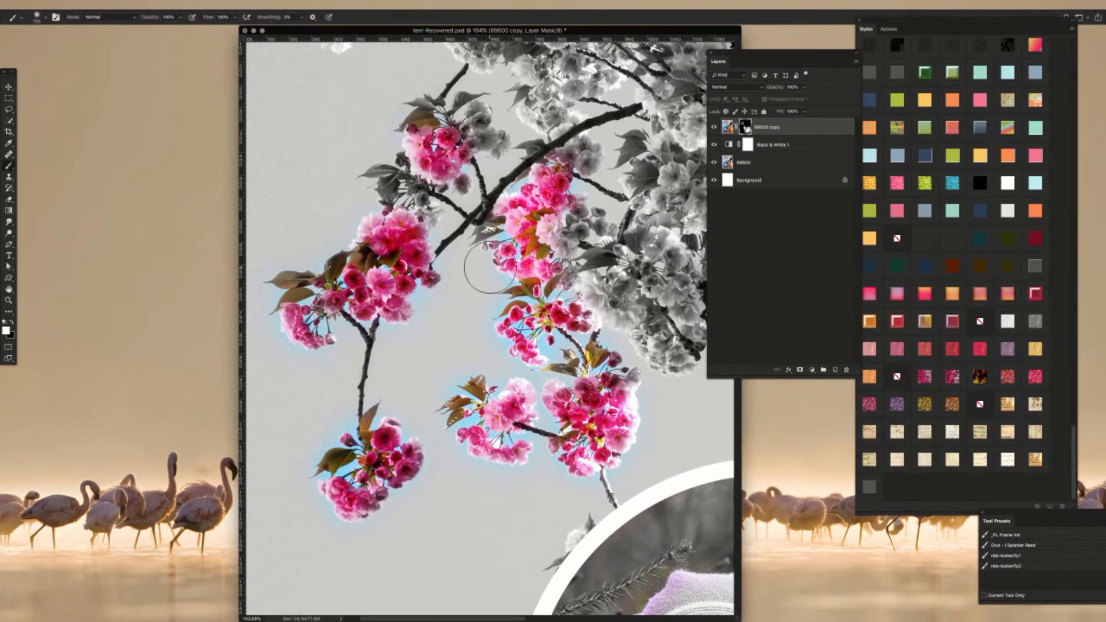
Step: Select the large grey blossom cluster on the right of the cherry photo with the Quick Selection tool, using the colour copy layer's image
left_click(7, 122)
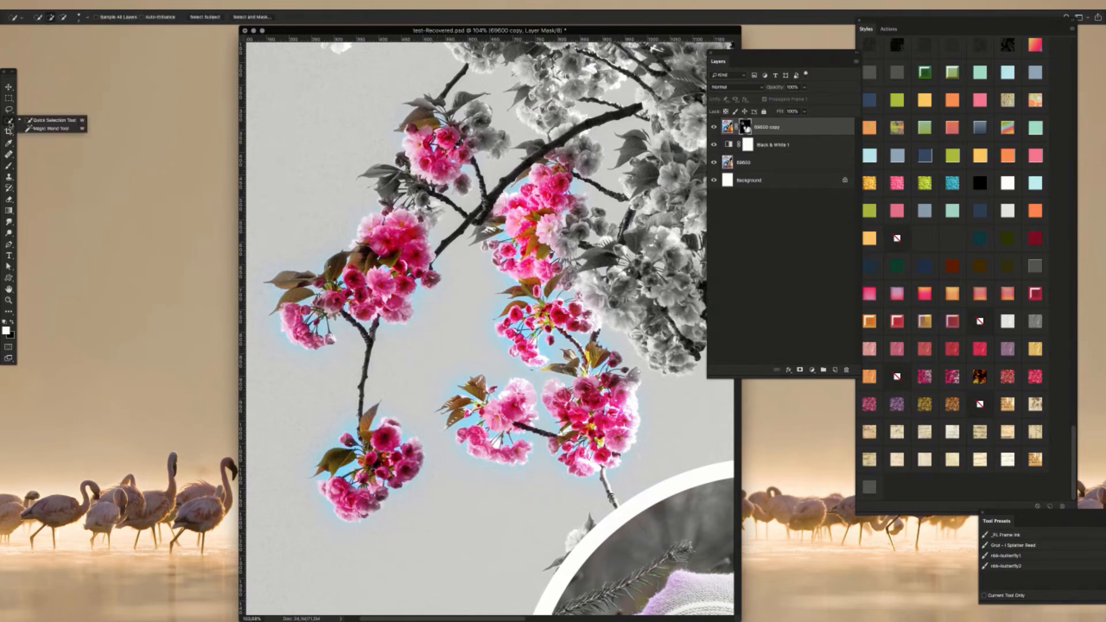
left_click(45, 122)
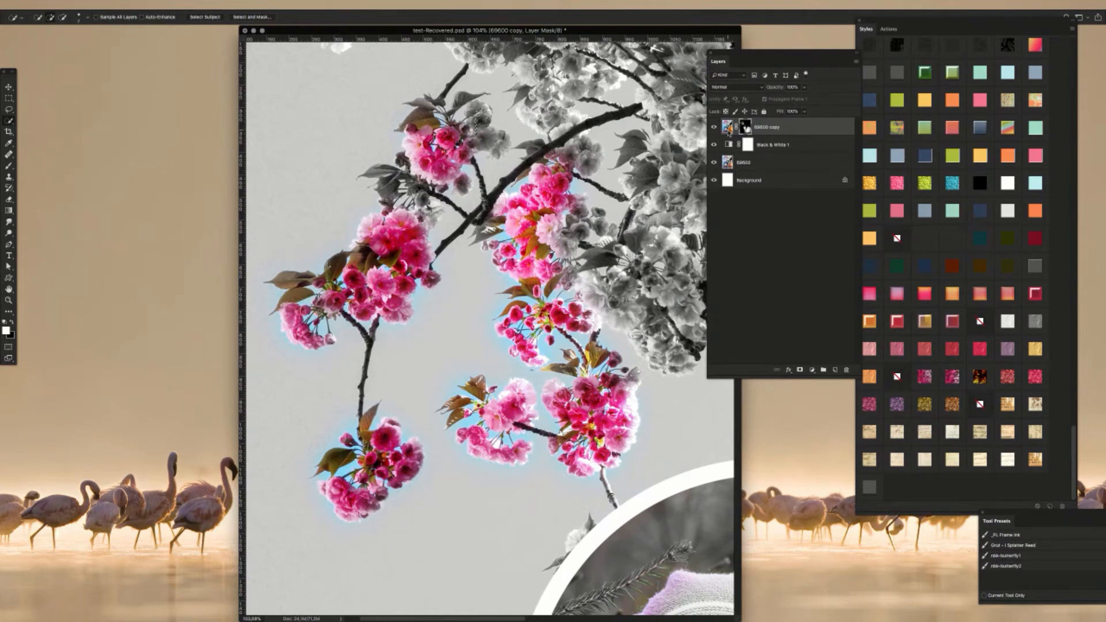
left_click(727, 127)
mouse_move(631, 245)
left_mouse_down()
mouse_move(630, 266)
mouse_move(601, 286)
left_mouse_up()
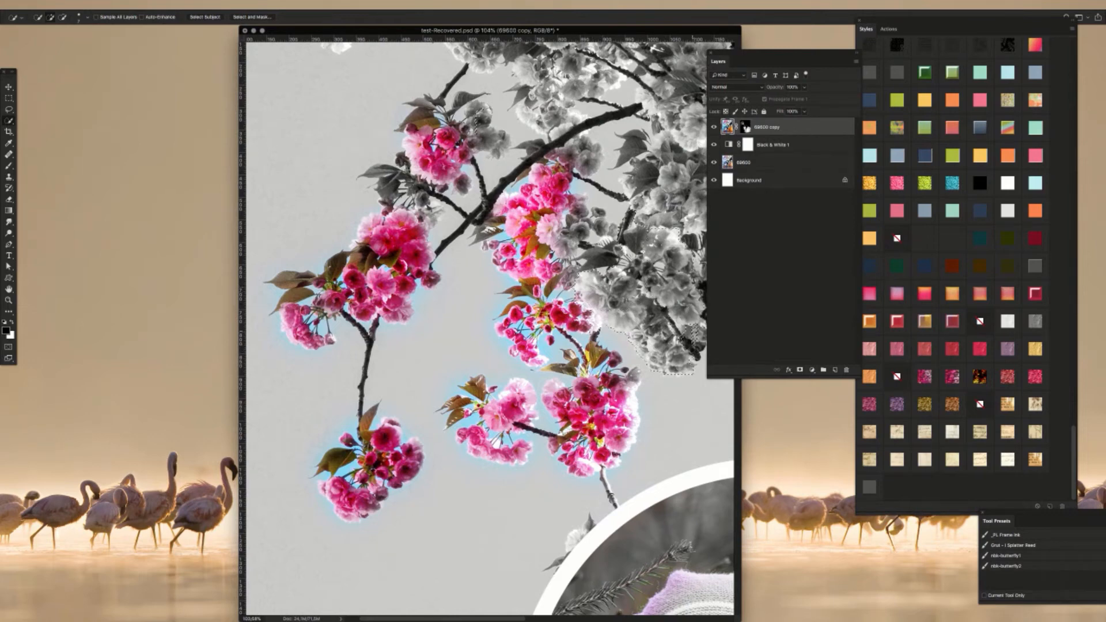
left_click_drag(655, 223, 657, 210)
left_click_drag(645, 31, 582, 30)
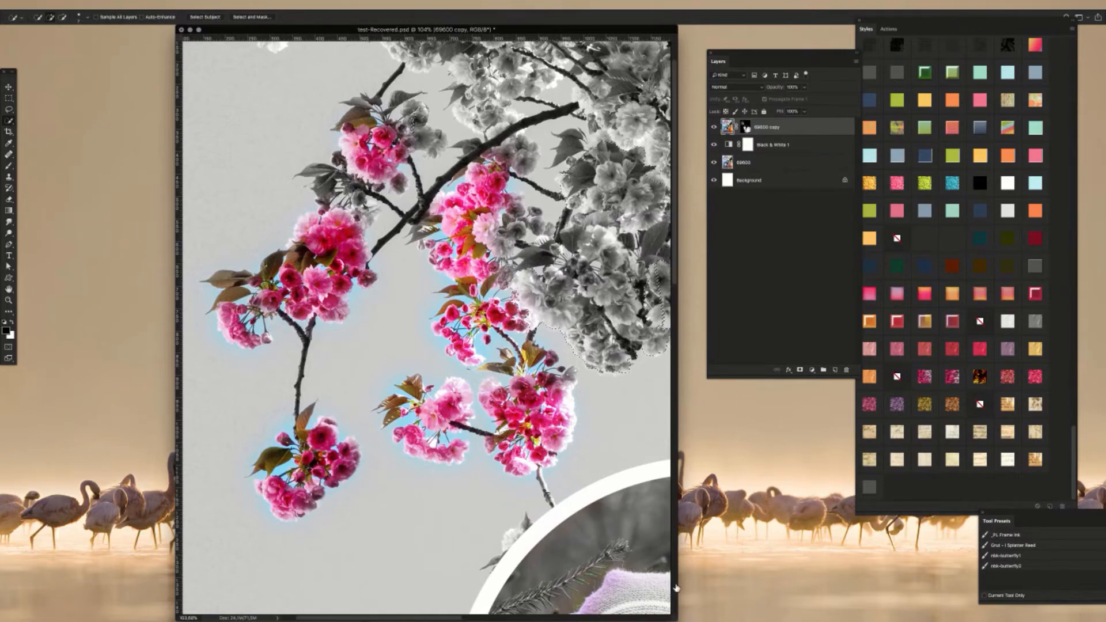
scroll(662, 308, "down", 10)
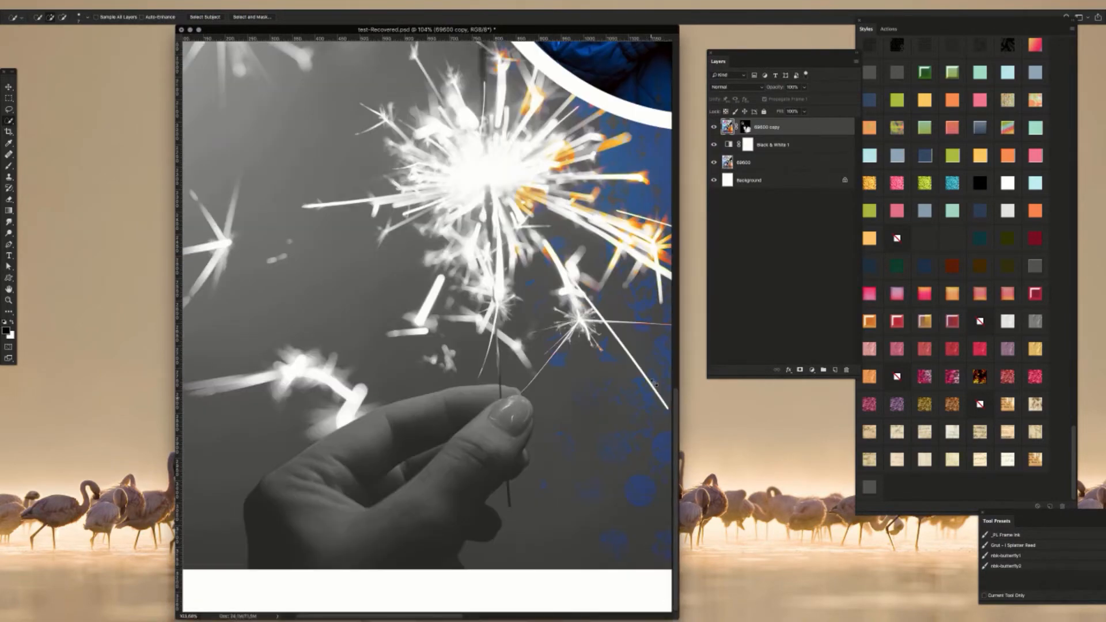
scroll(617, 554, "up", 10)
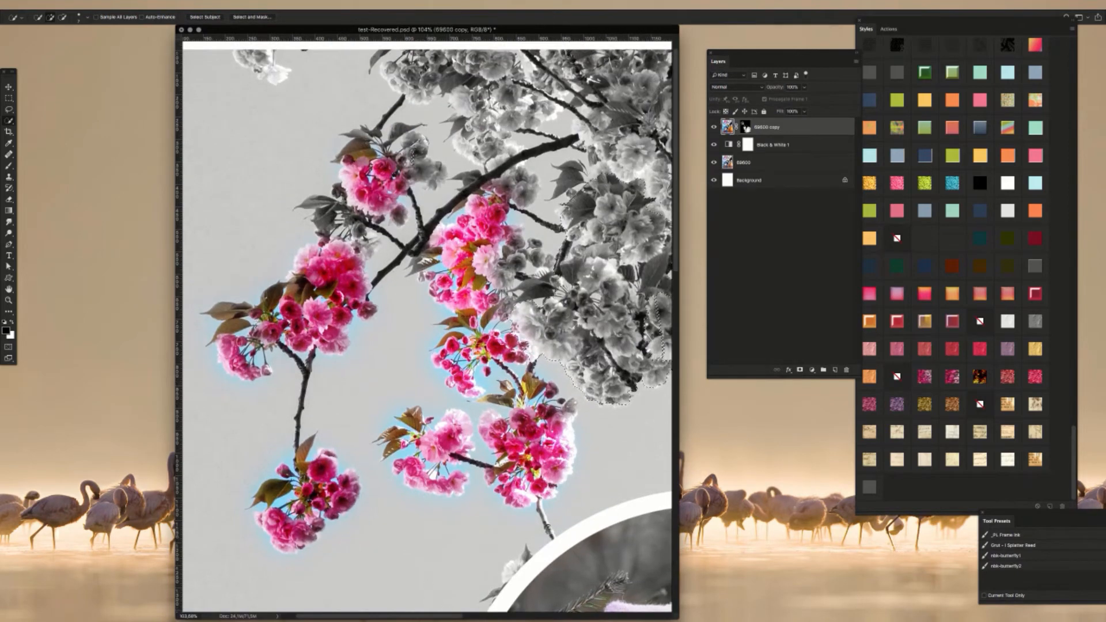
scroll(475, 504, "right", 5)
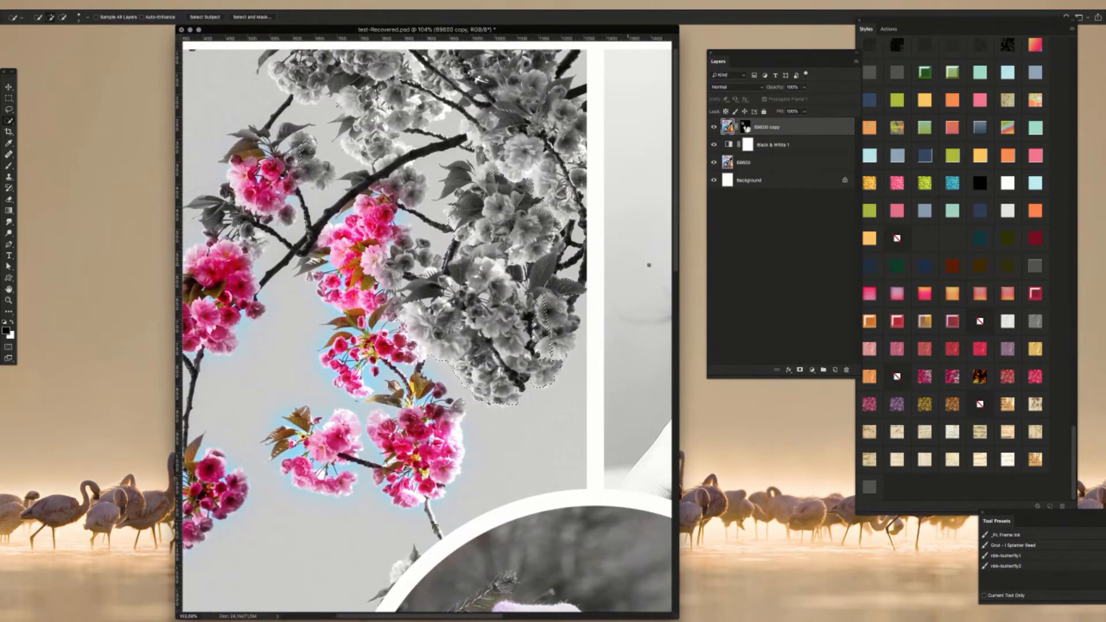
Step: Fill the selected blossom cluster with white on the colour copy layer's mask and deselect
left_click(746, 127)
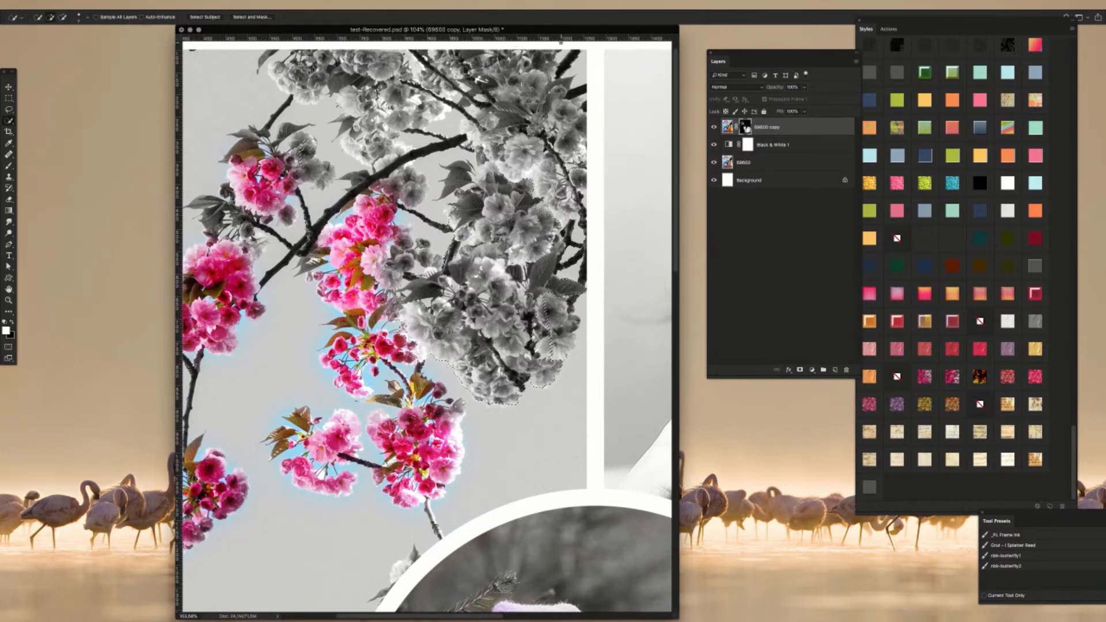
key("alt")
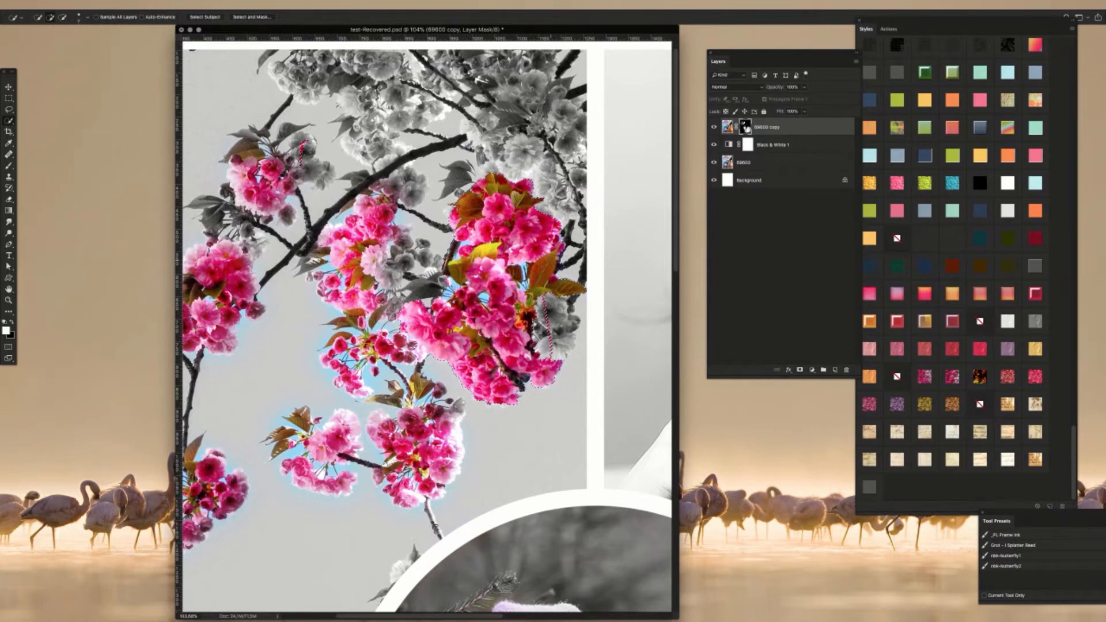
key("super+d")
Step: Brush white on the colour copy layer's mask to reveal the pink blossoms near the upper right of the cherry photo
scroll(643, 164, "up", 2)
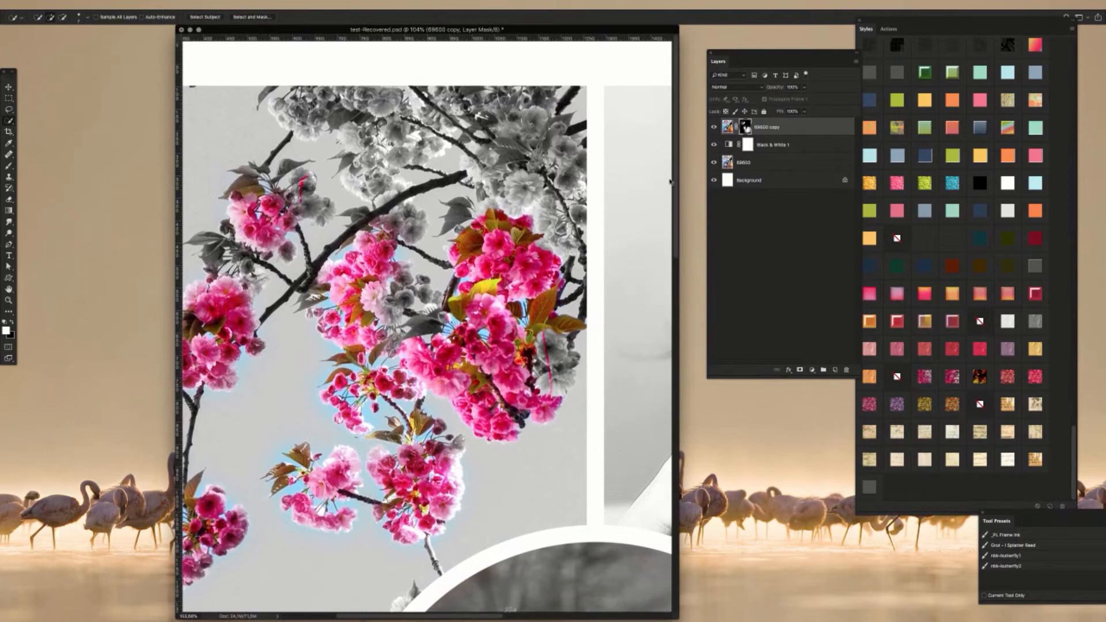
left_click(9, 166)
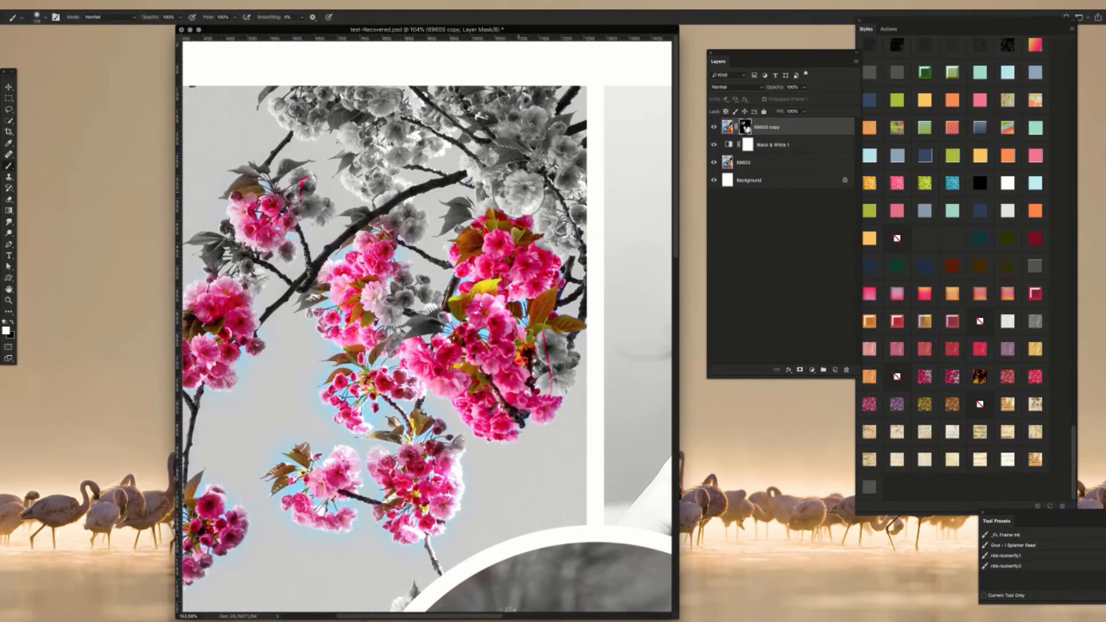
mouse_move(511, 200)
left_mouse_down()
mouse_move(493, 159)
mouse_move(472, 164)
mouse_move(495, 118)
mouse_move(579, 138)
left_mouse_up()
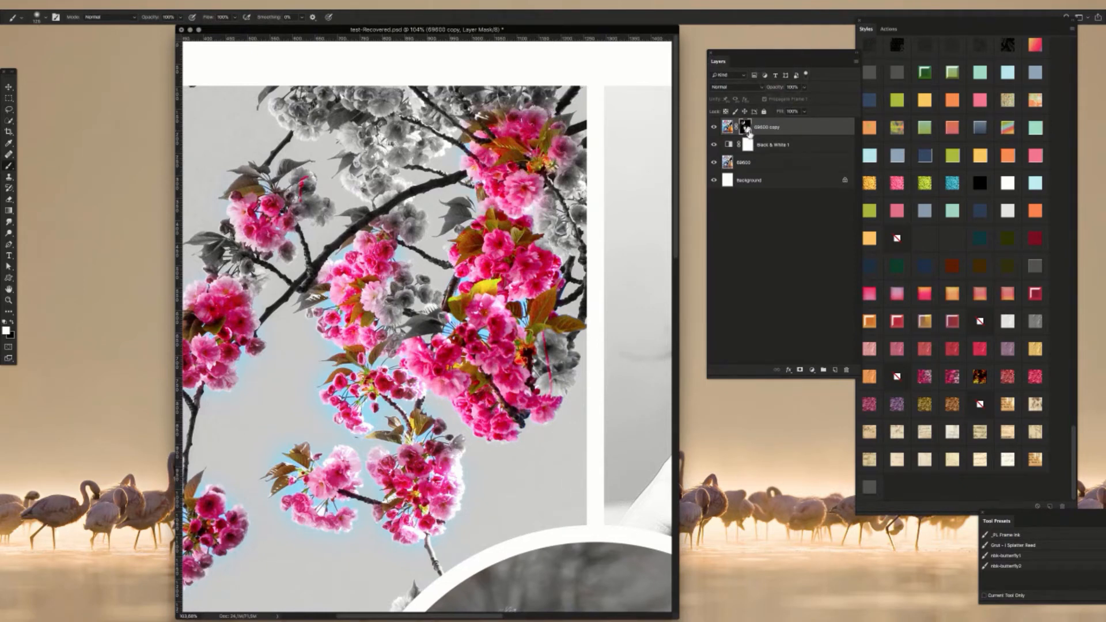
left_click_drag(479, 115, 444, 92)
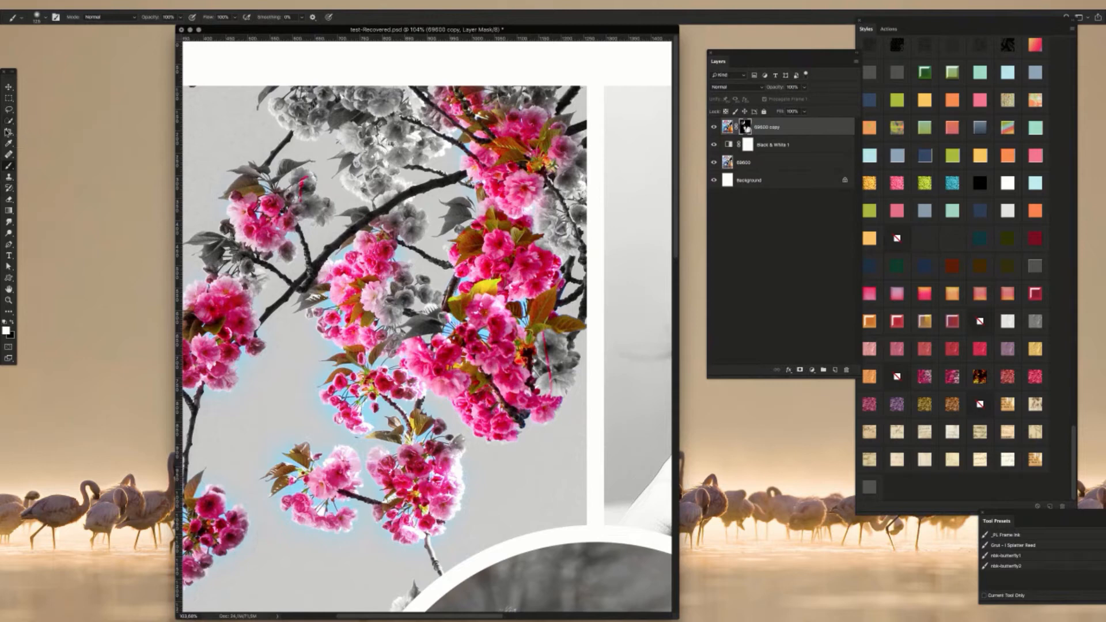
Step: Lasso the small blossom cluster just below the thick branch and fill it with white on the mask to reveal its colour
left_click(9, 120)
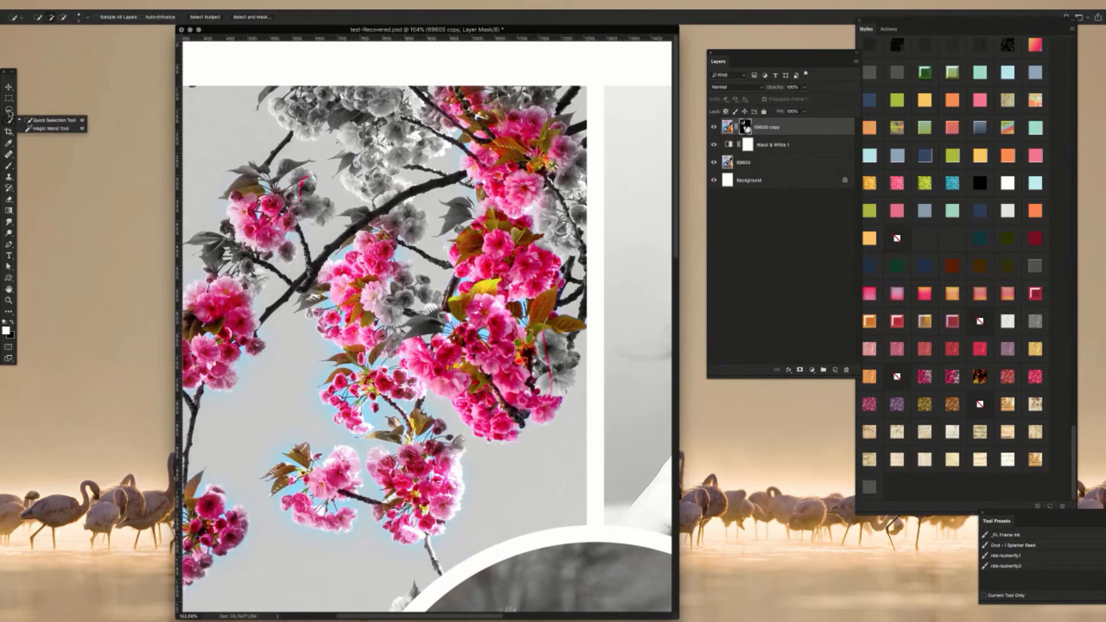
left_click(9, 109)
left_click(44, 109)
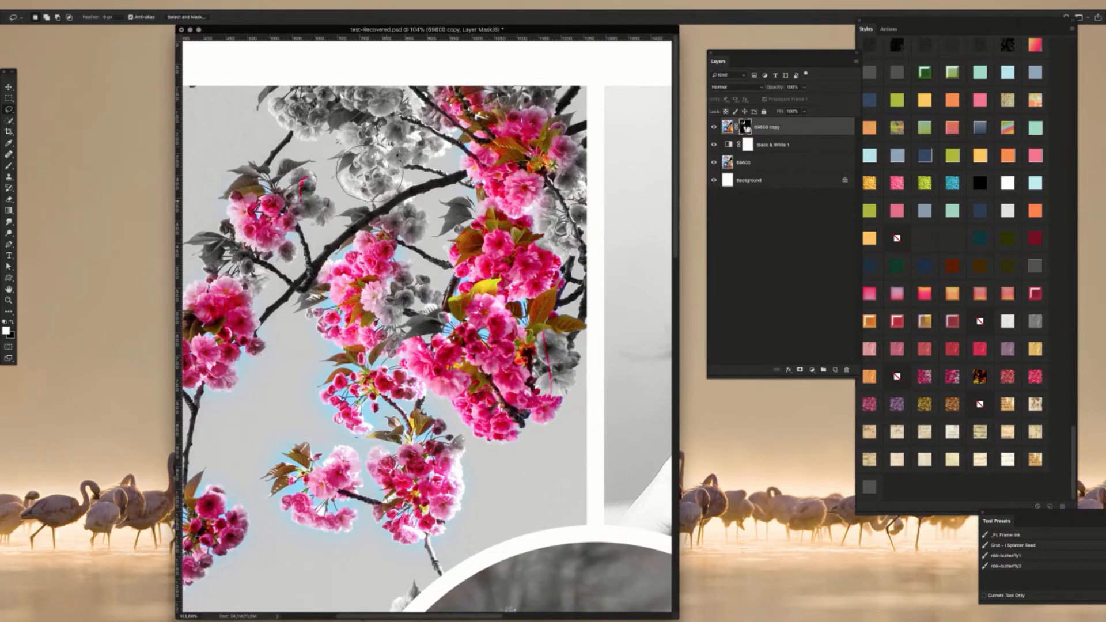
left_click_drag(417, 173, 419, 170)
mouse_move(381, 214)
left_mouse_down()
mouse_move(322, 261)
mouse_move(413, 249)
left_mouse_up()
key("alt+BackSpace")
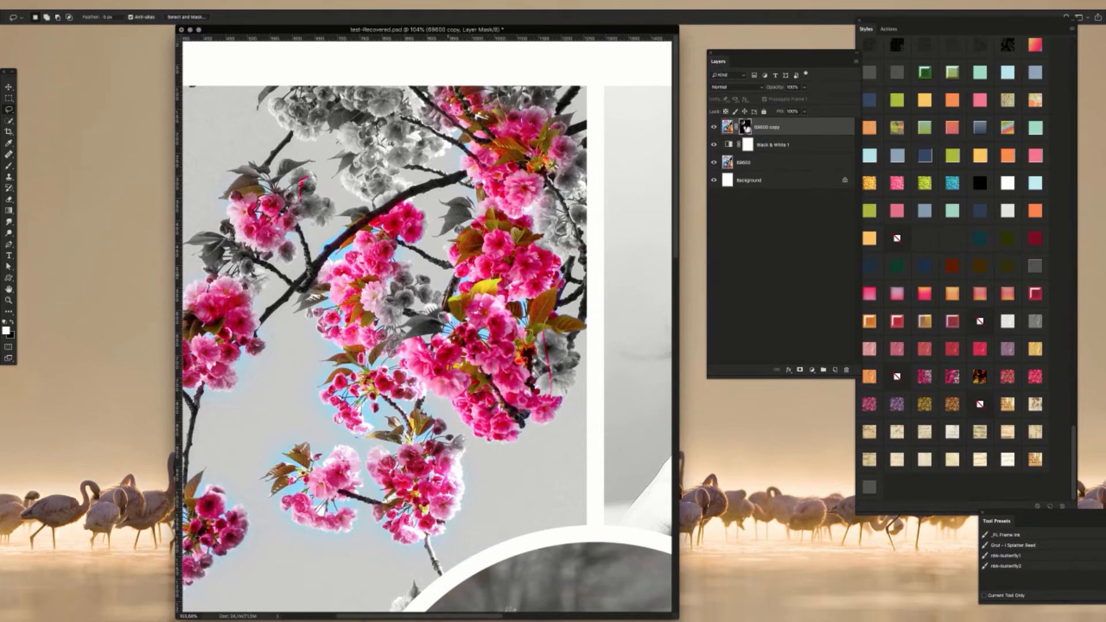
Step: Fit the collage in view, compare it with and without Black & White 1 and the colour copy, and widen the document window
key("super+0")
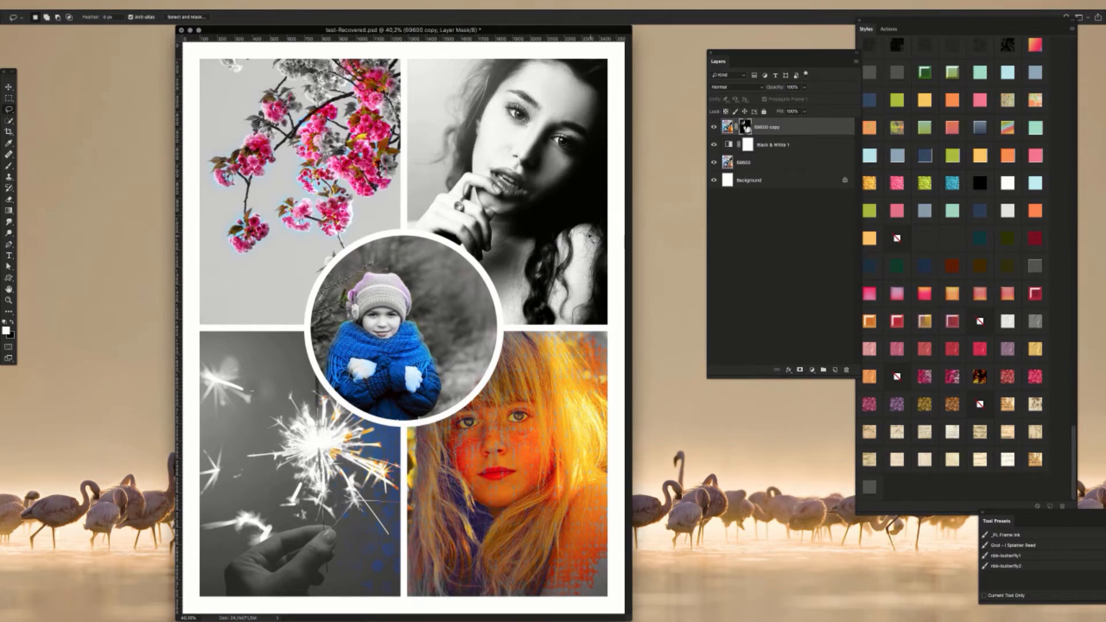
left_click(714, 144)
left_click(715, 126)
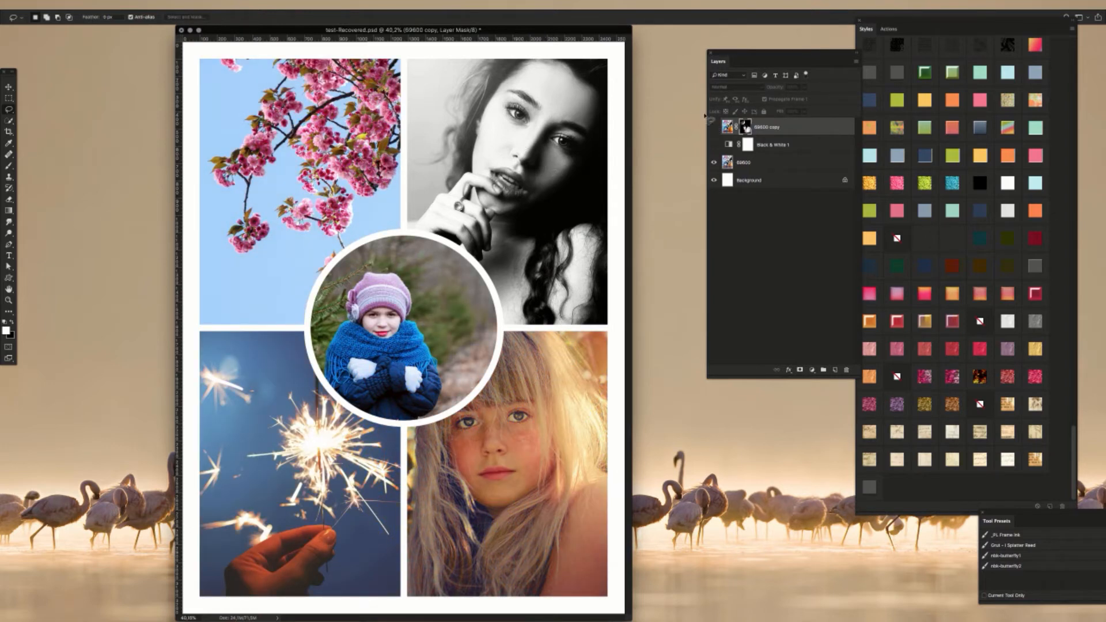
left_click_drag(713, 132, 714, 144)
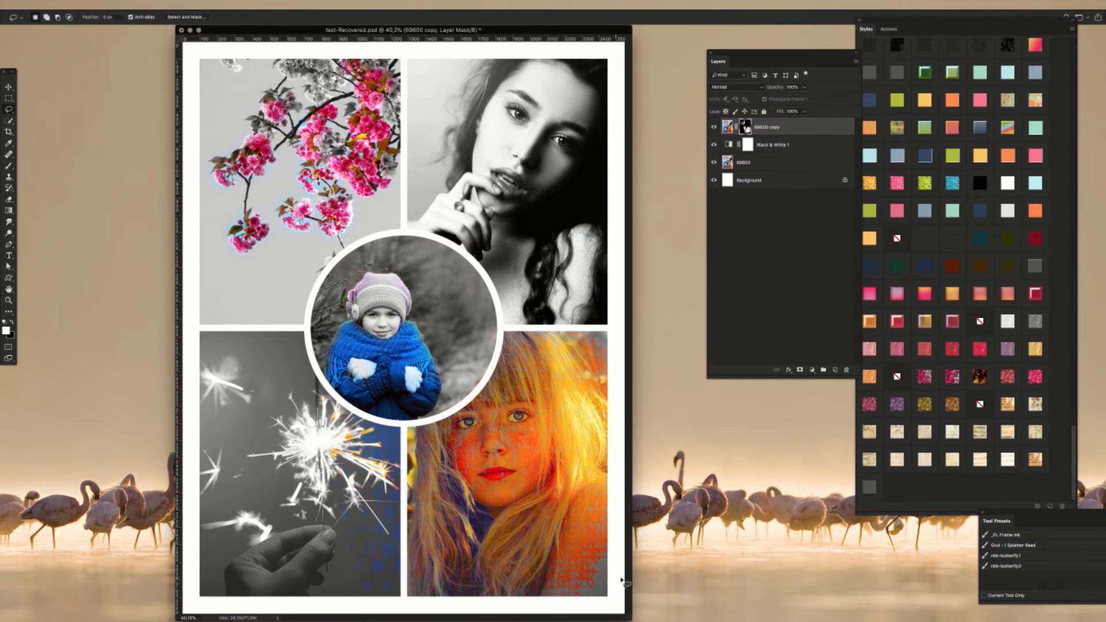
left_click_drag(630, 619, 680, 620)
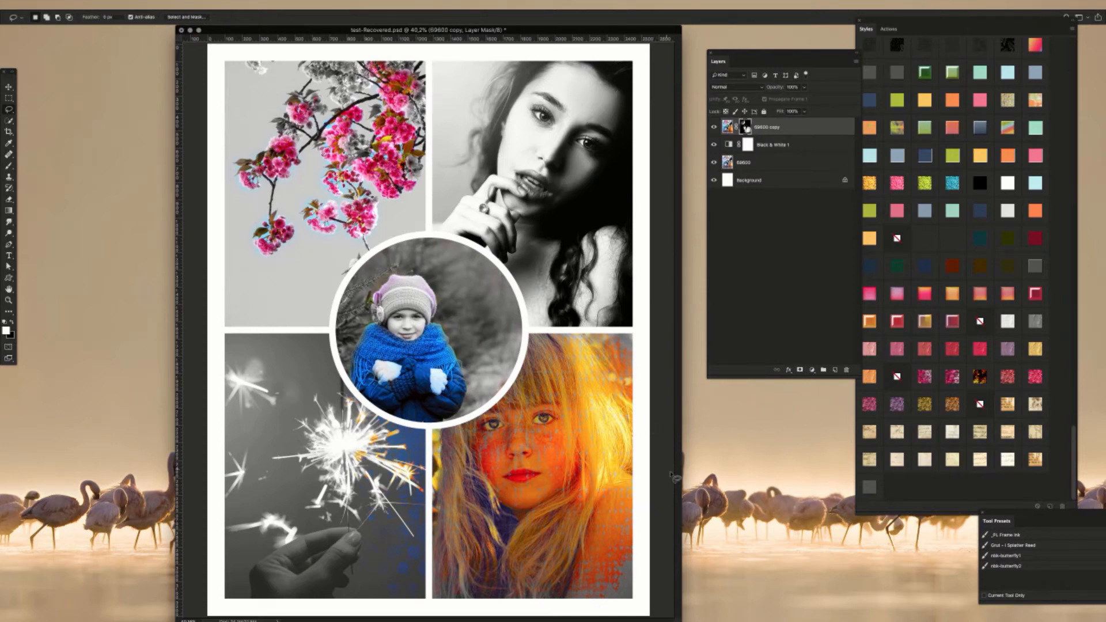
left_click_drag(680, 617, 705, 618)
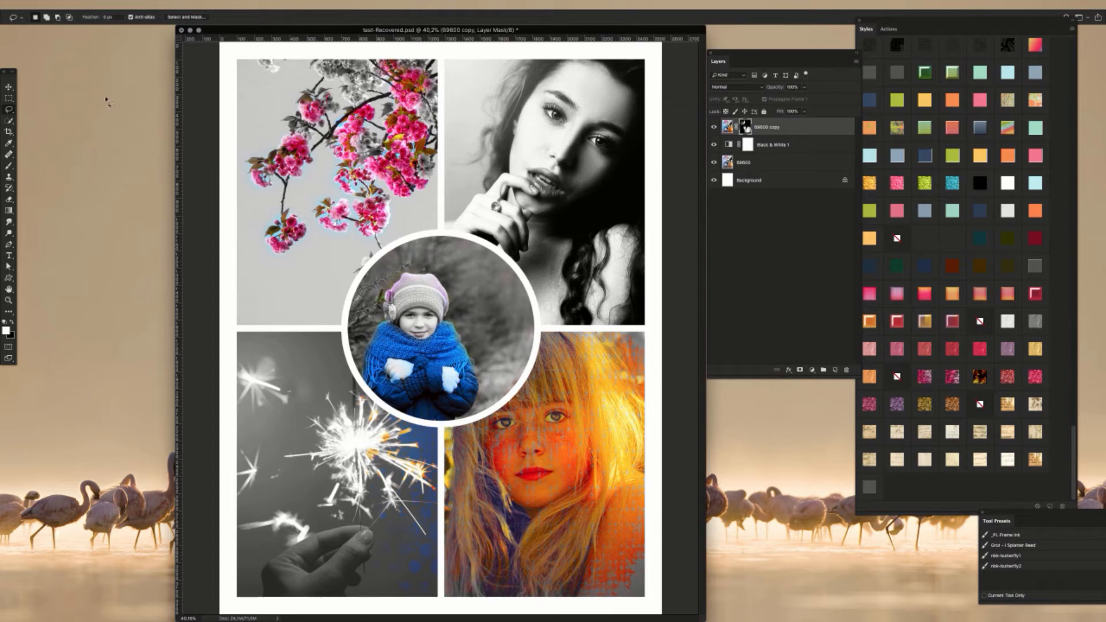
left_click(118, 4)
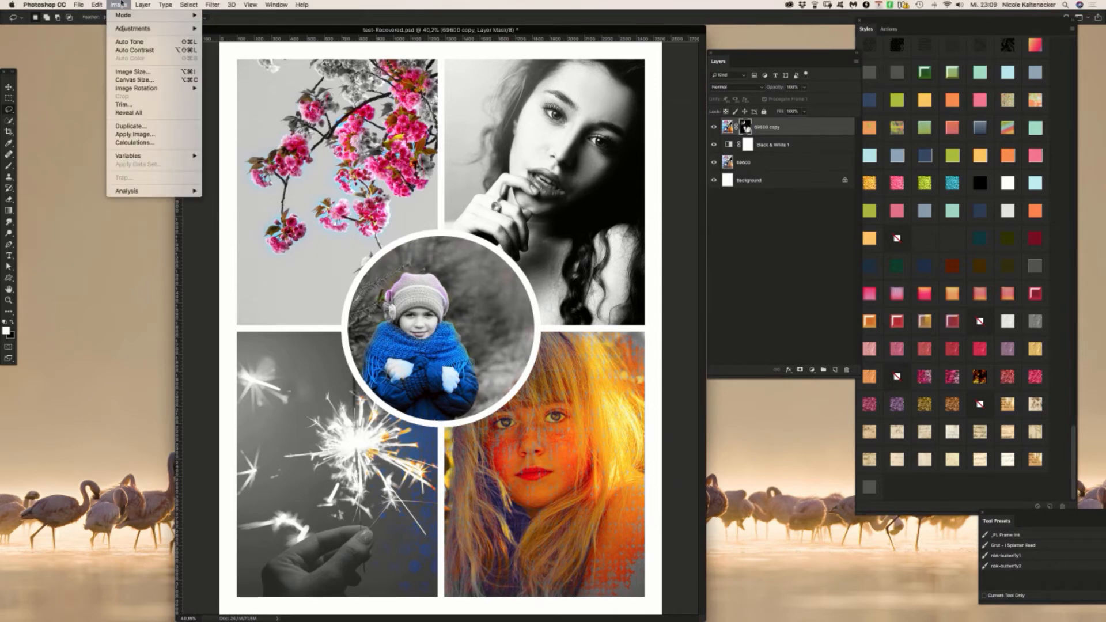
mouse_move(126, 18)
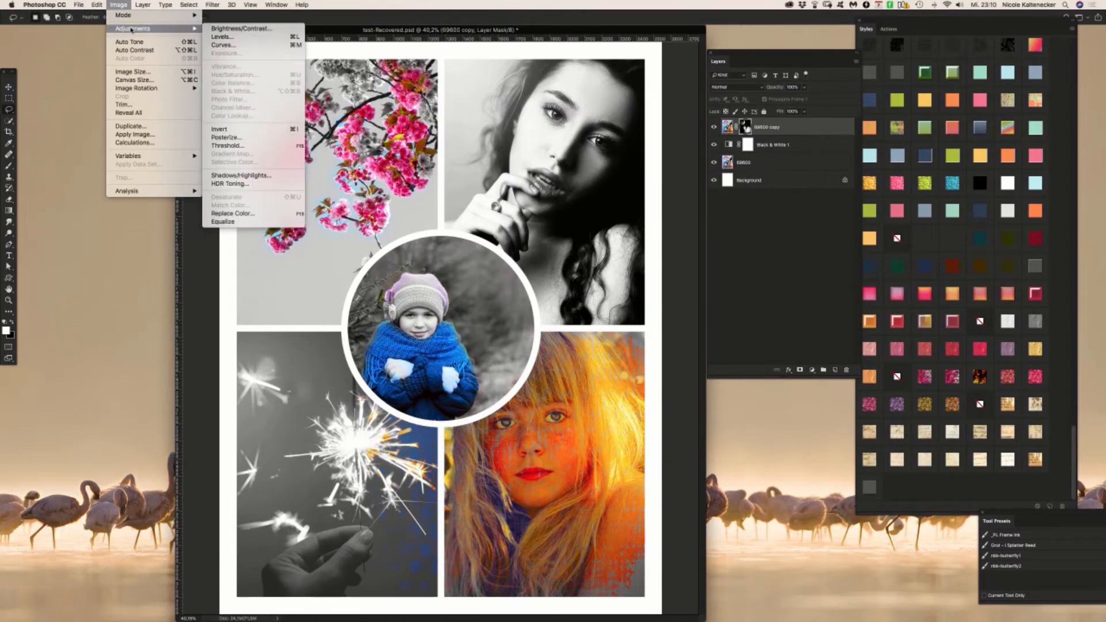
left_click(469, 5)
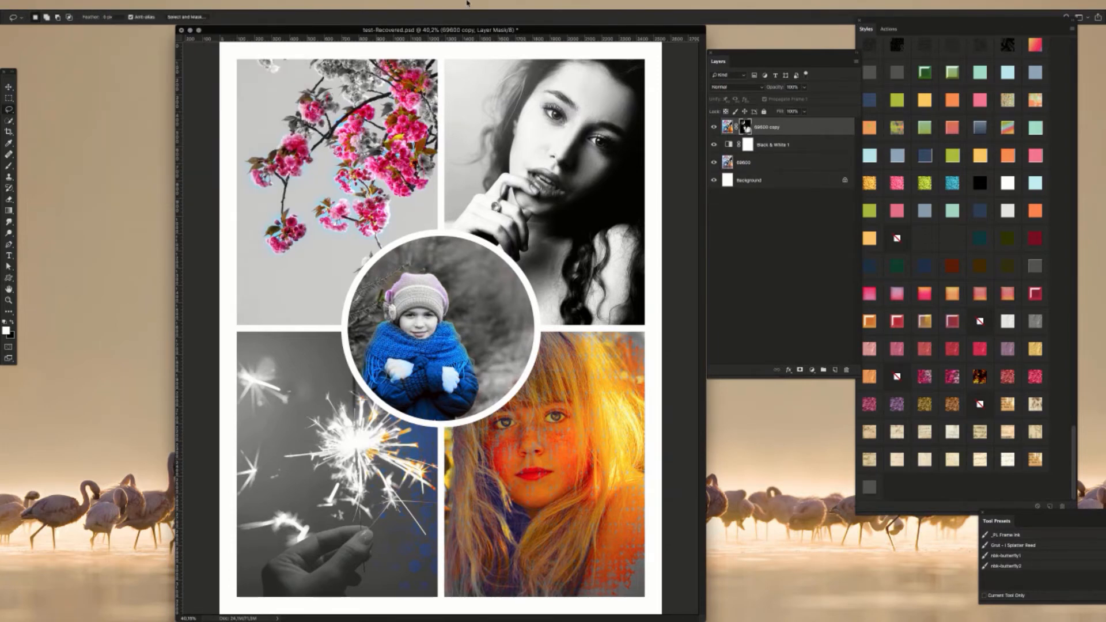
Step: Hide Black & White 1 and the colour copy layer, and select the original photo layer
left_click_drag(713, 145, 713, 127)
left_click(806, 163)
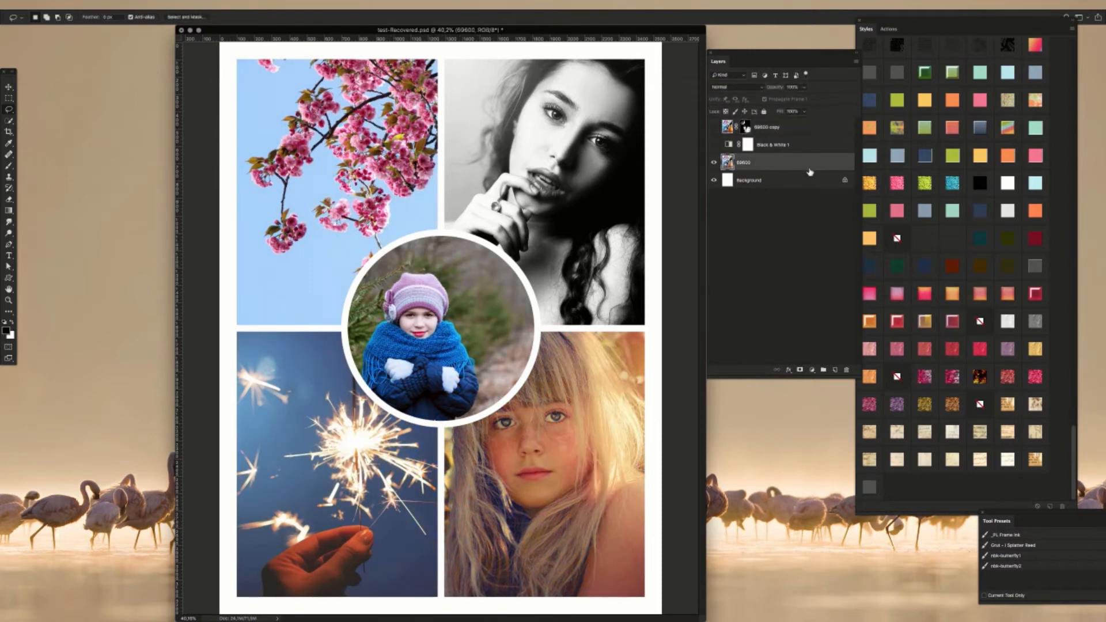
Step: Try the Invert adjustment on the original photo layer and undo it
left_click(118, 4)
mouse_move(121, 29)
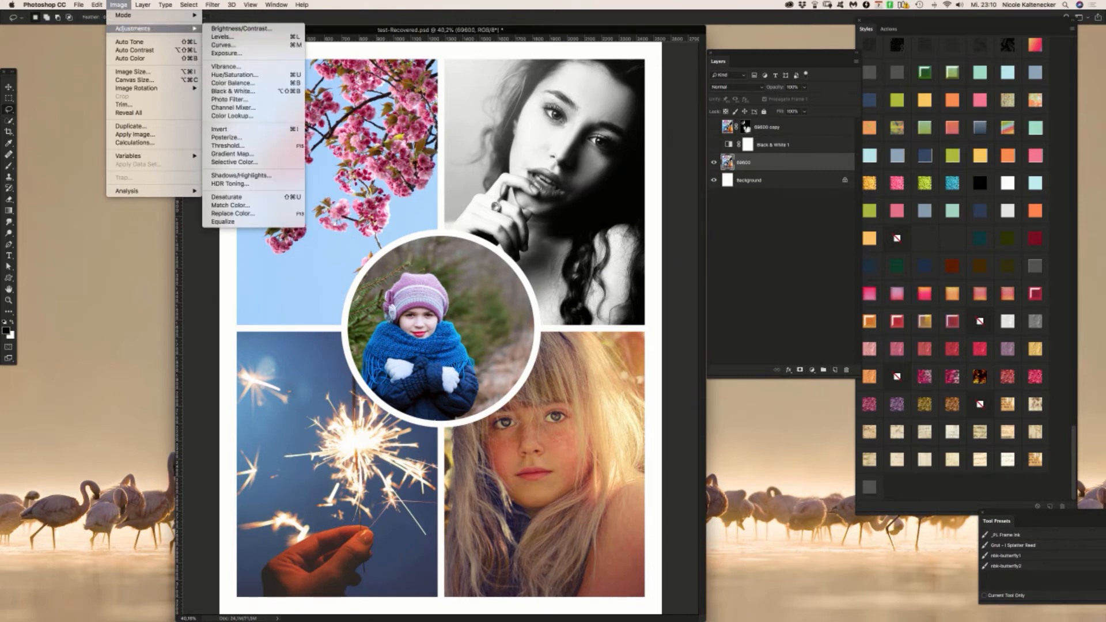
left_click(316, 132)
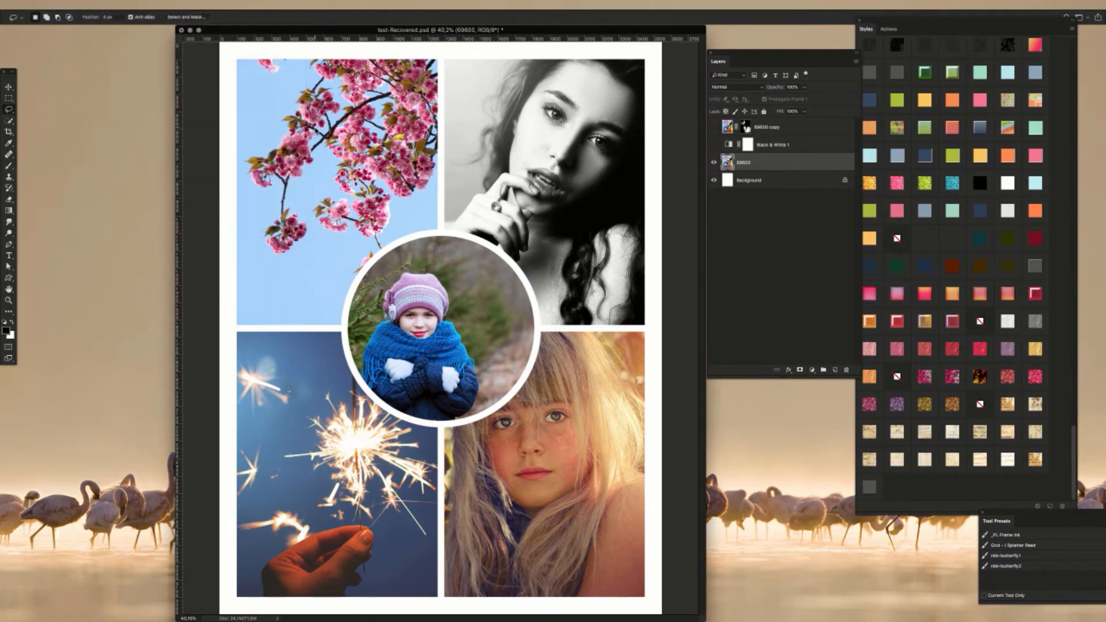
left_click(119, 5)
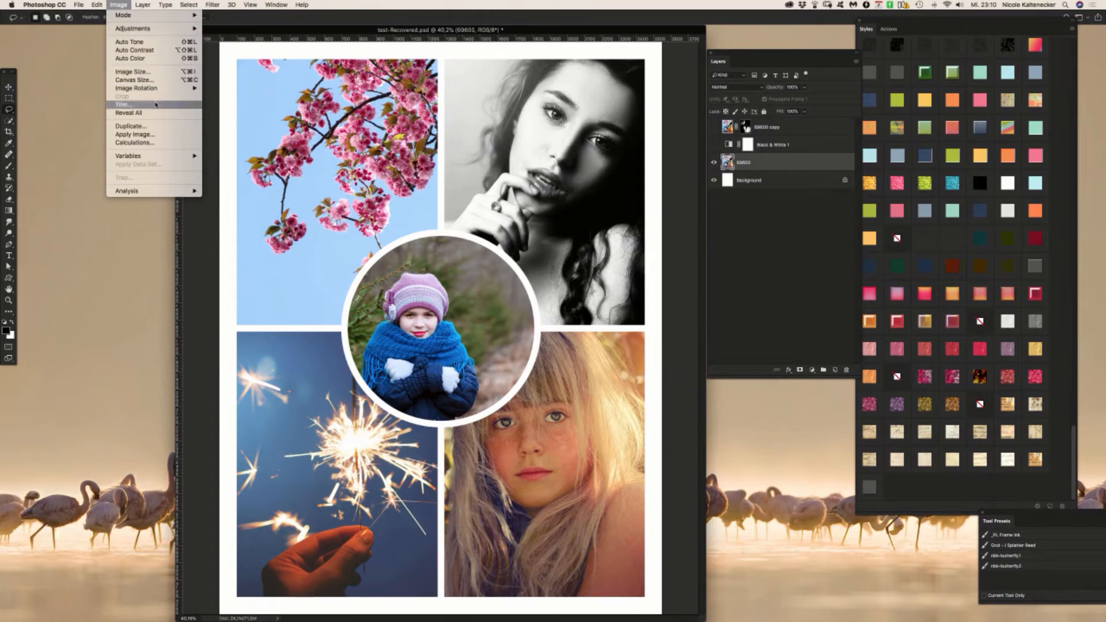
mouse_move(157, 90)
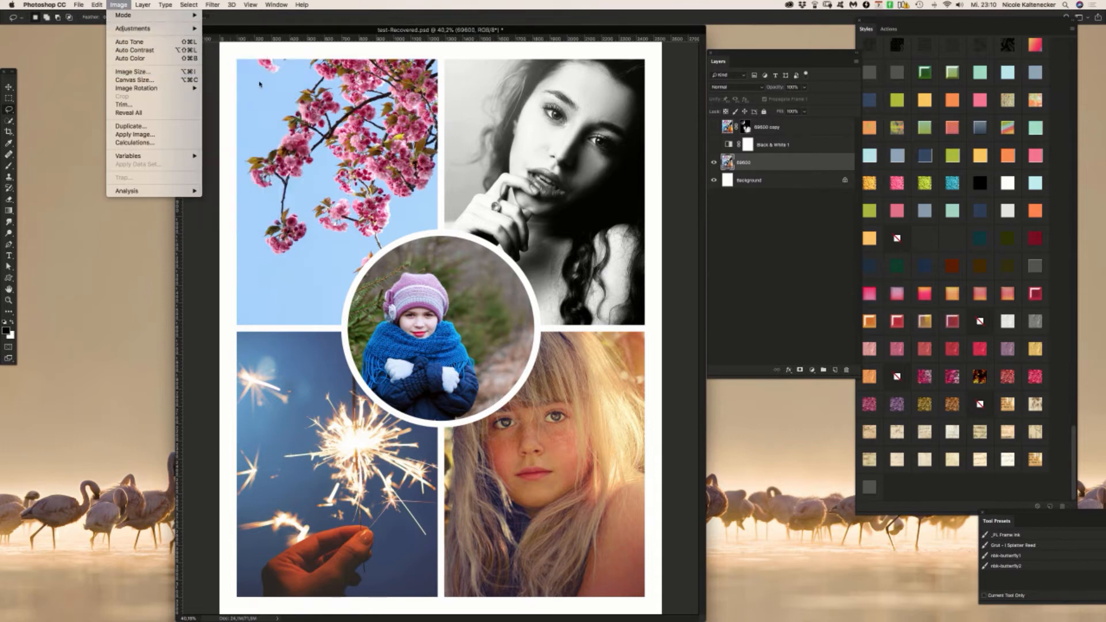
mouse_move(192, 32)
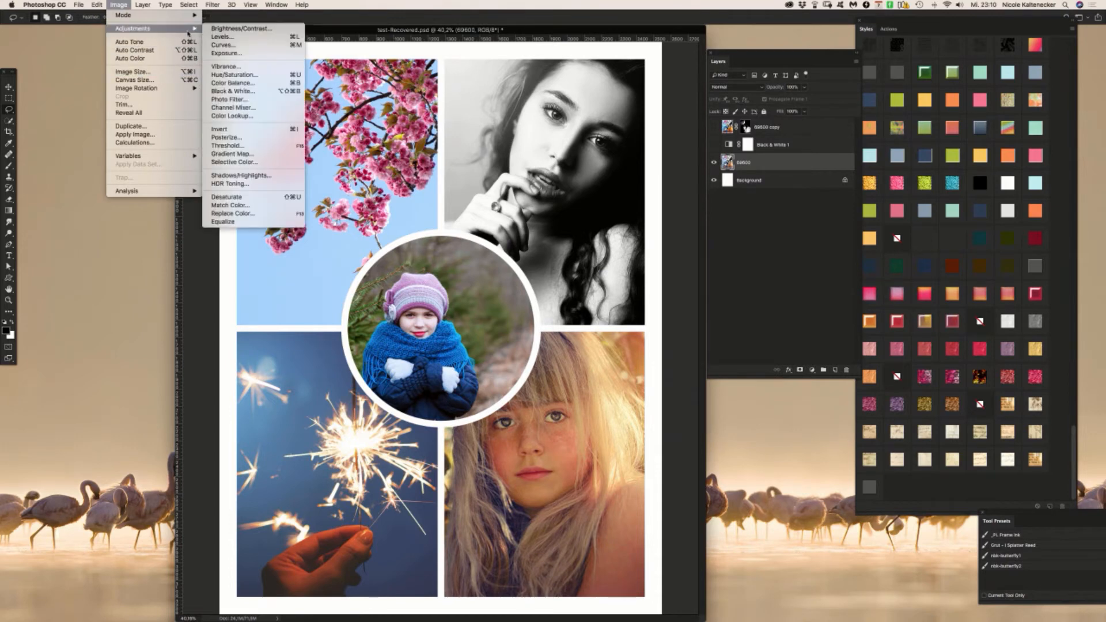
left_click(246, 129)
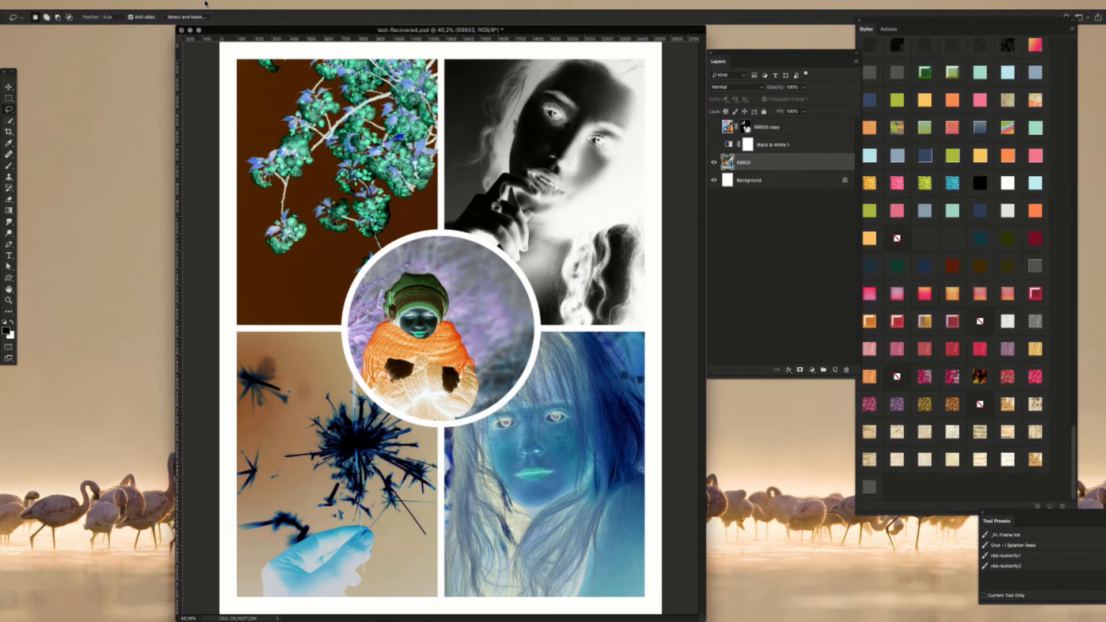
left_click(119, 5)
left_click(88, 4)
key("super+z")
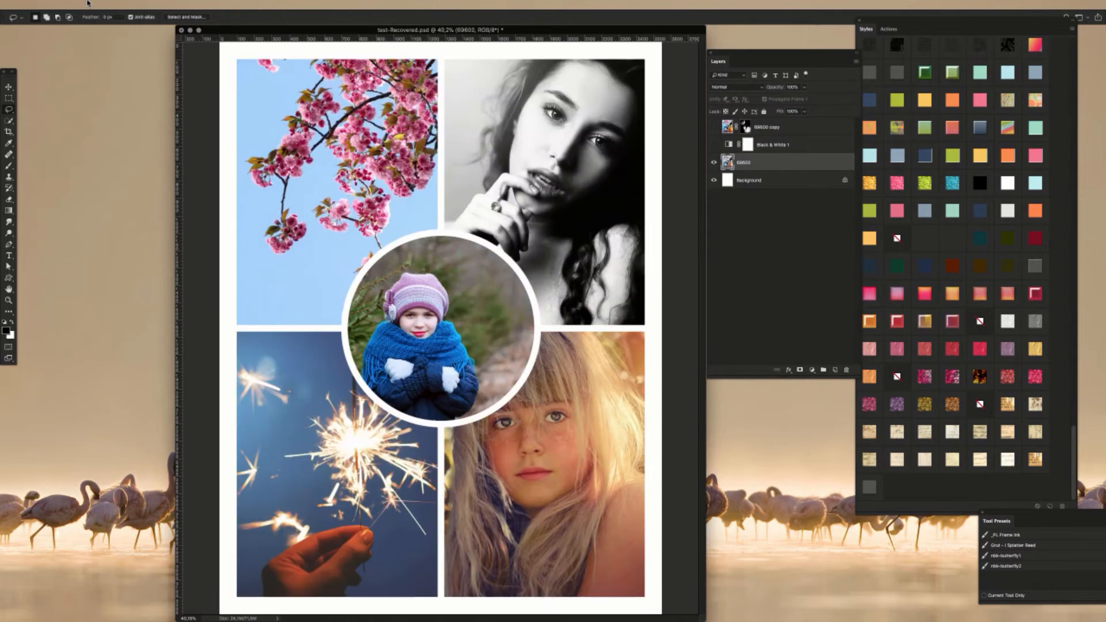
Step: Apply the Invert adjustment to the original photo layer of the collage
left_click(116, 5)
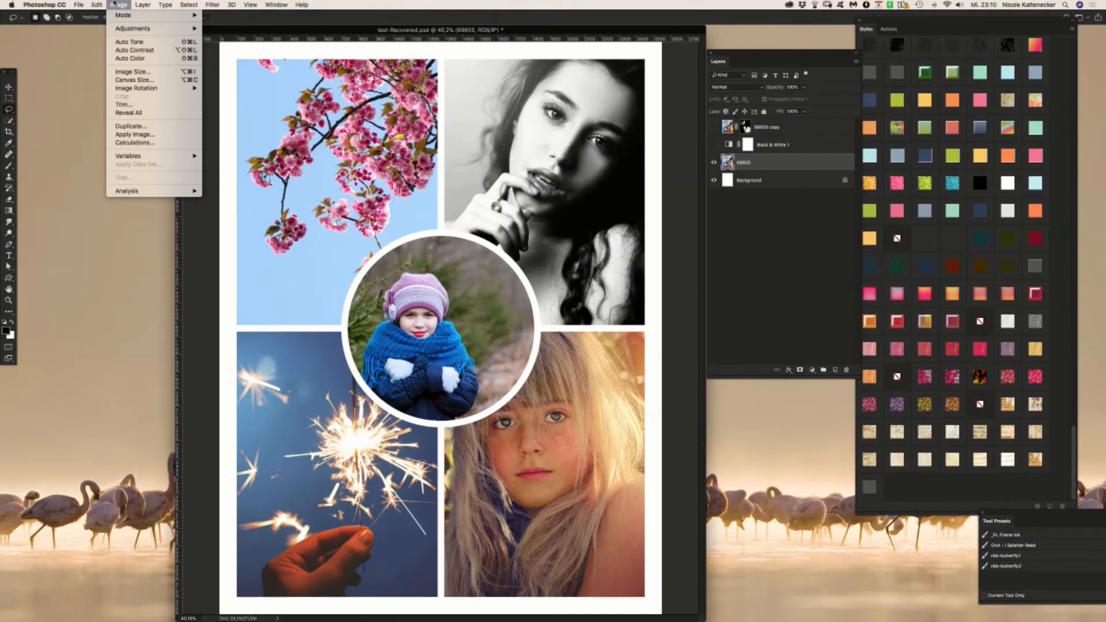
mouse_move(125, 32)
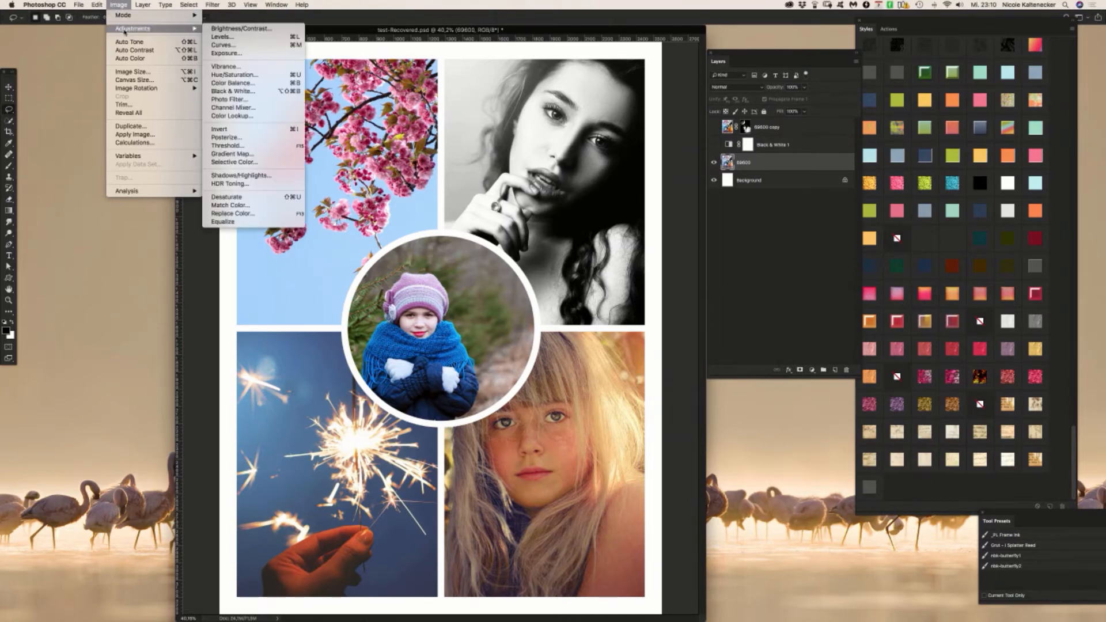
left_click(119, 5)
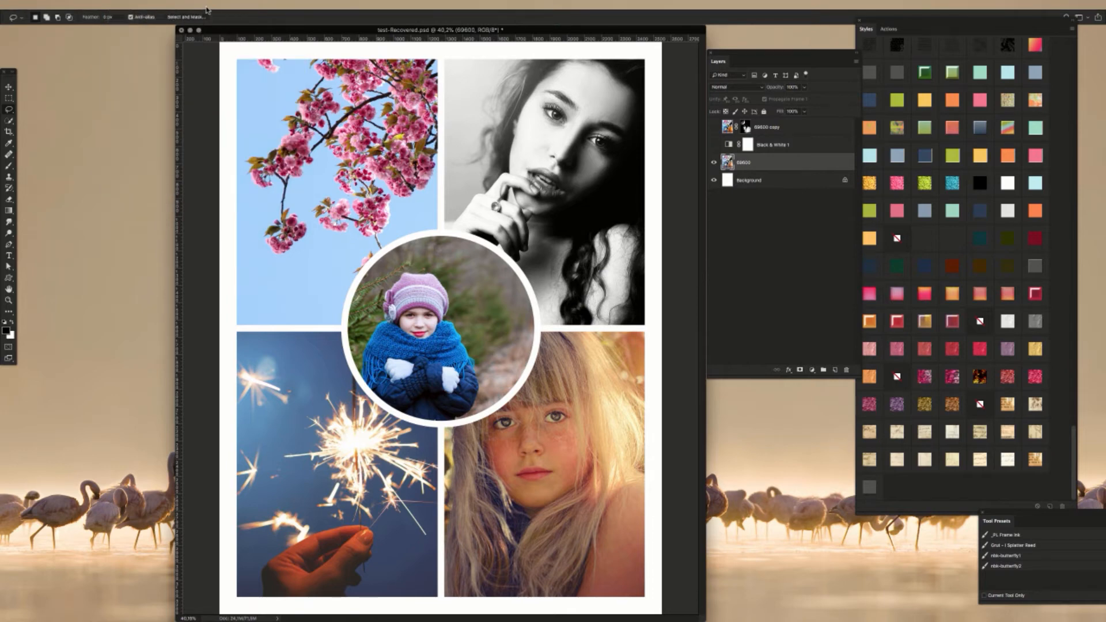
key("super+i")
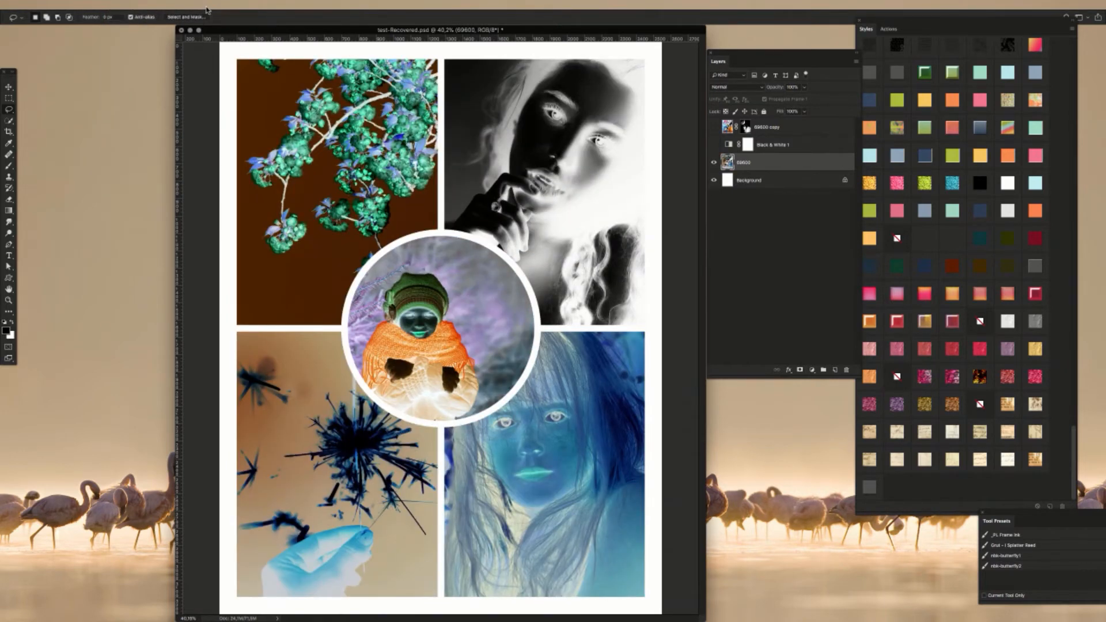
Step: Open the lace paper texture nbk-PRECIOUS-PP-Vintage-Gesso6.jpg alongside the collage
key("super+o")
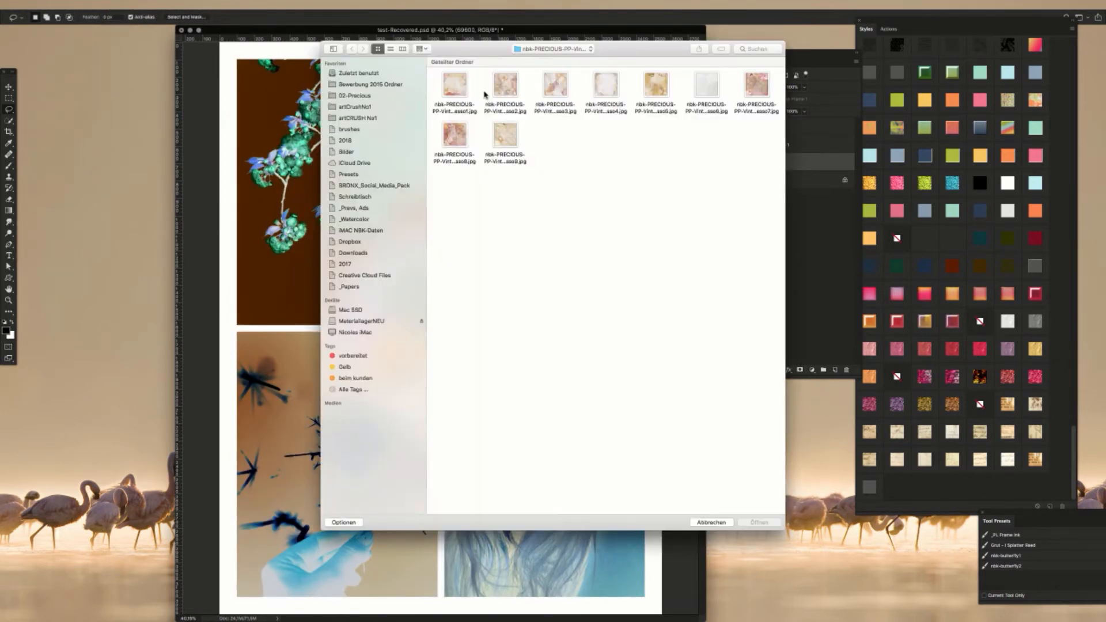
left_click(704, 91)
double_click(704, 91)
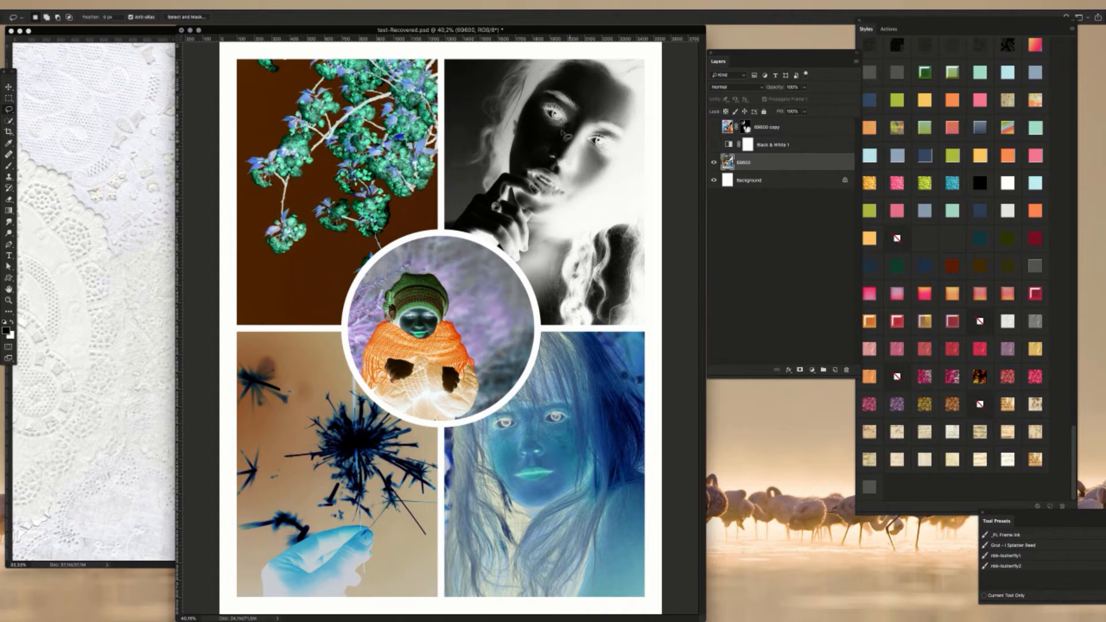
Step: Lasso the inverted portrait of the dark-haired woman and paste a copy into the lace texture document
mouse_move(440, 53)
left_mouse_down()
mouse_move(444, 232)
mouse_move(512, 266)
mouse_move(543, 329)
mouse_move(659, 331)
mouse_move(657, 78)
mouse_move(608, 49)
mouse_move(440, 53)
left_mouse_up()
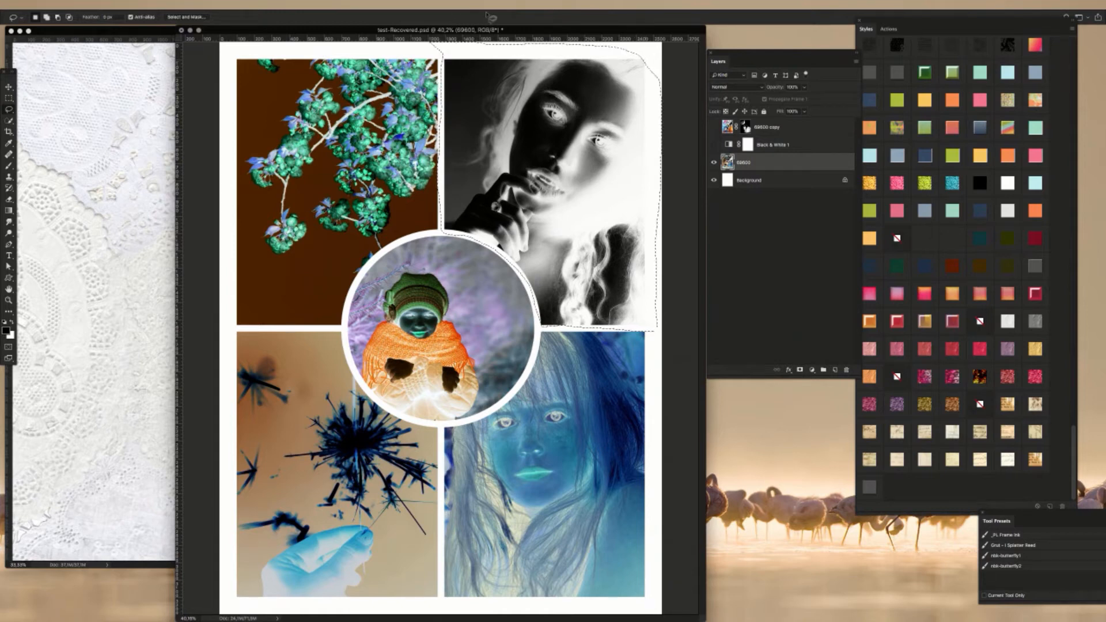
left_click(129, 291)
key("ctrl+v")
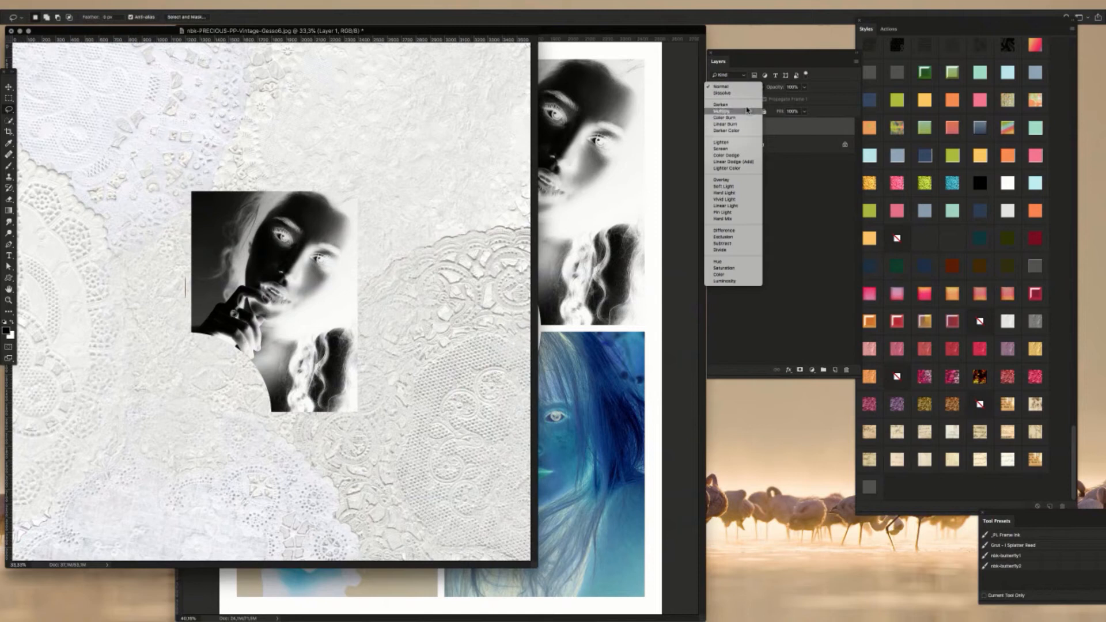
Step: Try Multiply on the pasted portrait layer, and settle on the Color Burn blend mode
left_click(747, 112)
left_click(737, 89)
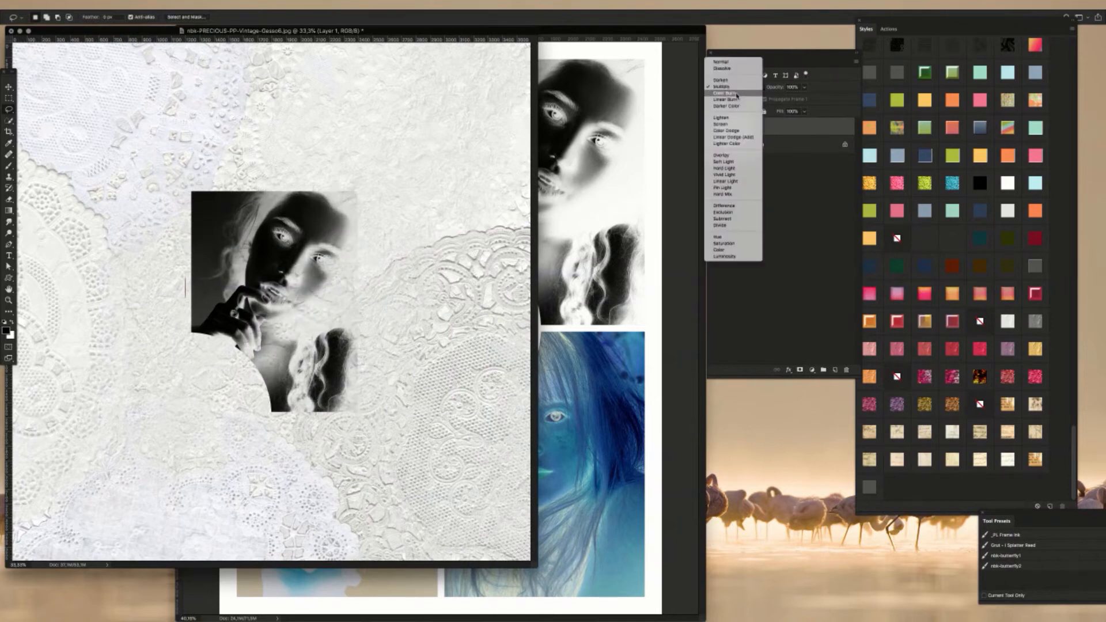
left_click(738, 93)
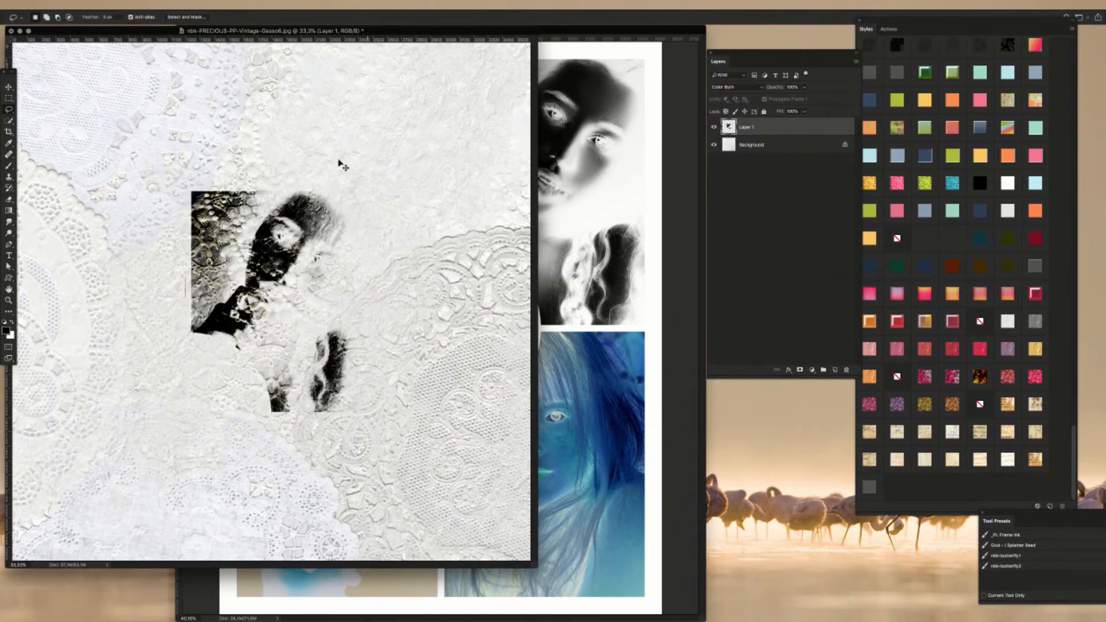
Step: Enlarge the pasted portrait proportionally until it fills the lace texture, position it, and widen the document window around the canvas
key("ctrl+t")
left_click_drag(356, 191, 549, 44)
left_click_drag(622, 575, 680, 619)
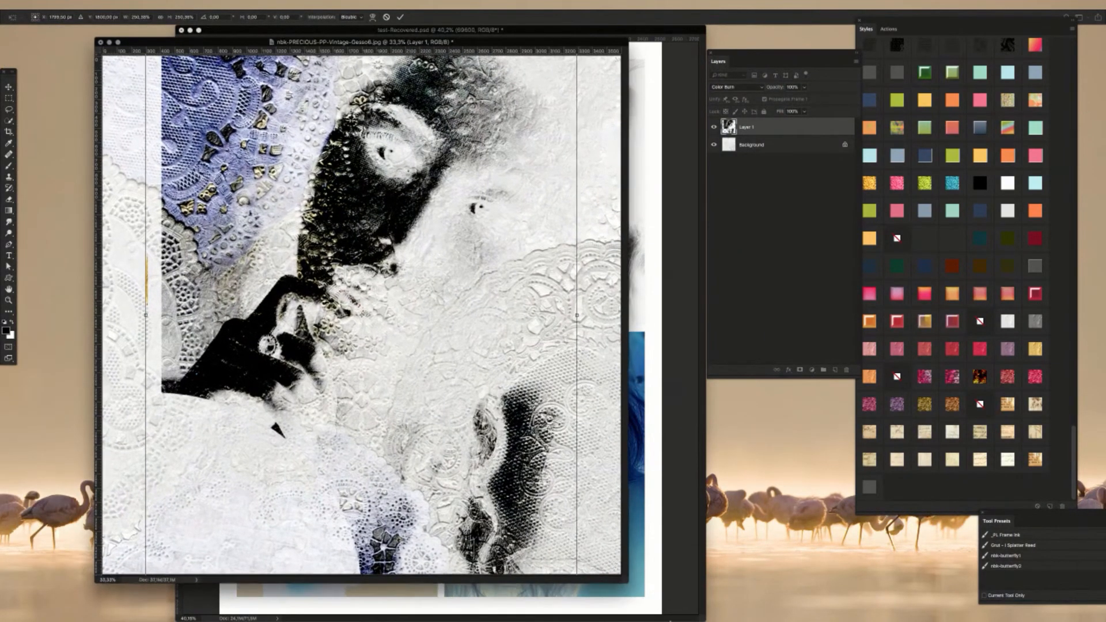
left_click_drag(605, 58, 710, 3)
left_click_drag(565, 222, 567, 285)
key("Return")
key("l")
left_click_drag(623, 42, 580, 31)
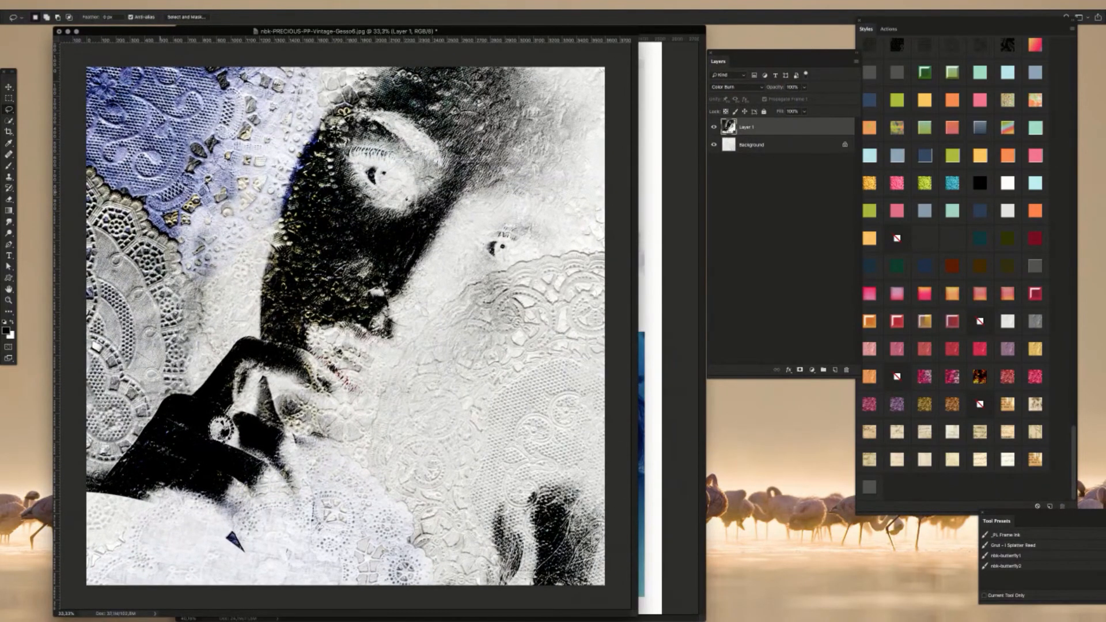
Step: Return to the collage and make an elliptical selection around the central circular photo of the child
left_click(675, 159)
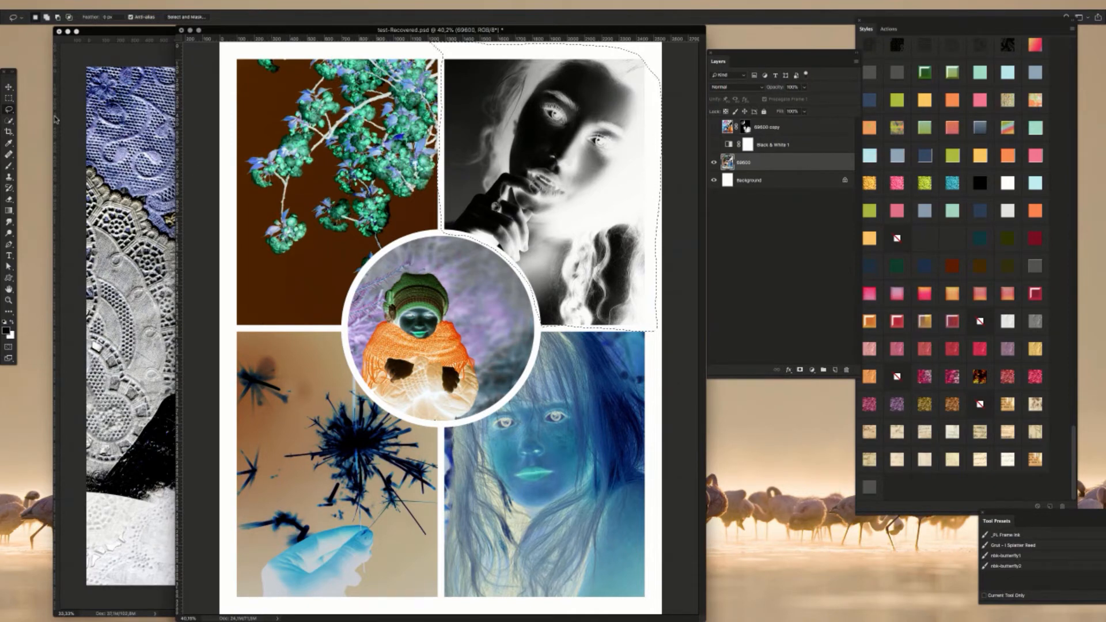
left_click(8, 99)
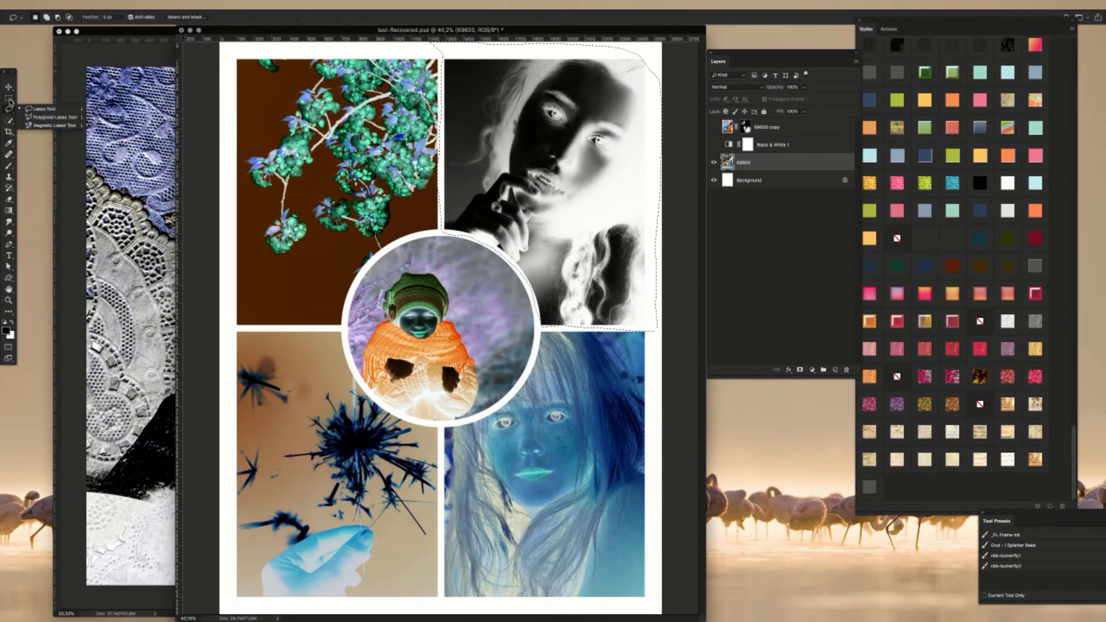
left_click(10, 98)
left_click(56, 106)
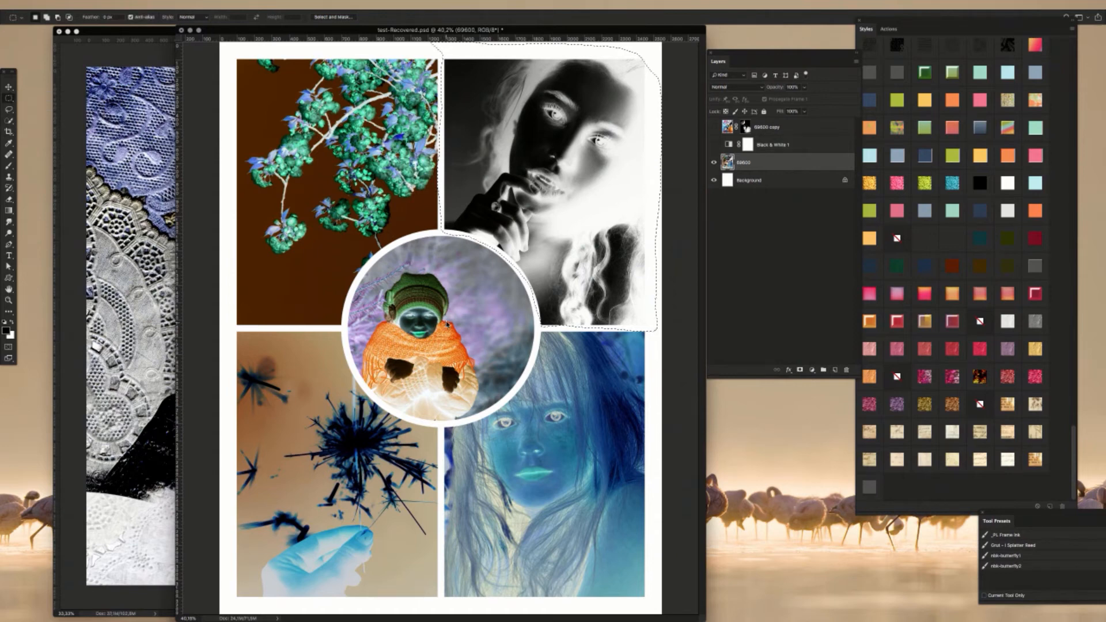
left_click_drag(345, 275, 533, 422)
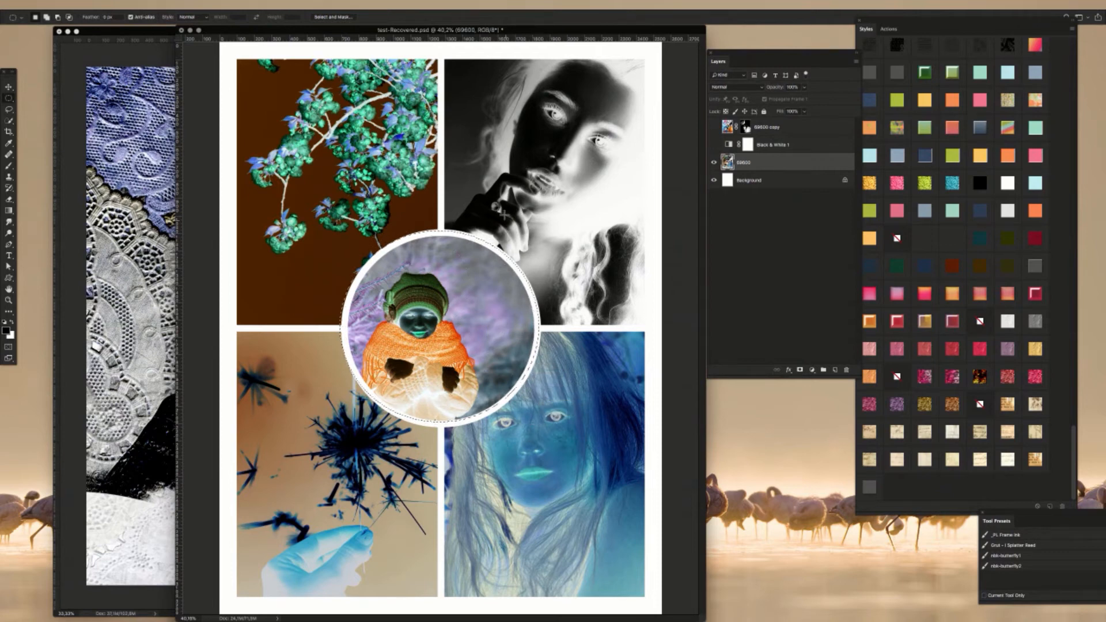
Step: Hide Layer 1 in the lace texture document and paste the copied circular photo of the child there
key("ctrl+Tab")
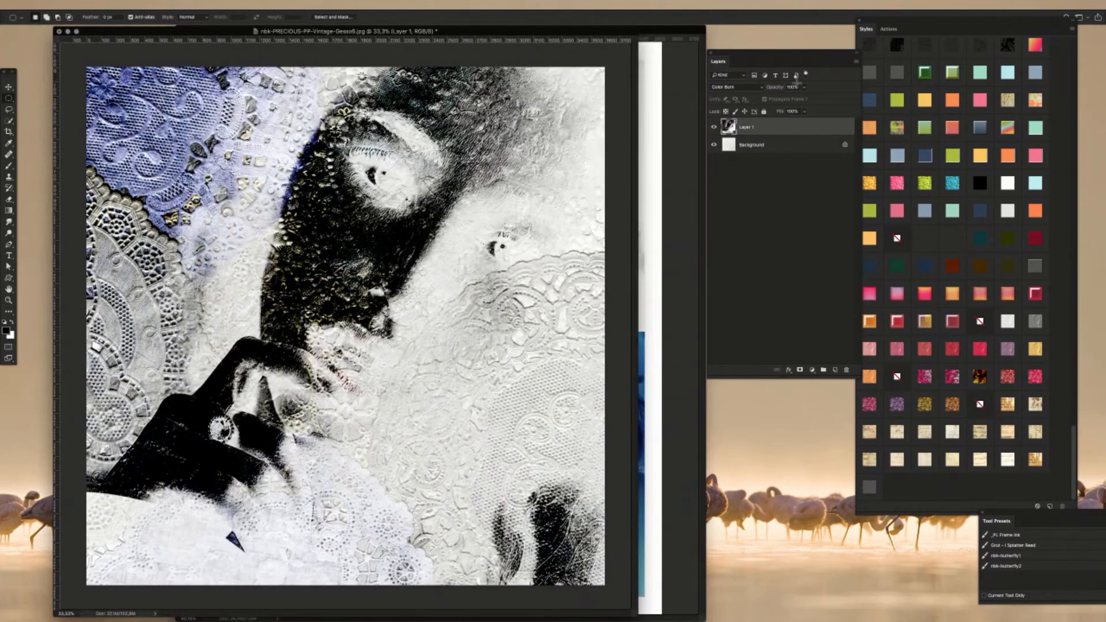
left_click(714, 128)
key("ctrl+v")
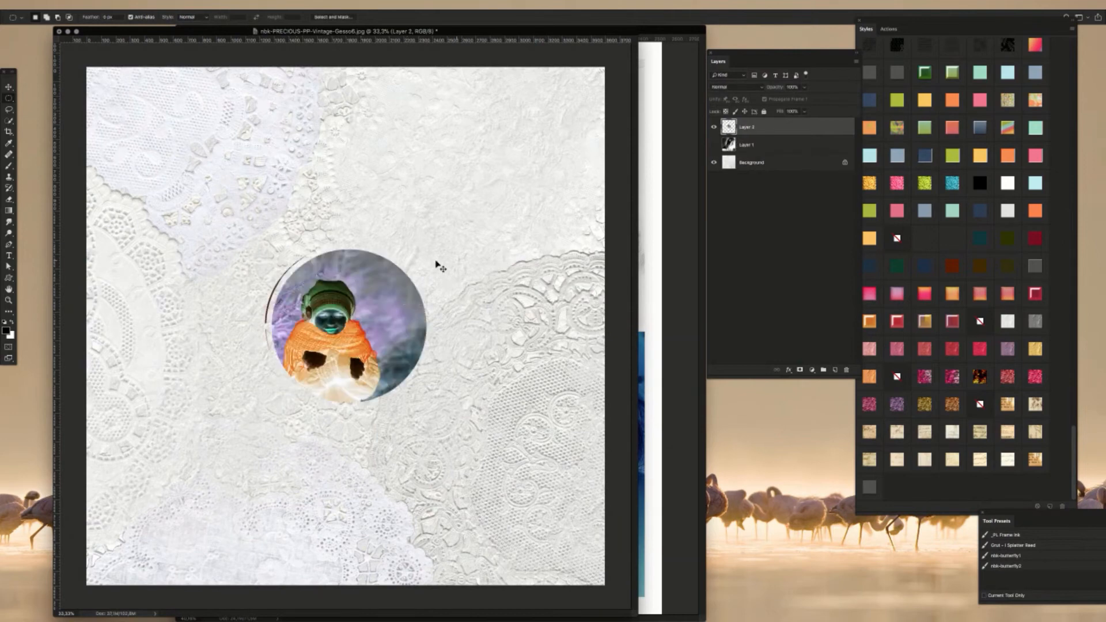
Step: Scale the pasted circular photo up proportionally to about 230% around the centre of the lace texture
key("ctrl+t")
left_click_drag(428, 249, 501, 163)
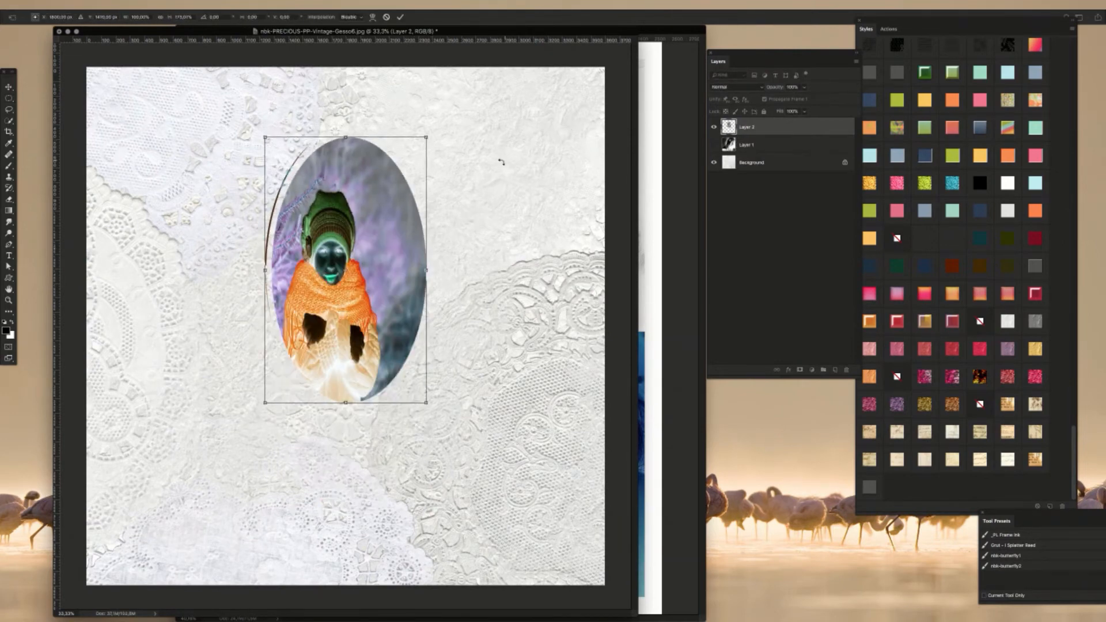
key("ctrl+z")
left_click_drag(426, 247, 535, 143)
key("ctrl+z")
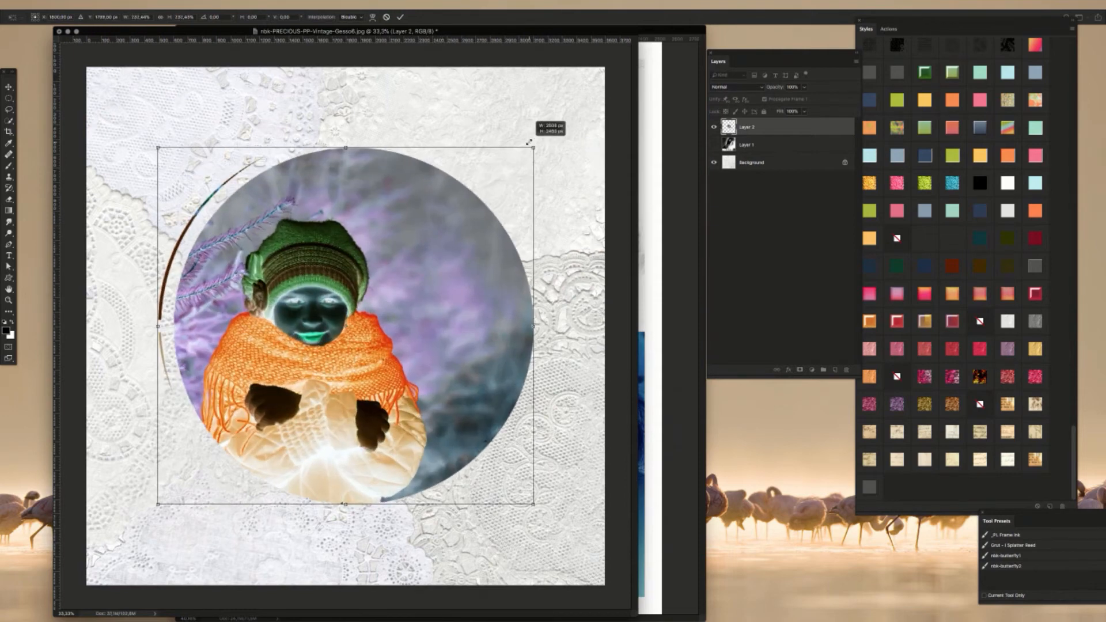
key("Return")
Step: Try the Multiply, Color Burn, Linear Burn and Darker Color blend modes on the circular photo layer
left_click(724, 88)
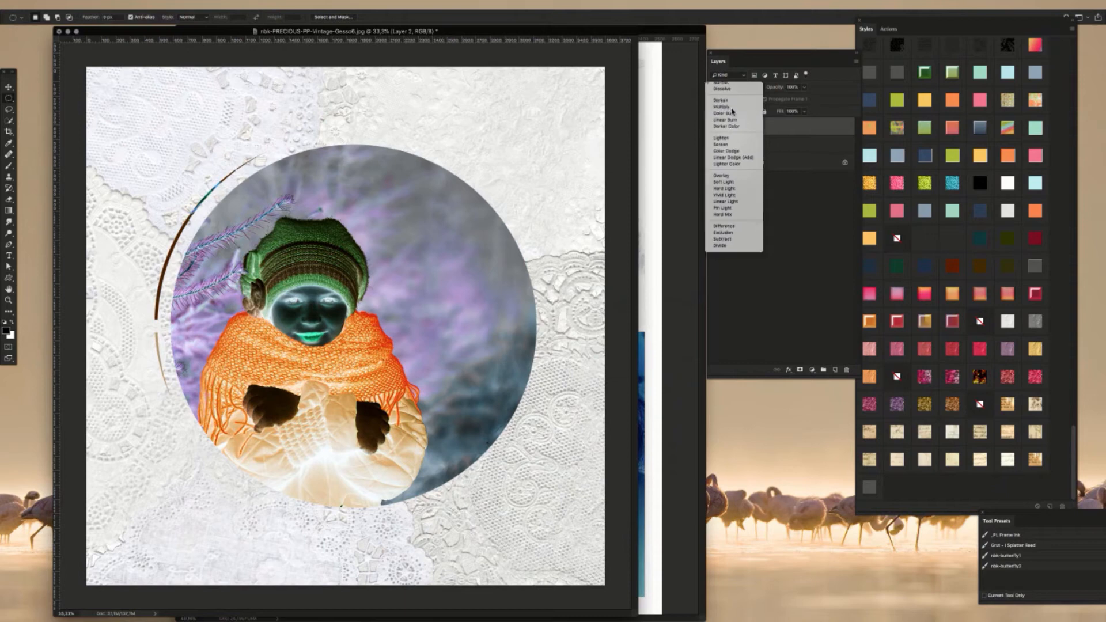
left_click(731, 111)
left_click(733, 87)
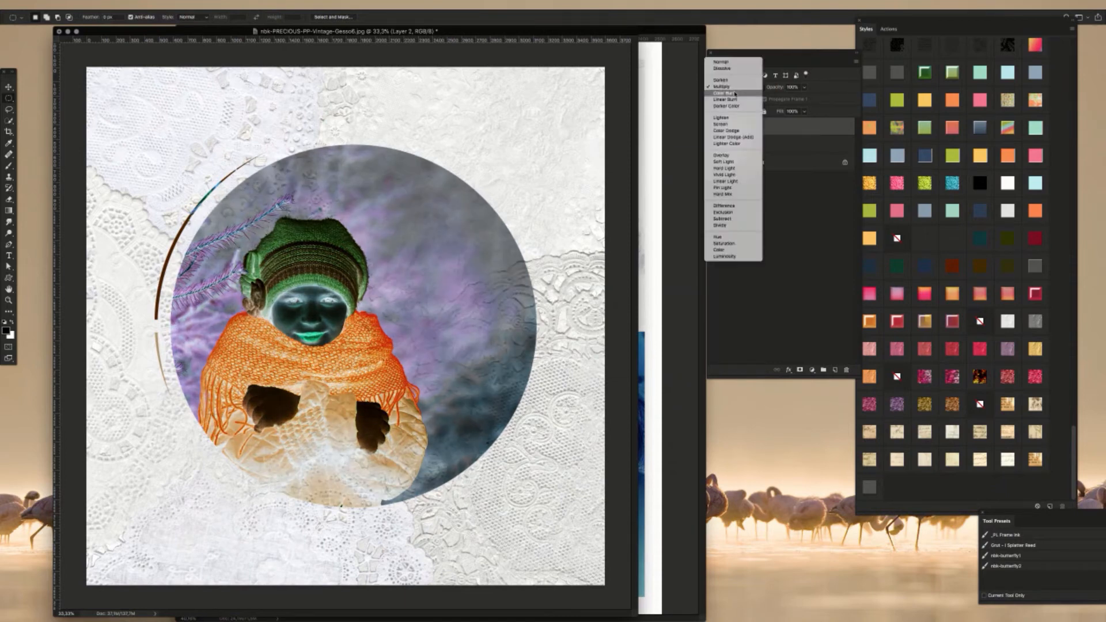
left_click(733, 93)
left_click(731, 87)
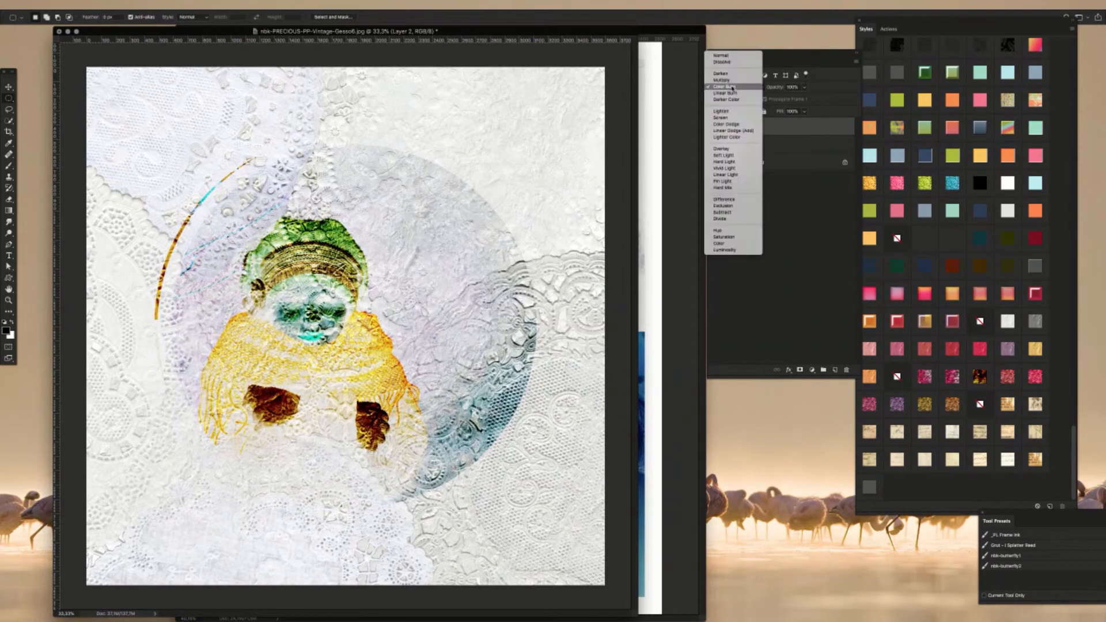
left_click(733, 93)
left_click(731, 88)
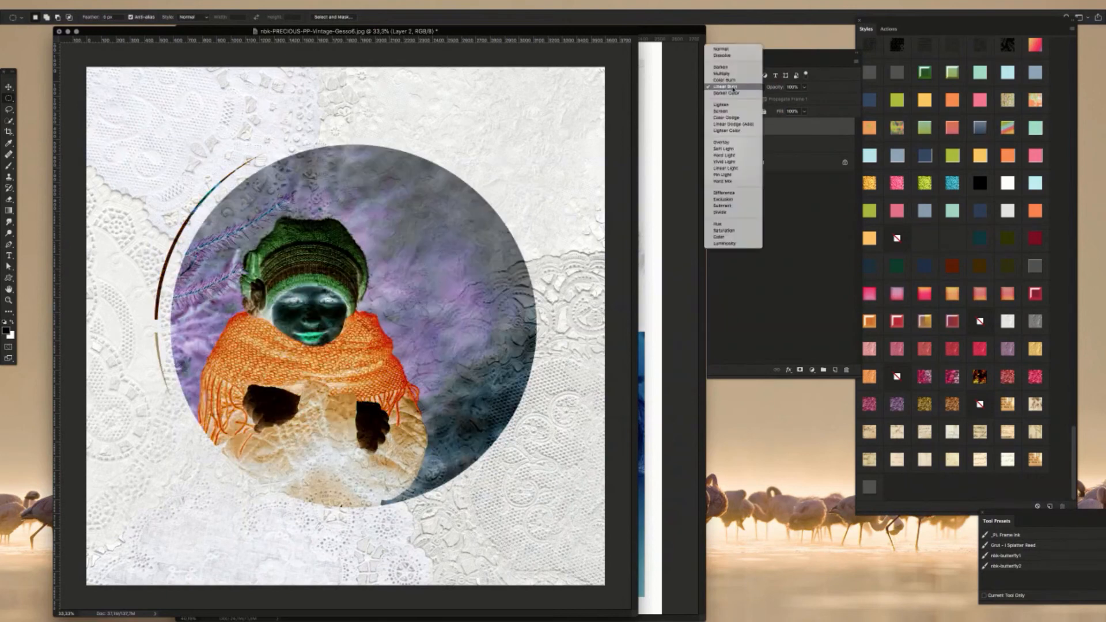
left_click(733, 93)
Step: Try the Lighten, Screen, Color Dodge and Overlay blend modes on the circular photo layer
left_click(733, 88)
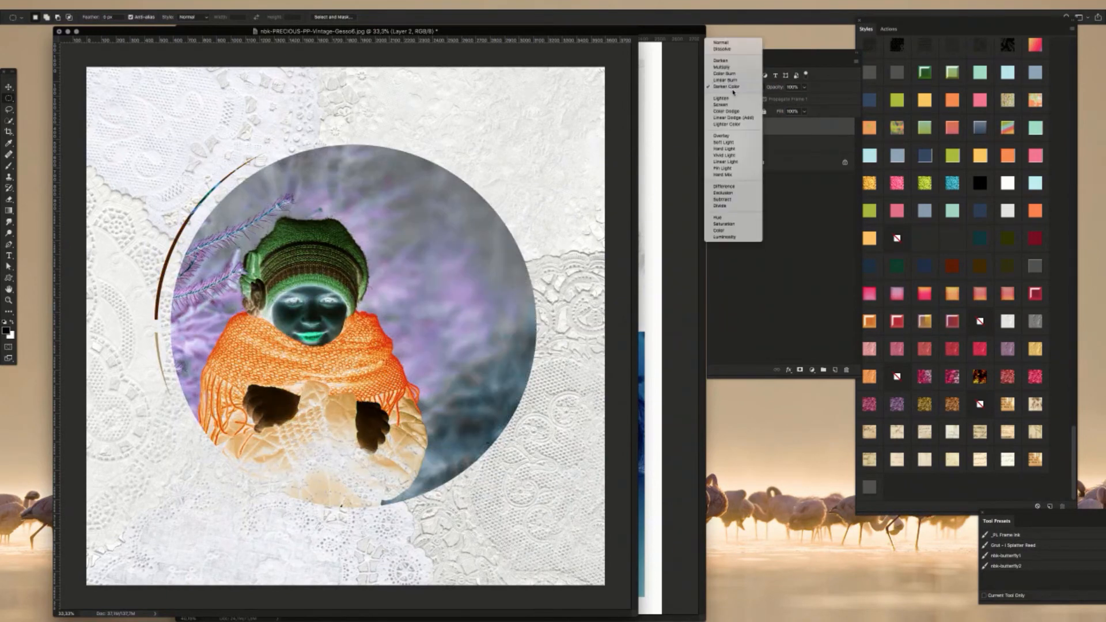
left_click(735, 97)
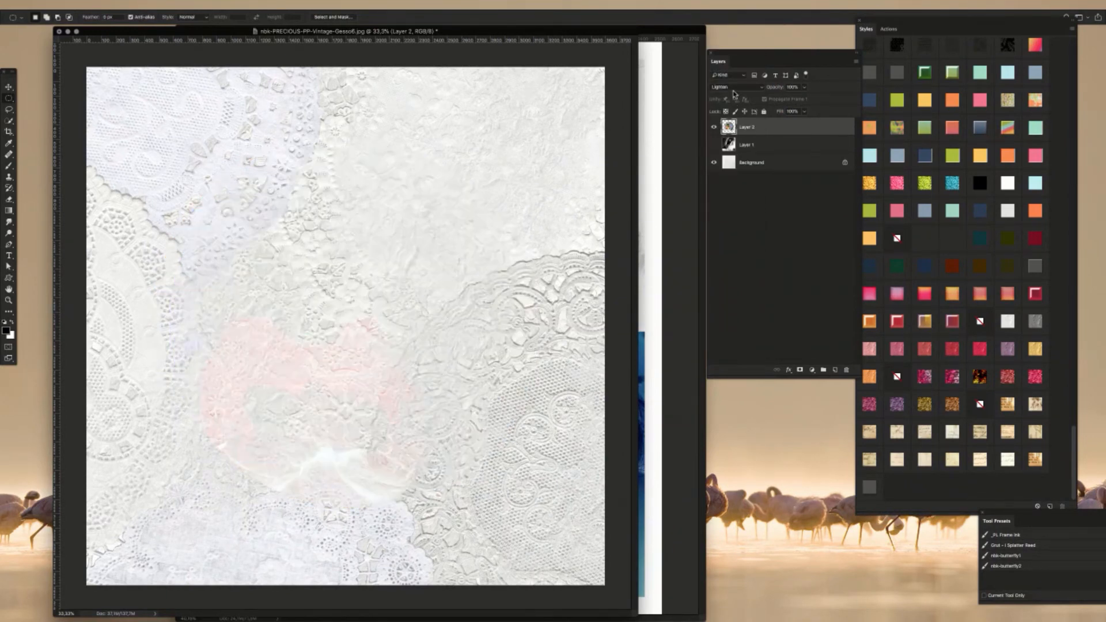
left_click(730, 88)
left_click(732, 93)
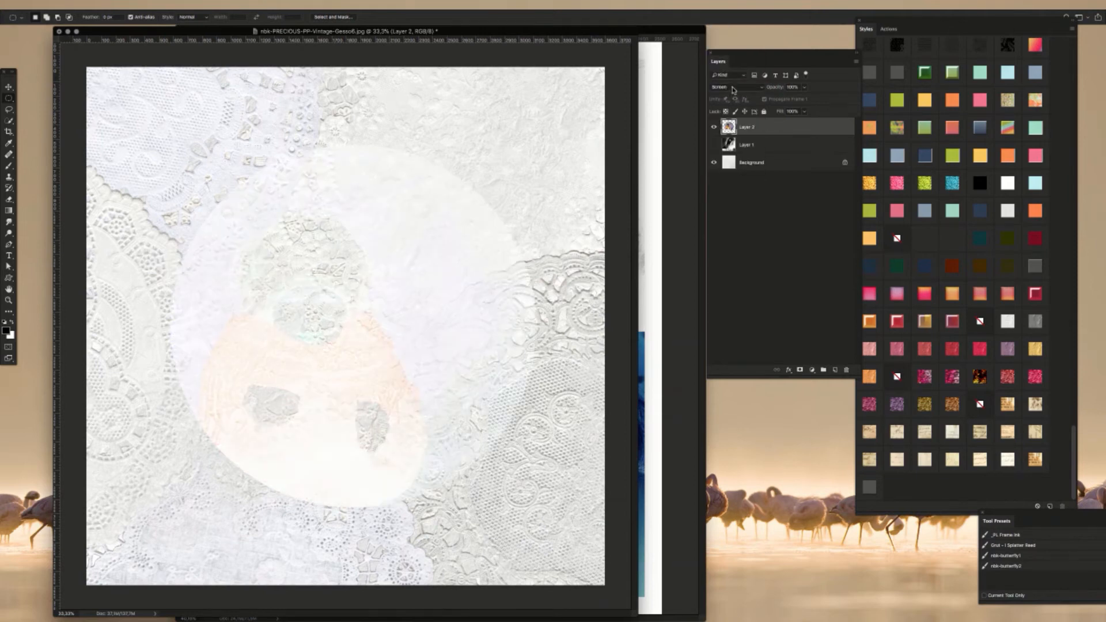
left_click(733, 88)
left_click(733, 94)
left_click(734, 87)
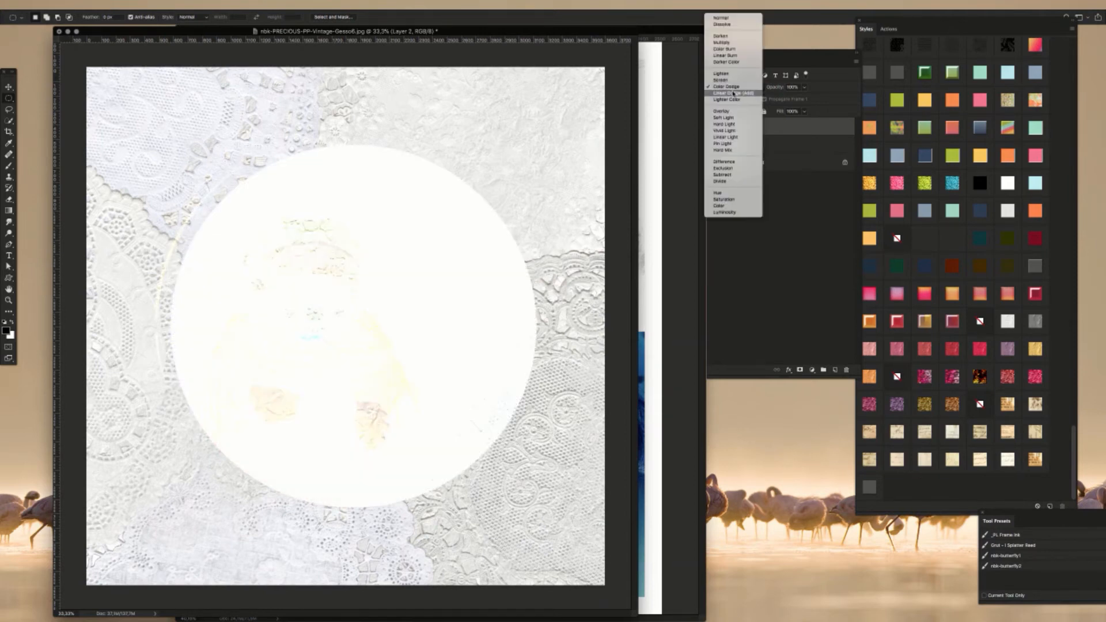
left_click(736, 111)
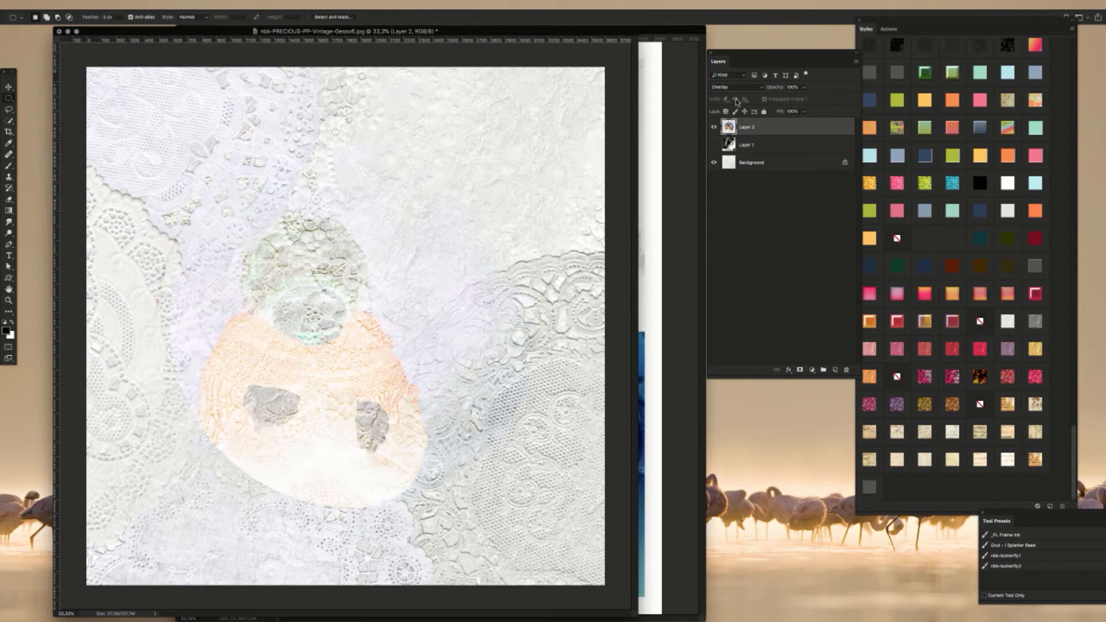
Step: Try the Soft Light, Vivid Light, Pin Light and Hard Mix blend modes on the circular photo layer
left_click(736, 87)
left_click(736, 93)
left_click(736, 88)
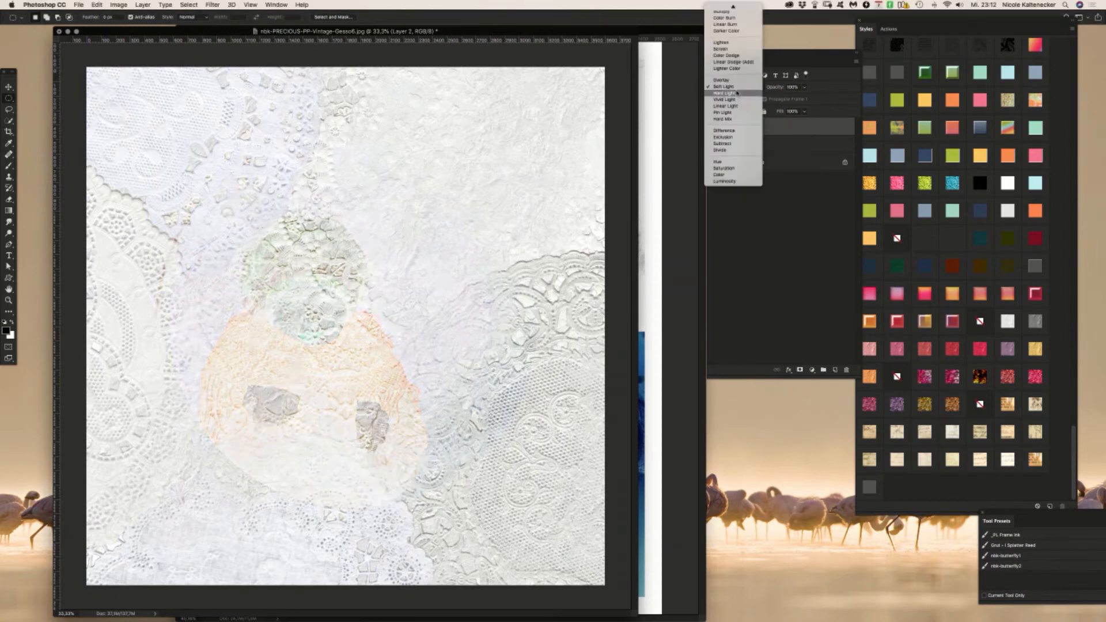
left_click(736, 99)
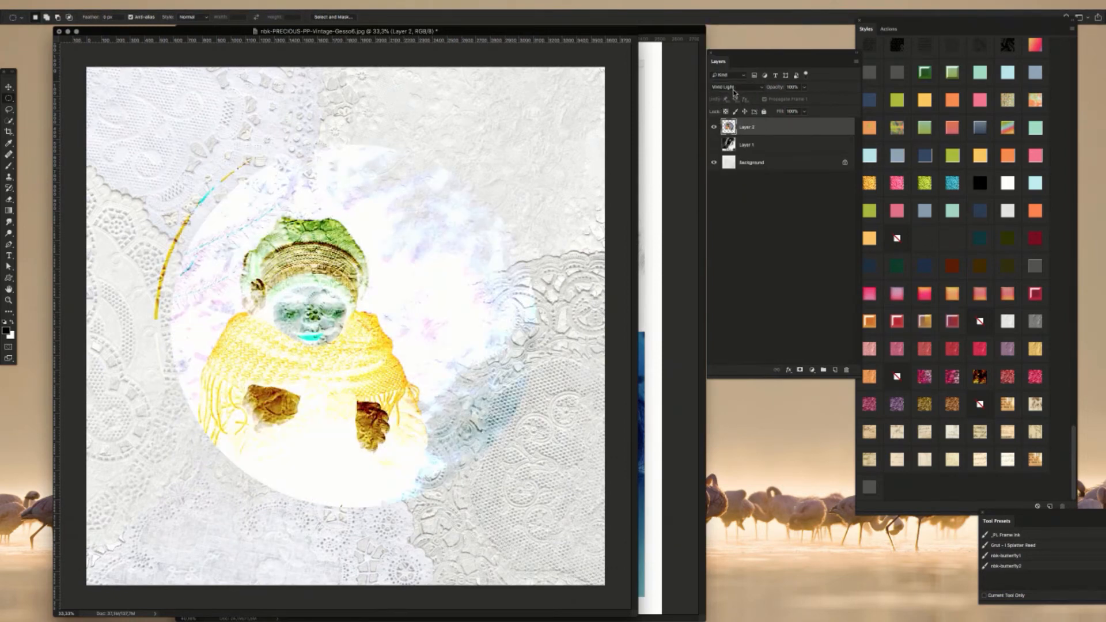
left_click(735, 91)
left_click(738, 101)
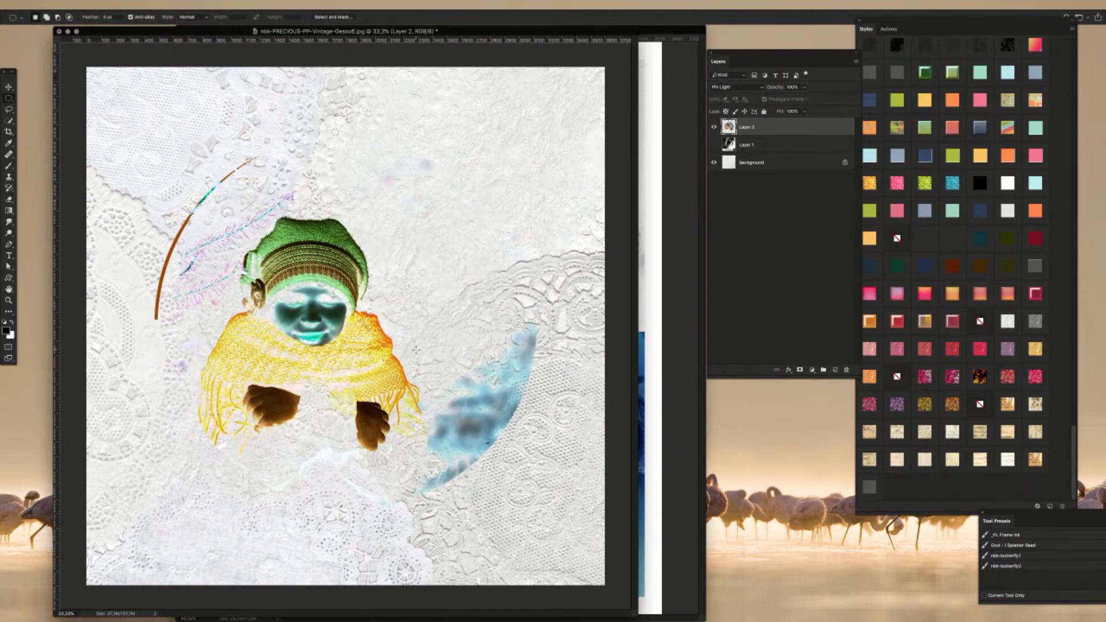
left_click(728, 91)
left_click(730, 96)
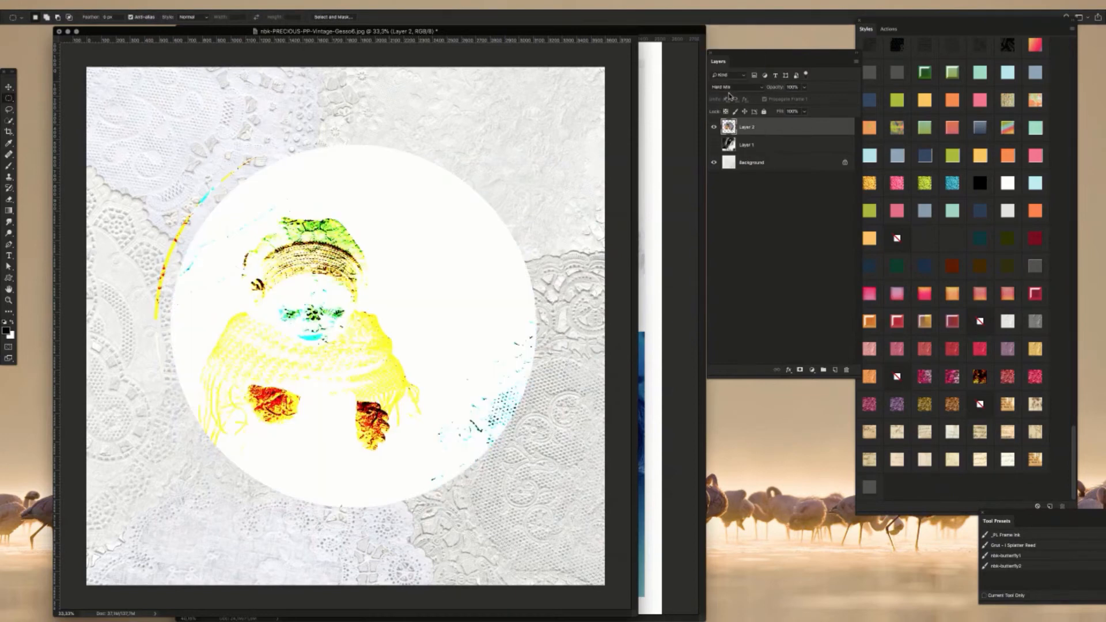
Step: Try the Difference, Exclusion, Subtract and Divide blend modes on the circular photo layer
left_click(730, 89)
left_click(731, 99)
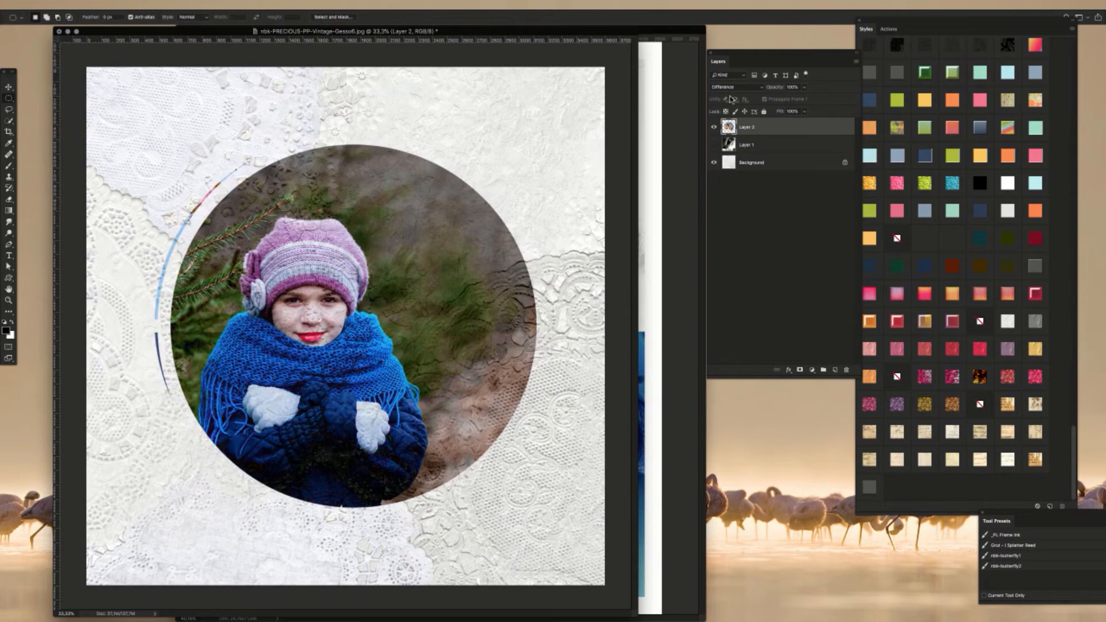
left_click(741, 86)
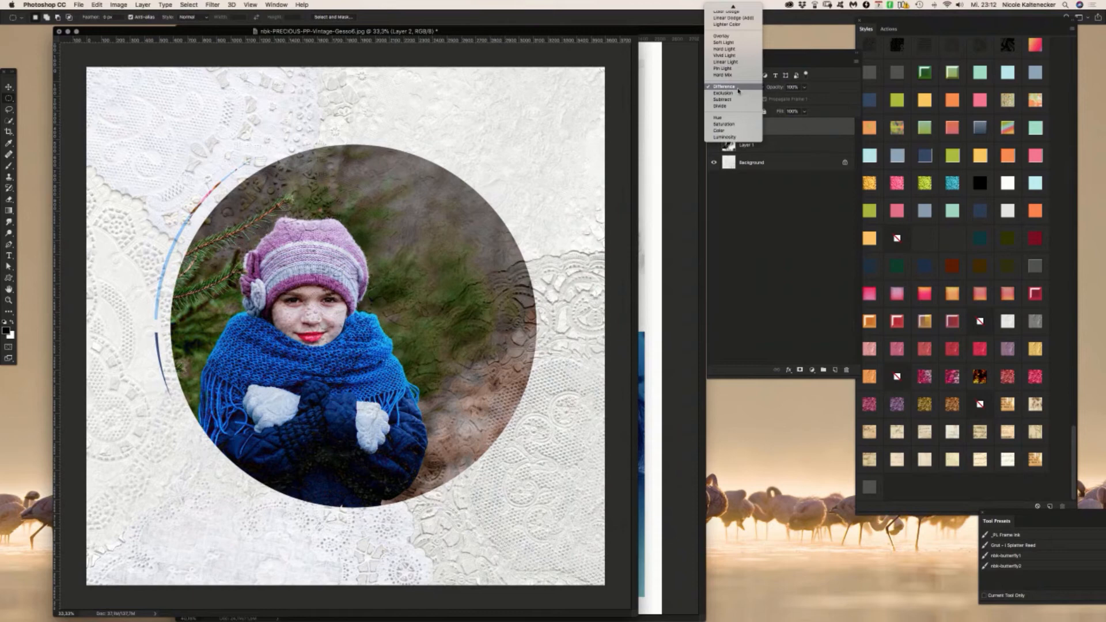
left_click(807, 102)
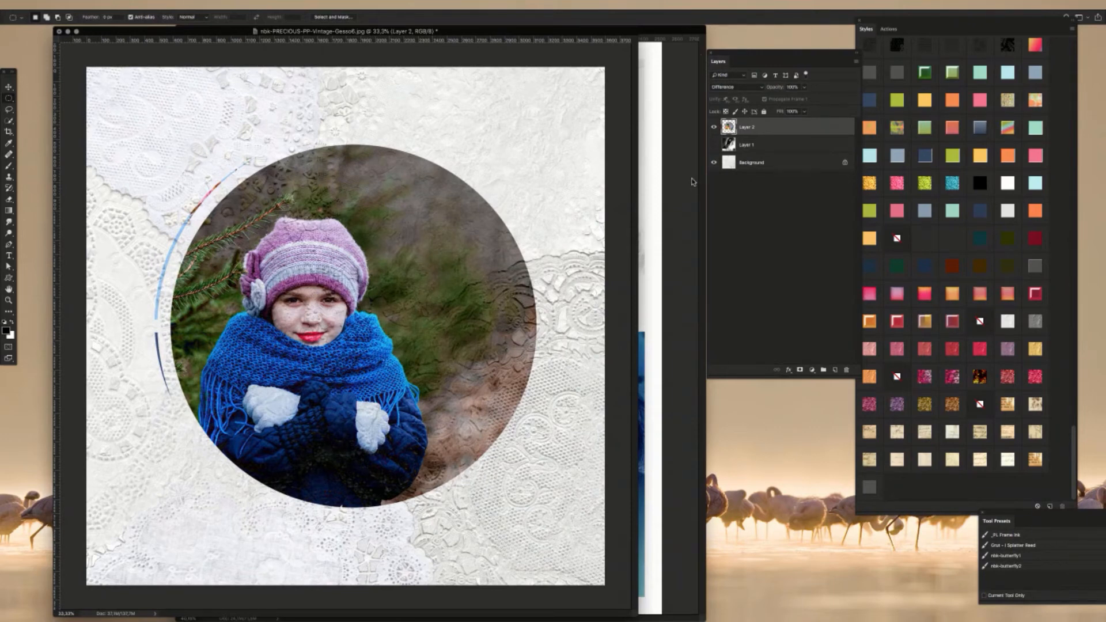
left_click(736, 87)
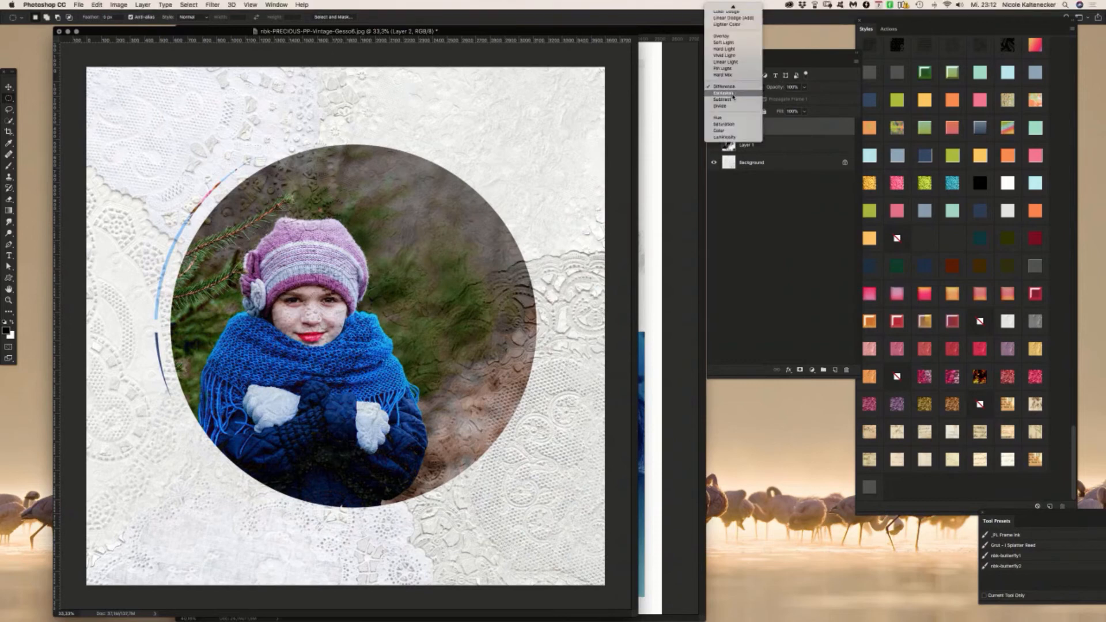
left_click(732, 94)
left_click(735, 87)
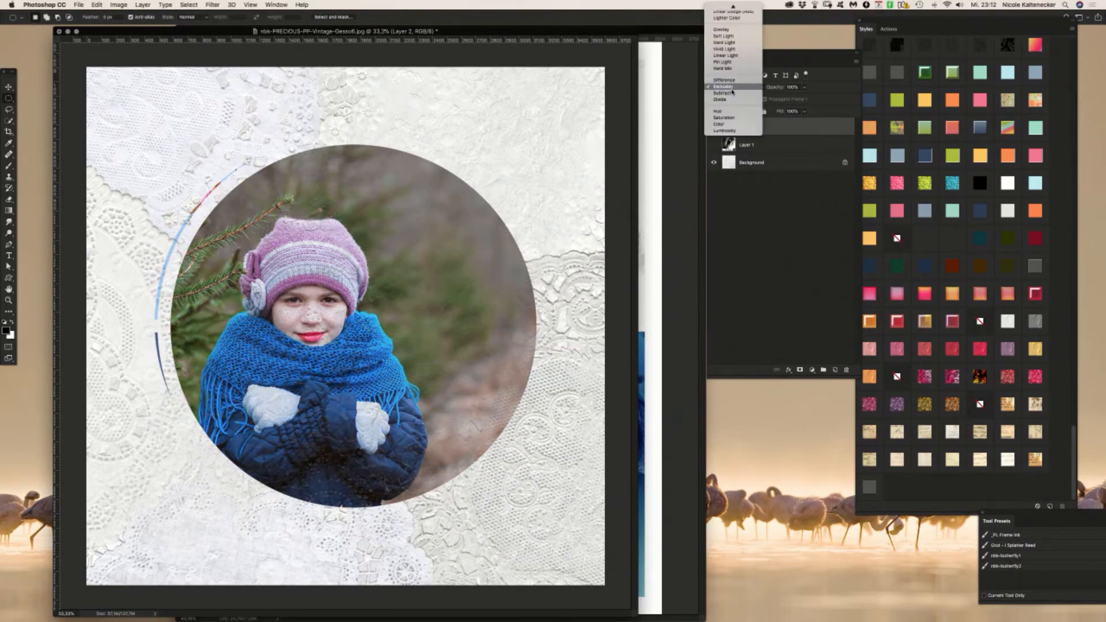
left_click(735, 97)
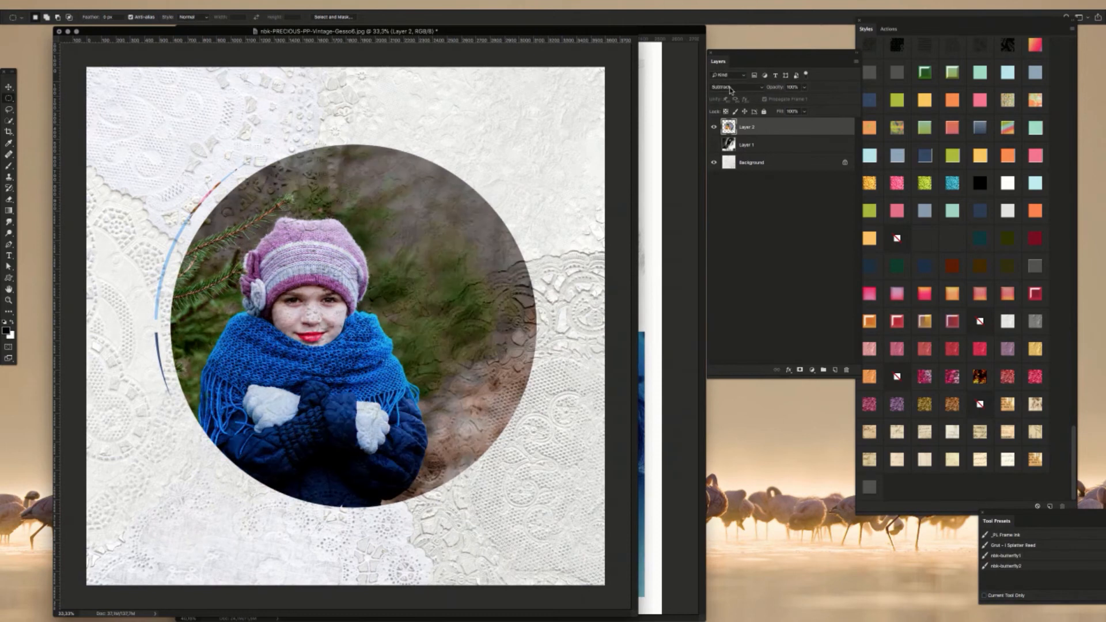
left_click(731, 88)
left_click(731, 97)
Step: Try the Hue, Saturation, Color and Luminosity blend modes on the circular photo layer and return it to Hard Mix
left_click(730, 87)
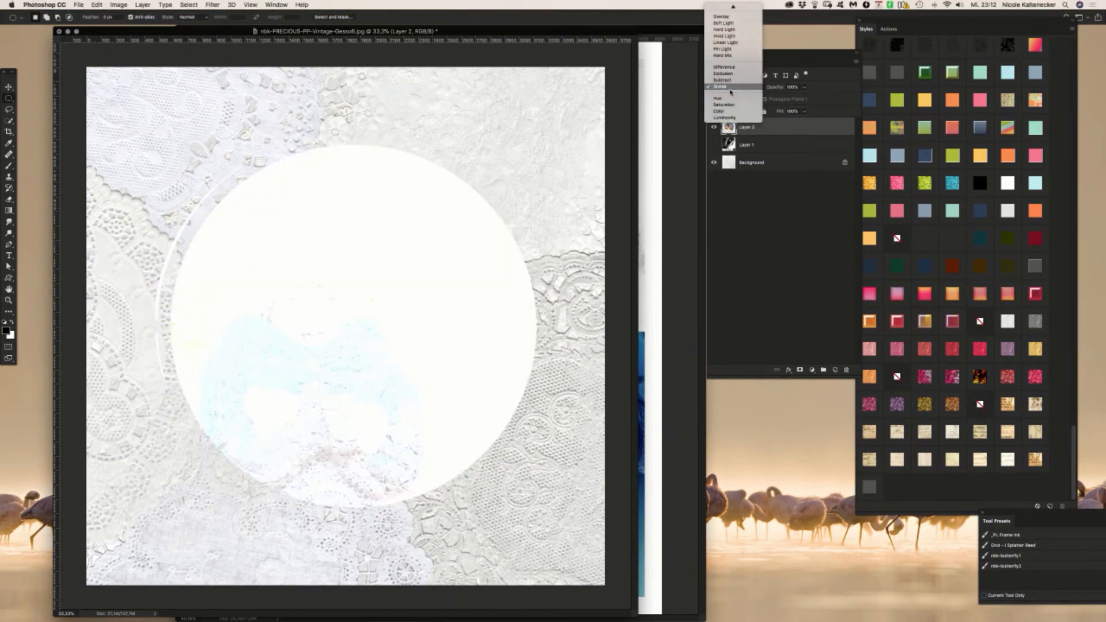
left_click(731, 98)
left_click(729, 88)
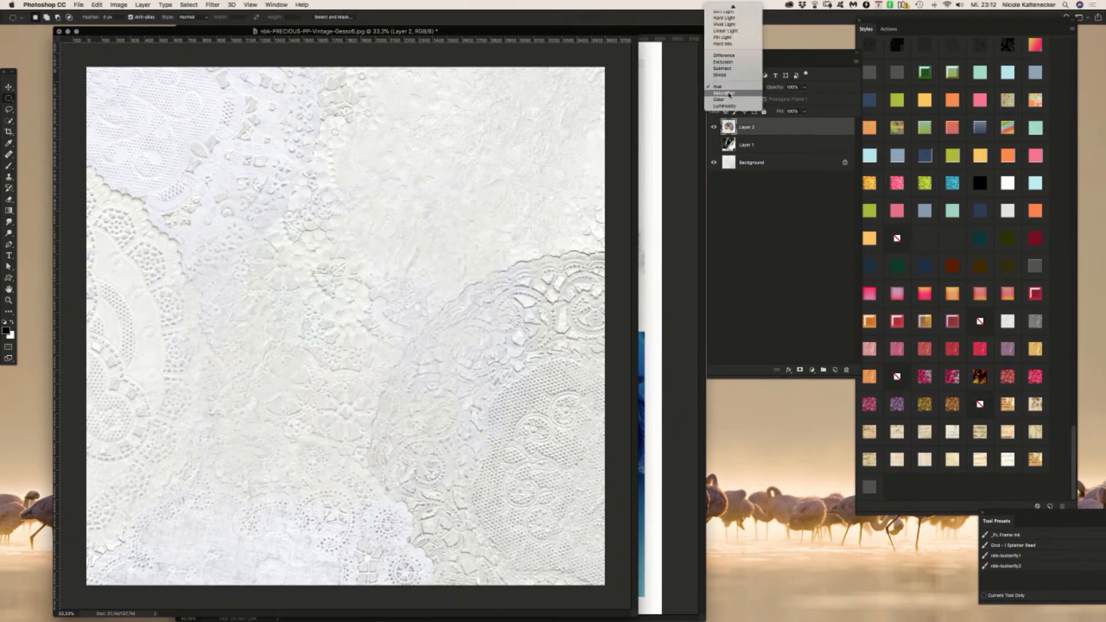
left_click(725, 93)
left_click(730, 87)
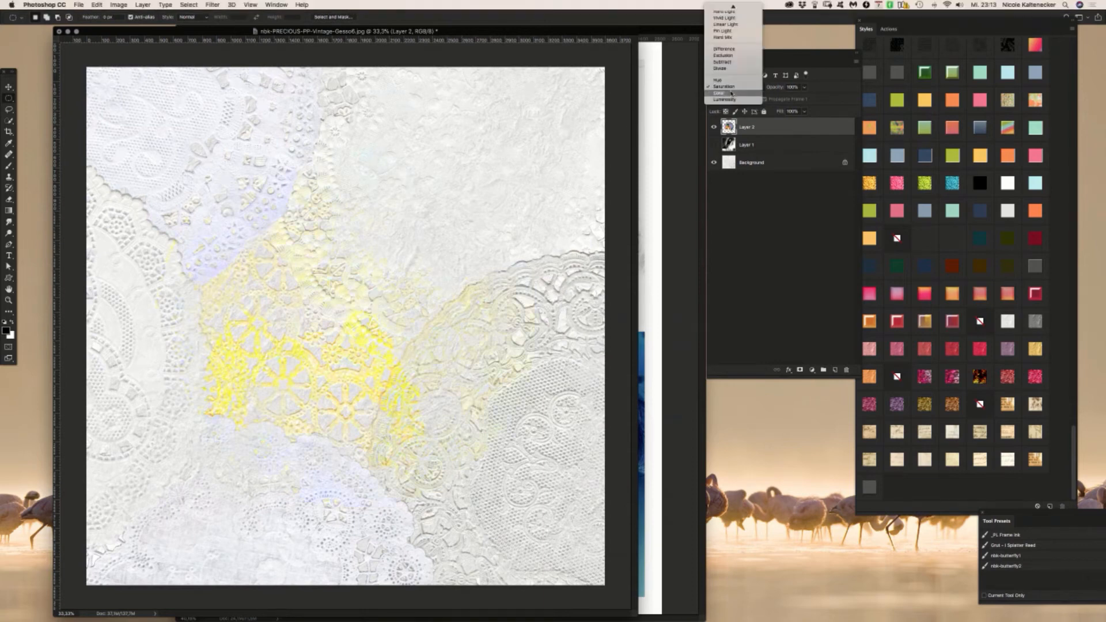
left_click(730, 93)
left_click(730, 88)
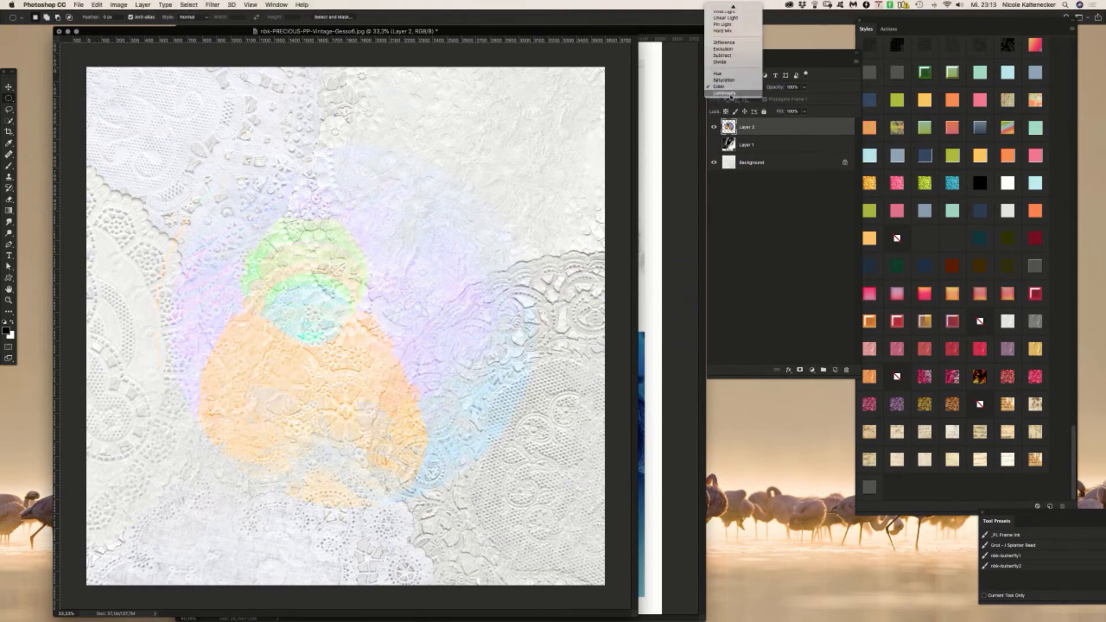
left_click(731, 92)
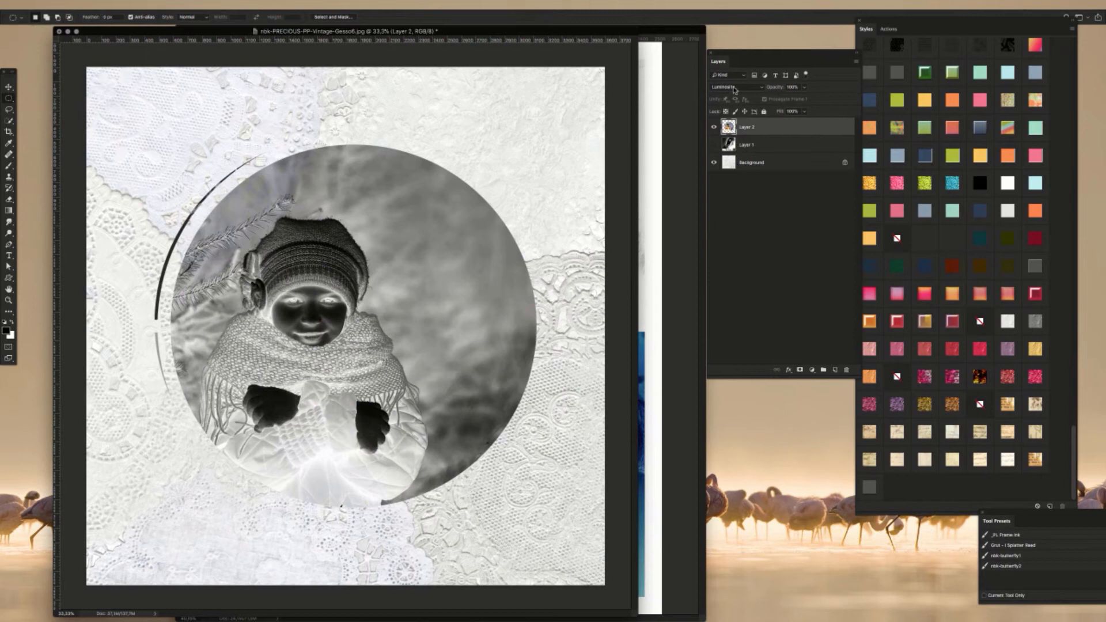
left_click(737, 88)
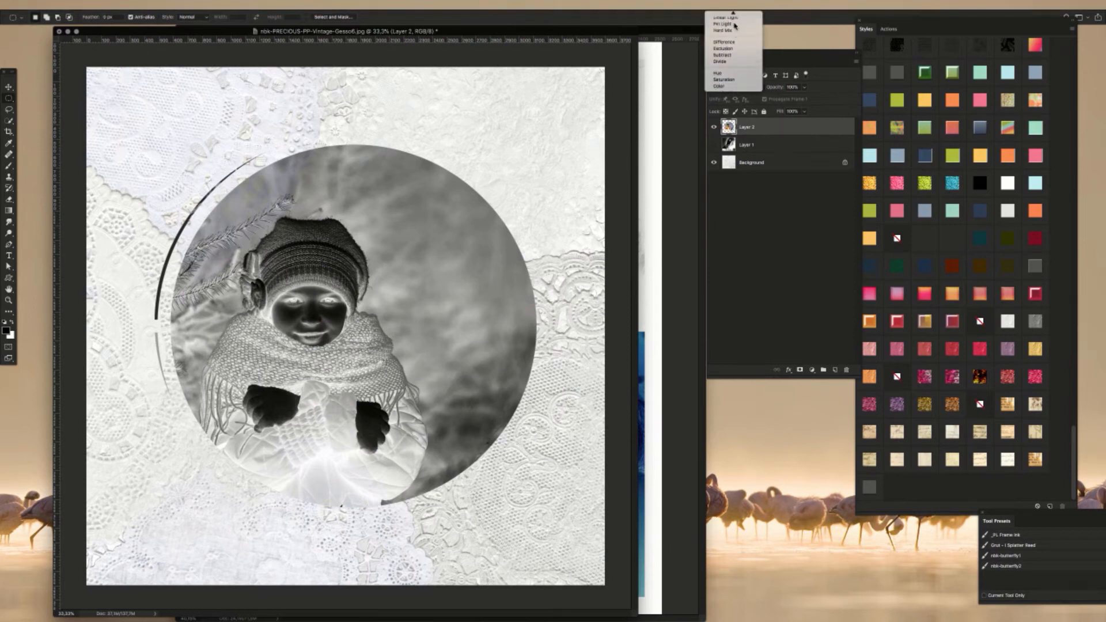
left_click(733, 32)
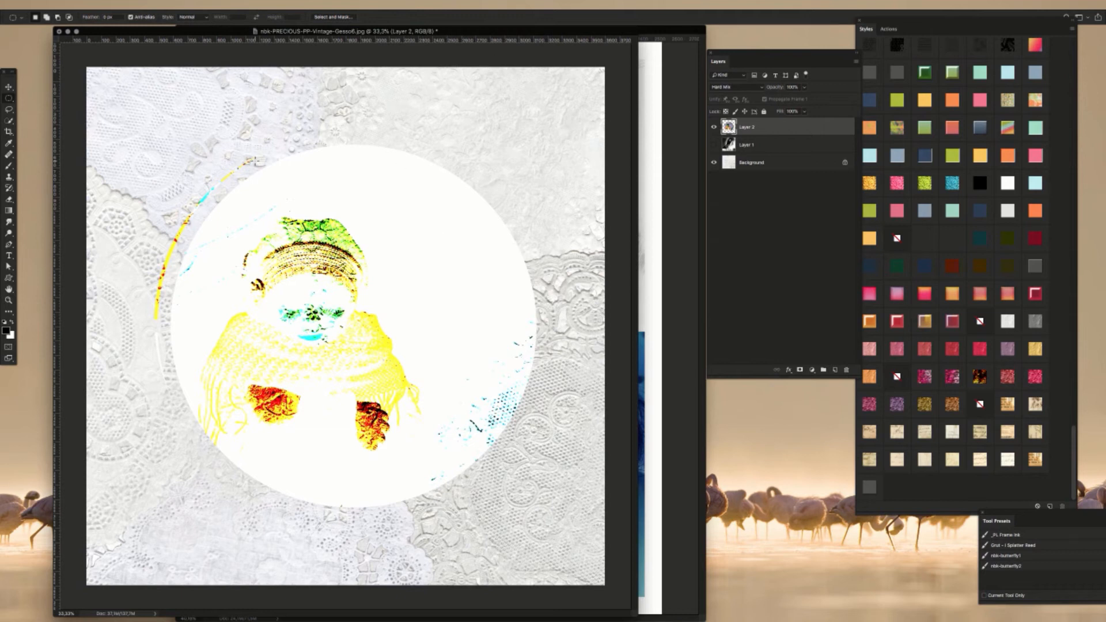
Step: Select the right part of the lace texture on the Background layer with a full-height rectangular marquee starting just left of the circle's middle
right_click(10, 99)
left_click(50, 104)
left_click(768, 161)
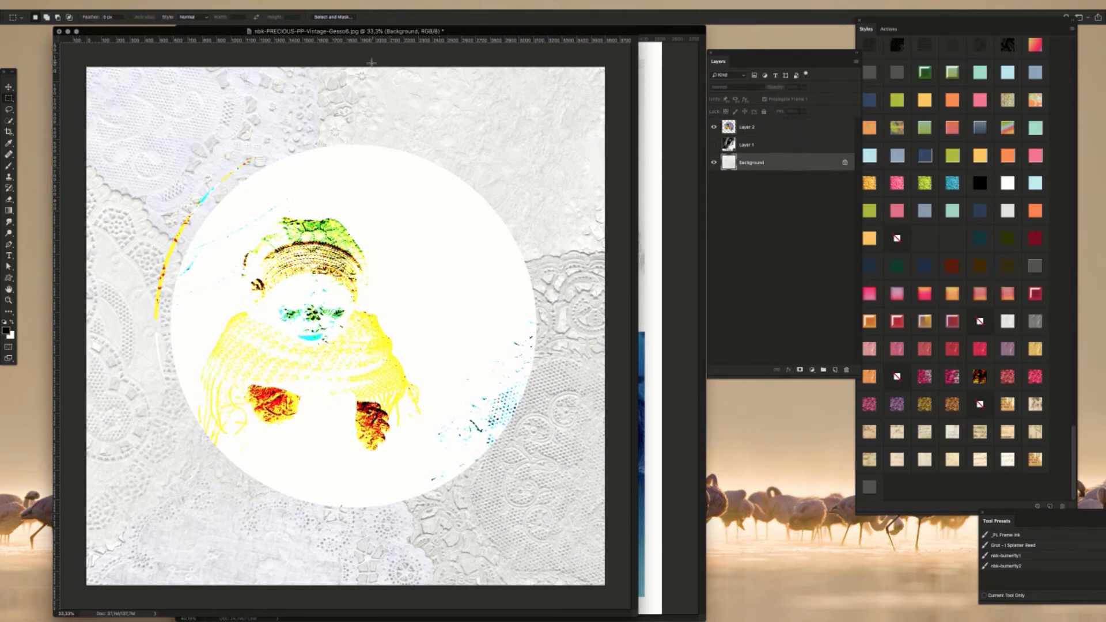
left_click_drag(371, 63, 691, 607)
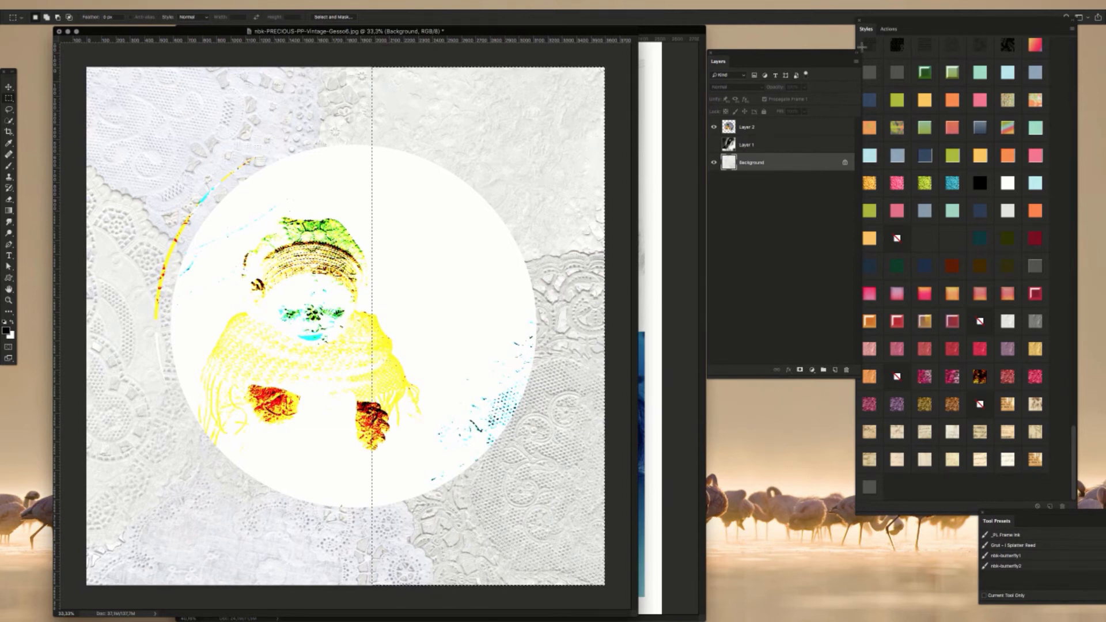
Step: Darken the selected part with Hue/Saturation, shifting the hue, setting saturation to about +48 and lightness to about -35, and deselect
key("super+u")
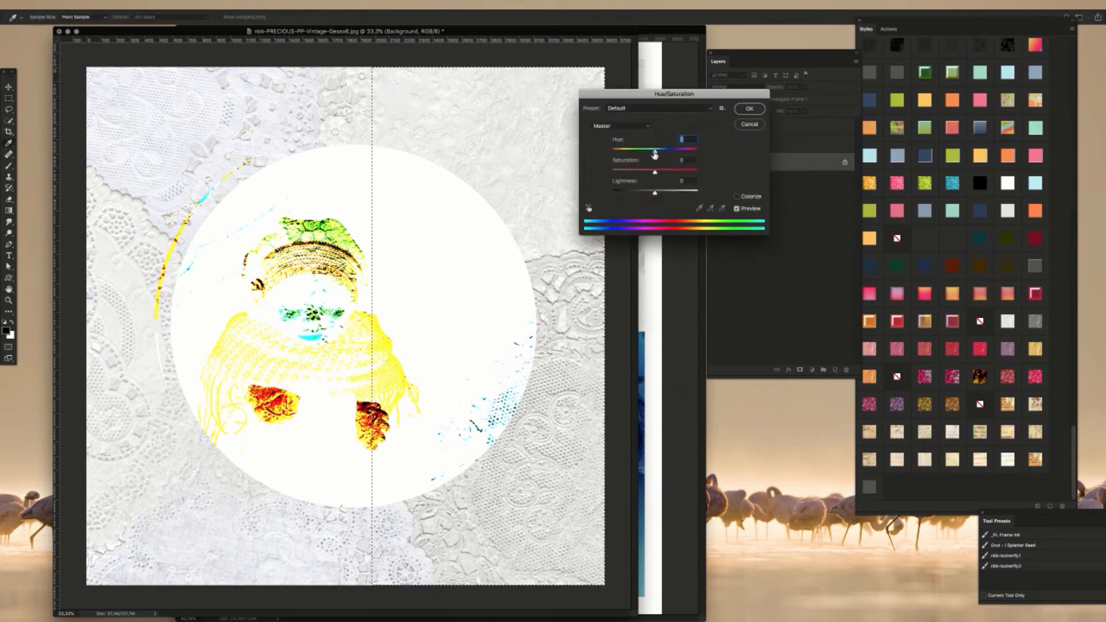
left_click_drag(655, 172, 669, 152)
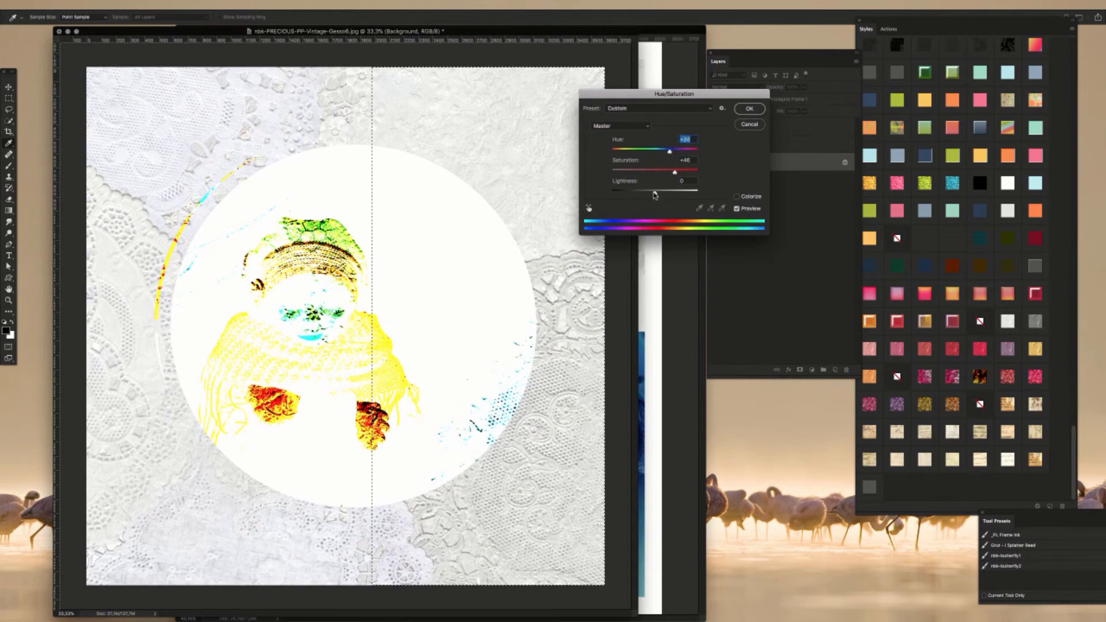
mouse_move(654, 192)
left_mouse_down()
mouse_move(628, 194)
mouse_move(639, 194)
left_mouse_up()
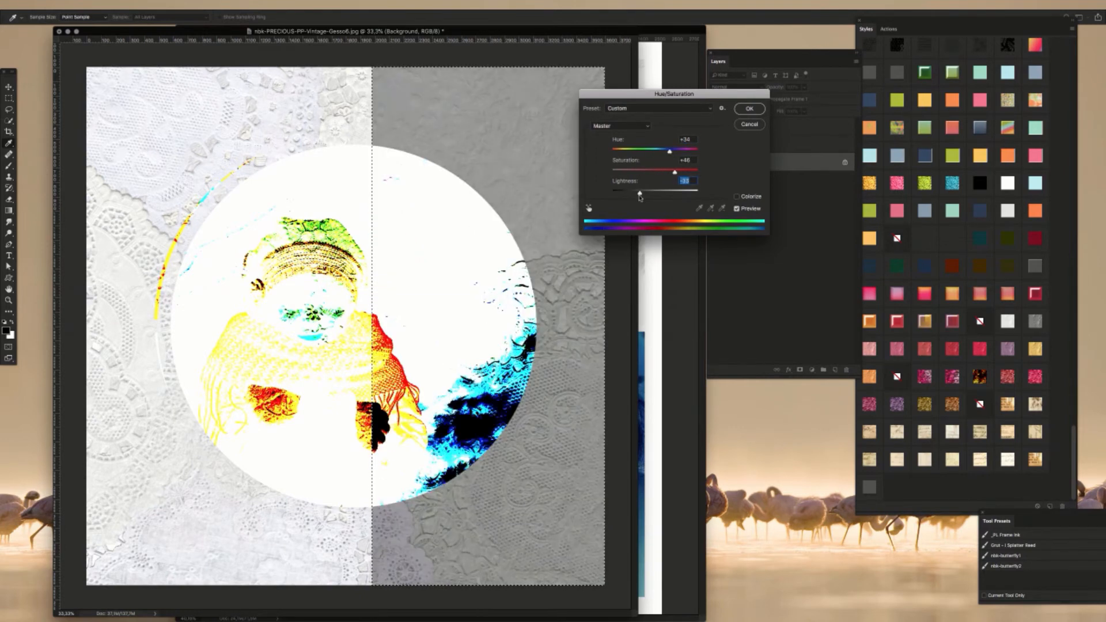
left_click(748, 109)
key("super+d")
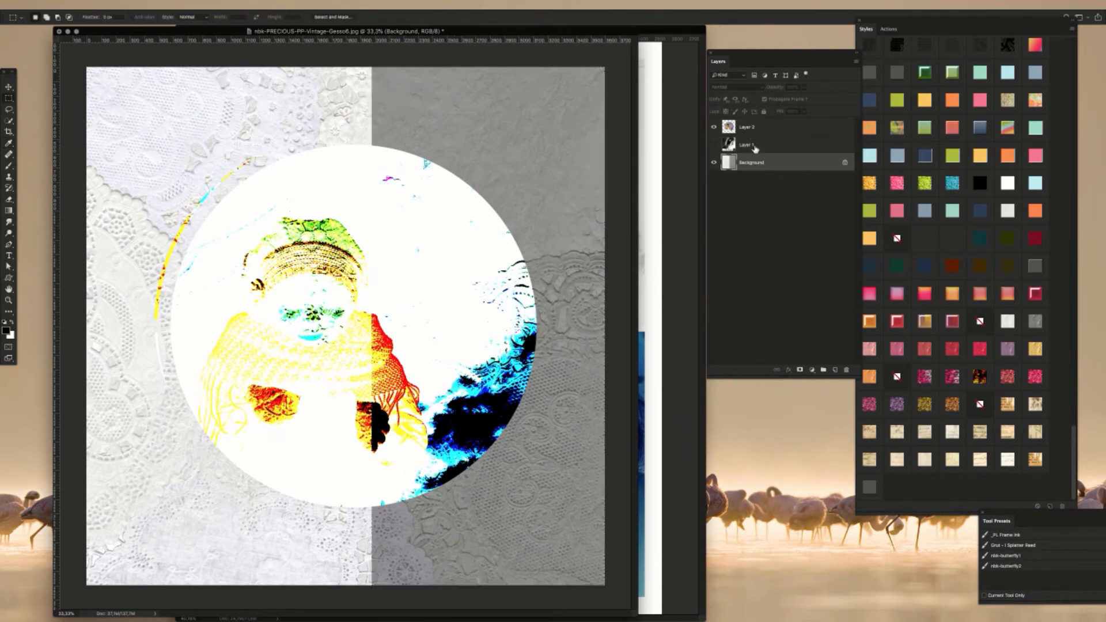
Step: Try the Pin Light and Linear Light blend modes on the circular photo layer over the half-darkened texture
left_click(757, 127)
left_click(733, 87)
left_click(731, 81)
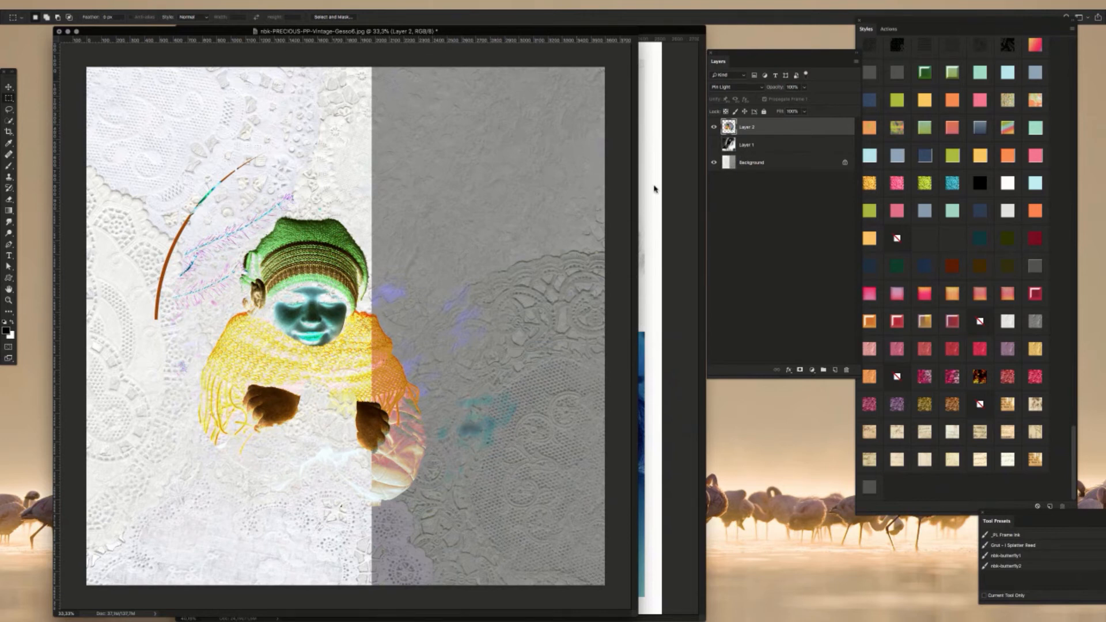
left_click_drag(235, 241, 372, 402)
left_click(737, 87)
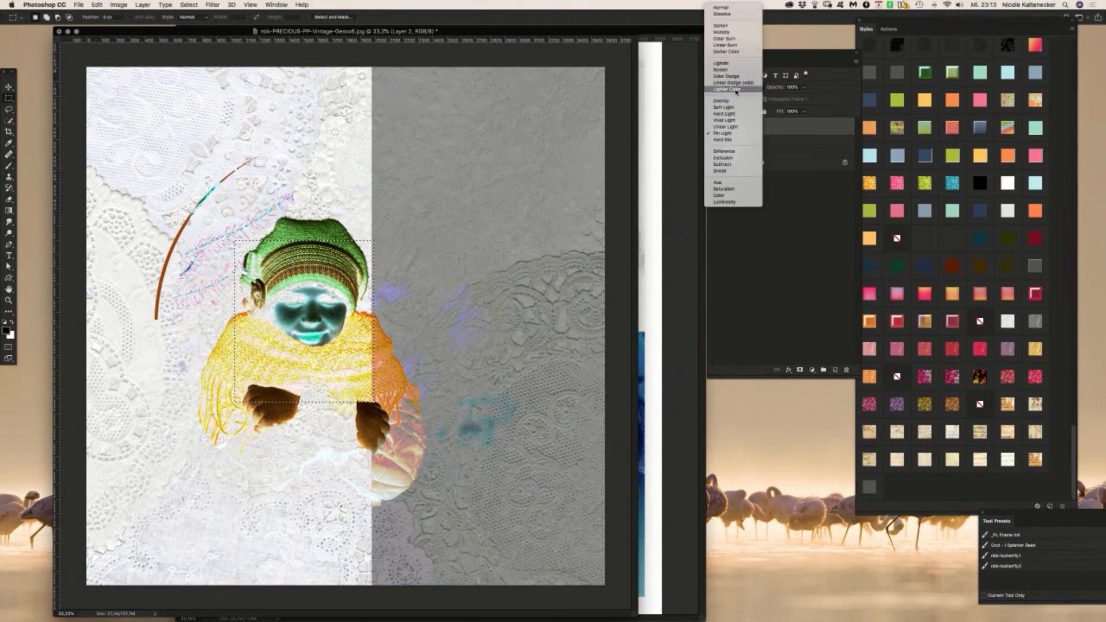
left_click(741, 127)
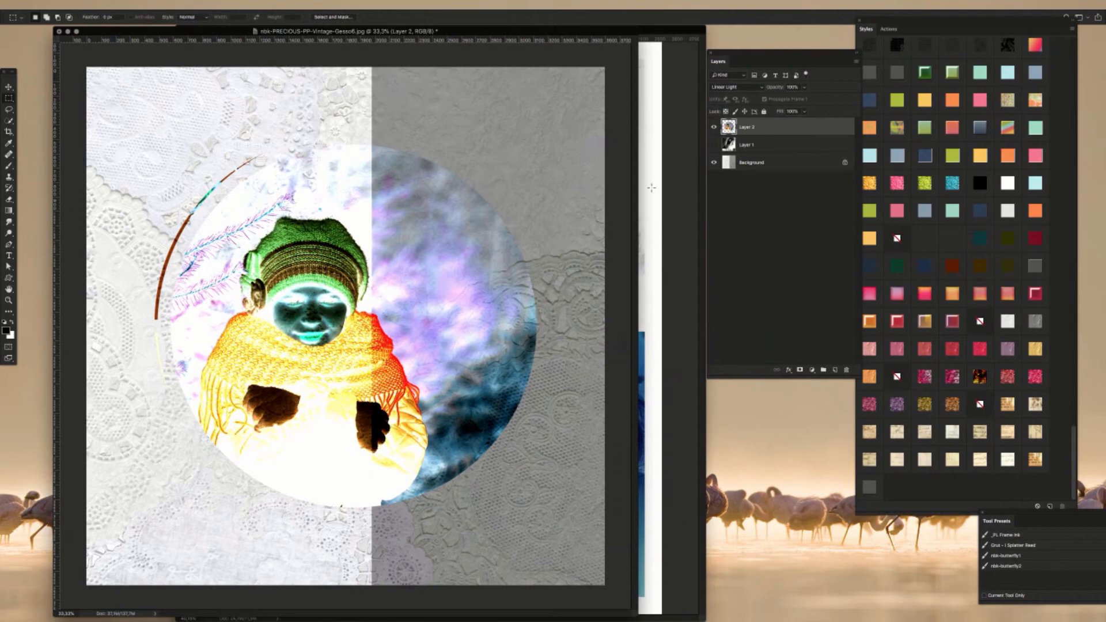
Step: Move the circular photo slightly up and to the right over the half-darkened texture with Free Transform
key("ctrl+t")
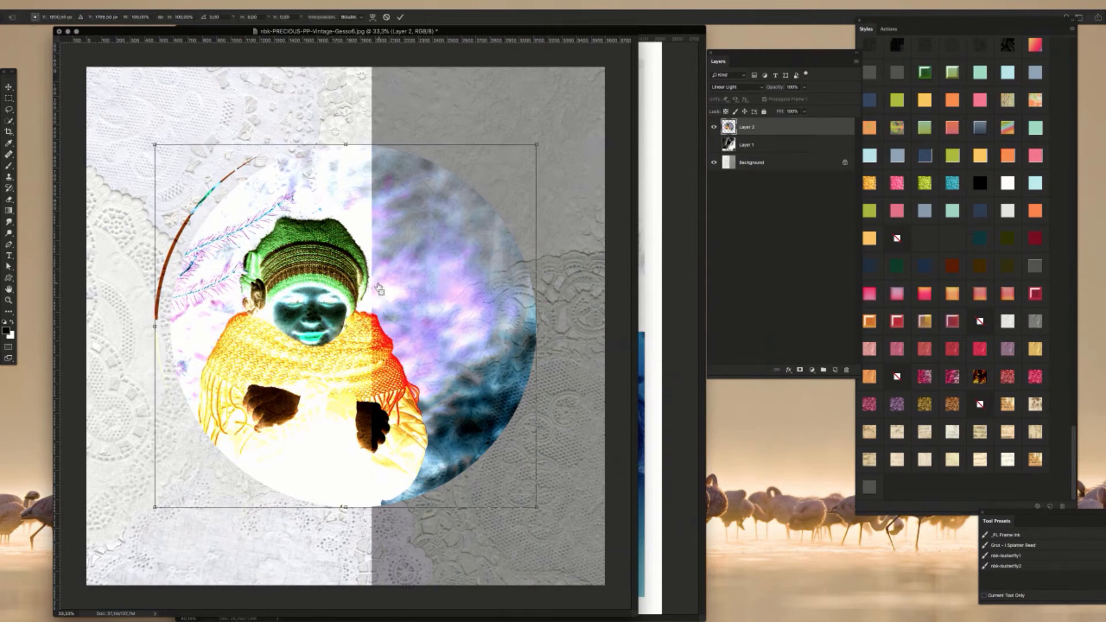
mouse_move(382, 283)
left_mouse_down()
mouse_move(554, 270)
mouse_move(360, 272)
mouse_move(353, 206)
mouse_move(382, 293)
mouse_move(384, 266)
left_mouse_up()
key("Return")
key("m")
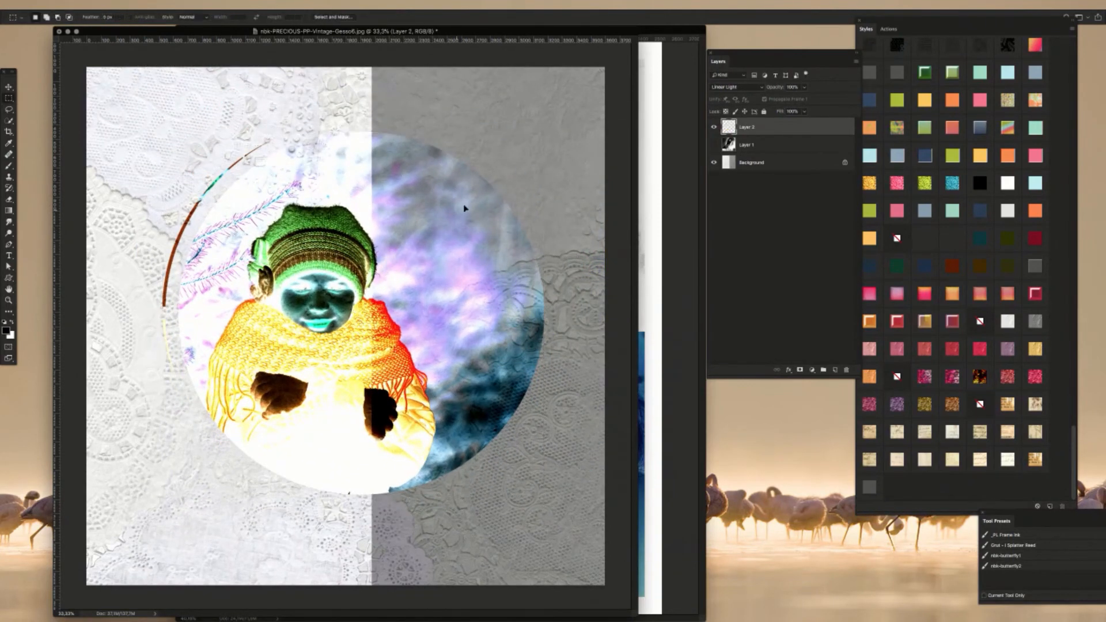
Step: Try the Vivid Light, Hard Light, Soft Light and Overlay blend modes on the circular photo layer
left_click(737, 87)
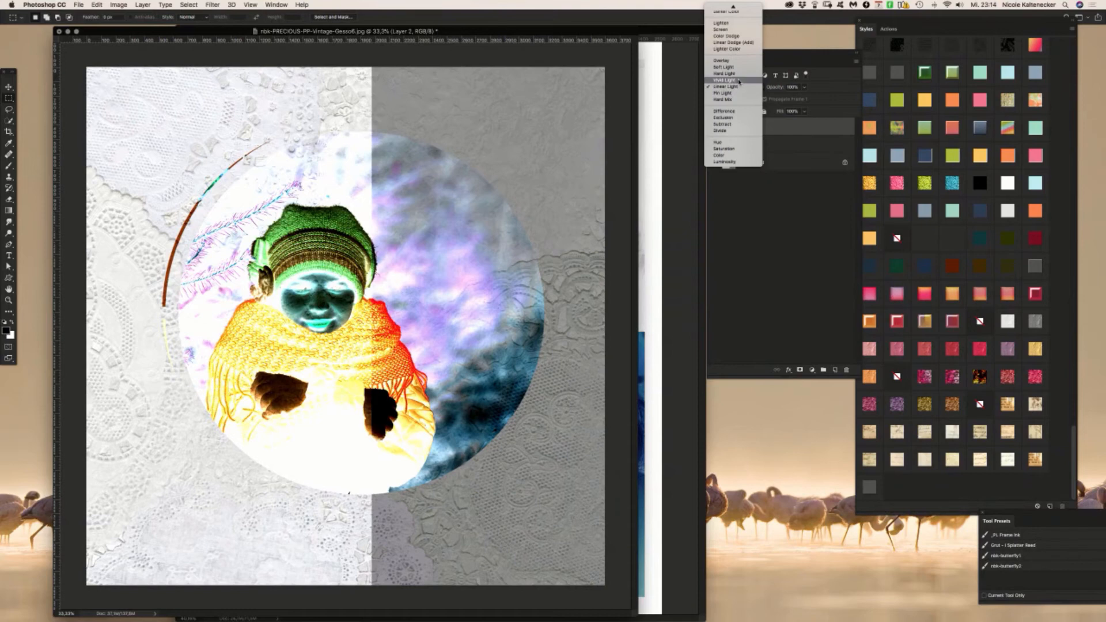
left_click(740, 81)
left_click(732, 87)
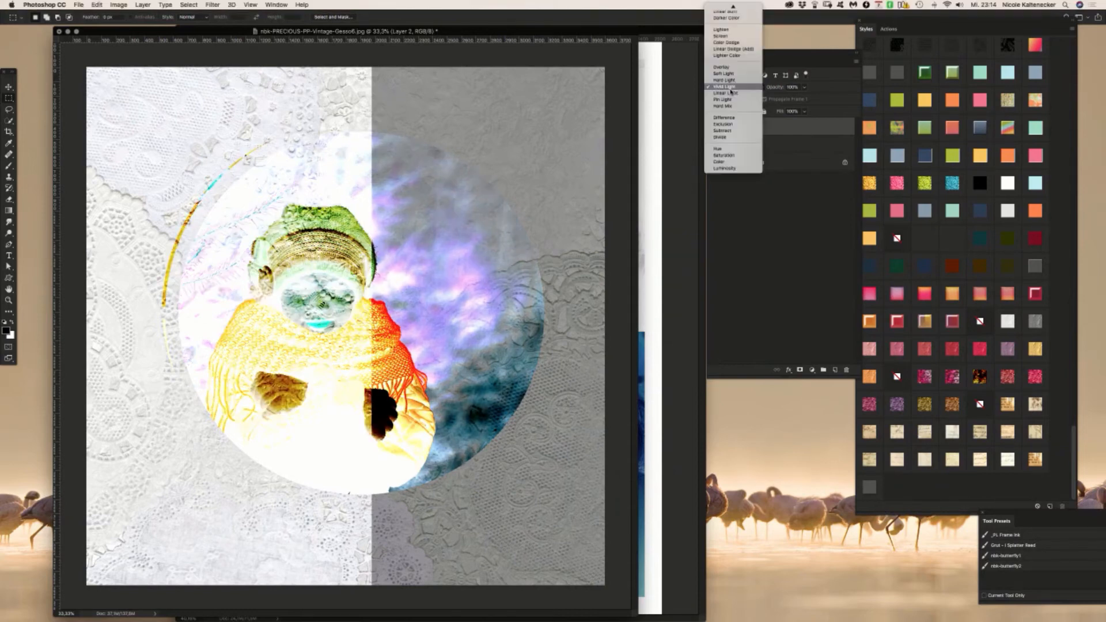
left_click(735, 80)
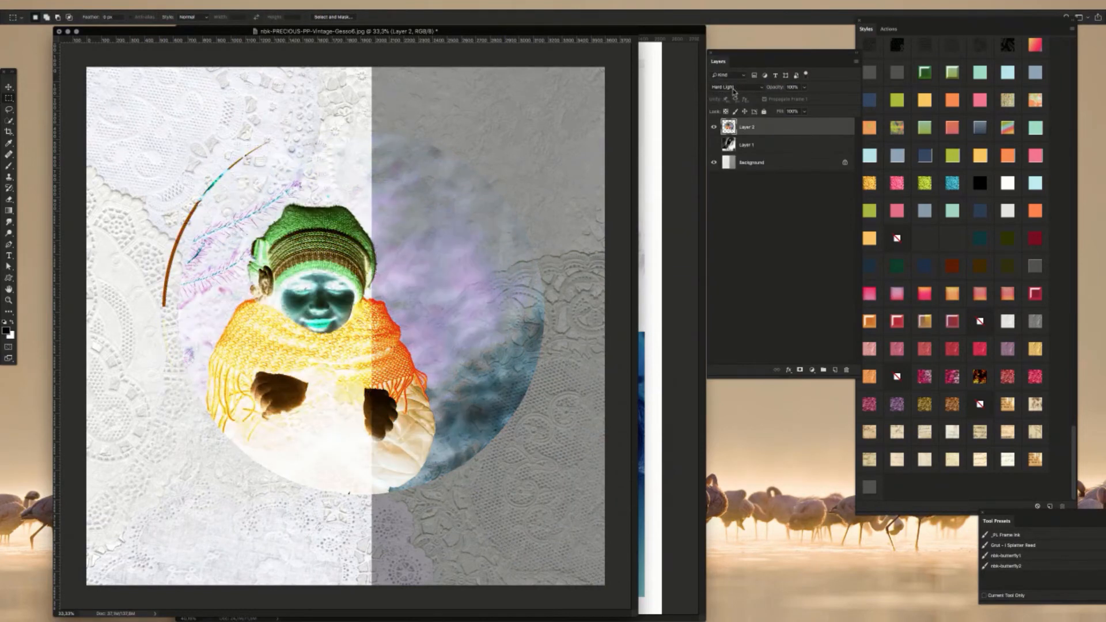
left_click(733, 88)
left_click(731, 84)
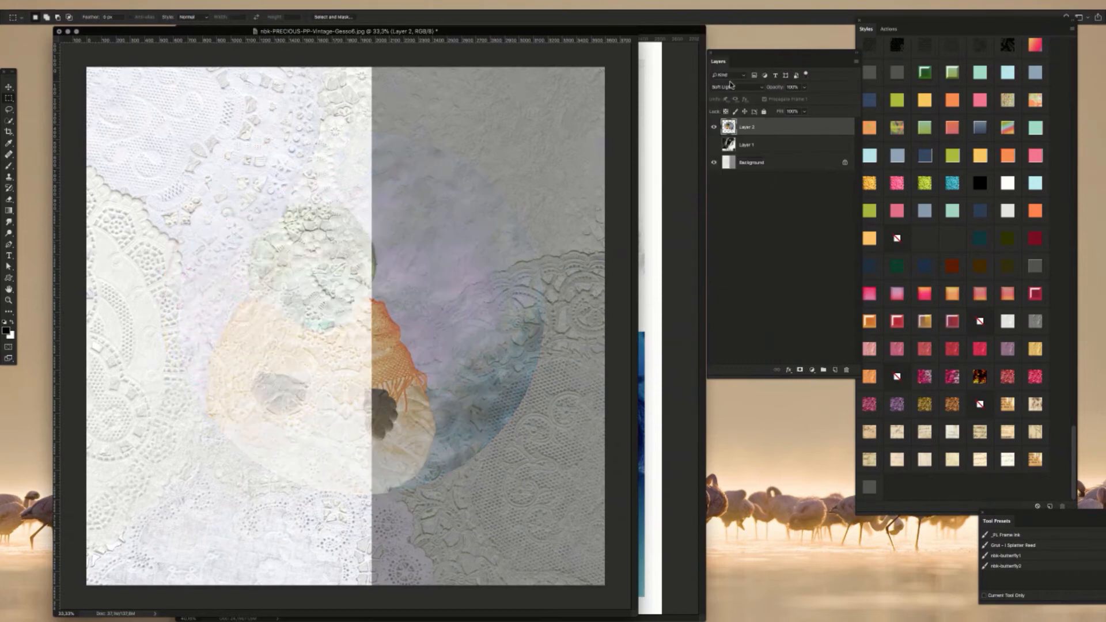
left_click(728, 87)
left_click(730, 84)
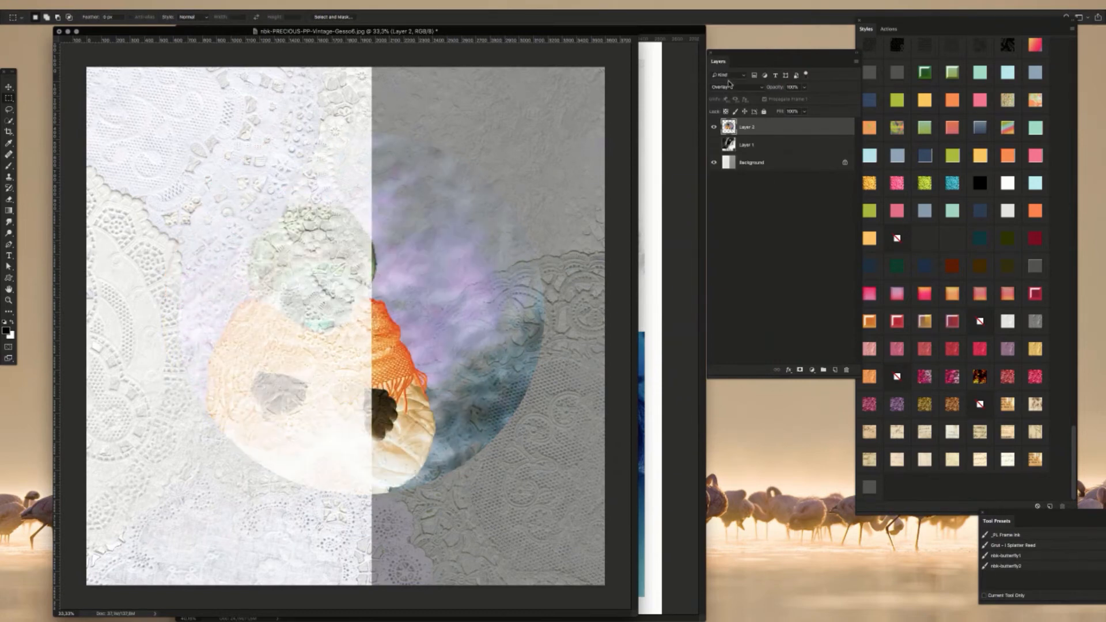
left_click(729, 89)
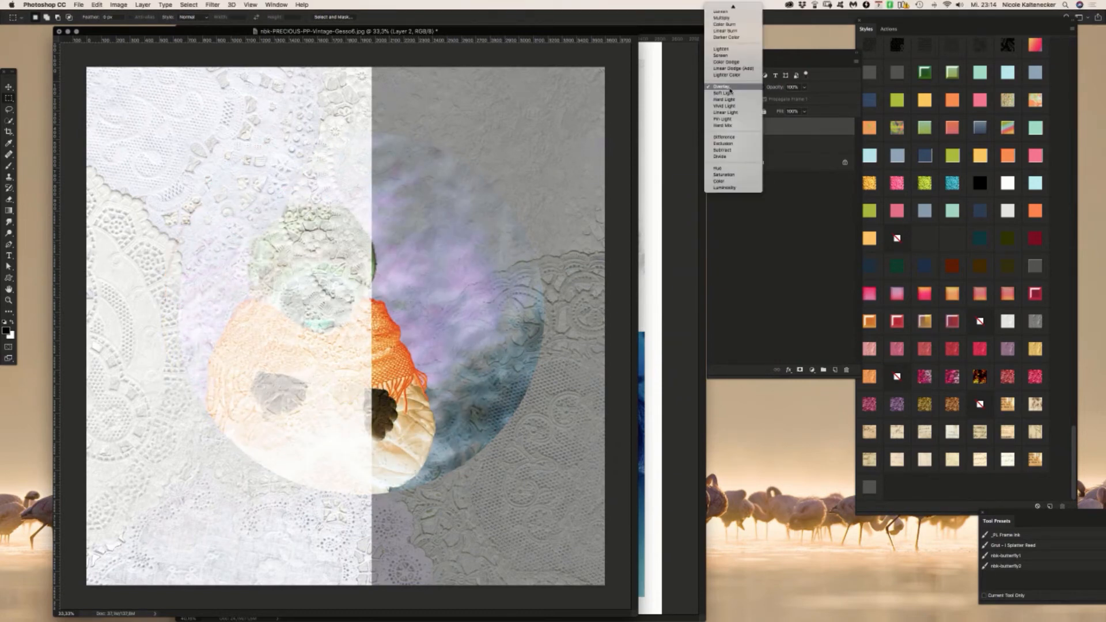
left_click(748, 91)
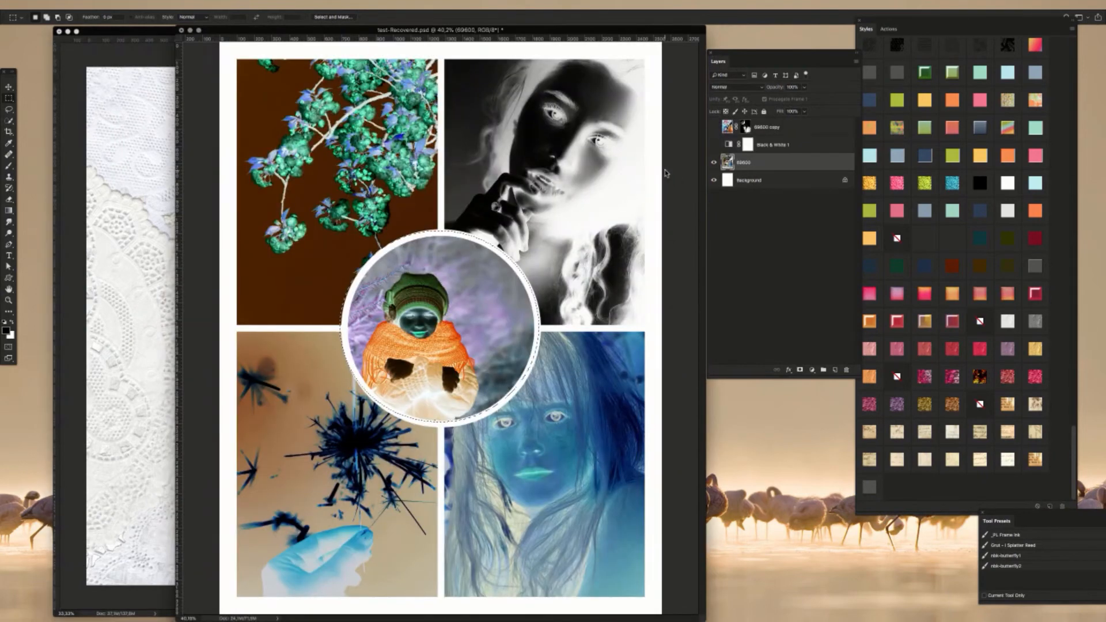
Step: Switch to the collage document, remove the circular selection, invert the photo layer back to its original colours and select the whole canvas
left_click(668, 182)
key("super+d")
key("super+i")
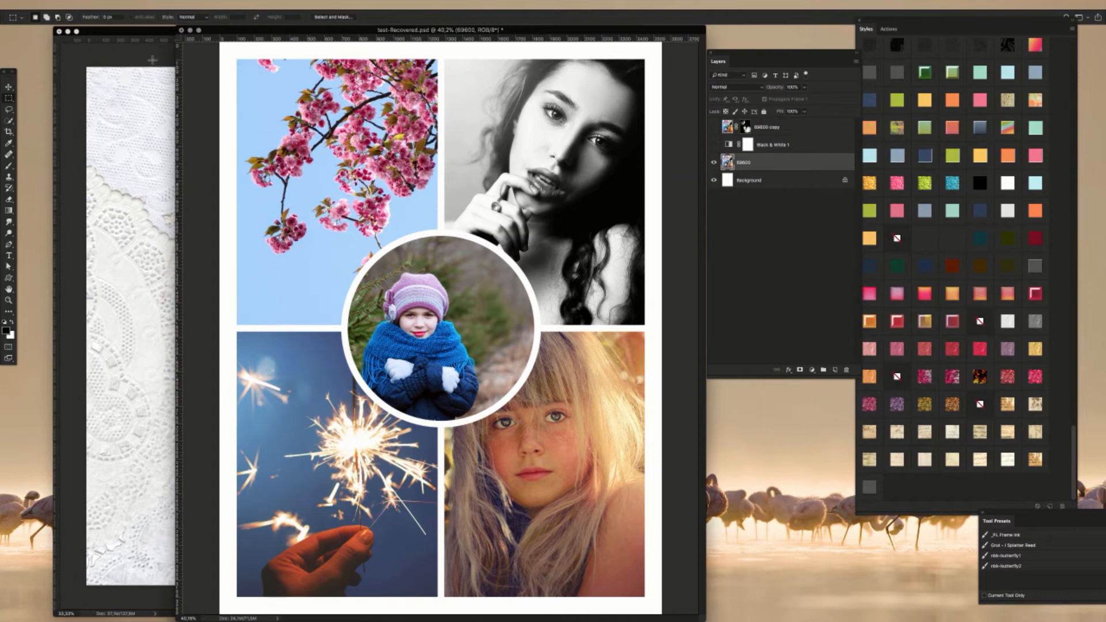
key("super+a")
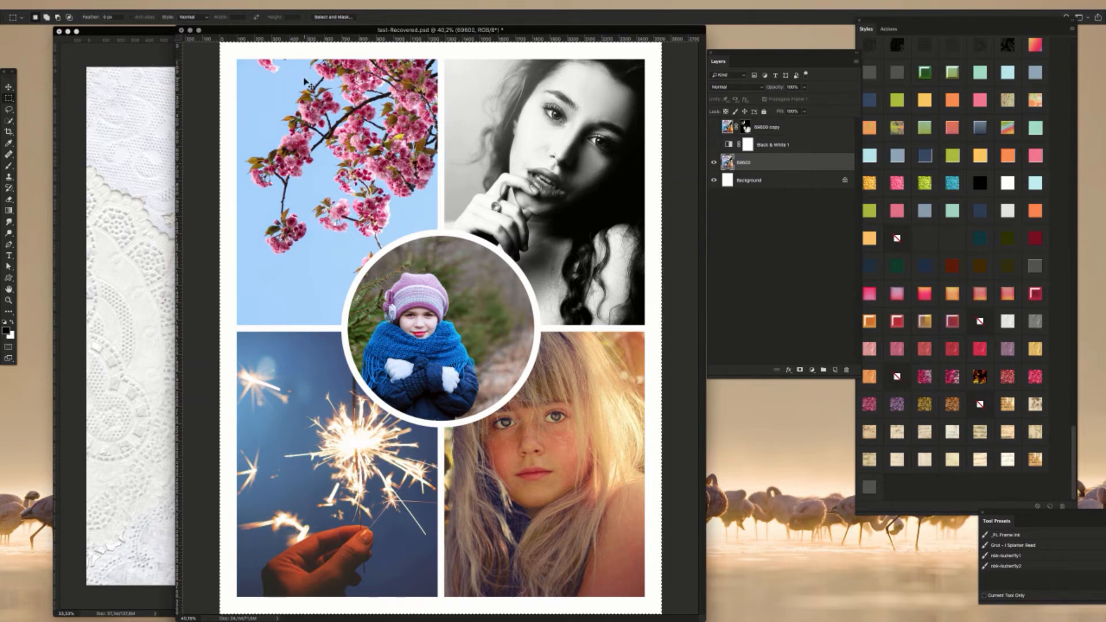
Step: Delete both pasted photo layers from the lace texture document, keeping only its Background layer
left_click(128, 264)
key("v")
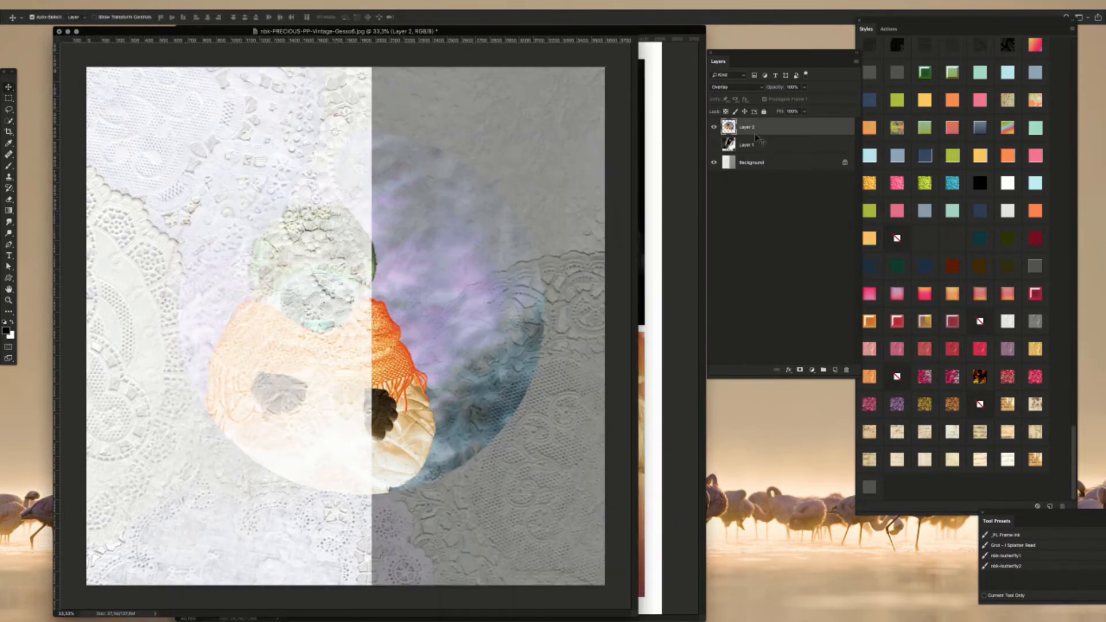
key("Delete")
key("Delete")
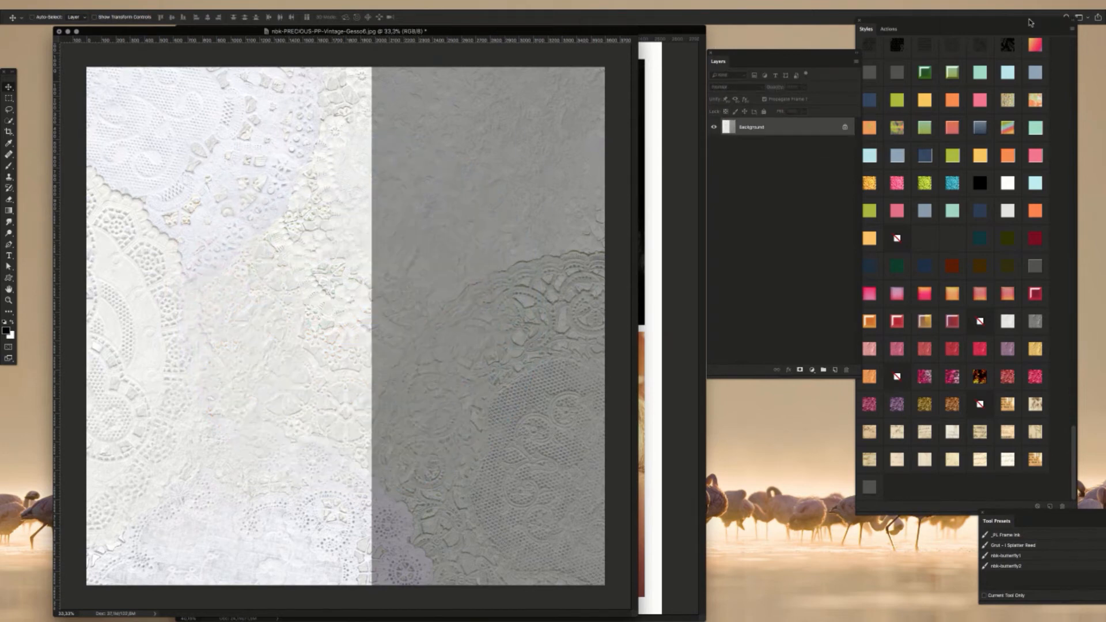
Step: Paste the copied collage into the lace texture document, shift it slightly right and set its blend mode to Darken
key("super+v")
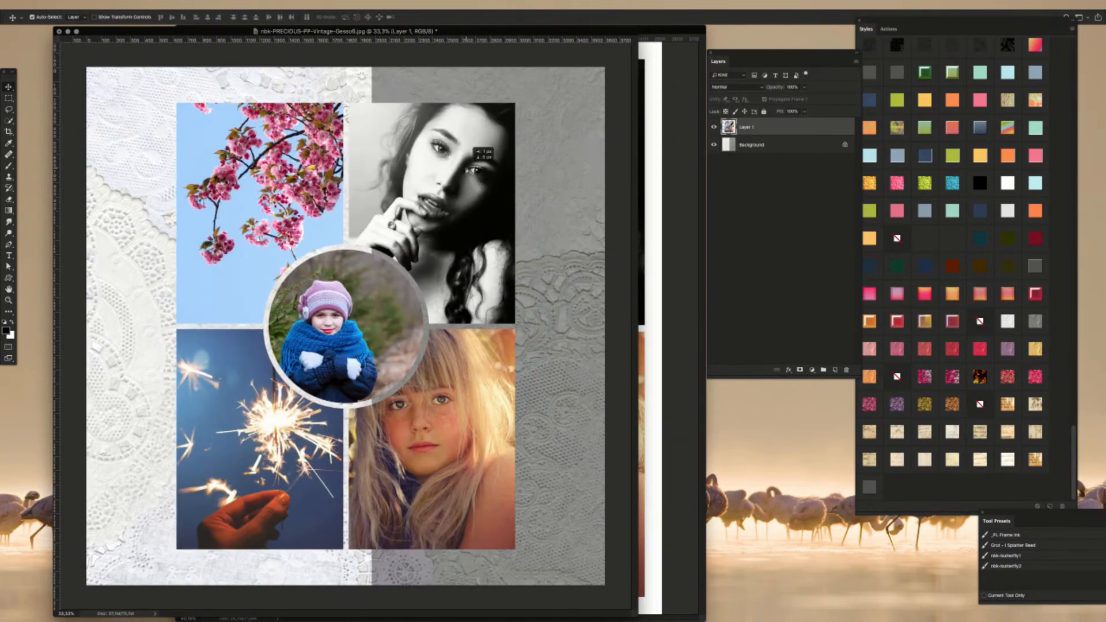
left_click_drag(477, 166, 486, 166)
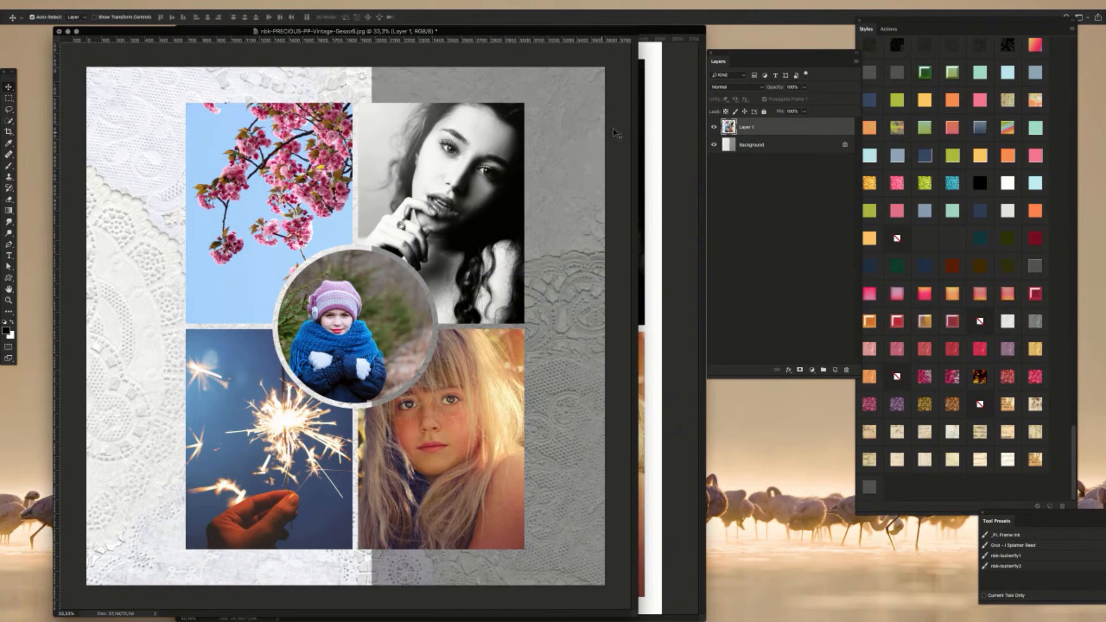
left_click(734, 89)
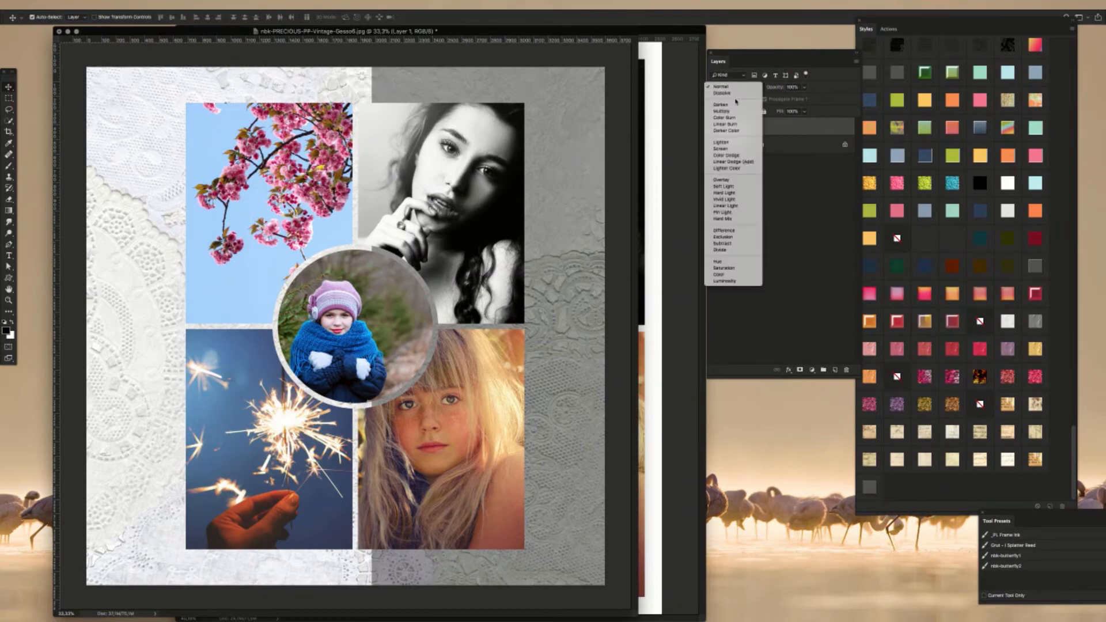
left_click(739, 99)
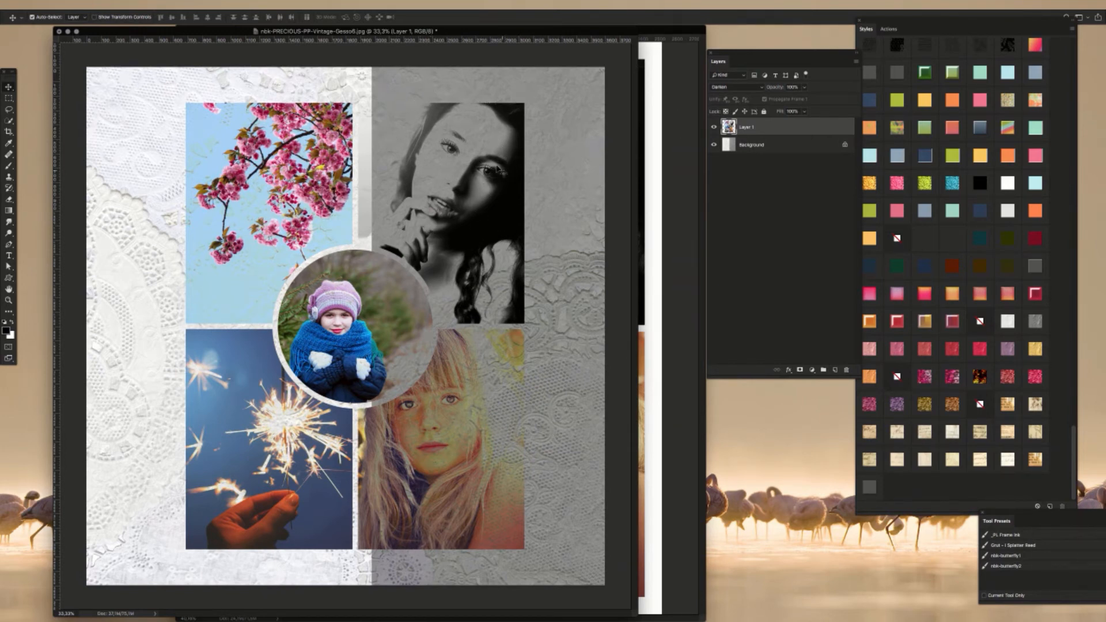
Step: Move the Darken-blended collage across the light and darkened halves with Free Transform, placing it slightly left of its starting position
key("ctrl+t")
left_click_drag(441, 229, 359, 196)
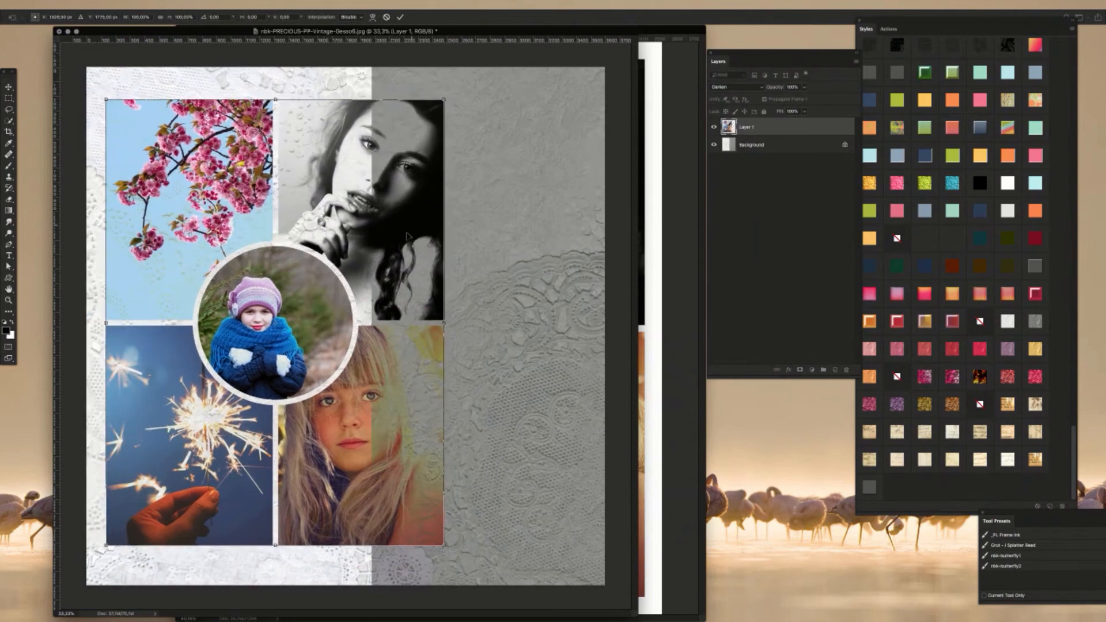
left_click_drag(408, 236, 459, 242)
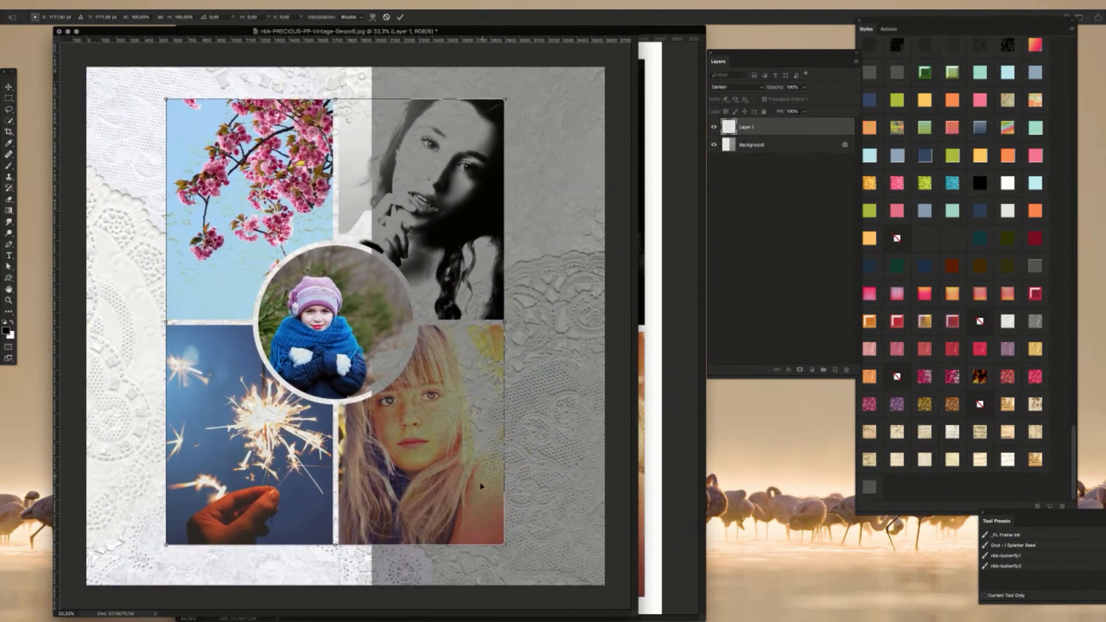
left_click_drag(455, 179, 457, 184)
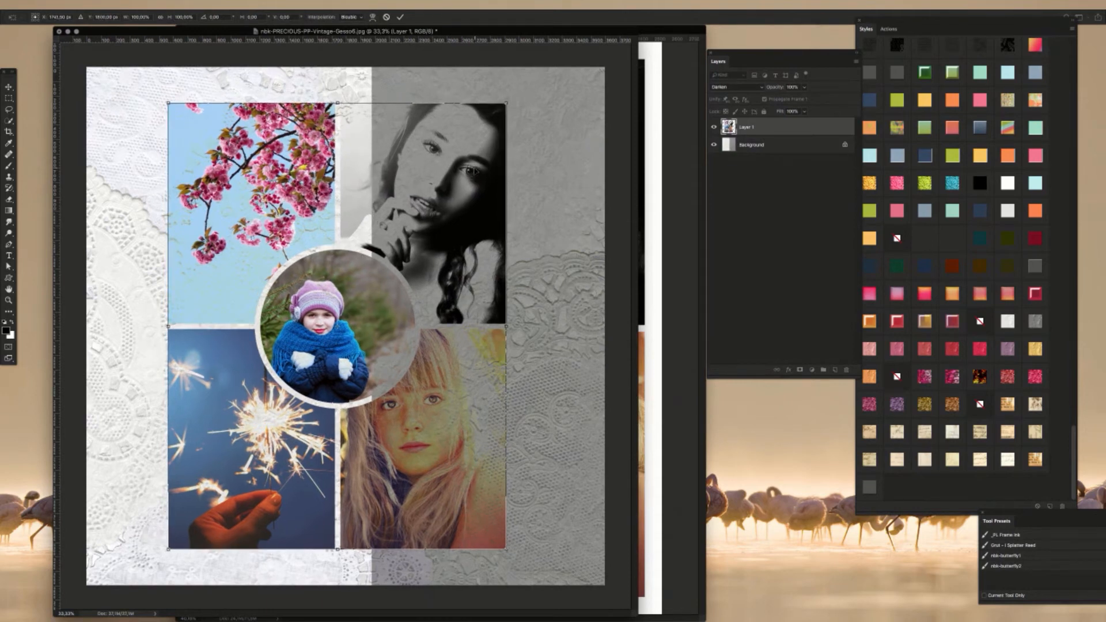
key("Return")
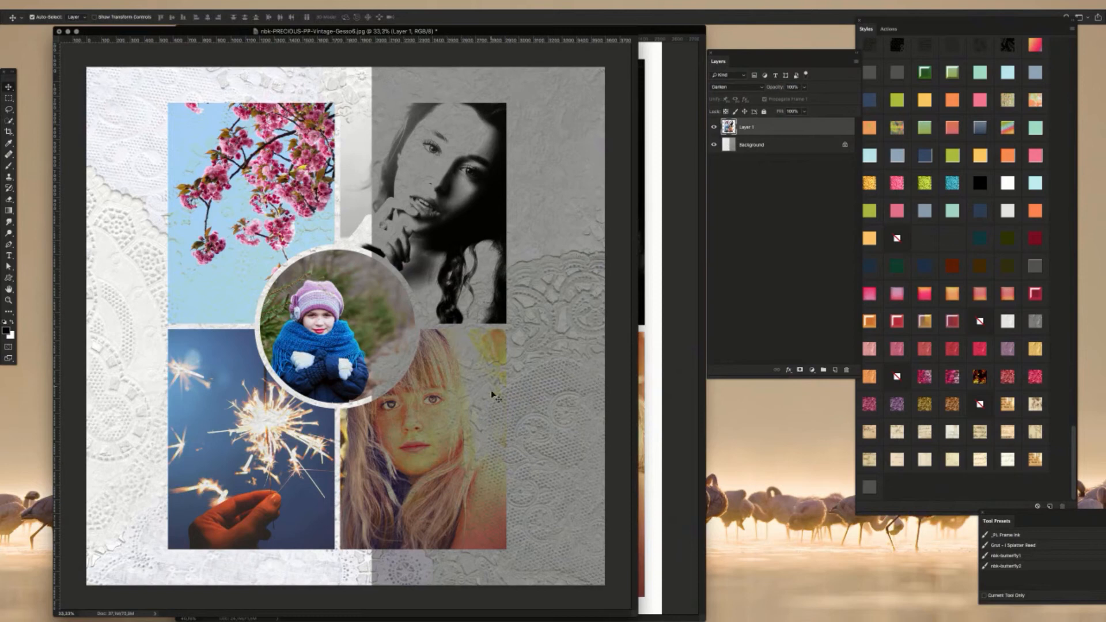
Step: Slide the collage fully over the light half with Free Transform, and return it to straddle both halves slightly higher
key("ctrl+t")
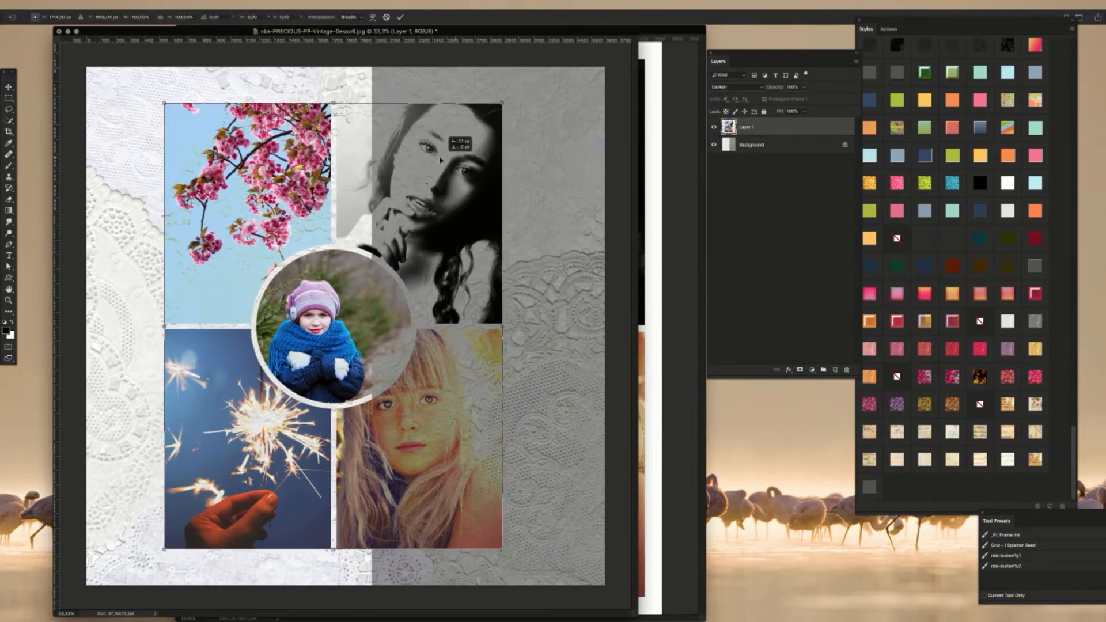
left_click_drag(449, 159, 313, 150)
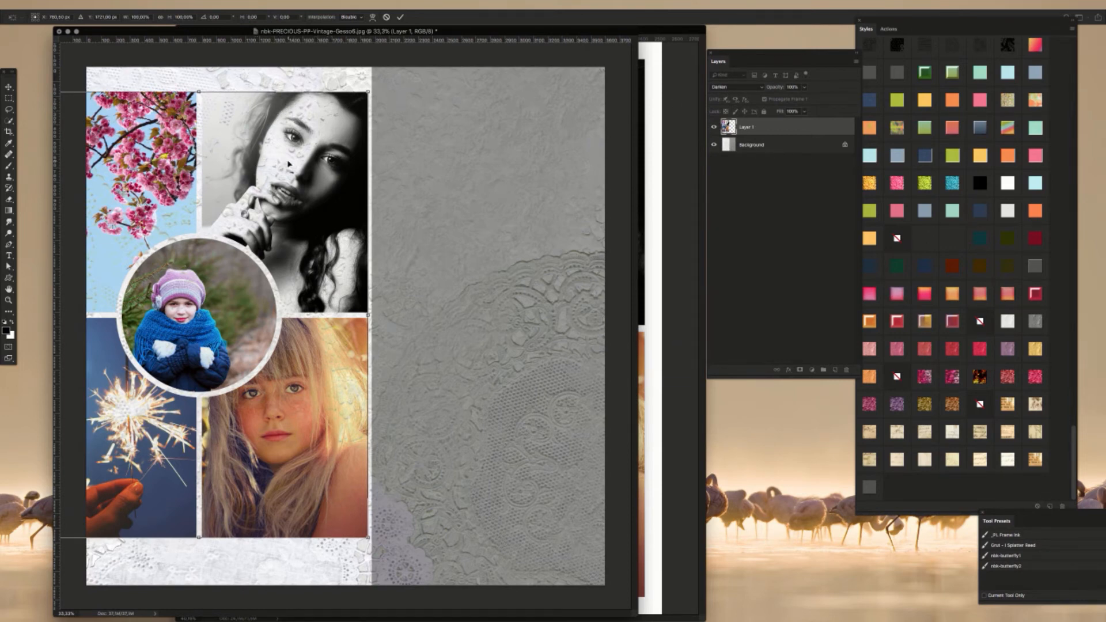
left_click_drag(289, 164, 451, 165)
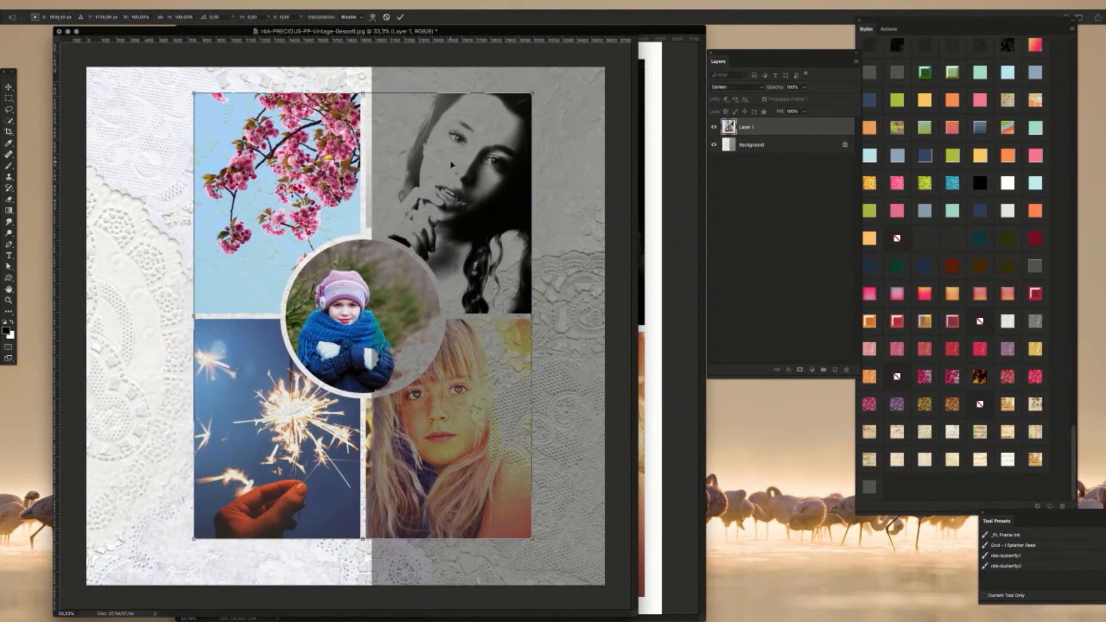
key("Return")
Step: Try the Multiply and Color Burn blend modes on the collage layer
left_click(733, 87)
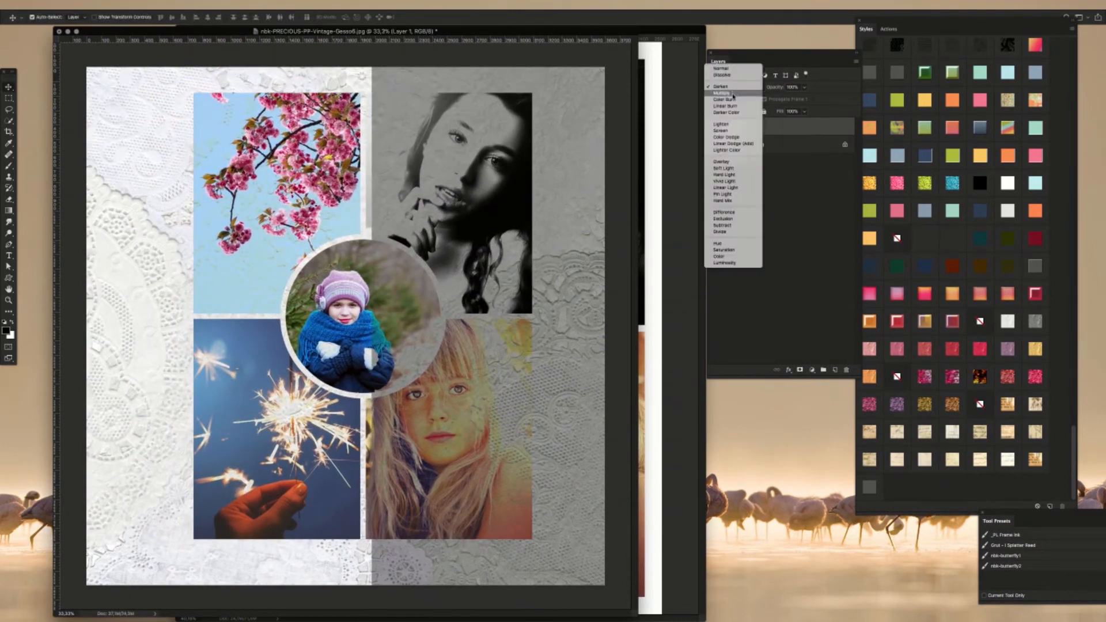
left_click(722, 92)
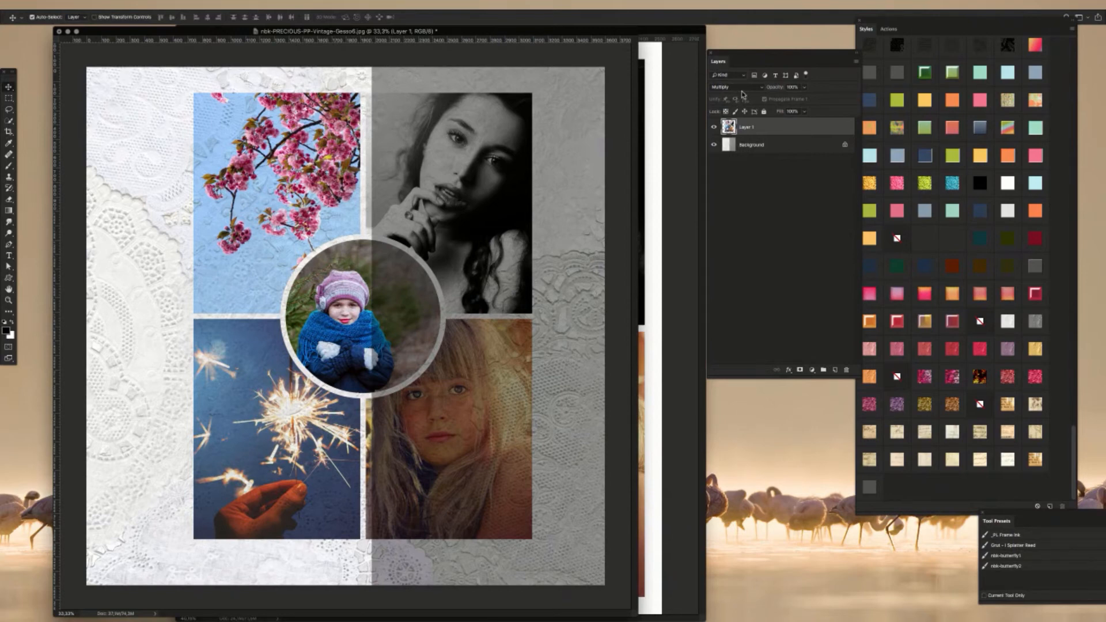
left_click(740, 90)
left_click(740, 94)
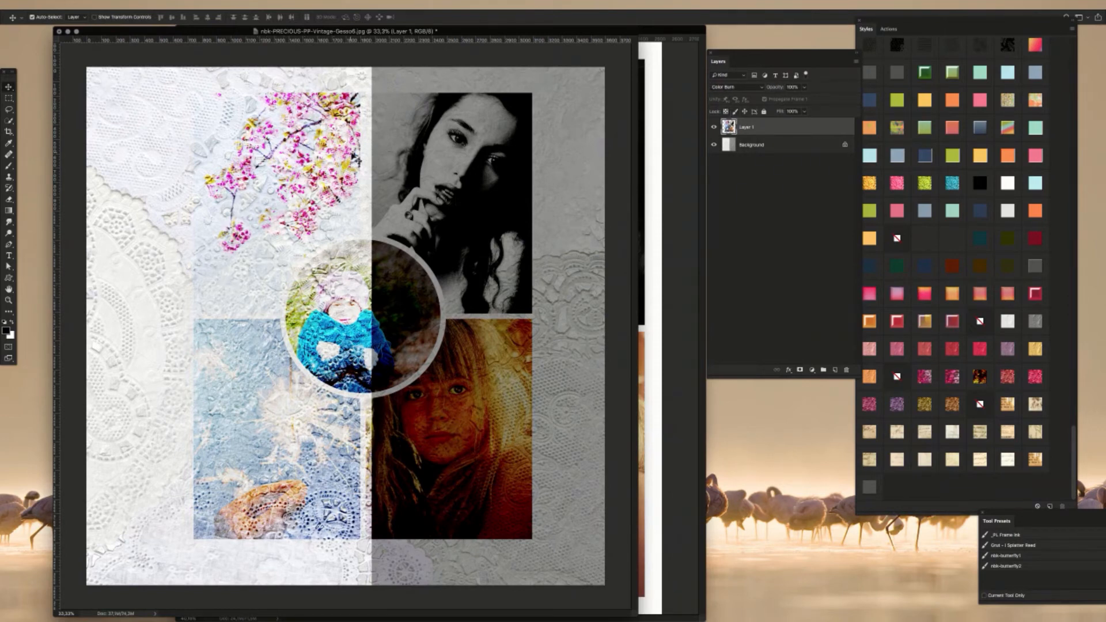
Step: Move the Color Burn collage around over both texture halves with Free Transform, placing it slightly lower and further right
key("ctrl+t")
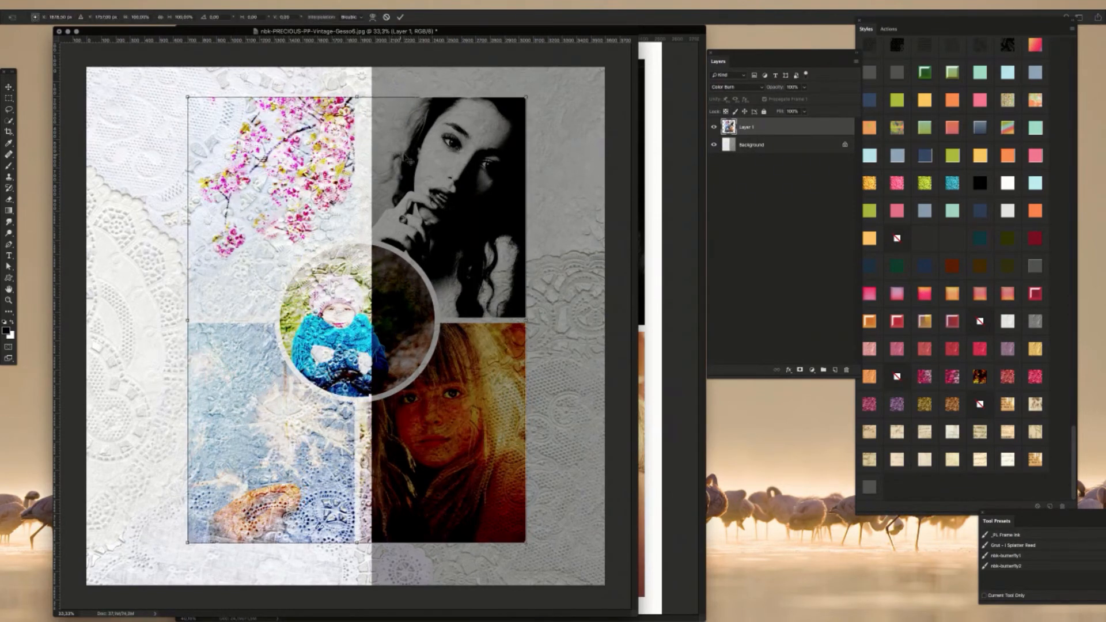
left_click_drag(409, 159, 362, 153)
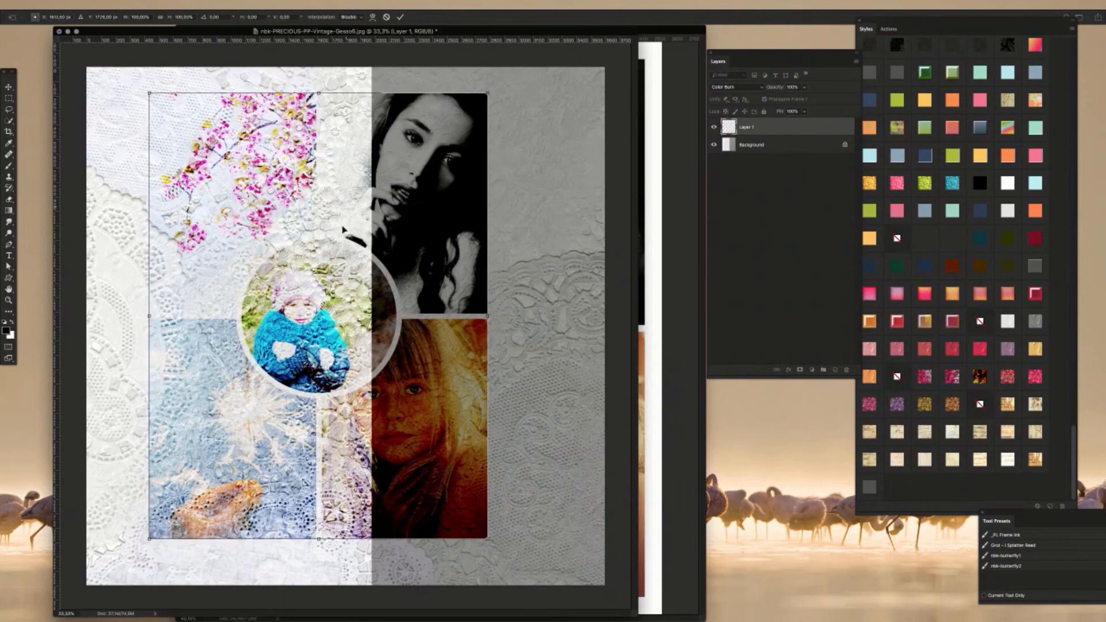
mouse_move(406, 414)
left_mouse_down()
mouse_move(426, 421)
mouse_move(420, 407)
left_mouse_up()
left_click_drag(498, 180, 458, 196)
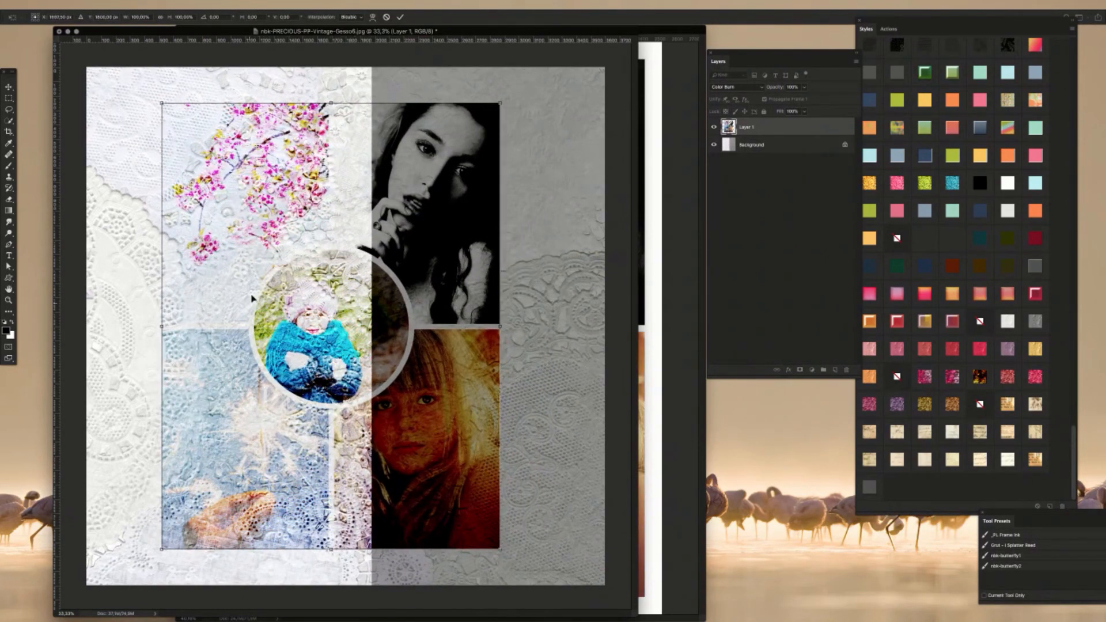
left_click_drag(399, 172, 431, 175)
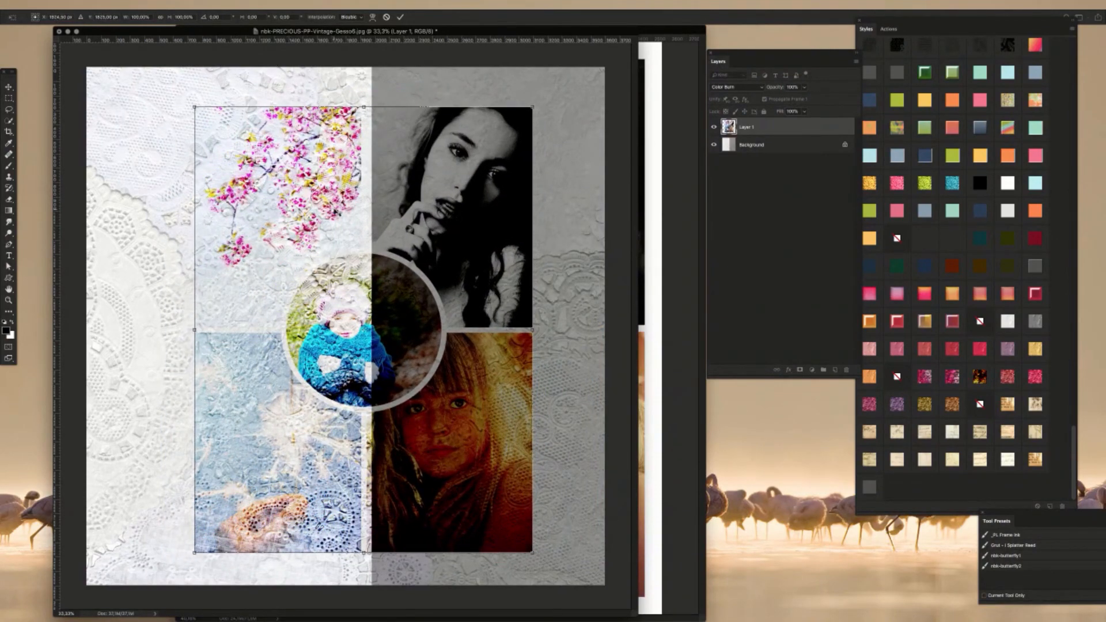
left_click_drag(334, 209, 338, 205)
key("Return")
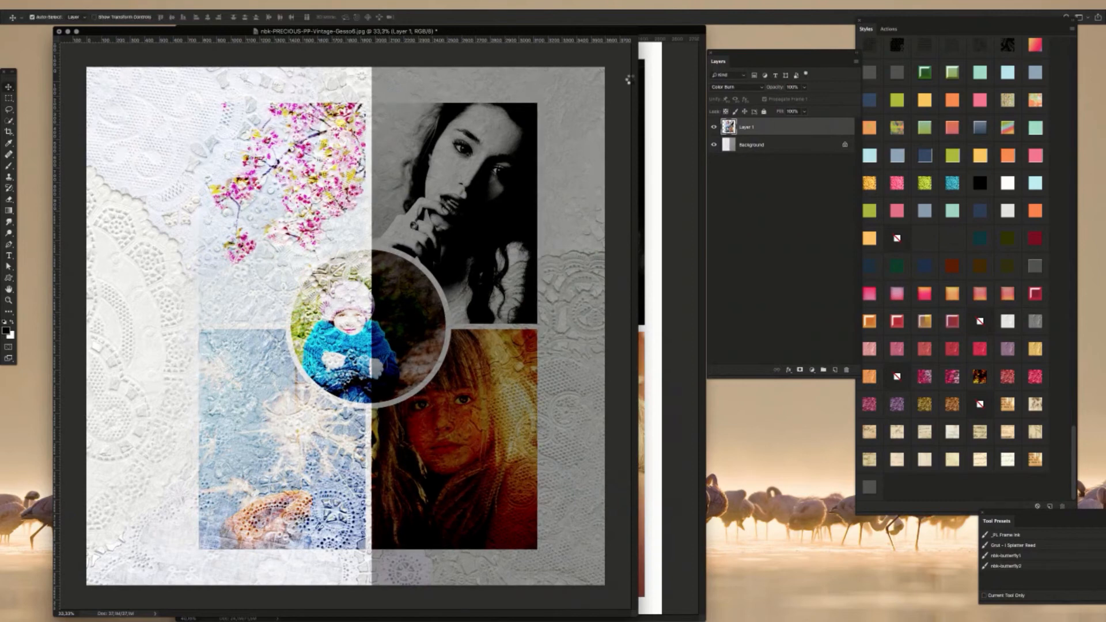
Step: Try the Linear Burn and Darker Color blend modes on the collage layer, nudging it slightly left and down
left_click(741, 89)
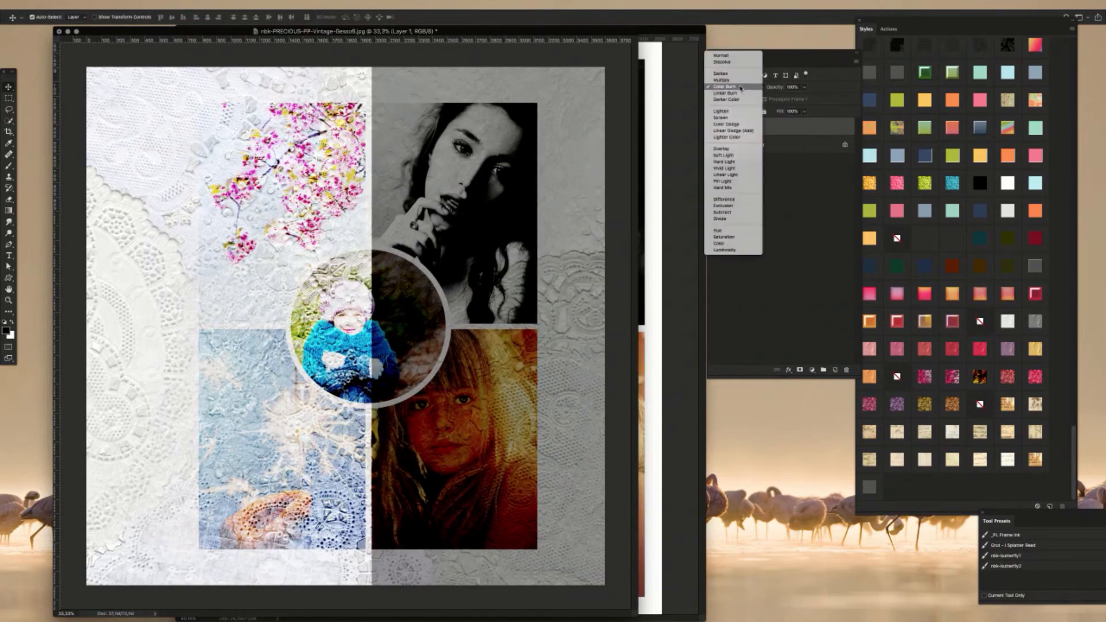
left_click(742, 93)
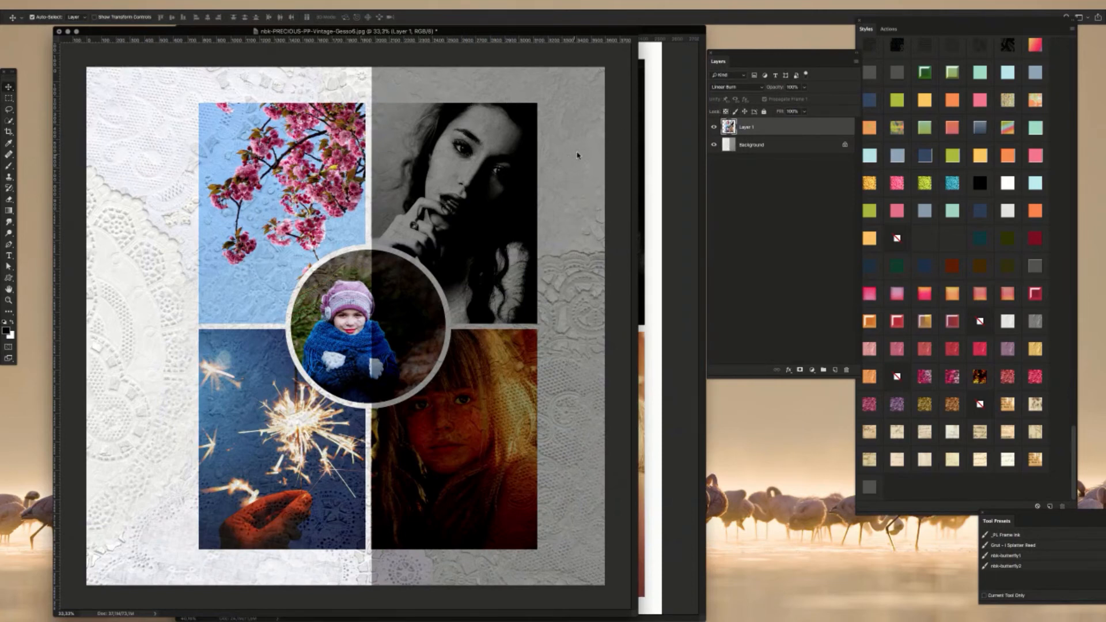
left_click(749, 87)
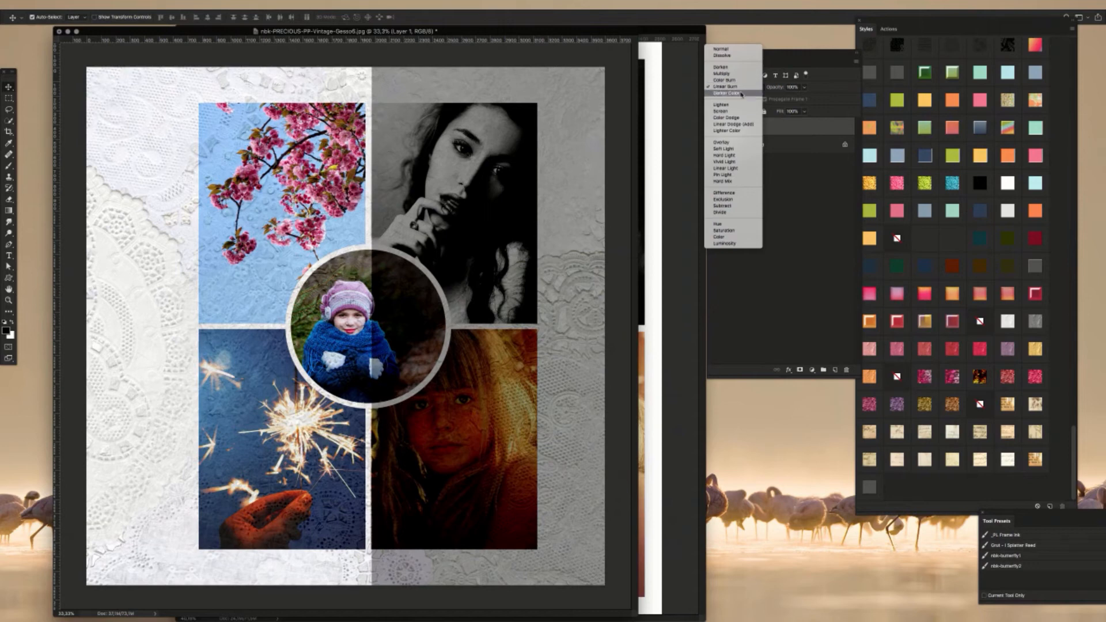
left_click(742, 93)
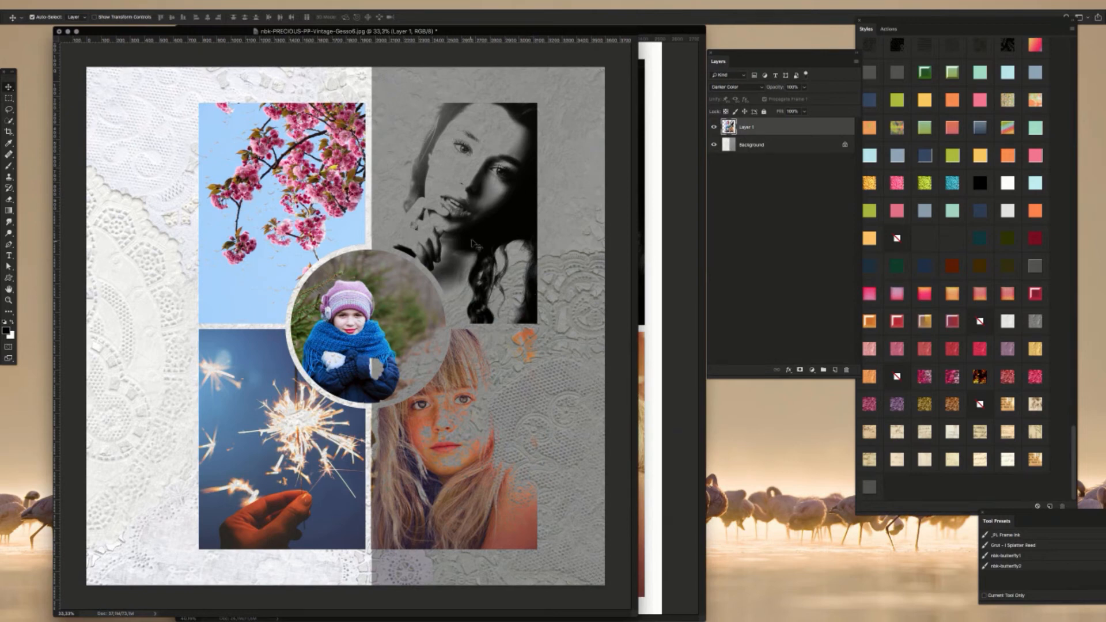
left_click_drag(502, 137, 499, 191)
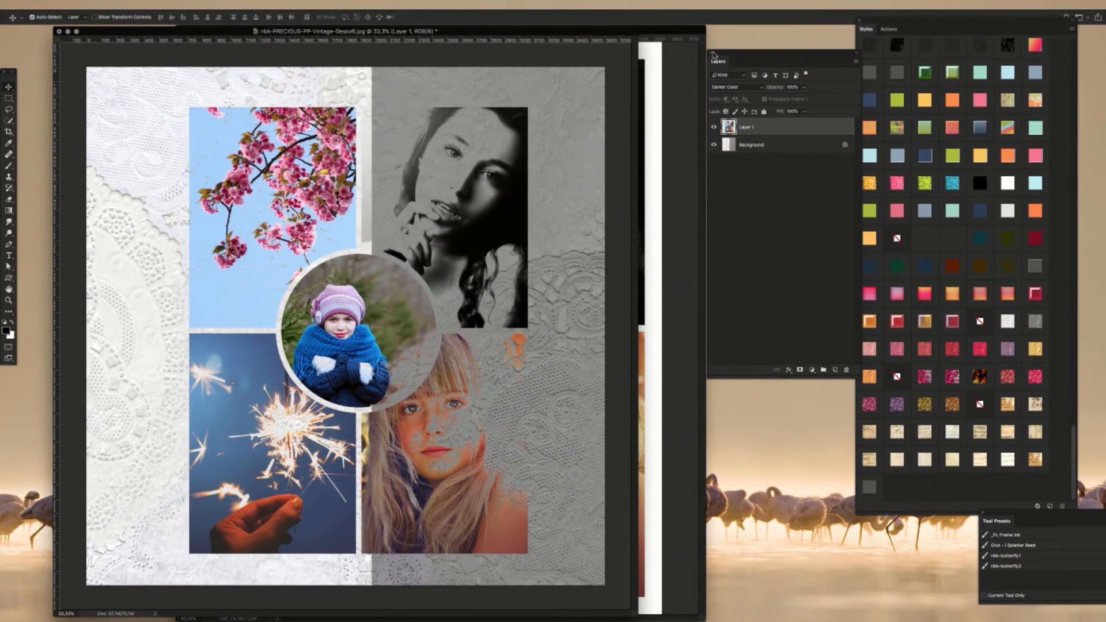
Step: Set the collage layer to Lighten and move it across the texture, placing it mostly over the darkened half
left_click(733, 91)
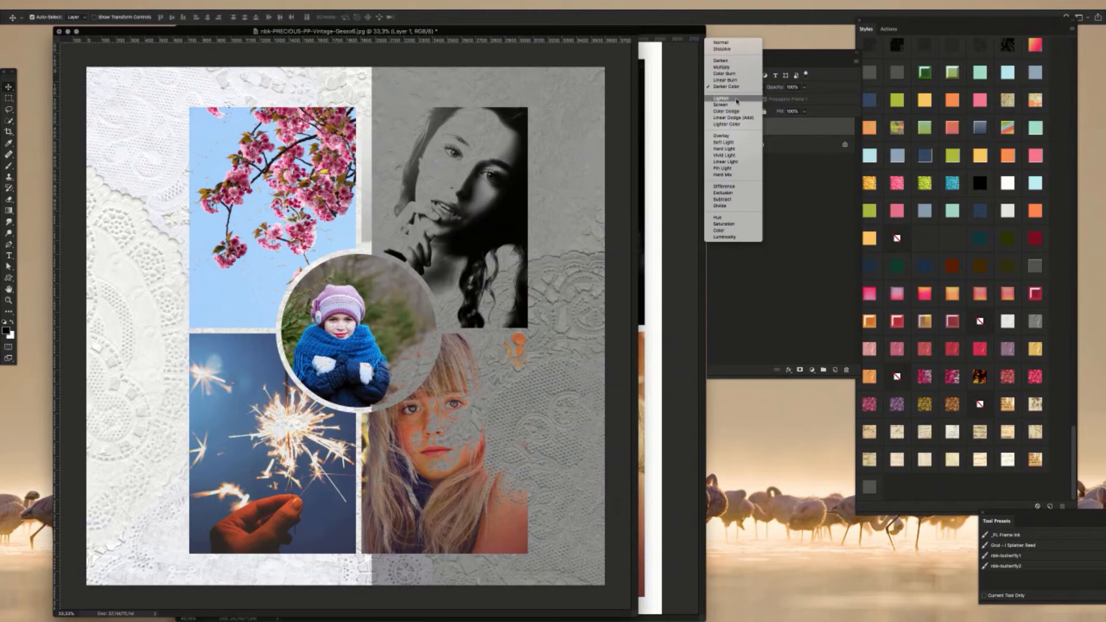
left_click(740, 99)
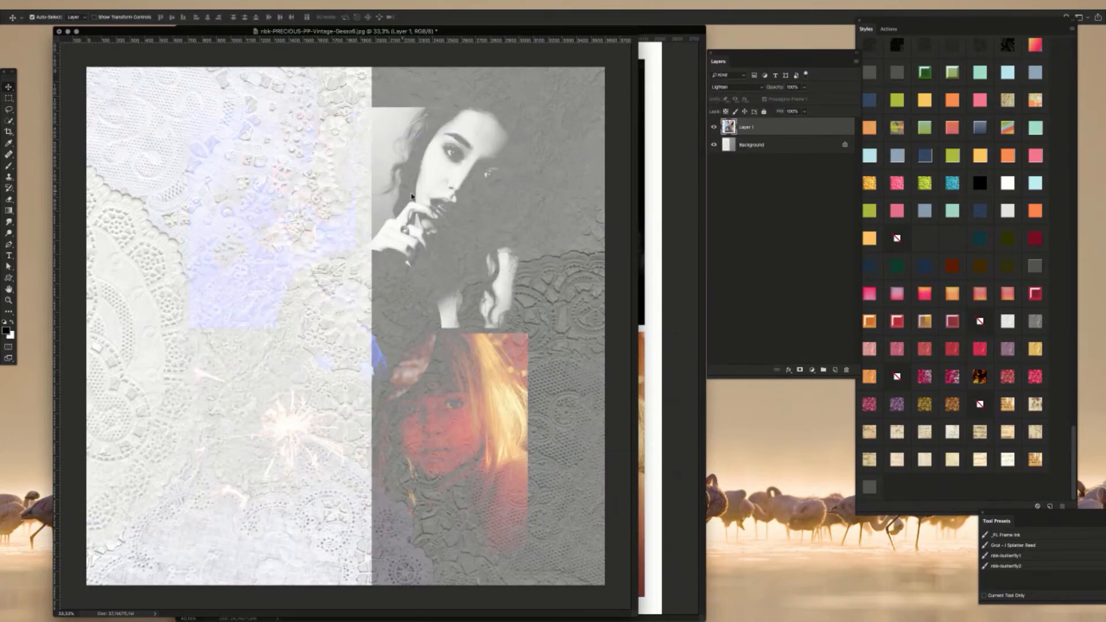
left_click_drag(490, 398, 535, 395)
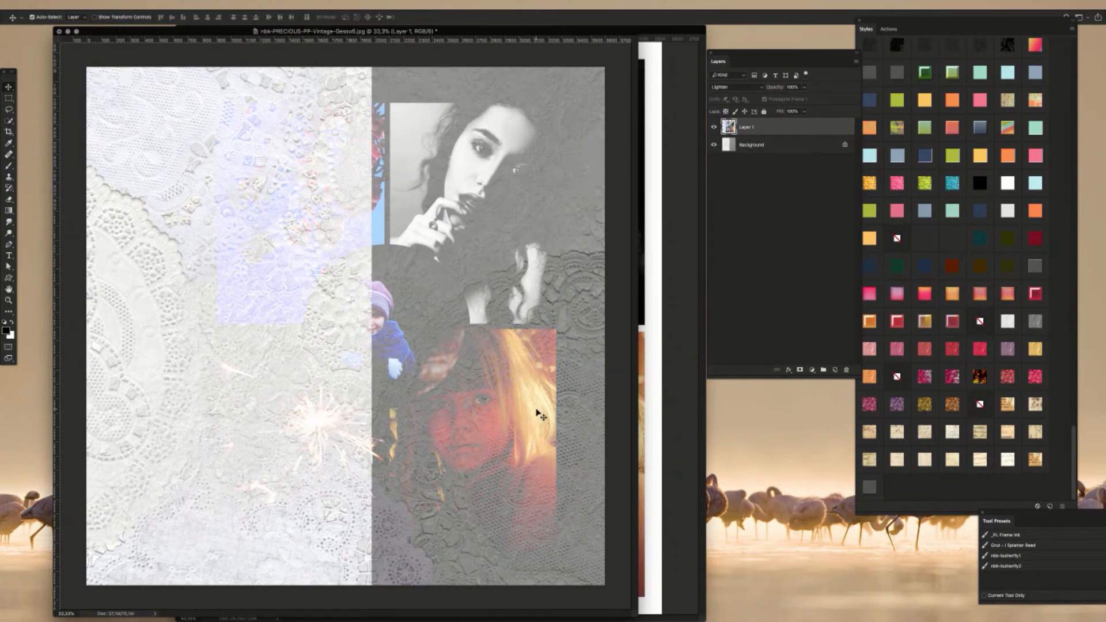
left_click_drag(537, 414, 531, 397)
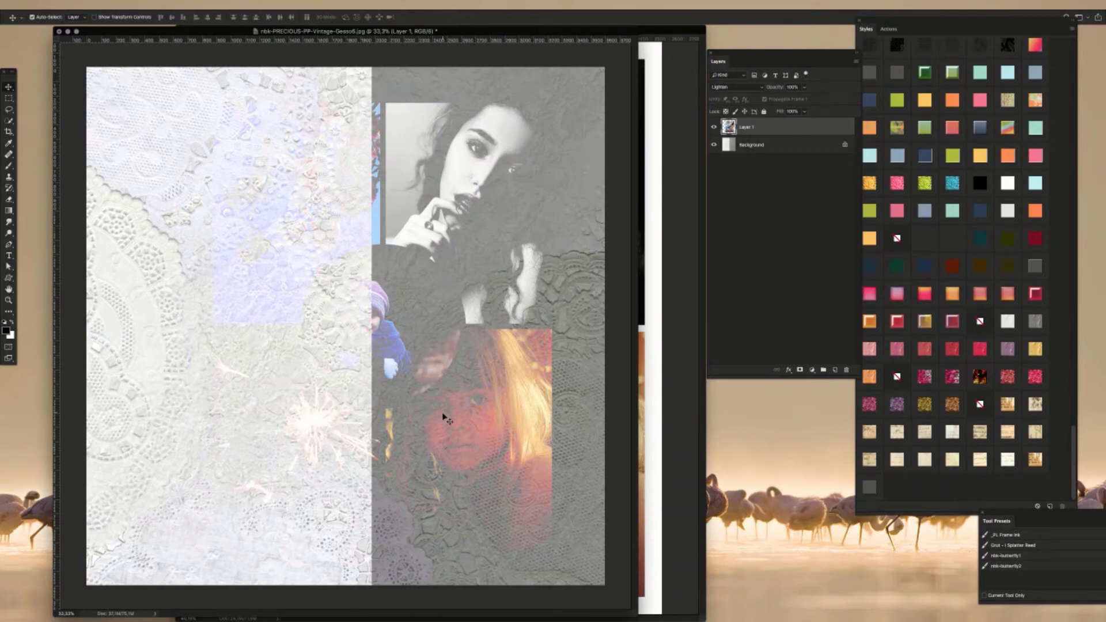
left_click_drag(427, 410, 511, 411)
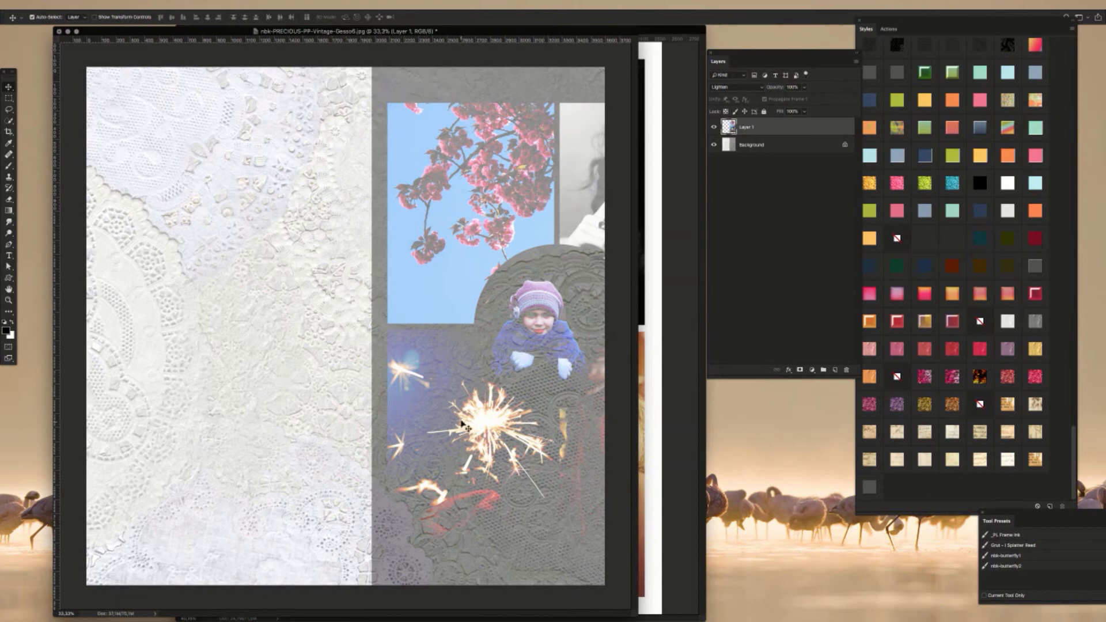
left_click_drag(494, 420, 427, 301)
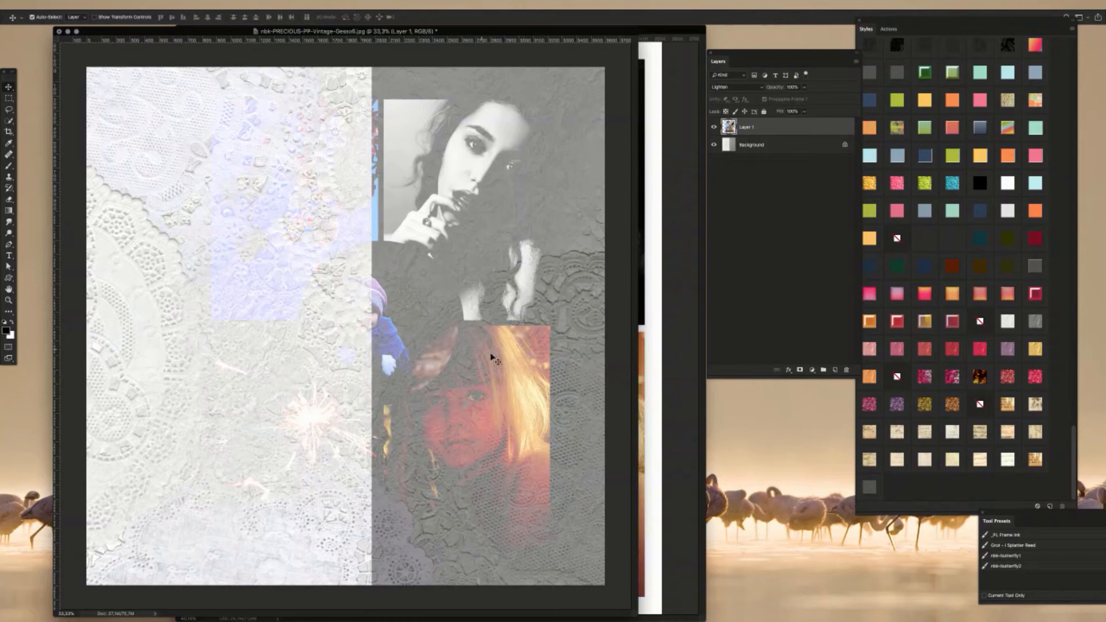
left_click_drag(496, 424, 536, 390)
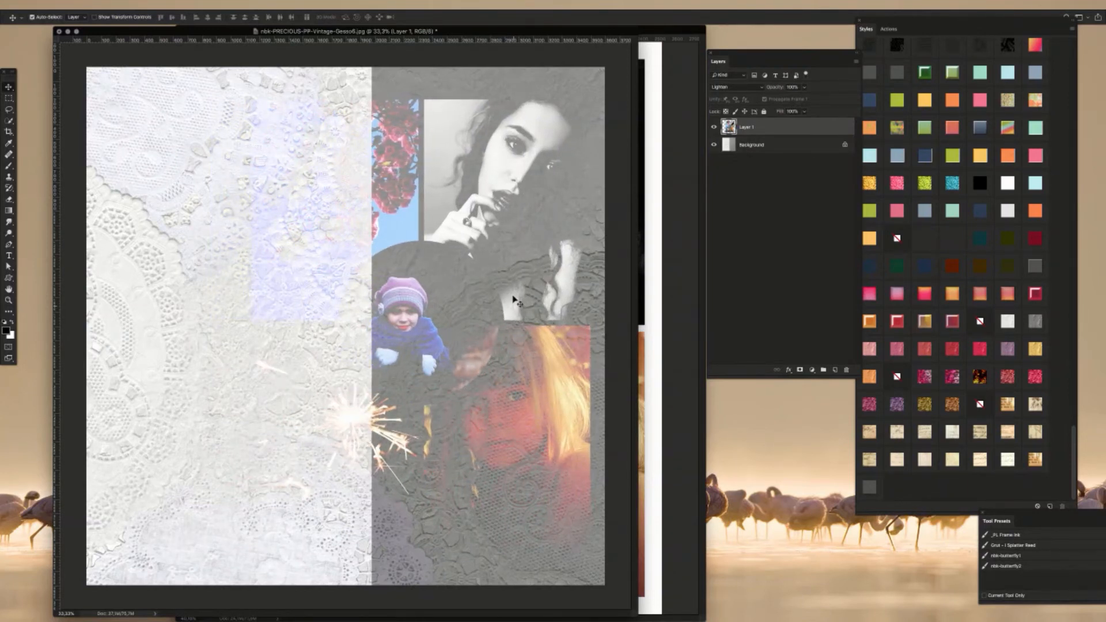
Step: Try the Screen blend mode on the collage layer, and switch it to Color Dodge
left_click(727, 87)
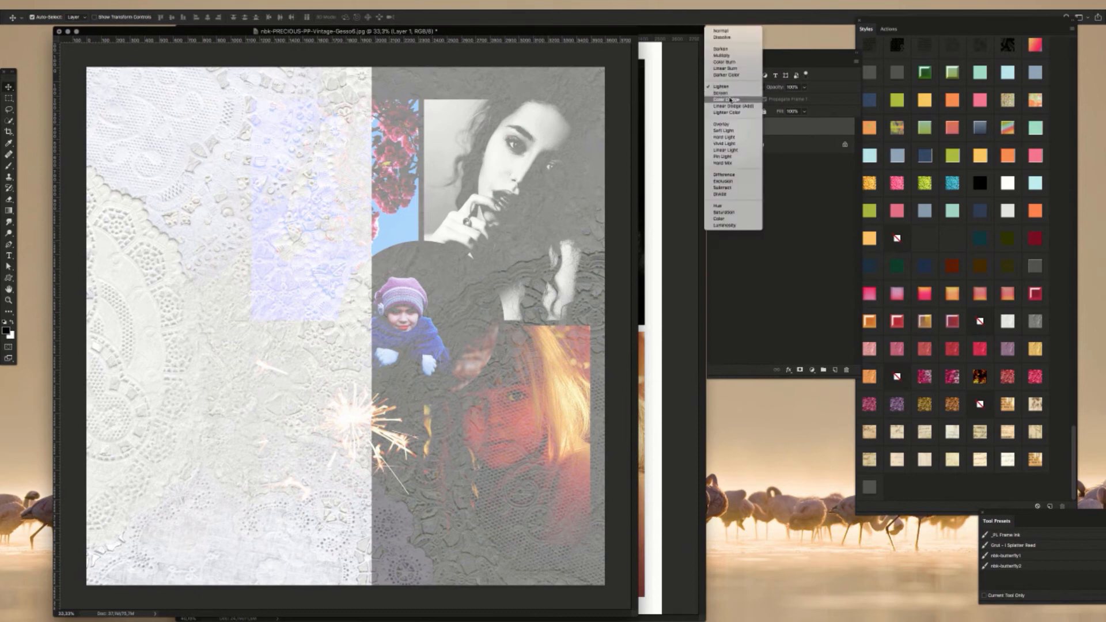
left_click(730, 94)
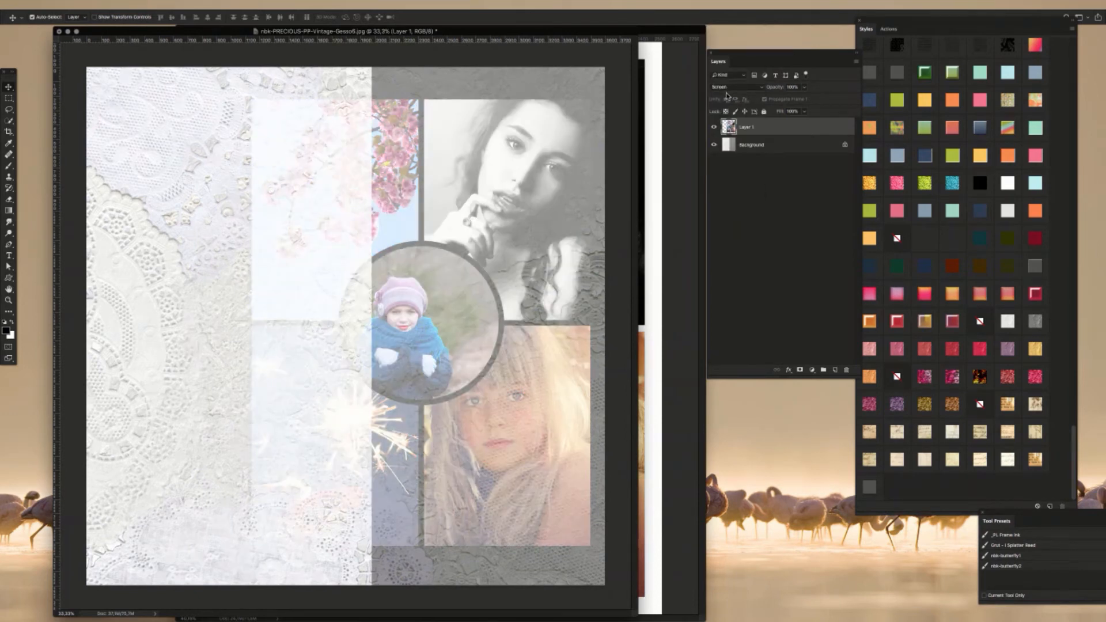
left_click(737, 90)
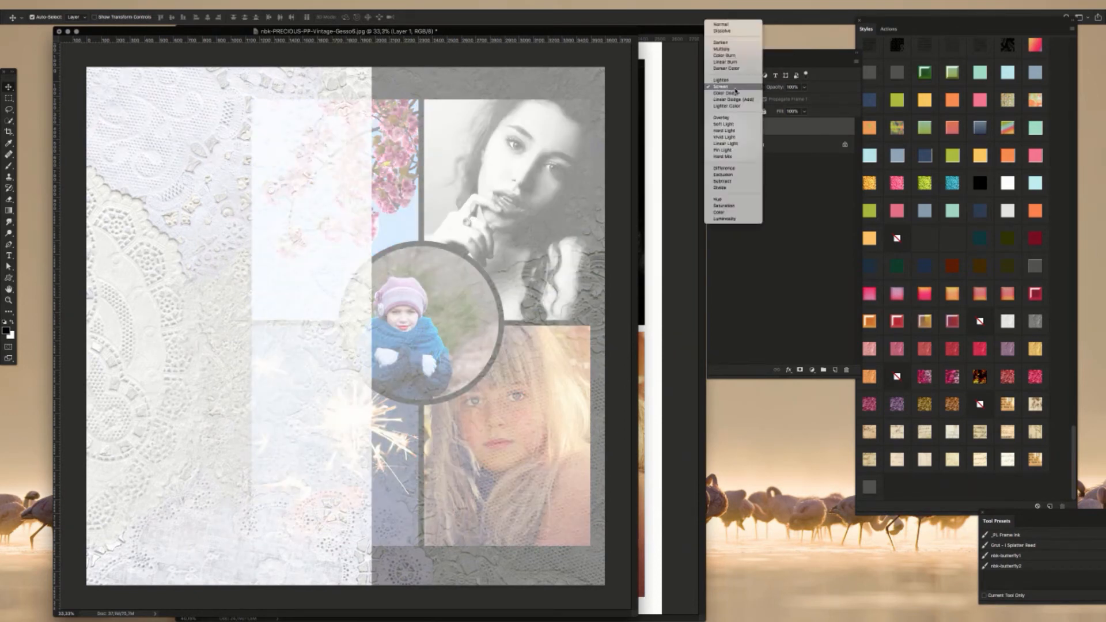
left_click(738, 94)
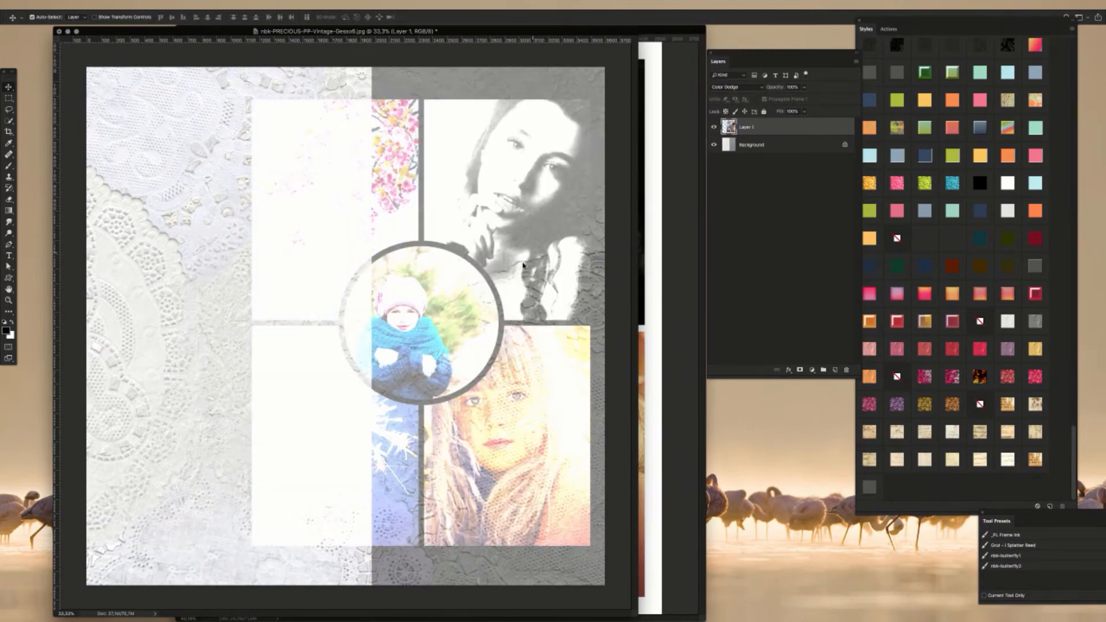
Step: Move the Color Dodge collage around over both texture halves, placing it further left across the light and dark border
mouse_move(523, 264)
left_mouse_down()
mouse_move(535, 218)
mouse_move(531, 253)
mouse_move(551, 226)
mouse_move(533, 254)
left_mouse_up()
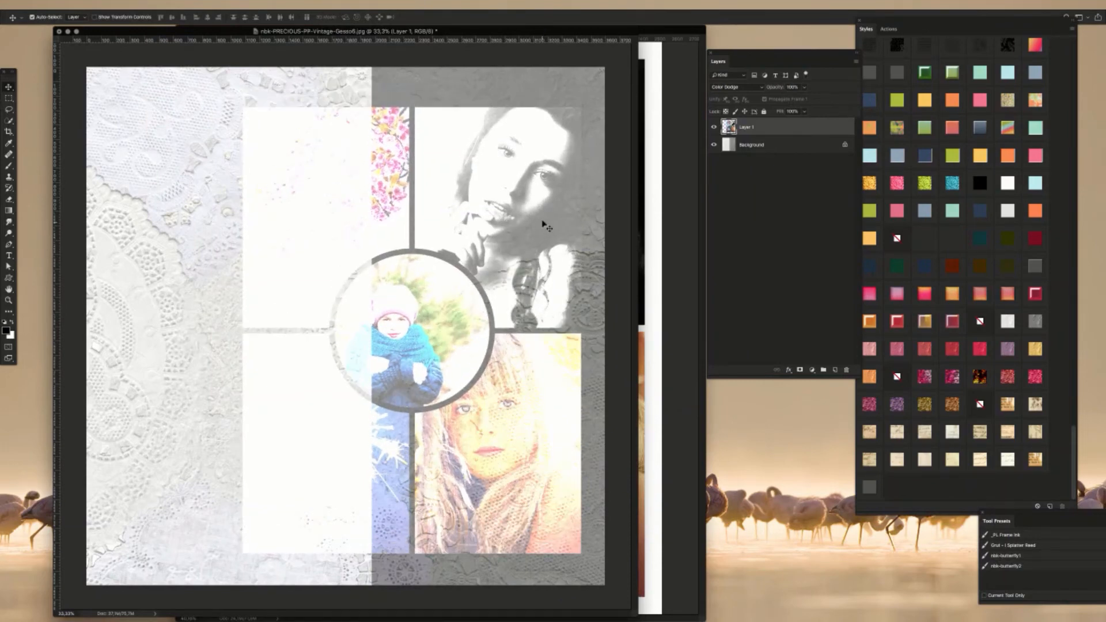
left_click_drag(561, 201, 583, 184)
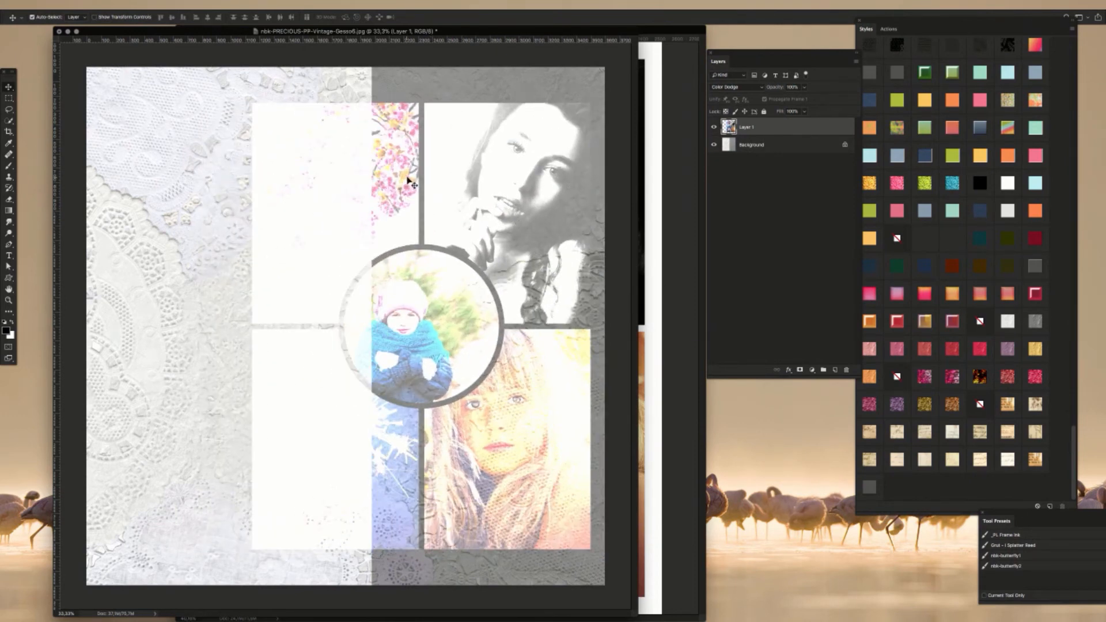
left_click_drag(410, 183, 353, 181)
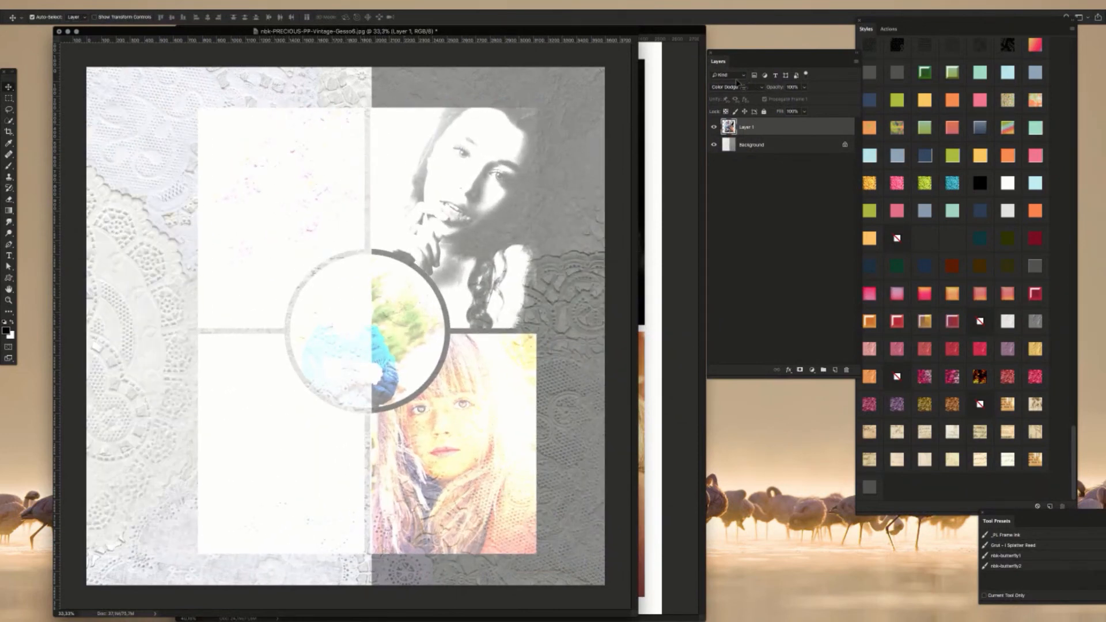
Step: Try the Linear Dodge (Add) blend mode on the collage layer, and switch it to Lighter Color
left_click(732, 88)
left_click(748, 94)
left_click(748, 90)
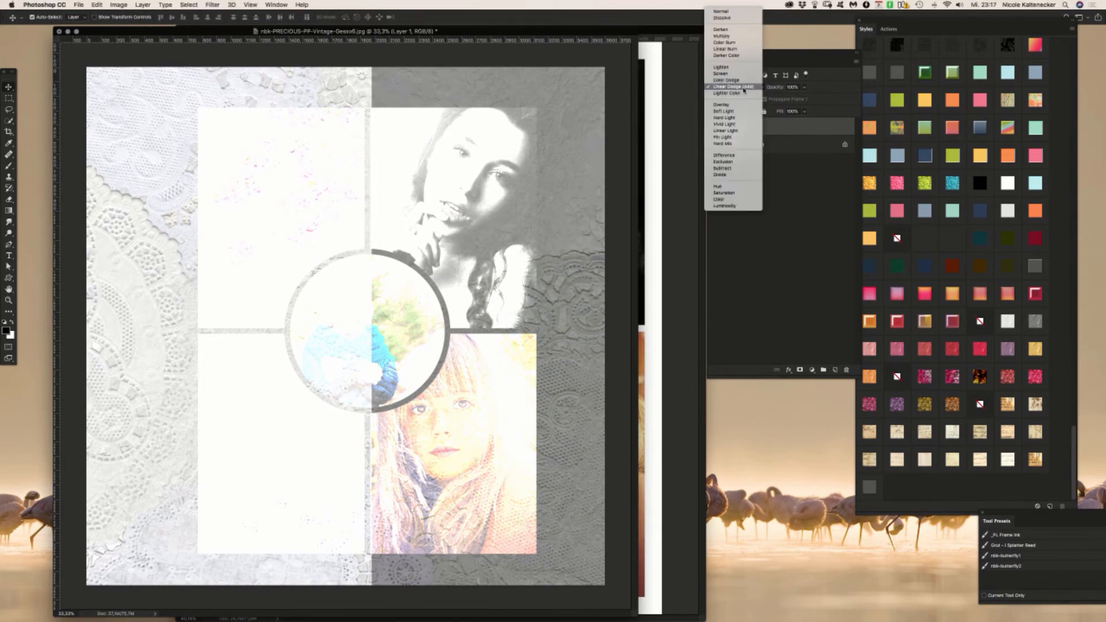
left_click(748, 94)
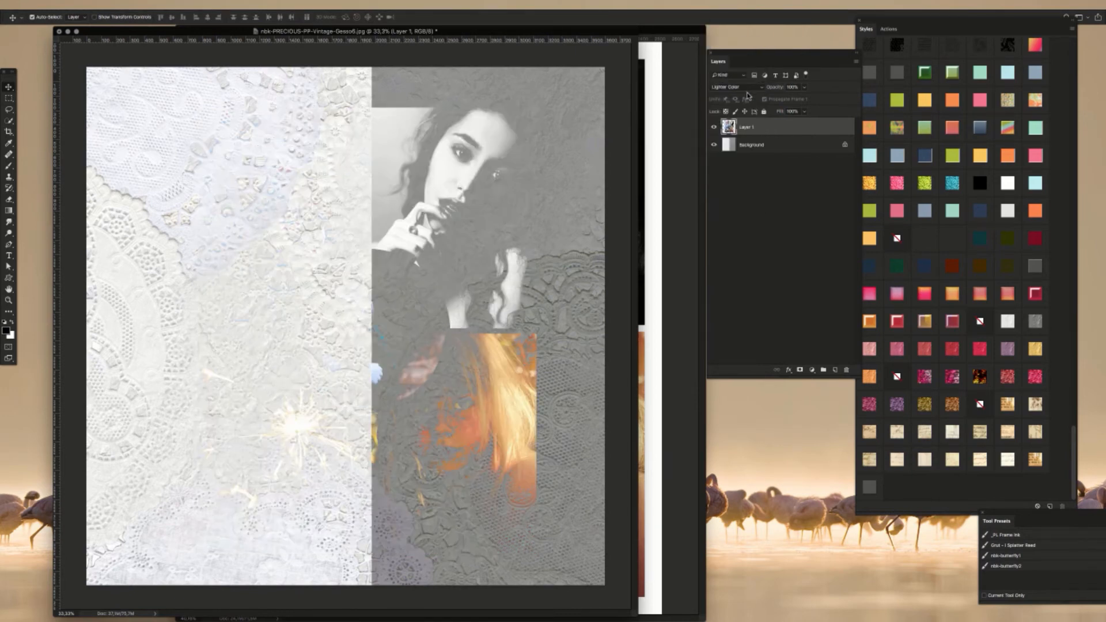
Step: Move the Lighter Color collage around over both texture halves, placing it slightly lower and further right
left_click_drag(527, 400, 597, 389)
left_click_drag(484, 204, 427, 209)
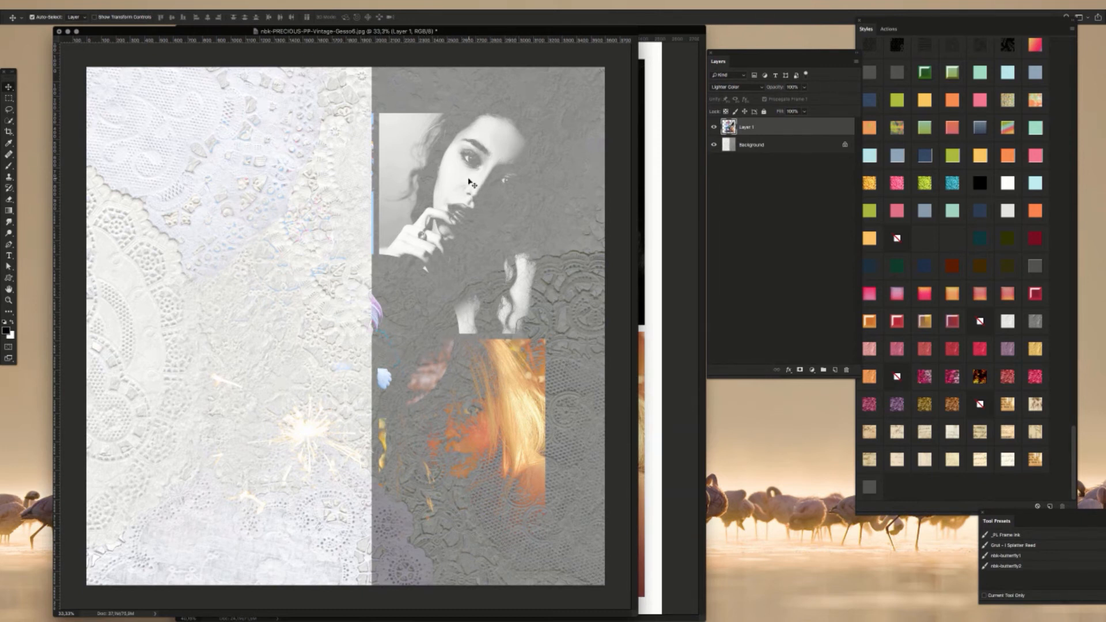
mouse_move(469, 183)
left_mouse_down()
mouse_move(482, 181)
mouse_move(484, 150)
mouse_move(487, 195)
left_mouse_up()
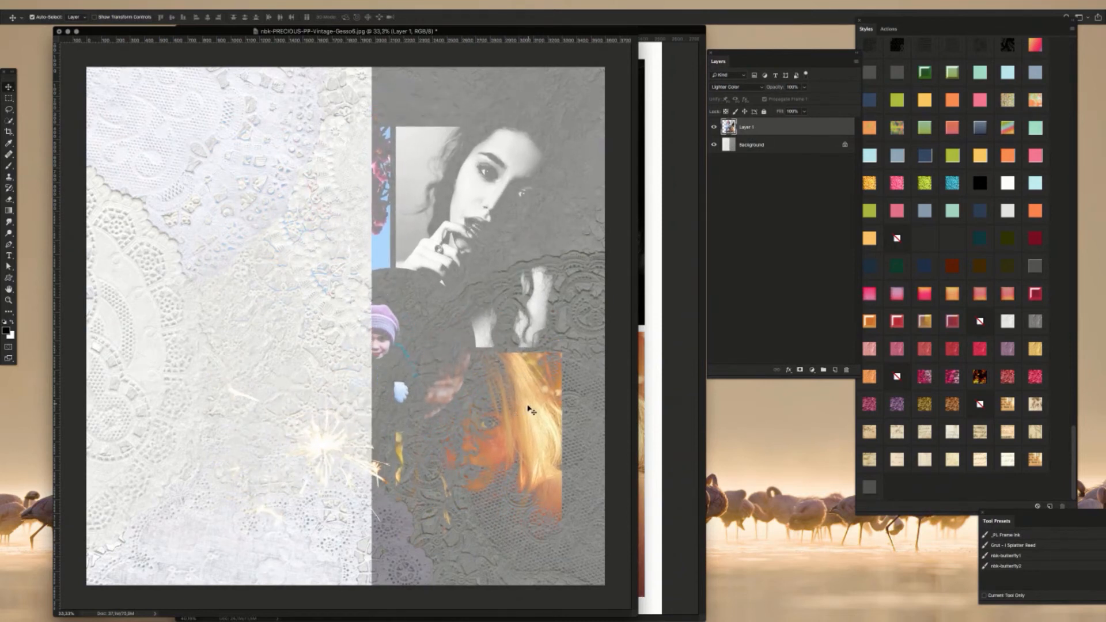
left_click_drag(529, 409, 525, 413)
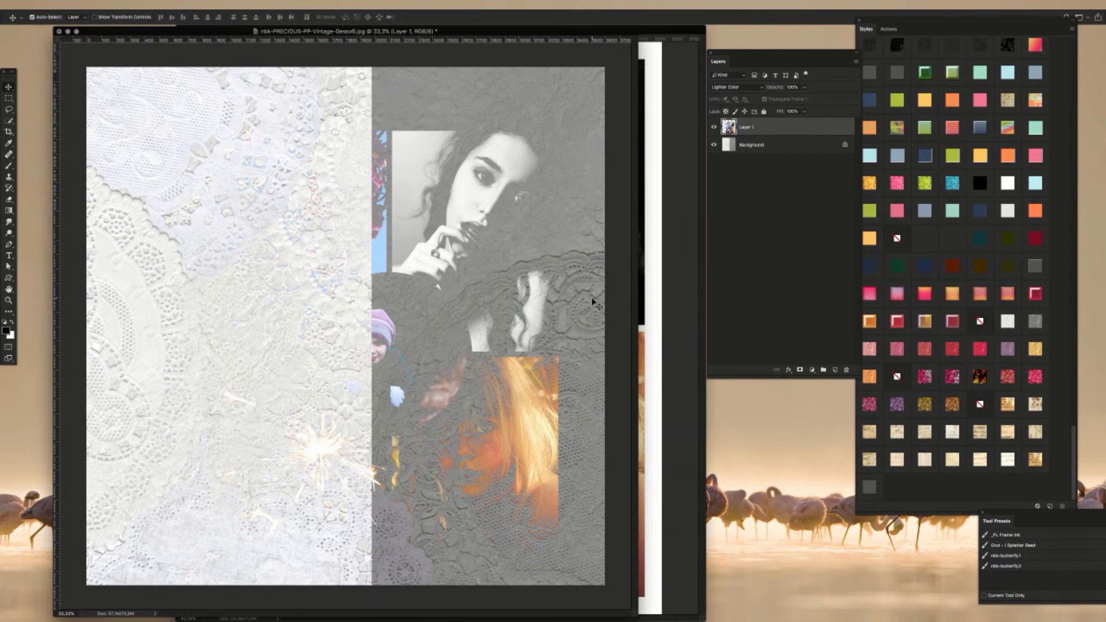
mouse_move(501, 189)
left_mouse_down()
mouse_move(506, 175)
mouse_move(494, 182)
left_mouse_up()
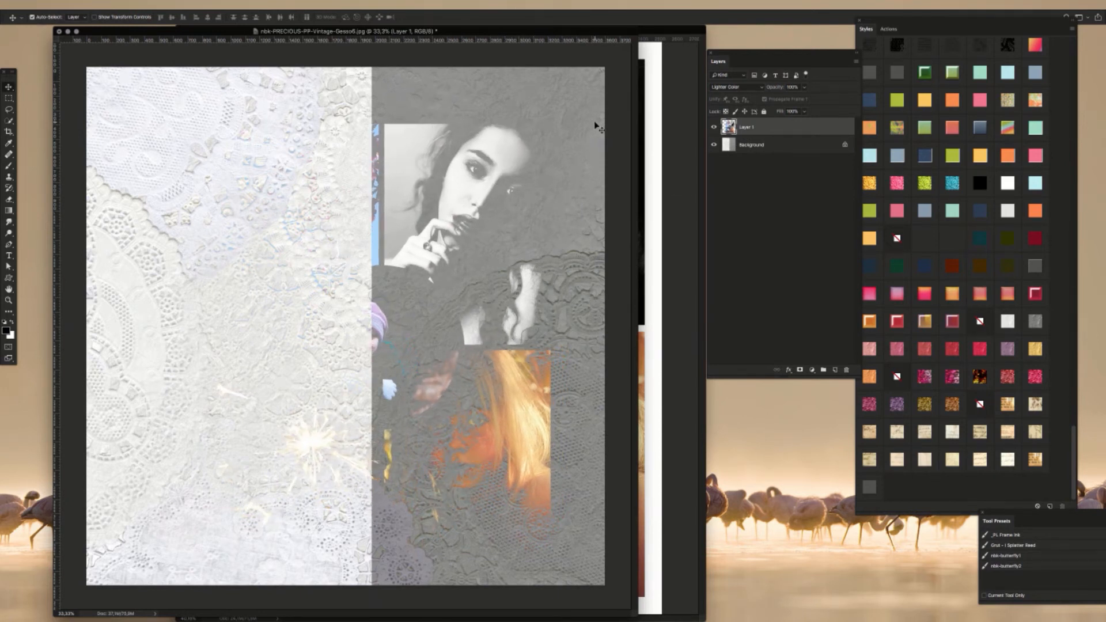
left_click(576, 104)
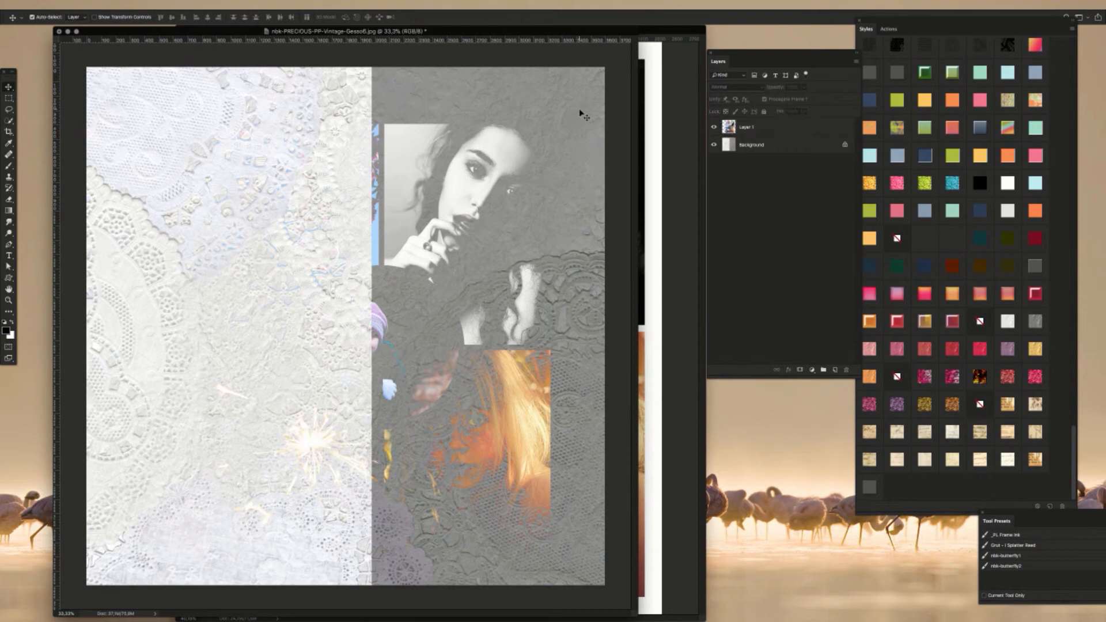
mouse_move(499, 167)
left_mouse_down()
mouse_move(510, 153)
mouse_move(507, 176)
left_mouse_up()
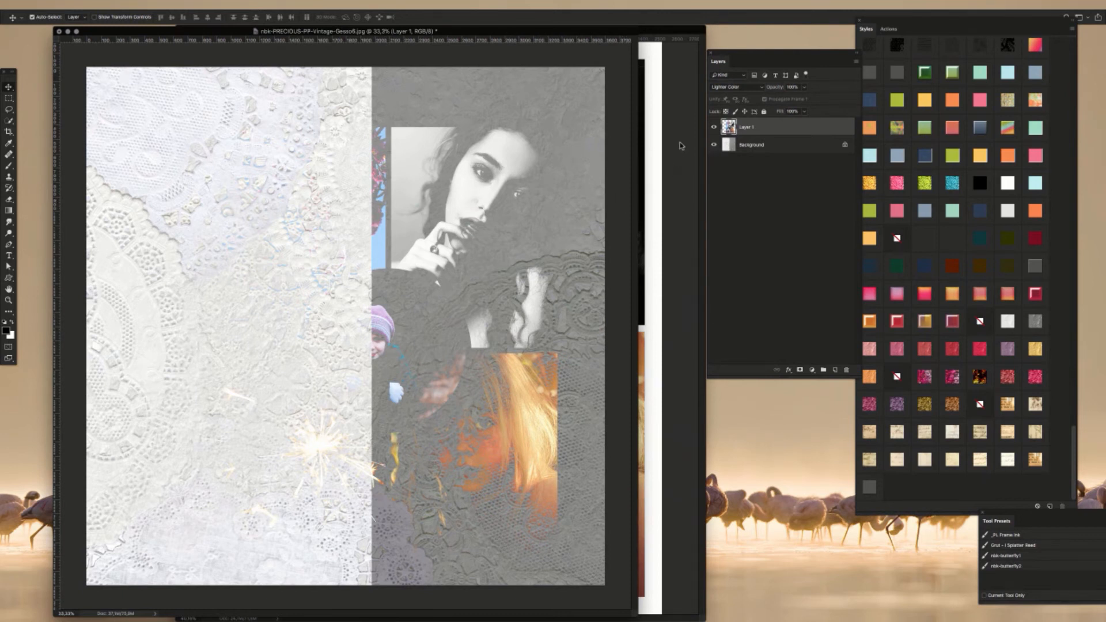
Step: Shift the texture document window slightly, view the original collage in test-Recovered.psd, and return to the texture document
mouse_move(583, 33)
left_mouse_down()
mouse_move(589, 47)
mouse_move(593, 34)
left_mouse_up()
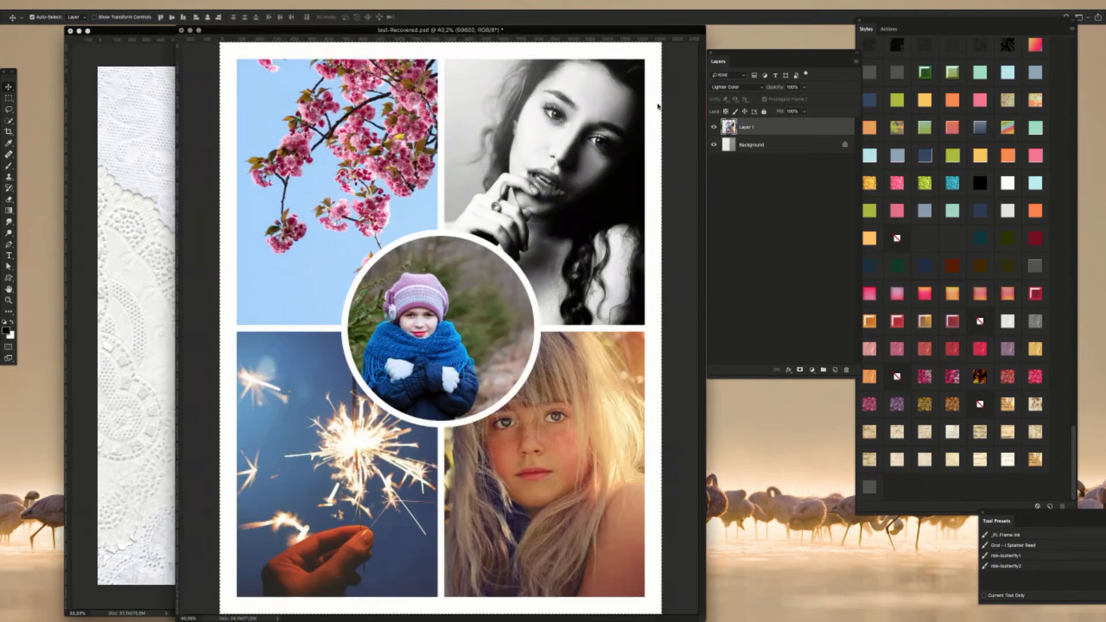
left_click(659, 101)
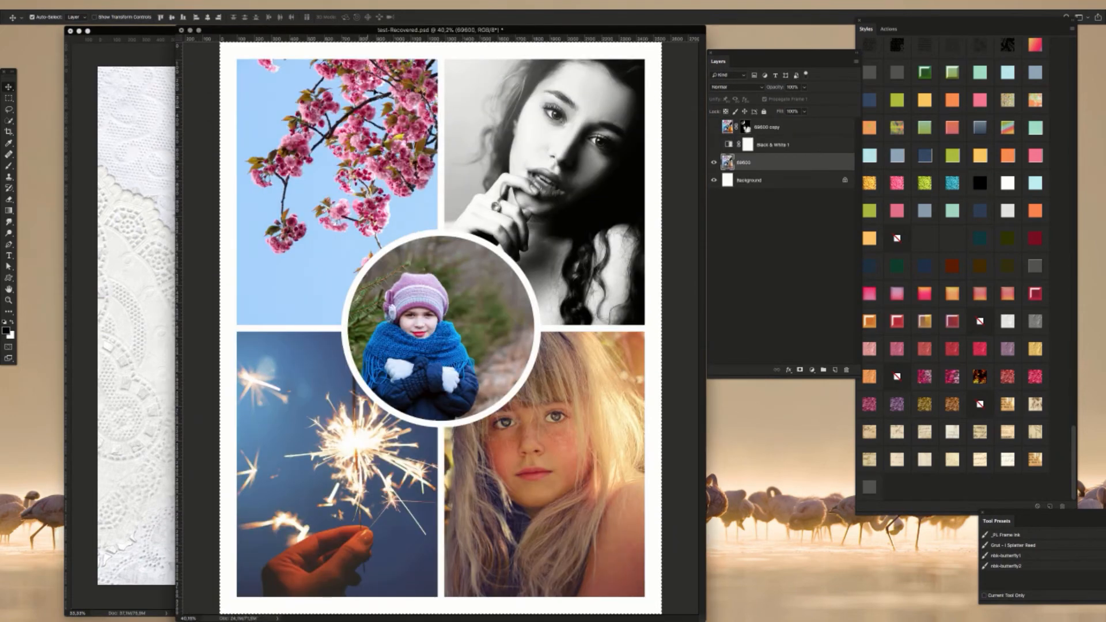
left_click(144, 161)
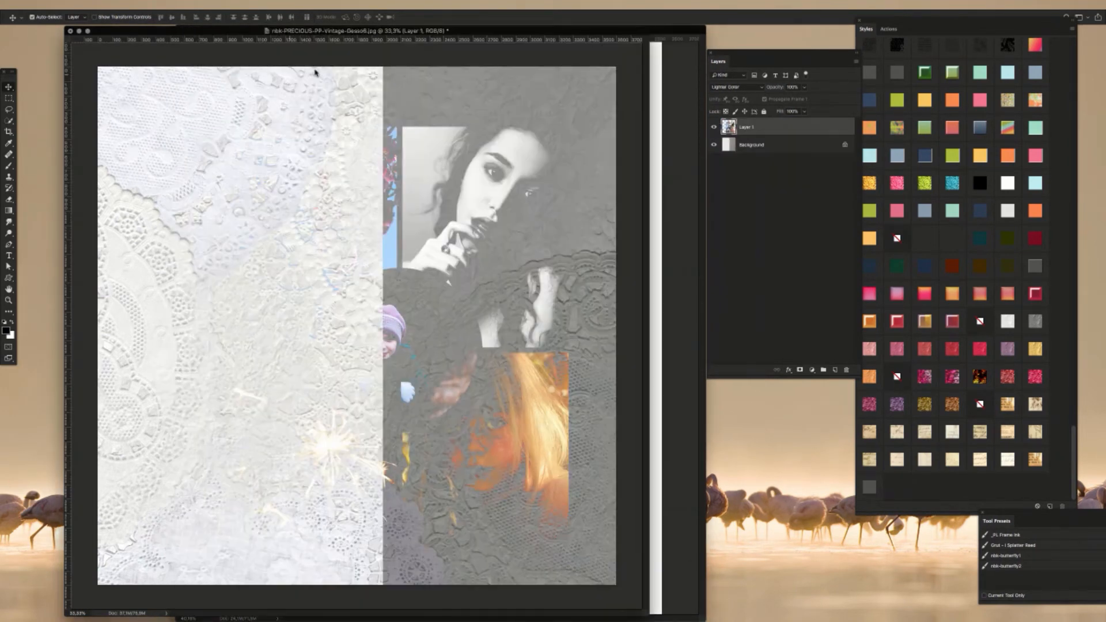
Step: Set the collage layer to Overlay and move it slightly up and right on the texture
left_click(734, 89)
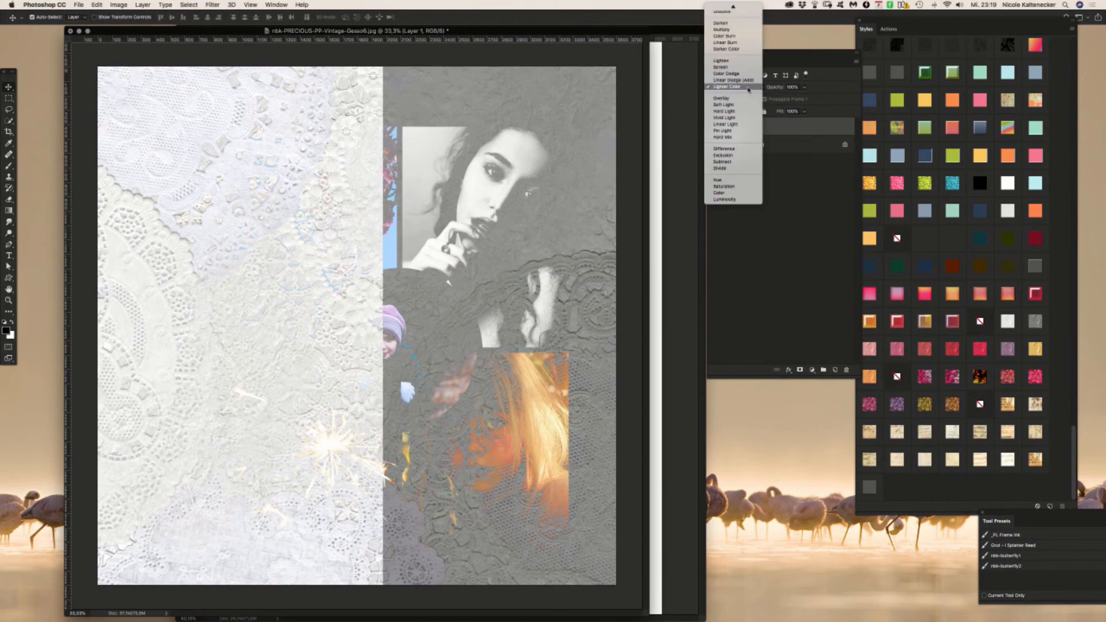
left_click(752, 99)
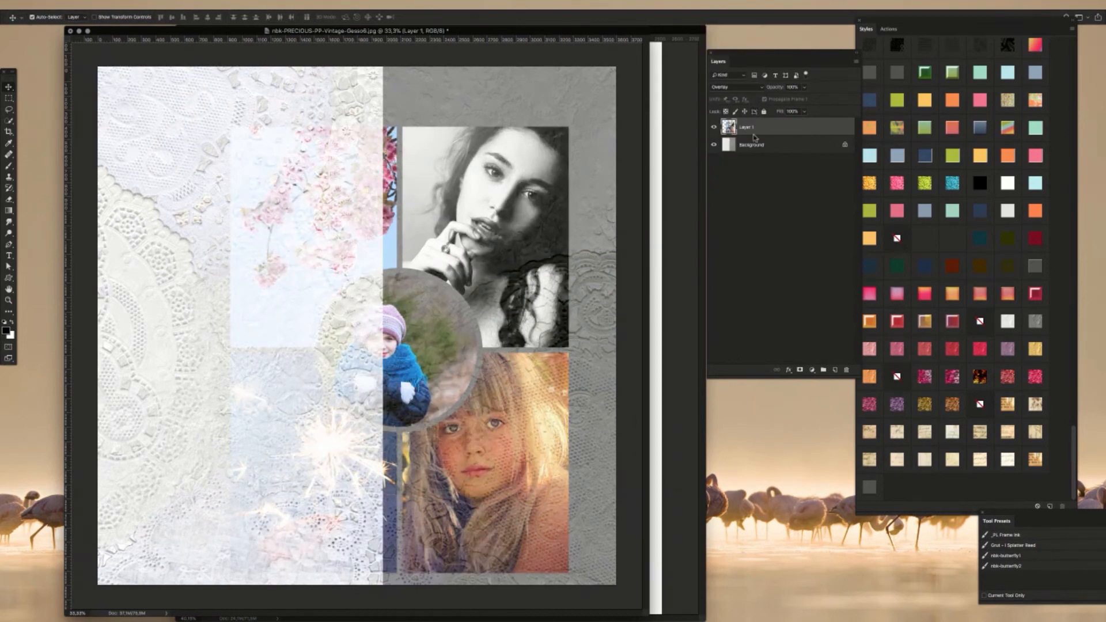
left_click_drag(560, 330, 572, 303)
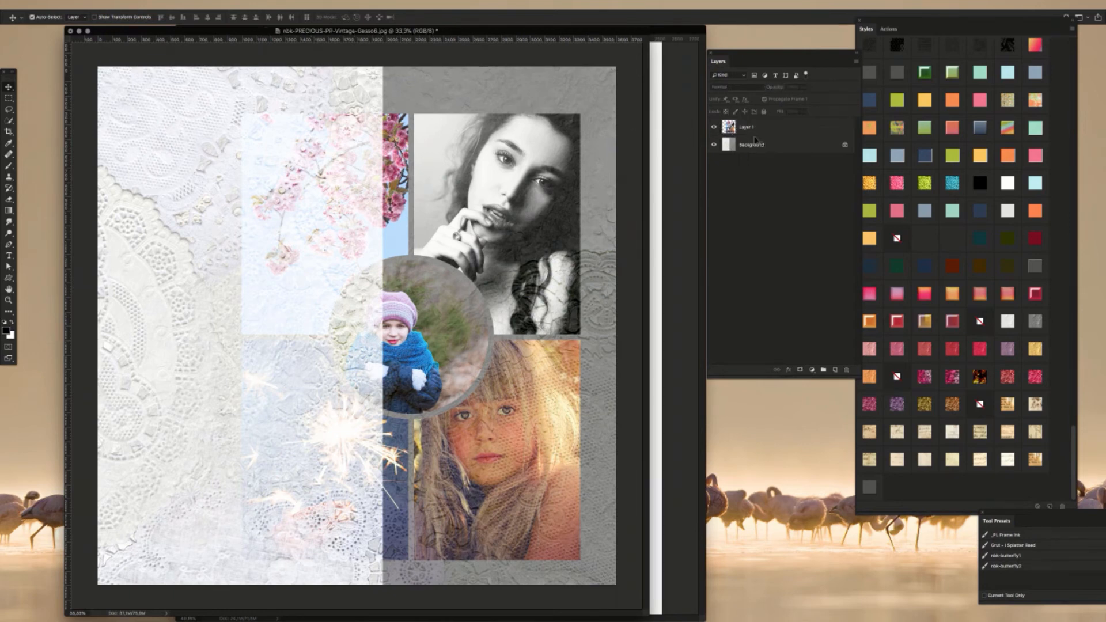
Step: Darken a middle band of the Background's dark half with Hue/Saturation, lowering Lightness to about -63, and clear the selection
left_click(781, 148)
left_click(10, 99)
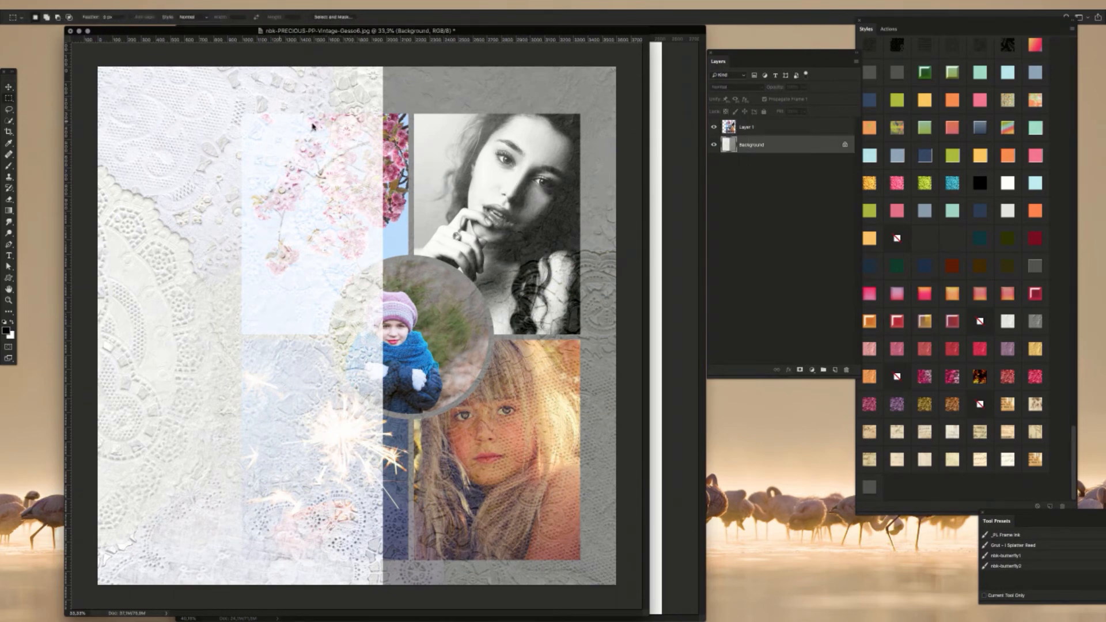
left_click_drag(614, 233, 384, 429)
key("super+u")
left_click_drag(654, 193, 628, 199)
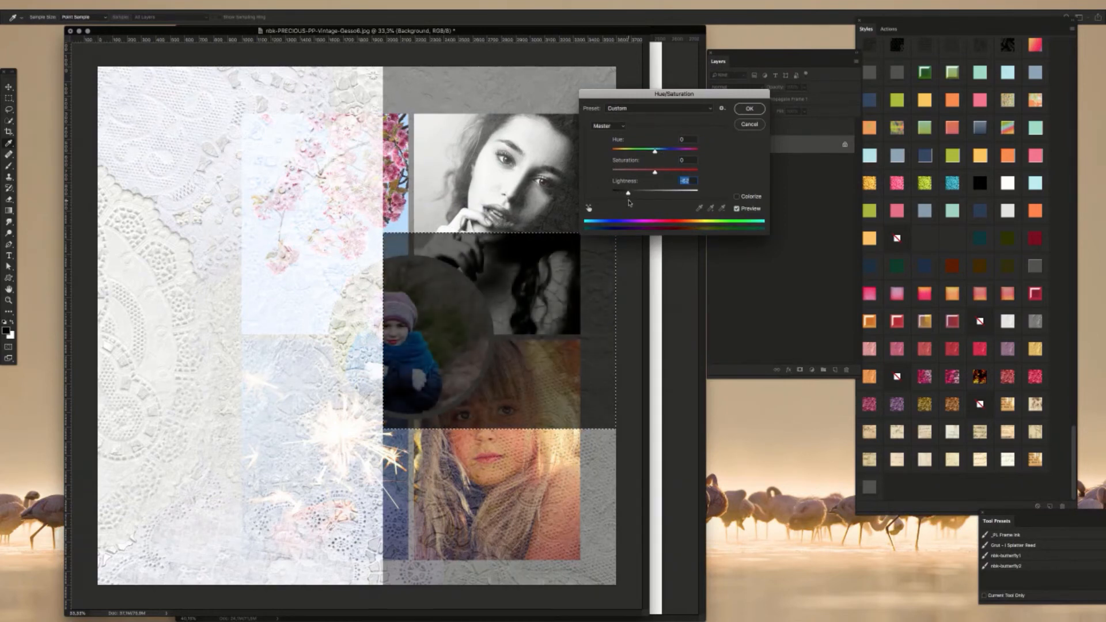
left_click(749, 109)
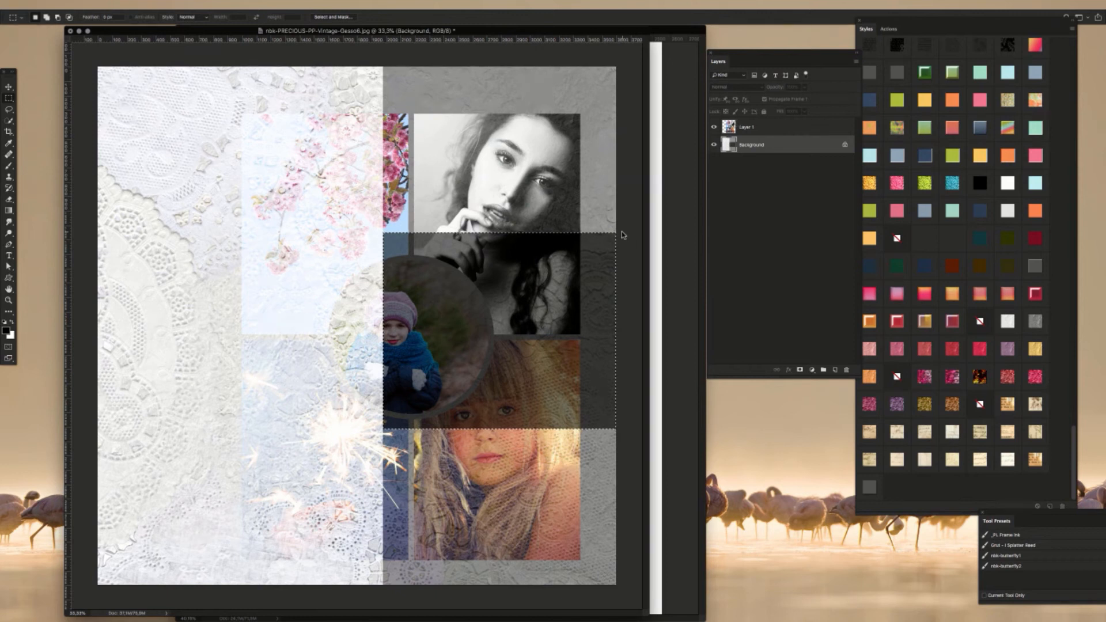
key("super+d")
left_click_drag(622, 428, 380, 618)
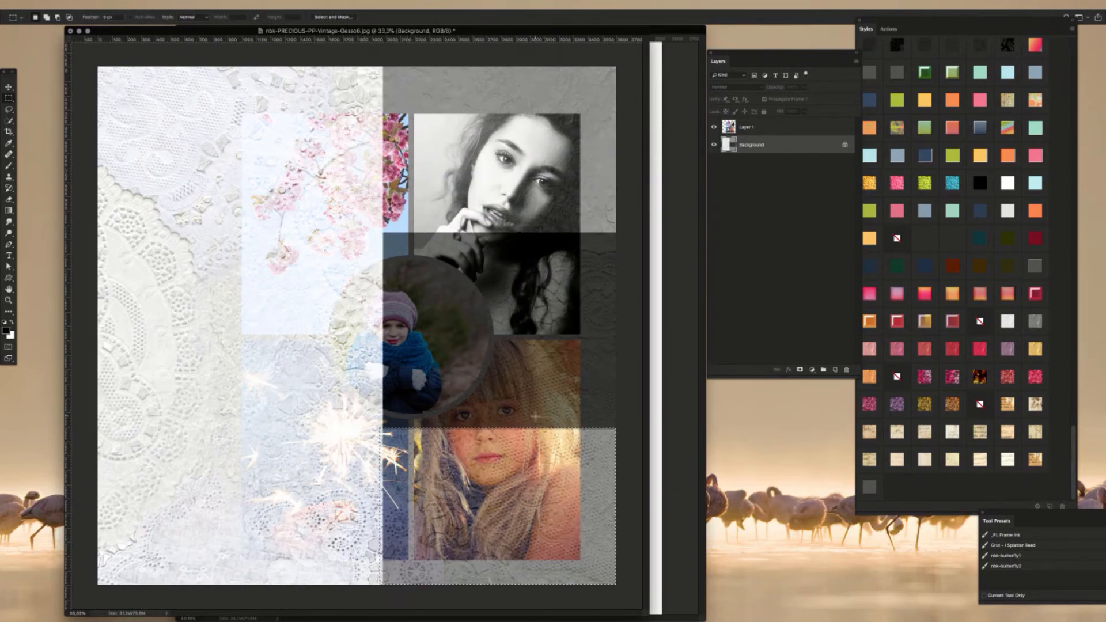
key("ctrl+d")
Step: Move the Overlay collage around over the grey and darkened areas, placing it slightly higher and further right
left_click(8, 88)
mouse_move(534, 187)
left_mouse_down()
mouse_move(533, 166)
mouse_move(543, 183)
mouse_move(556, 170)
mouse_move(552, 182)
left_mouse_up()
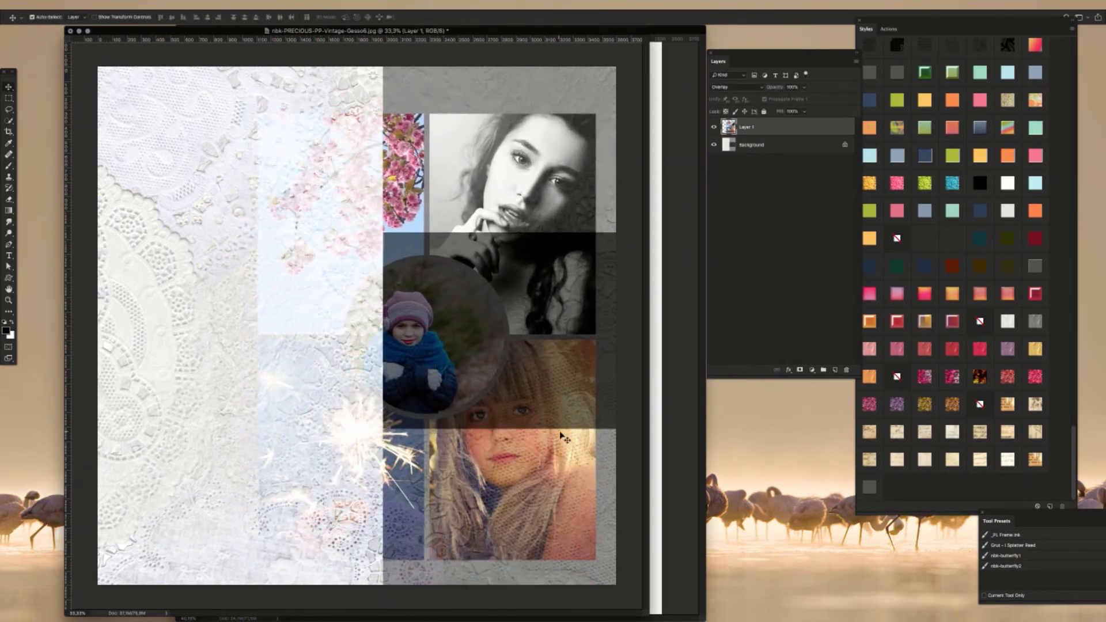
left_click_drag(527, 443, 532, 464)
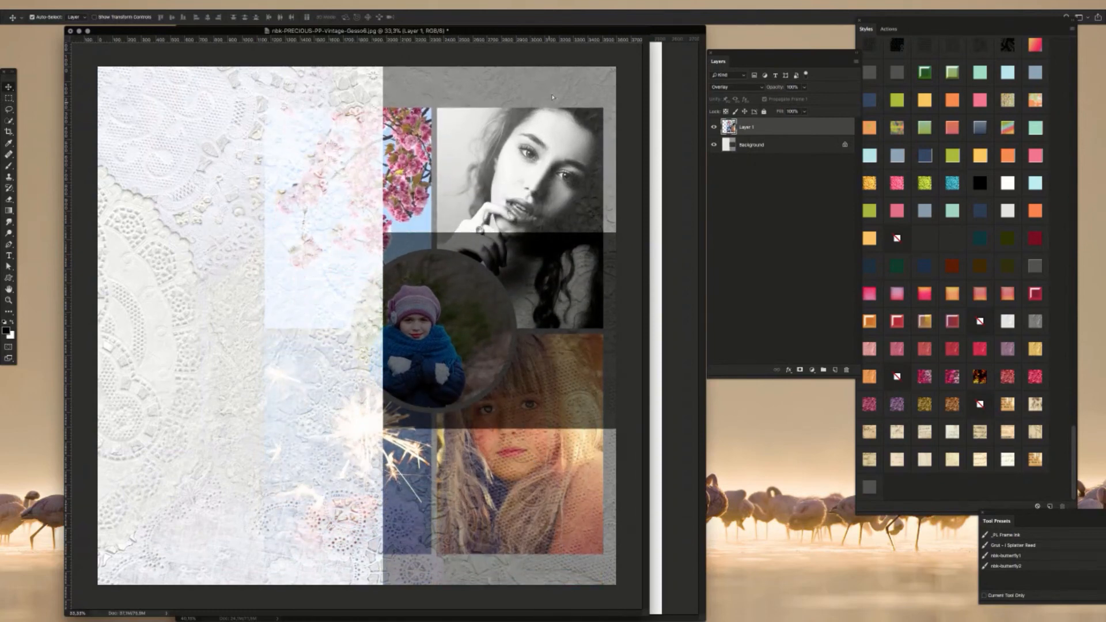
mouse_move(564, 137)
left_mouse_down()
mouse_move(550, 113)
mouse_move(504, 114)
mouse_move(558, 123)
left_mouse_up()
Step: Set the collage layer to Soft Light and move it across the texture, placing it slightly higher
left_click(734, 89)
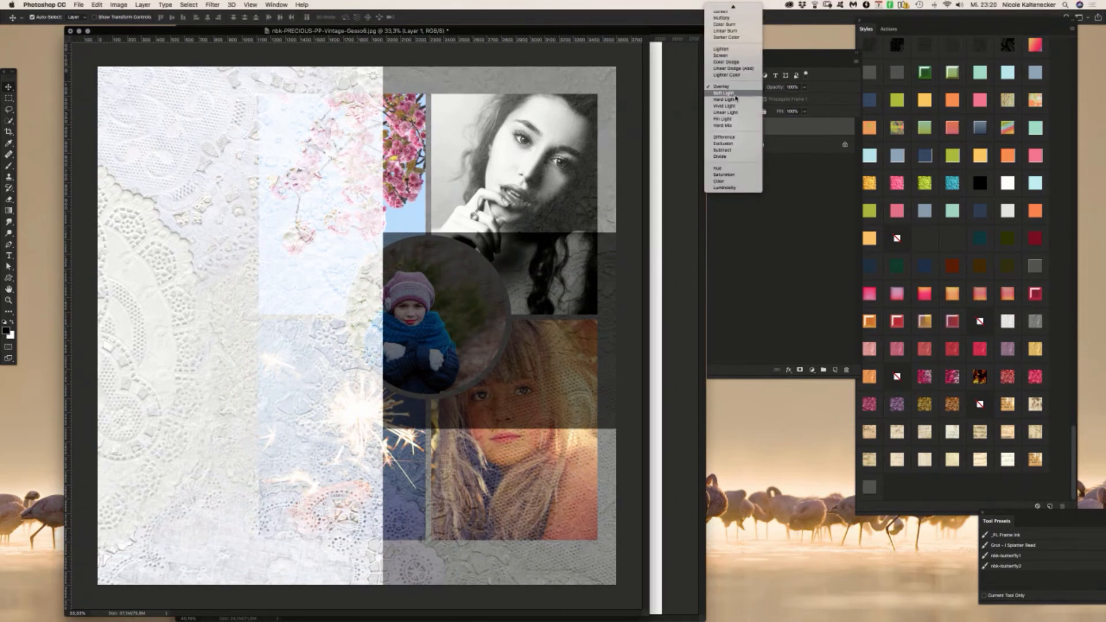
left_click(735, 94)
left_click_drag(538, 155, 520, 182)
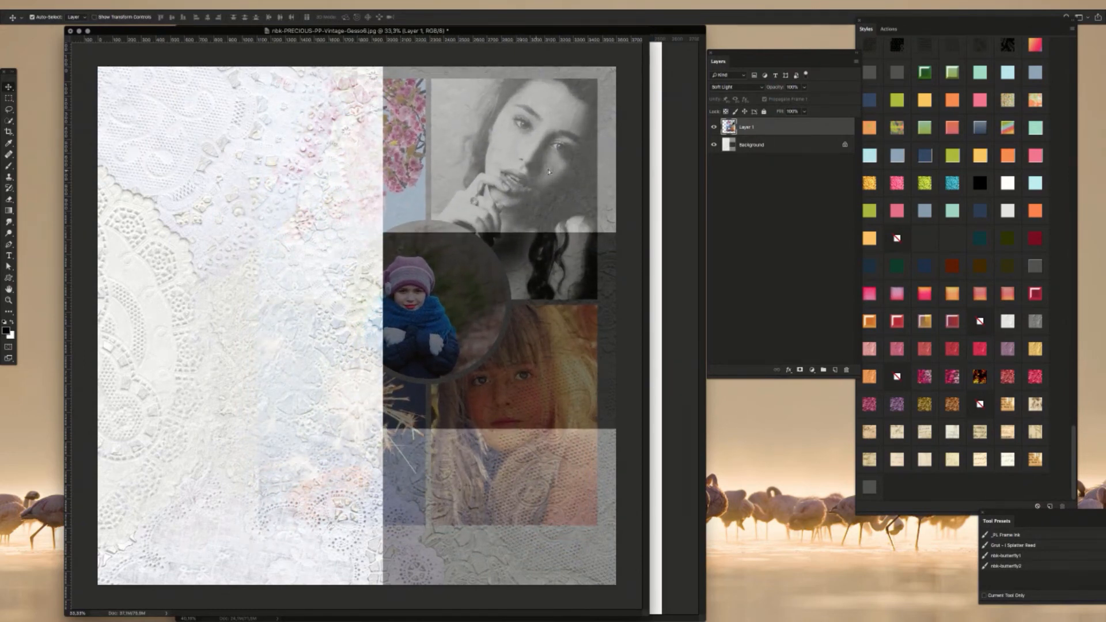
Step: Select the entire dark half of the texture and copy it from the Background to a new layer
left_click(9, 99)
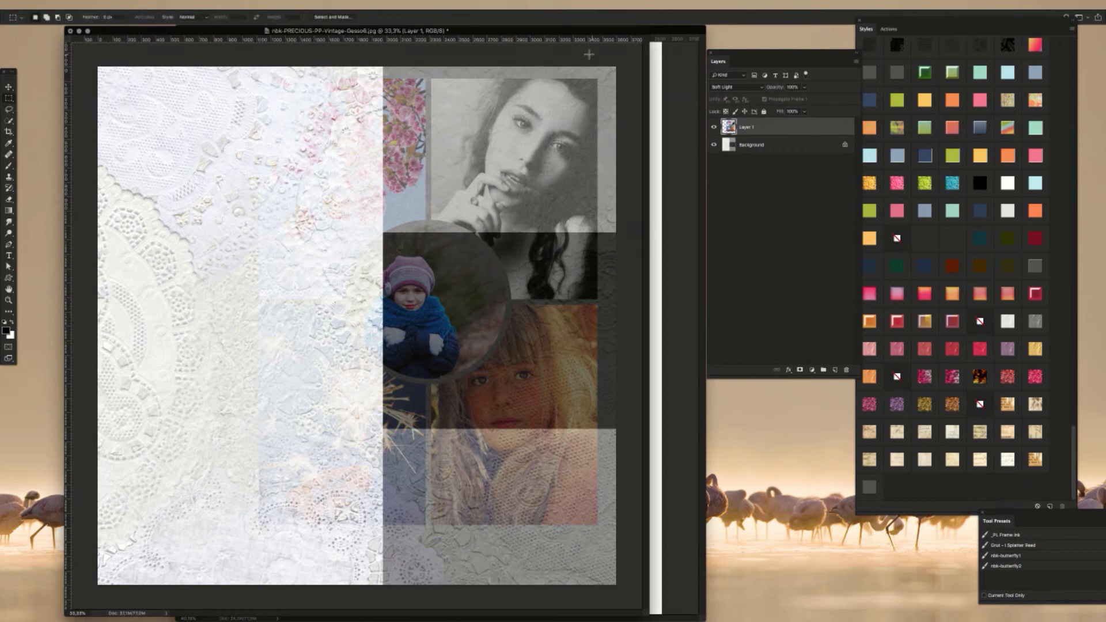
left_click_drag(626, 58, 383, 587)
left_click(780, 146)
key("ctrl+j")
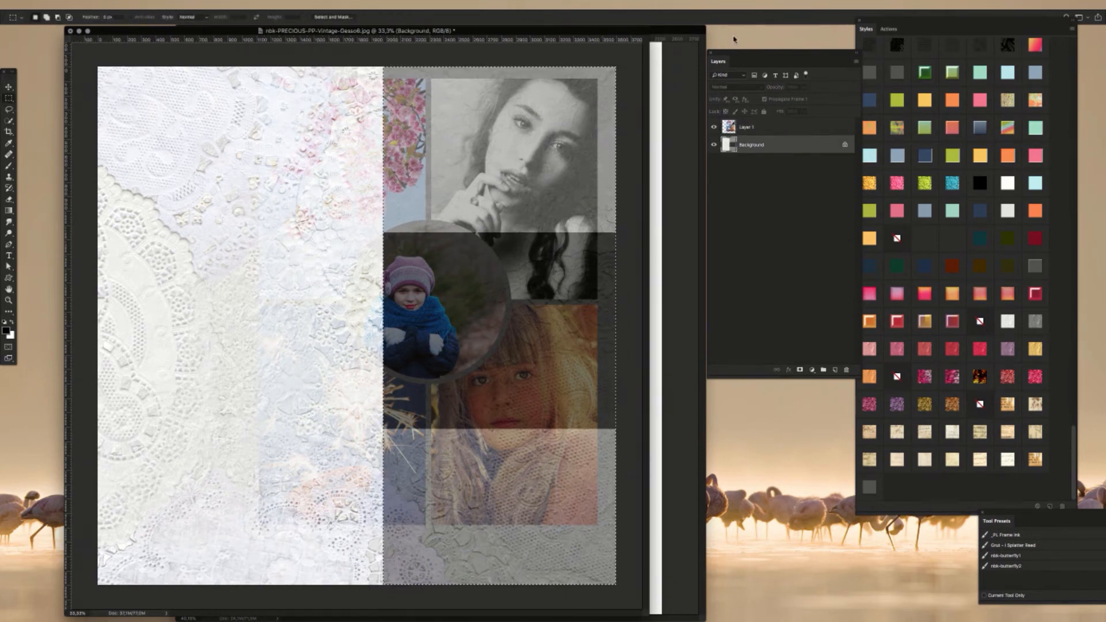
Step: Try teal, light grey, orange, yellow-orange and pink overlay styles on the copied half, and remove the style again
left_click(981, 238)
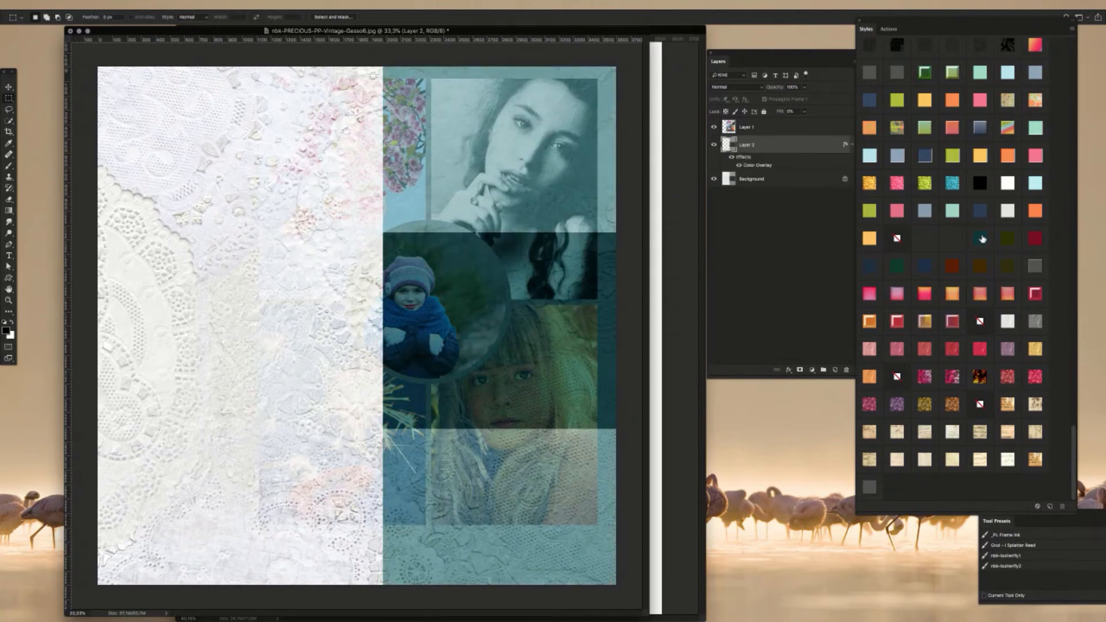
left_click(1012, 214)
left_click(1035, 212)
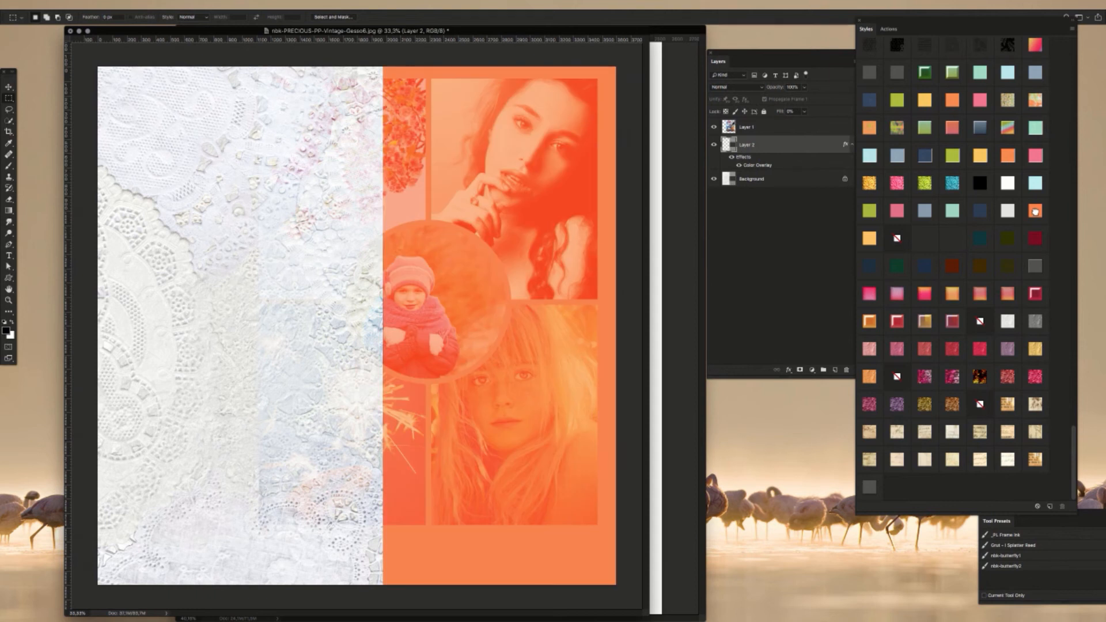
left_click(875, 237)
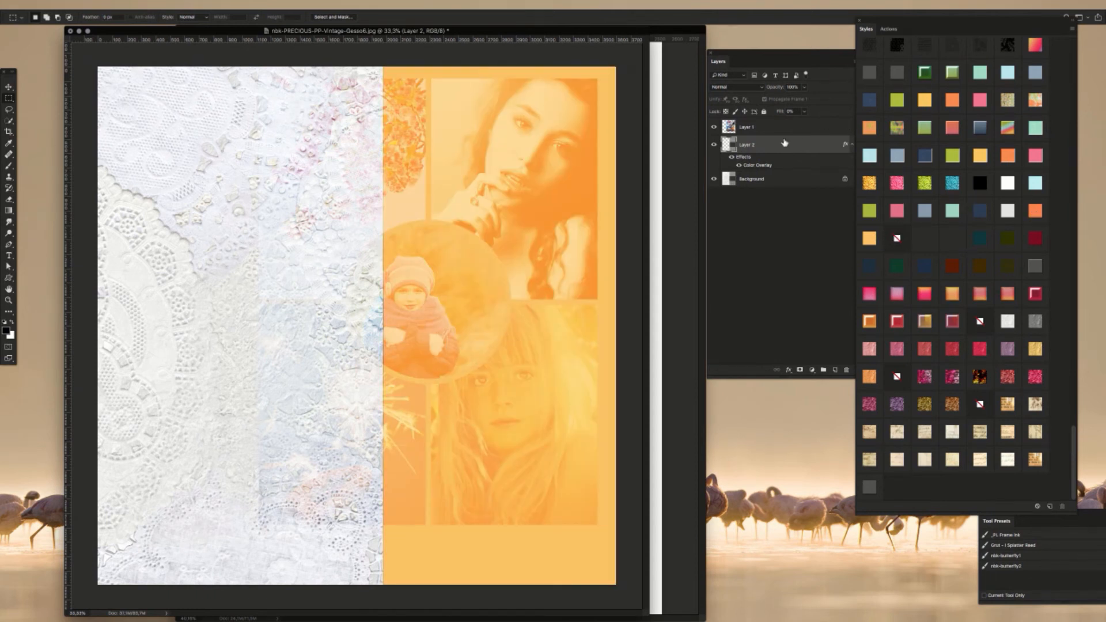
left_click(901, 213)
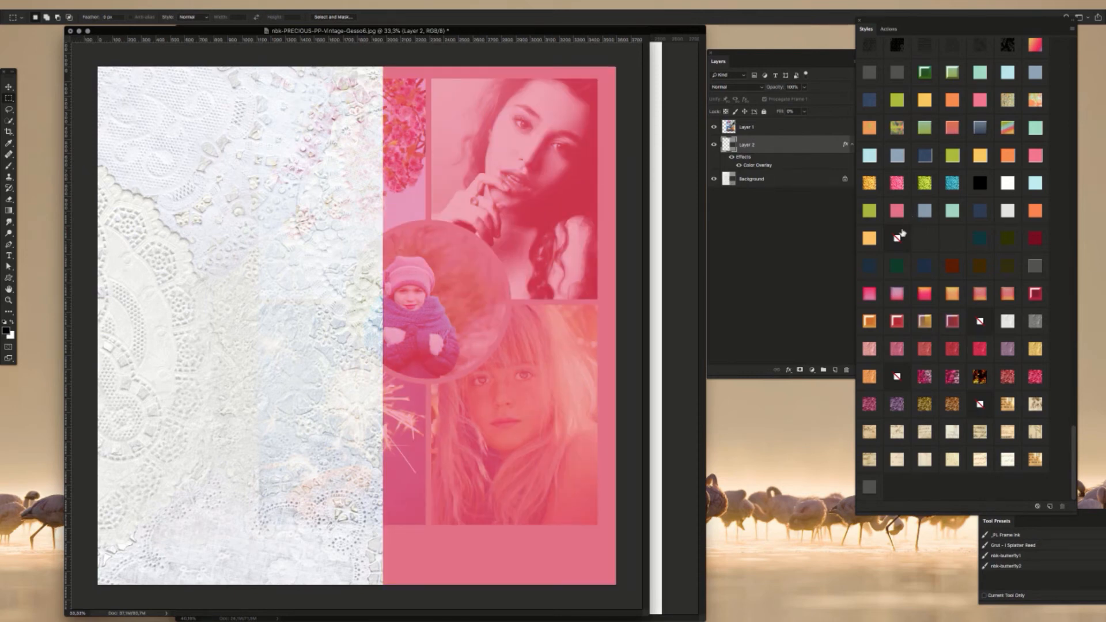
left_click(897, 238)
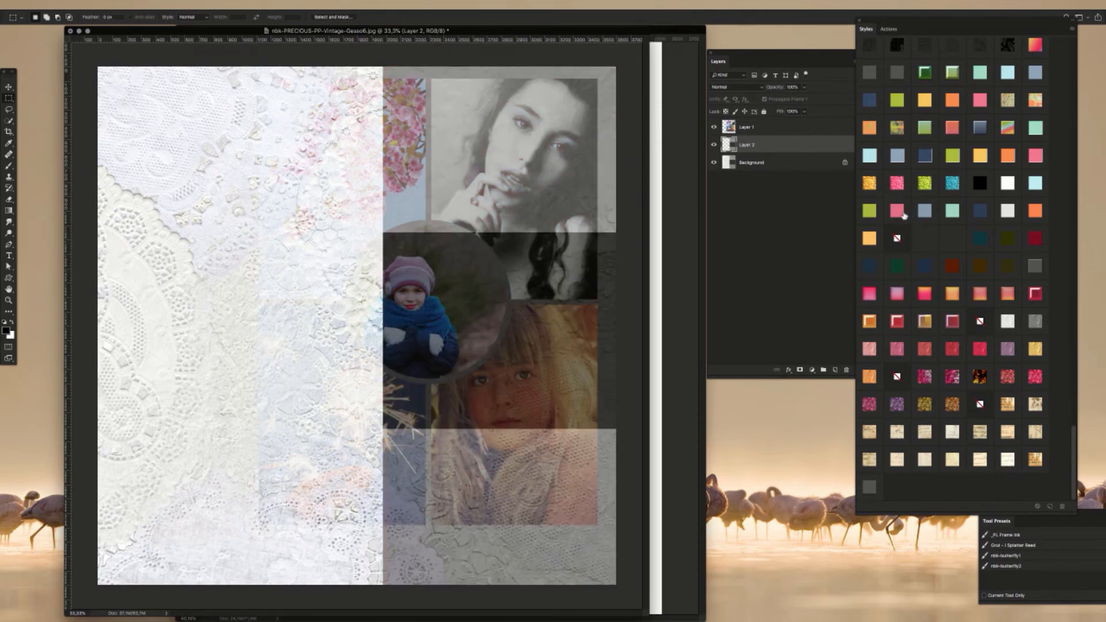
Step: Try the grey-blue and mint overlay styles on the copied half, apply the navy one, and keep that layer selected
left_click(924, 211)
left_click(952, 211)
left_click(981, 214)
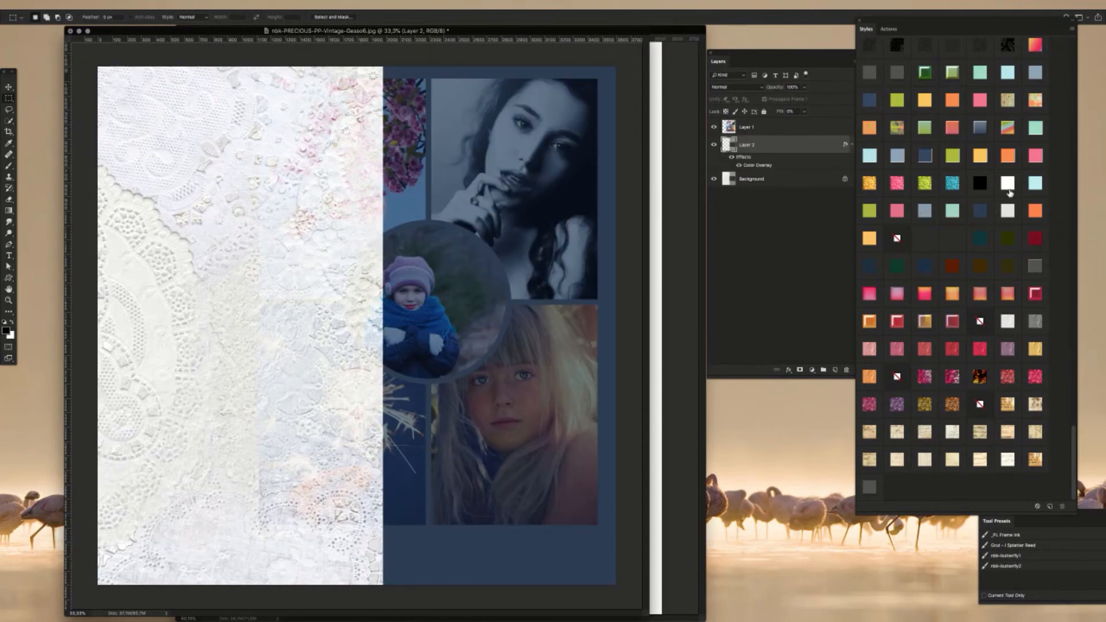
left_click(774, 129)
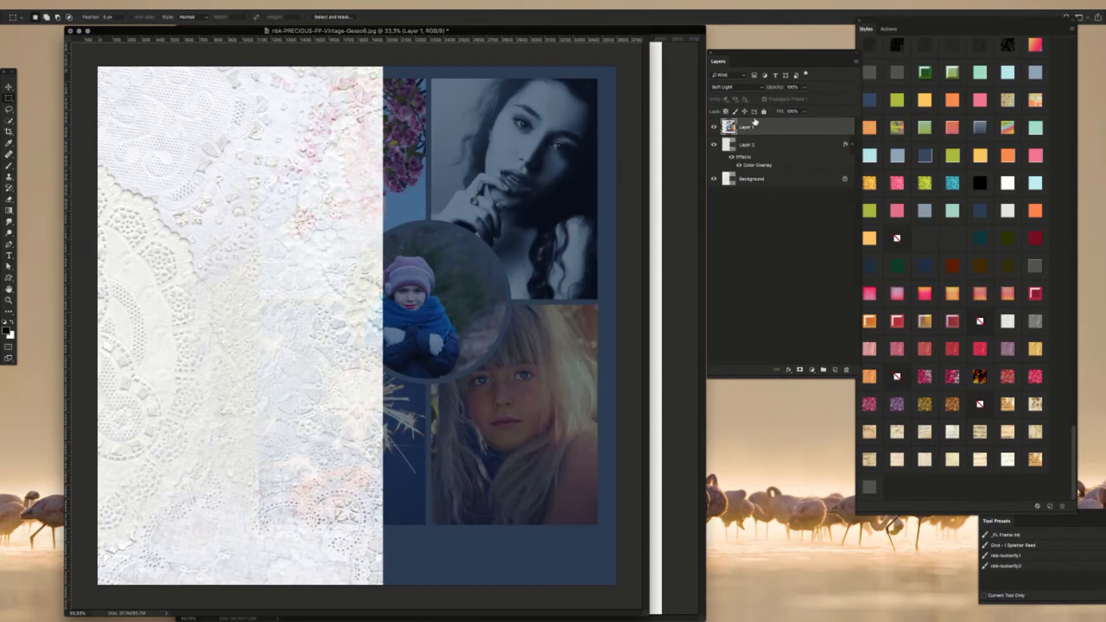
left_click(789, 147)
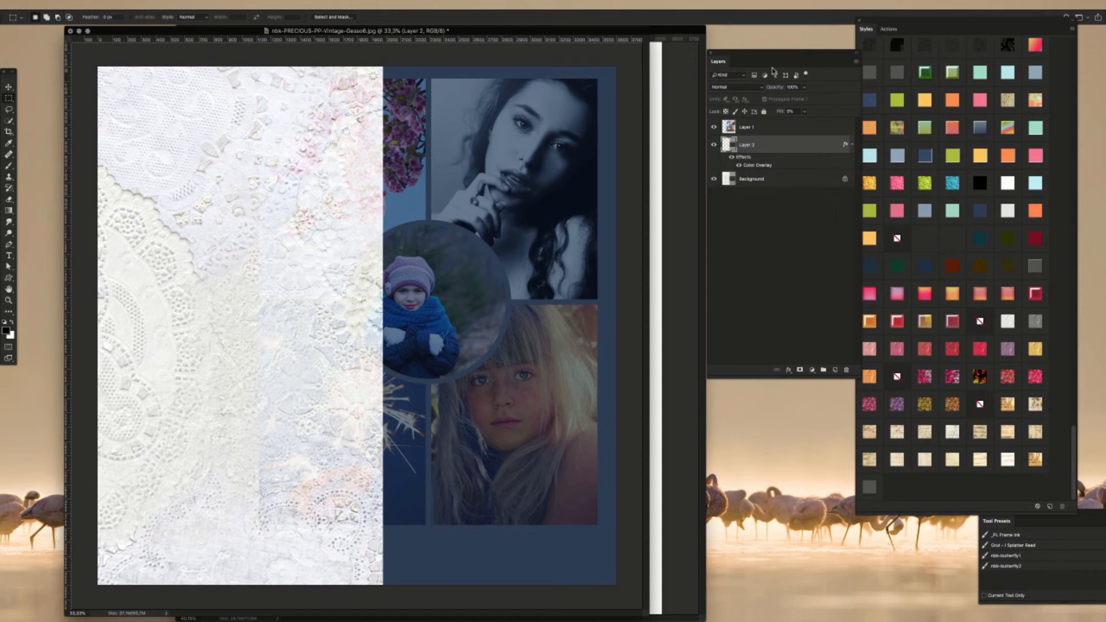
Step: Try Vivid Light on the collage layer, and set its blend mode to Hard Light
left_click(748, 129)
left_click(733, 88)
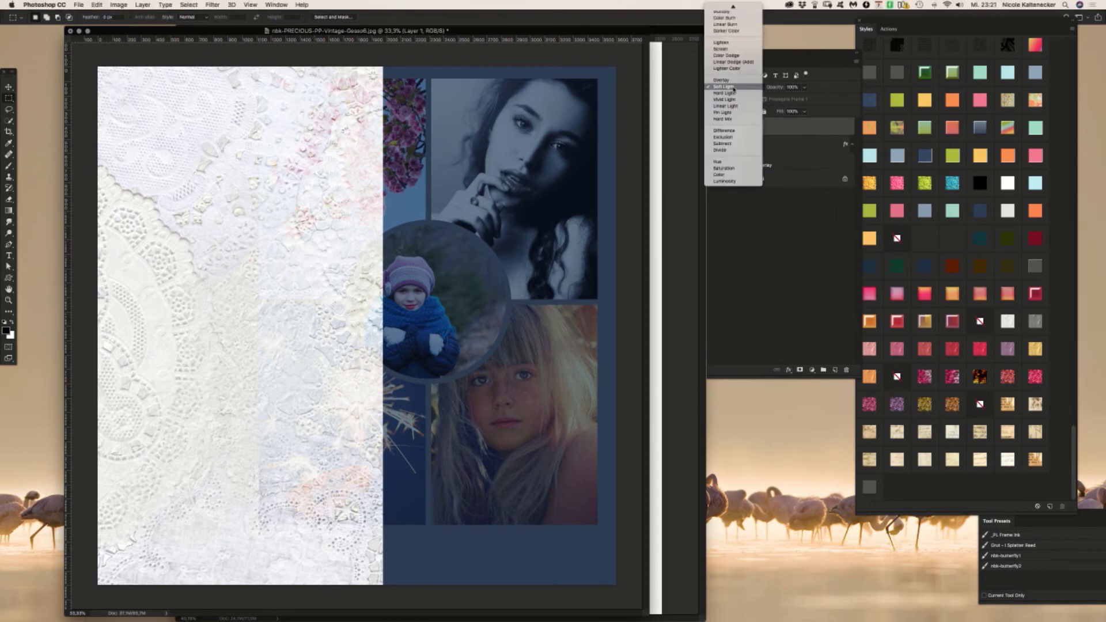
left_click(735, 95)
left_click(734, 87)
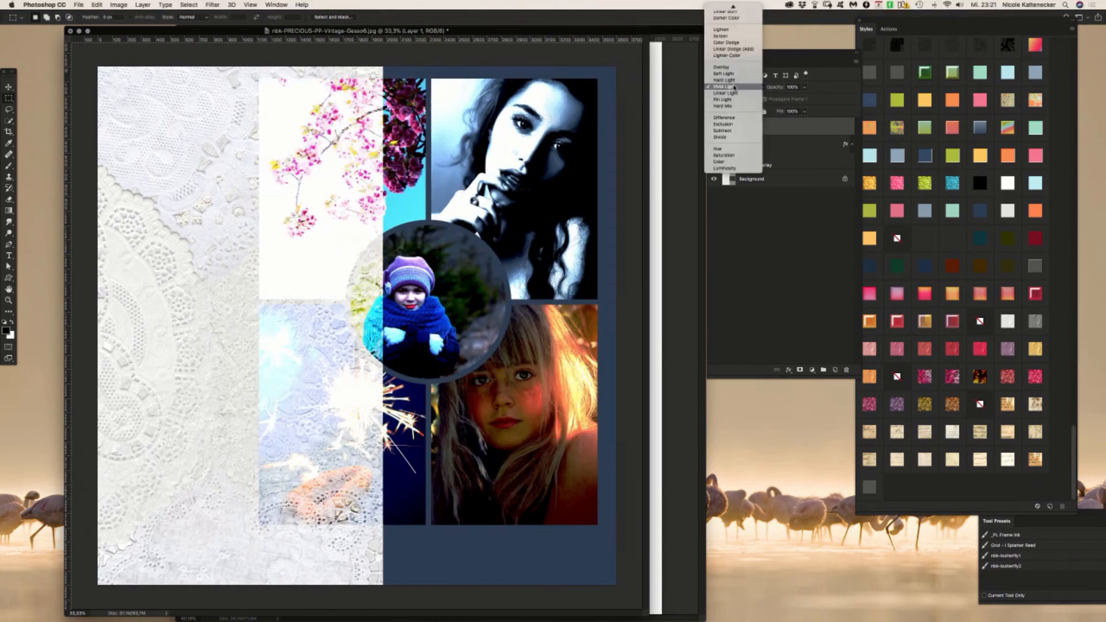
left_click(736, 82)
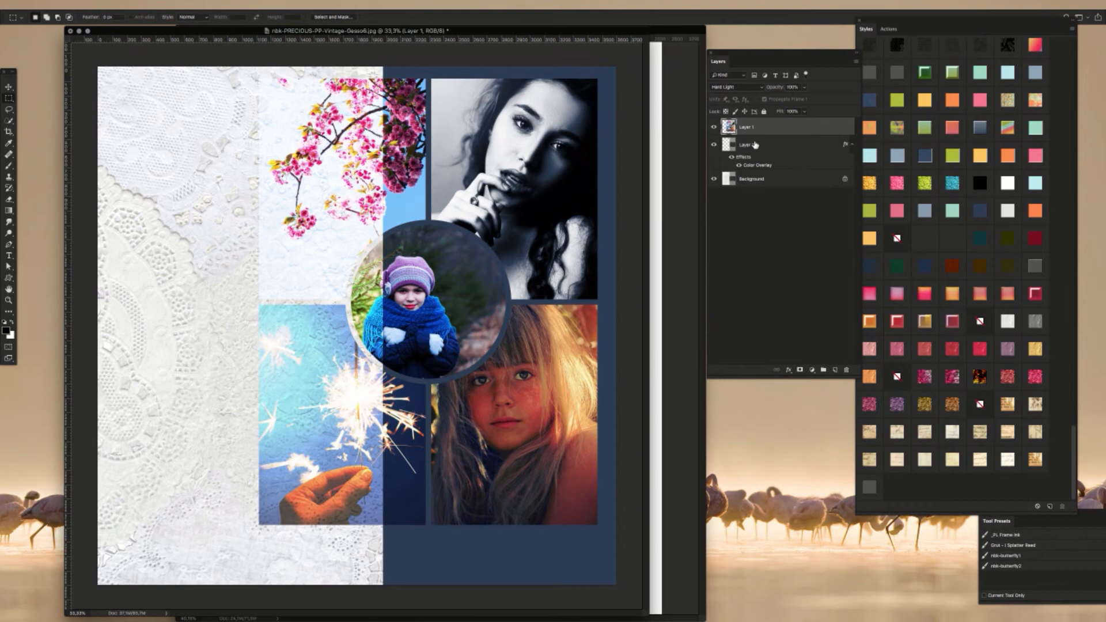
Step: Move the collage left and slightly down so the gap between its photo columns meets the edge between the two background halves
key("ctrl+t")
left_click_drag(431, 306, 403, 321)
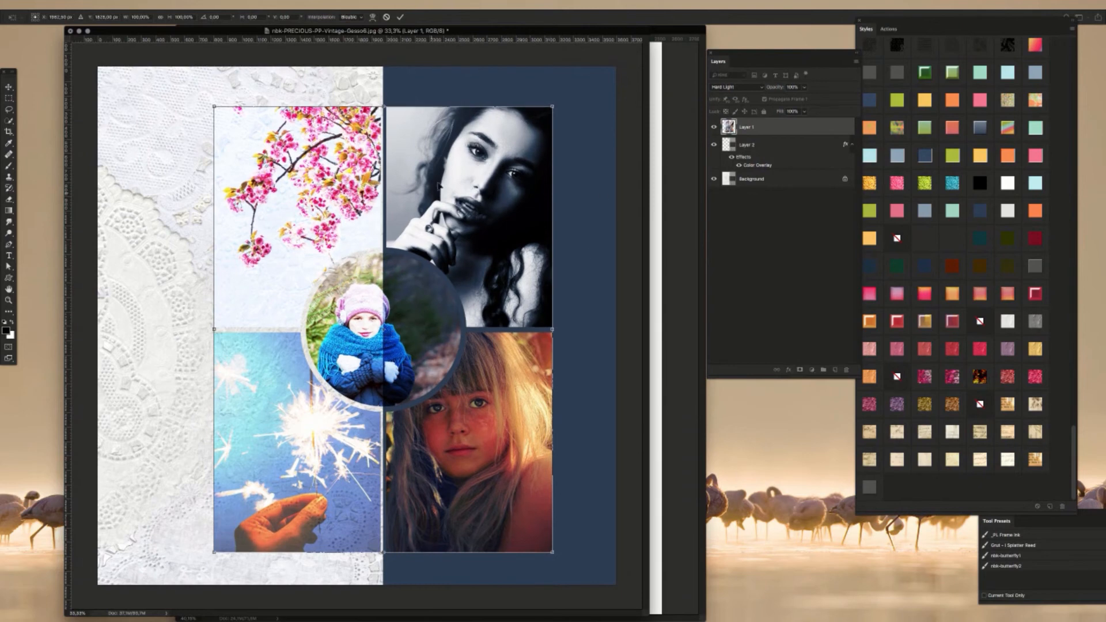
mouse_move(522, 245)
left_mouse_down()
mouse_move(469, 234)
mouse_move(524, 237)
mouse_move(346, 242)
mouse_move(520, 236)
left_mouse_up()
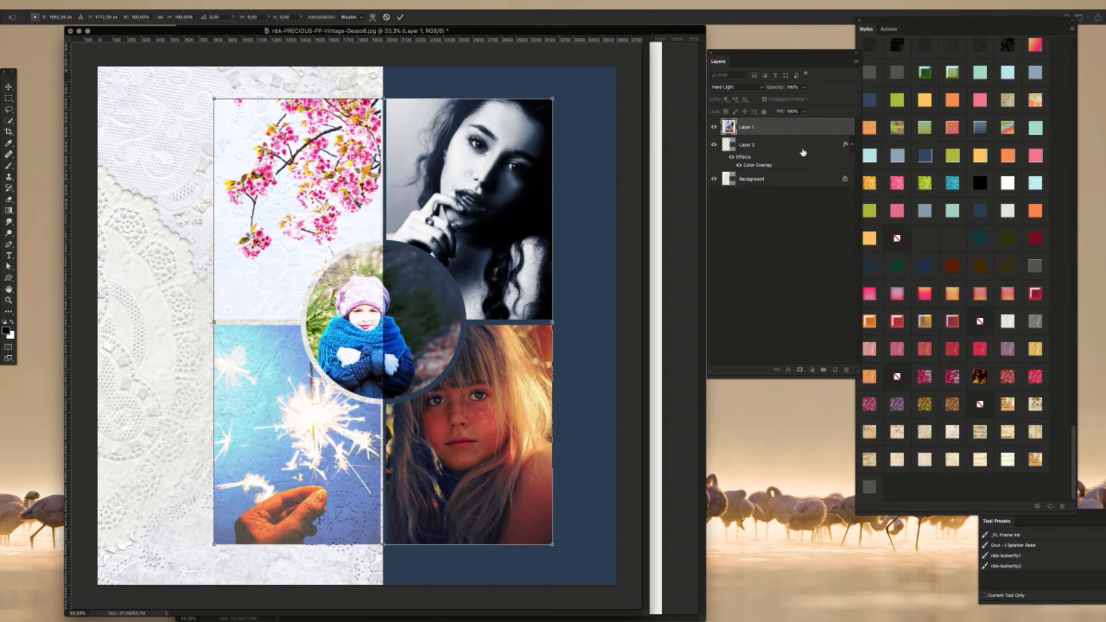
key("Return")
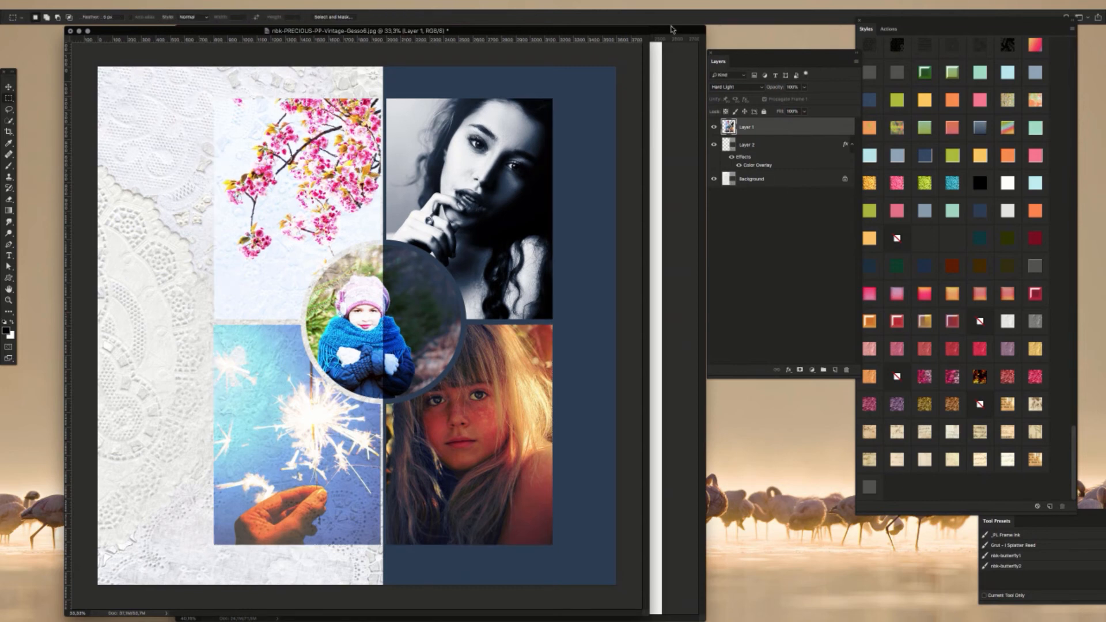
Step: Try the red plaster, newsprint, vintage script, orange gradient and pink gradient styles on the copied background half
left_click(798, 148)
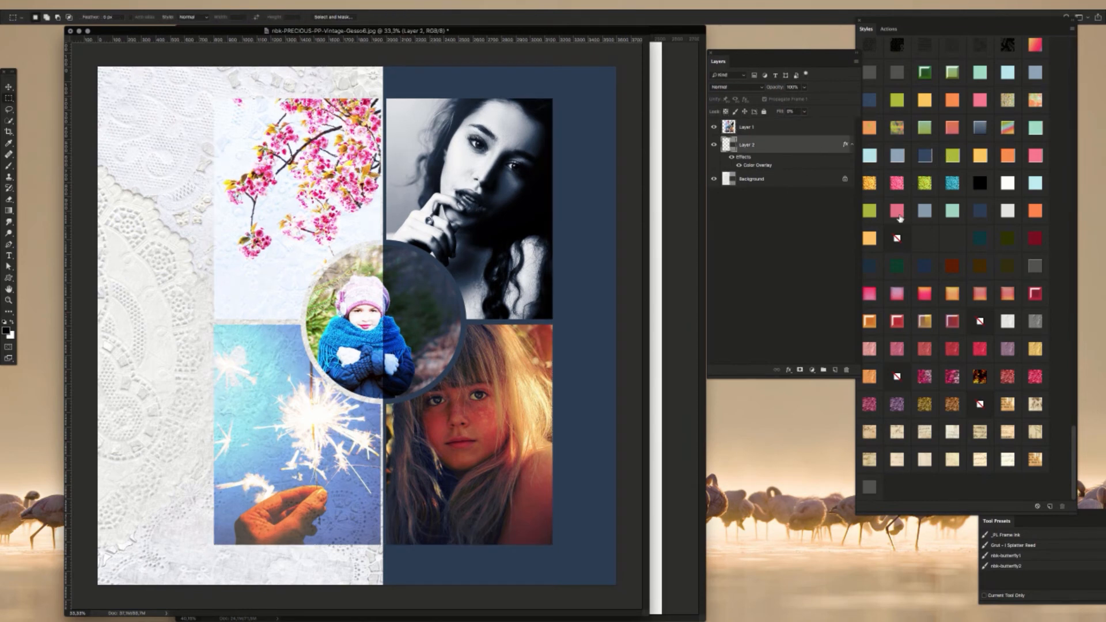
left_click(923, 354)
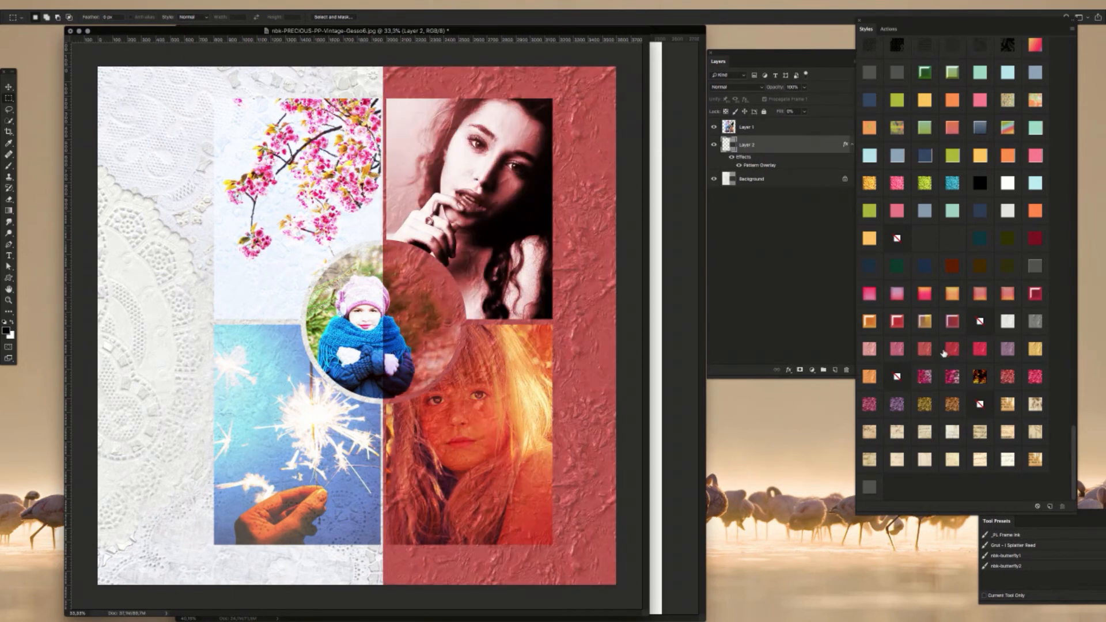
left_click(1007, 404)
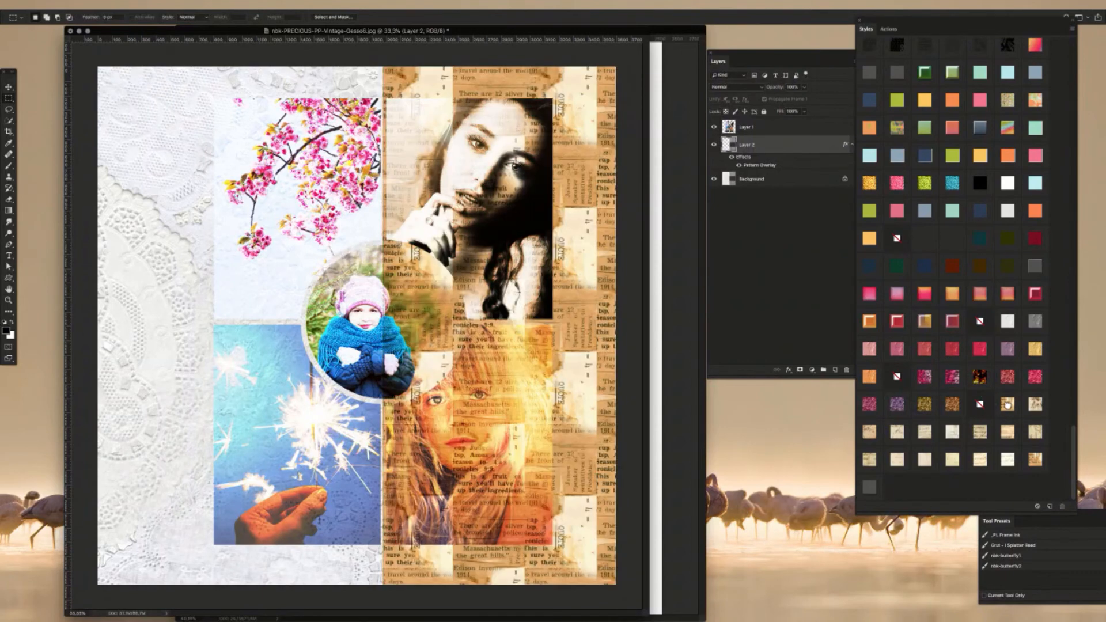
left_click(1036, 408)
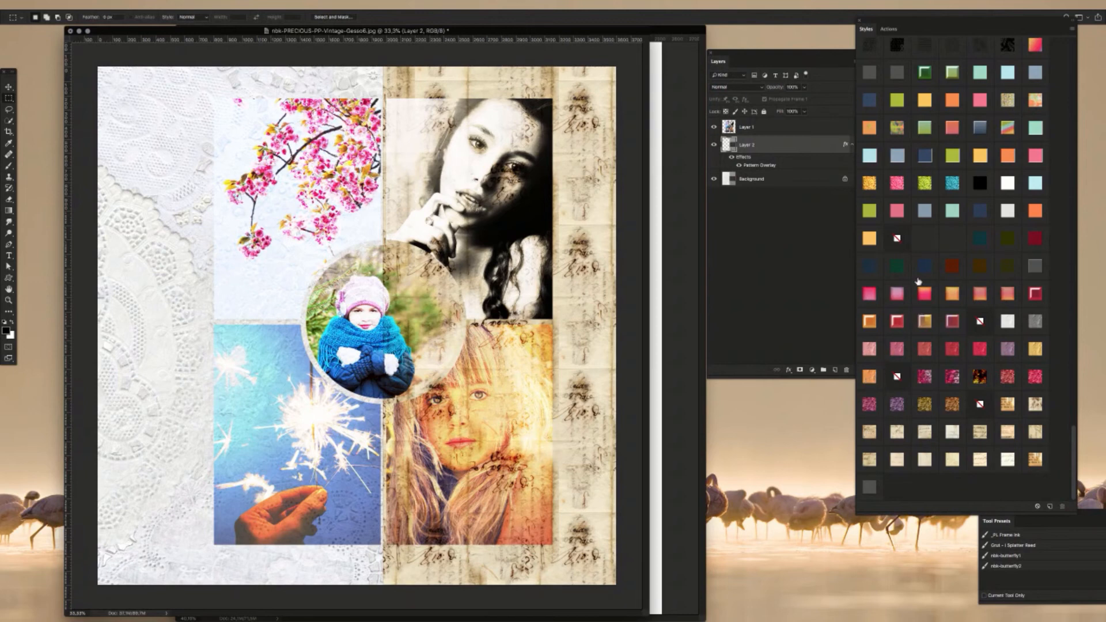
left_click(952, 294)
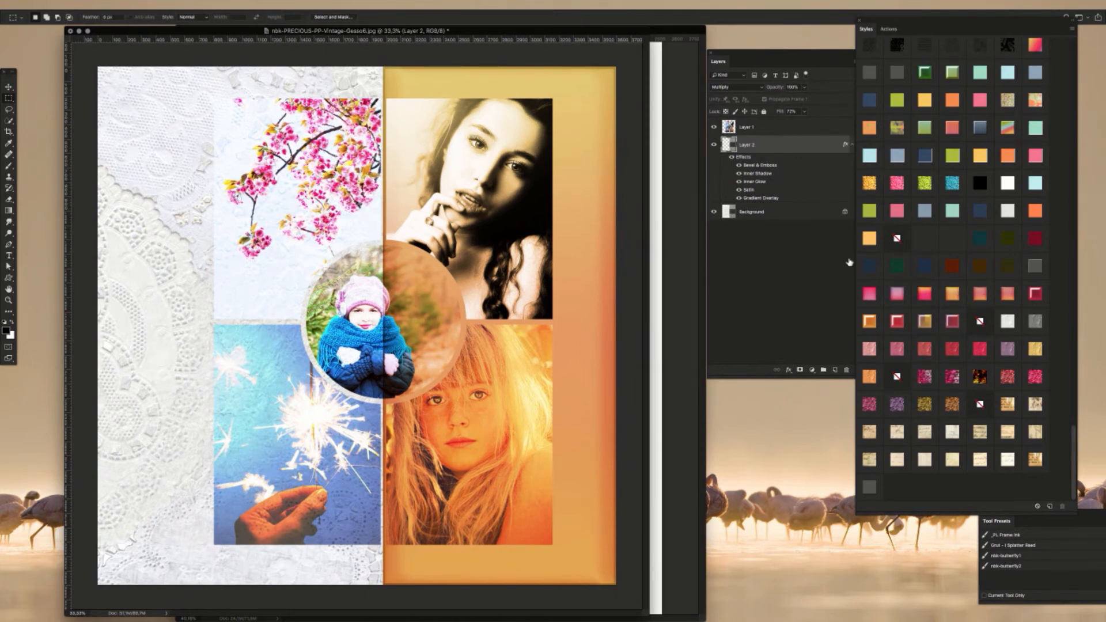
left_click(870, 296)
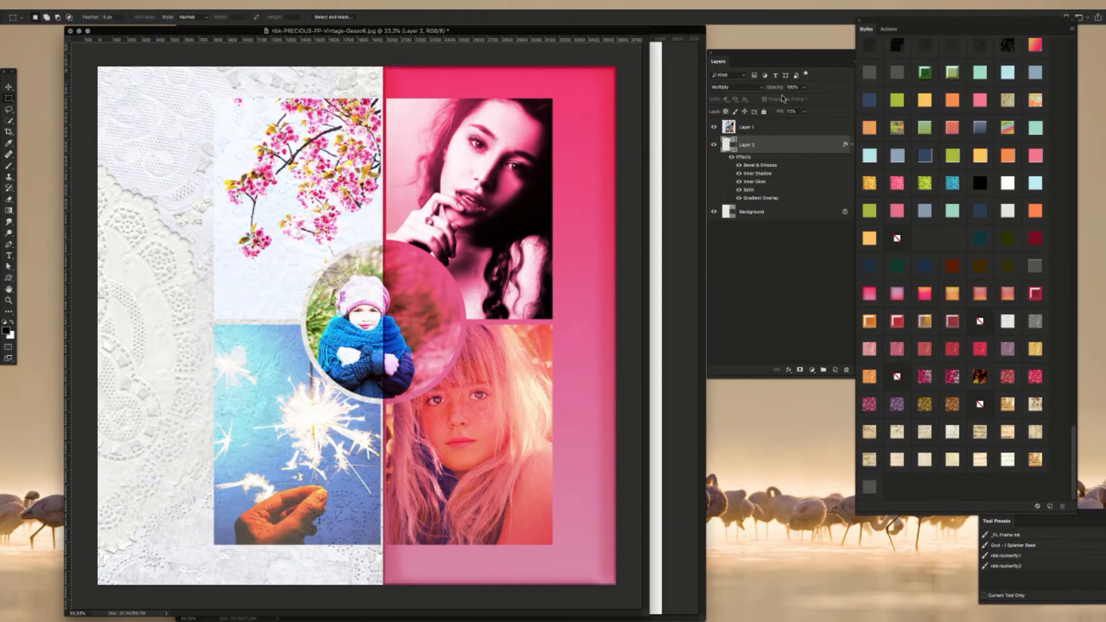
Step: Nudge the collage layer slightly up and to the right over the two background halves
left_click(777, 125)
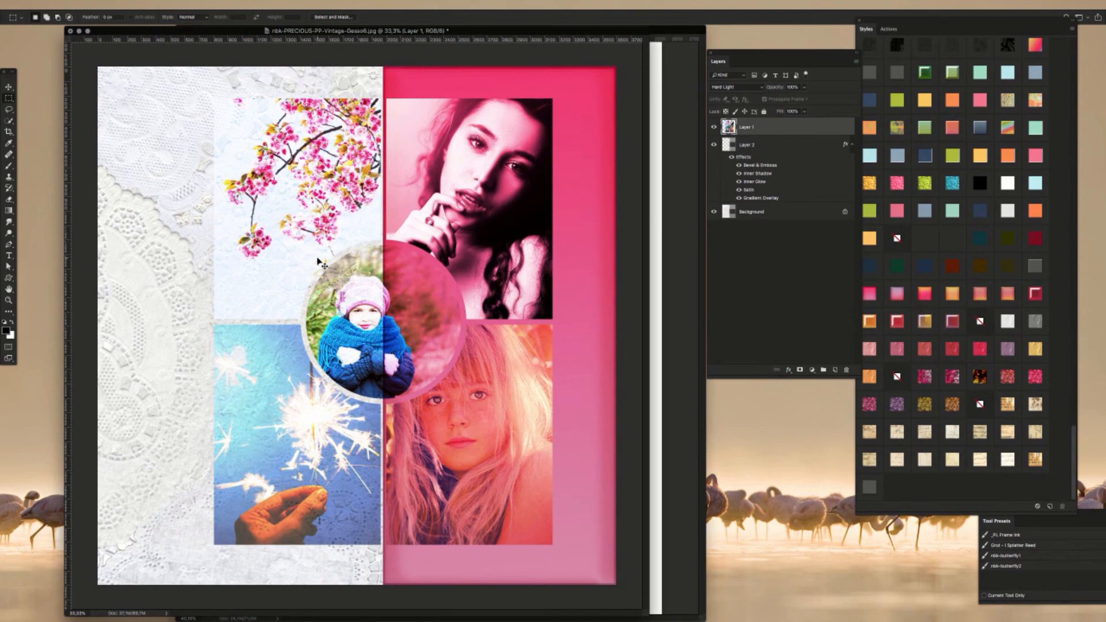
key("ctrl+t")
mouse_move(361, 289)
left_mouse_down()
mouse_move(521, 286)
mouse_move(314, 283)
mouse_move(365, 281)
left_mouse_up()
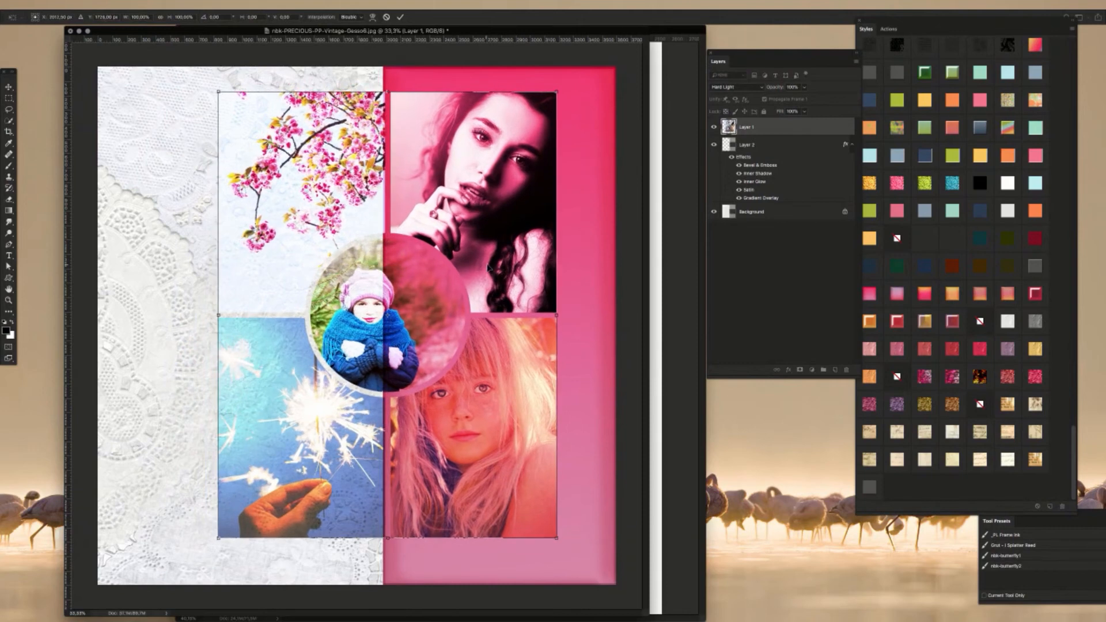
key("Return")
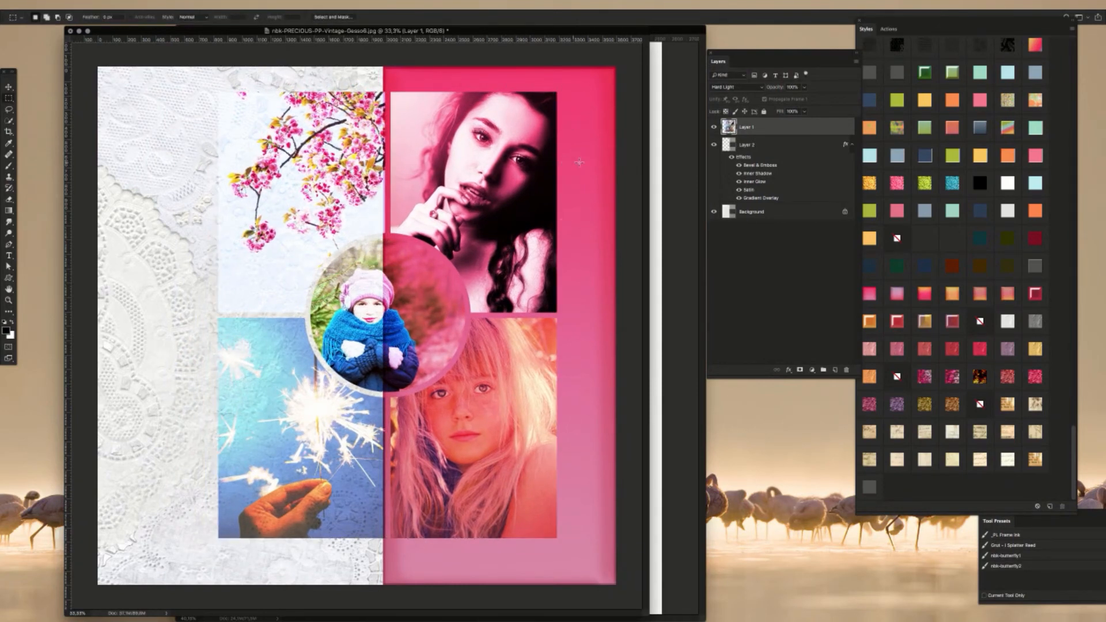
Step: Try the teal glitter, green glitter, orange, multicolour gradient and dotted pattern styles on the copied background half
left_click(769, 149)
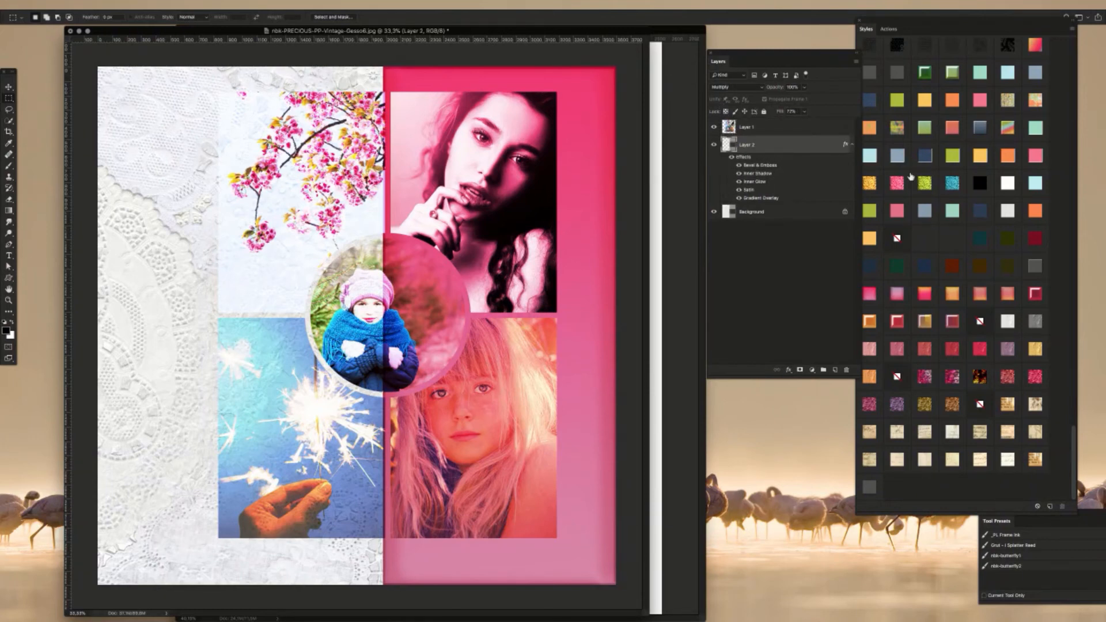
left_click(952, 183)
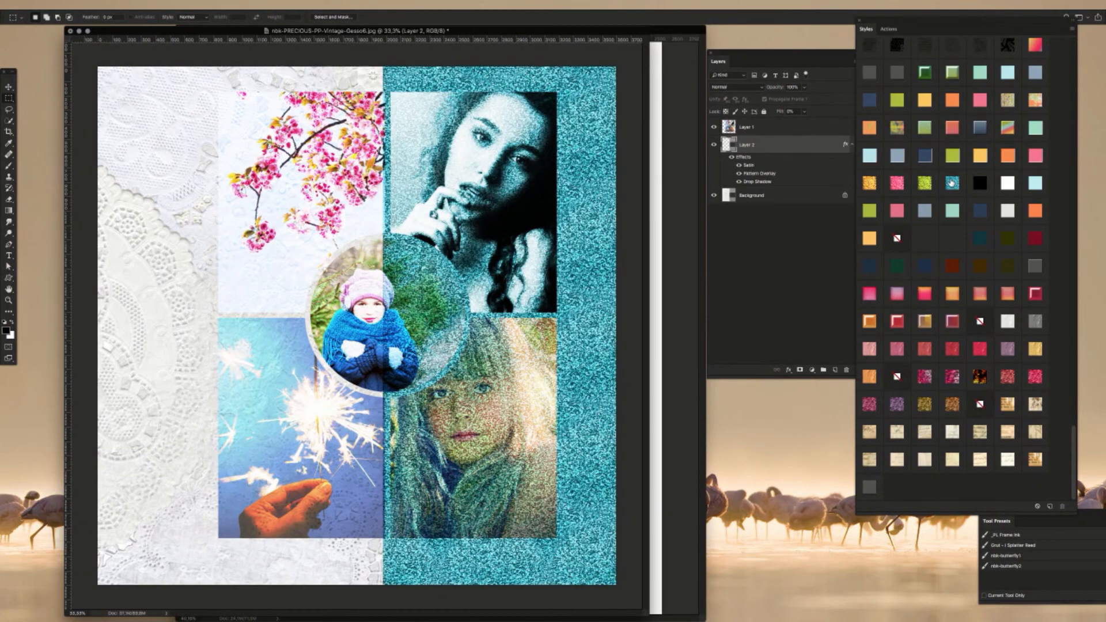
left_click(926, 186)
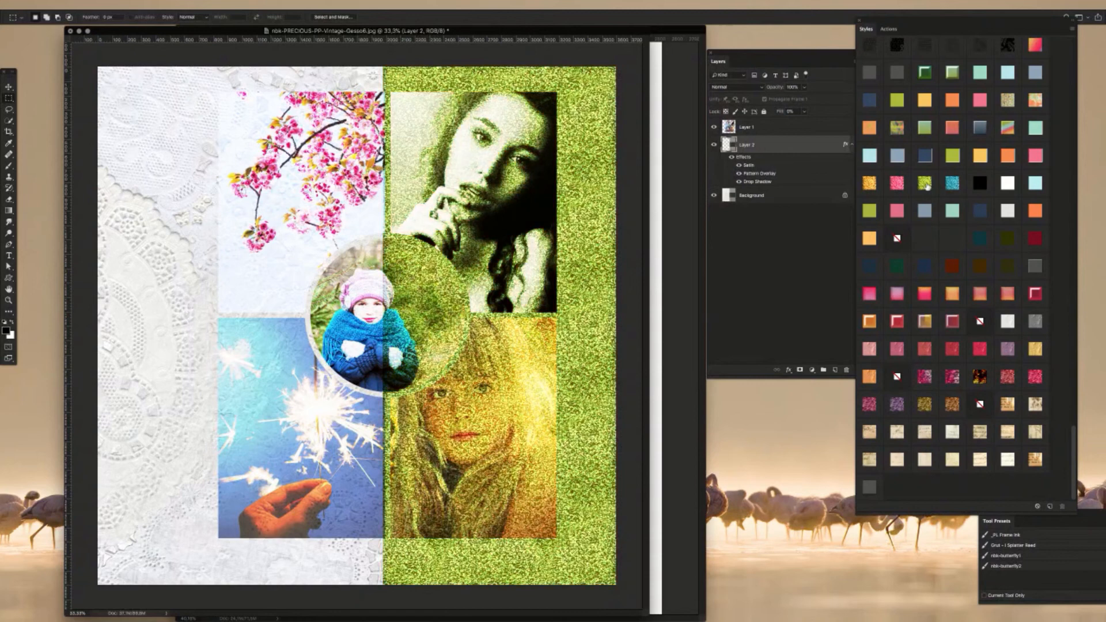
left_click(1007, 154)
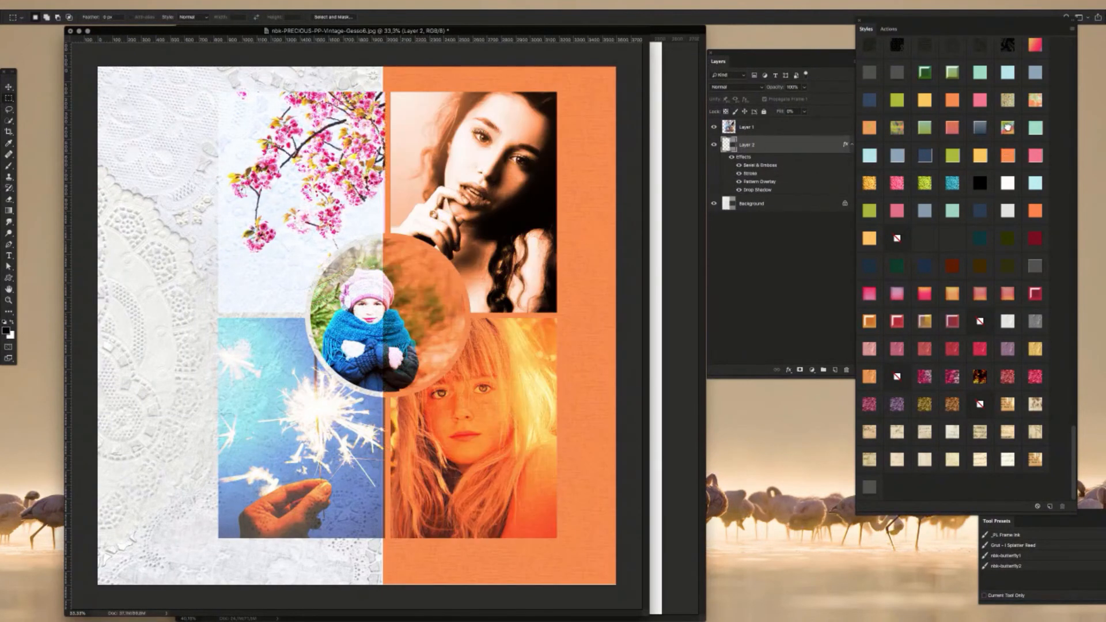
left_click(1007, 125)
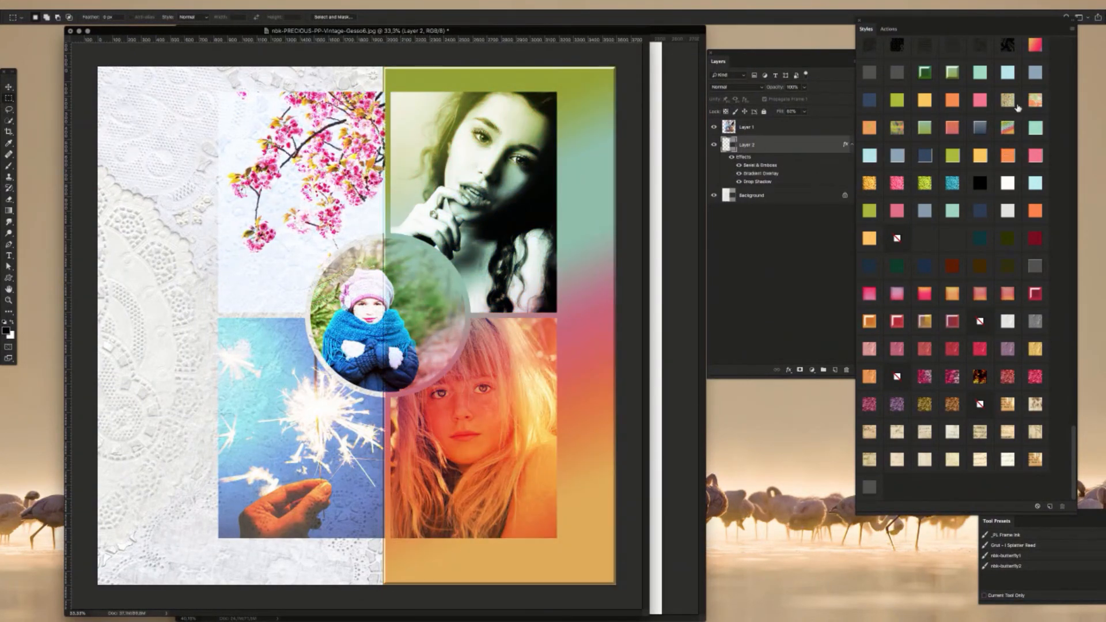
left_click(1035, 103)
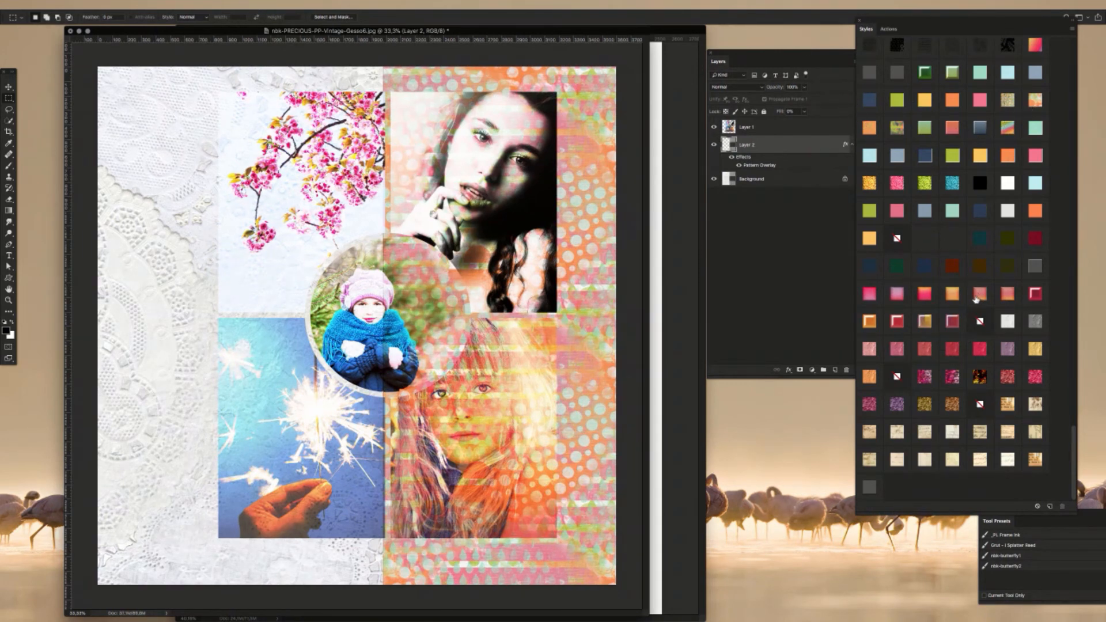
Step: Try the crimson, red, pale pink and orange plaster styles on the copied half, and inspect the orange texture over the blonde girl's portrait
left_click(980, 349)
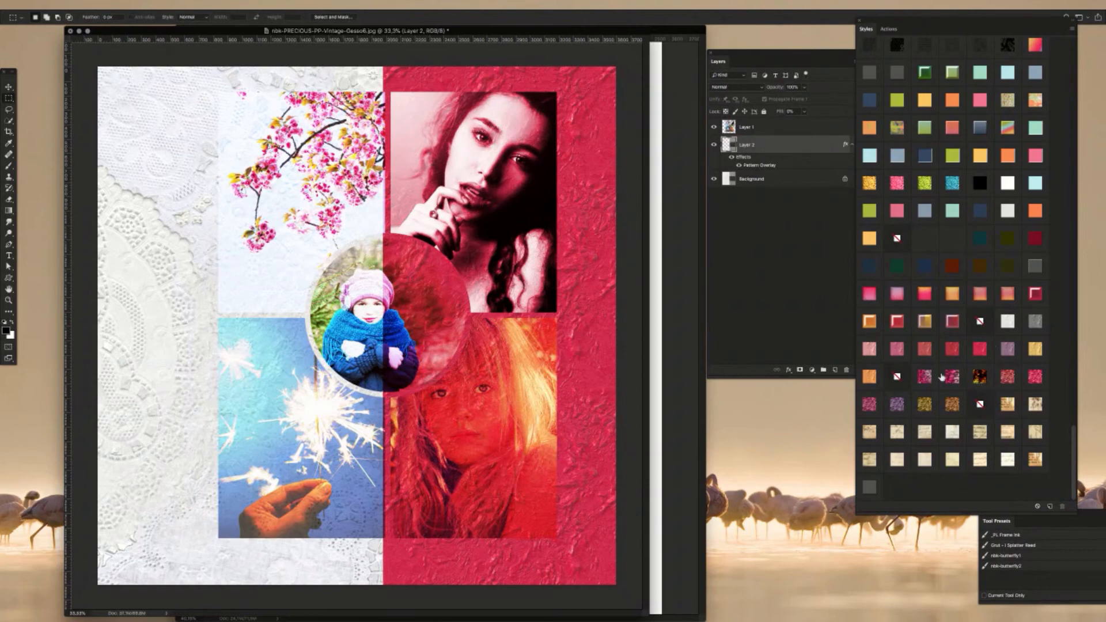
left_click(925, 348)
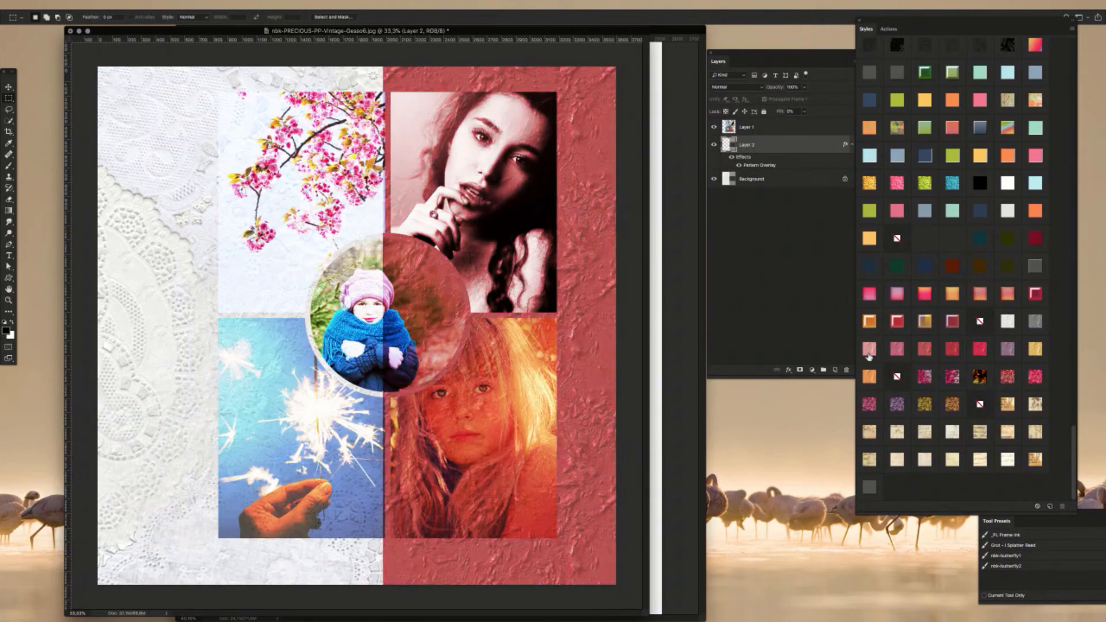
left_click(871, 354)
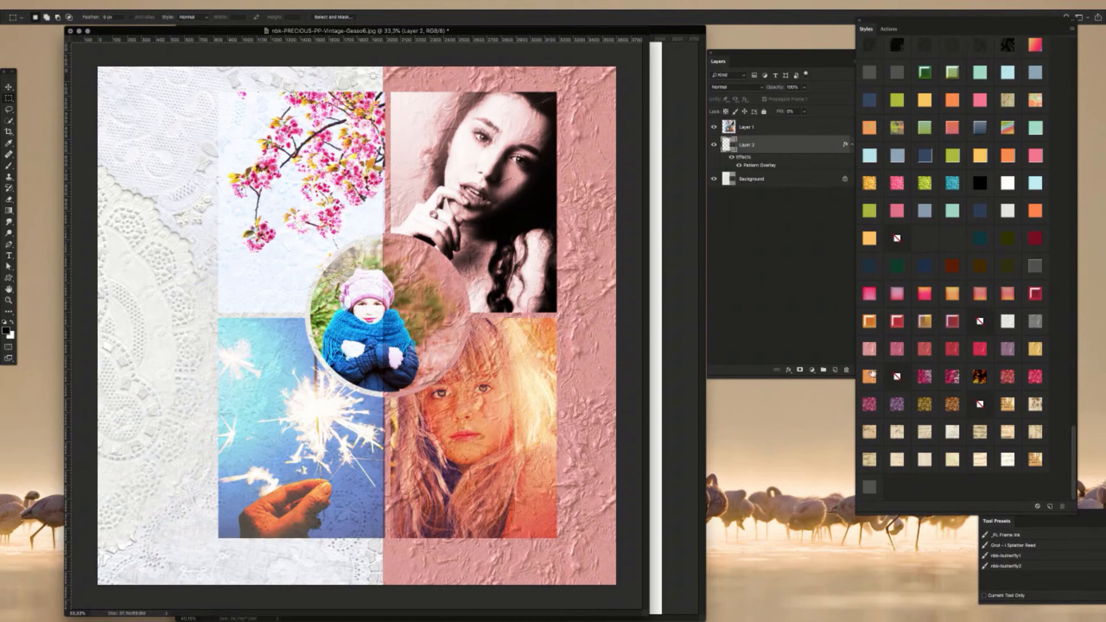
left_click(868, 377)
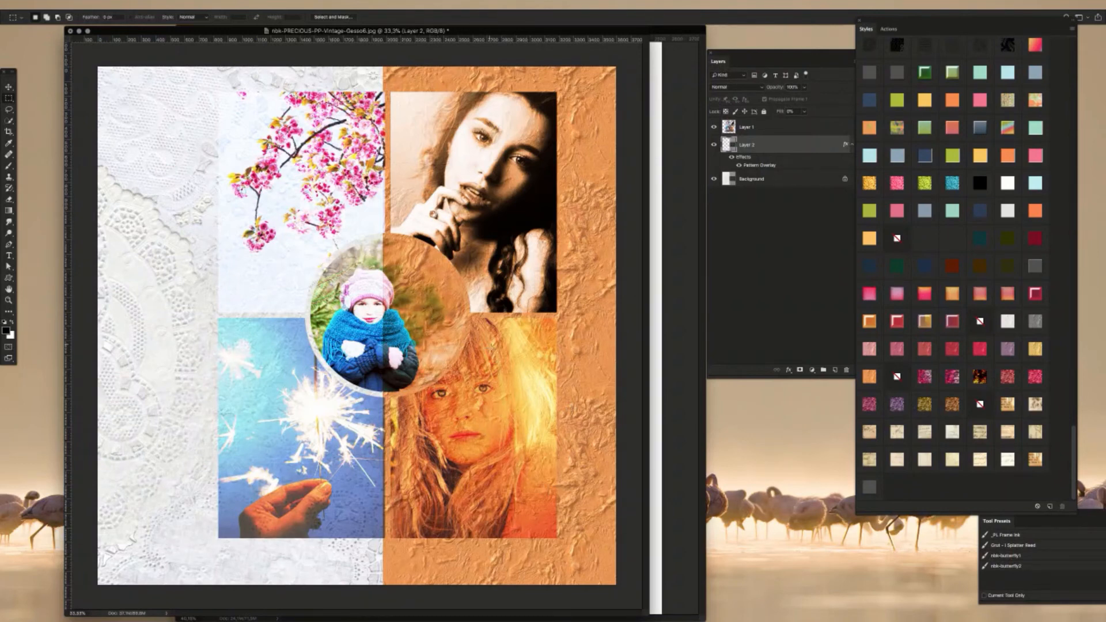
scroll(461, 439, "up", 5)
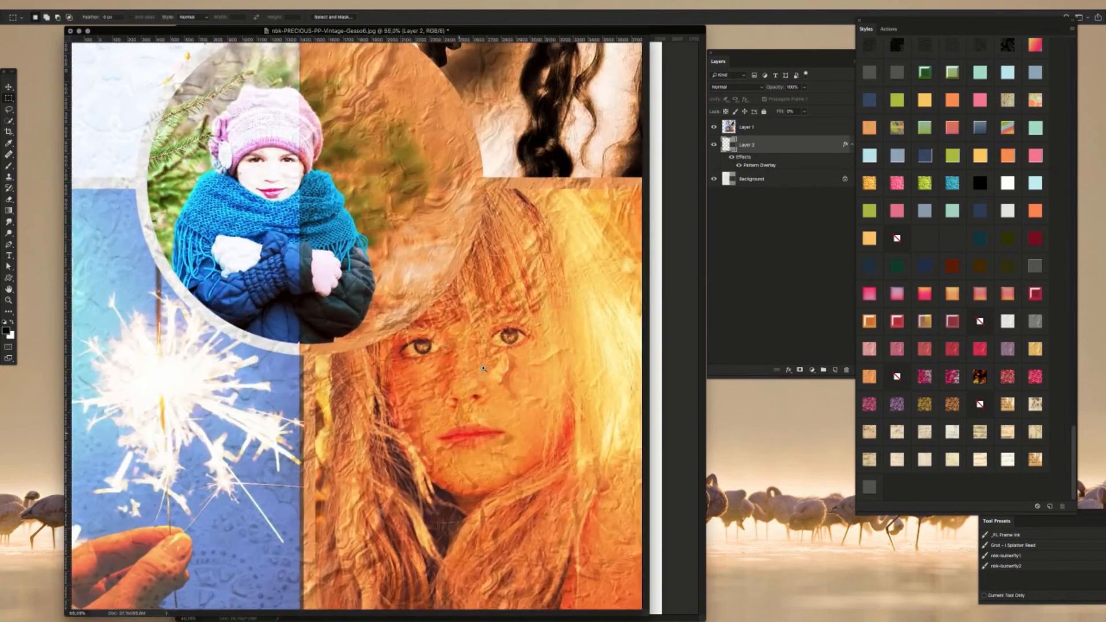
scroll(473, 382, "down", 3)
scroll(474, 382, "right", 2)
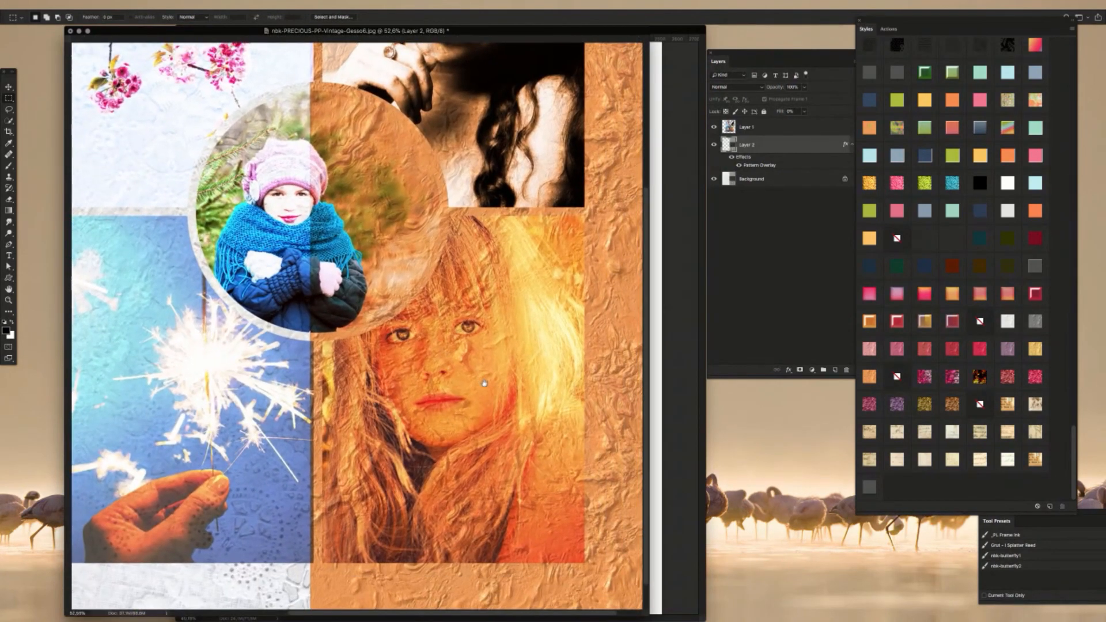
key("ctrl+r")
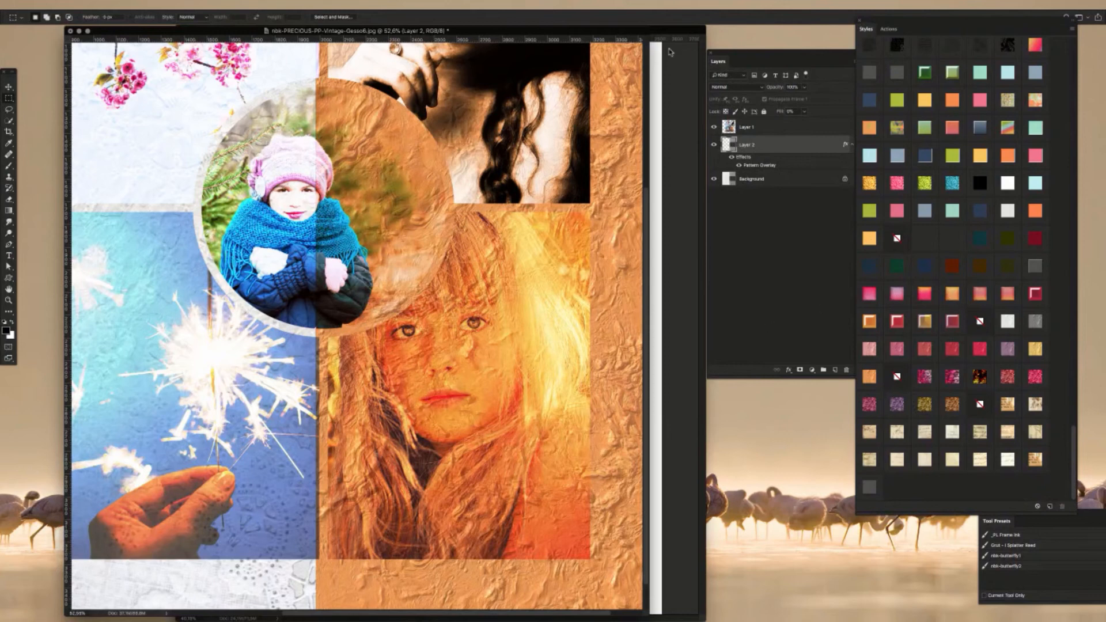
Step: Try the mauve, red, pale pink, gold, orange and purple plaster styles on the copied half, and apply the white plaster one
left_click(759, 127)
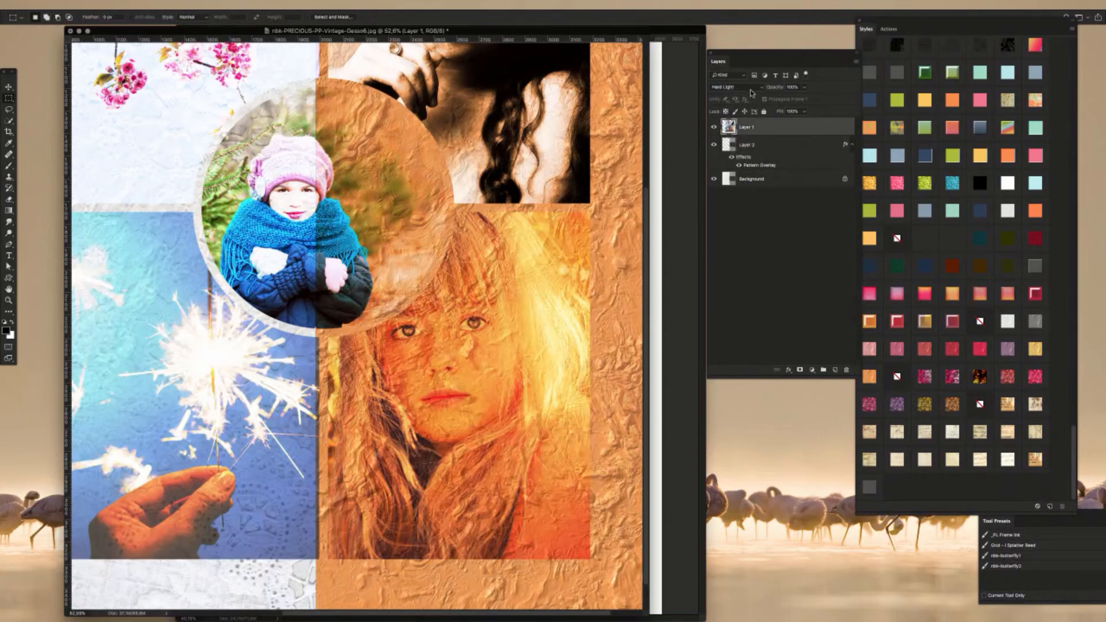
left_click(755, 147)
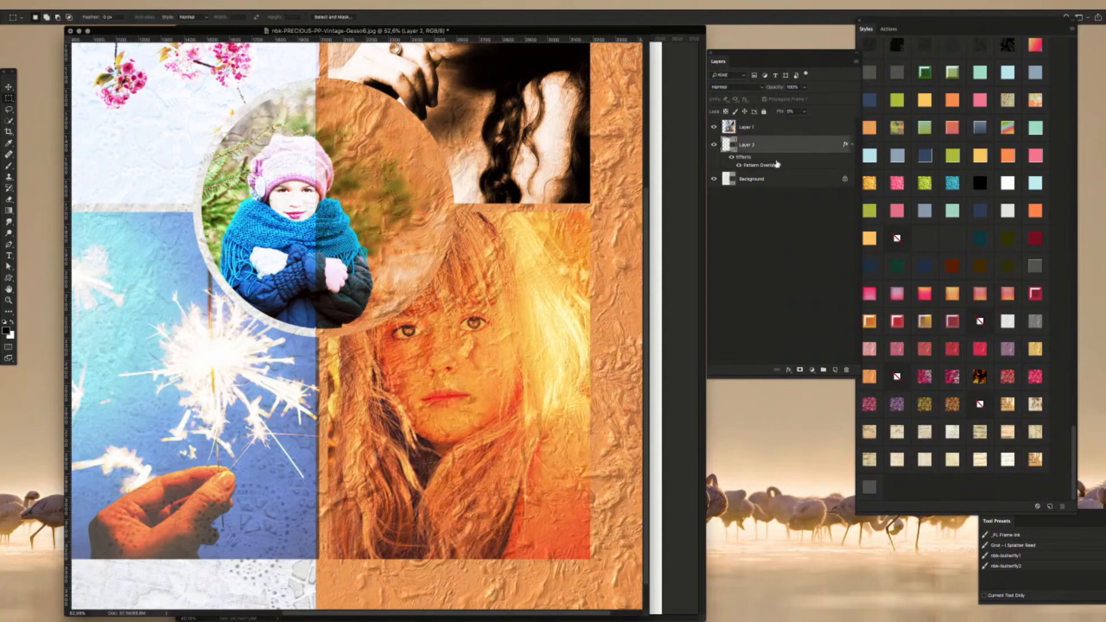
left_click(901, 352)
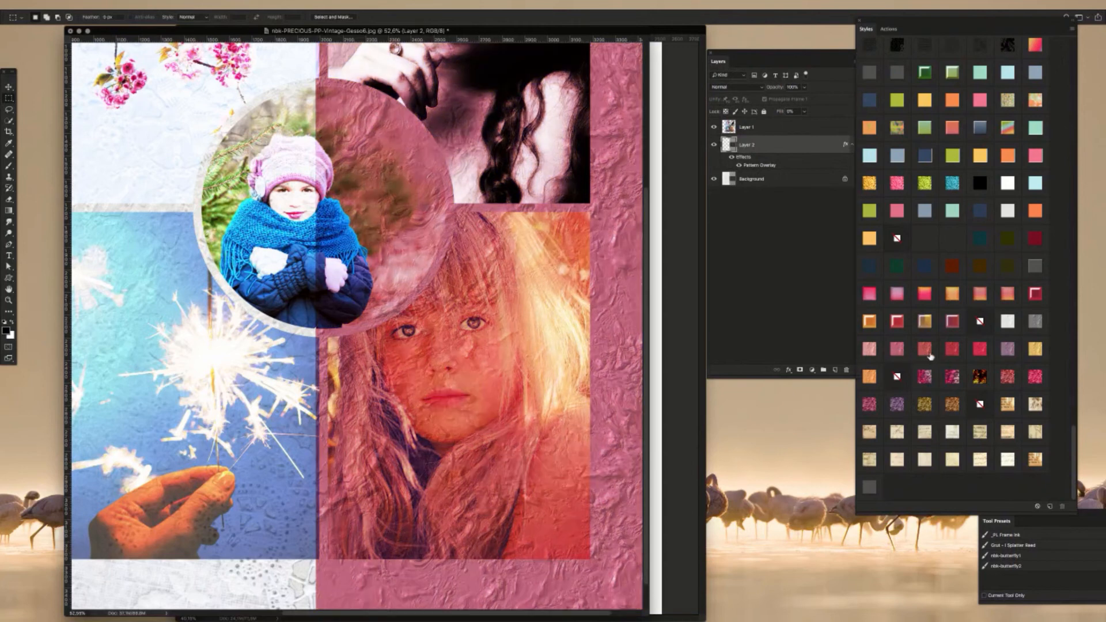
left_click(928, 354)
left_click(871, 350)
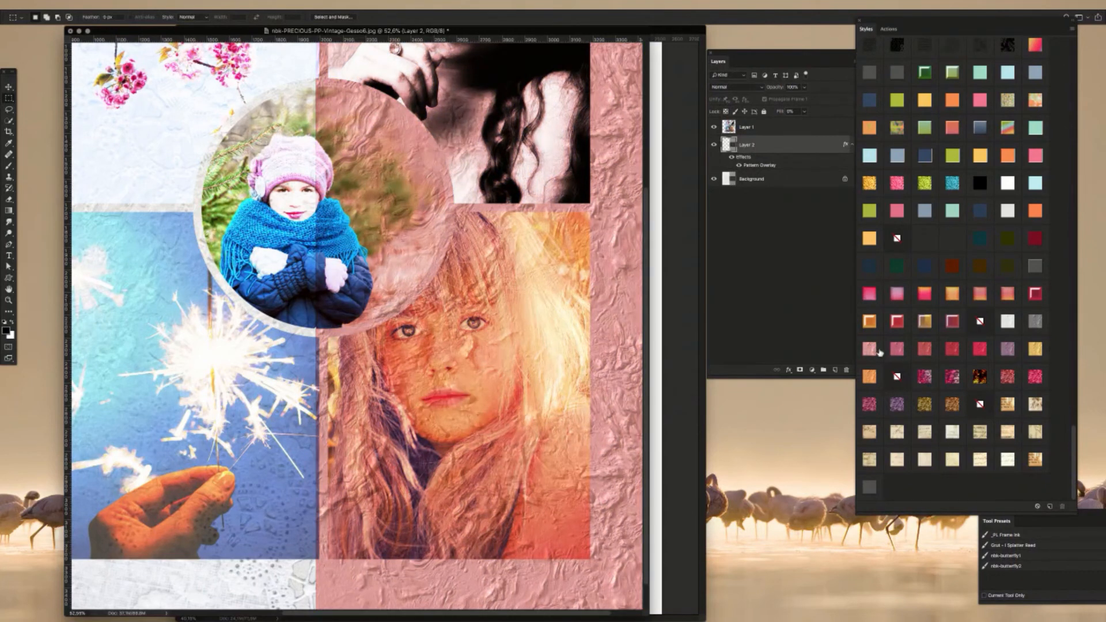
left_click(1035, 348)
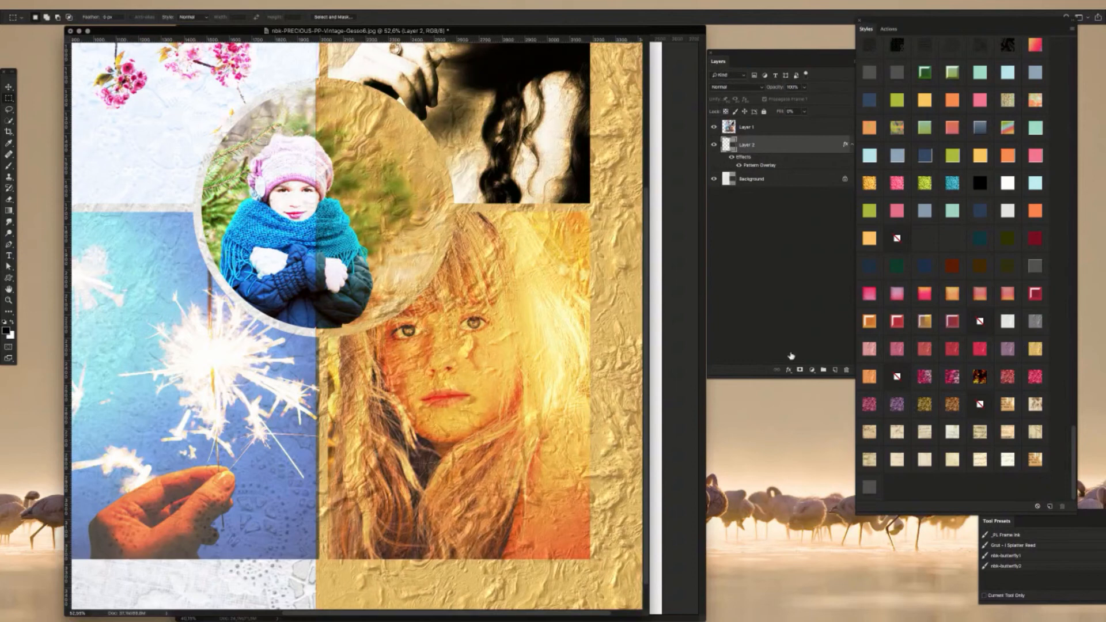
left_click(869, 380)
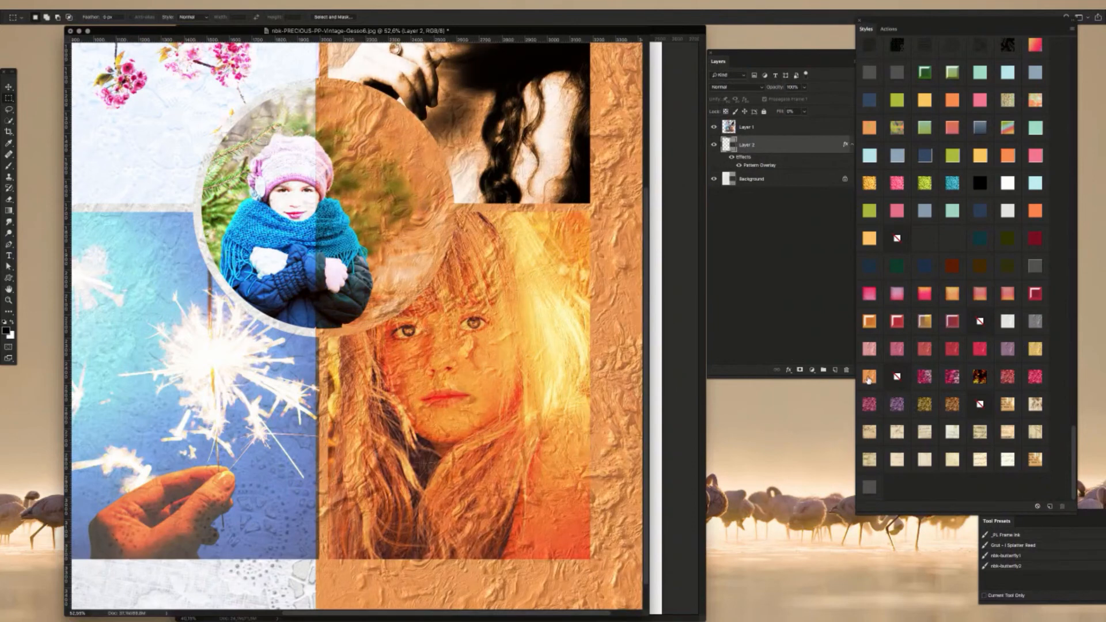
left_click(1008, 349)
left_click(1009, 321)
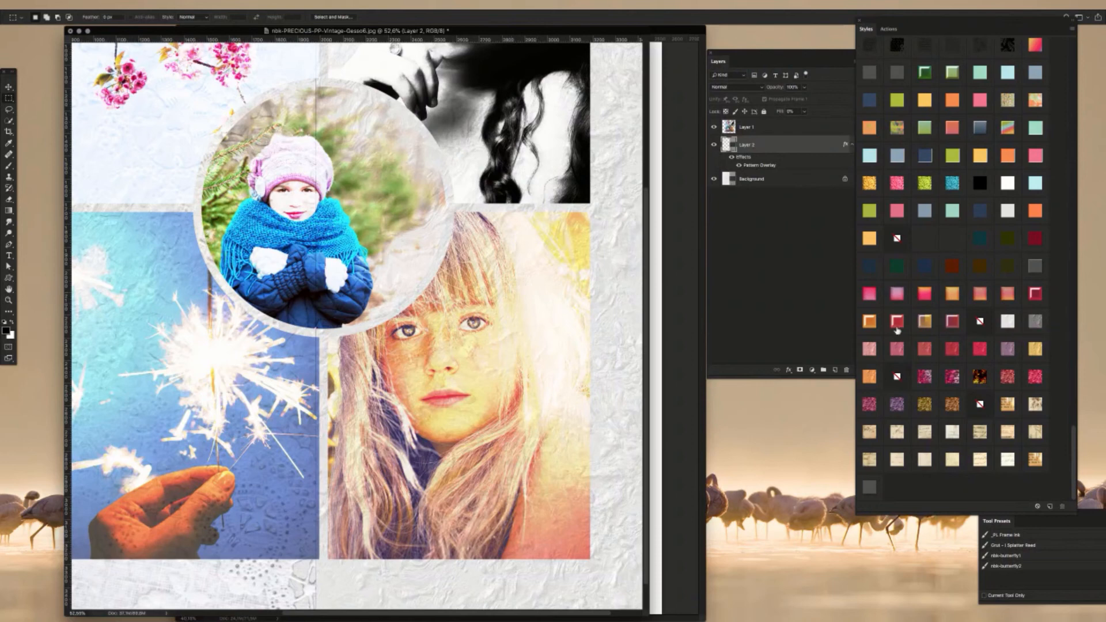
Step: Try the pink-to-red gradient, handwritten script paper and newsprint paper styles on the copied background half
left_click(900, 297)
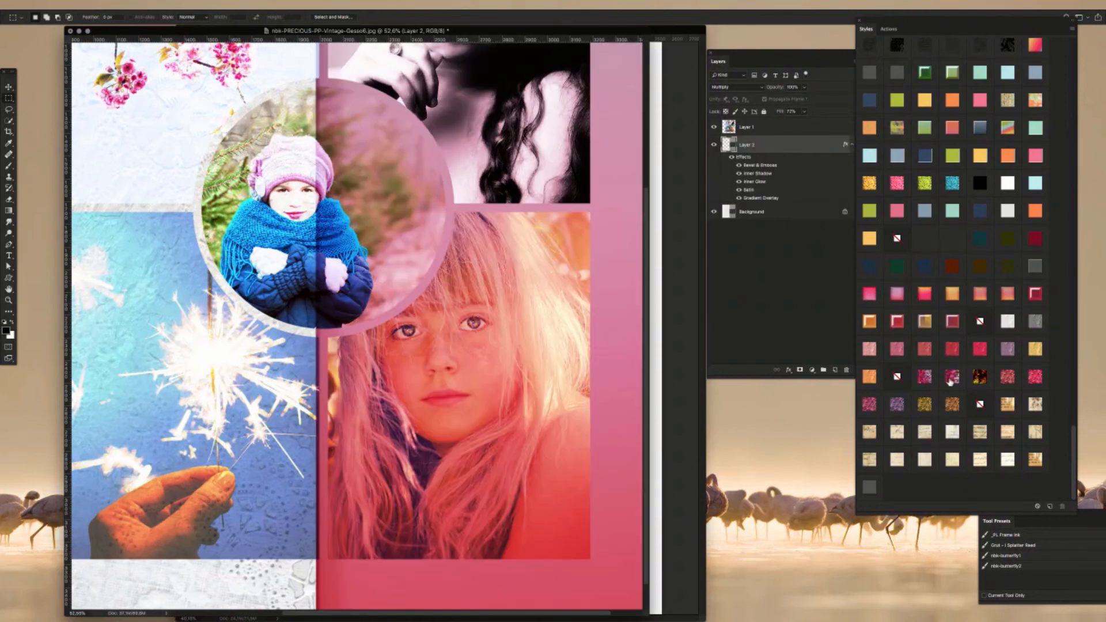
left_click(1005, 433)
left_click(985, 435)
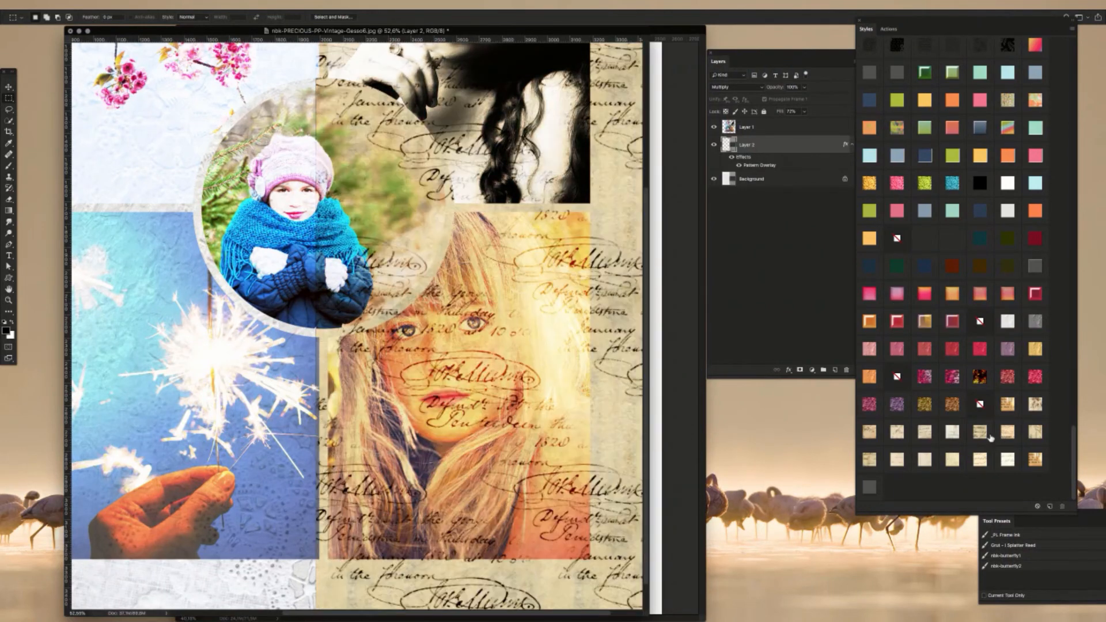
left_click(870, 459)
left_click(898, 453)
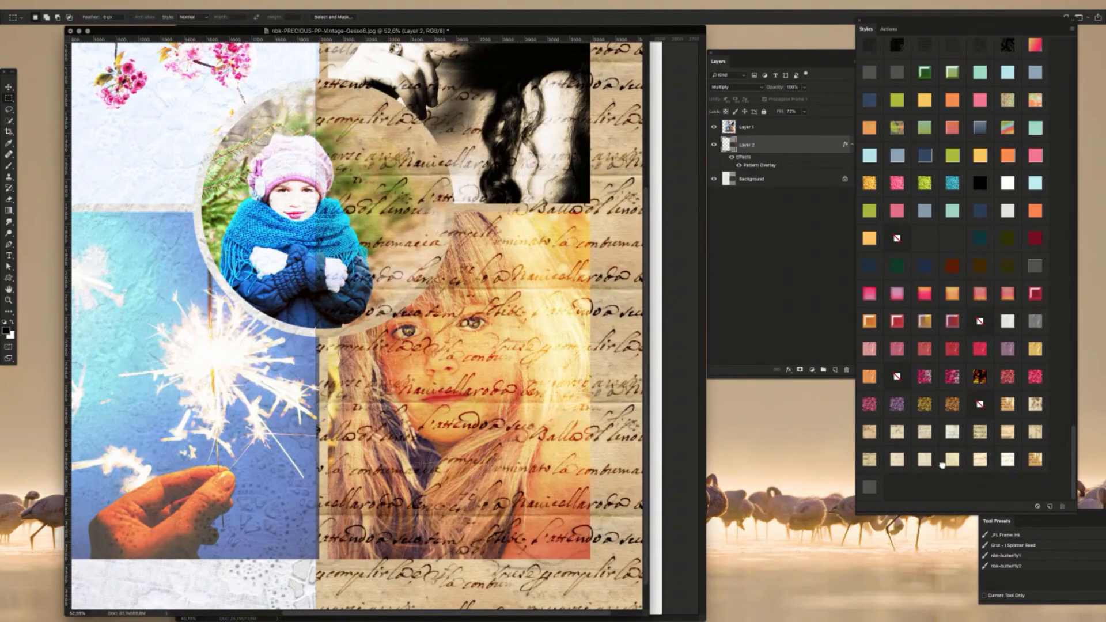
left_click(983, 460)
left_click(1008, 460)
left_click(1035, 459)
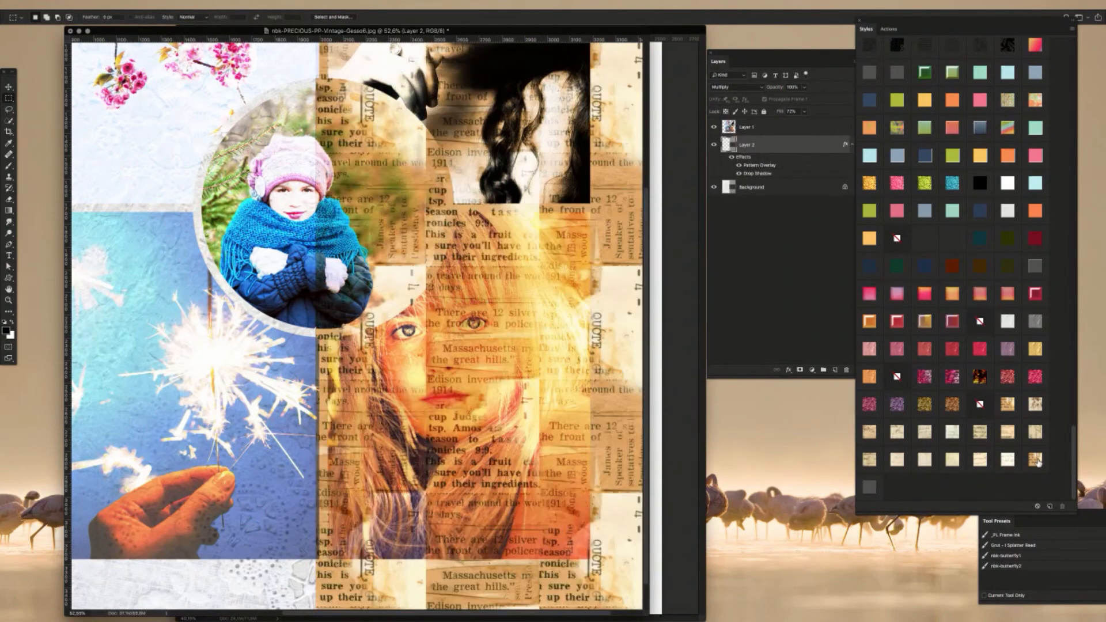
Step: Try the plain brown and navy colour styles on the copied background half, and apply the plain off-white one
left_click(979, 267)
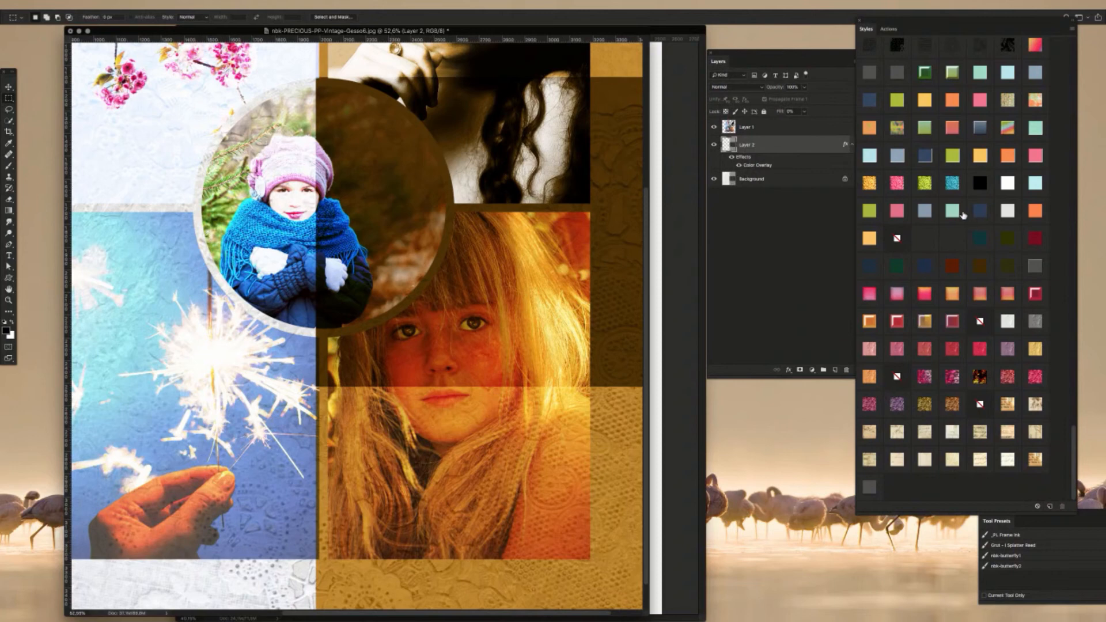
left_click(980, 208)
left_click(1007, 210)
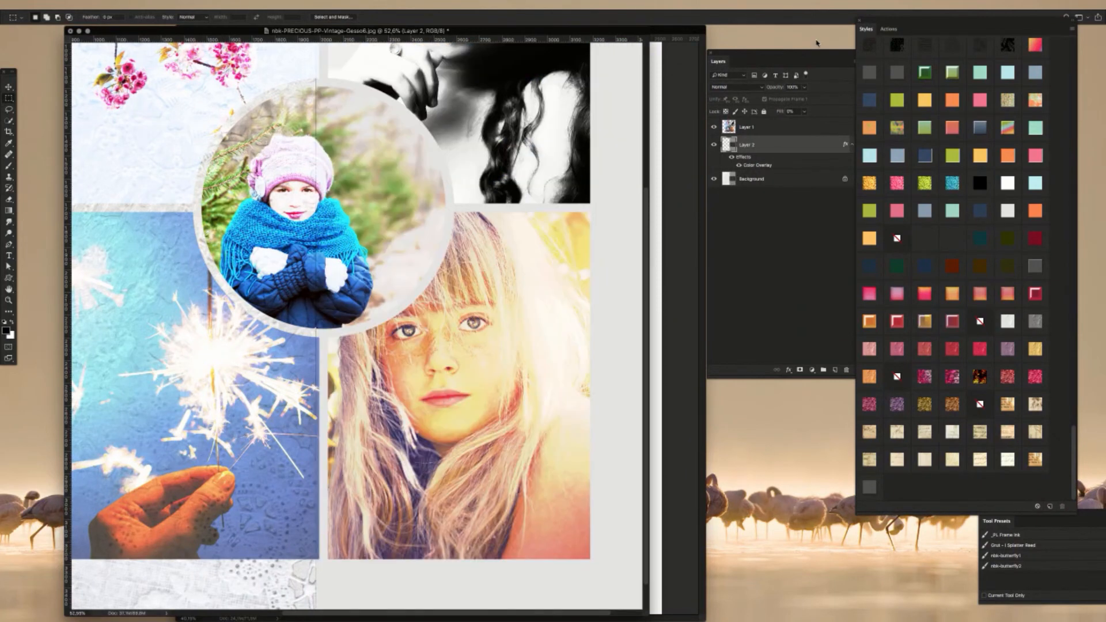
Step: Set the blend mode of the collage layer to Vivid Light
key("super+0")
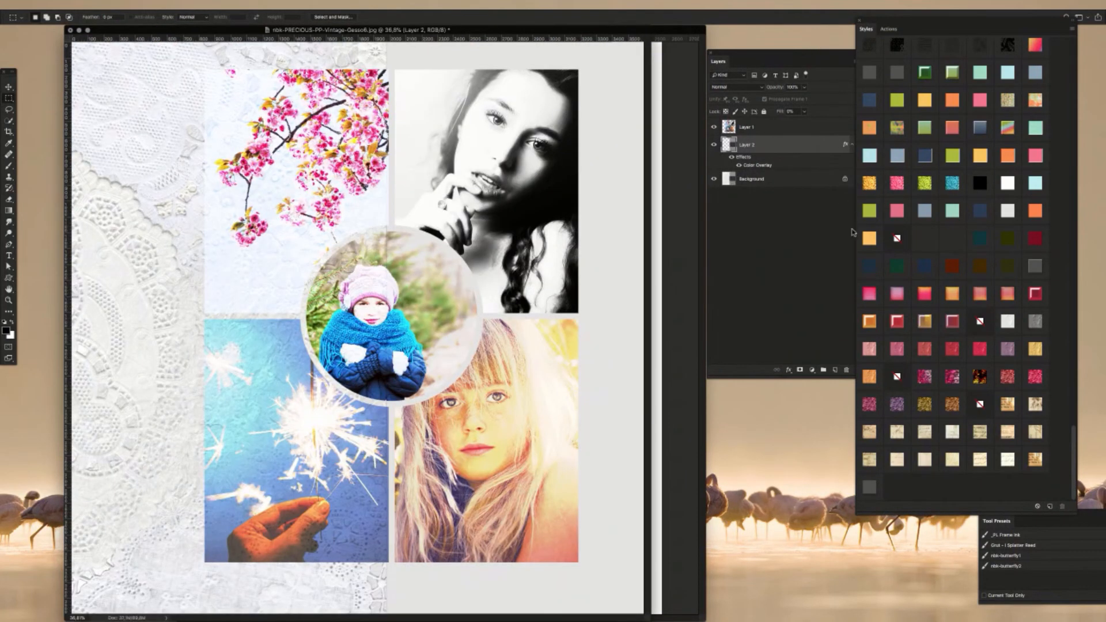
left_click(747, 128)
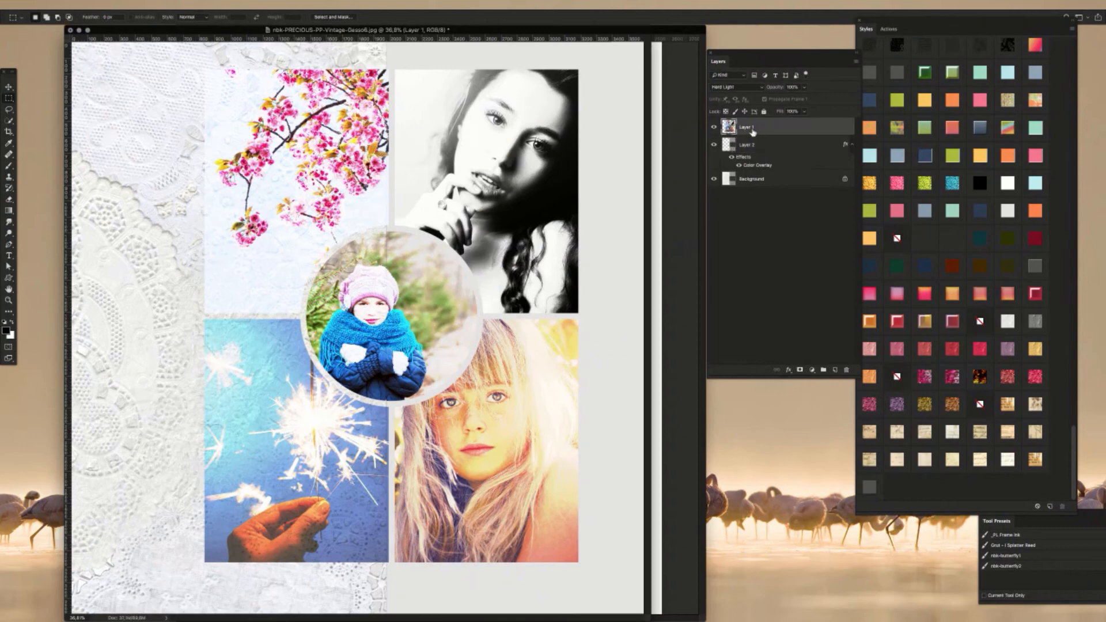
left_click(736, 87)
left_click(739, 93)
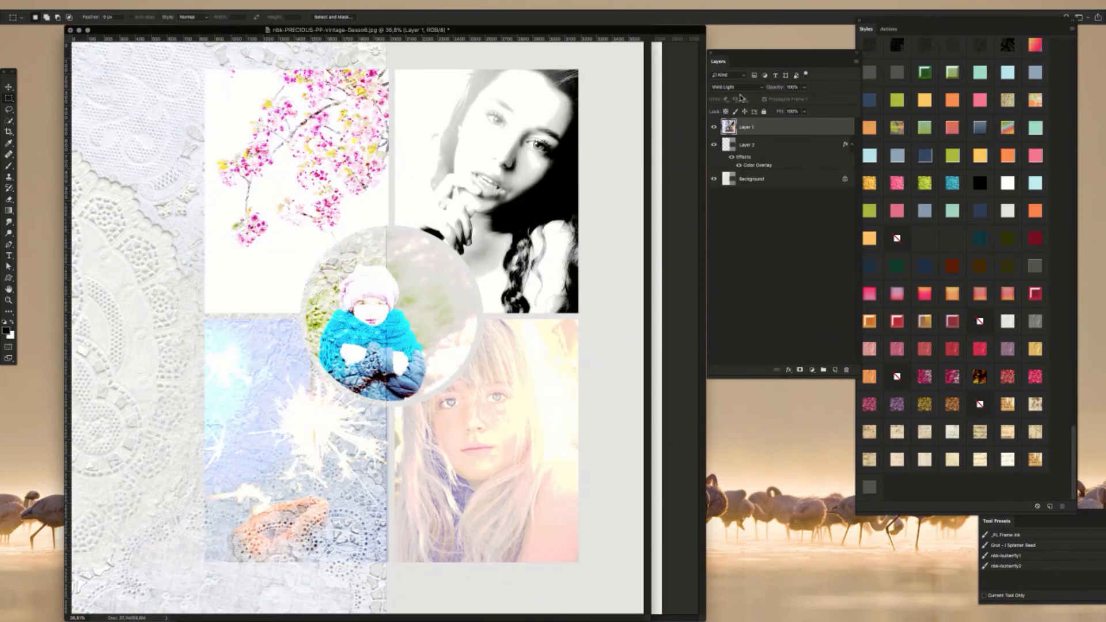
Step: Try the orange-to-pink and the pink-to-orange gradient styles on the copied half beneath the Vivid Light collage
left_click(760, 145)
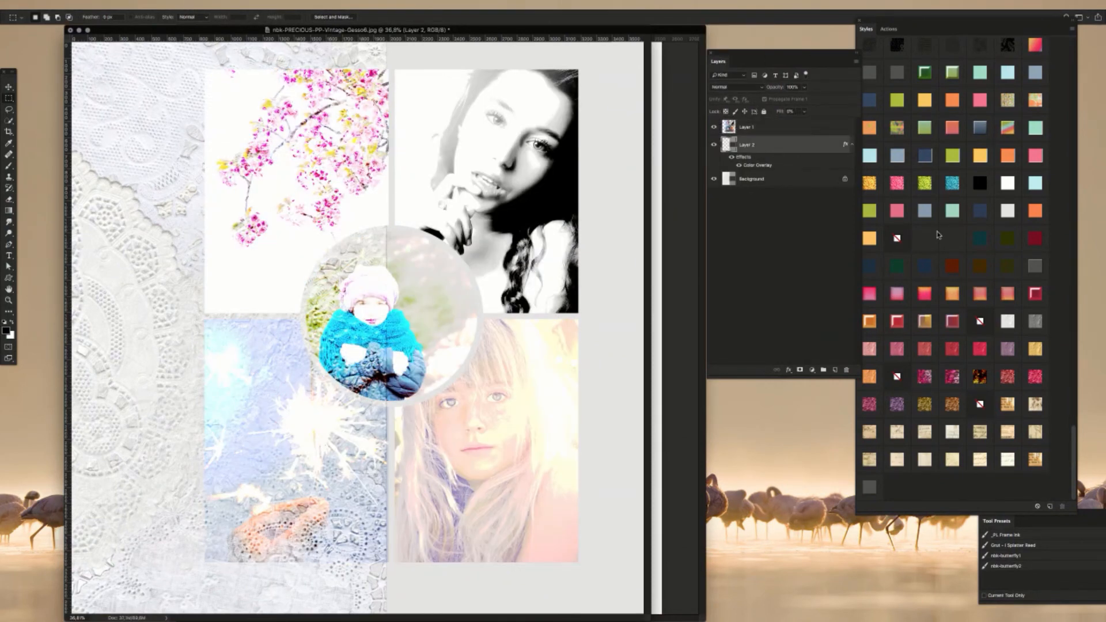
left_click(927, 297)
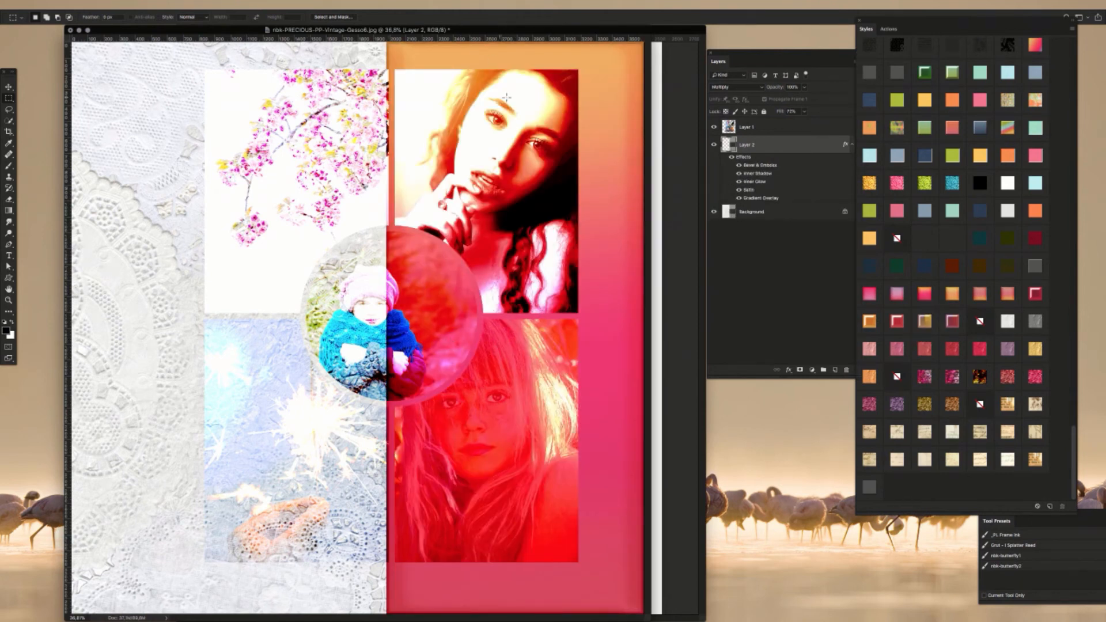
left_click(748, 127)
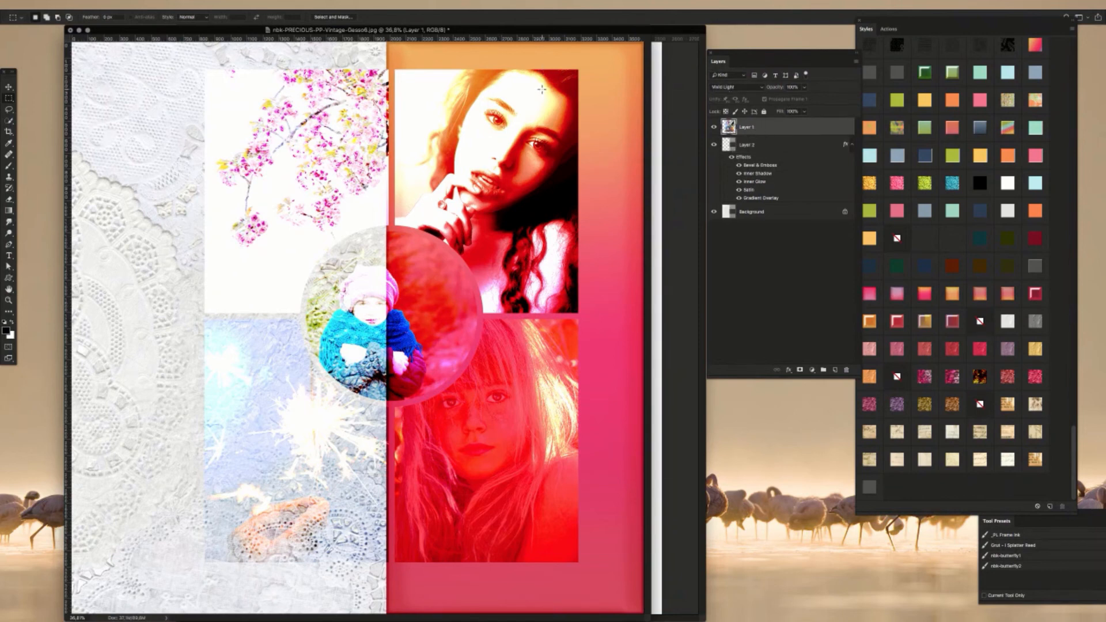
left_click(749, 147)
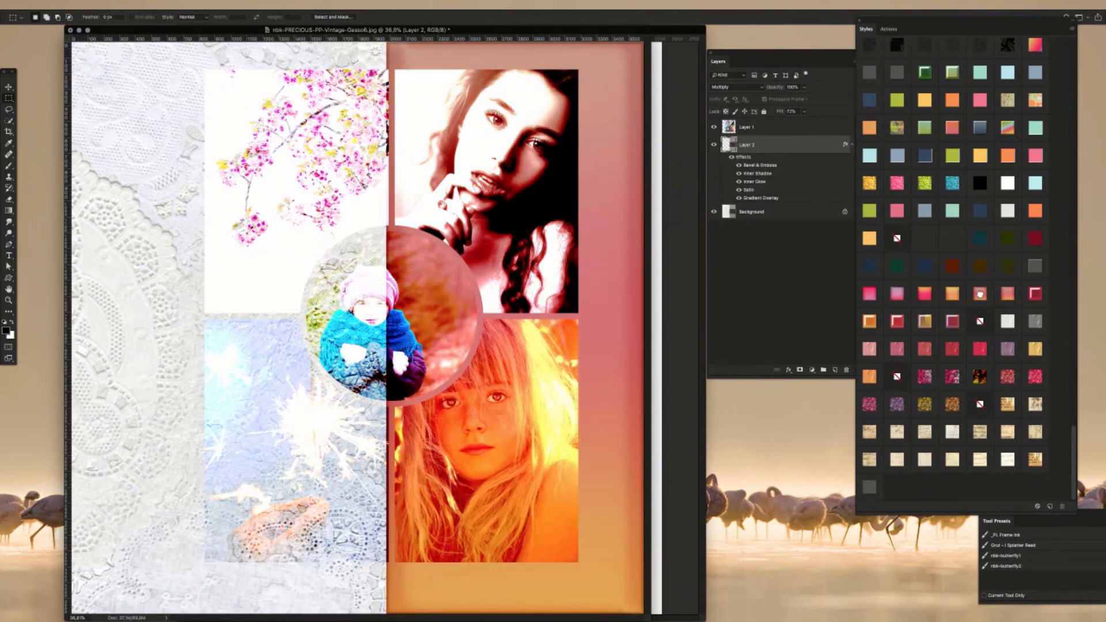
left_click(980, 296)
left_click(1007, 297)
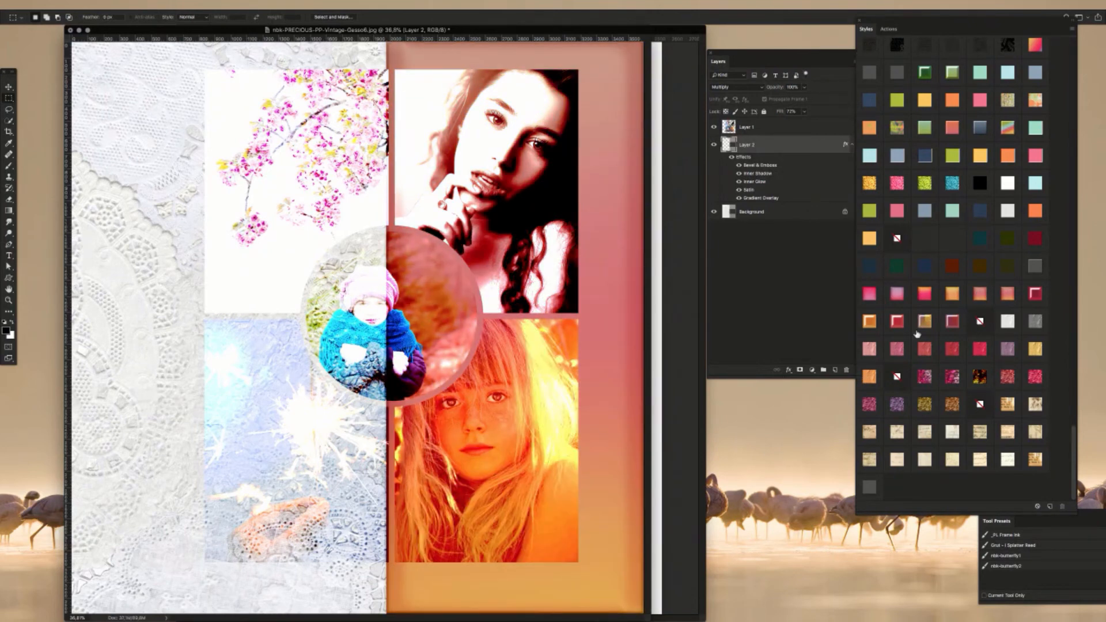
Step: Try the red plaster, brown glitter, script paper and white plaster styles on the copied half under the Vivid Light collage
left_click(925, 347)
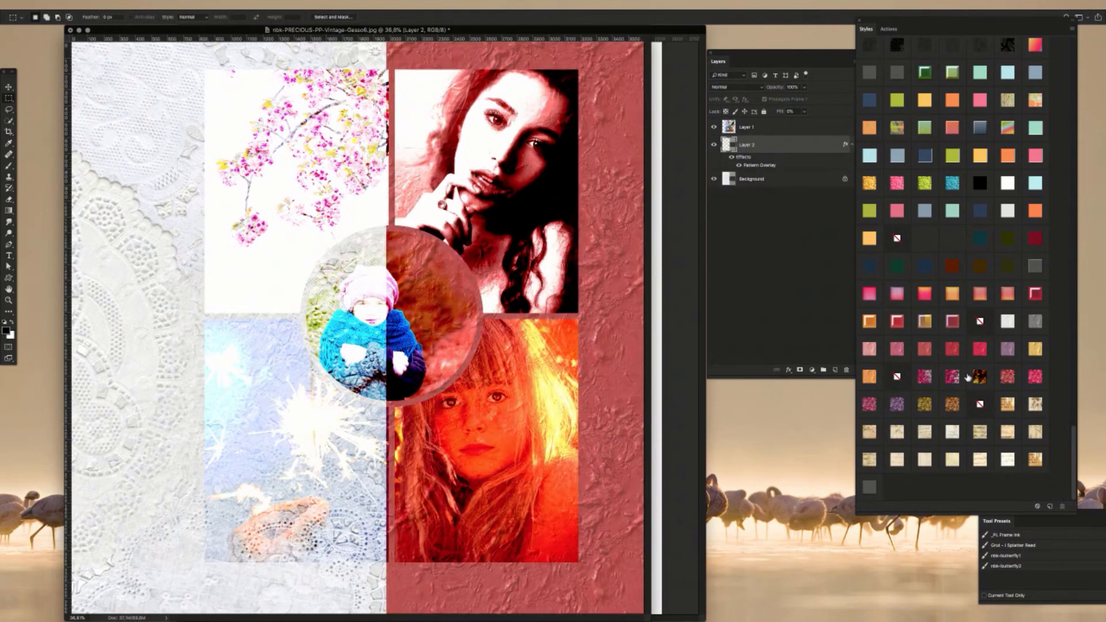
left_click(953, 404)
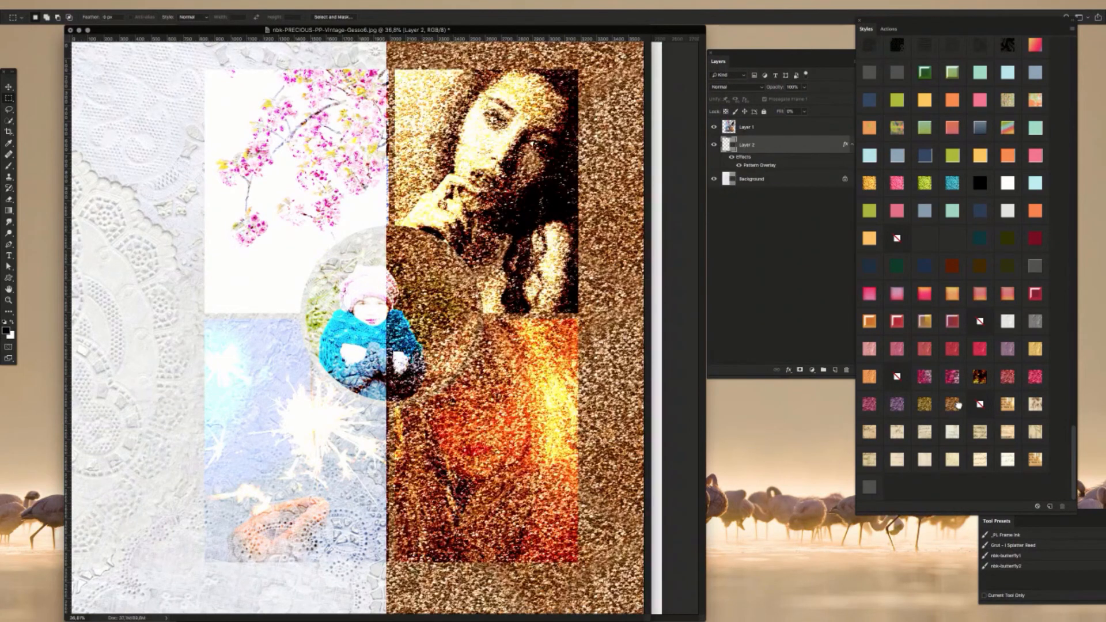
left_click(981, 436)
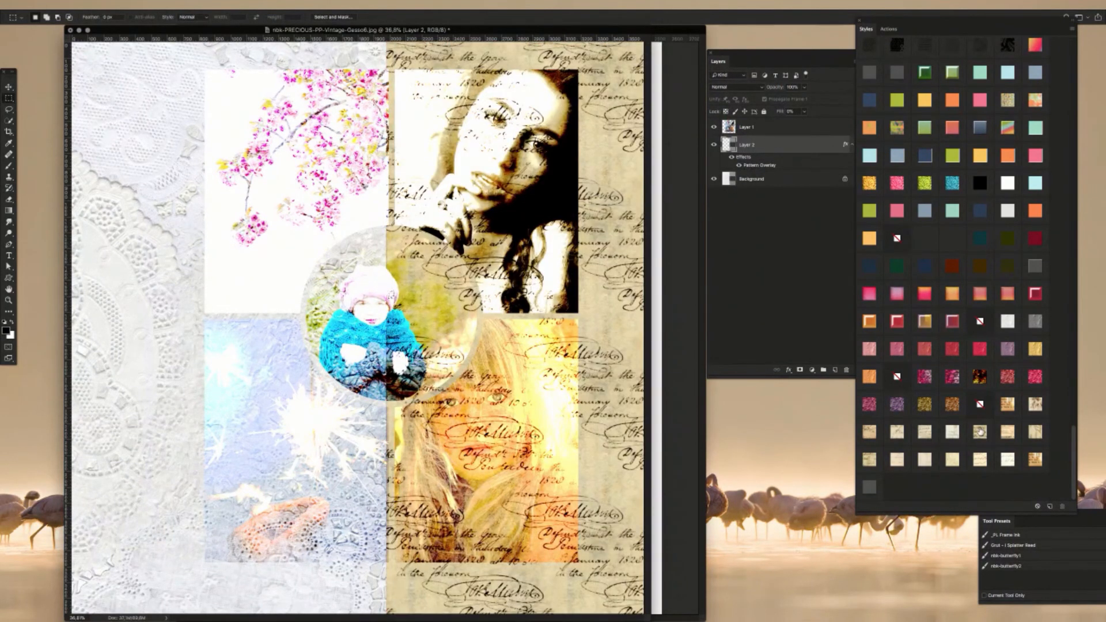
left_click(1033, 406)
left_click(1032, 322)
left_click(1007, 321)
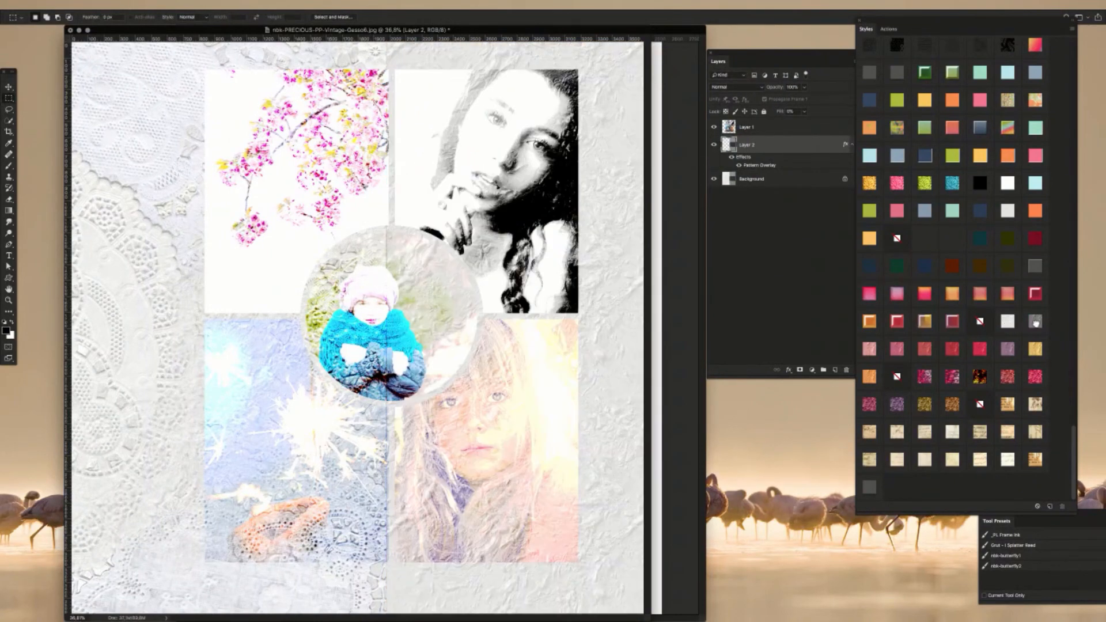
Step: Apply the grey plaster style to the copied half and inspect its texture over the black-and-white portrait
left_click(1035, 323)
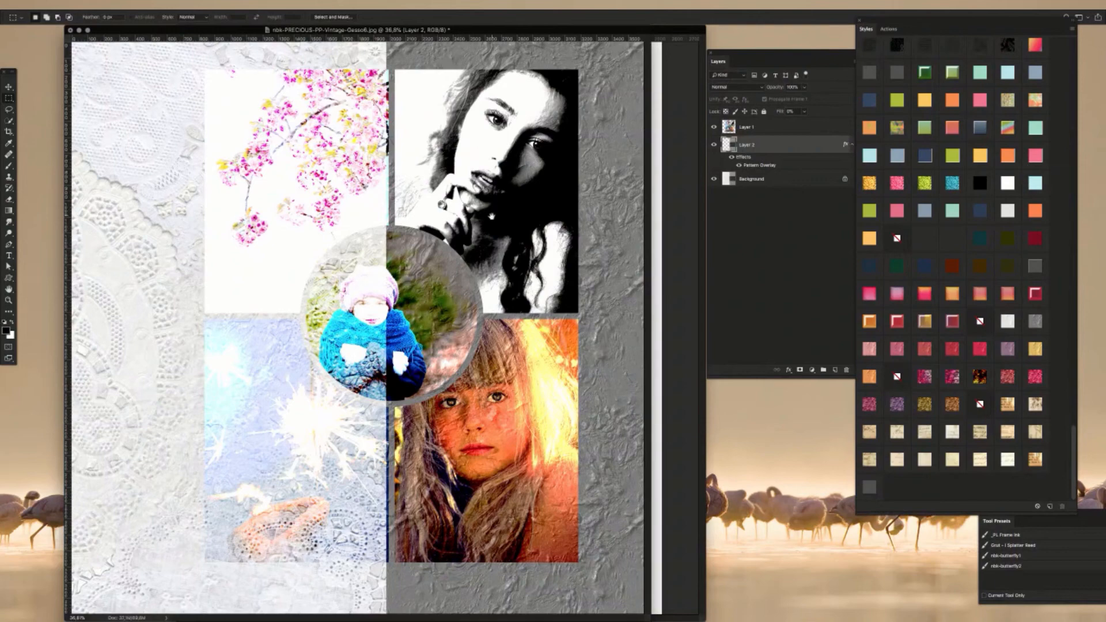
scroll(492, 215, "up", 5)
scroll(531, 122, "up", 8)
scroll(531, 121, "right", 4)
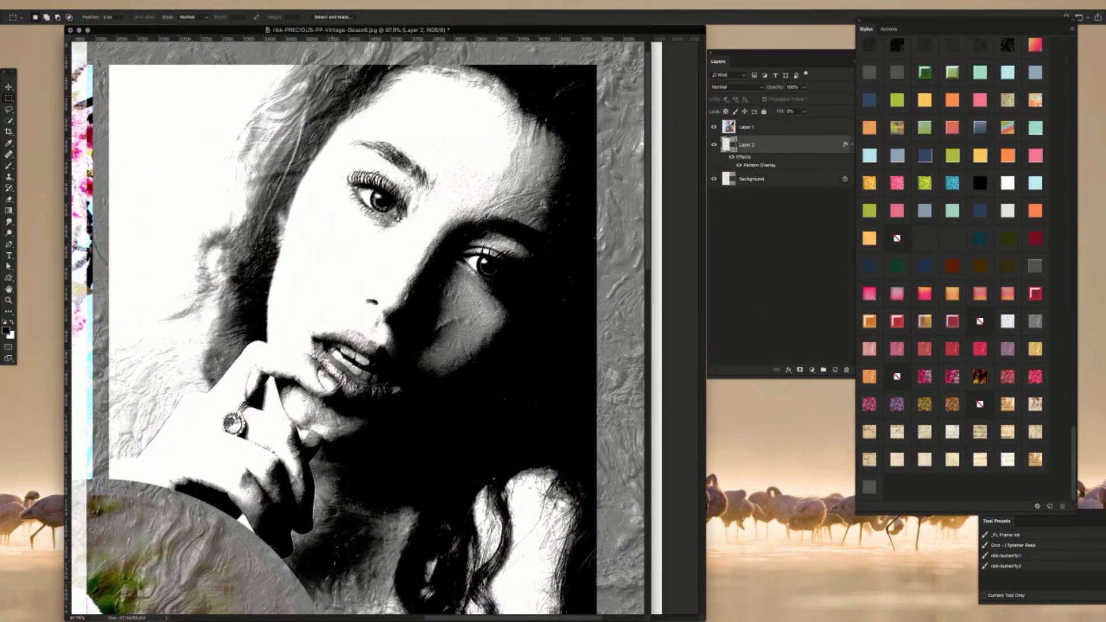
left_click_drag(403, 257, 430, 229)
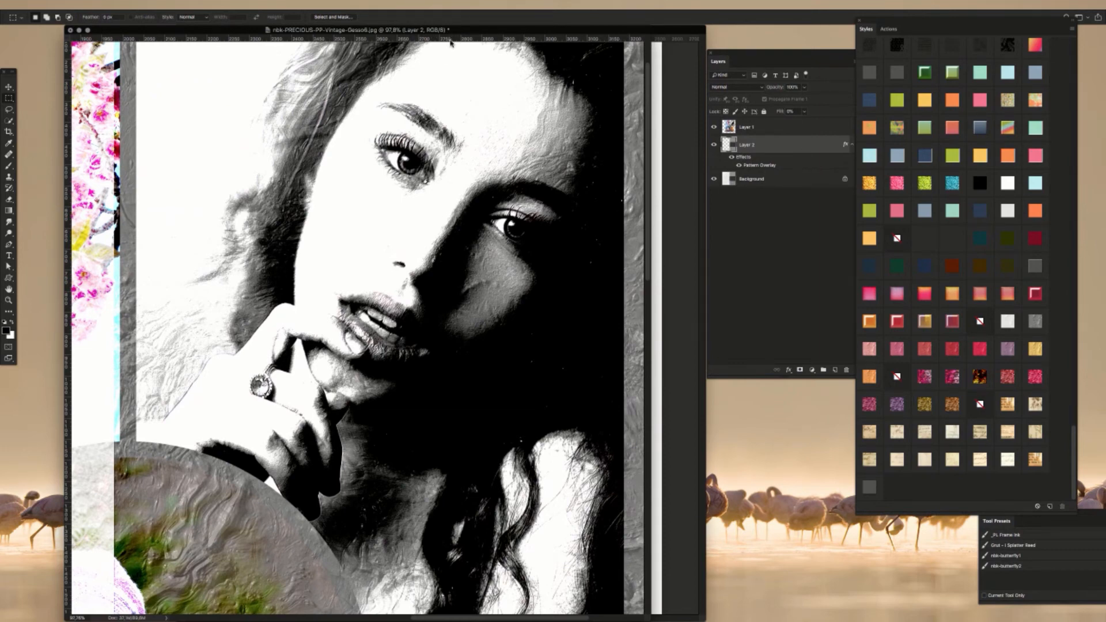
key("super+minus")
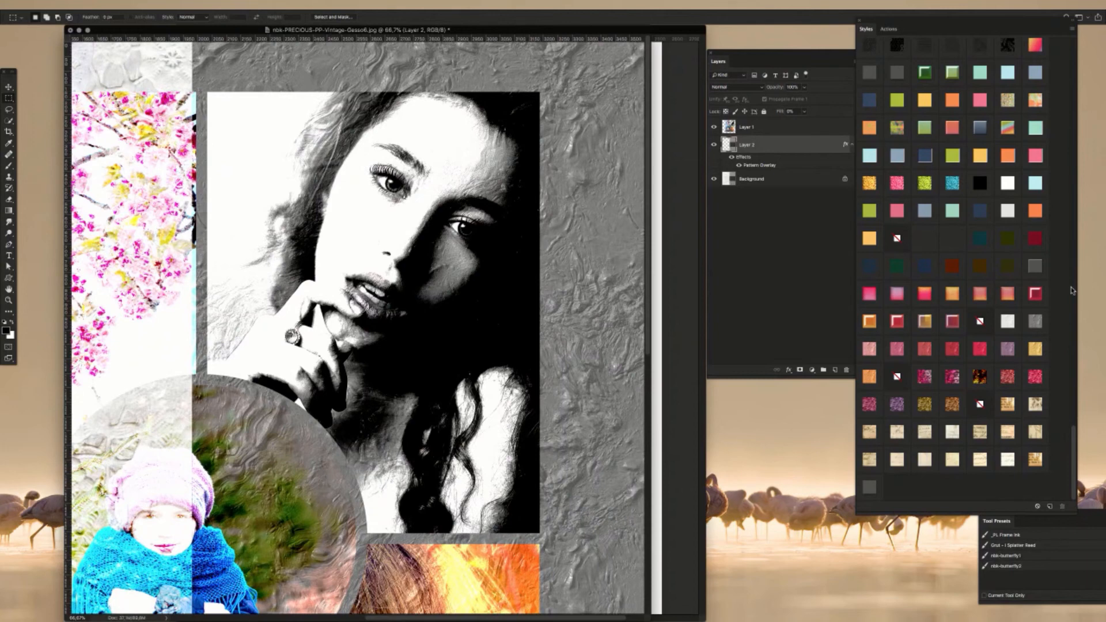
Step: Try the white, gold, mauve, crimson, red and pink plaster styles on the copied half behind the black-and-white portrait
left_click(1008, 324)
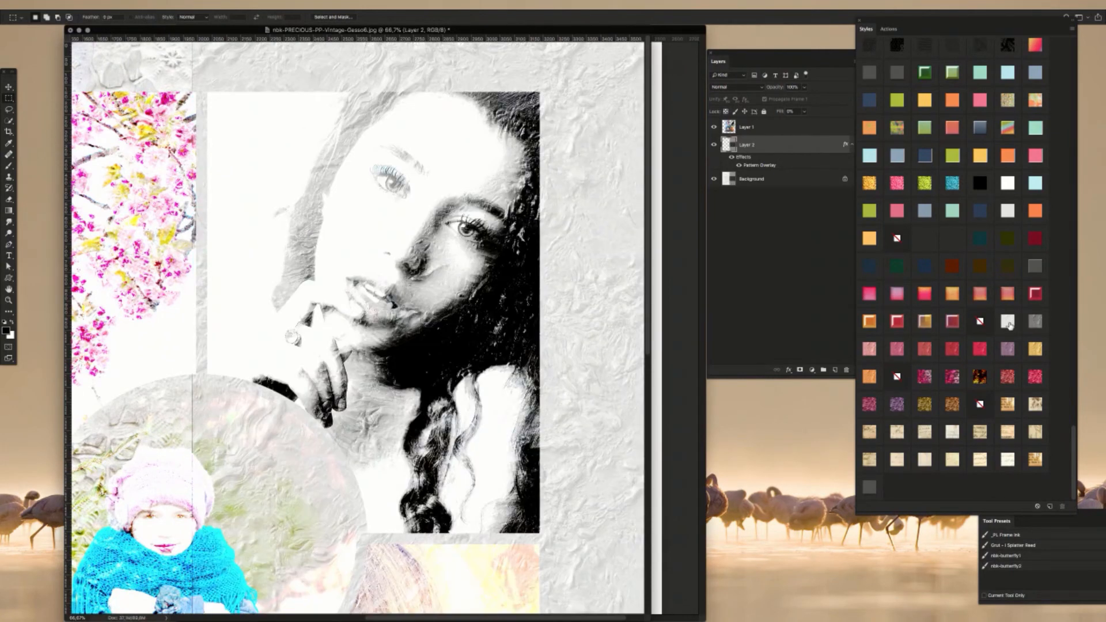
left_click(1035, 344)
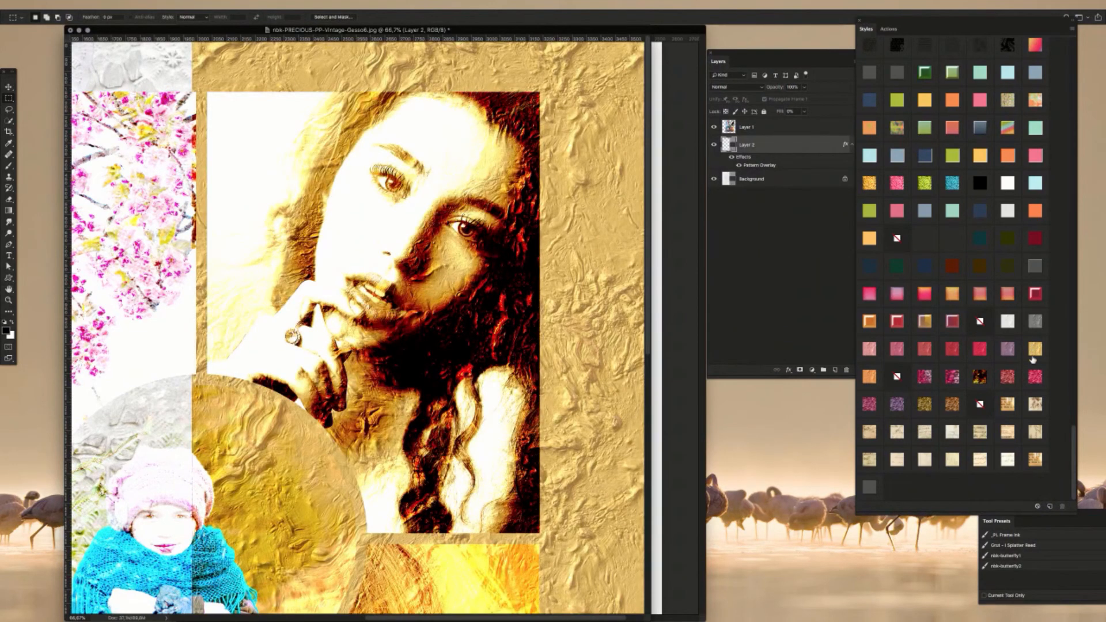
left_click(1012, 353)
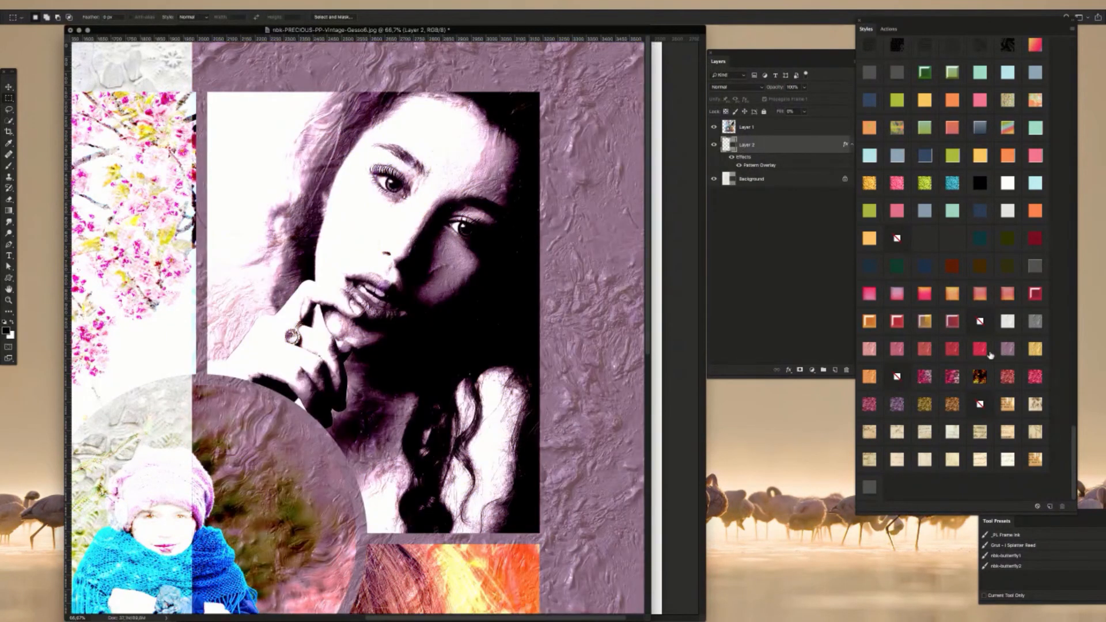
left_click(980, 350)
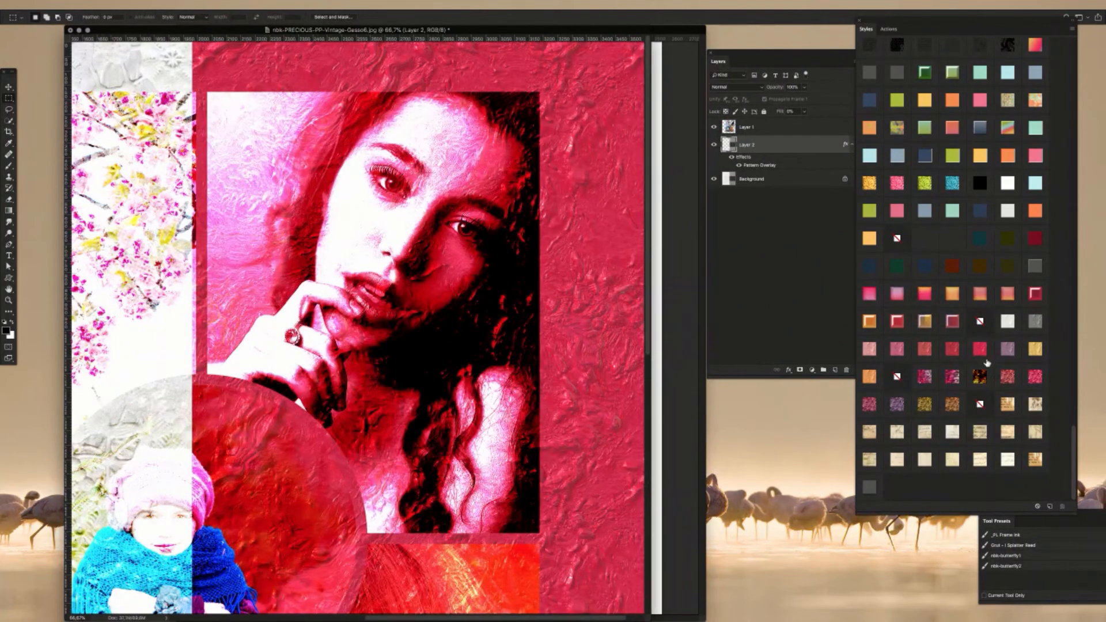
left_click(953, 351)
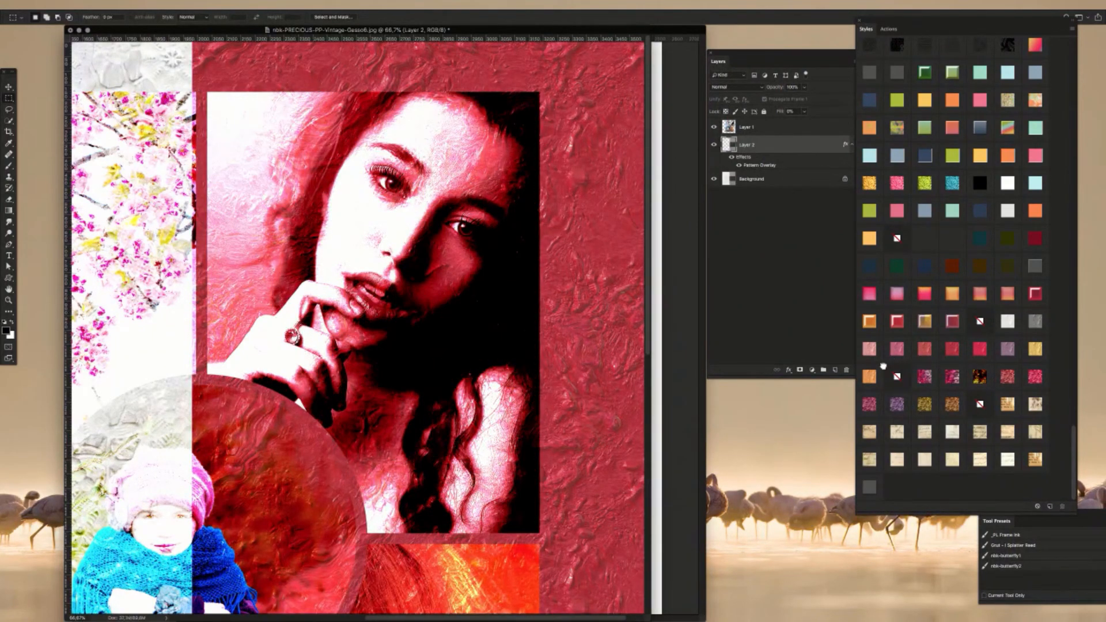
left_click(903, 350)
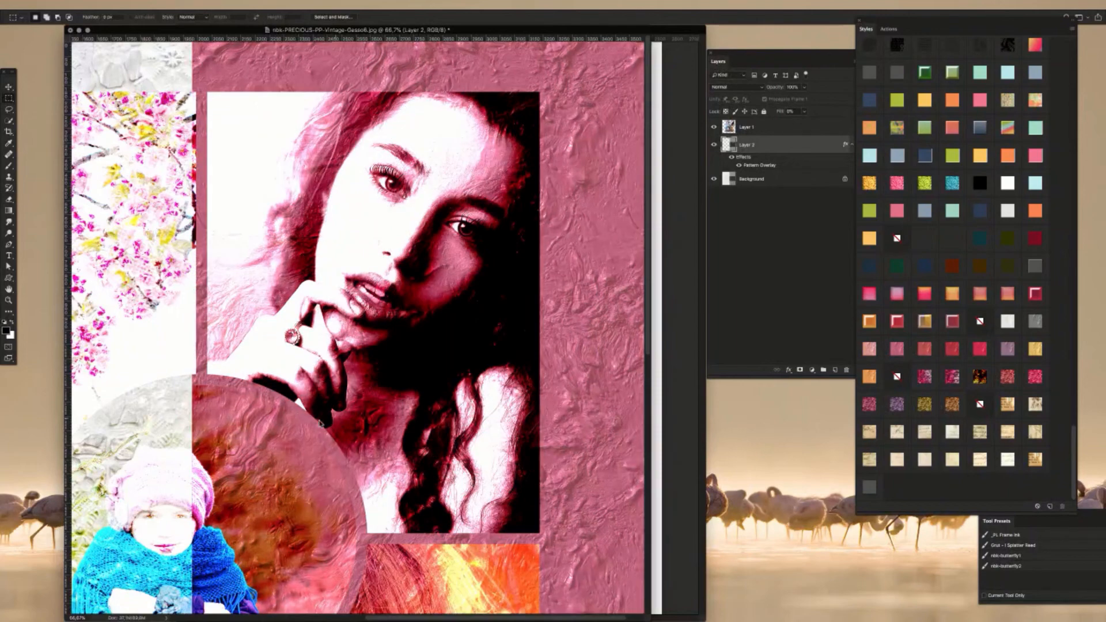
Step: Move the collage layer sideways so the cherry blossom and sparkler photos lie over the plaster-textured half
key("super+0")
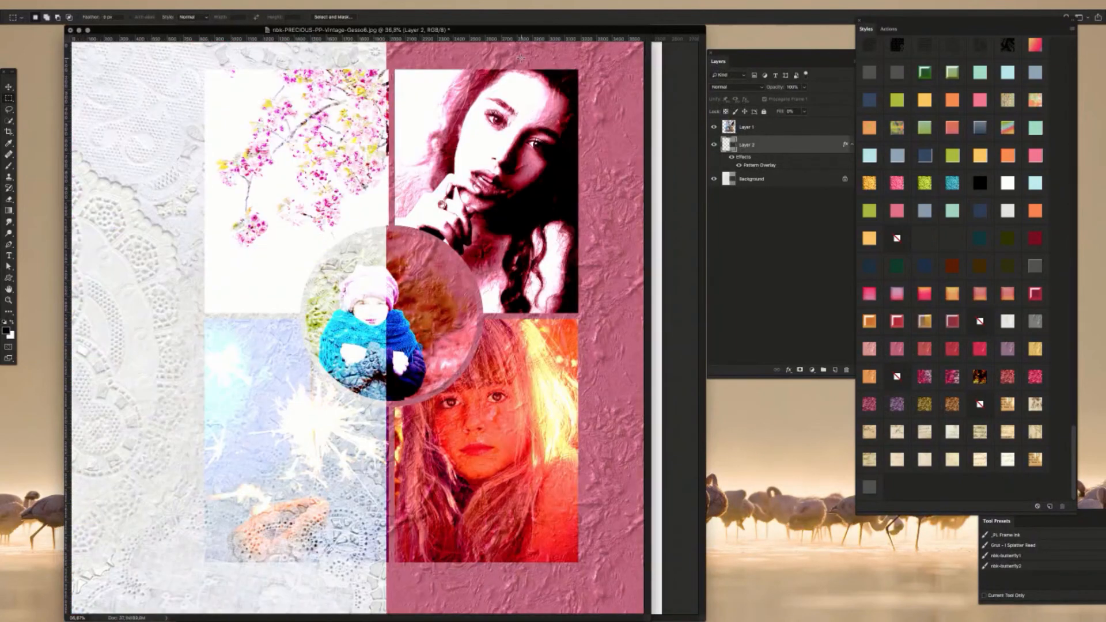
left_click(749, 127)
key("super+t")
left_click_drag(326, 263, 518, 297)
key("Return")
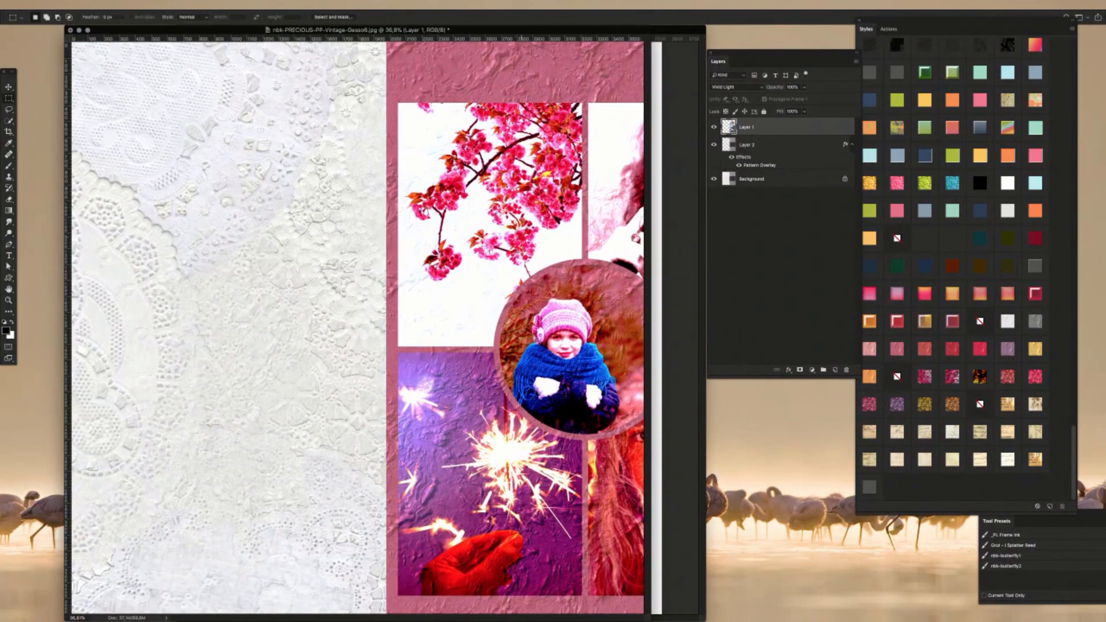
Step: Try the white plaster style on the copied half, apply the grey plaster one, and inspect the texture over the cherry blossoms
left_click(1008, 321)
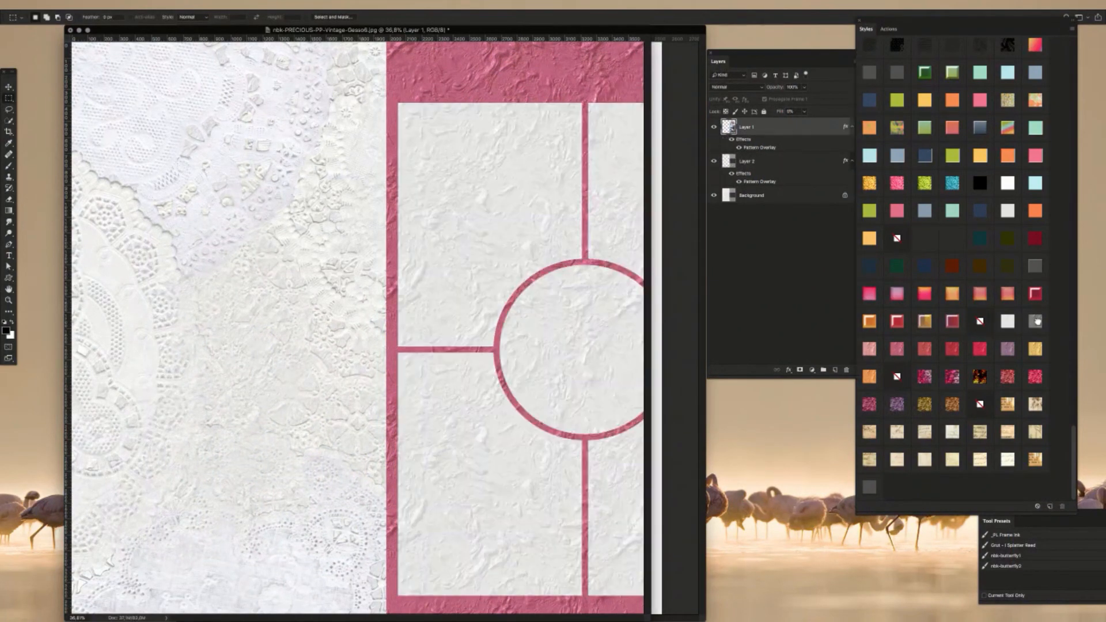
key("super+z")
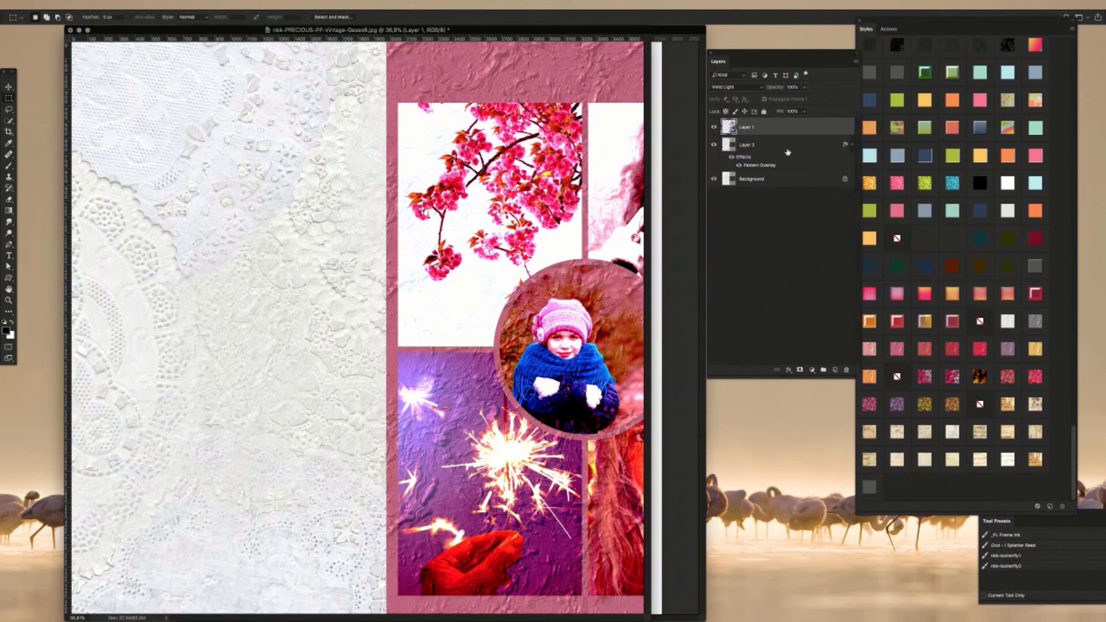
left_click(1009, 326)
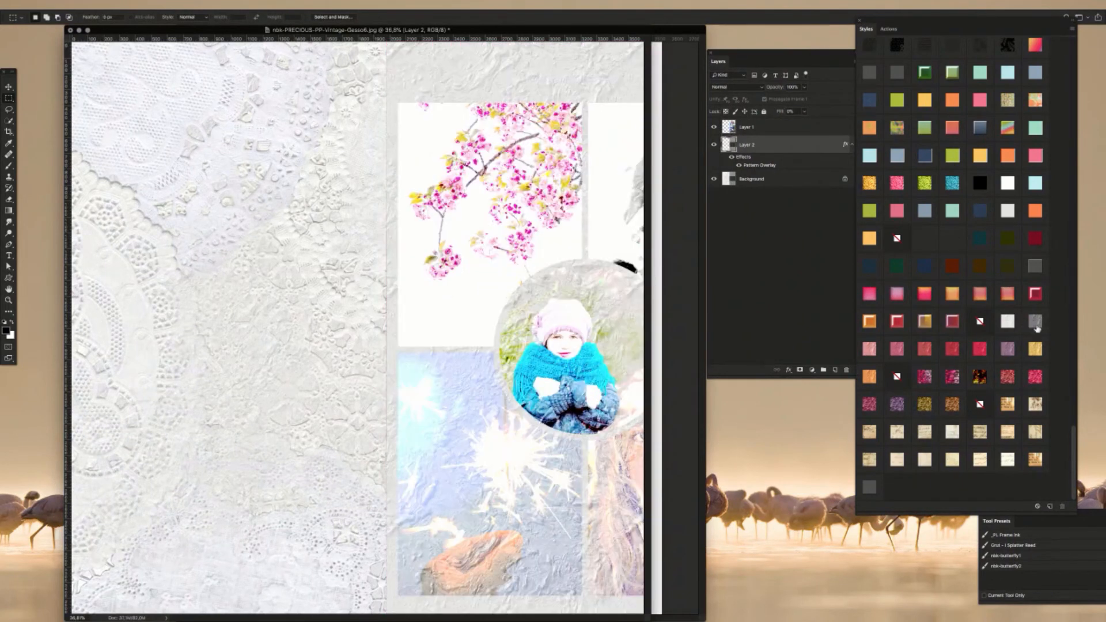
left_click(1037, 323)
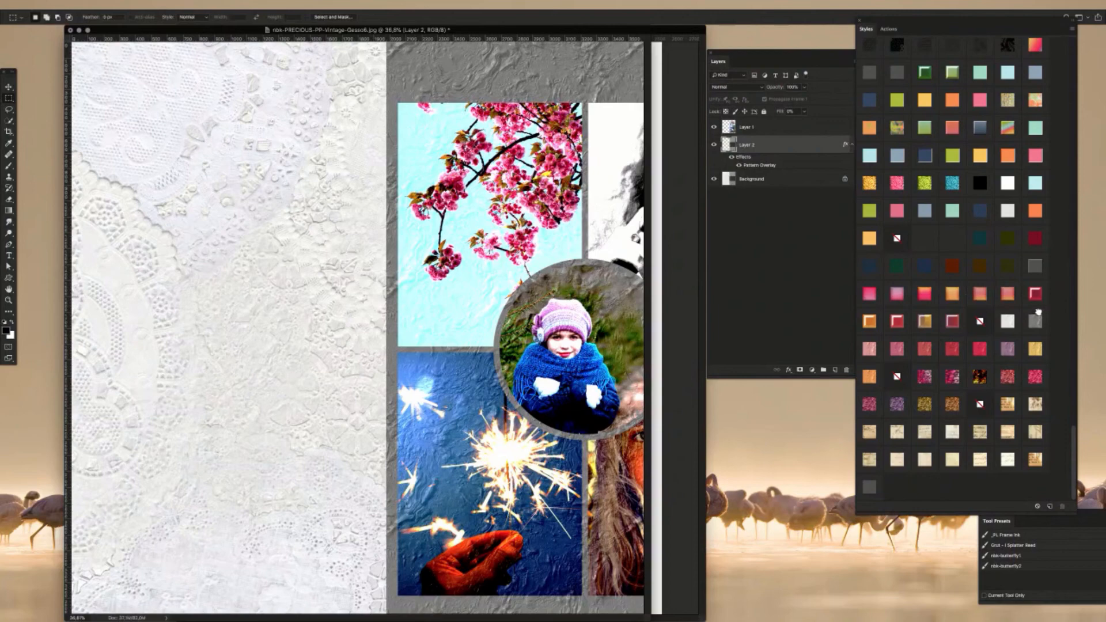
scroll(475, 175, "up", 5)
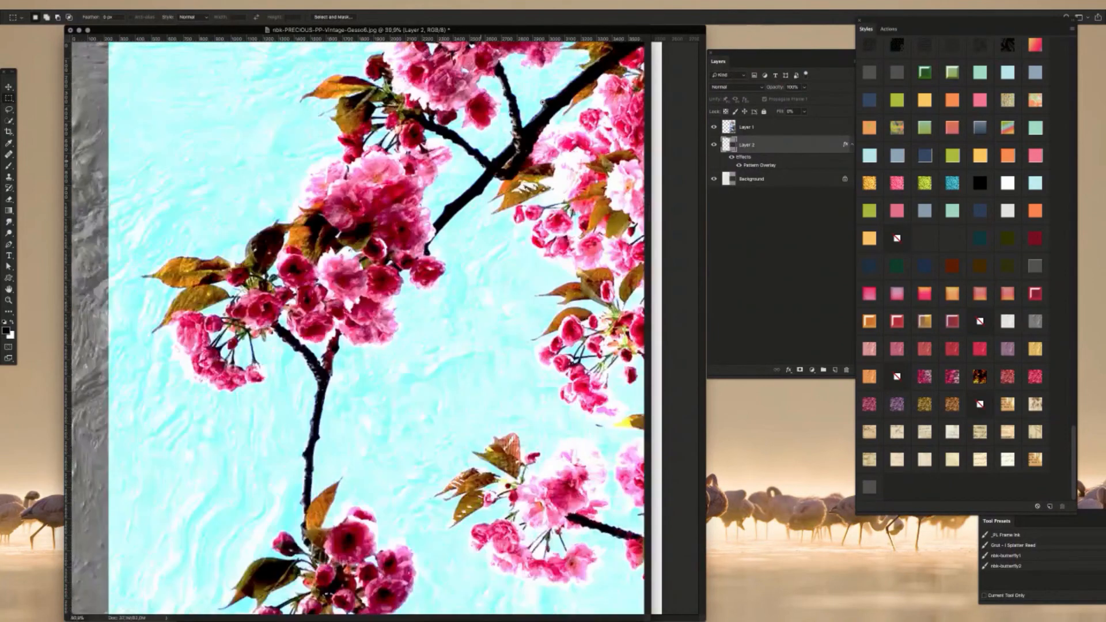
Step: Examine the grey plaster texture over the cherry blossom, sparkler and winter child photos at different magnifications
scroll(475, 175, "down", 2)
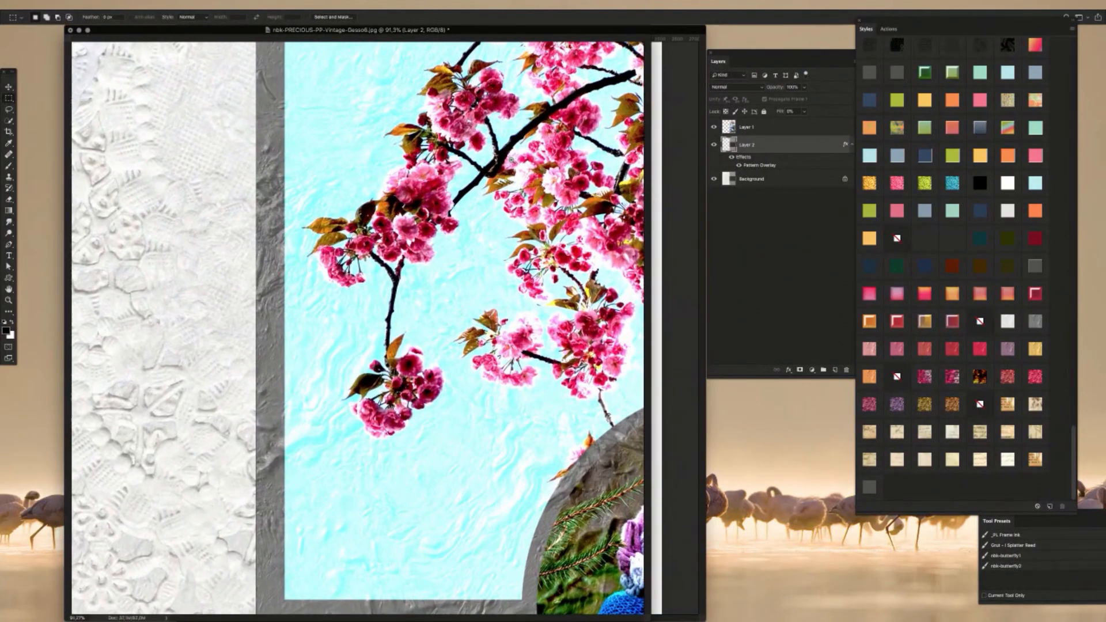
scroll(475, 176, "down", 3)
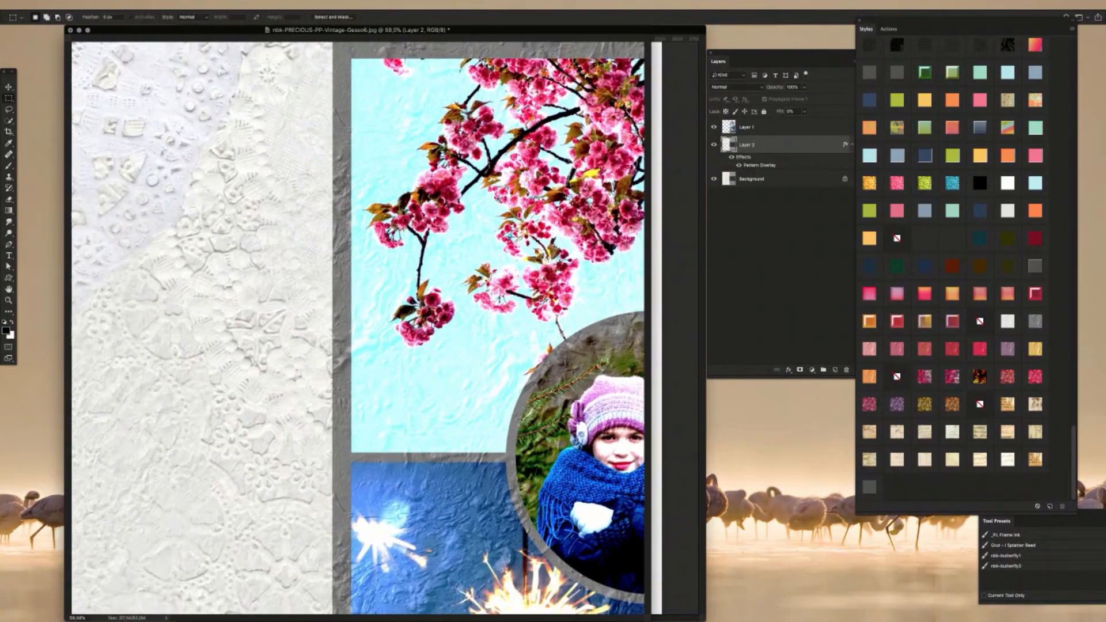
scroll(475, 176, "down", 5)
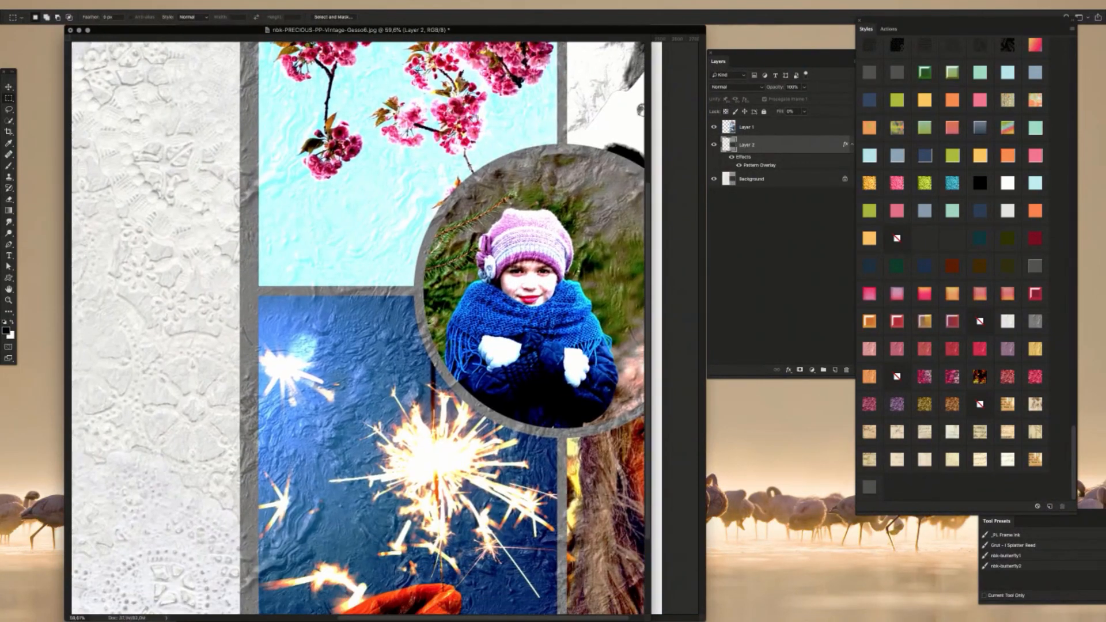
key("super+r")
scroll(475, 176, "down", 5)
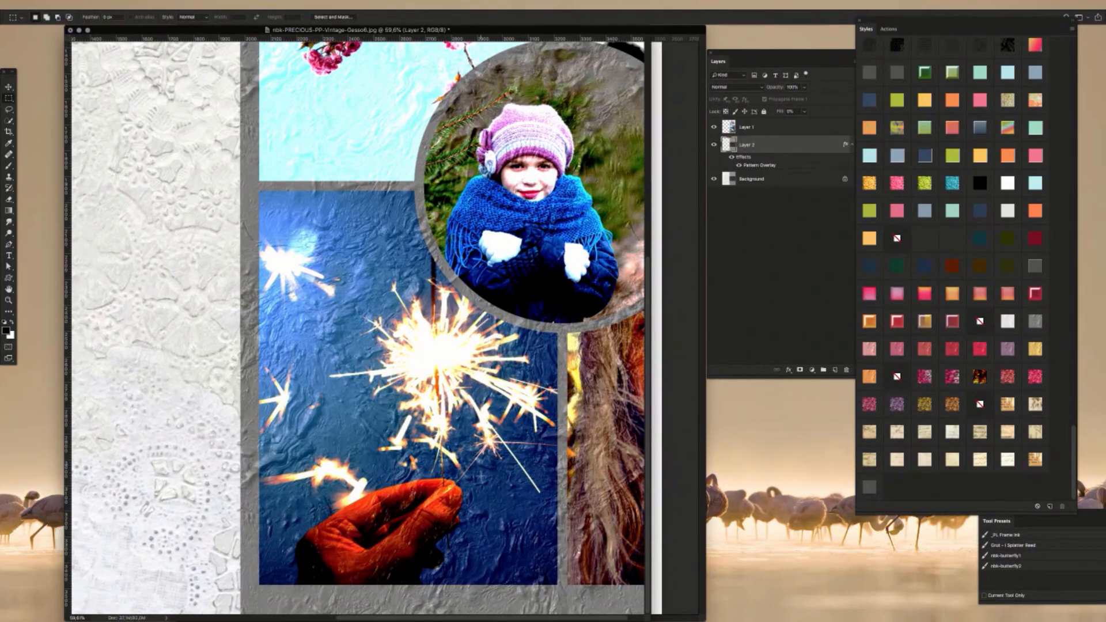
key("super+r")
key("super+r")
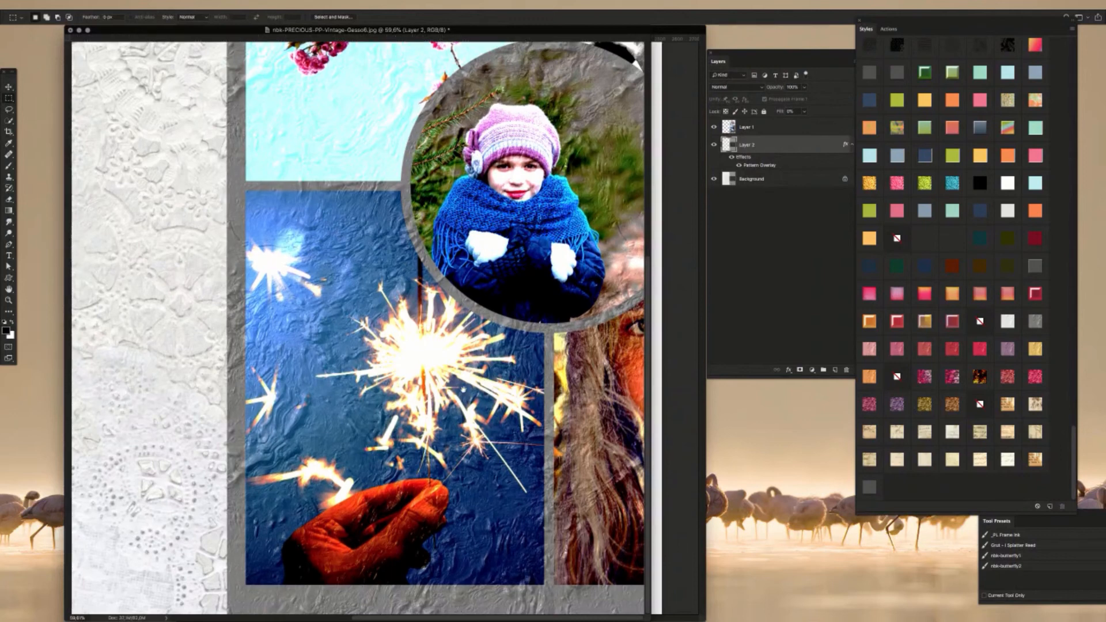
scroll(588, 317, "up", 5)
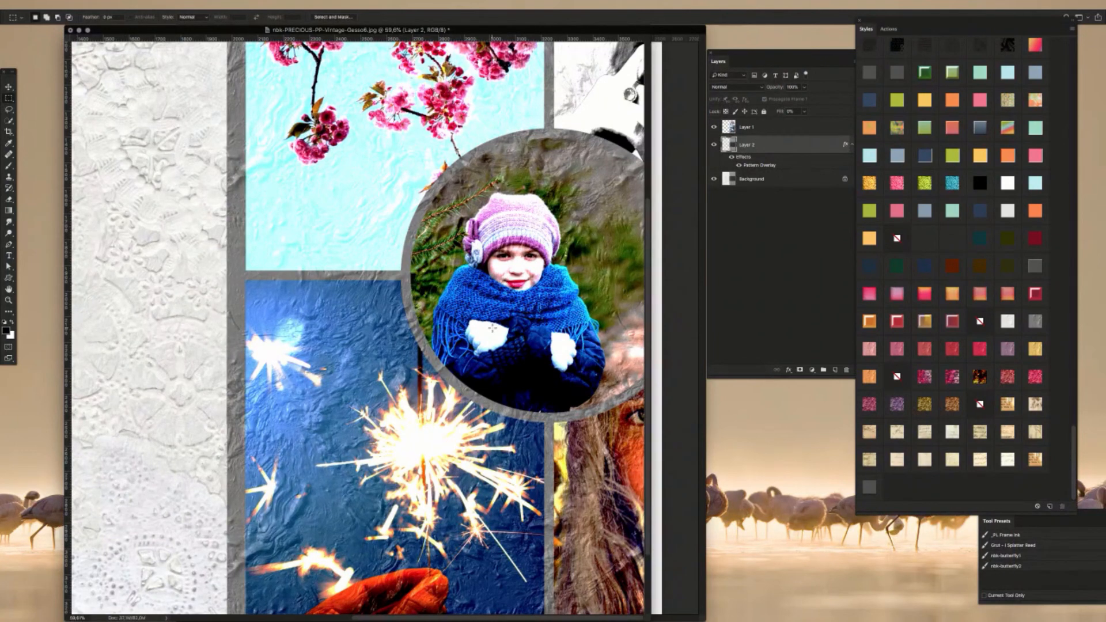
scroll(492, 328, "down", 3)
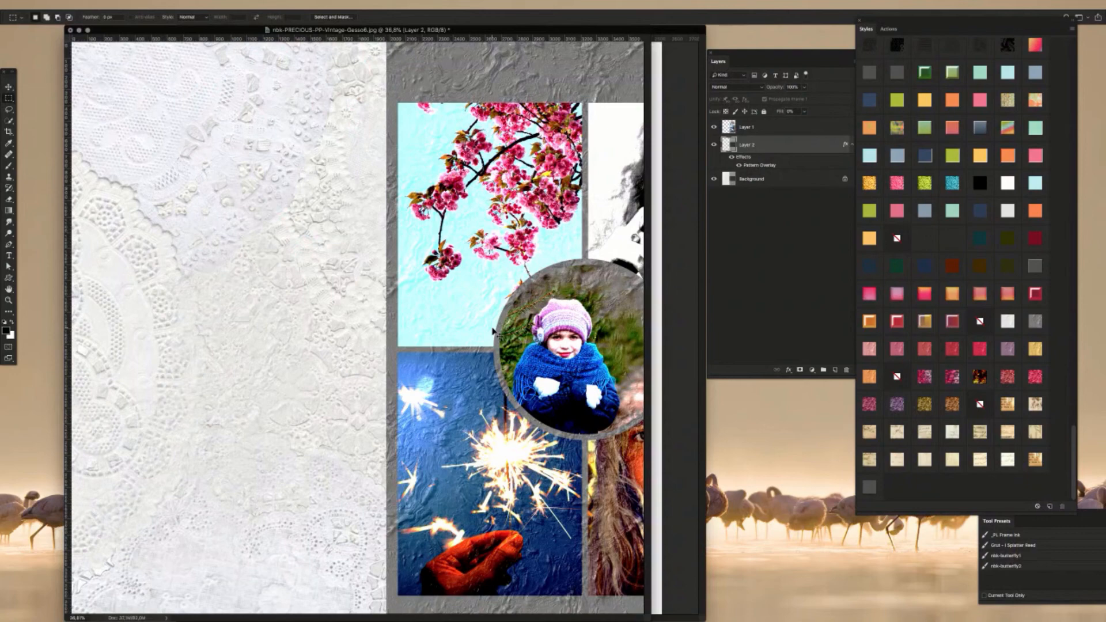
Step: Move the collage layer sideways so it straddles the white lace half and the grey plaster half
left_click(757, 128)
key("ctrl+t")
left_click_drag(622, 242, 361, 249)
key("Return")
Step: Set the collage layer's blend mode to Linear Light and compare the result with the layer hidden and shown
left_click(778, 144)
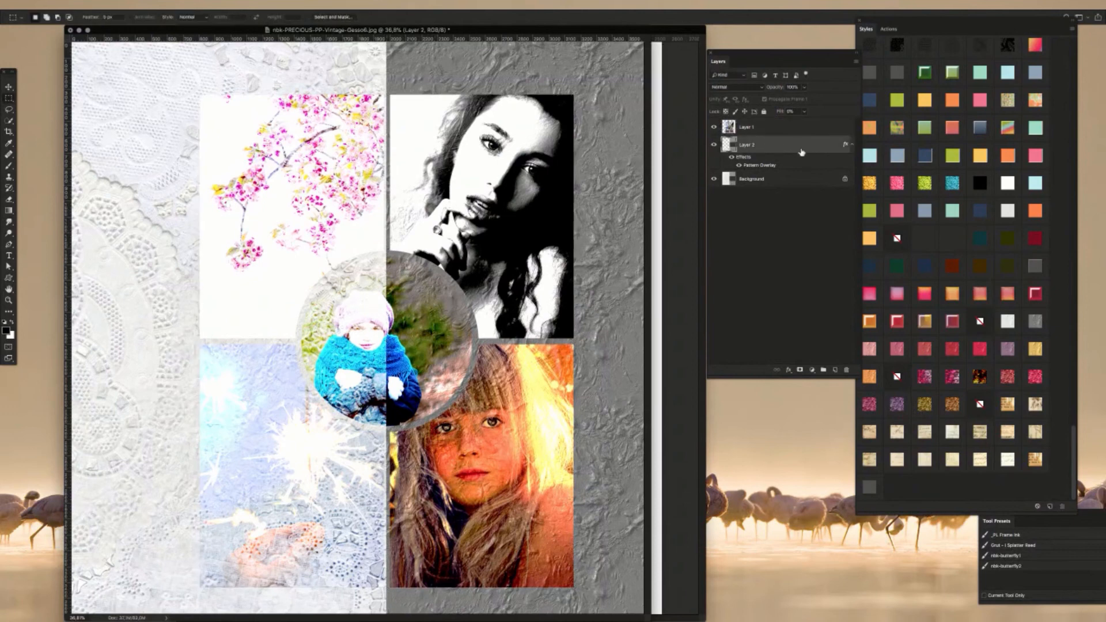
left_click(775, 128)
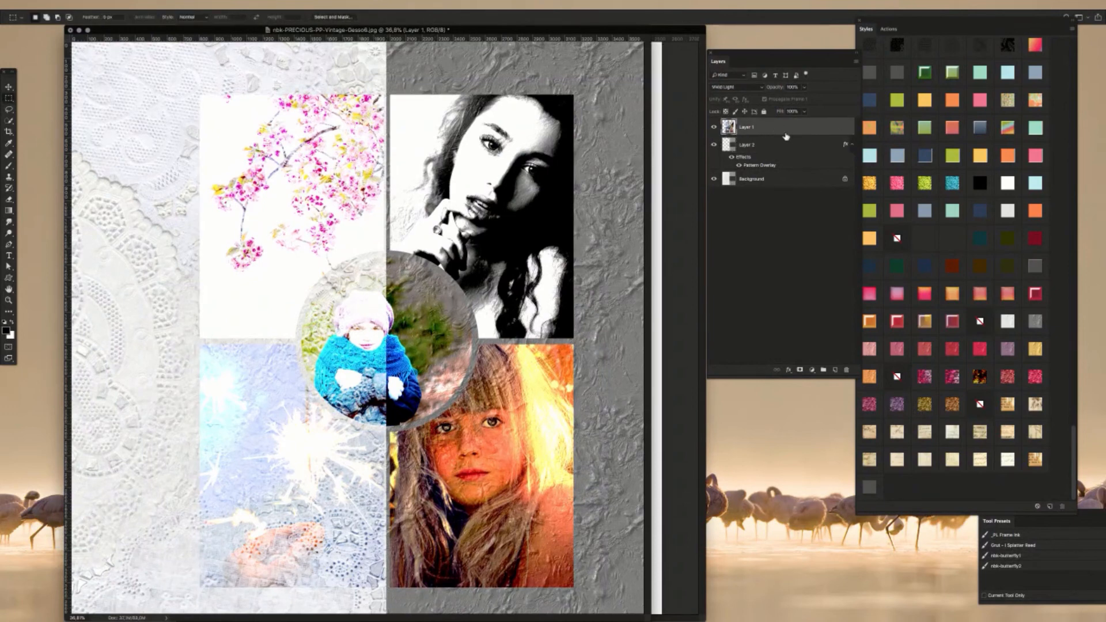
left_click(739, 87)
left_click(745, 94)
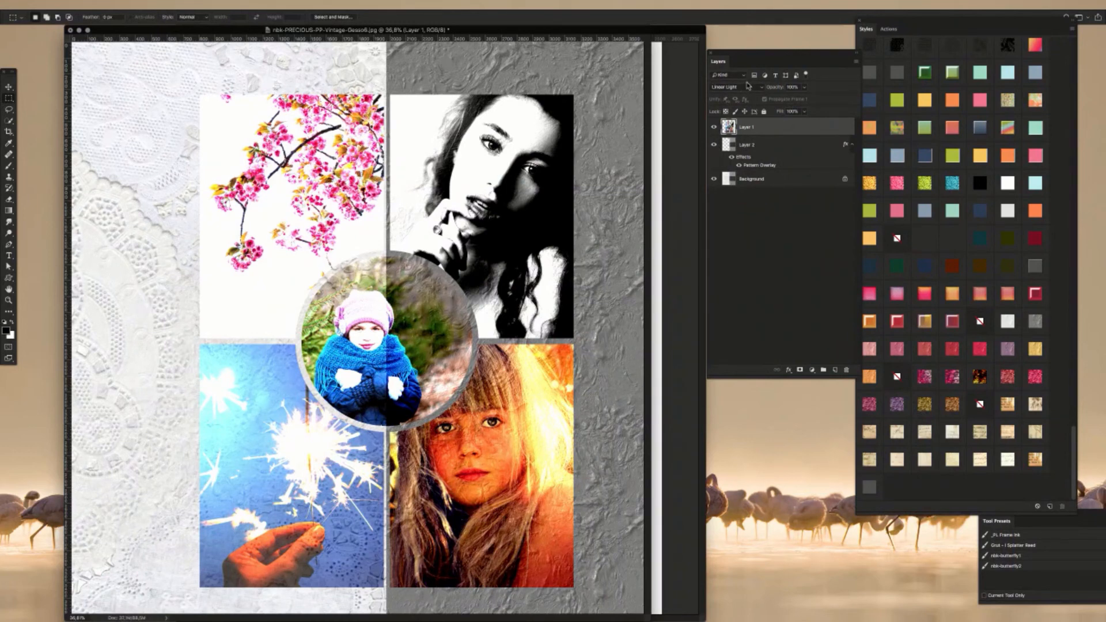
left_click(715, 127)
left_click(714, 128)
Step: Try the Pin Light and Hard Mix blend modes on the collage layer
left_click(740, 88)
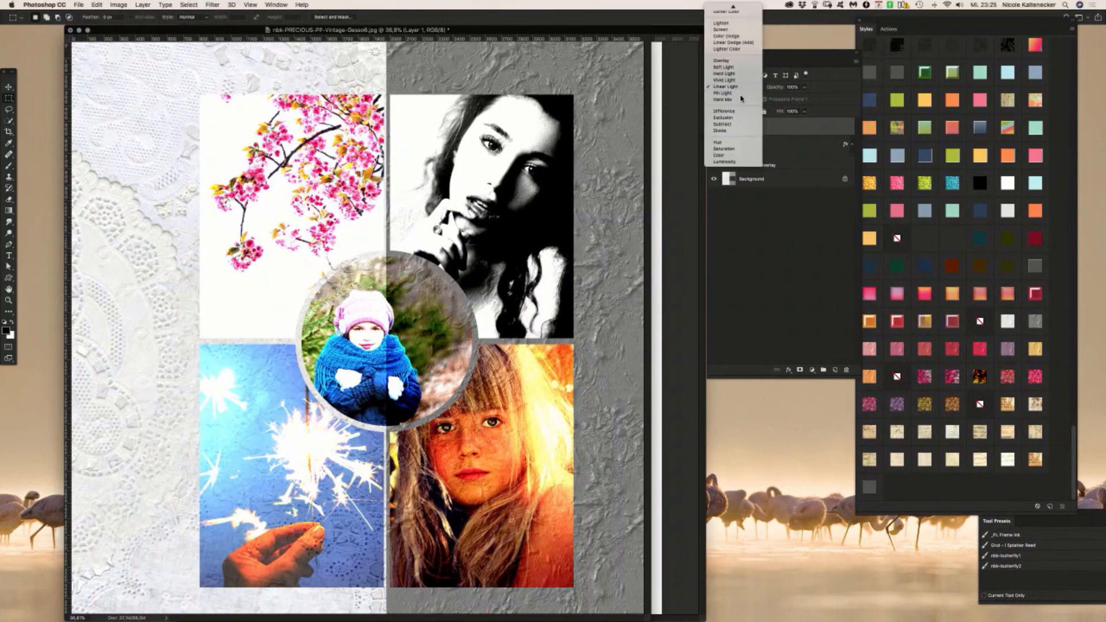
left_click(742, 93)
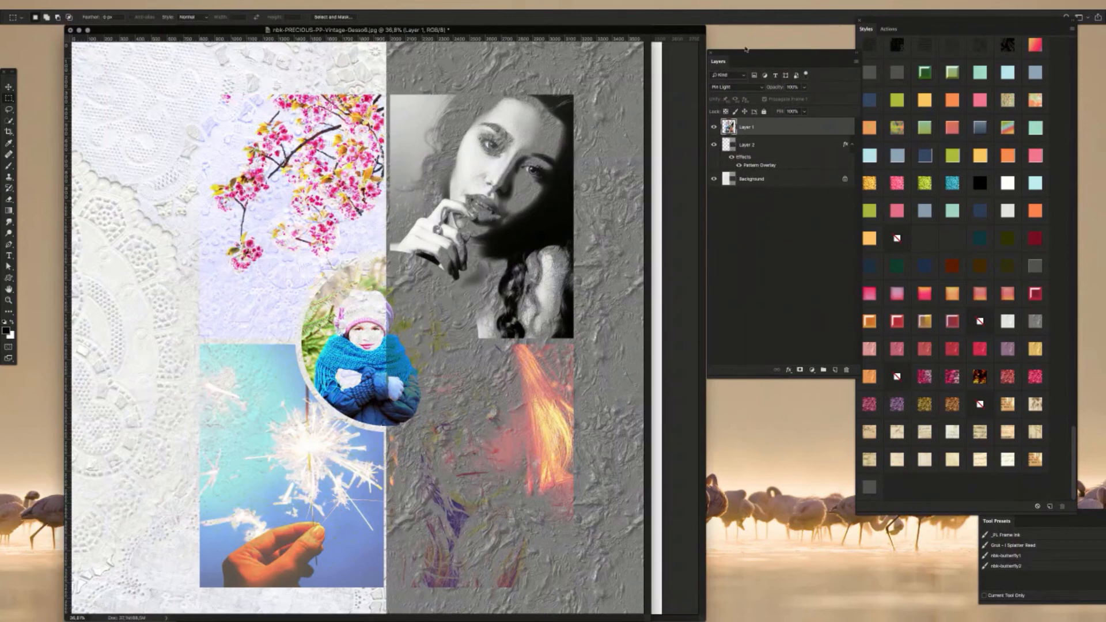
key("super+i")
key("super+i")
left_click(730, 88)
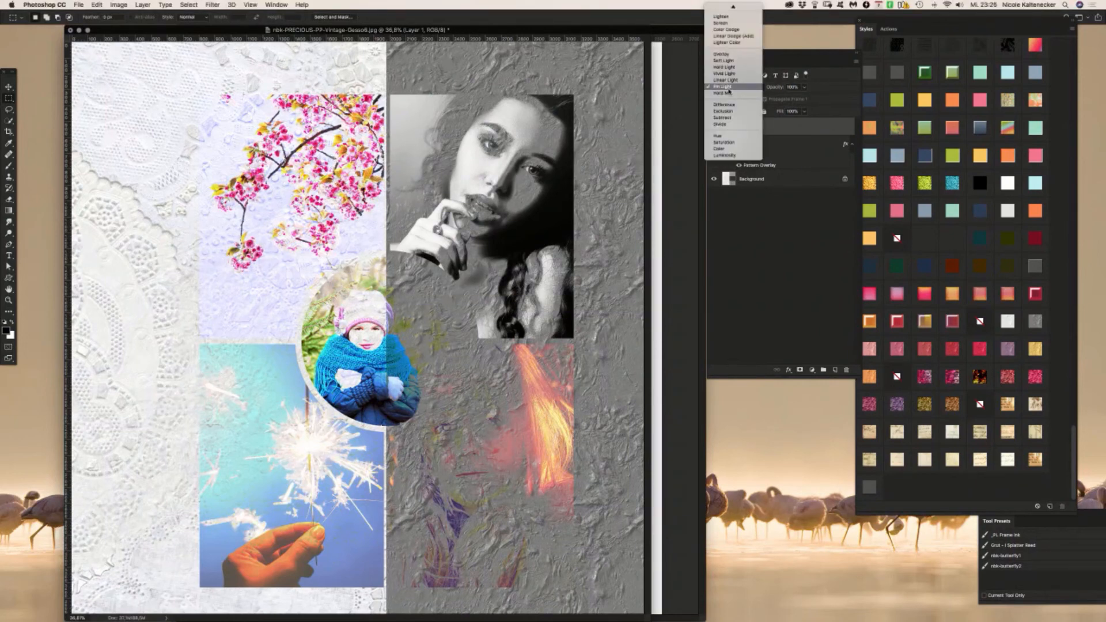
left_click(731, 94)
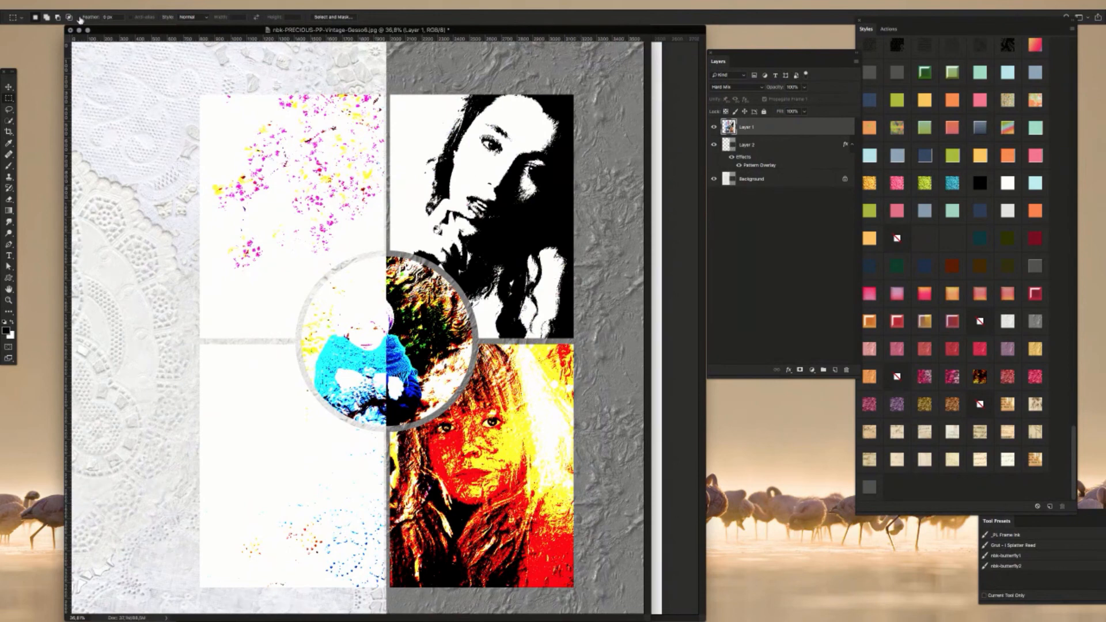
Step: Look up Threshold among the image adjustments without applying it, and keep Hard Mix on the collage layer
left_click(122, 5)
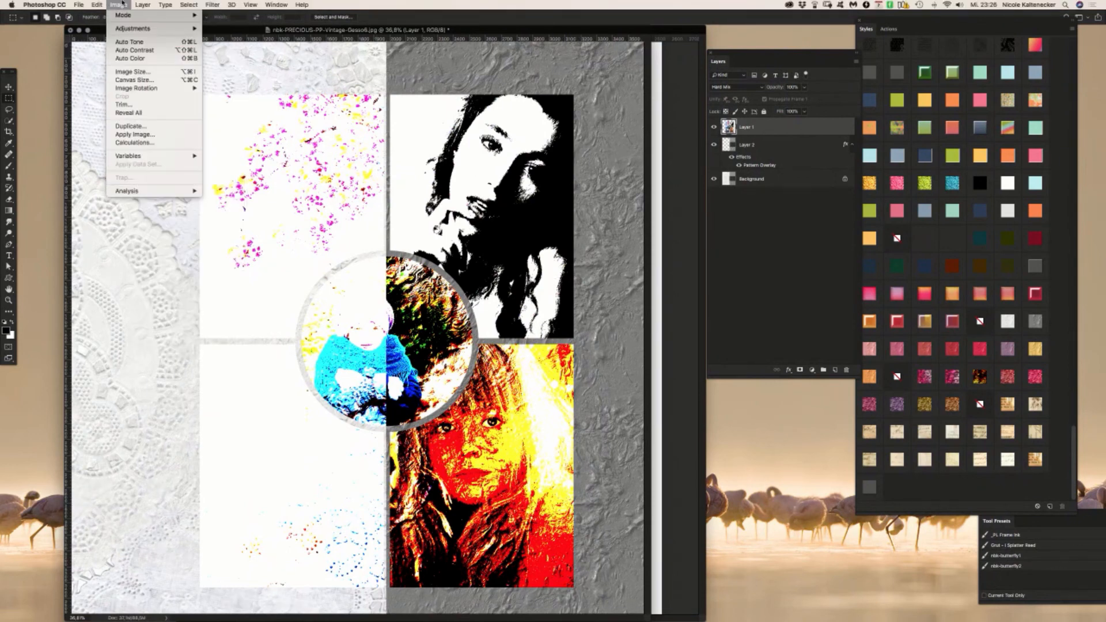
mouse_move(135, 27)
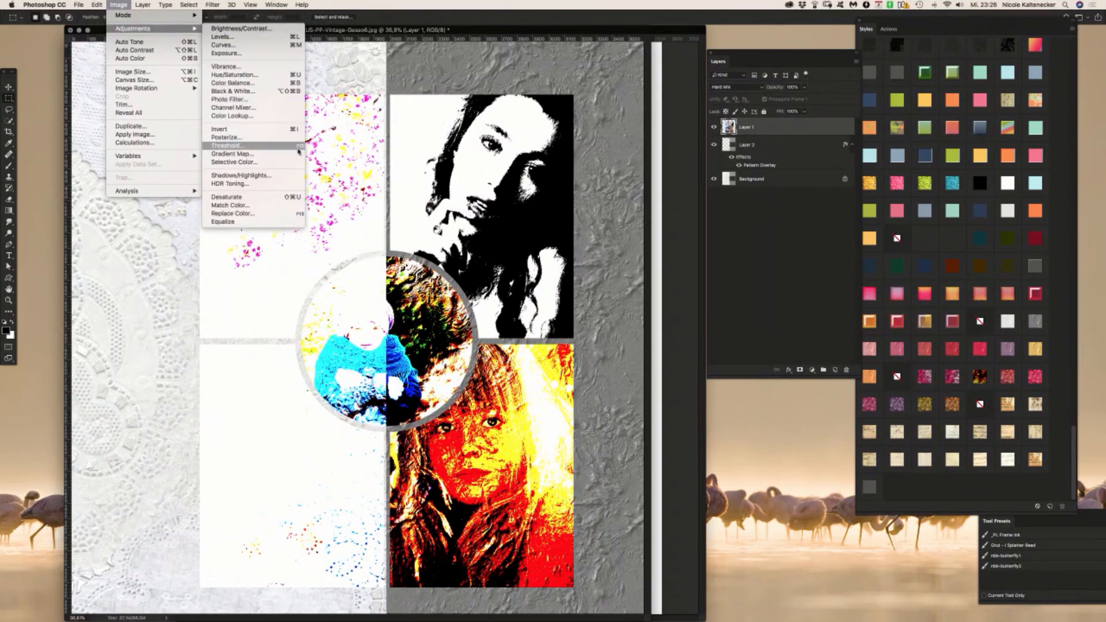
left_click(738, 123)
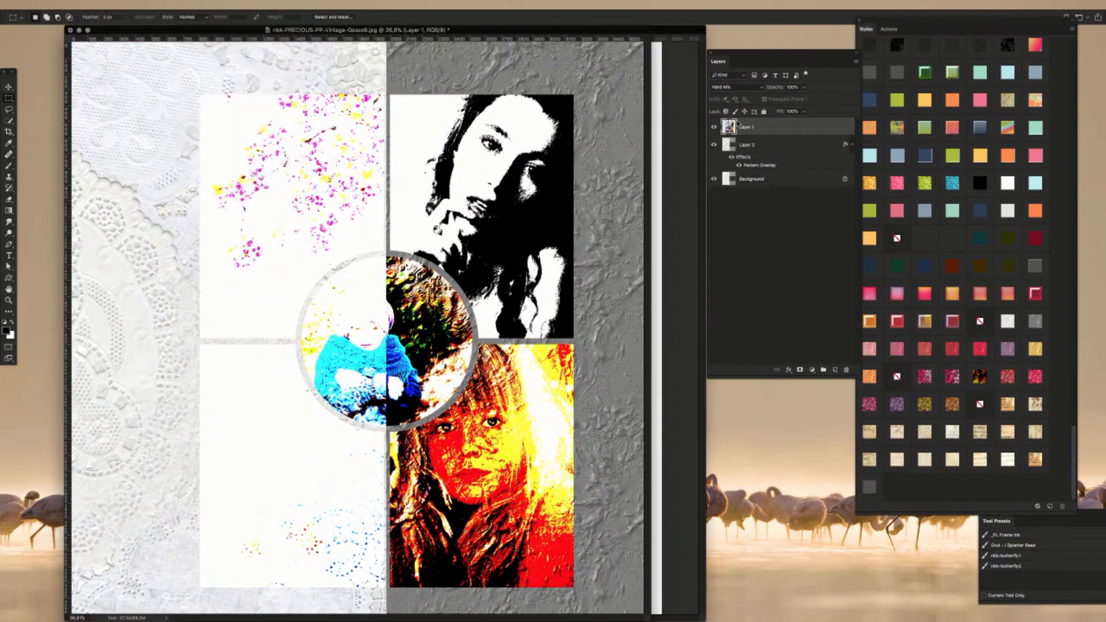
left_click(730, 87)
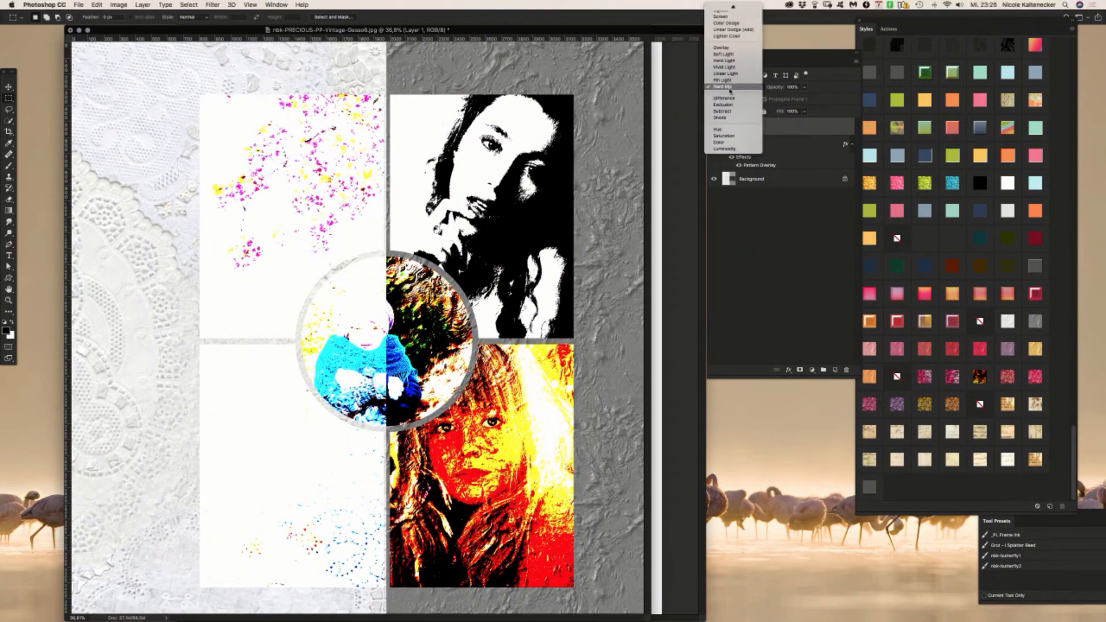
left_click(729, 87)
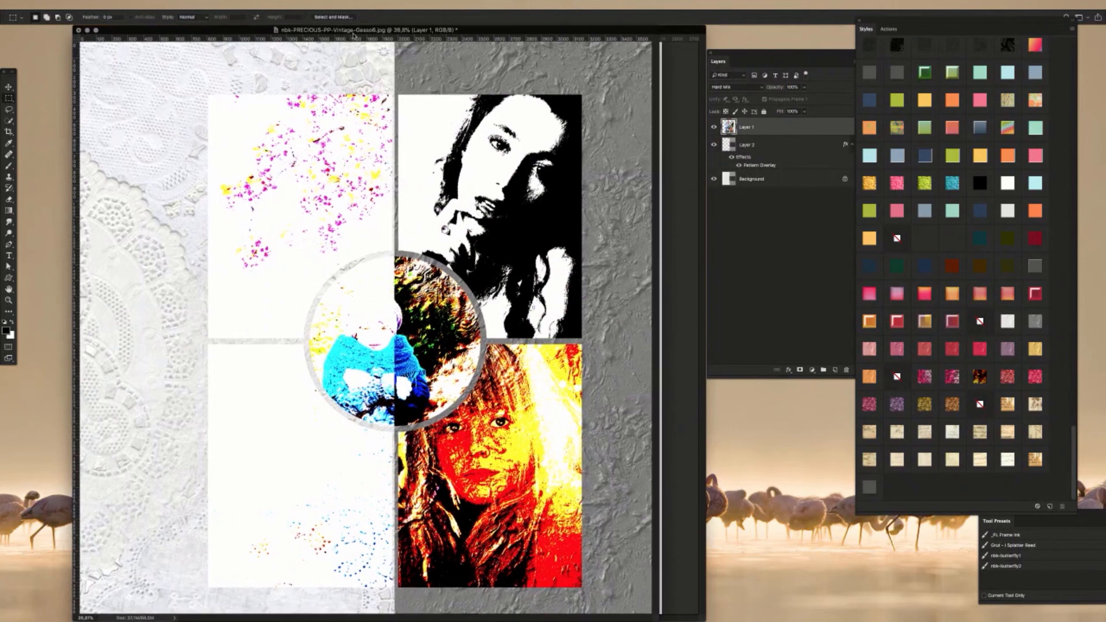
Step: Reposition the document window and the layers panel, and look through the collage layer's blend modes
left_click_drag(353, 35, 390, 35)
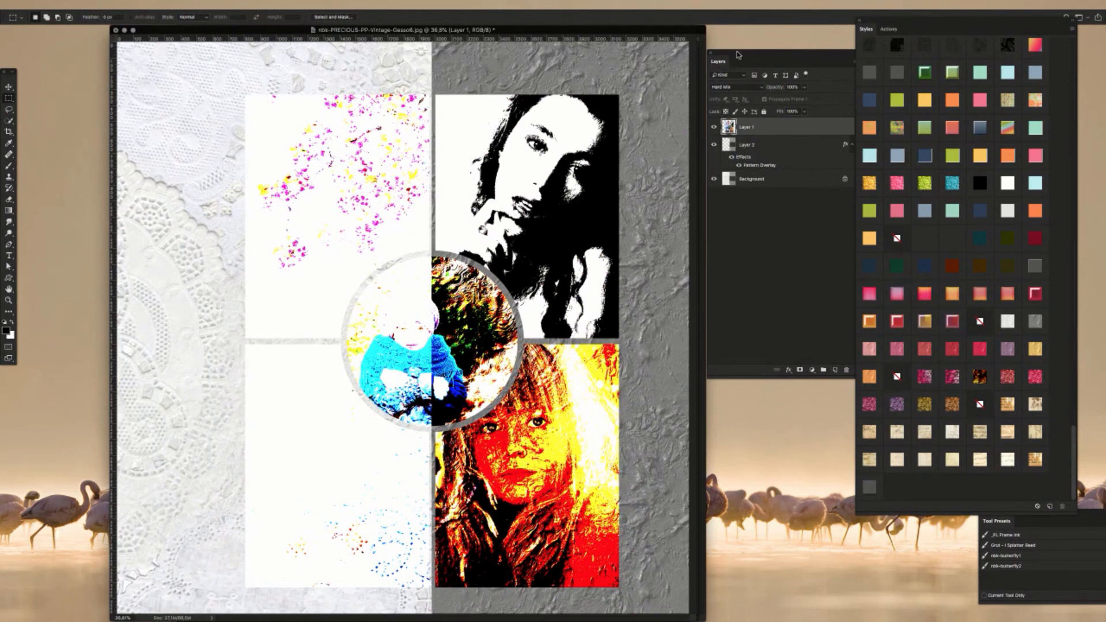
left_click_drag(738, 54, 736, 46)
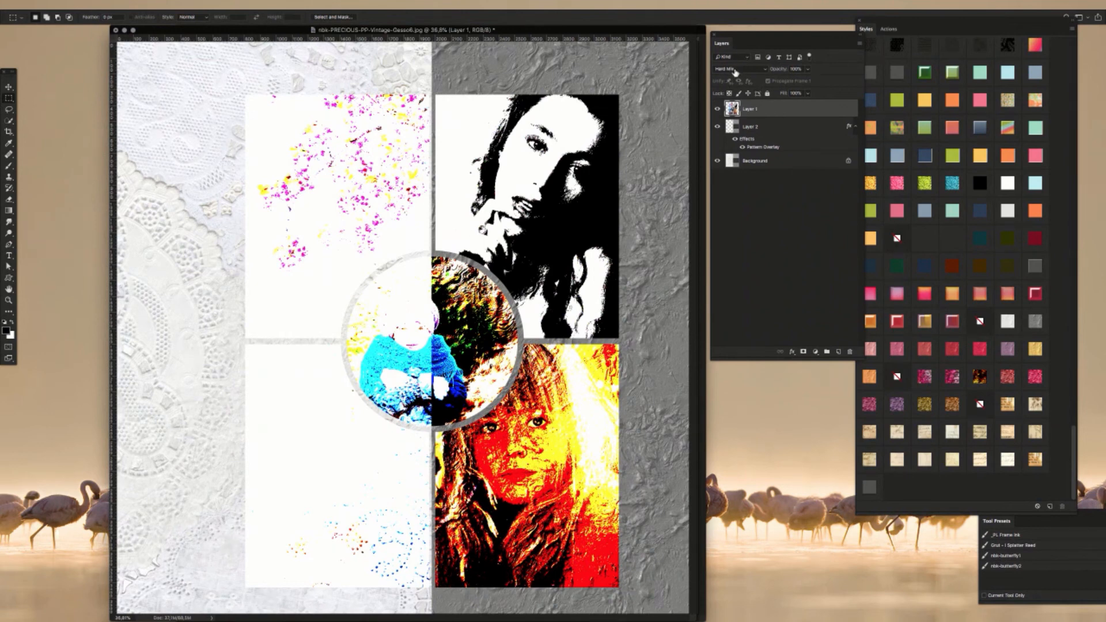
left_click(735, 70)
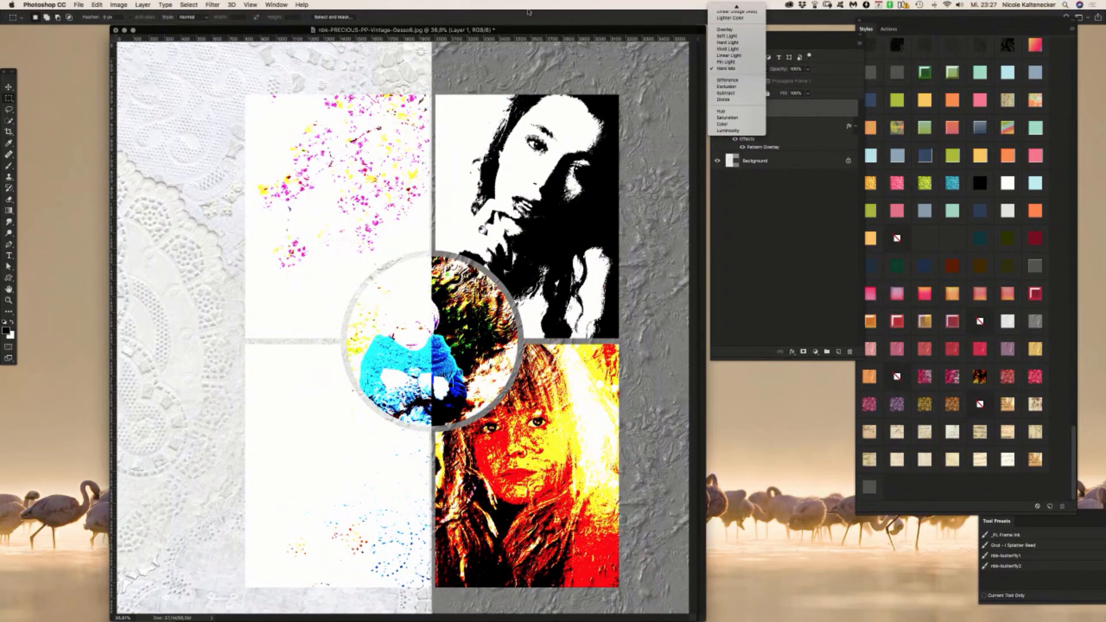
key("Escape")
Step: Check the image's colour mode options and try the Difference blend mode on the collage layer
left_click(118, 5)
mouse_move(120, 18)
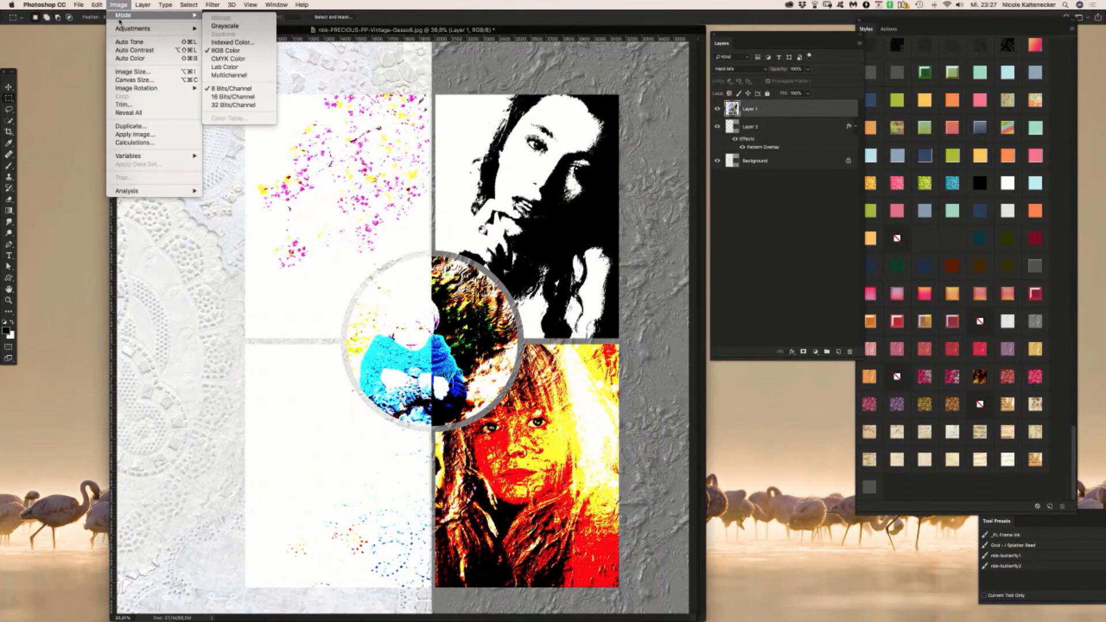
left_click(118, 5)
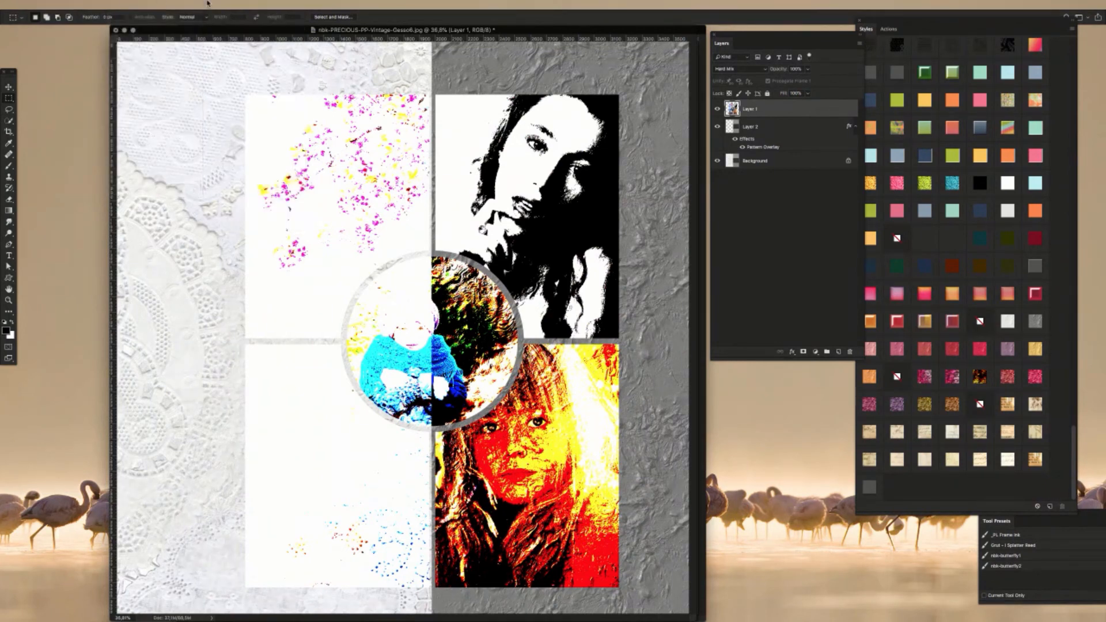
left_click(736, 70)
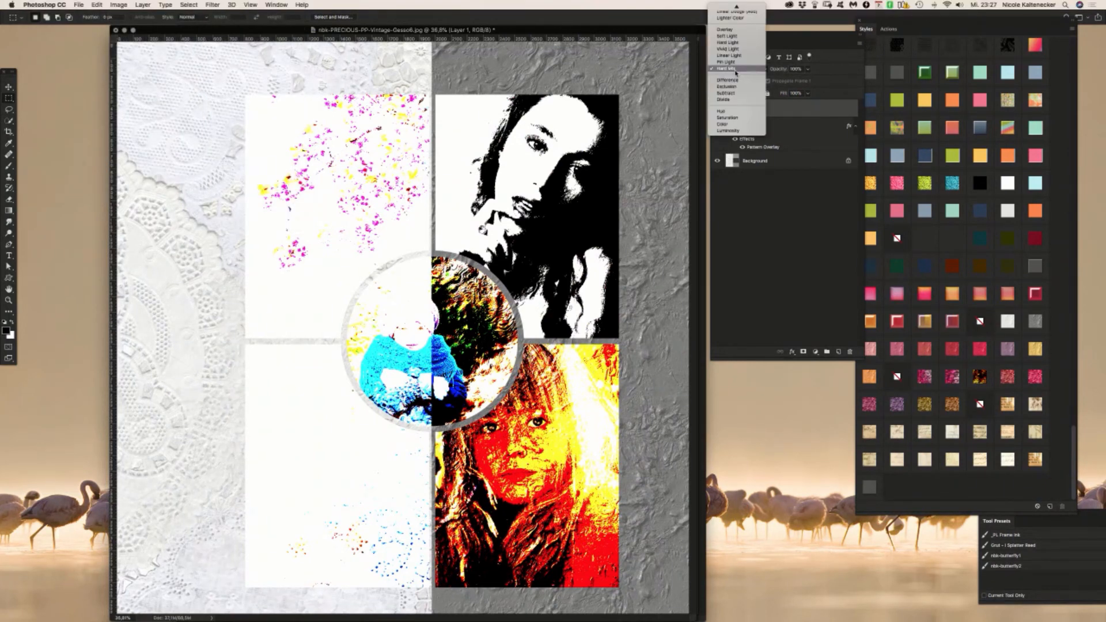
left_click(737, 80)
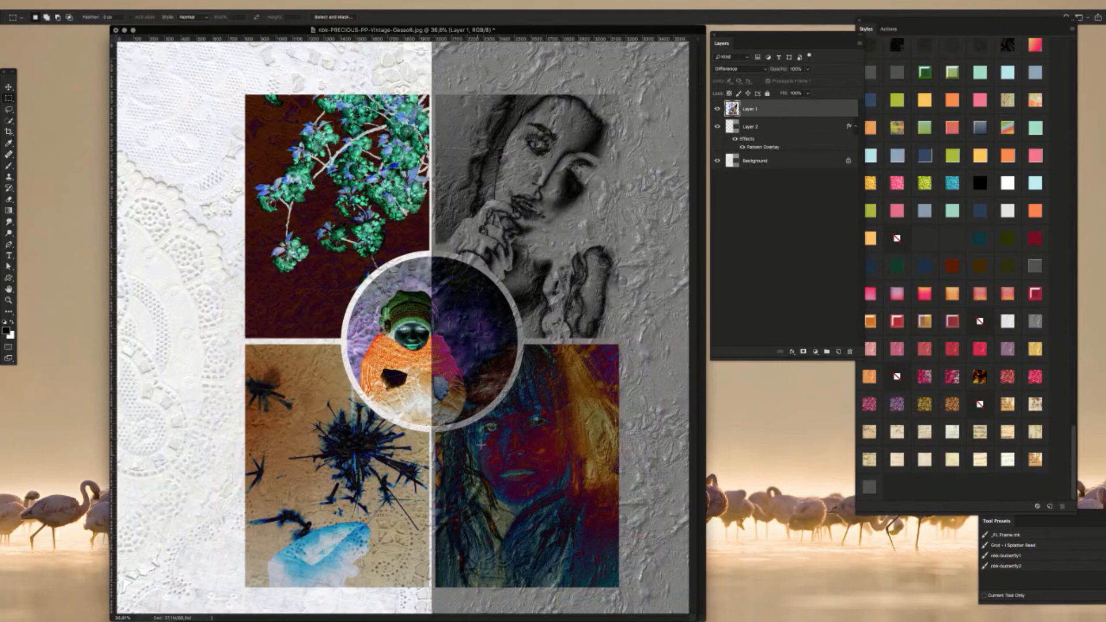
Step: Clear the plaster style from the copied half beneath the collage
left_click(772, 127)
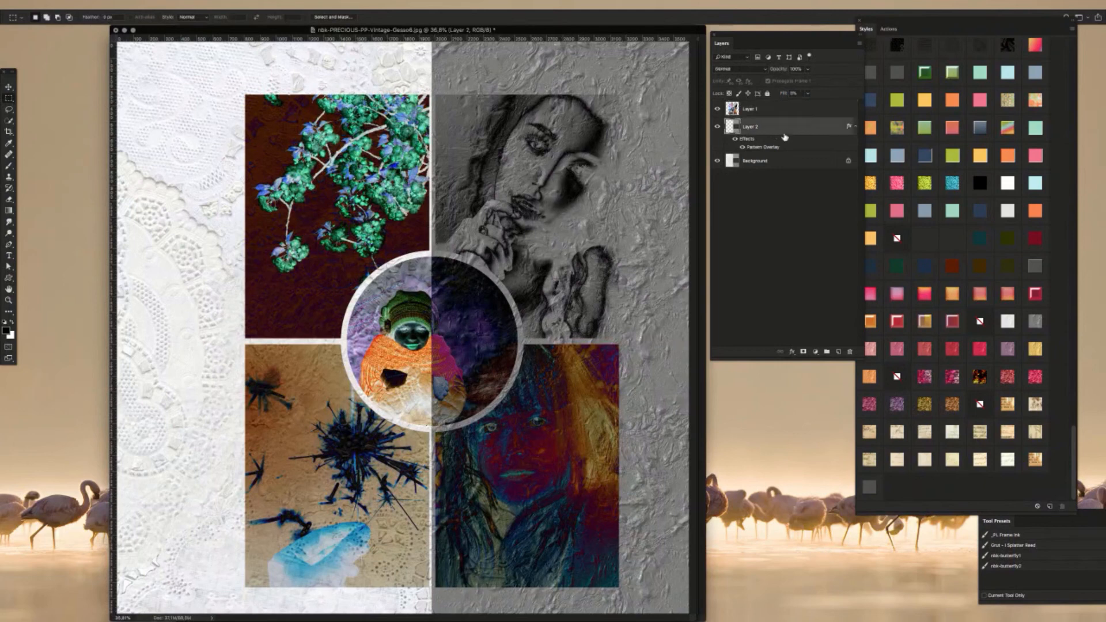
left_click(895, 237)
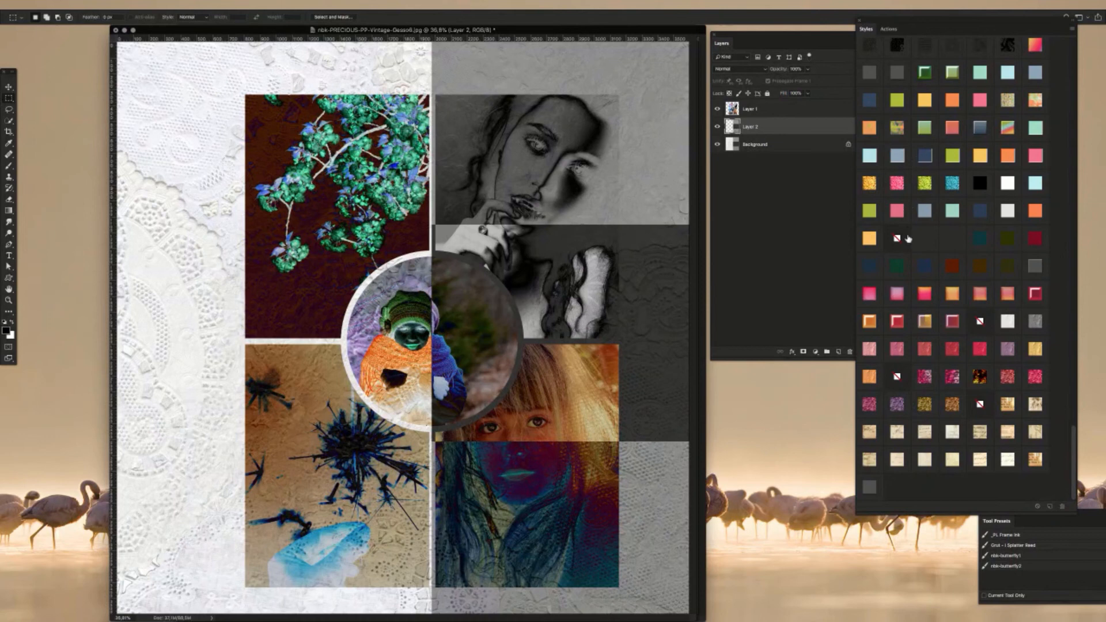
left_click(1035, 322)
left_click(897, 238)
Step: Outline the grey bands and the lower portrait with rectangular selections, then inspect the Difference blending there at 100% and deselect
left_click_drag(683, 226, 433, 442)
left_click(674, 523)
left_click_drag(619, 441, 436, 588)
left_click_drag(488, 514, 452, 326)
left_click(516, 276, "alt")
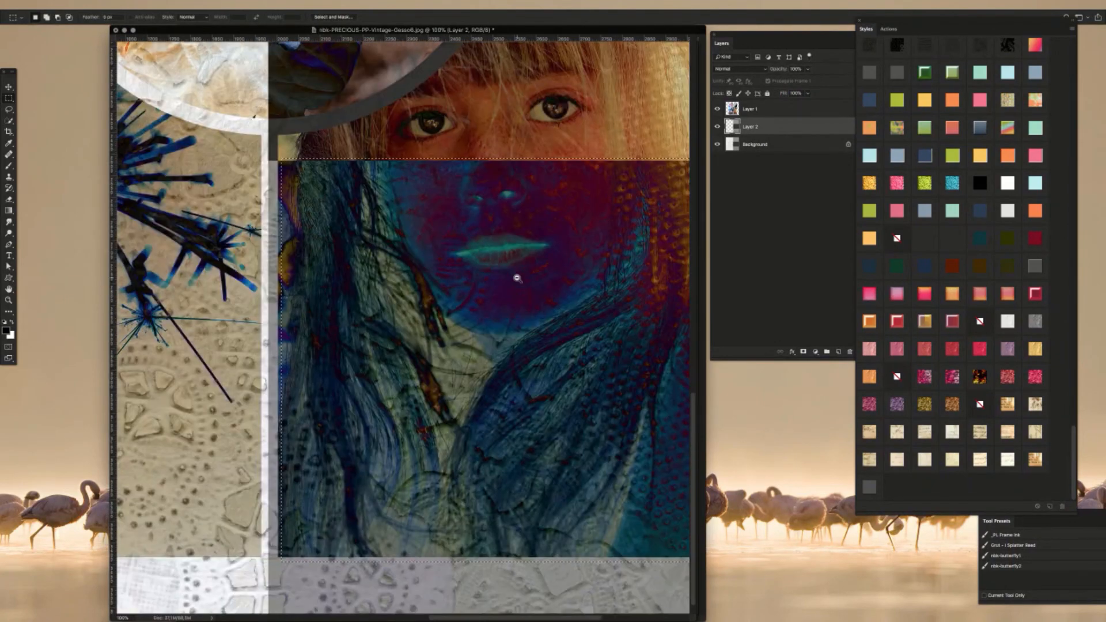
left_click_drag(516, 277, 316, 307)
key("super+r")
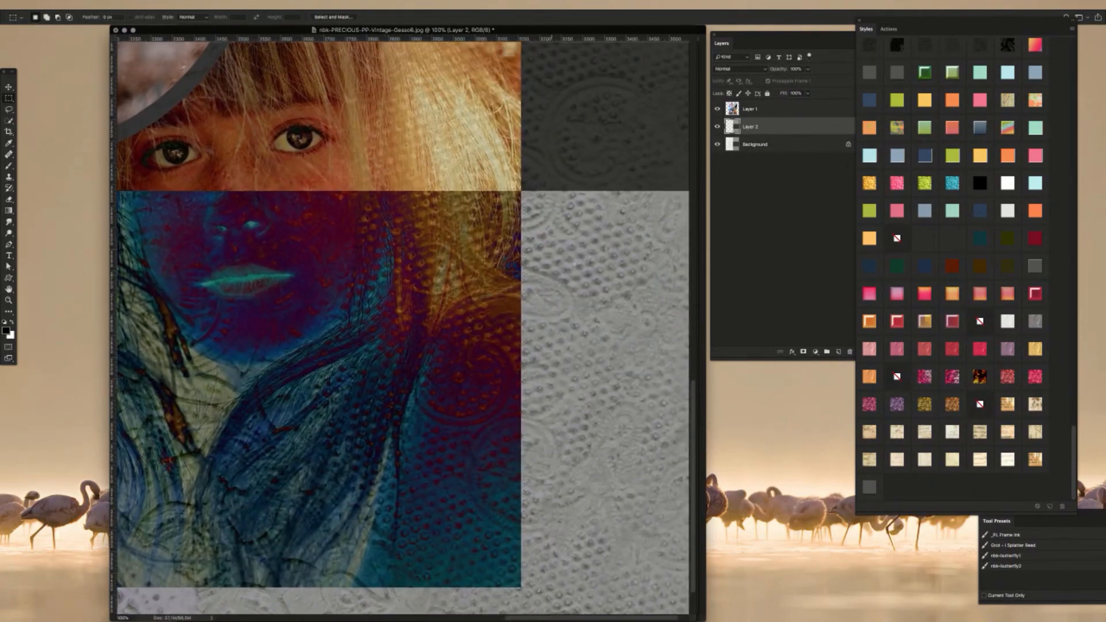
key("super+d")
left_click_drag(564, 284, 644, 492)
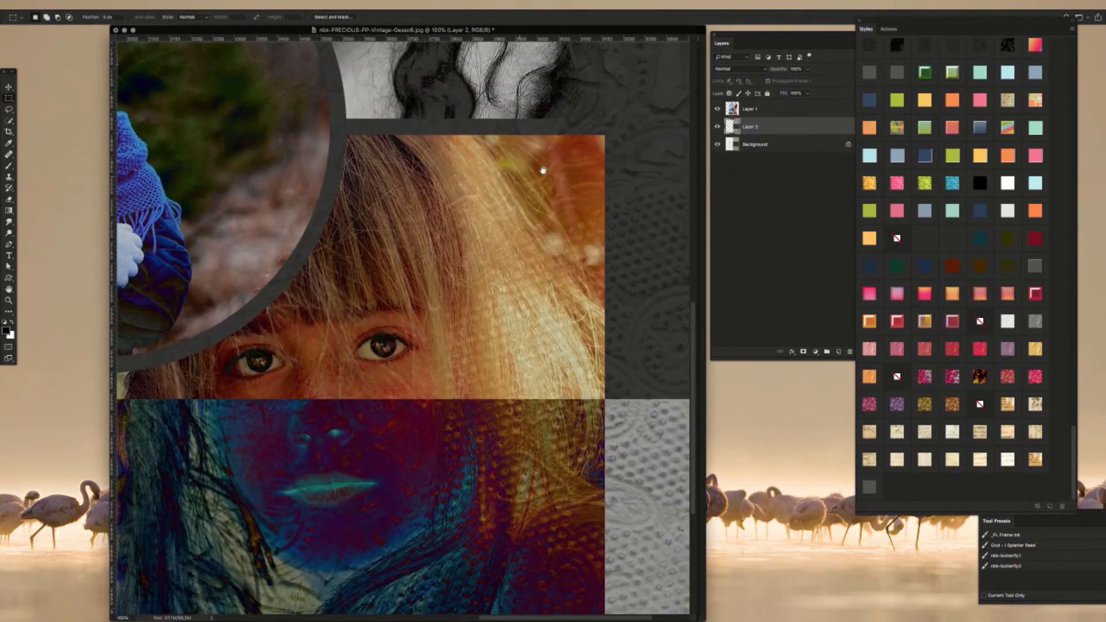
left_click_drag(606, 139, 178, 326)
key("super+0")
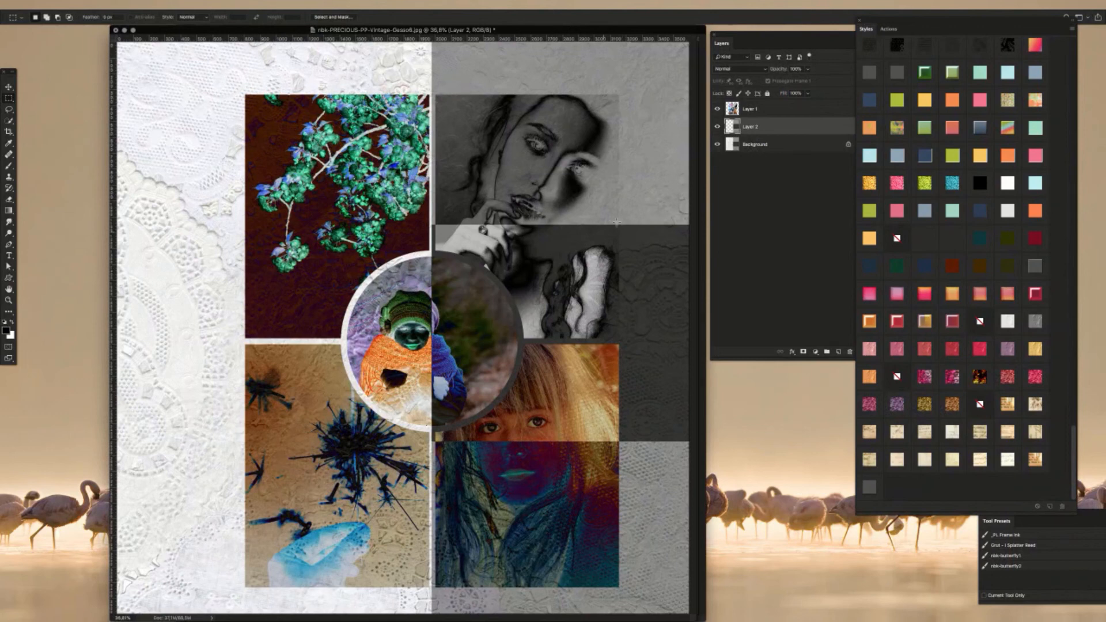
Step: Set the collage layer's blend mode to Exclusion
left_click(735, 72)
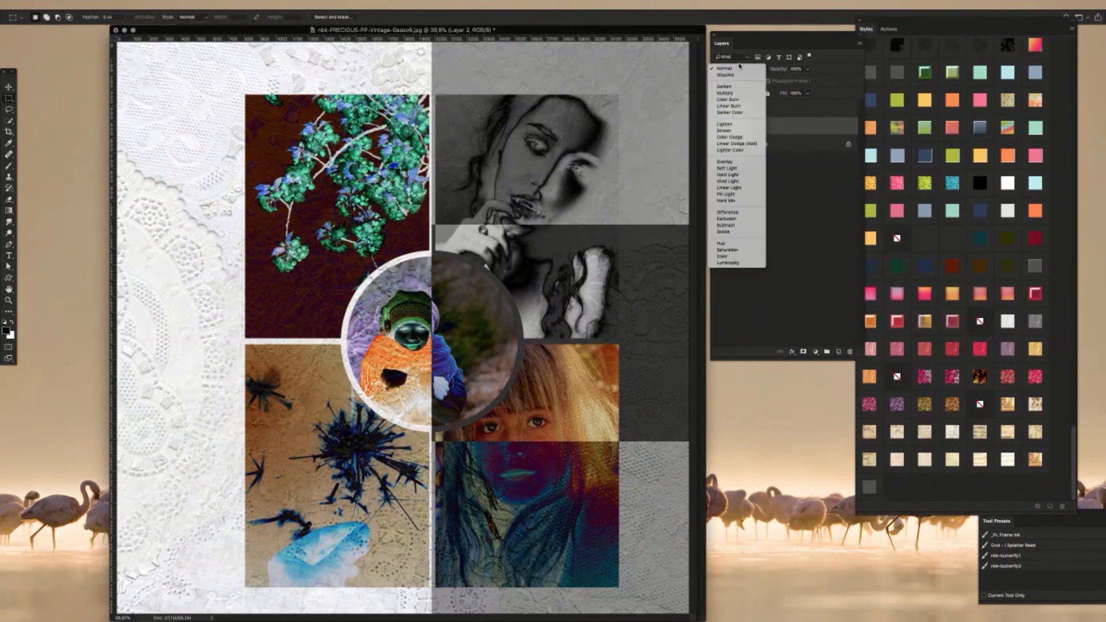
left_click(805, 17)
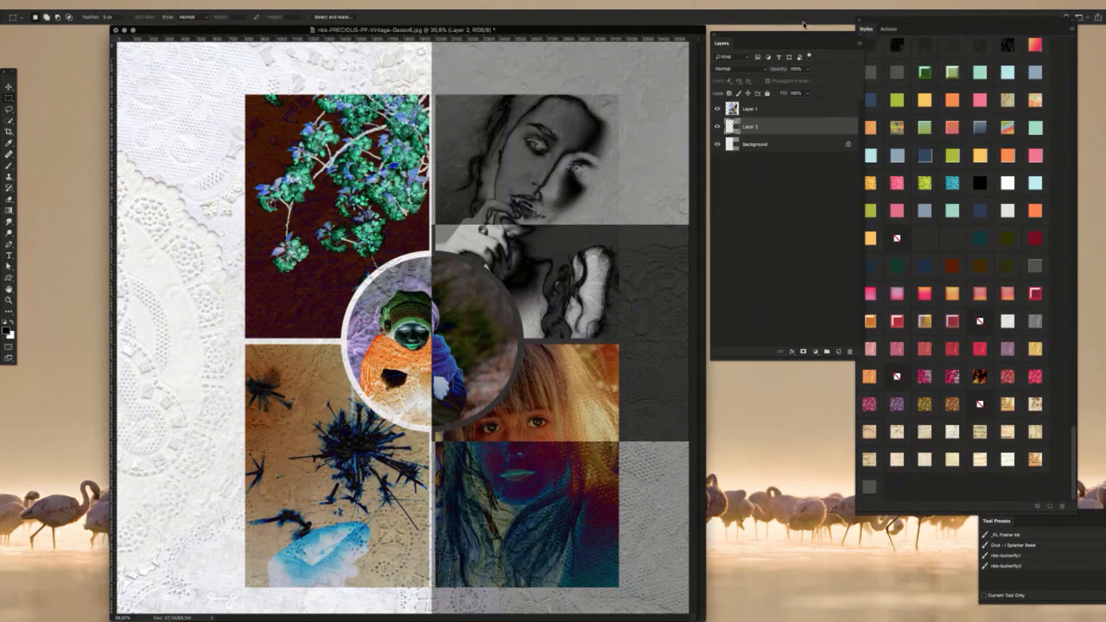
left_click(763, 109)
left_click(746, 71)
left_click(749, 85)
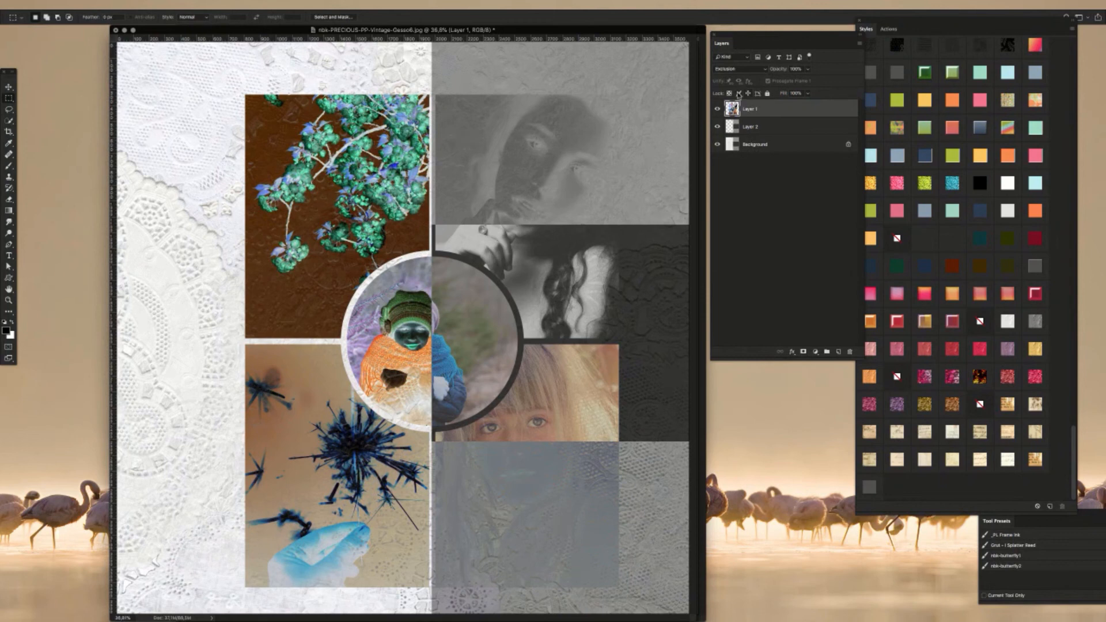
Step: Move the collage around over the light and dark backgrounds in Exclusion mode and settle it slightly higher
key("ctrl+t")
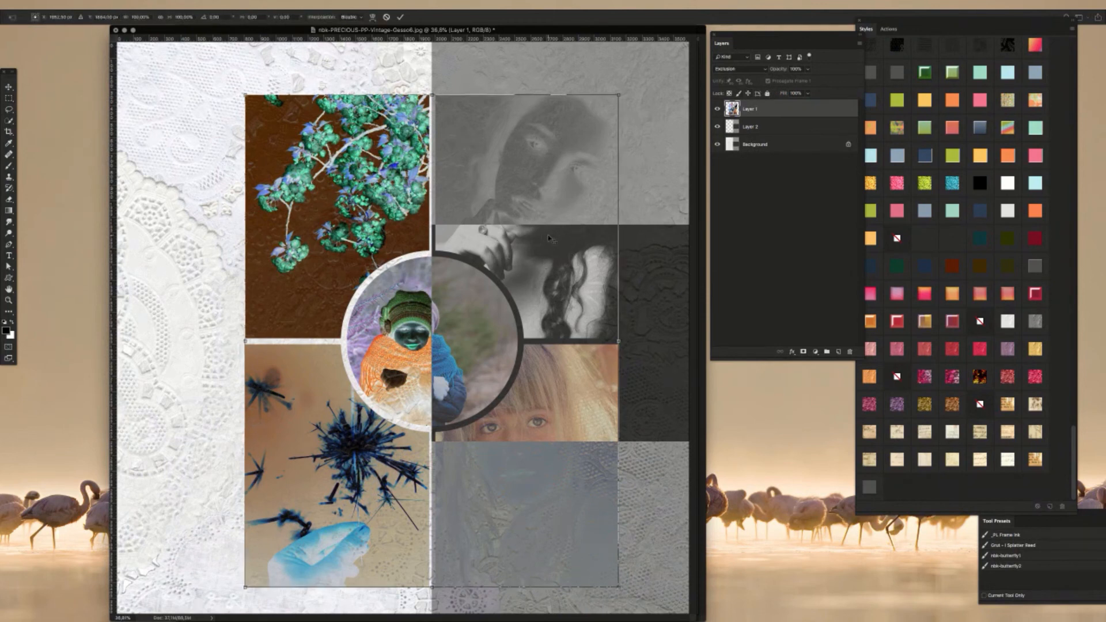
left_click_drag(547, 238, 441, 392)
left_click_drag(540, 369, 524, 334)
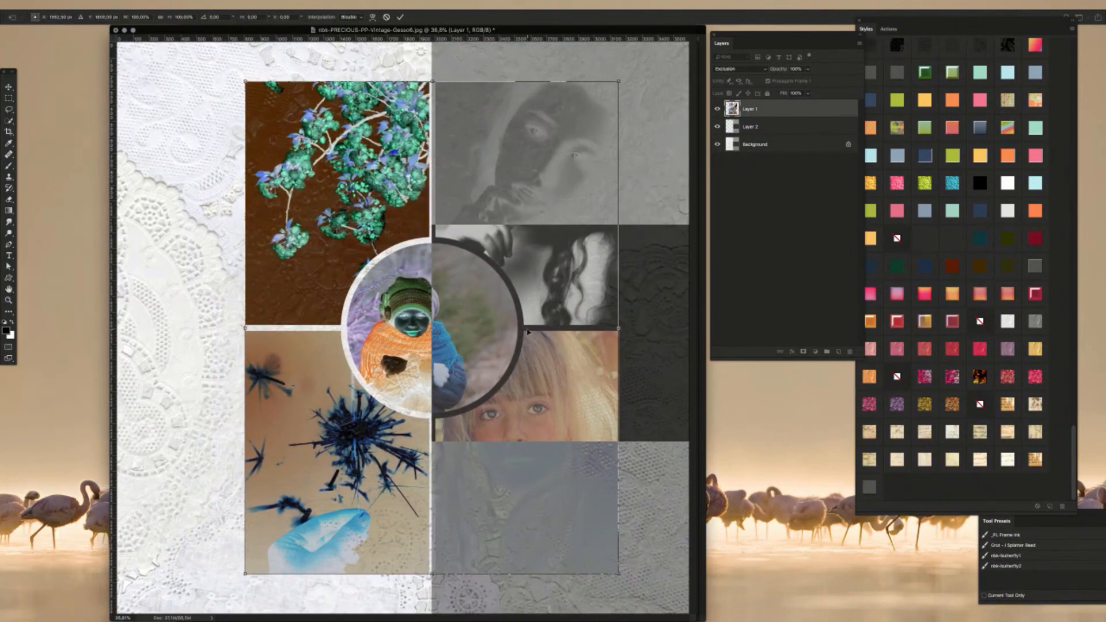
key("Return")
Step: Set the collage layer's blend mode to Subtract and invert the collage's colours
left_click(732, 69)
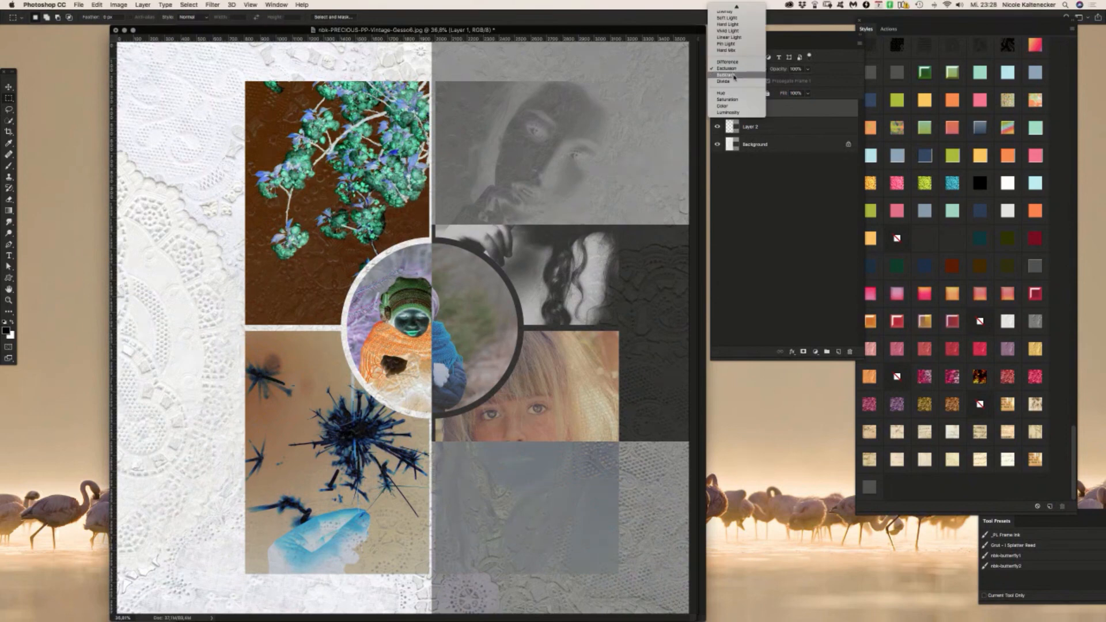
left_click(734, 78)
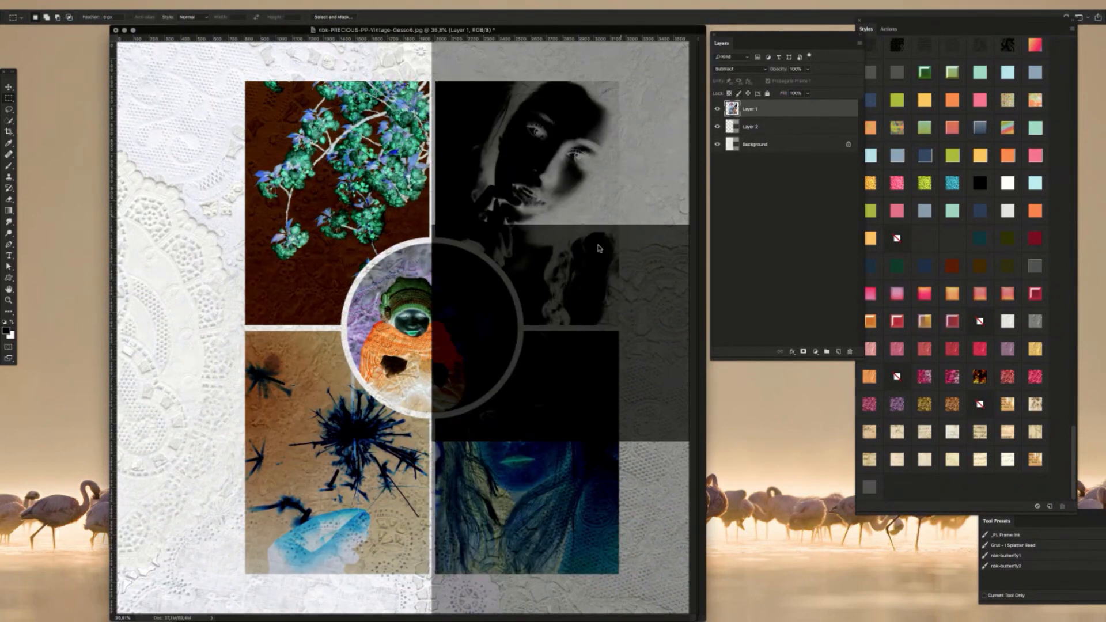
key("super+i")
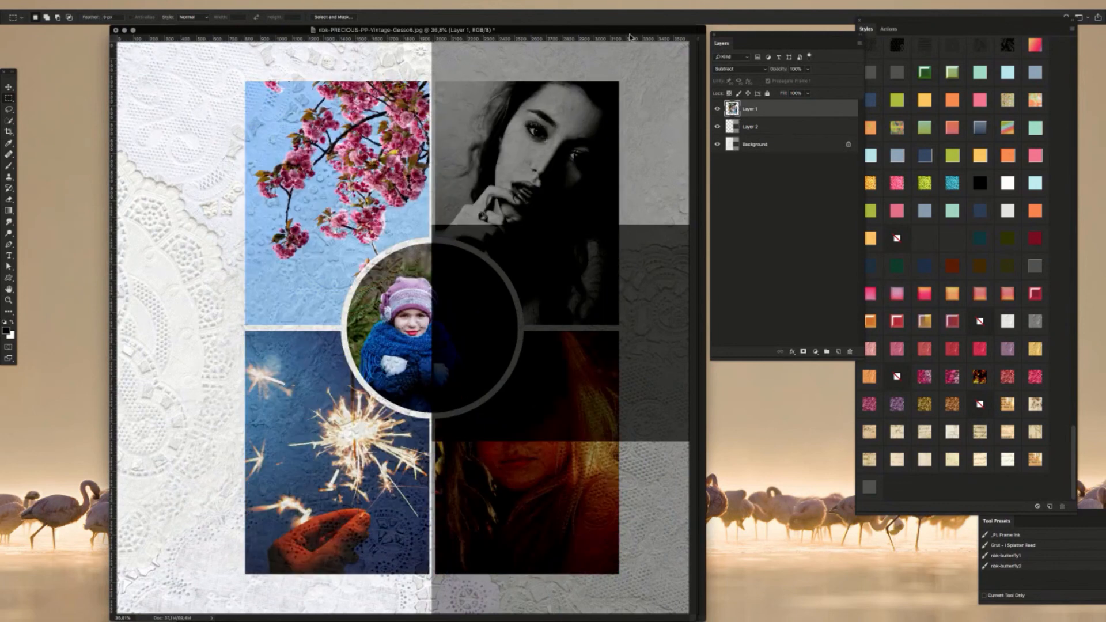
Step: Shift the collage further onto the white lace half and set its blend mode to Divide
key("super+t")
left_click_drag(403, 289, 357, 280)
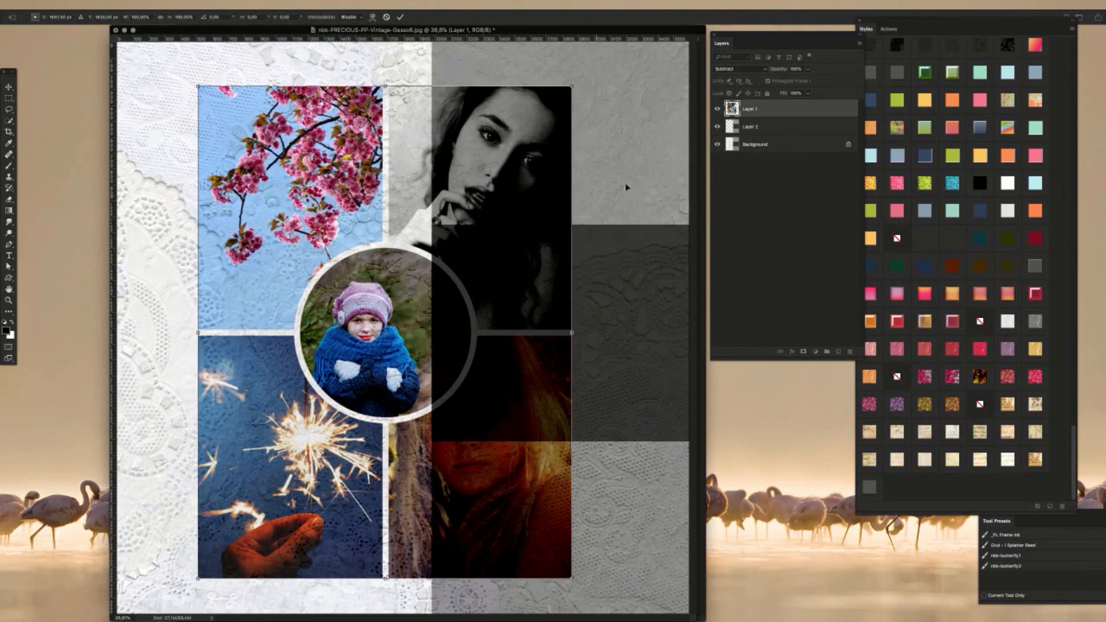
left_click(741, 69)
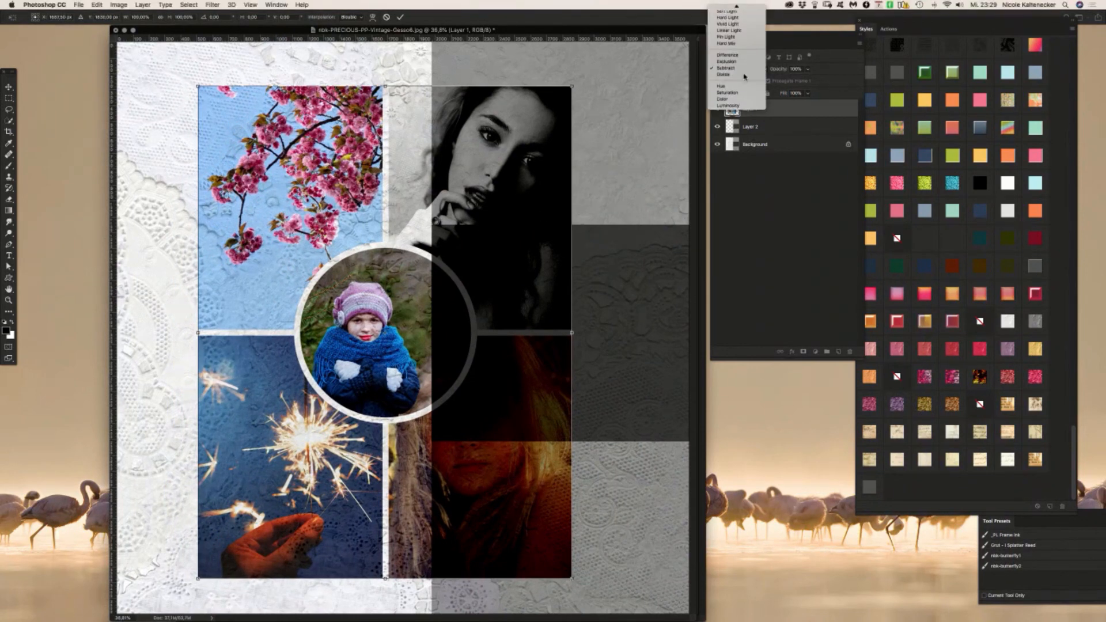
left_click(741, 75)
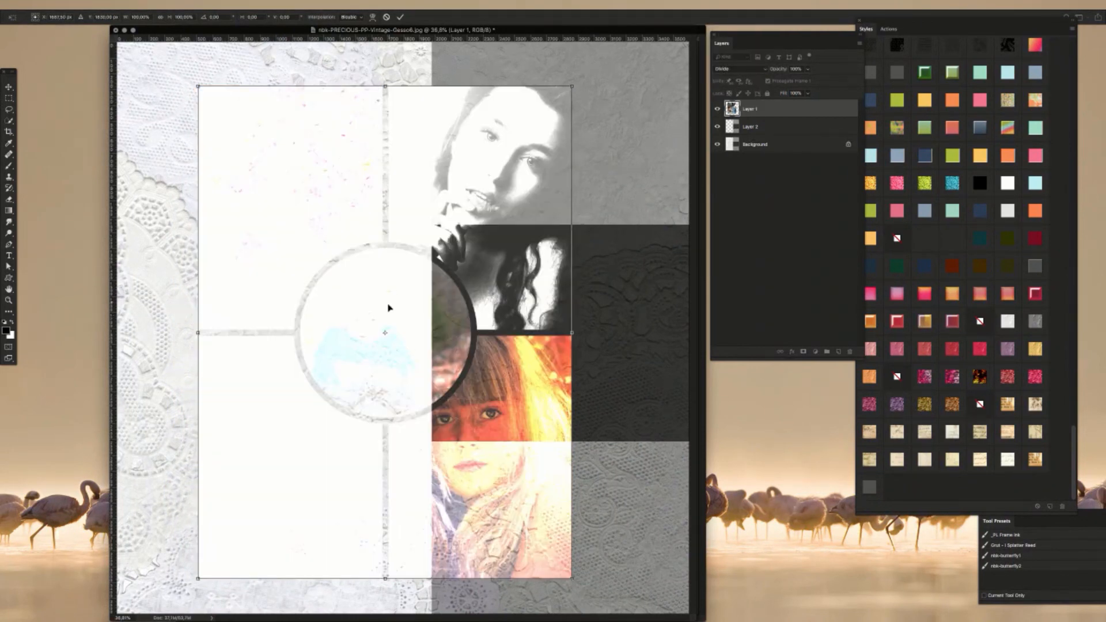
Step: Move the collage back toward the grey bands, aligning its centre near the border between the light and dark halves
left_click_drag(388, 308, 429, 344)
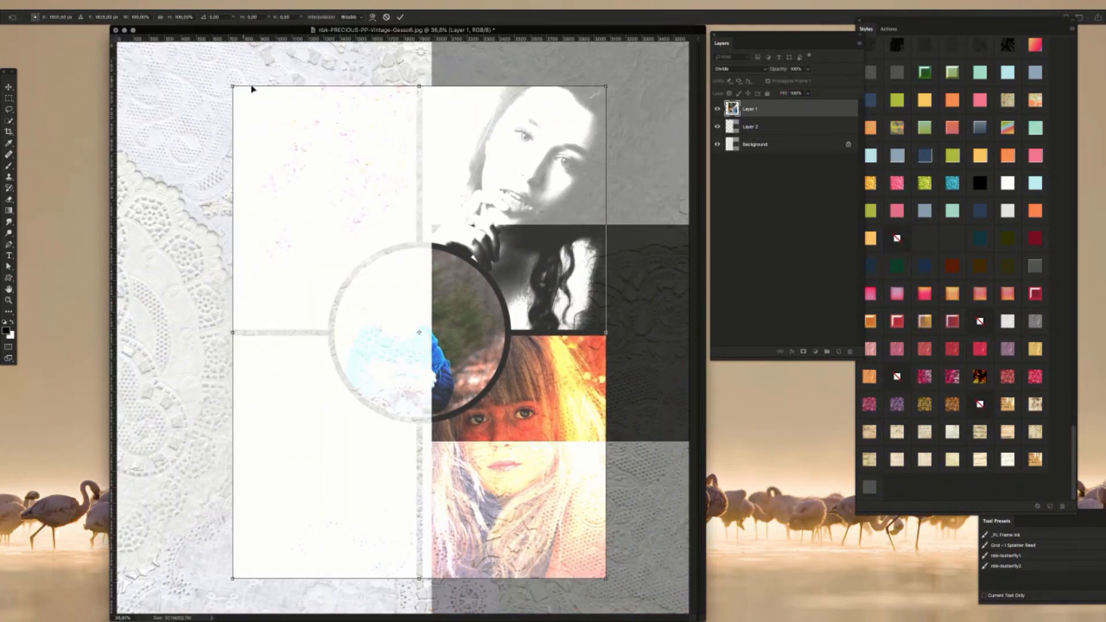
left_click_drag(365, 183, 396, 149)
key("Return")
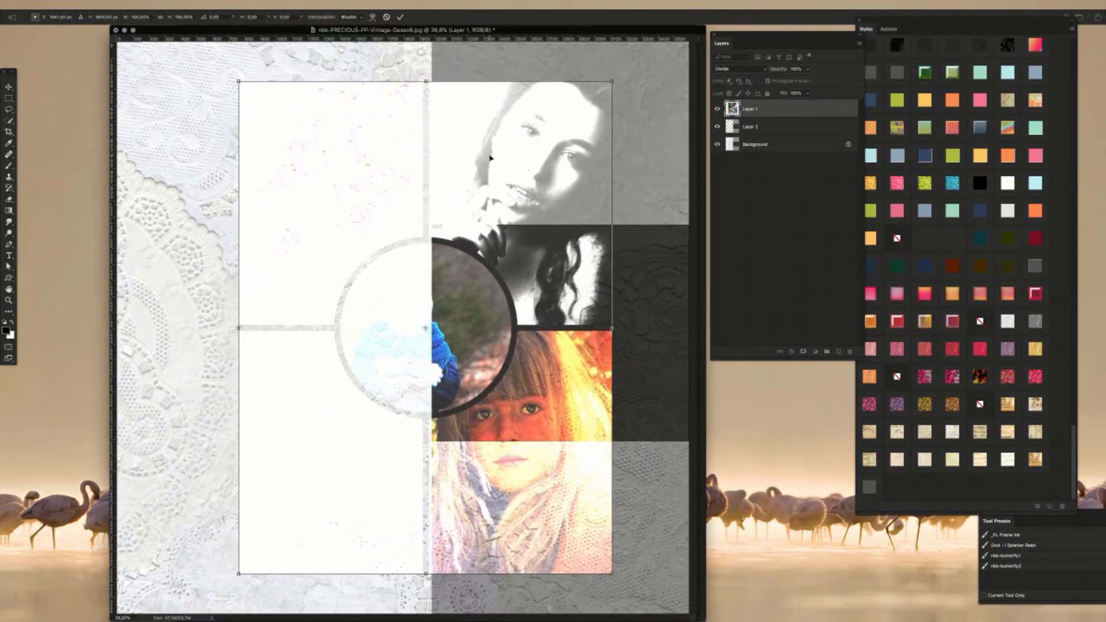
Step: Set the collage layer's blend mode to Hue and shift the collage slightly up and to the right
left_click(740, 69)
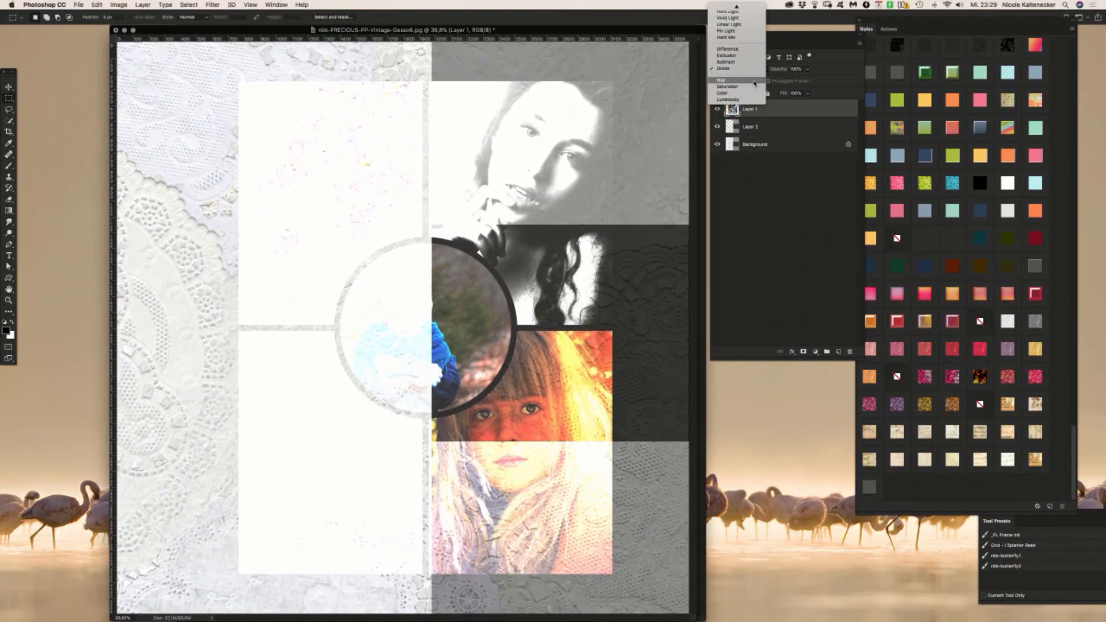
left_click(749, 81)
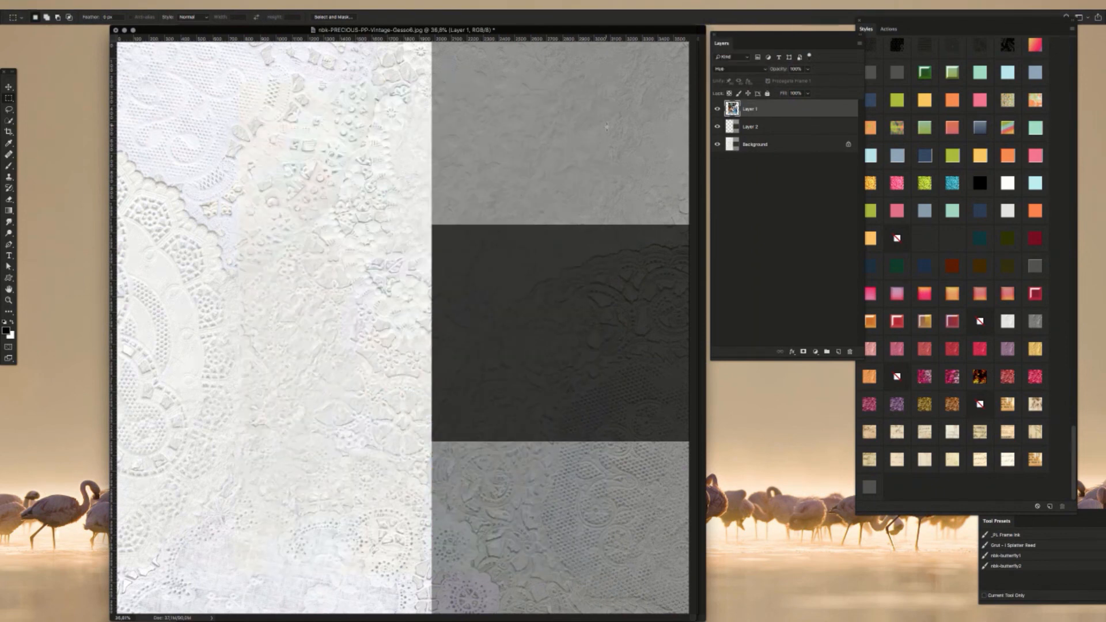
key("ctrl+t")
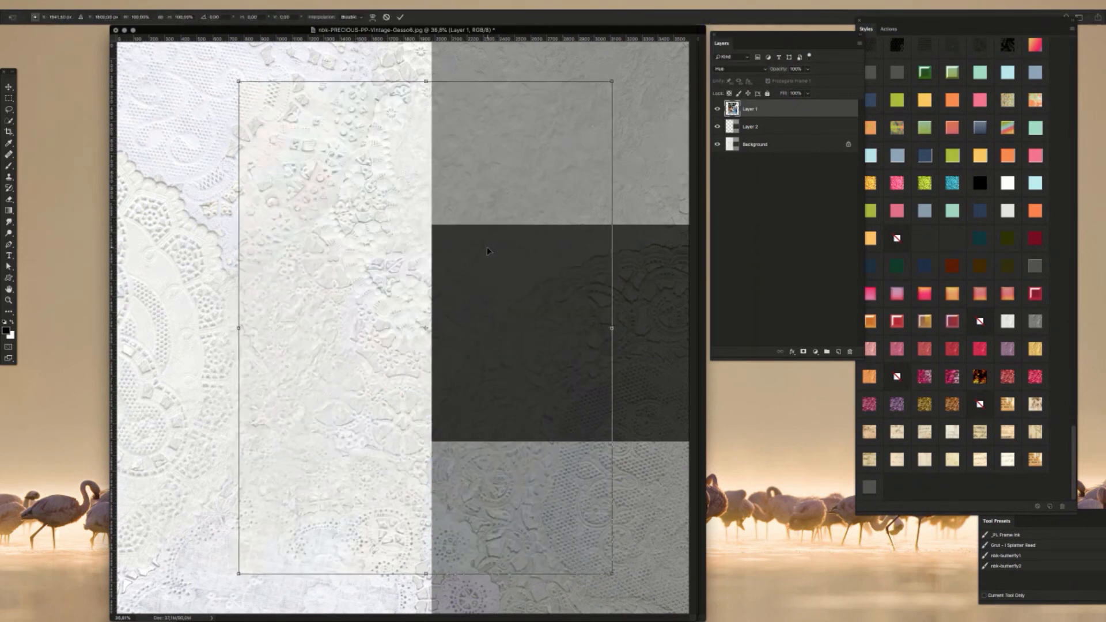
mouse_move(487, 246)
left_mouse_down()
mouse_move(573, 255)
mouse_move(610, 190)
mouse_move(487, 290)
mouse_move(505, 211)
mouse_move(504, 232)
mouse_move(491, 236)
left_mouse_up()
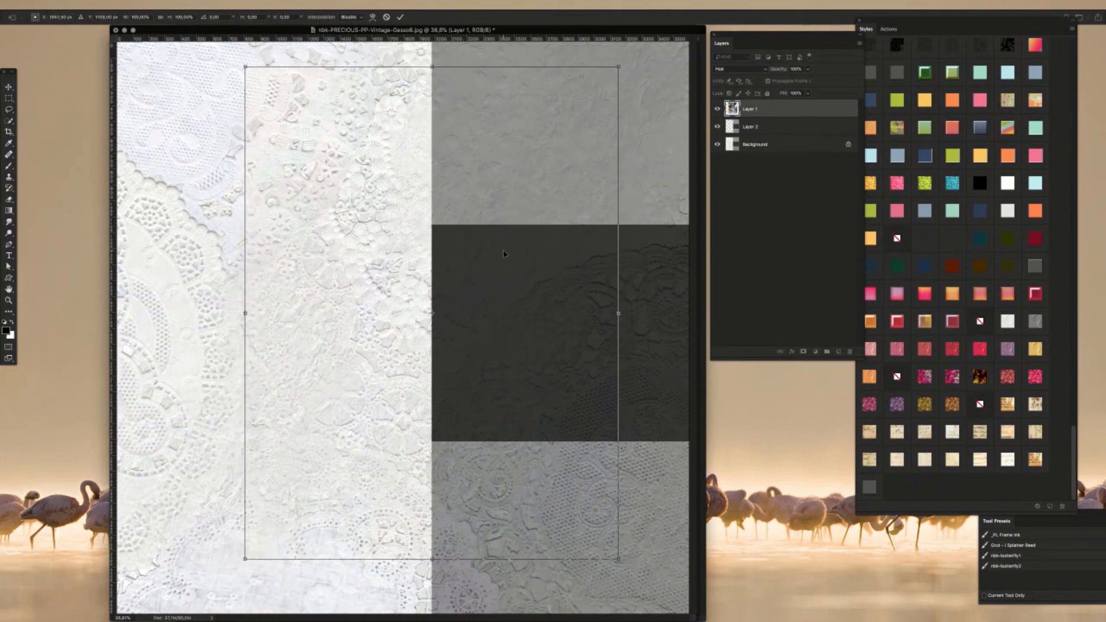
key("Return")
Step: Try the Saturation blend mode on the collage layer and change it to Color
left_click(731, 70)
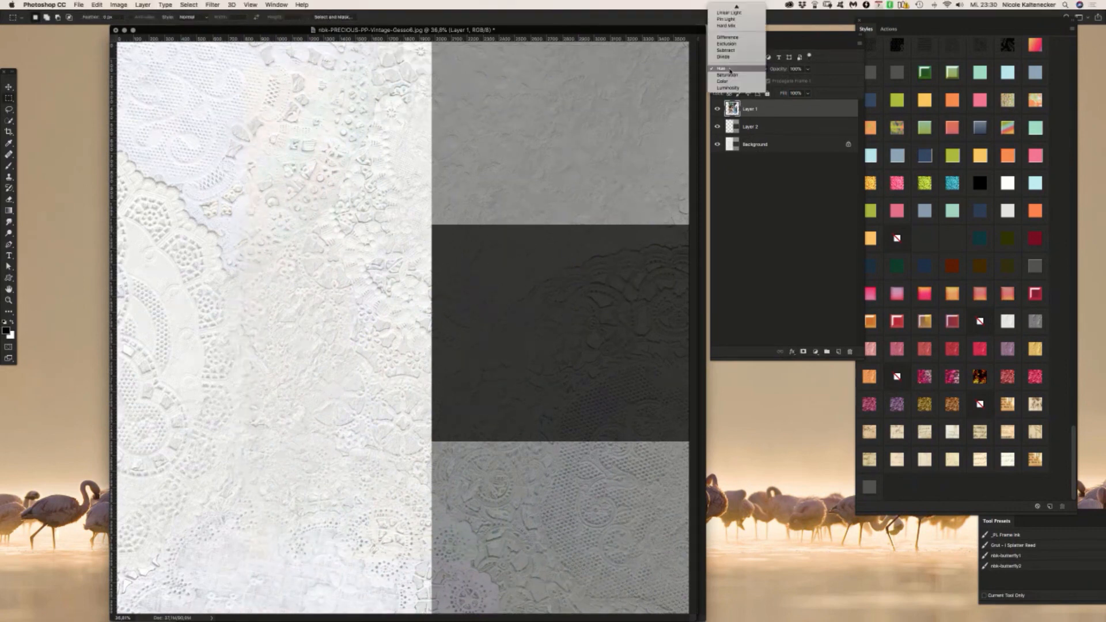
left_click(728, 79)
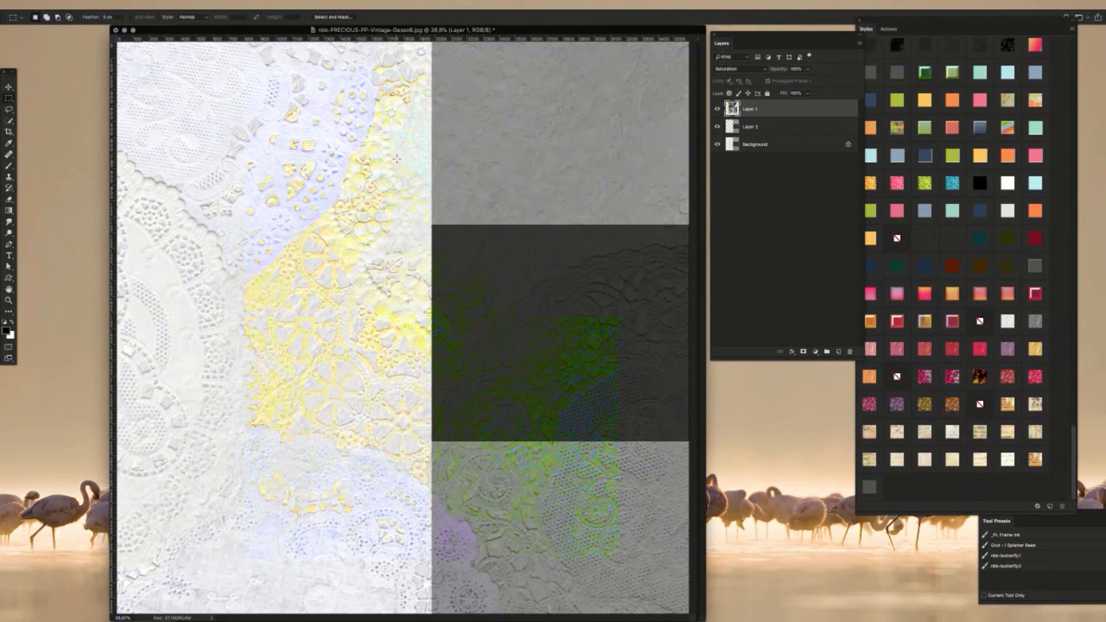
left_click(736, 70)
left_click(741, 80)
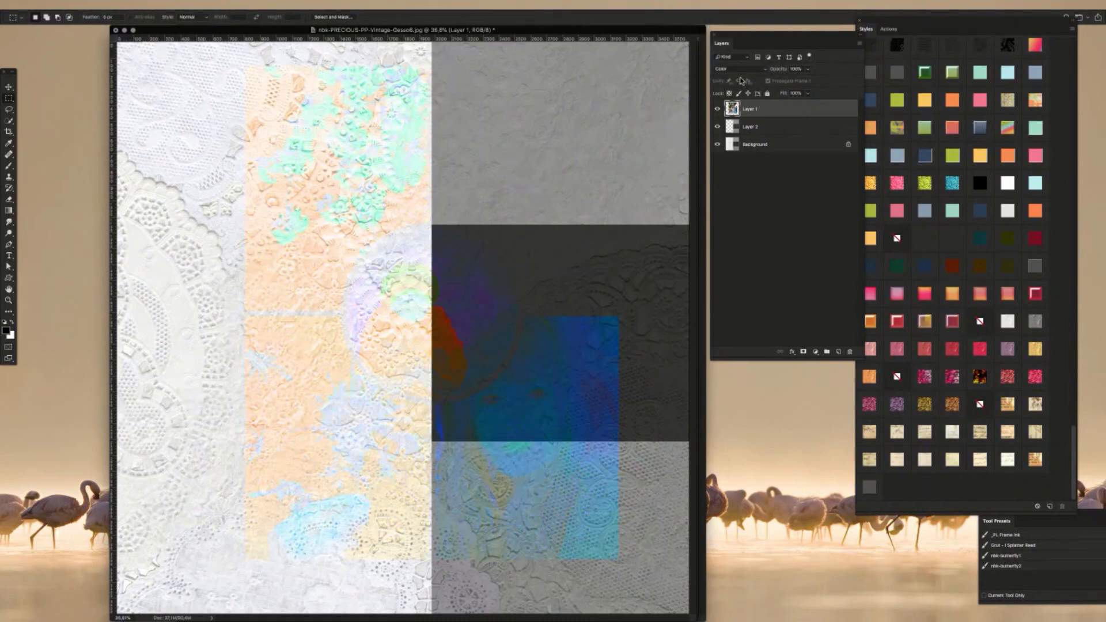
Step: Move the collage around over the backgrounds in Color mode and settle it slightly further left
key("ctrl+t")
left_click_drag(444, 403, 370, 211)
key("Return")
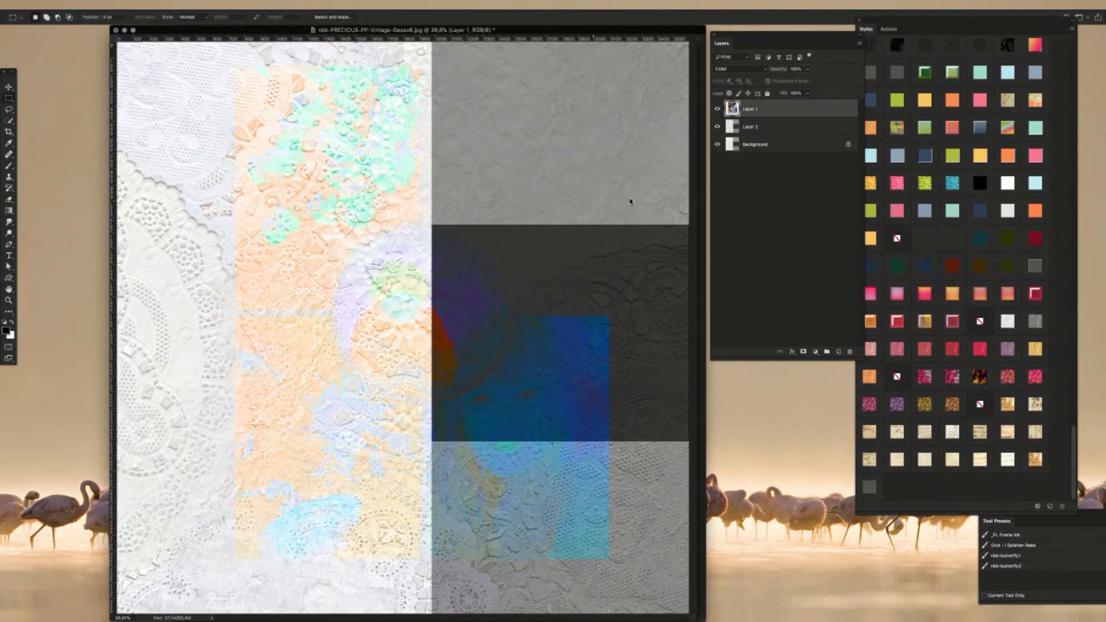
Step: Set the collage layer's blend mode to Luminosity and invert the collage back to its original tones
left_click(729, 69)
left_click(733, 78)
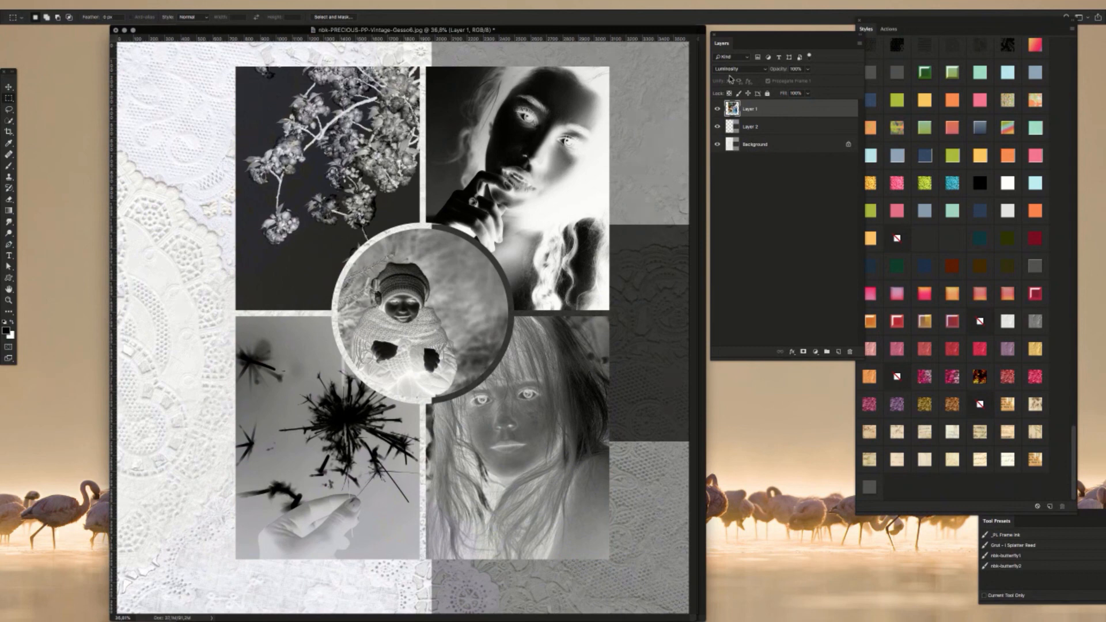
key("super+i")
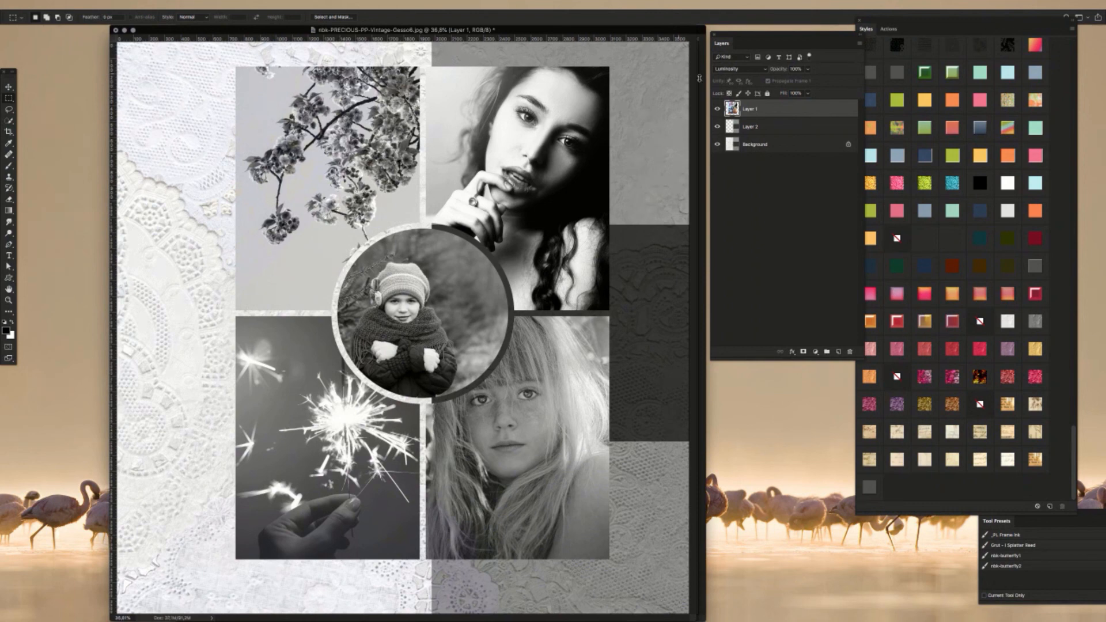
Step: Compare the collage in Normal mode, return it to Luminosity and move the collage slightly down and to the right
left_click(736, 70)
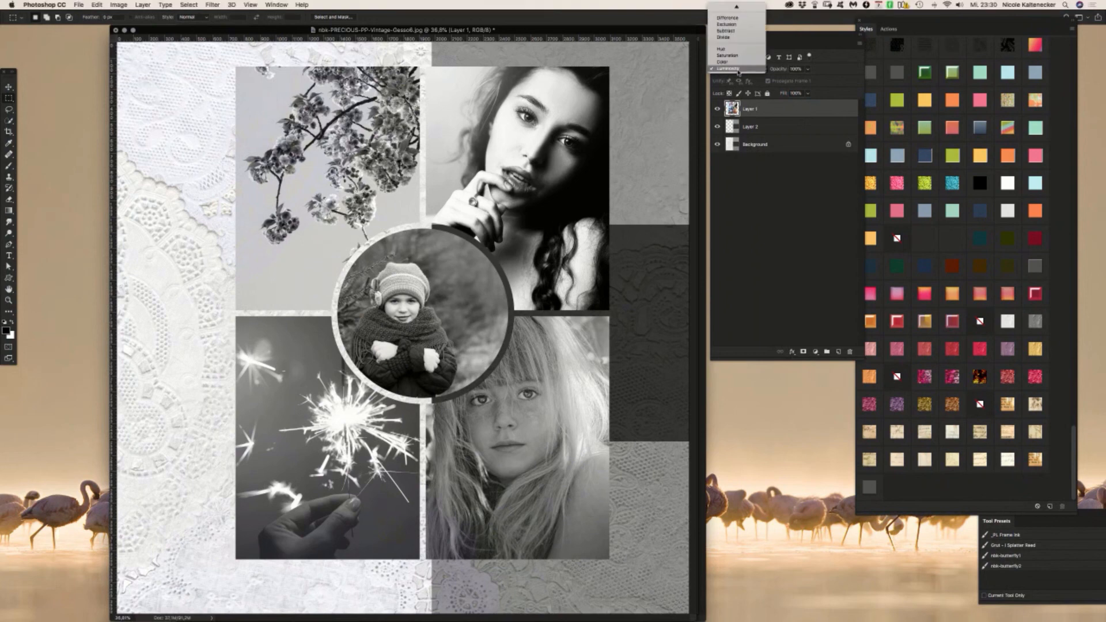
left_click(731, 7)
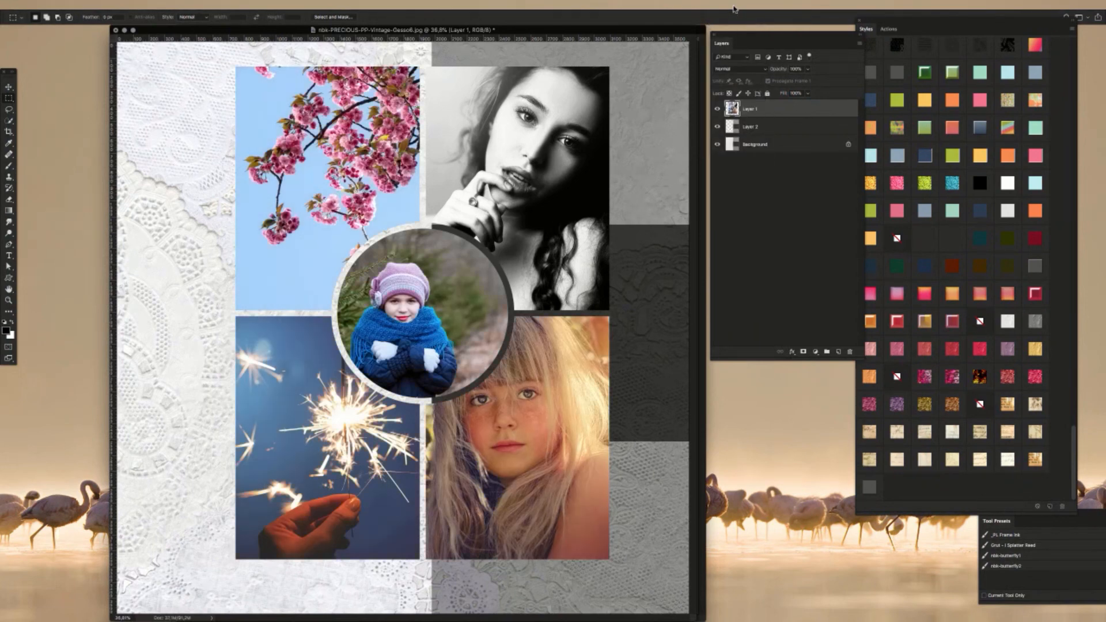
left_click(734, 70)
left_click(734, 267)
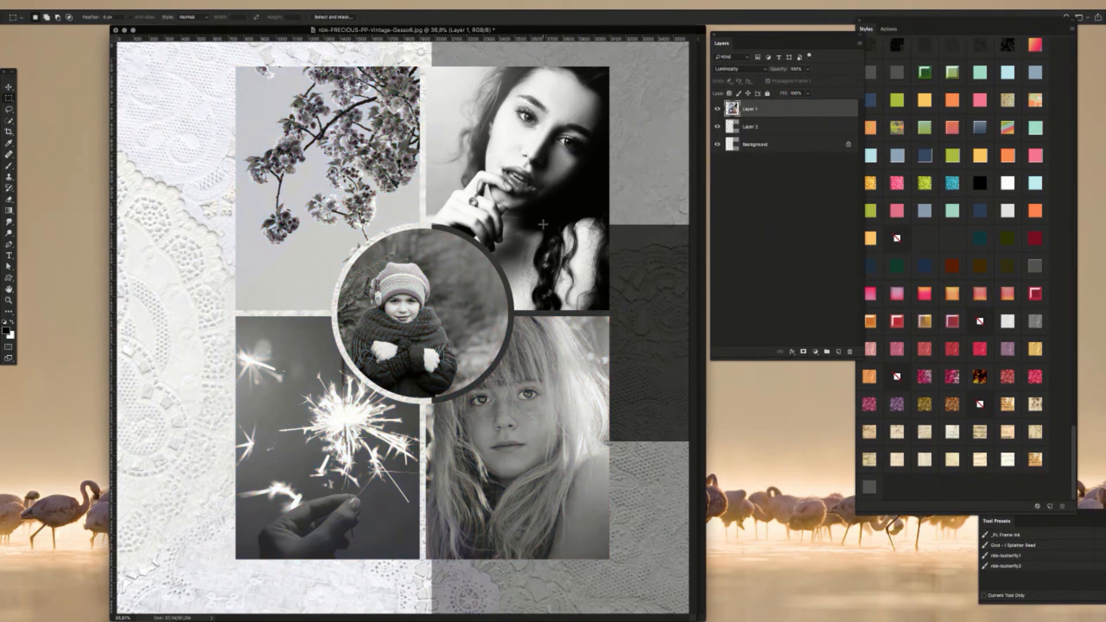
mouse_move(541, 236)
left_mouse_down()
mouse_move(529, 254)
mouse_move(551, 247)
left_mouse_up()
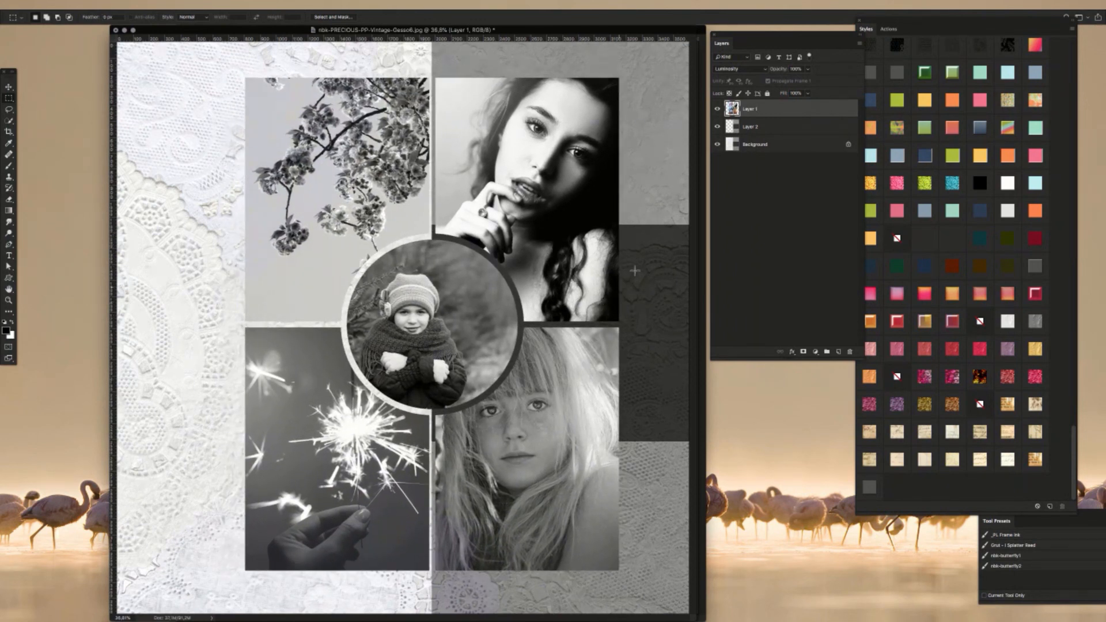
Step: Try an orange gradient style on Layer 2 and replace it with the bevelled purple-to-red gradient style
left_click(764, 129)
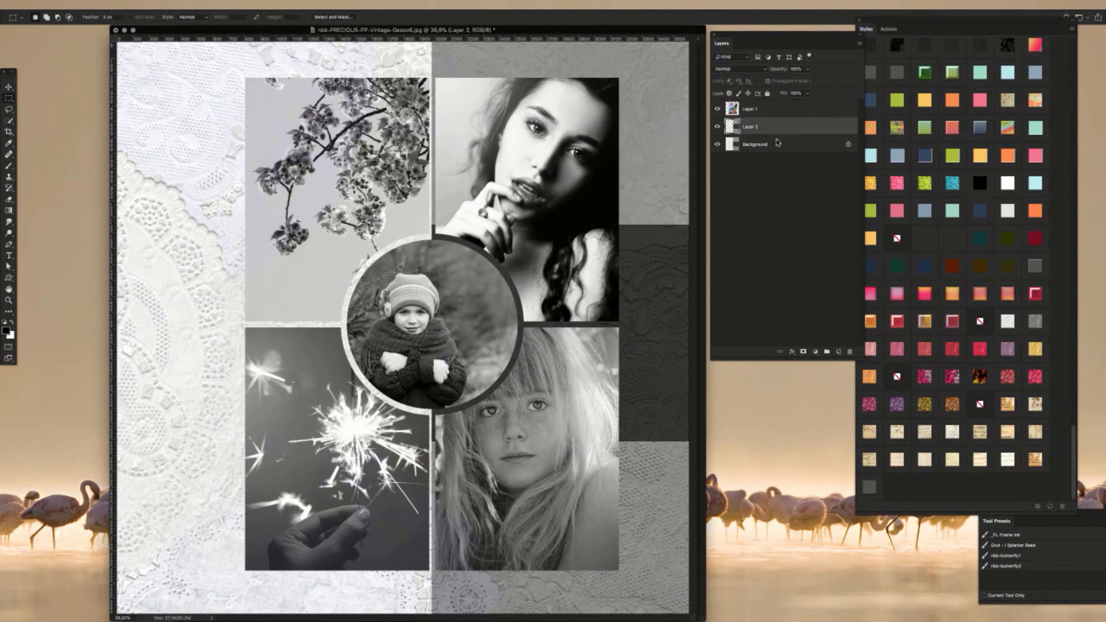
left_click(925, 323)
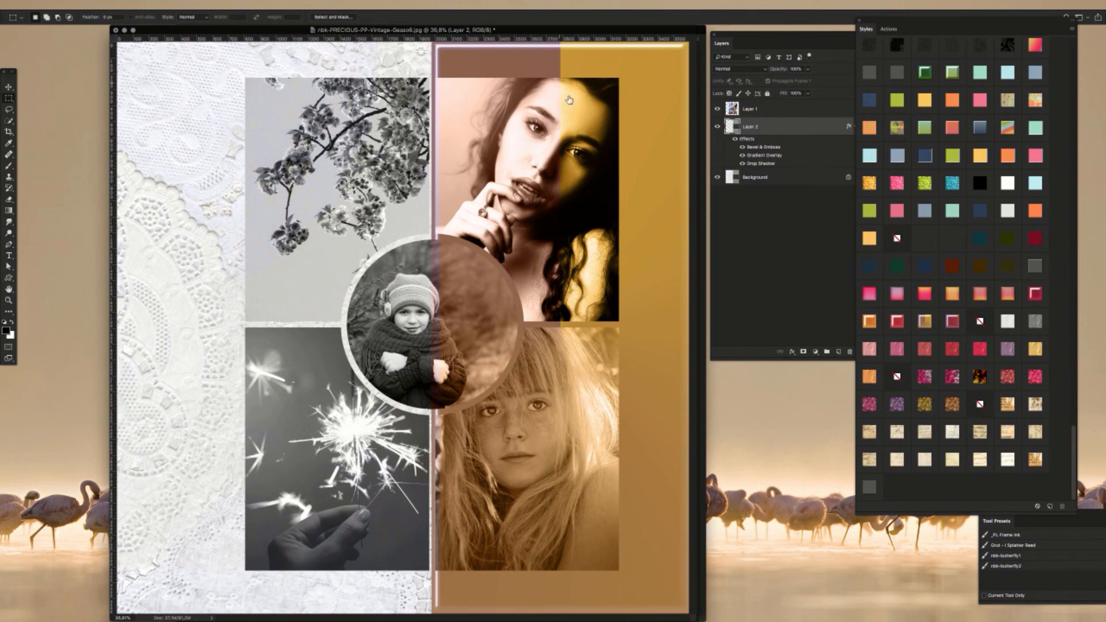
left_click(900, 294)
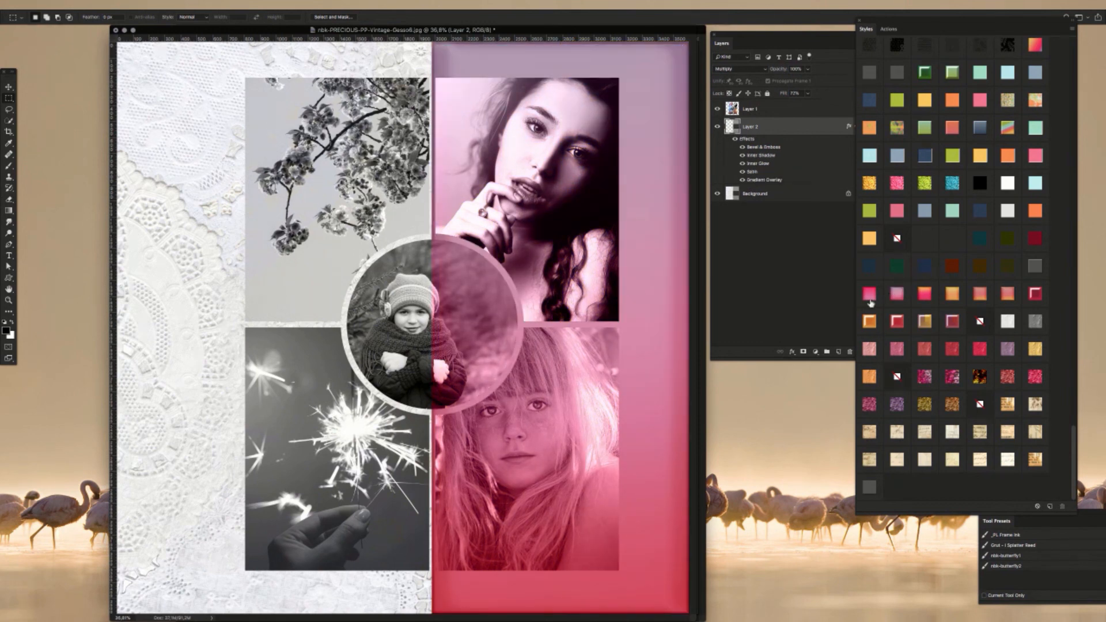
Step: Move the collage layer around over the lace and the coloured gradient half, settling it slightly up and to the left
left_click(792, 109)
key("ctrl+t")
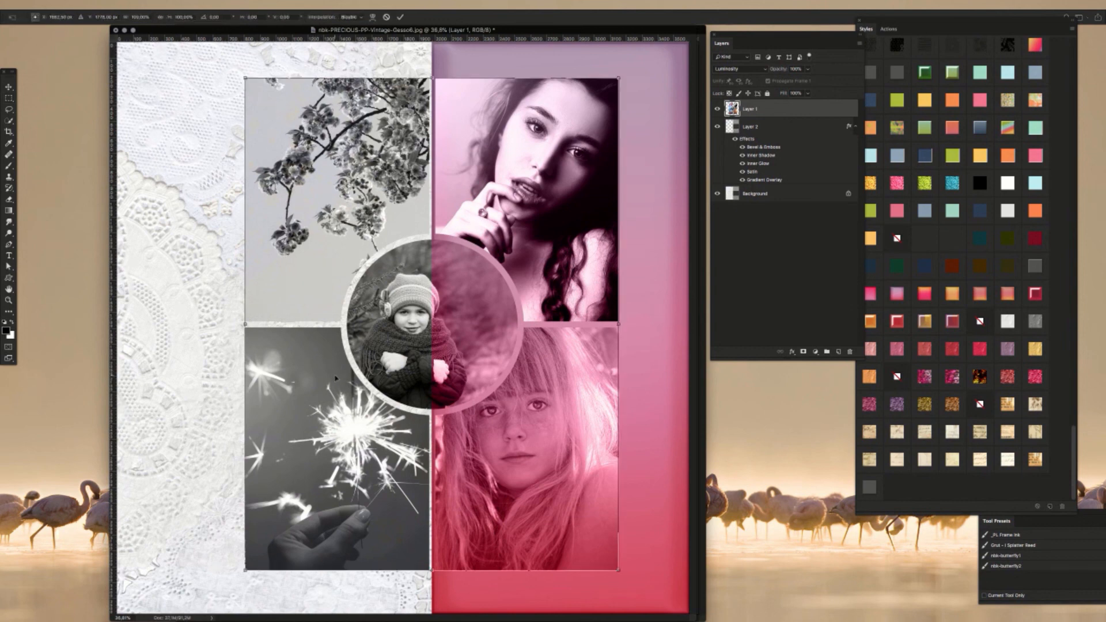
left_click_drag(341, 373, 383, 342)
left_click_drag(526, 297, 478, 321)
key("Return")
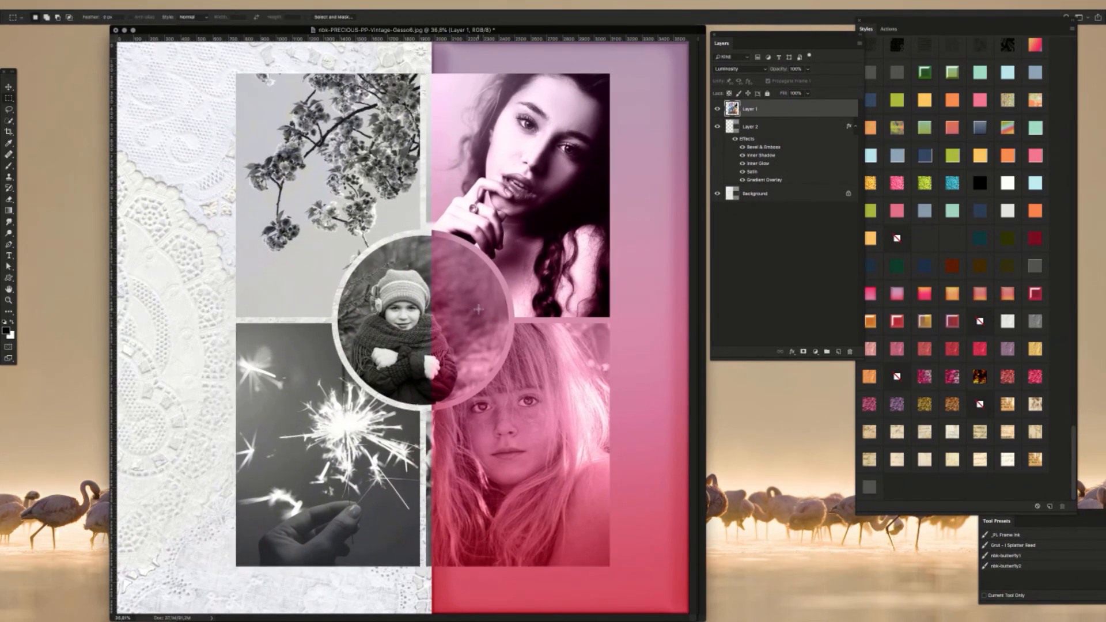
Step: Place the nbk-PRECIOUS-PP-Vintage-Gesso8 paper in the document and reorder it directly beneath the collage layer
key("super+shift+p")
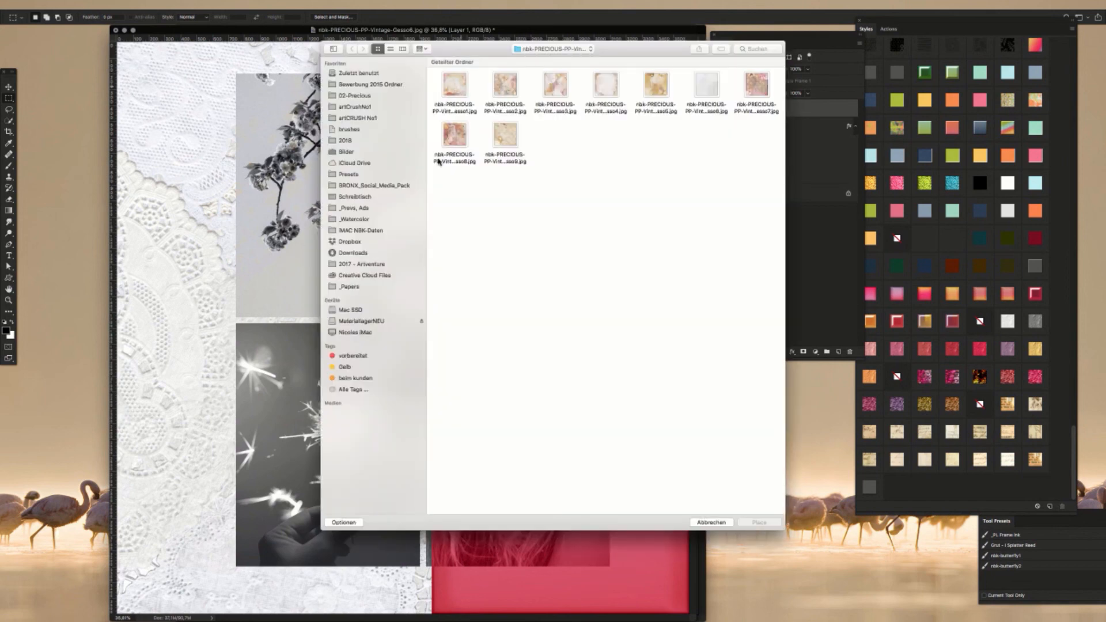
double_click(454, 137)
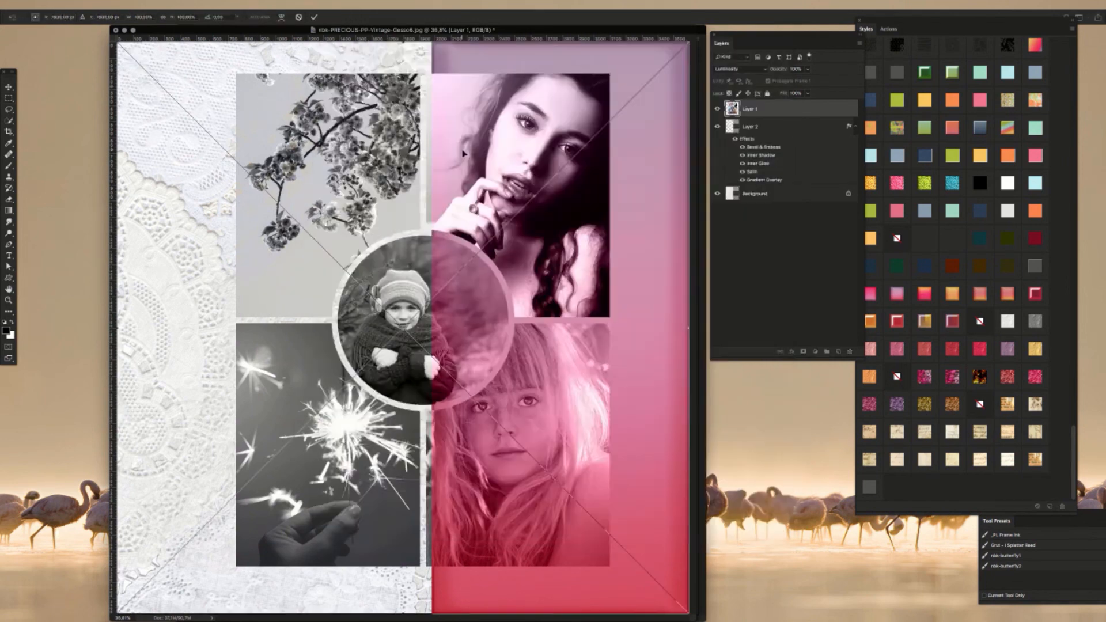
key("Return")
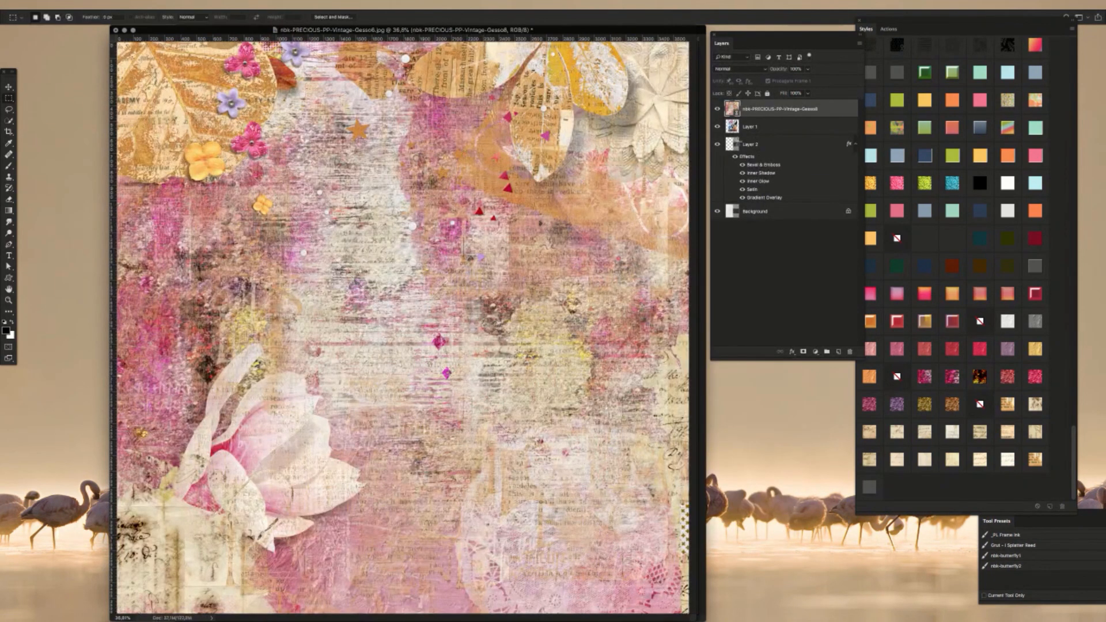
mouse_move(754, 110)
left_mouse_down()
mouse_move(754, 132)
mouse_move(753, 122)
left_mouse_up()
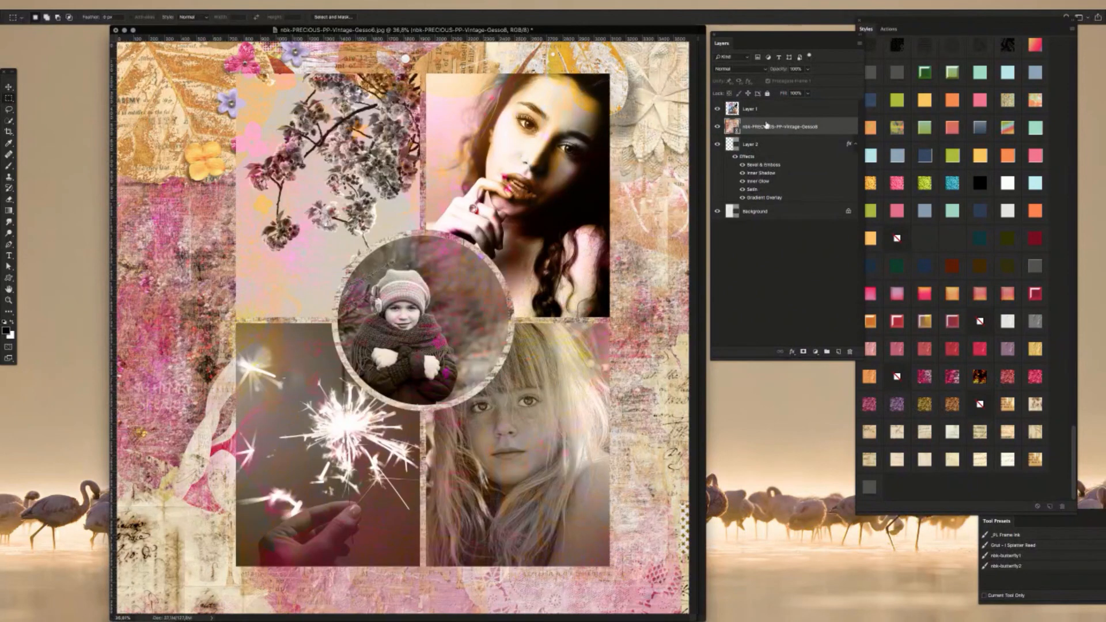
Step: Move the Layer 1 collage around over the textured Gesso paper and settle it slightly down and to the left
left_click(773, 111)
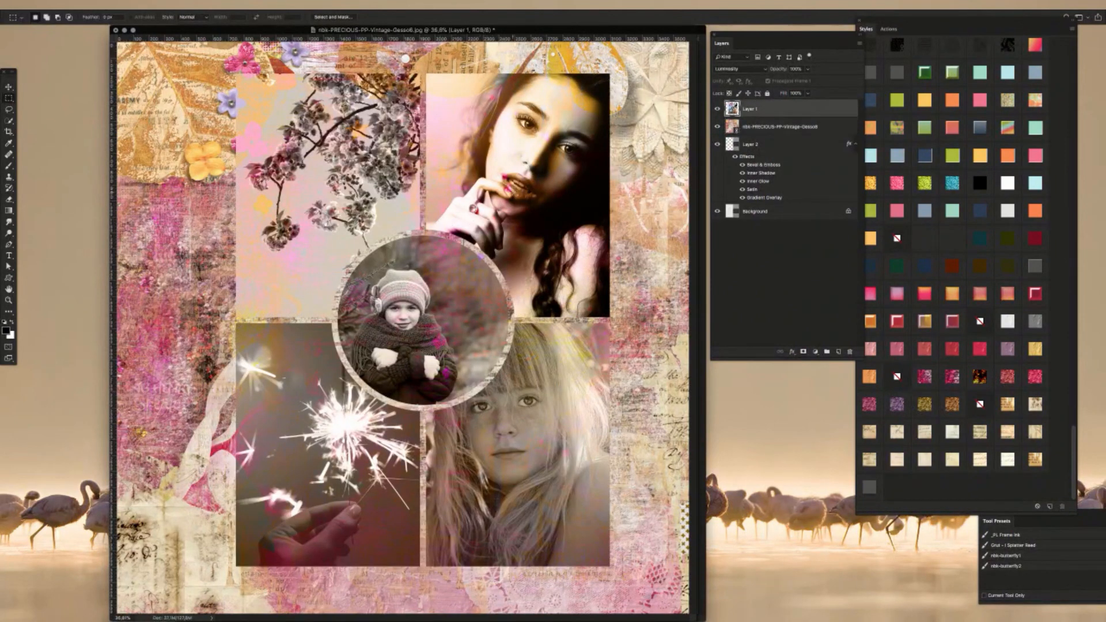
key("ctrl+t")
left_click_drag(536, 178, 533, 179)
left_click_drag(510, 175, 534, 189)
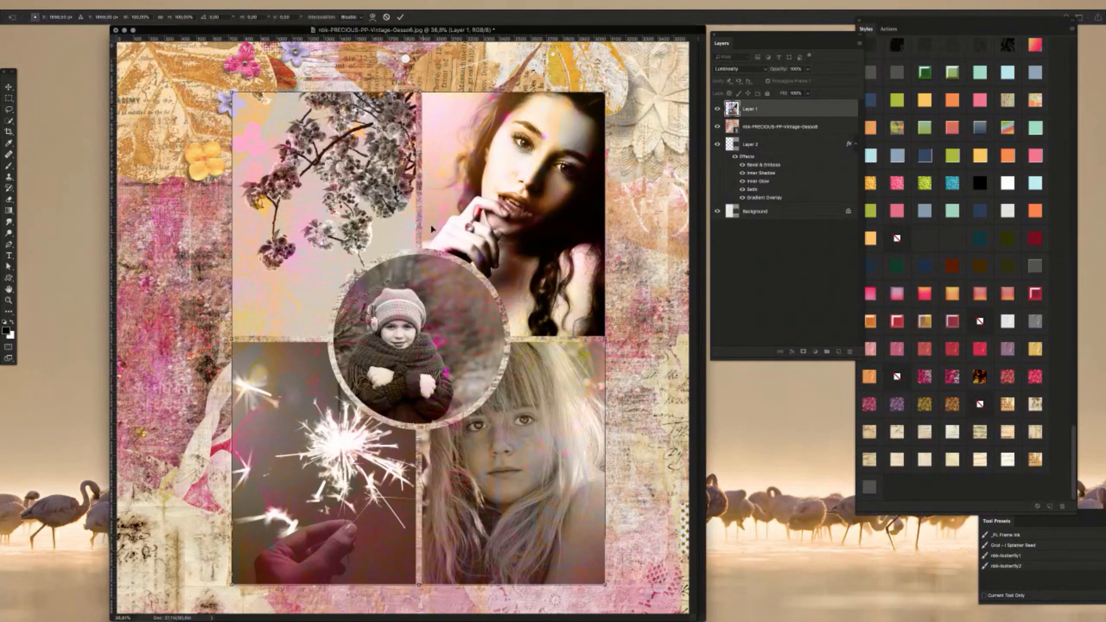
mouse_move(473, 189)
left_mouse_down()
mouse_move(459, 188)
mouse_move(472, 183)
left_mouse_up()
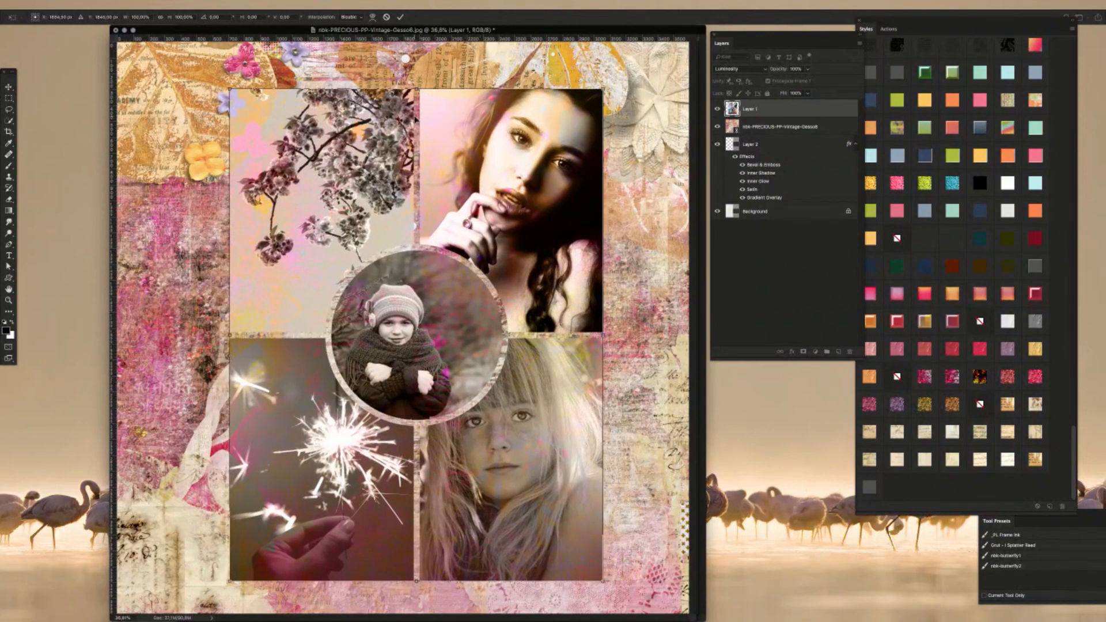
left_click_drag(529, 224, 523, 228)
key("Return")
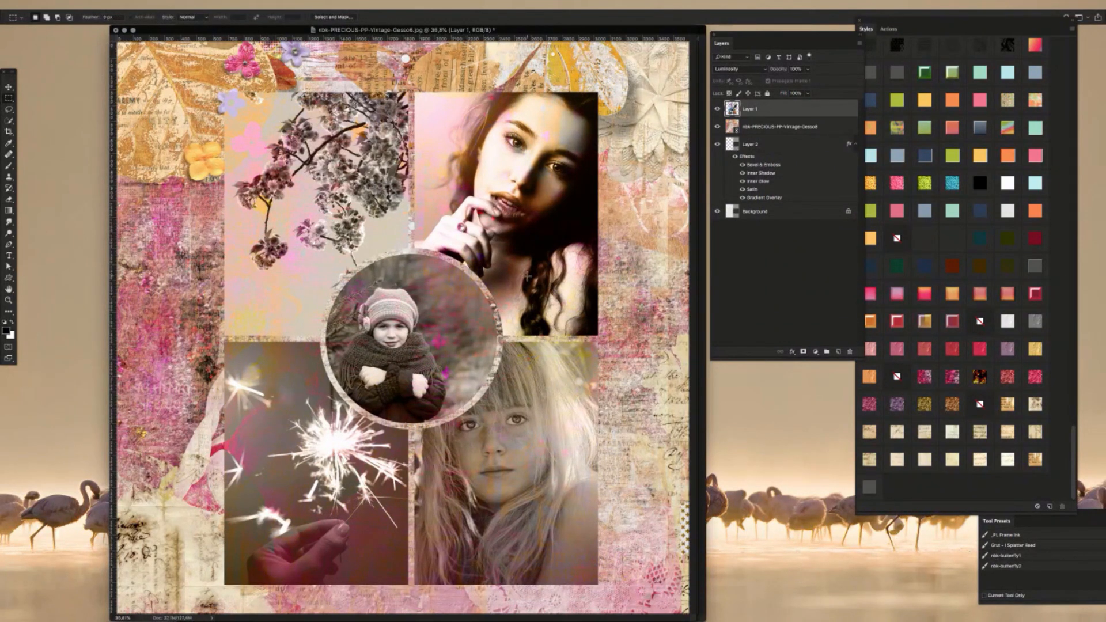
left_click_drag(601, 32, 604, 31)
left_click(760, 70)
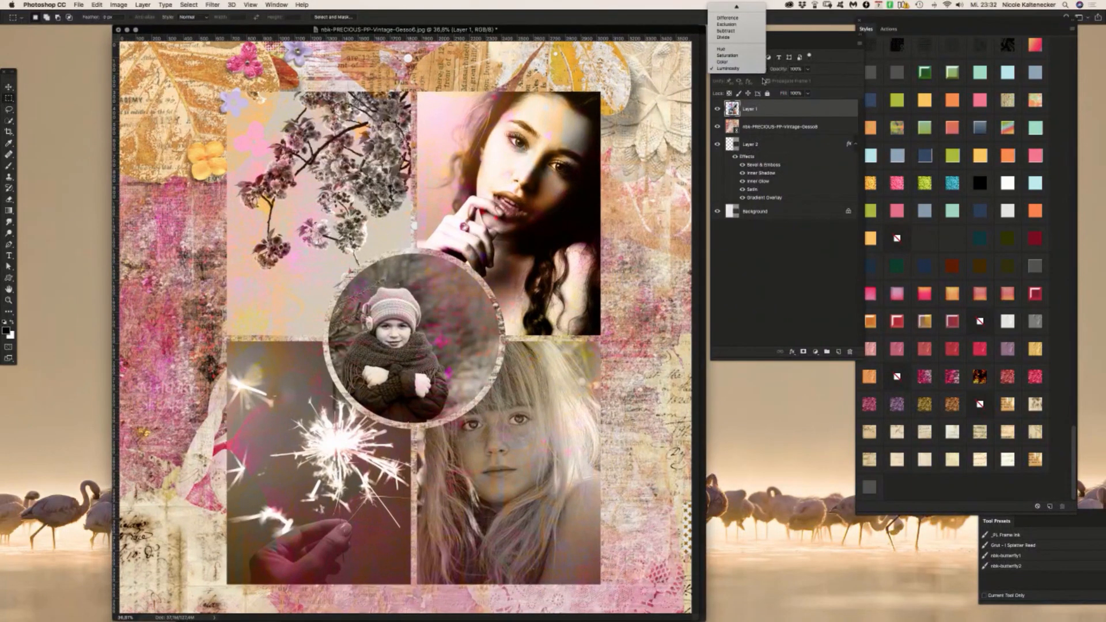
left_click(783, 314)
left_click(760, 280)
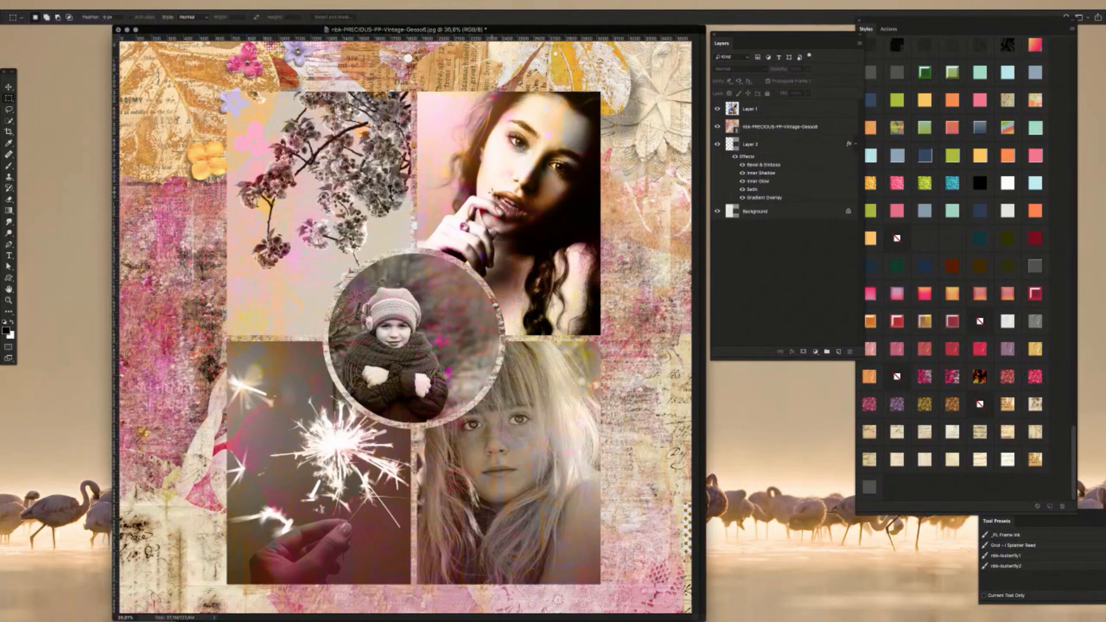
Step: Move the textured paper document's window aside and bring the original collage document test-Recovered.psd to the front
left_click_drag(536, 29, 528, 86)
left_click(545, 32)
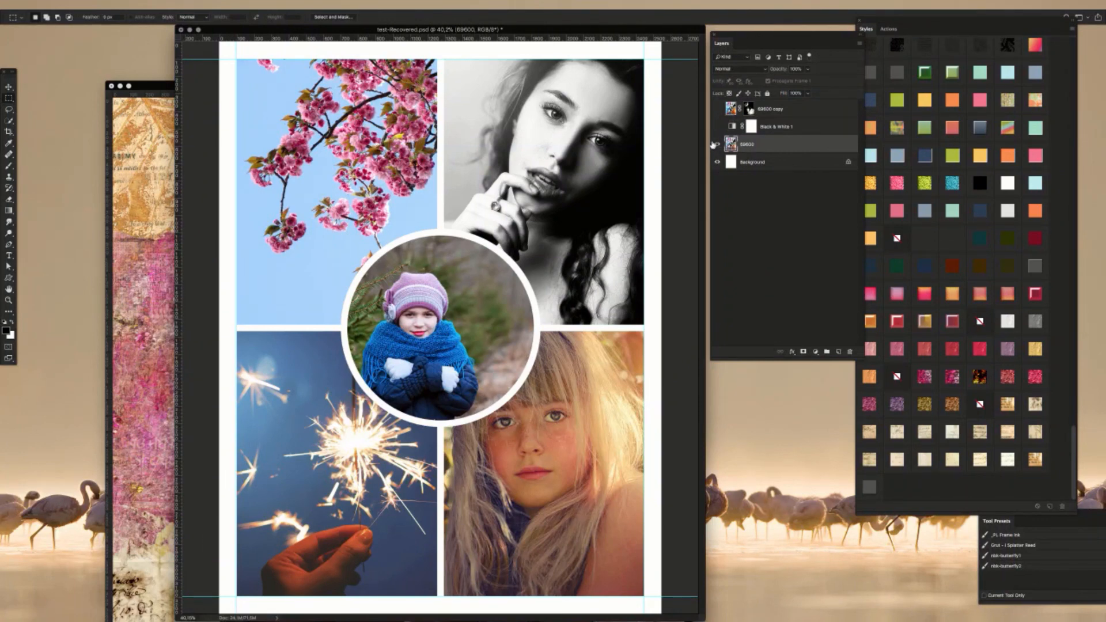
left_click(717, 109)
mouse_move(307, 29)
left_mouse_down()
mouse_move(298, 32)
mouse_move(308, 30)
left_mouse_up()
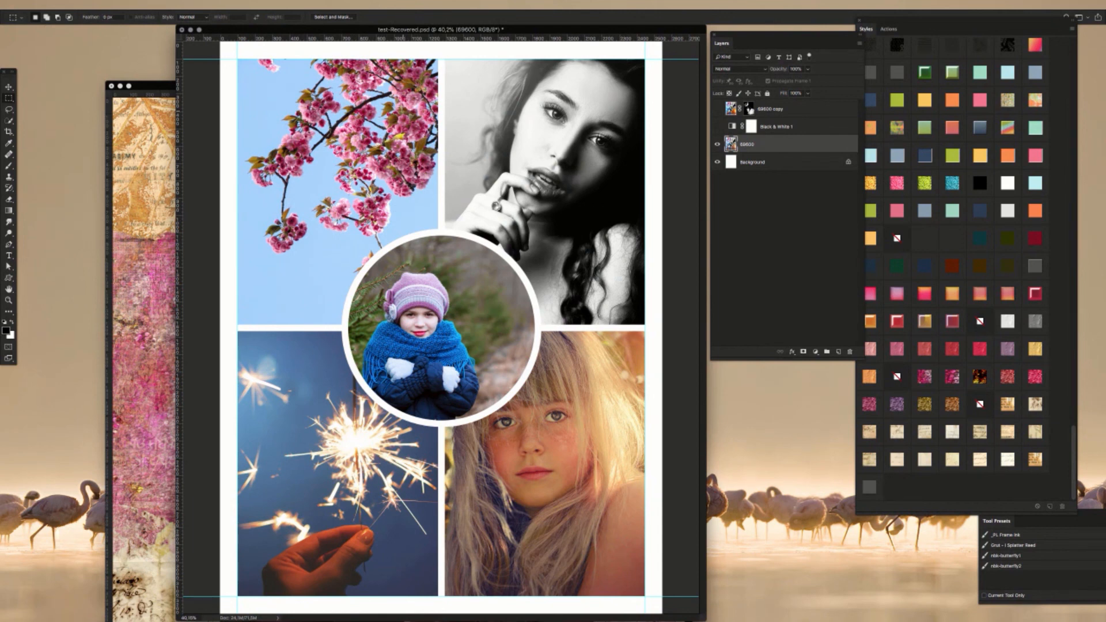
left_click(119, 5)
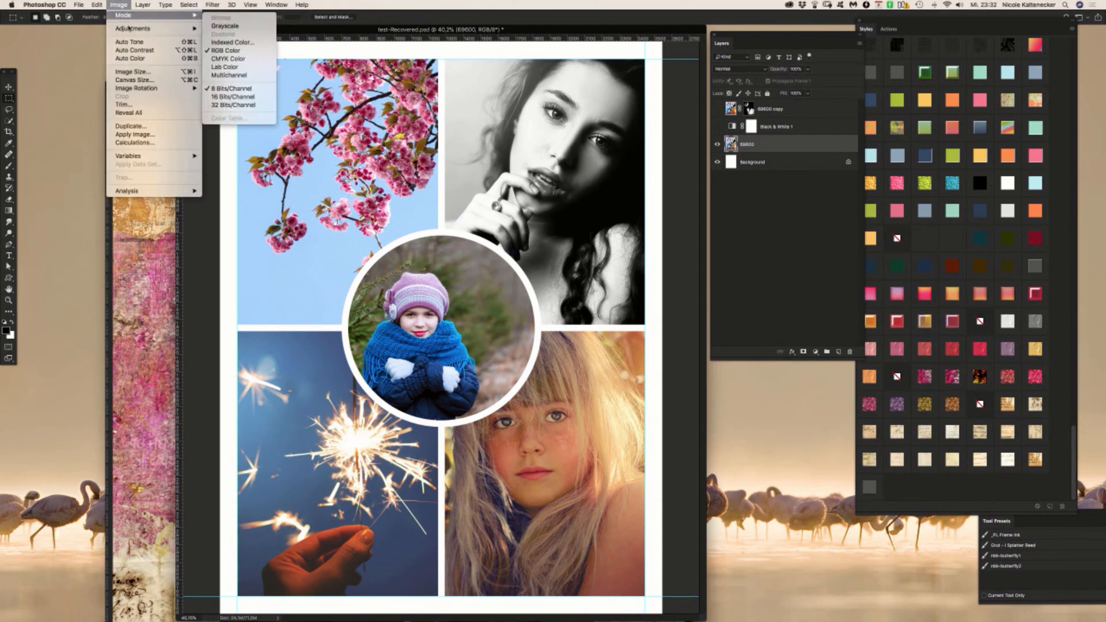
mouse_move(286, 3)
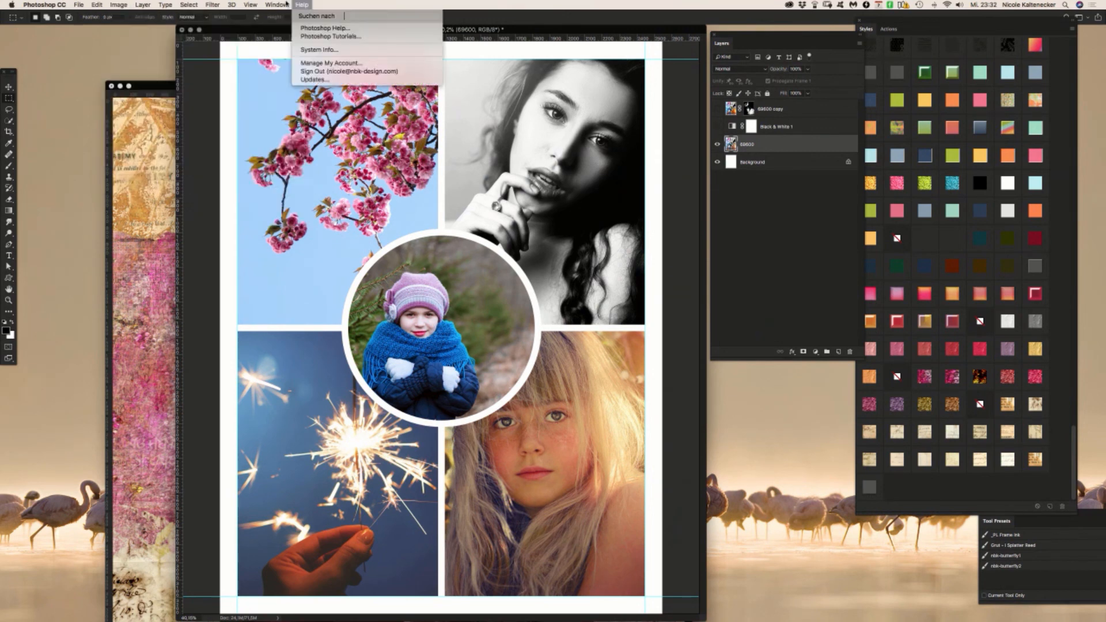
mouse_move(212, 5)
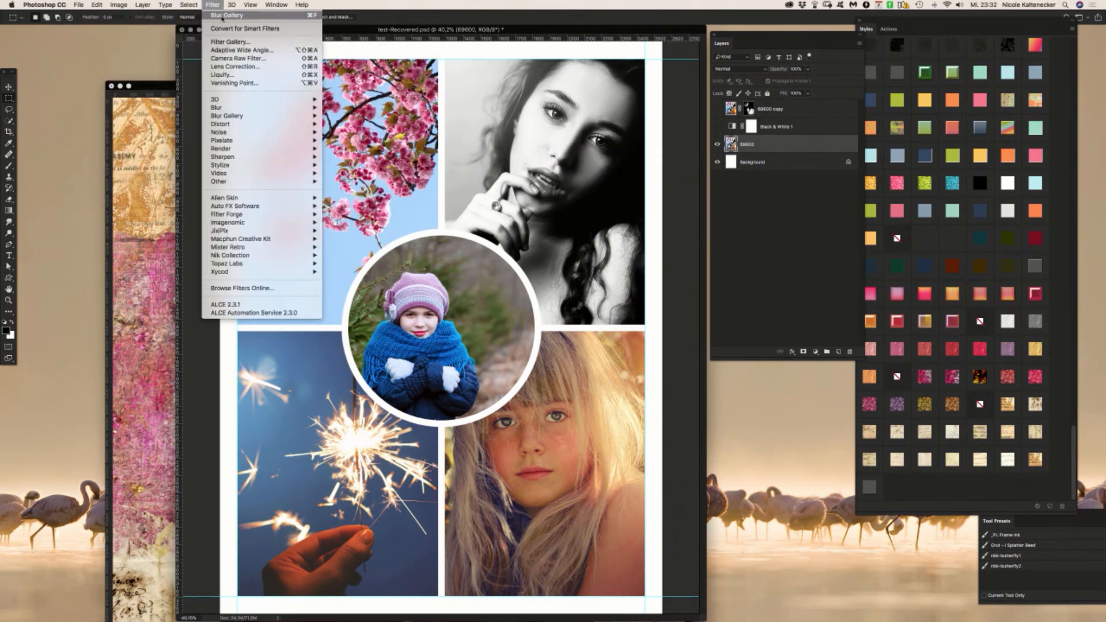
mouse_move(298, 166)
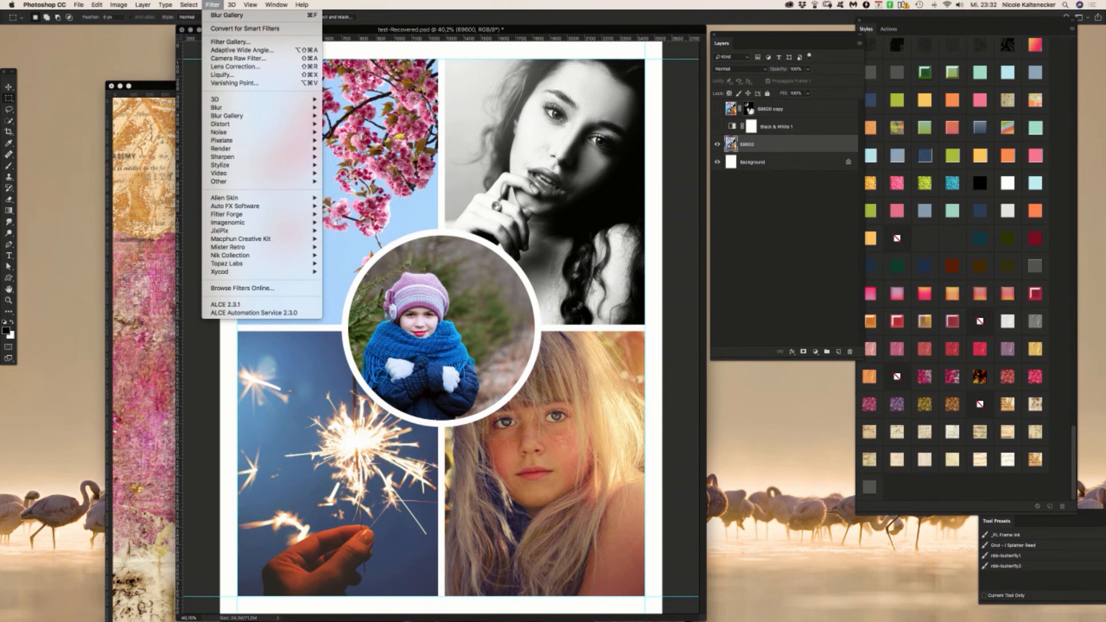
left_click(431, 91)
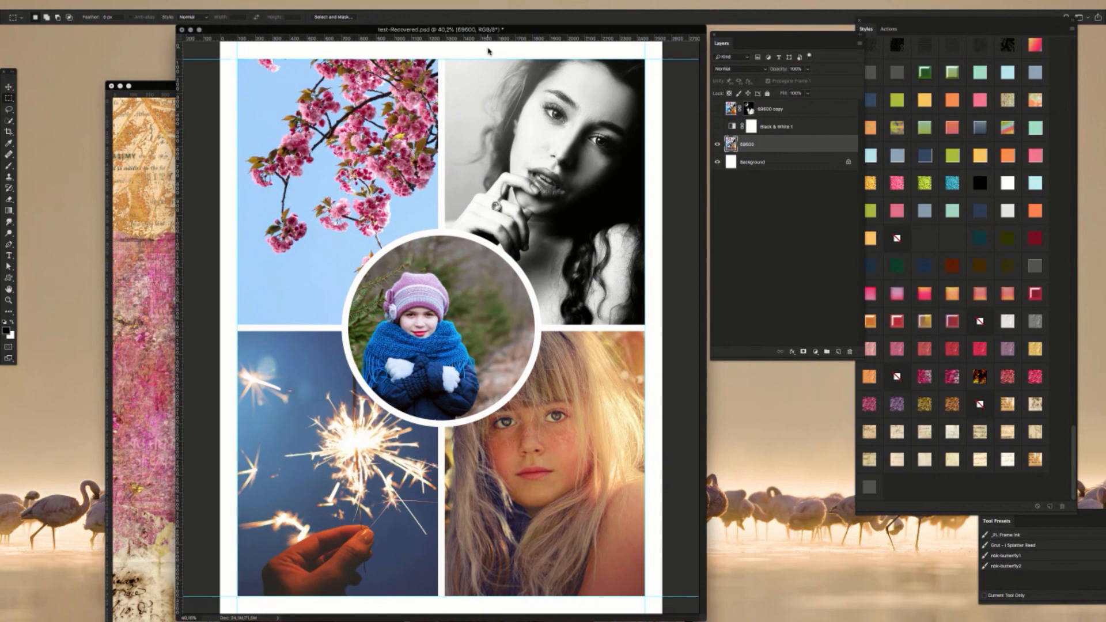
left_click_drag(504, 32, 504, 35)
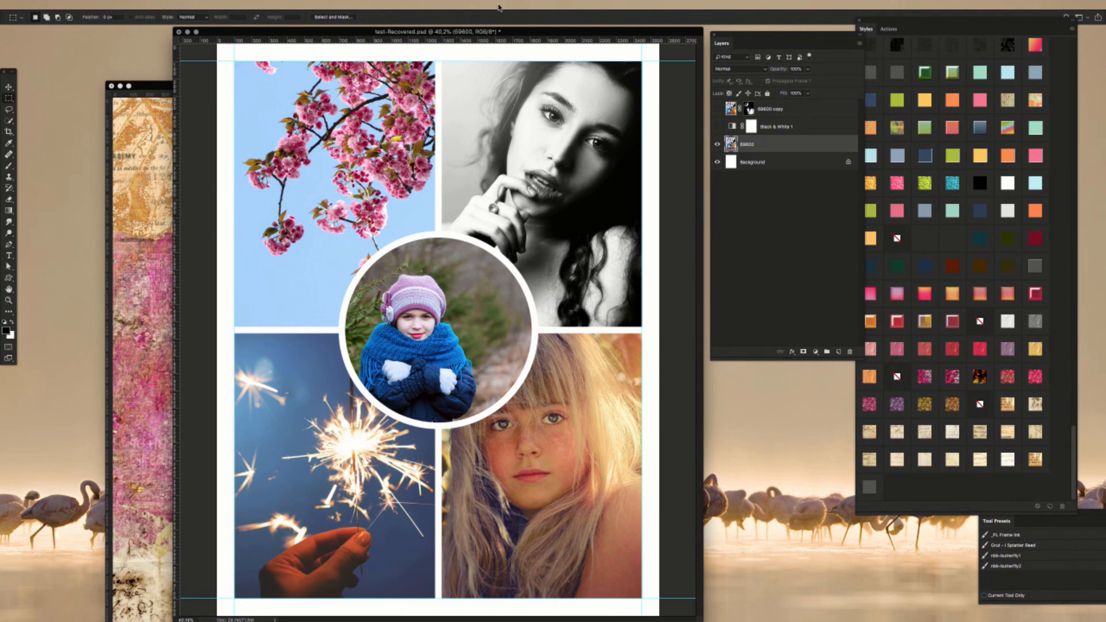
left_click_drag(500, 32, 489, 29)
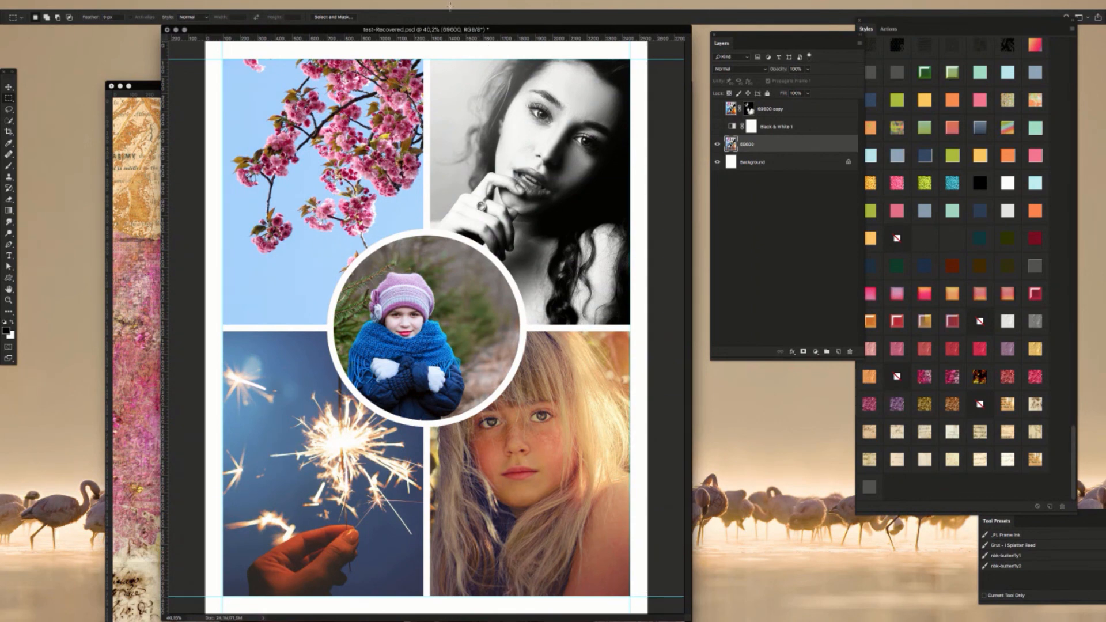
left_click_drag(501, 32, 500, 33)
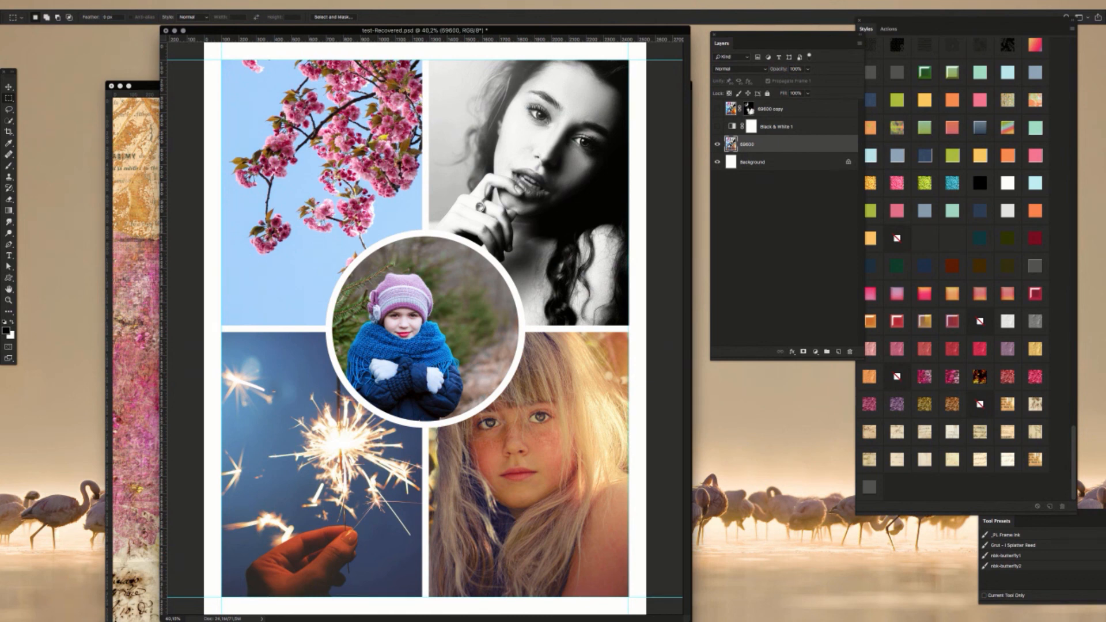
key("Tab")
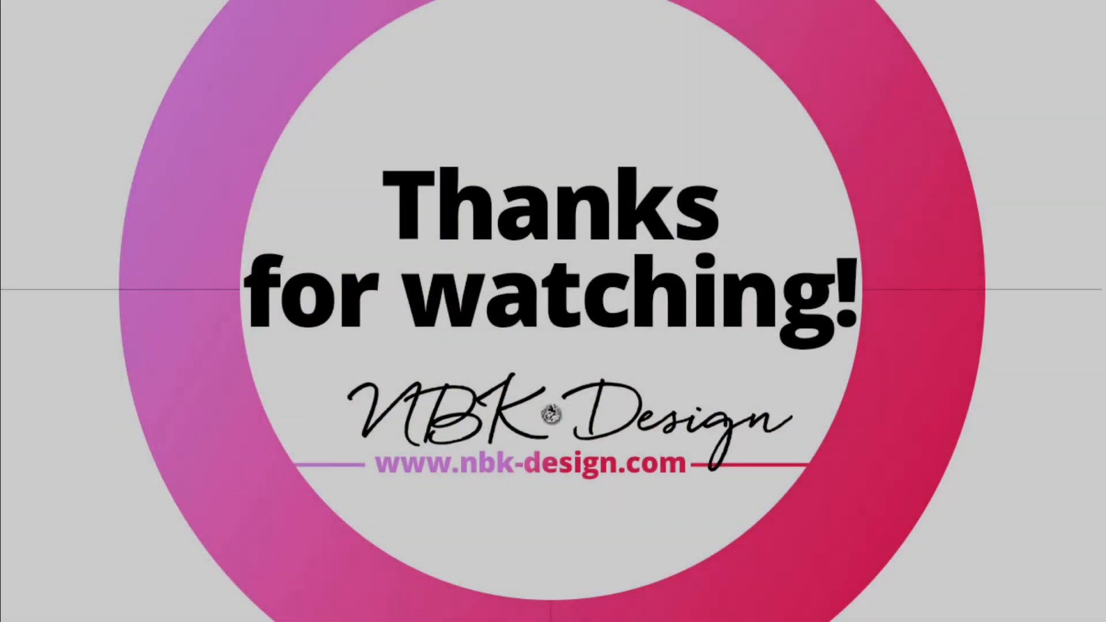